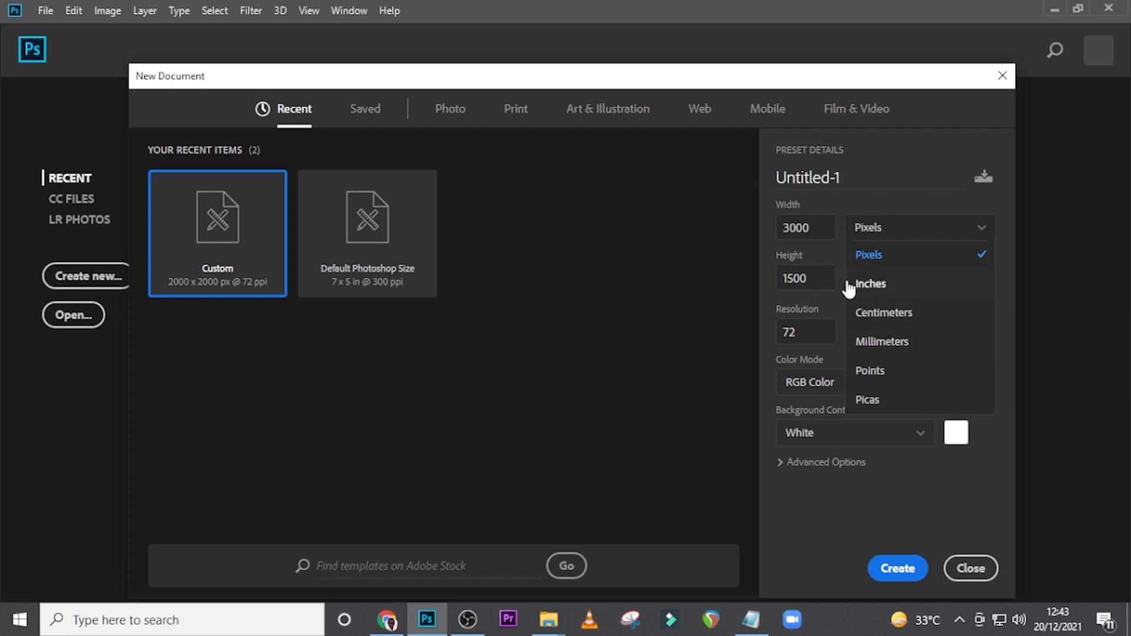
- Name the new 3000 × 1500 pixel, 72 pixels/inch document "CROSS OVER OVER BANNER" and create it
{"action": "left_click", "coordinate": [892, 191]}
{"action": "double_click", "coordinate": [893, 197]}
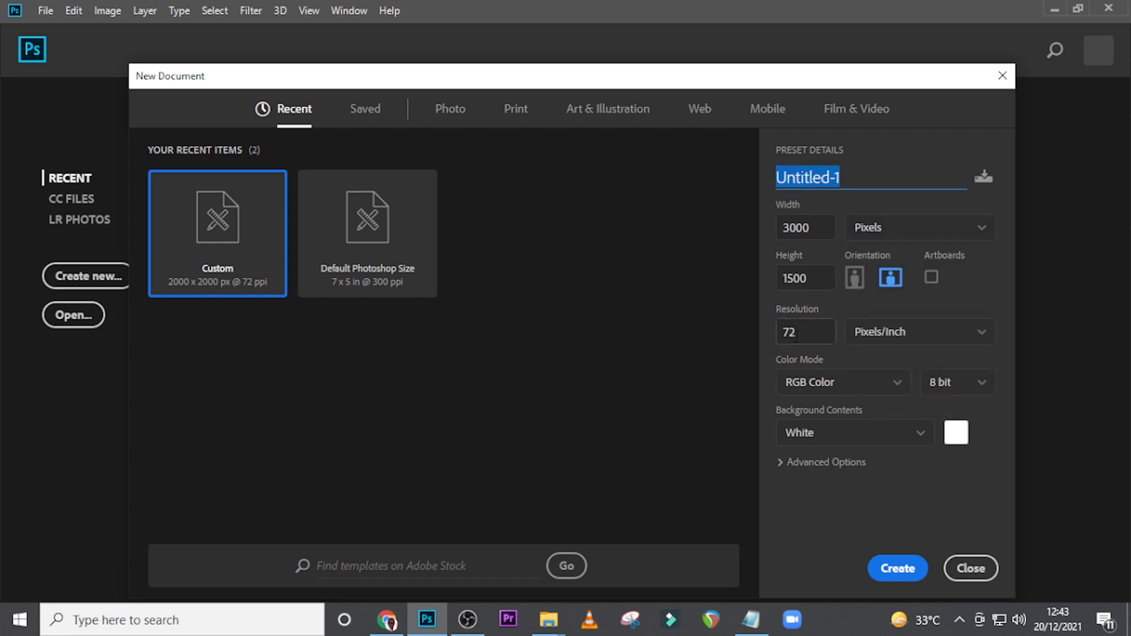
{"action": "left_click", "coordinate": [792, 330]}
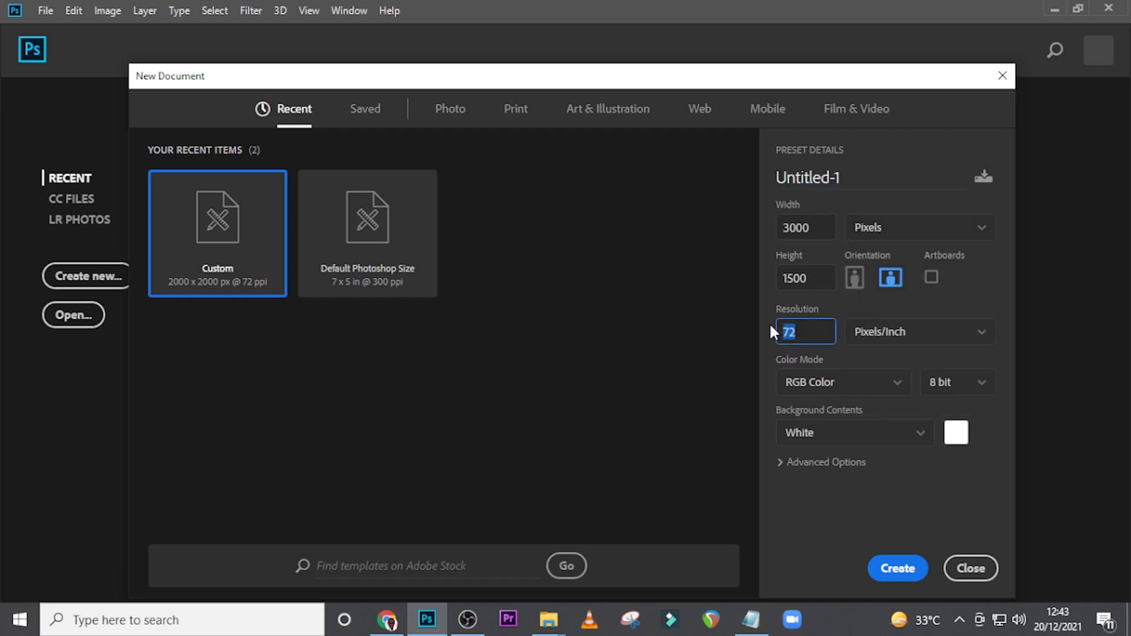
{"action": "left_click", "coordinate": [813, 390]}
{"action": "left_click", "coordinate": [861, 175]}
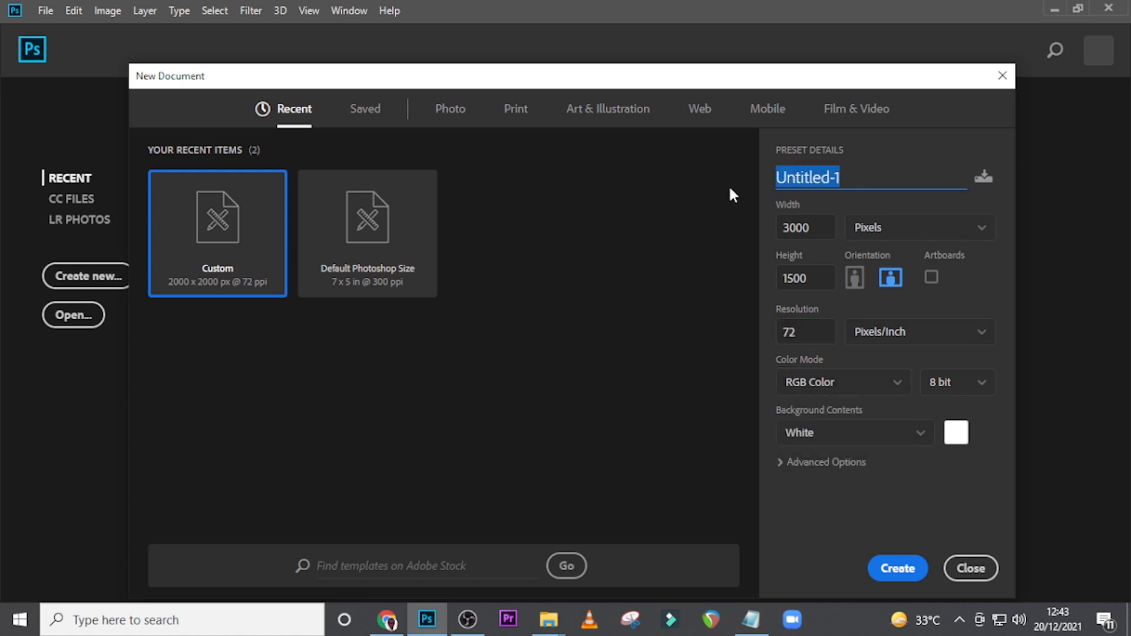
{"action": "type", "text": "CROS"}
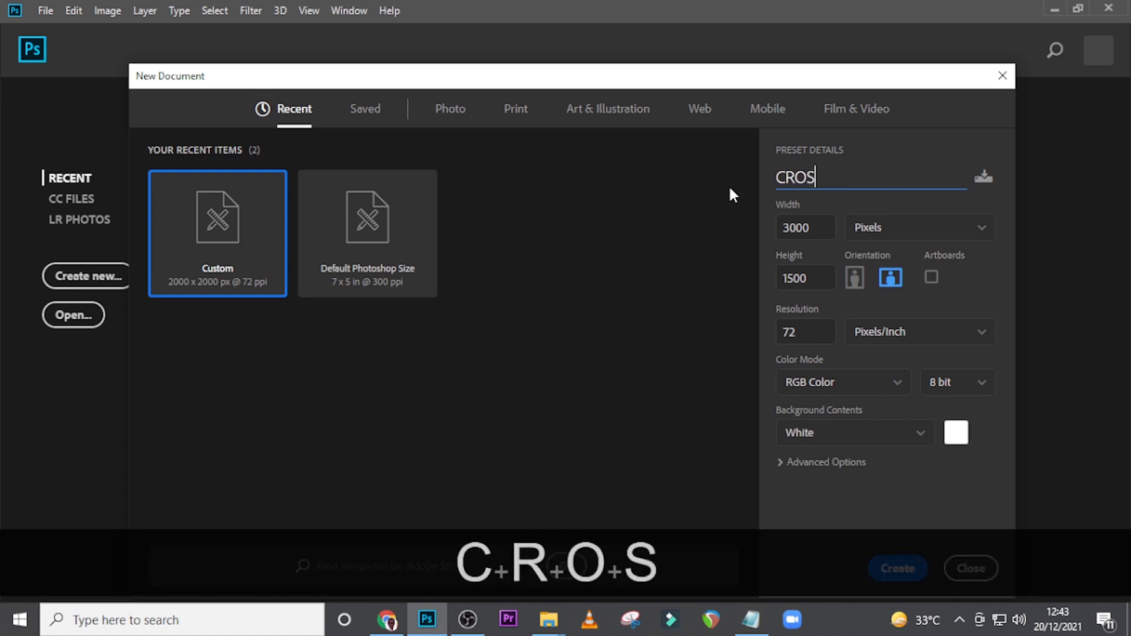
{"action": "type", "text": "S OVER A"}
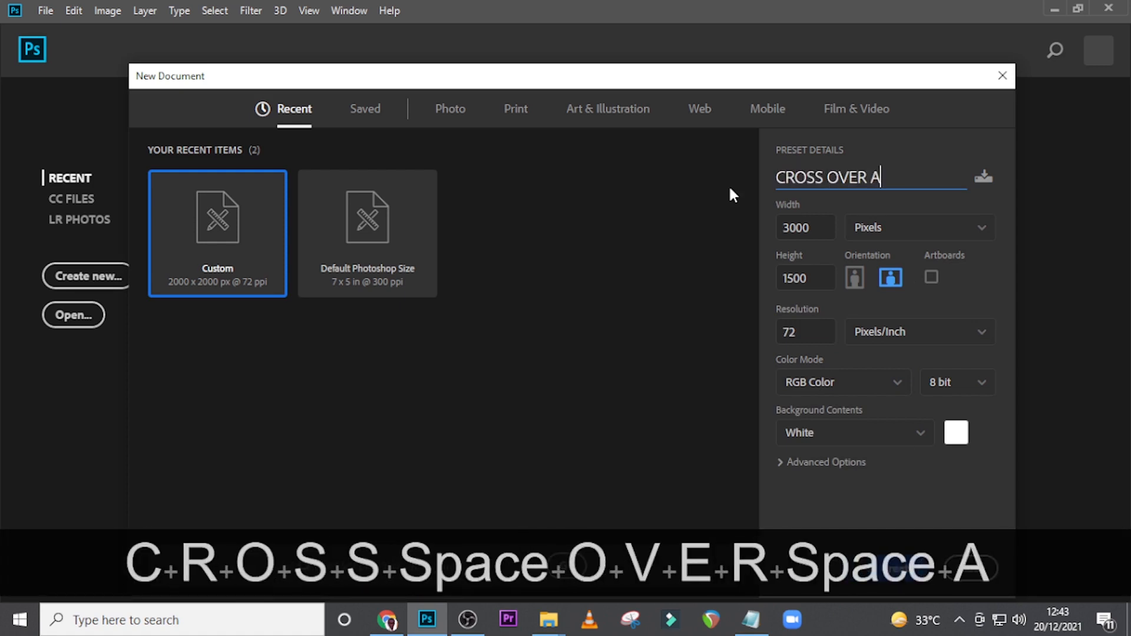
{"action": "key", "text": "BackSpace"}
{"action": "type", "text": "OVER"}
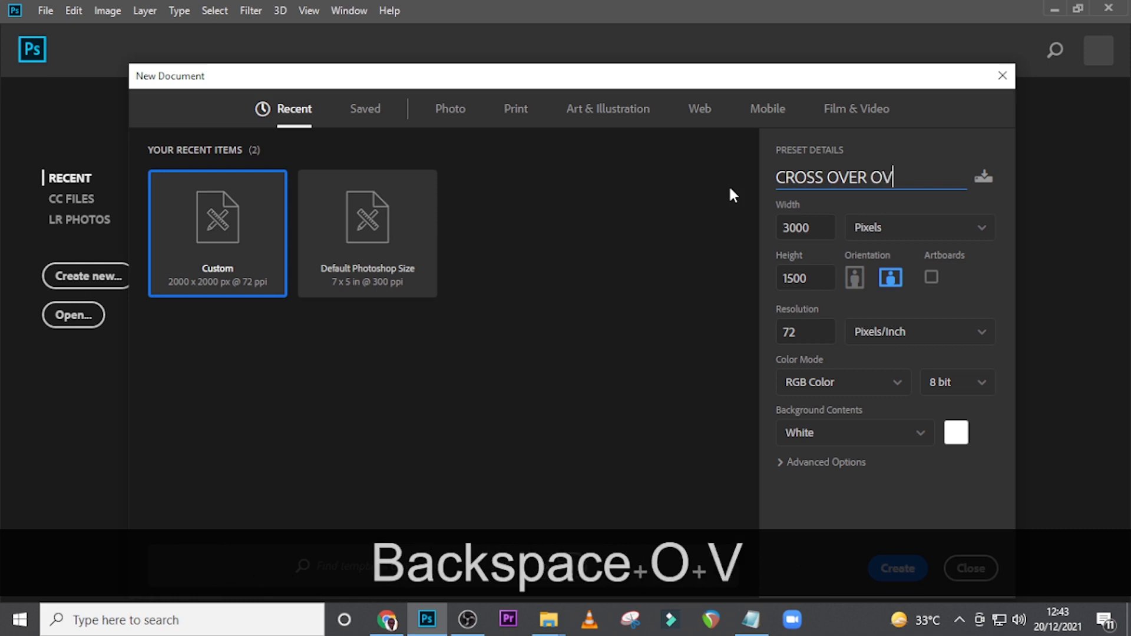
{"action": "type", "text": " BANNER"}
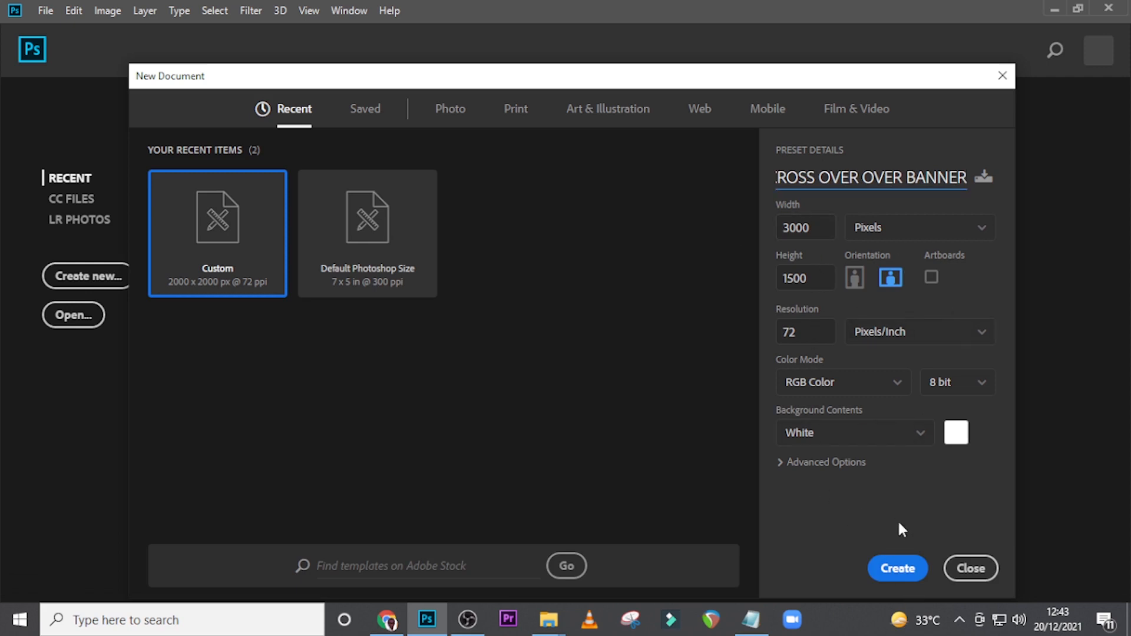
{"action": "left_click", "coordinate": [899, 570]}
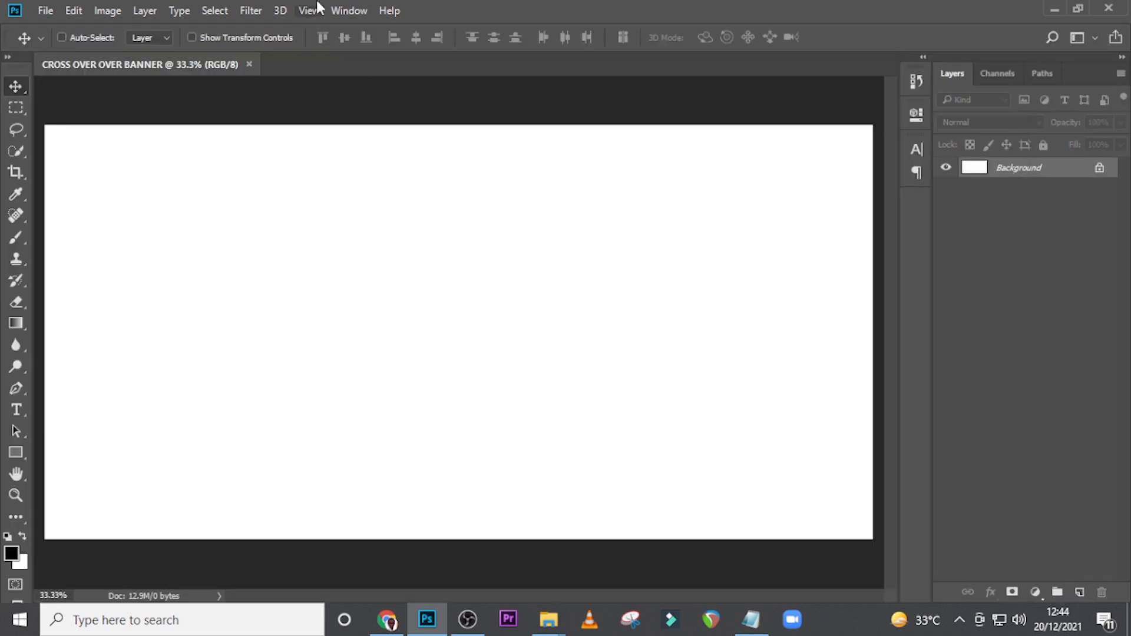
- Add a guide layout with 2 columns and 2 rows to the canvas
{"action": "left_click", "coordinate": [309, 10]}
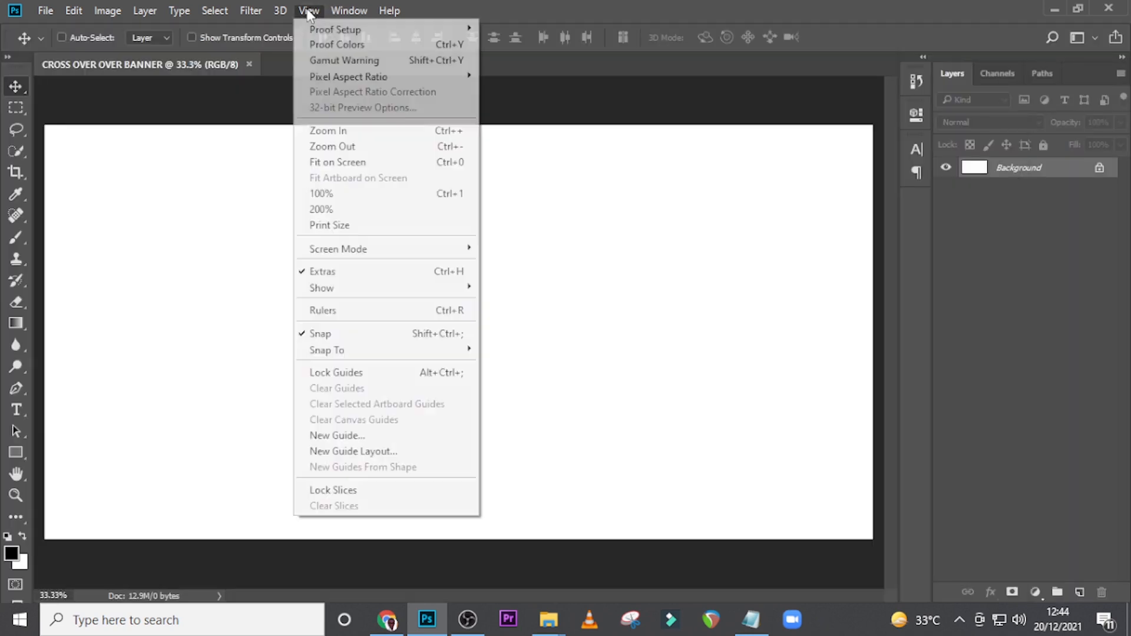
{"action": "left_click", "coordinate": [336, 451]}
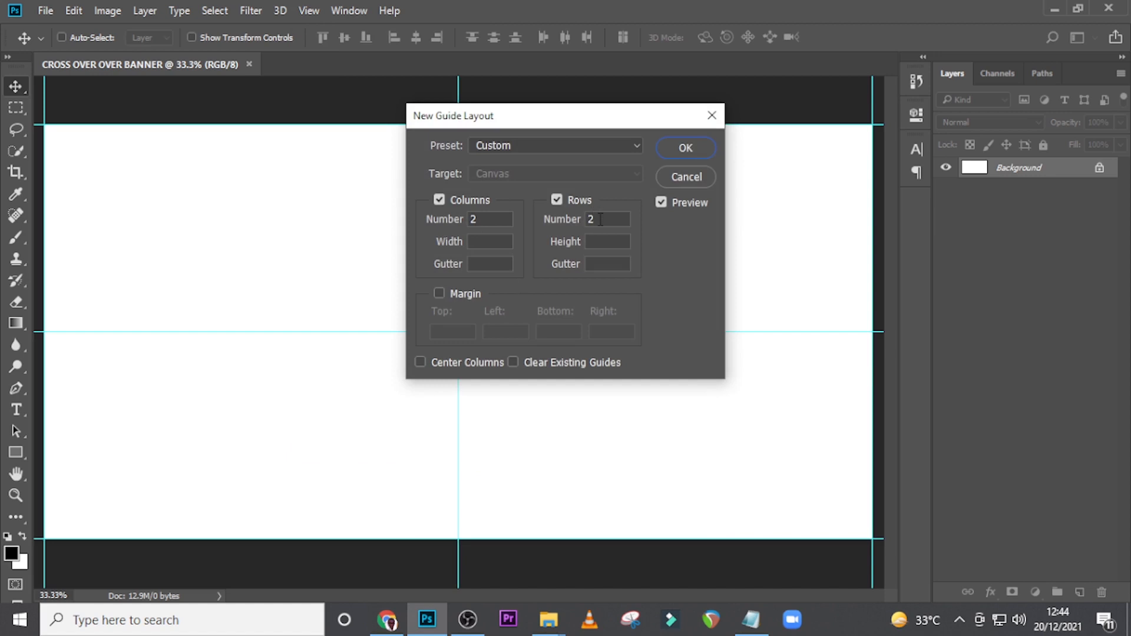
{"action": "left_click", "coordinate": [676, 152]}
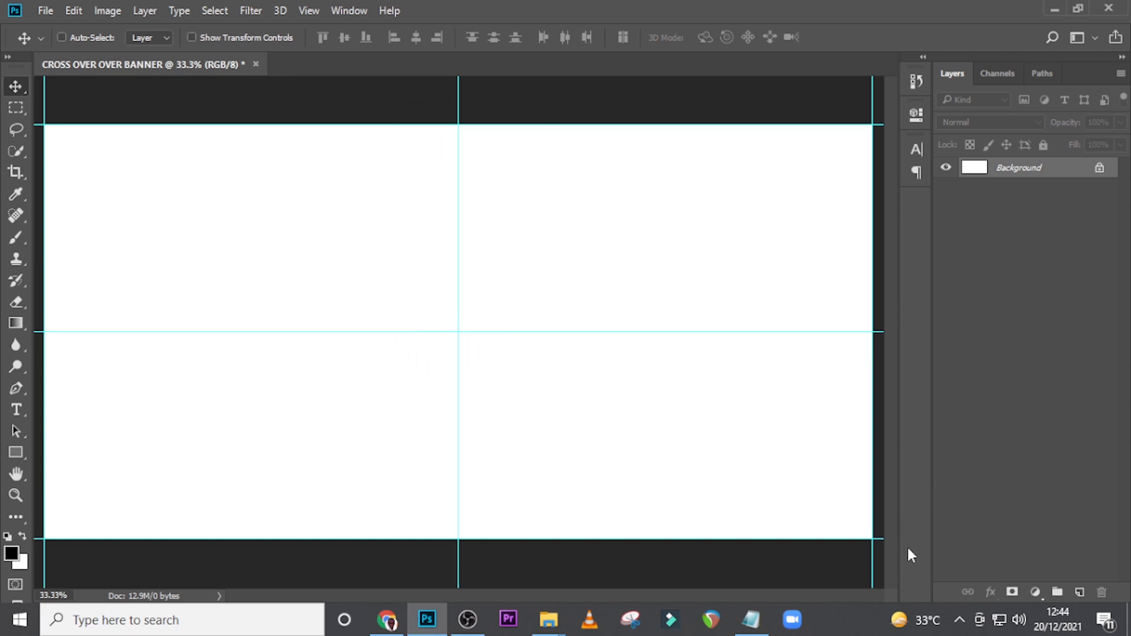
- Place the 1093364 image, rotate it 90° clockwise and position it against the canvas's left edge
{"action": "mouse_move", "coordinate": [549, 619]}
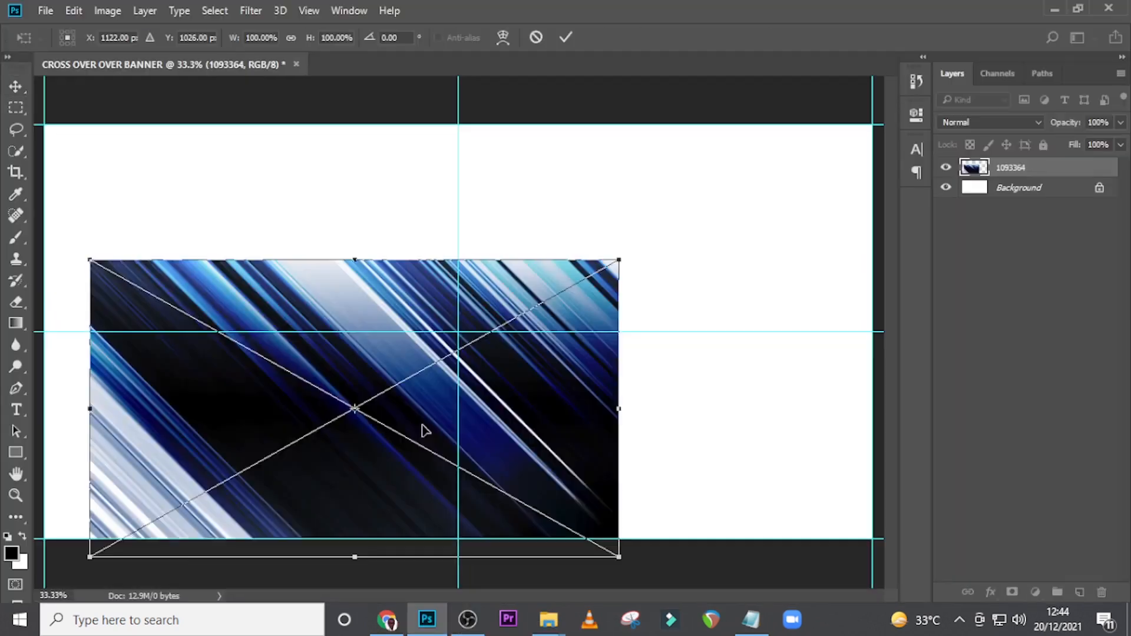
{"action": "left_click_drag", "start_coordinate": [424, 431], "coordinate": [372, 297]}
{"action": "key", "text": "Return"}
{"action": "key", "text": "ctrl+t"}
{"action": "right_click", "coordinate": [423, 219]}
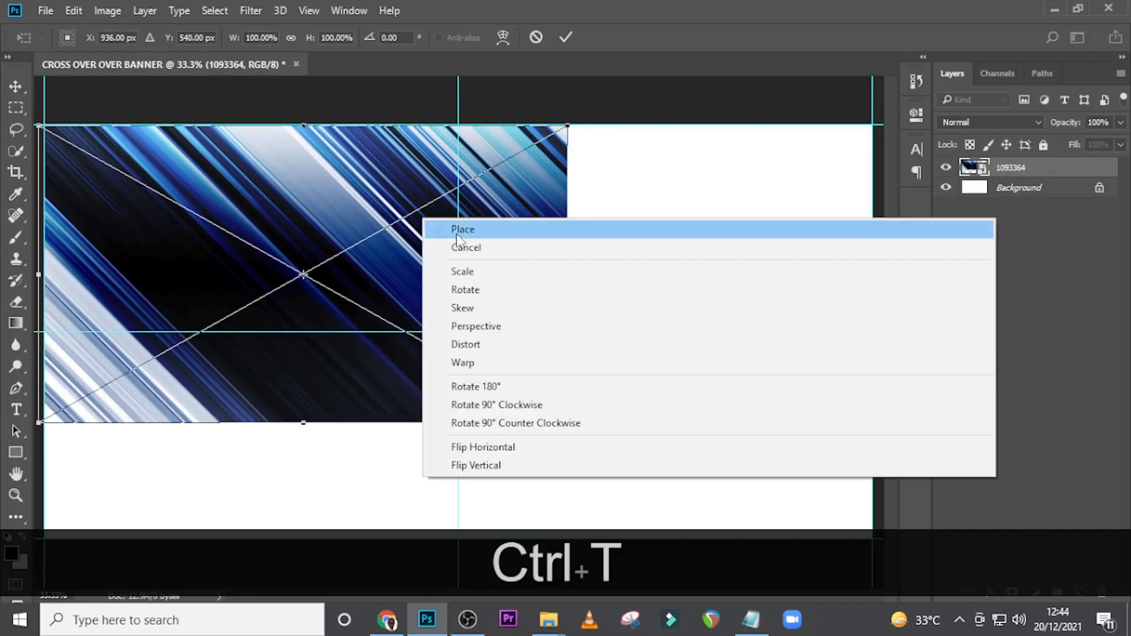
{"action": "left_click", "coordinate": [496, 407]}
{"action": "left_click_drag", "start_coordinate": [405, 392], "coordinate": [274, 392]}
{"action": "key", "text": "Return"}
- Duplicate the rotated image twice and line the copies up side by side to cover the whole canvas
{"action": "key", "text": "ctrl+j"}
{"action": "key", "text": "v"}
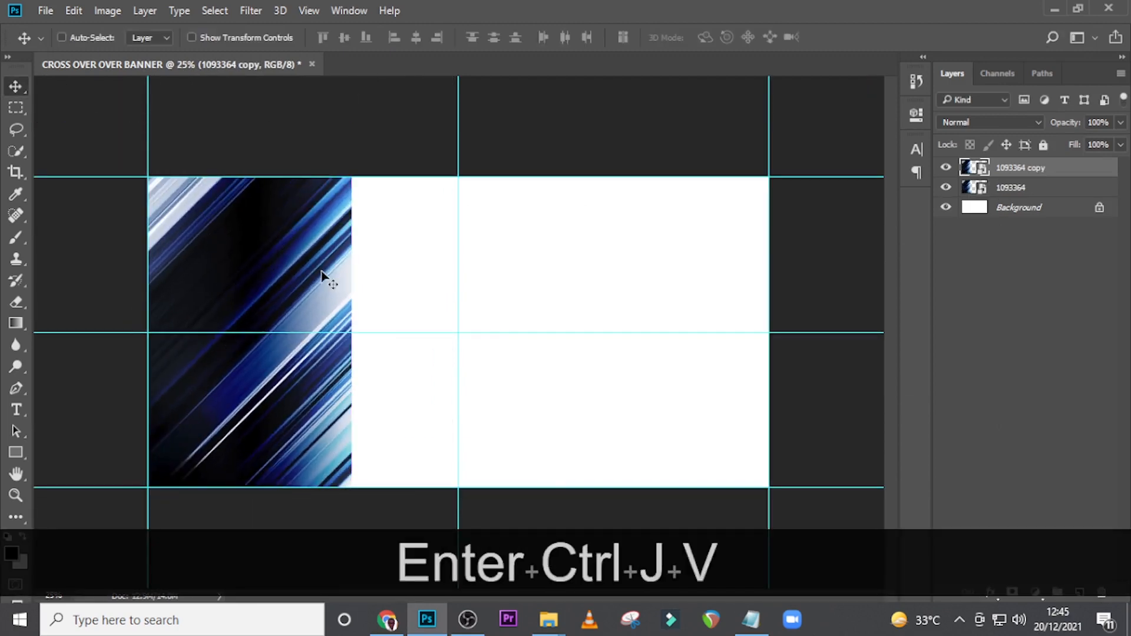
{"action": "left_click_drag", "start_coordinate": [324, 275], "coordinate": [513, 276]}
{"action": "left_click", "coordinate": [1010, 207], "text": "shift"}
{"action": "key", "text": "ctrl+t"}
{"action": "key", "text": "shift+Down"}
{"action": "key", "text": "shift+Down"}
{"action": "key", "text": "shift+Down"}
{"action": "key", "text": "Return"}
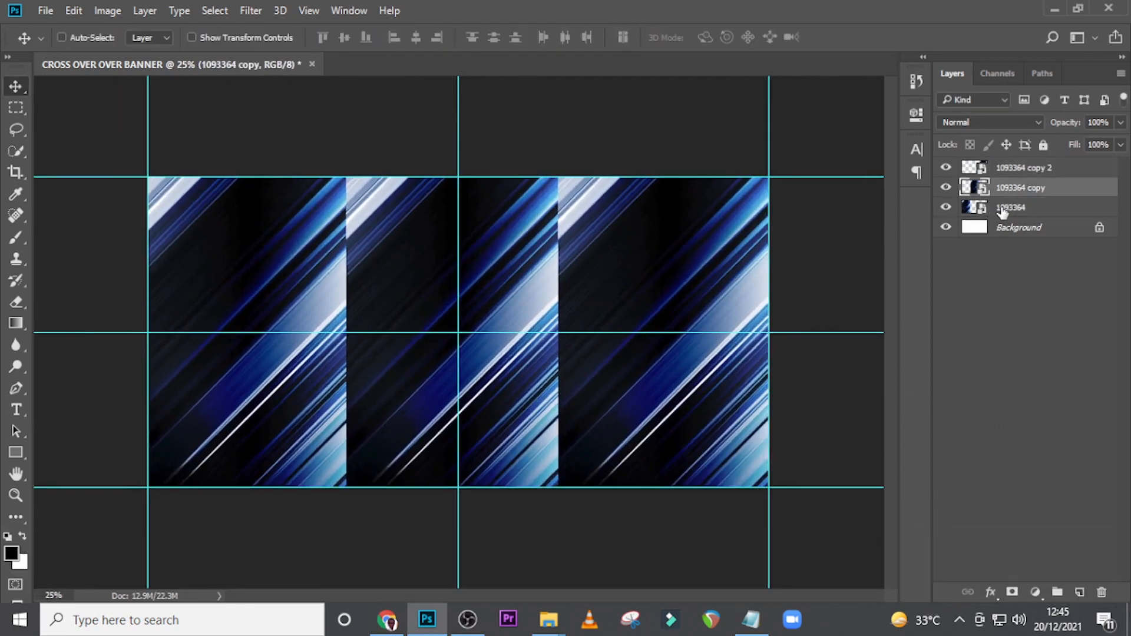
- Add a layer mask to each of the two image copies, 1093364 copy and 1093364 copy 2
{"action": "left_click", "coordinate": [996, 213]}
{"action": "left_click", "coordinate": [1009, 188]}
{"action": "left_click", "coordinate": [1014, 592]}
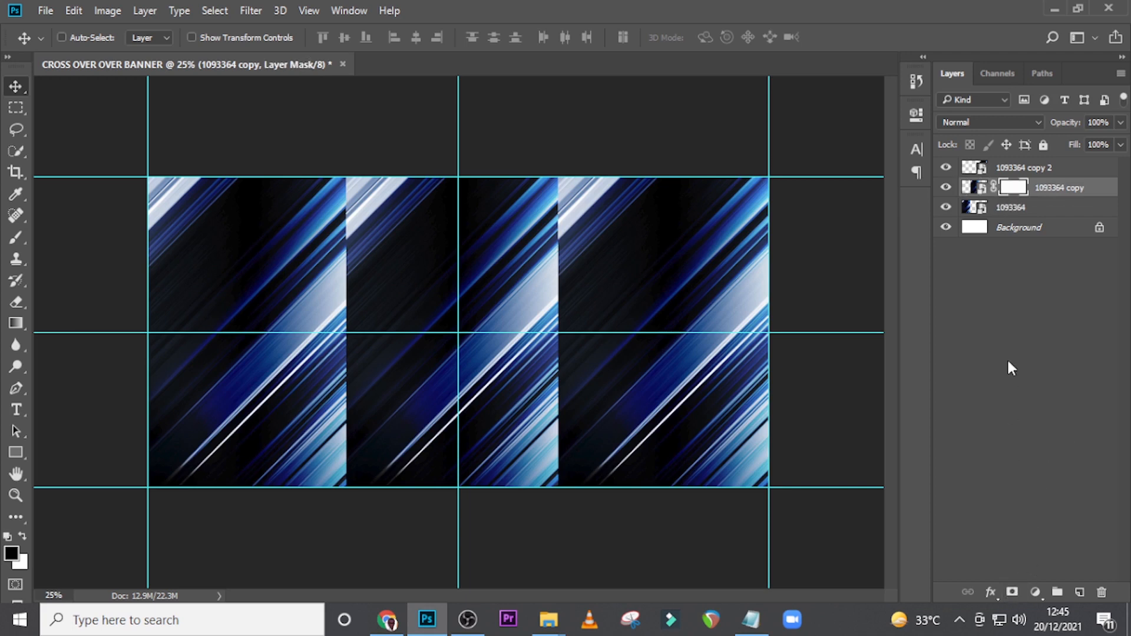
{"action": "left_click", "coordinate": [1001, 170]}
{"action": "left_click", "coordinate": [1012, 592]}
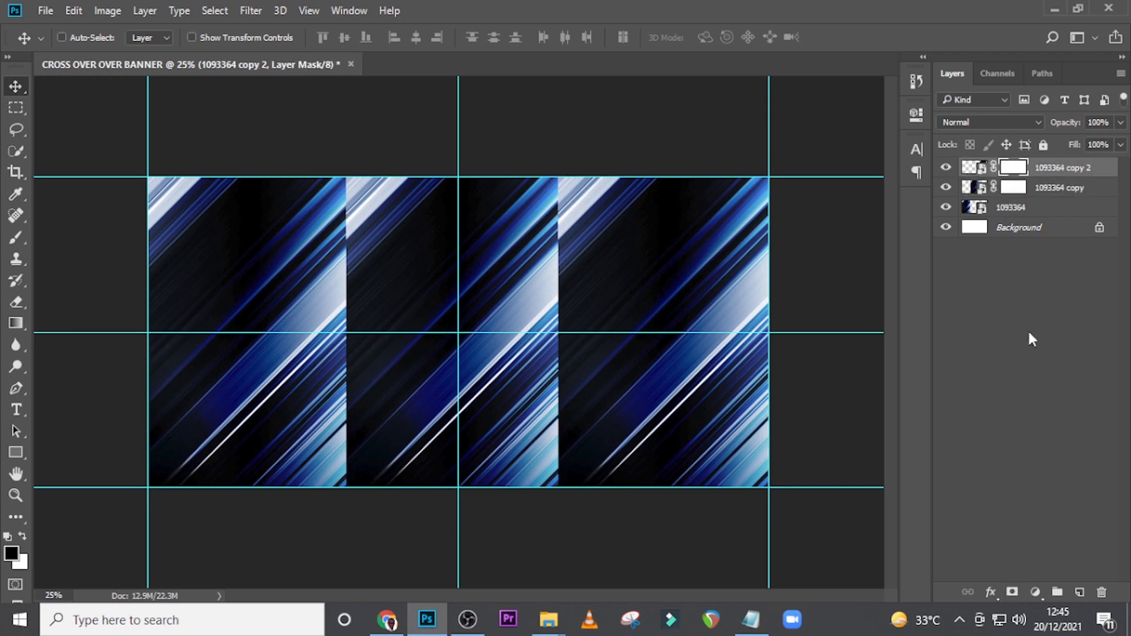
- Target the mask of 1093364 copy and choose the Soft Round brush with 0% hardness
{"action": "left_click", "coordinate": [1012, 189]}
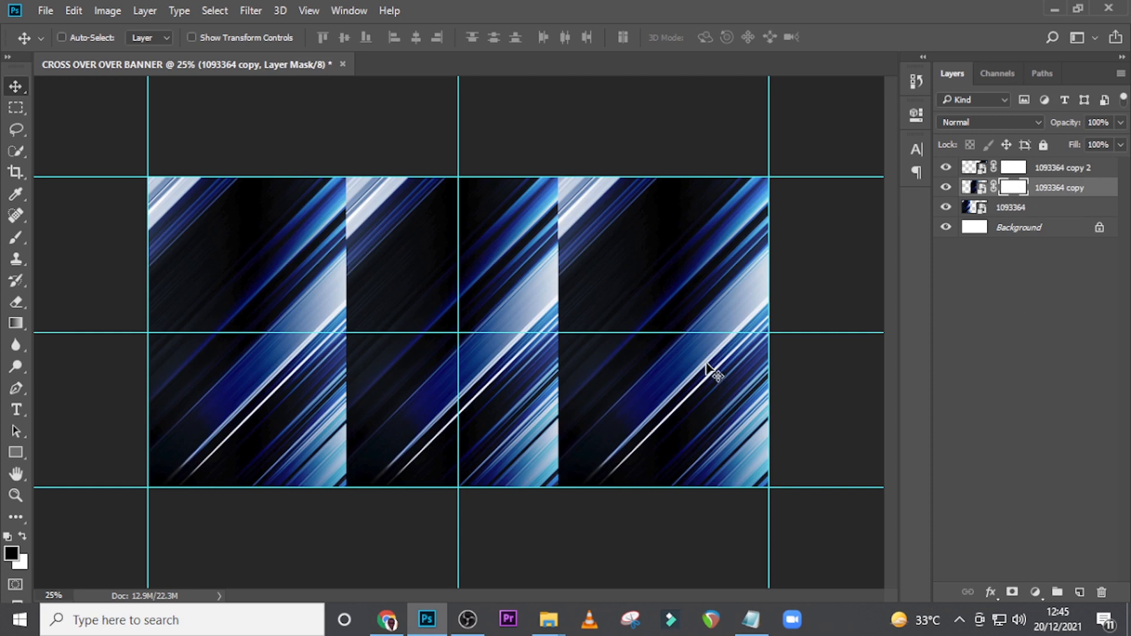
{"action": "key", "text": "b"}
{"action": "left_click", "coordinate": [78, 39]}
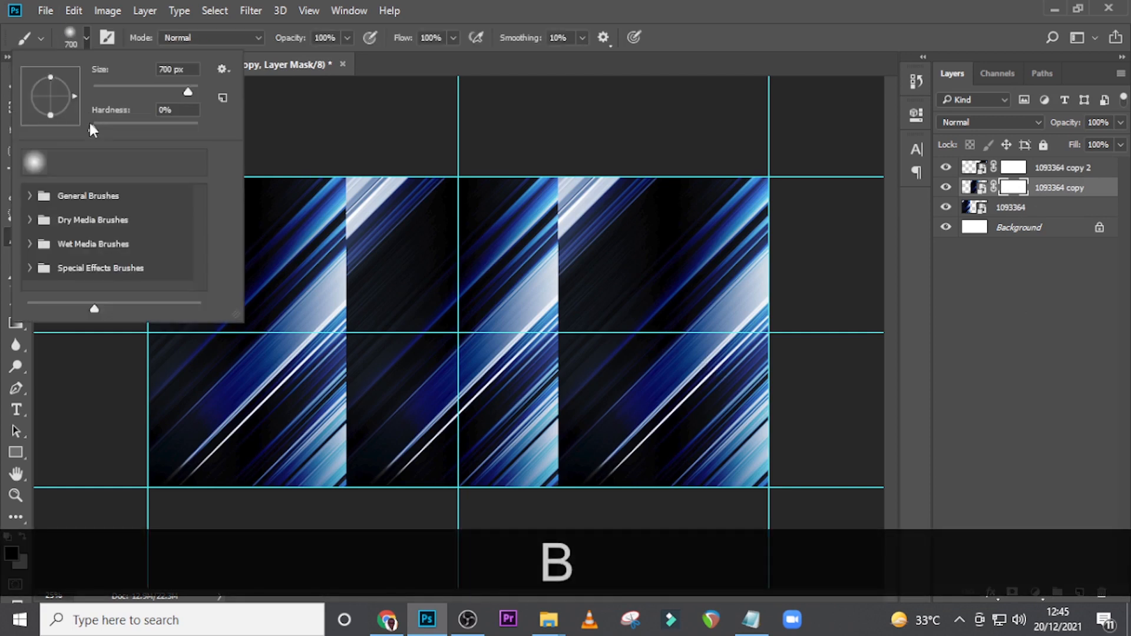
{"action": "left_click", "coordinate": [43, 197]}
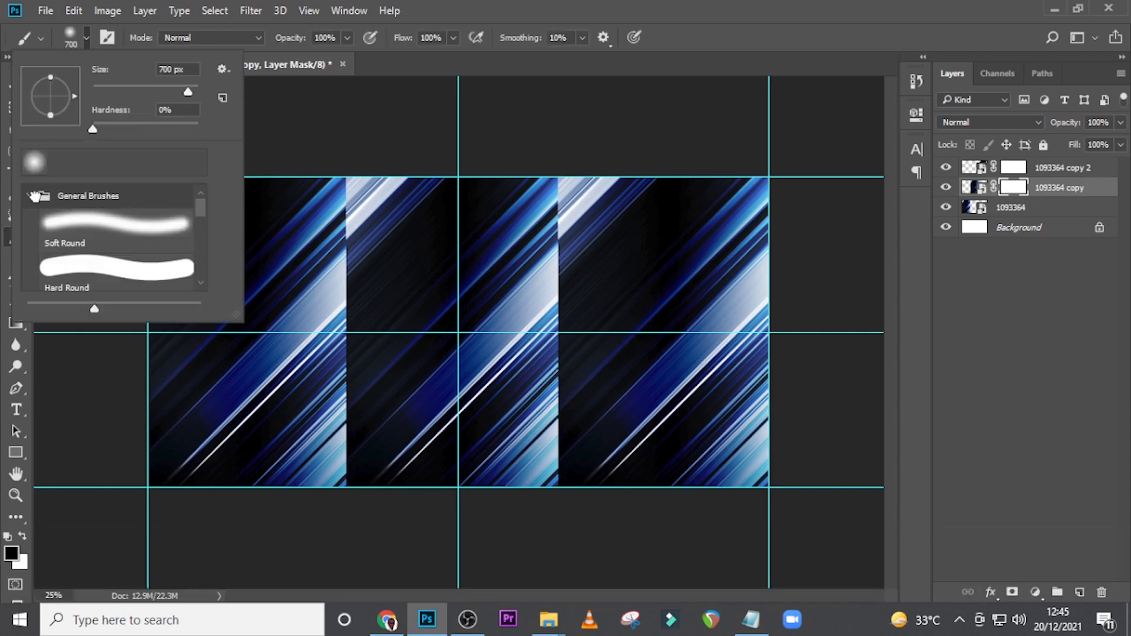
{"action": "left_click", "coordinate": [87, 231]}
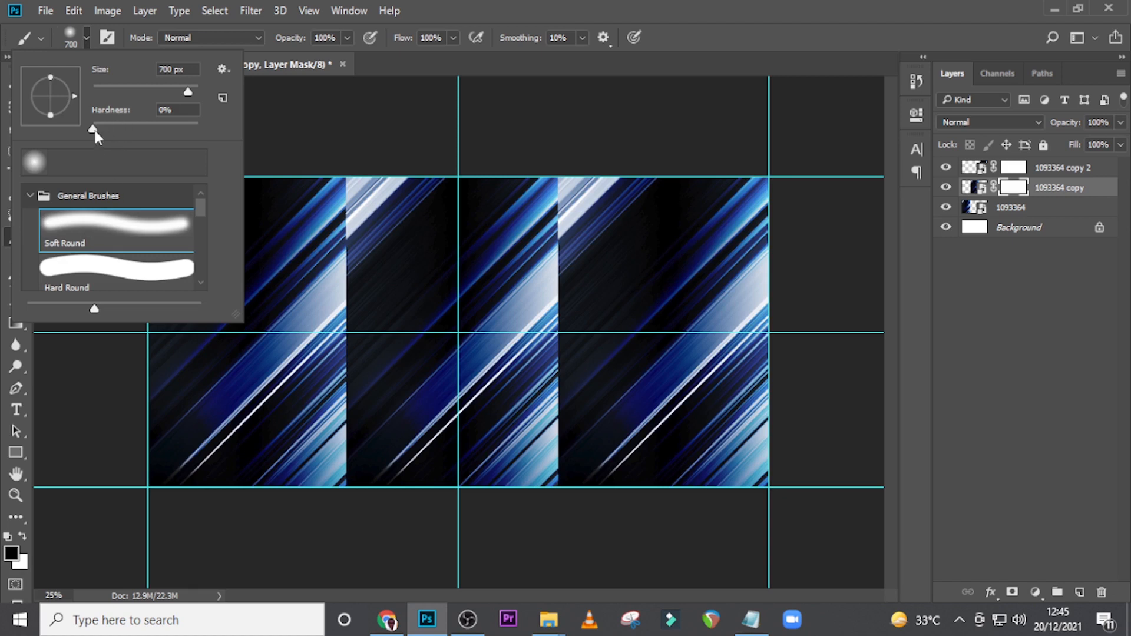
{"action": "left_click", "coordinate": [94, 131]}
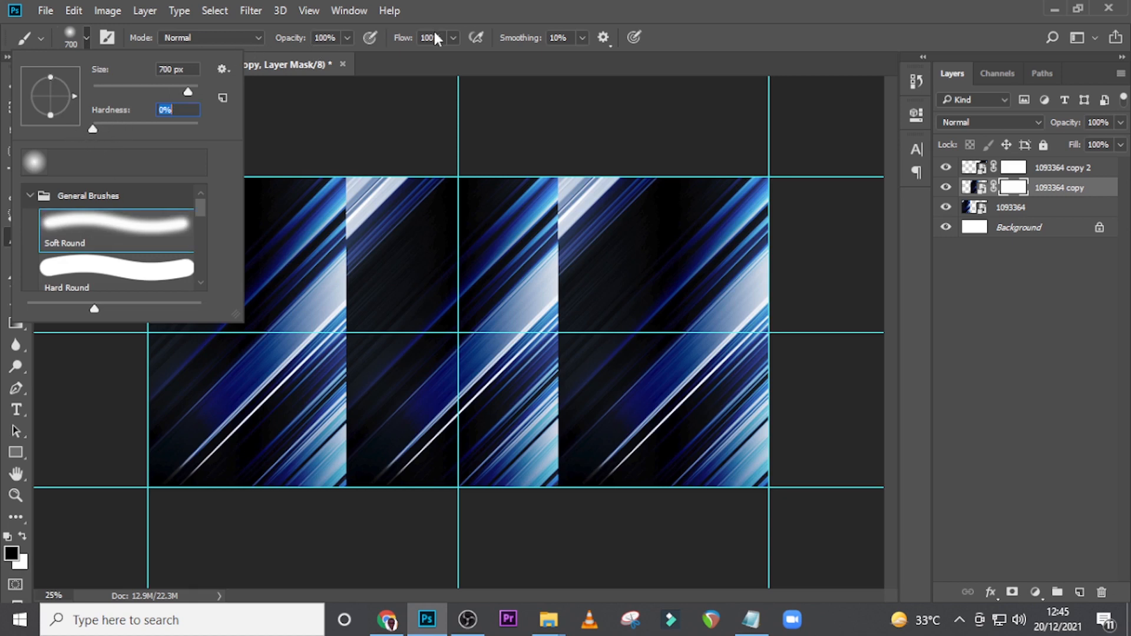
{"action": "left_click", "coordinate": [452, 18]}
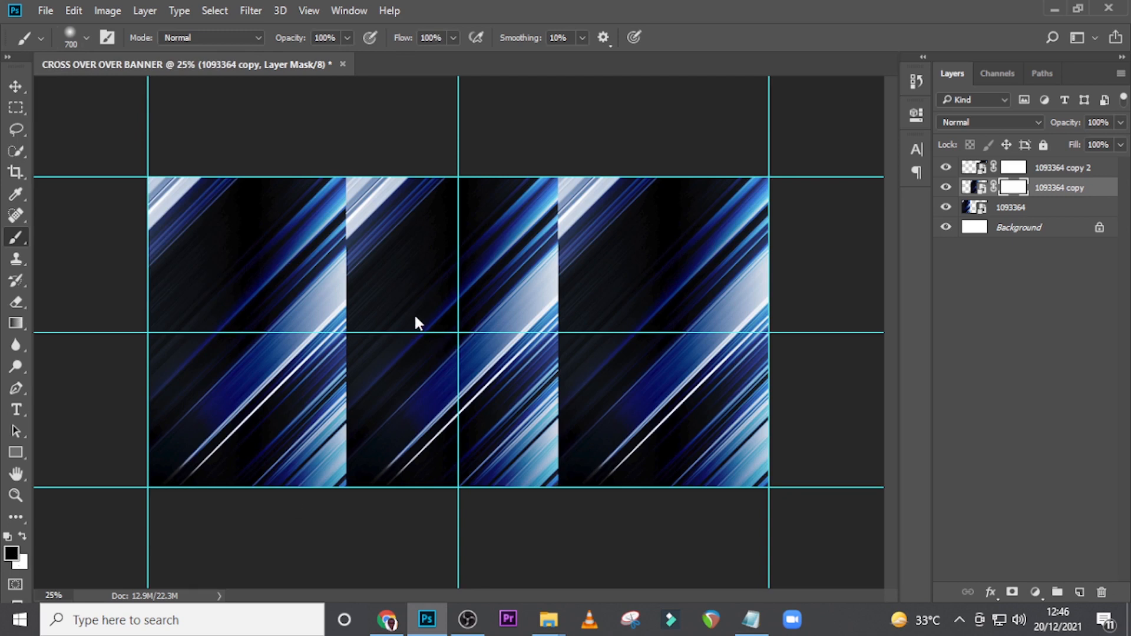
- Unlink the layer mask of 1093364 copy from its image and show the brush-size cursor
{"action": "key", "text": "Caps_Lock"}
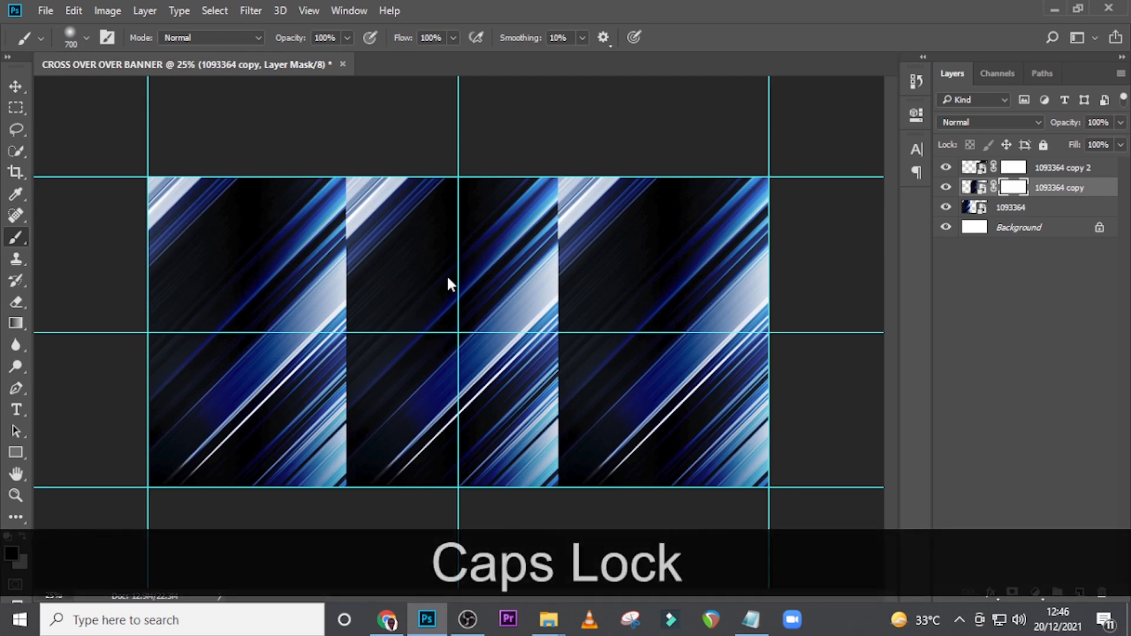
{"action": "left_click", "coordinate": [993, 187]}
{"action": "key", "text": "Caps_Lock"}
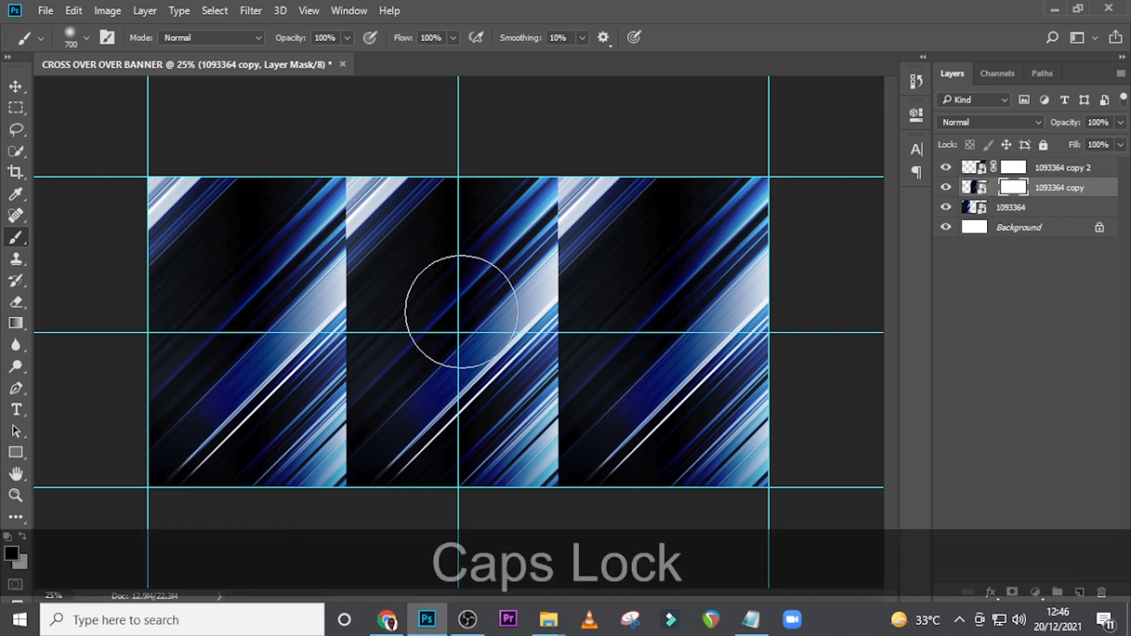
- Reduce the brush size to 250 and mask a straight vertical stroke down the seam between the first two images
{"action": "key", "text": "bracketleft"}
{"action": "key", "text": "bracketleft"}
{"action": "key", "text": "bracketleft"}
{"action": "key", "text": "bracketleft"}
{"action": "key", "text": "bracketleft"}
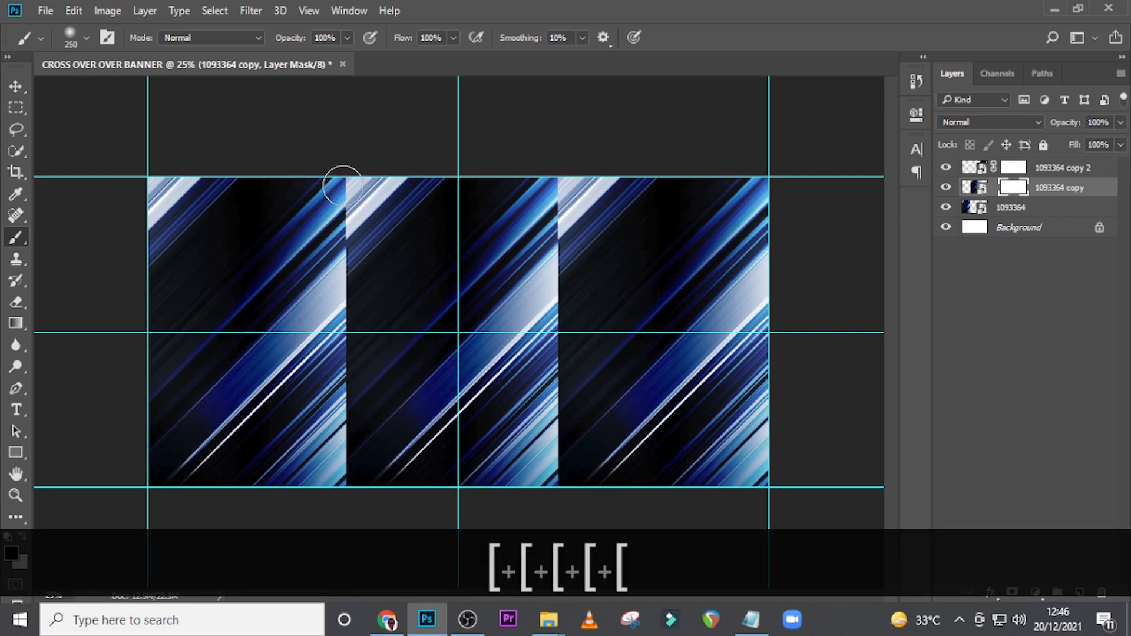
{"action": "left_click", "coordinate": [342, 186]}
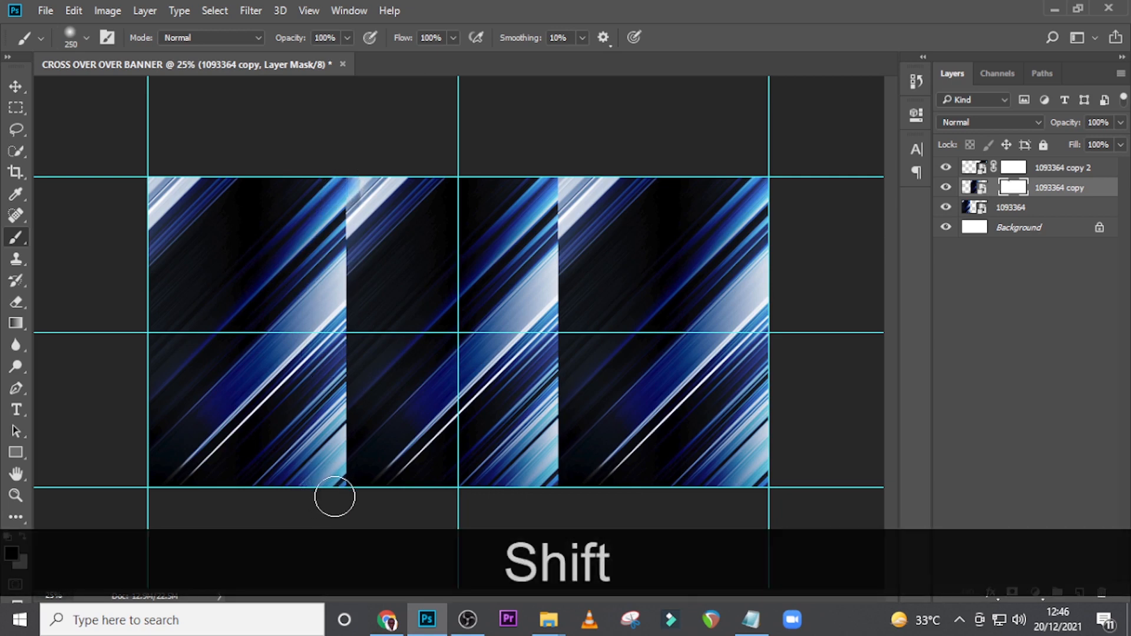
{"action": "left_click", "coordinate": [335, 497], "text": "shift"}
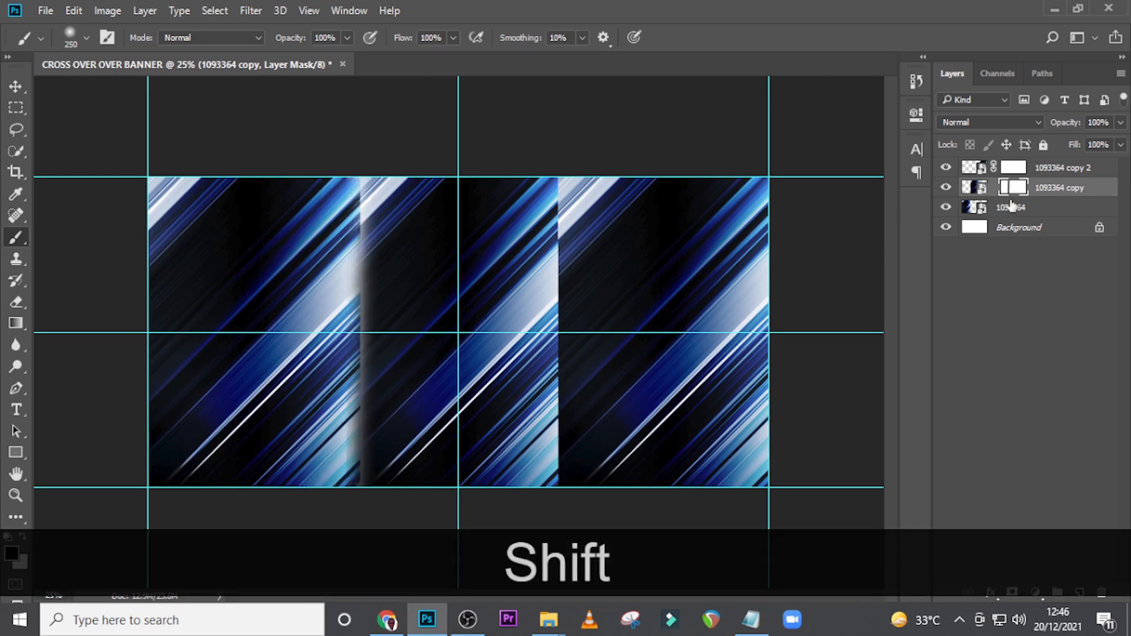
- Try to nudge the 1093364 copy image left independently of its mask, and undo the attempt
{"action": "left_click", "coordinate": [975, 187]}
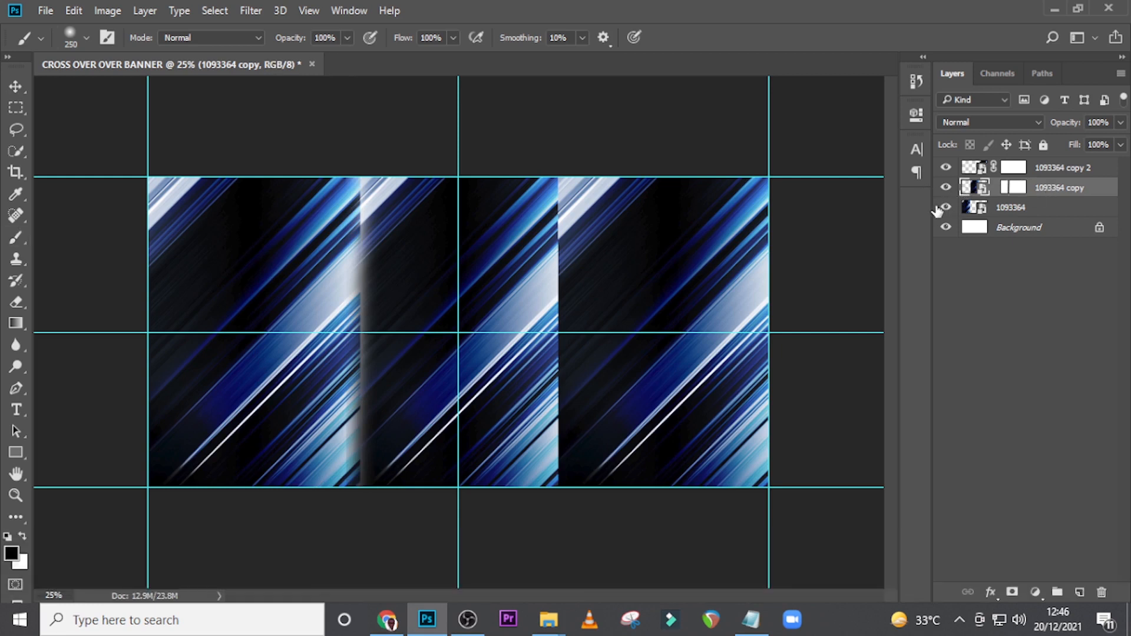
{"action": "key", "text": "v"}
{"action": "key", "text": "shift+Left"}
{"action": "key", "text": "shift+Left"}
{"action": "key", "text": "shift+Left"}
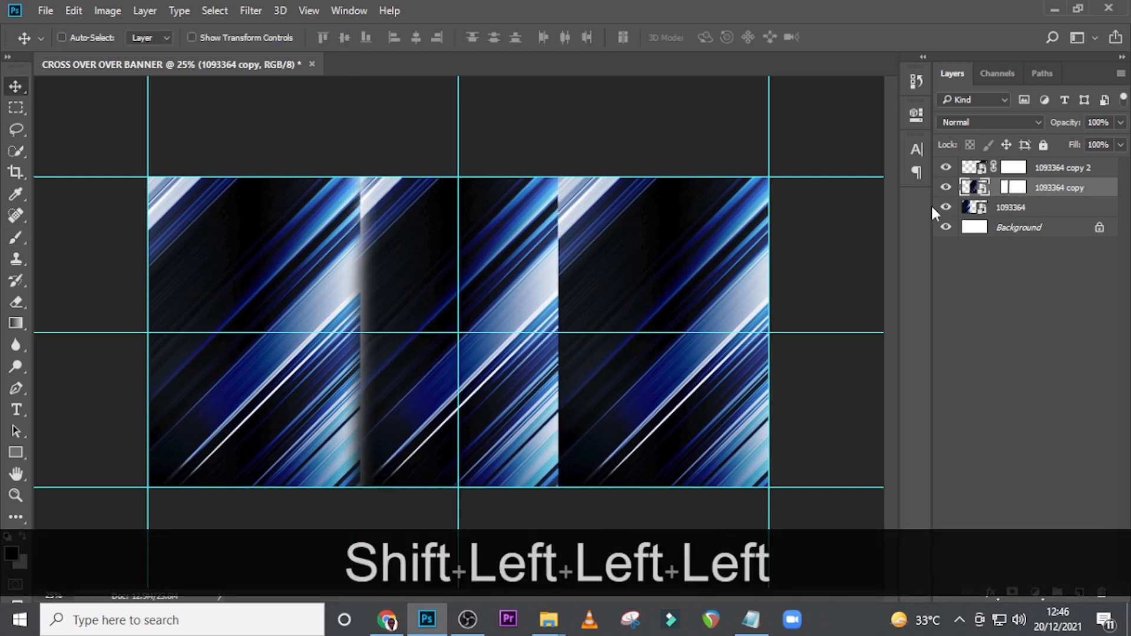
{"action": "key", "text": "shift+Left"}
{"action": "key", "text": "shift+Left"}
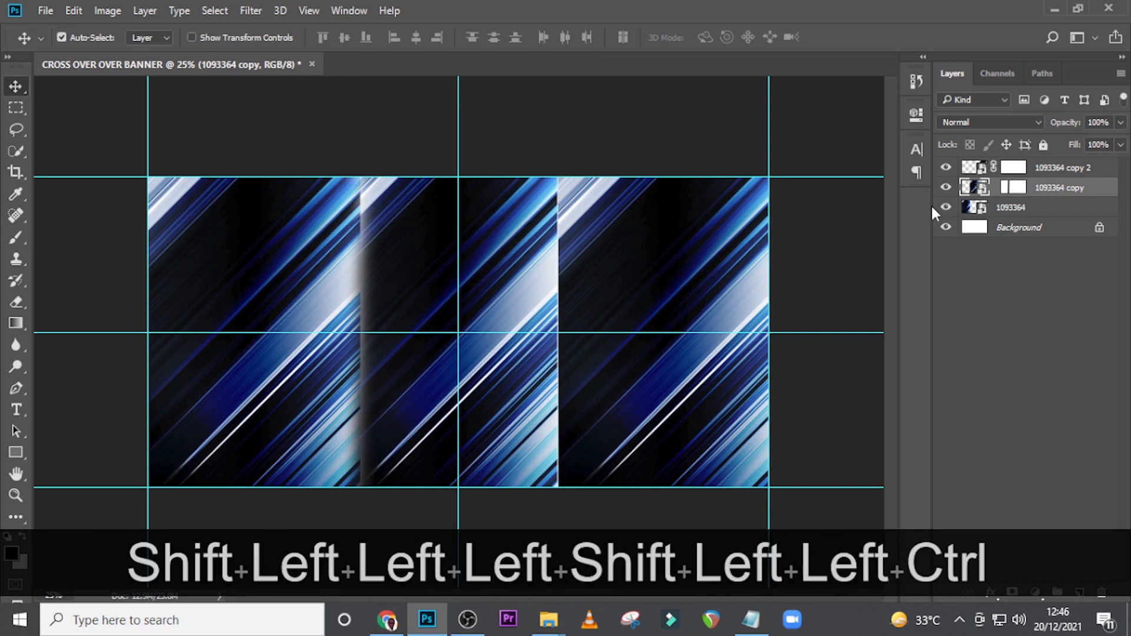
{"action": "key", "text": "ctrl+z"}
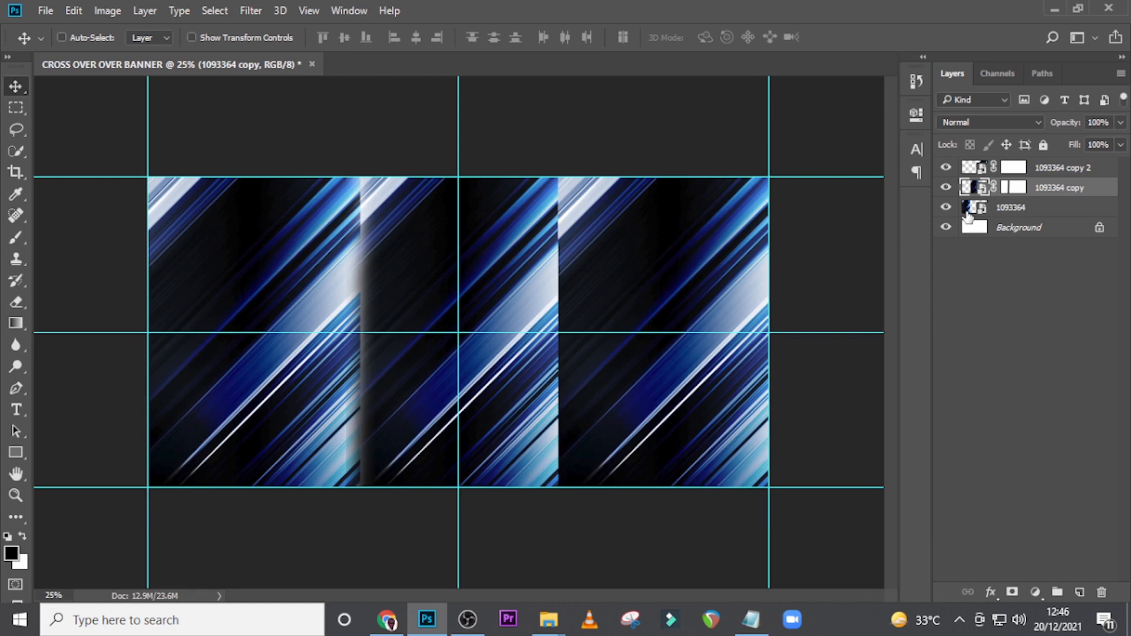
- Nudge the 1093364 copy layer left together with its mask to overlap the first image, and target its mask
{"action": "key", "text": "shift+Left"}
{"action": "key", "text": "shift+Left"}
{"action": "key", "text": "shift+Left"}
{"action": "key", "text": "shift+Left"}
{"action": "key", "text": "shift+Left"}
{"action": "key", "text": "shift+Left"}
{"action": "key", "text": "shift+Left"}
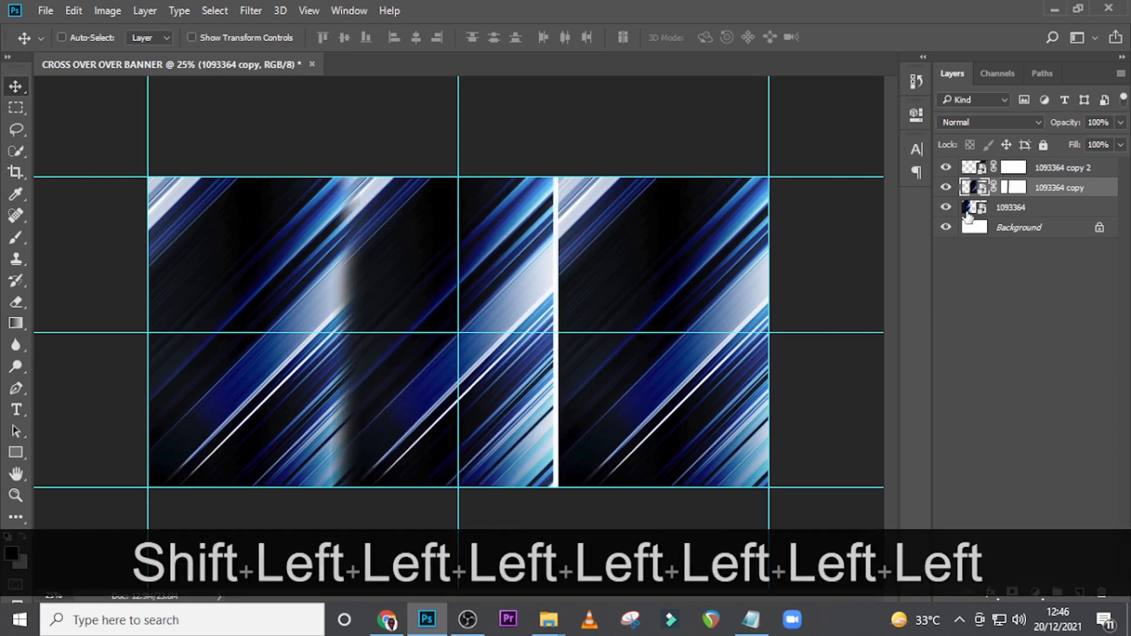
{"action": "key", "text": "shift+Left"}
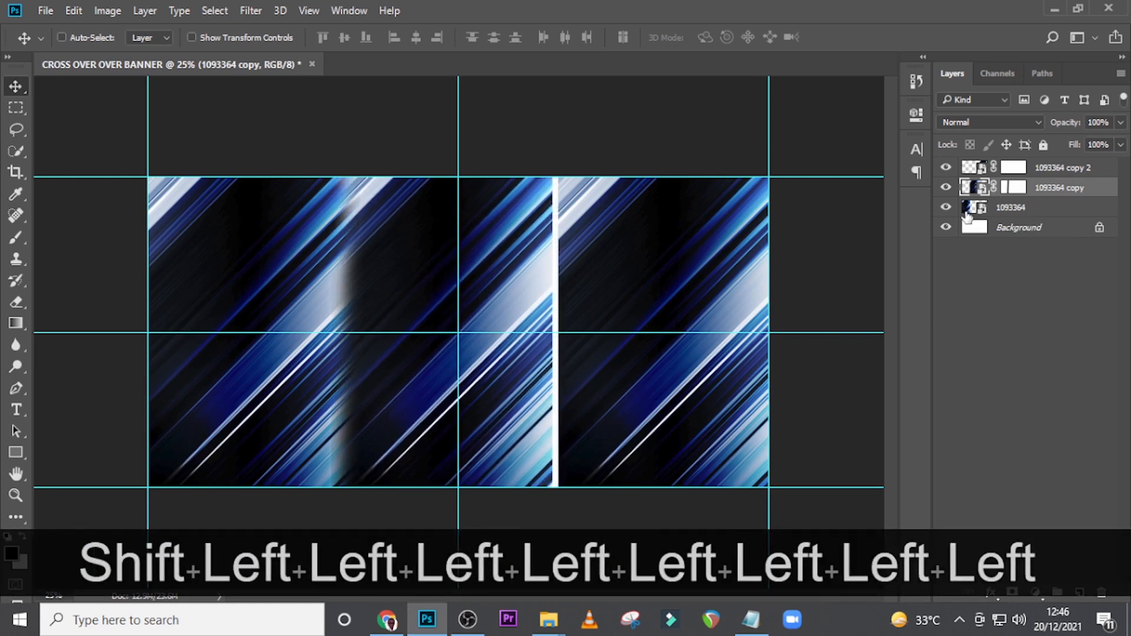
{"action": "left_click", "coordinate": [1013, 187]}
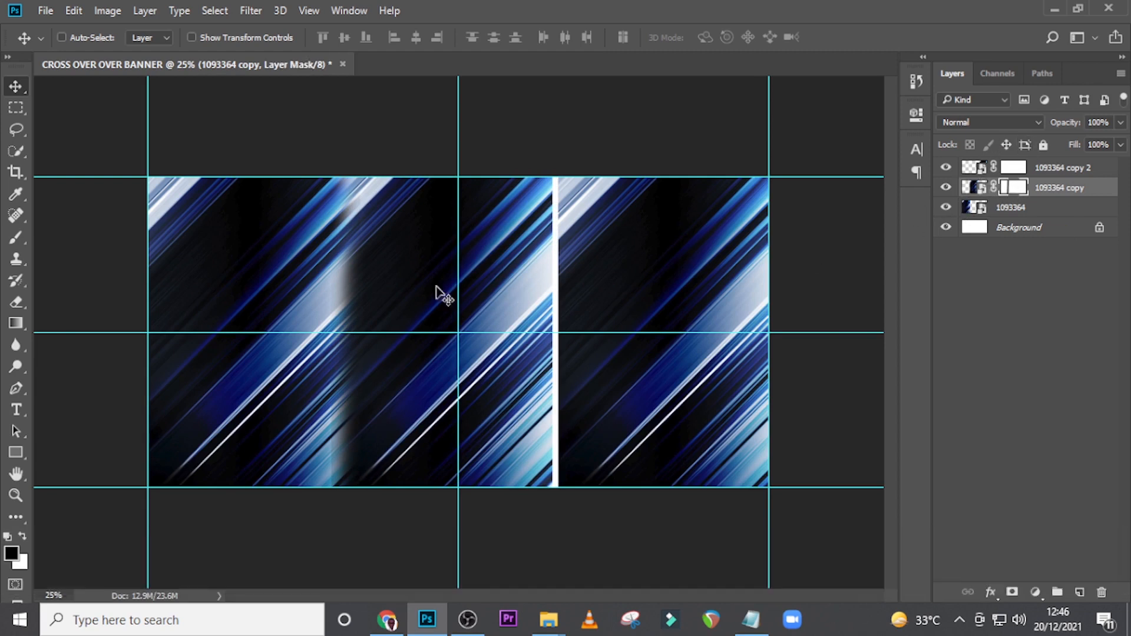
- Mask straight vertical strokes with the Brush down the inner edge of the 1093364 copy 2 image on its layer mask
{"action": "key", "text": "b"}
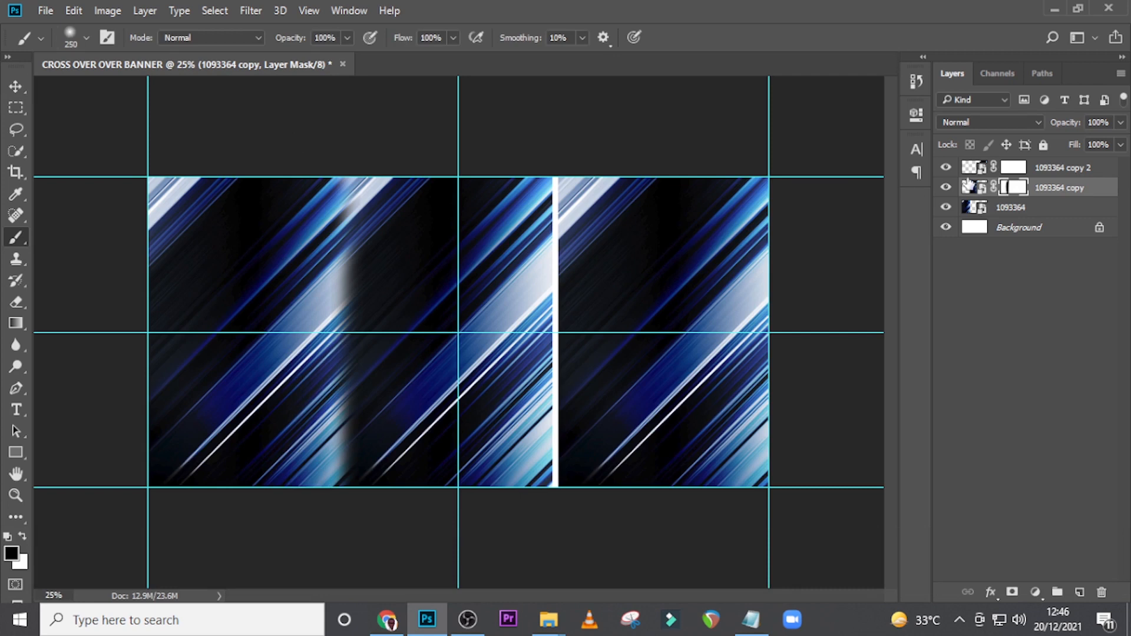
{"action": "left_click", "coordinate": [1012, 168]}
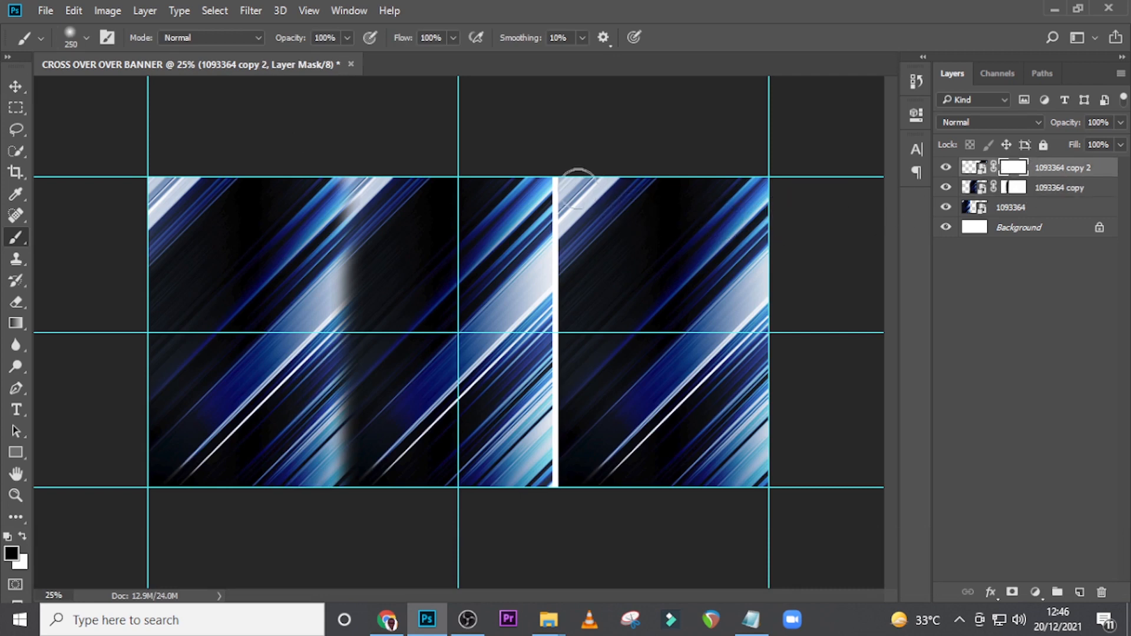
{"action": "left_click", "coordinate": [549, 497], "text": "shift"}
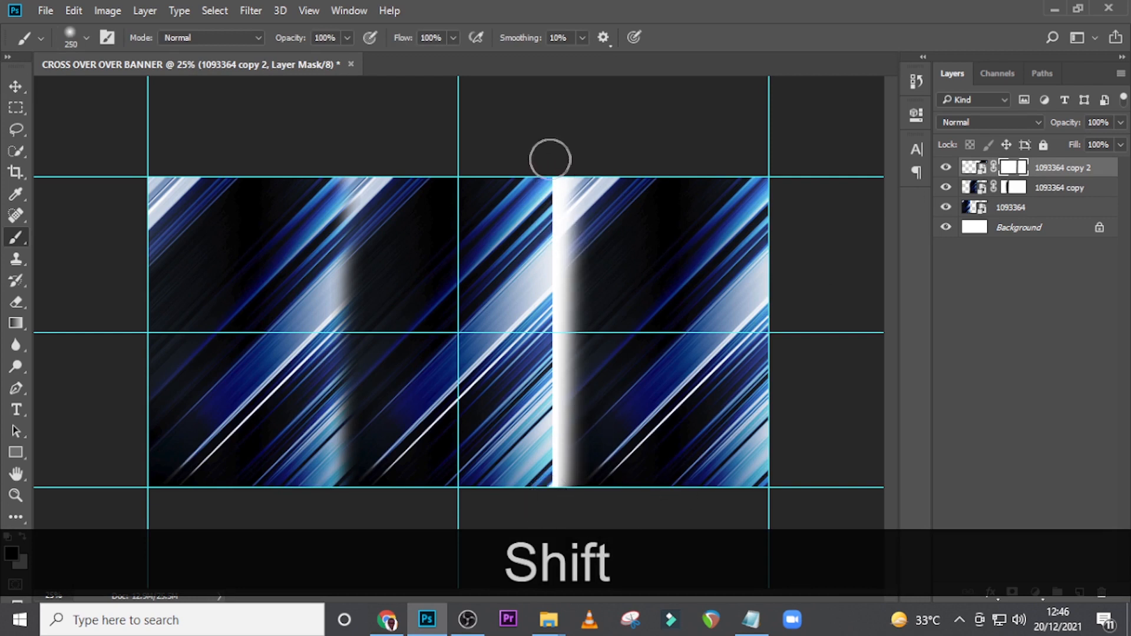
{"action": "left_click", "coordinate": [546, 239]}
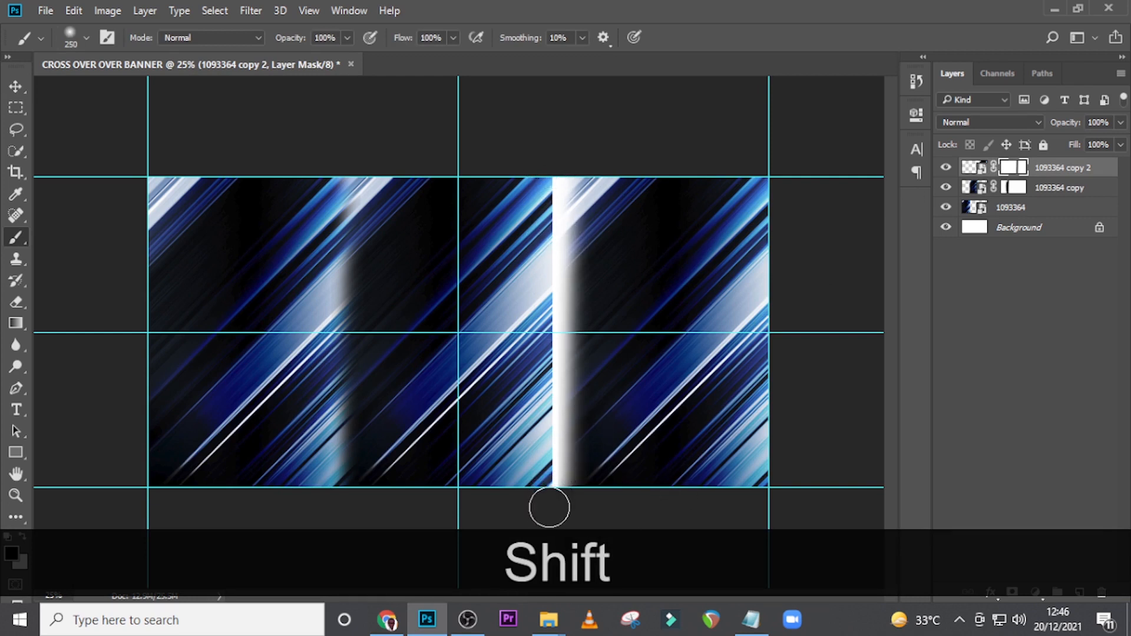
{"action": "left_click", "coordinate": [548, 505], "text": "shift"}
- Nudge the 1093364 copy 2 layer left together with its mask until it overlaps the middle image
{"action": "left_click", "coordinate": [1054, 167]}
{"action": "key", "text": "v"}
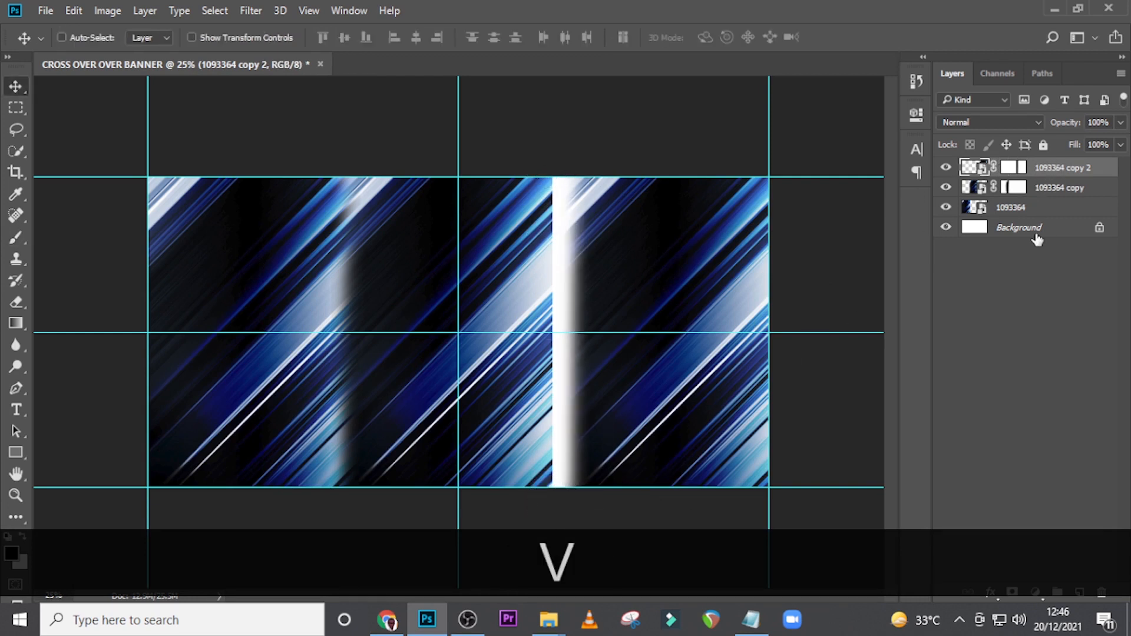
{"action": "key", "text": "shift+Left"}
{"action": "key", "text": "shift+Left"}
{"action": "key", "text": "shift+Left"}
{"action": "key", "text": "shift+Left"}
{"action": "key", "text": "shift+Left"}
{"action": "key", "text": "shift+Left"}
{"action": "key", "text": "shift+Left"}
{"action": "key", "text": "shift+Left"}
{"action": "key", "text": "shift+Left"}
{"action": "key", "text": "shift+Left"}
{"action": "key", "text": "shift+Left"}
{"action": "key", "text": "shift+Left"}
{"action": "key", "text": "shift+Left"}
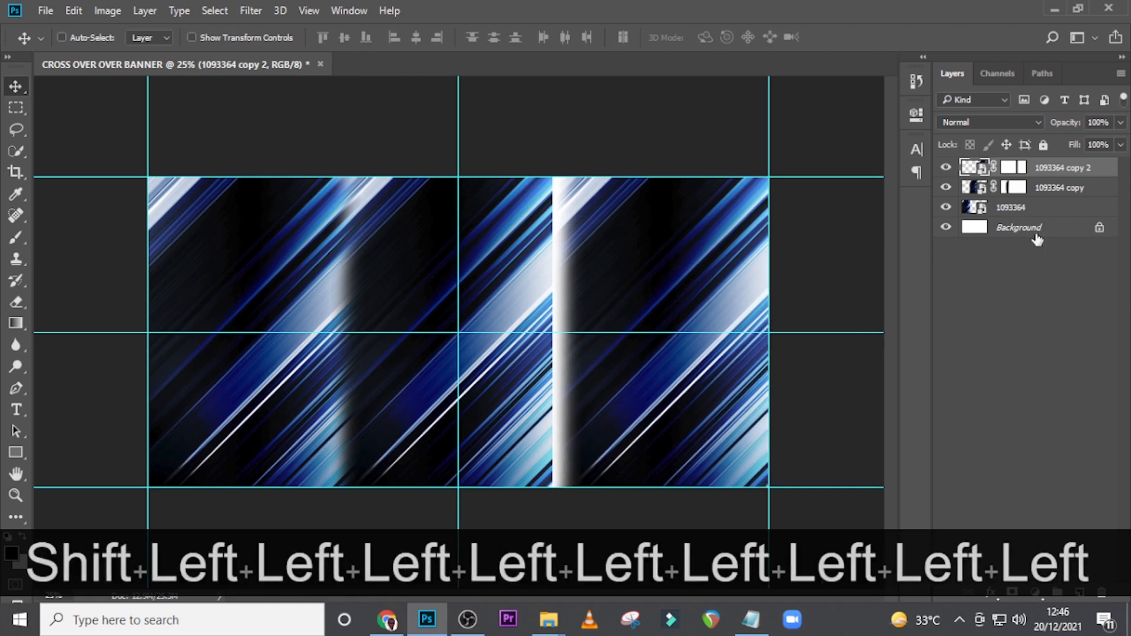
{"action": "key", "text": "shift+Left"}
{"action": "key", "text": "shift+Left"}
{"action": "key", "text": "shift+Left"}
{"action": "key", "text": "shift+Left"}
{"action": "key", "text": "shift+Left"}
{"action": "key", "text": "shift+Left"}
{"action": "key", "text": "shift+Left"}
{"action": "key", "text": "shift+Left"}
{"action": "key", "text": "shift+Left"}
{"action": "key", "text": "shift+Left"}
{"action": "key", "text": "shift+Left"}
{"action": "key", "text": "shift+Left"}
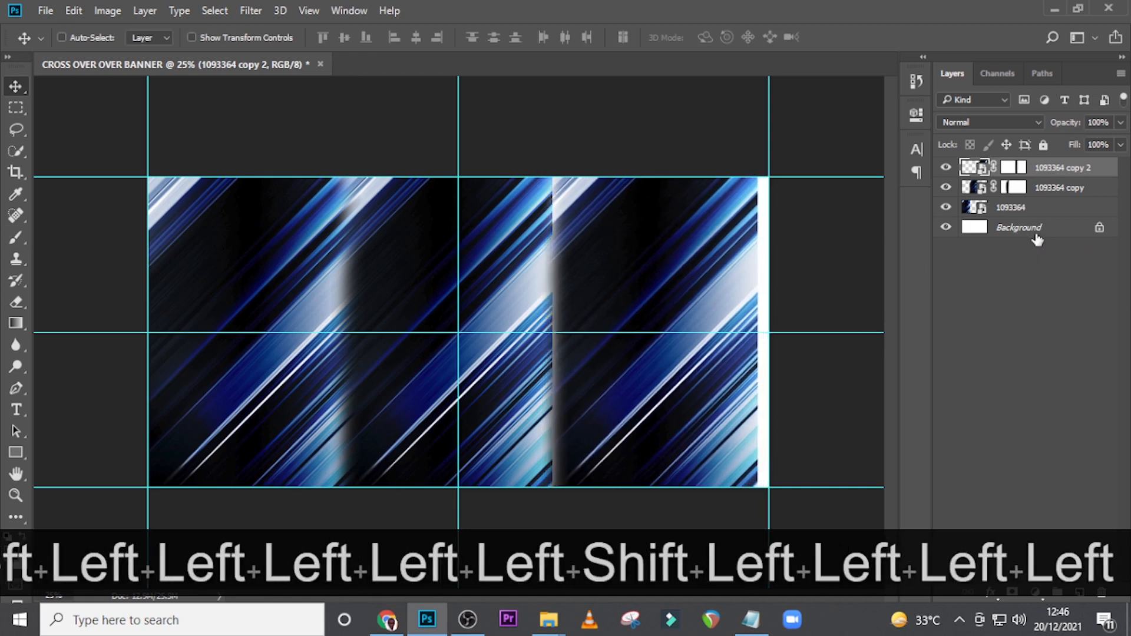
{"action": "key", "text": "shift+Left"}
{"action": "key", "text": "shift+Left"}
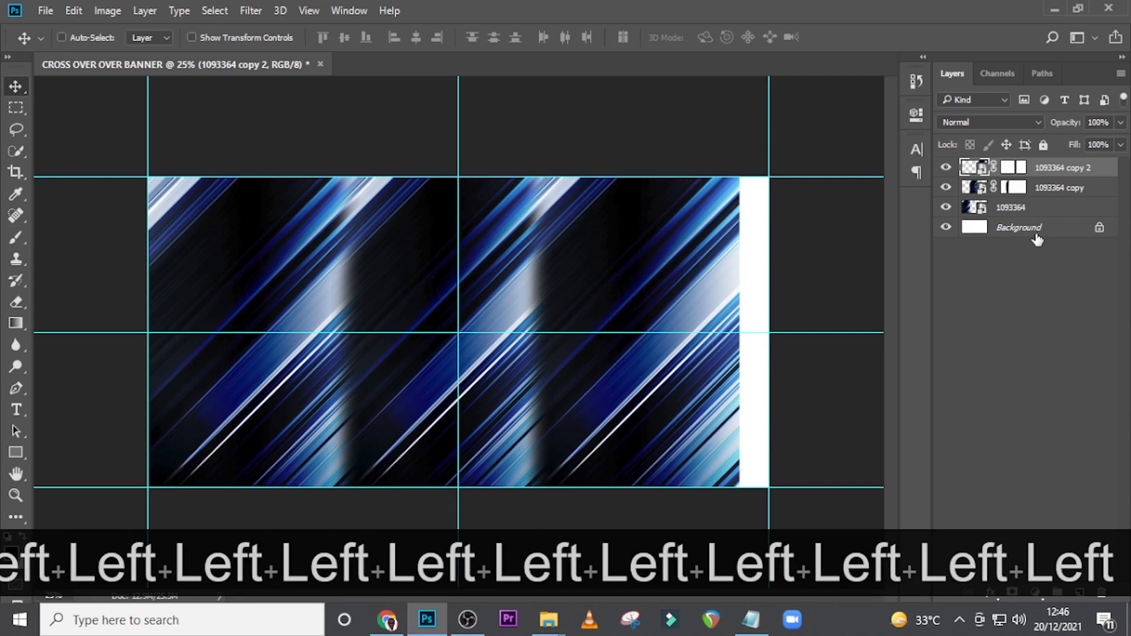
- Select all three 1093364 image layers and scale them up together to cover the full canvas width
{"action": "left_click", "coordinate": [1035, 207], "text": "ctrl"}
{"action": "left_click", "coordinate": [1039, 187], "text": "ctrl"}
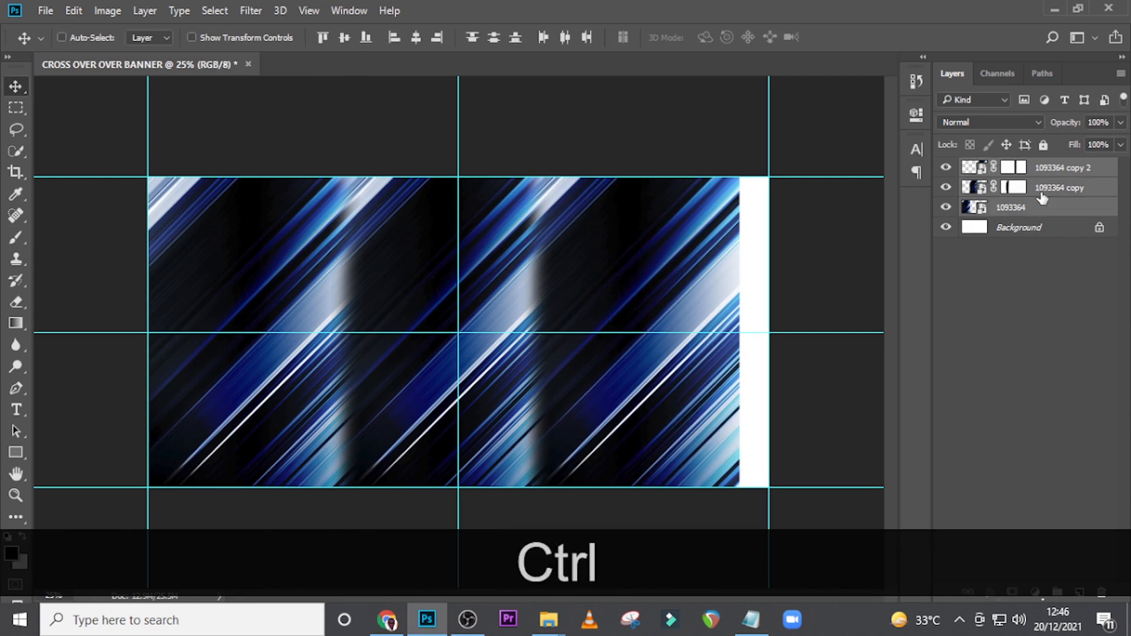
{"action": "key", "text": "ctrl+t"}
{"action": "left_click_drag", "start_coordinate": [739, 105], "coordinate": [782, 77]}
{"action": "key", "text": "shift+Return"}
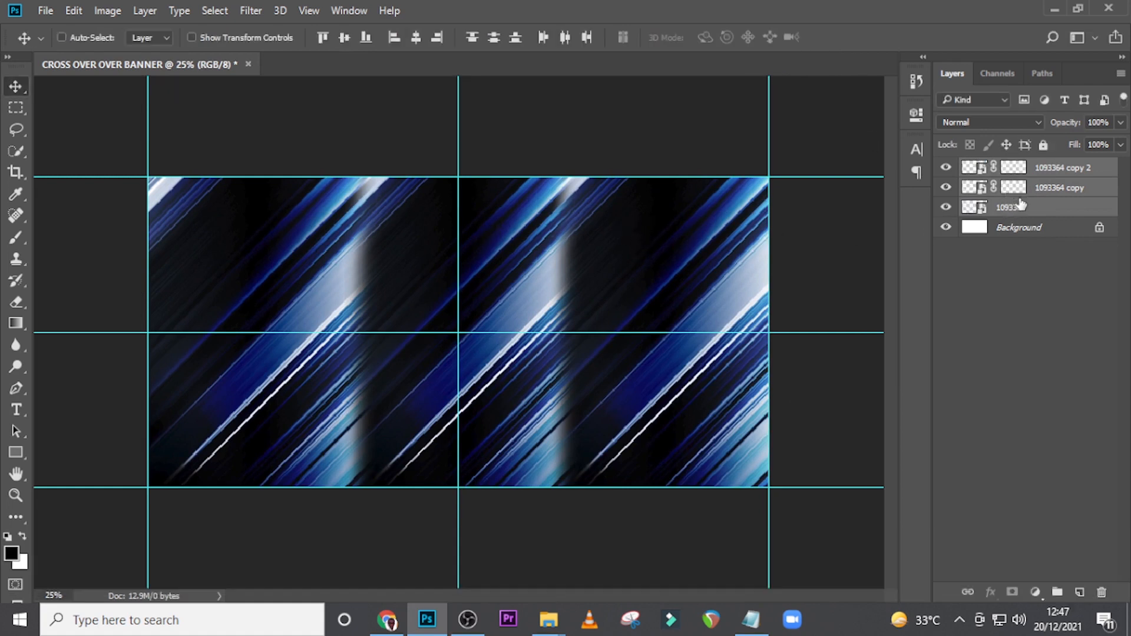
- Group the three selected image layers and rename the group BG
{"action": "key", "text": "ctrl+g"}
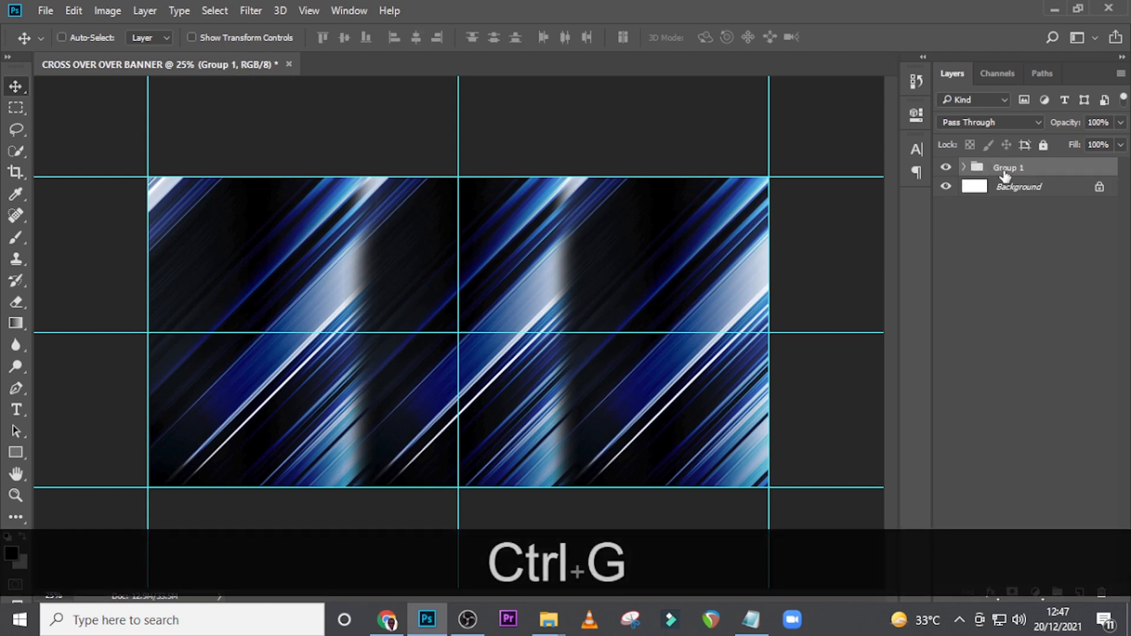
{"action": "double_click", "coordinate": [1007, 169]}
{"action": "key", "text": "Caps_Lock"}
{"action": "type", "text": "BG"}
{"action": "key", "text": "Return"}
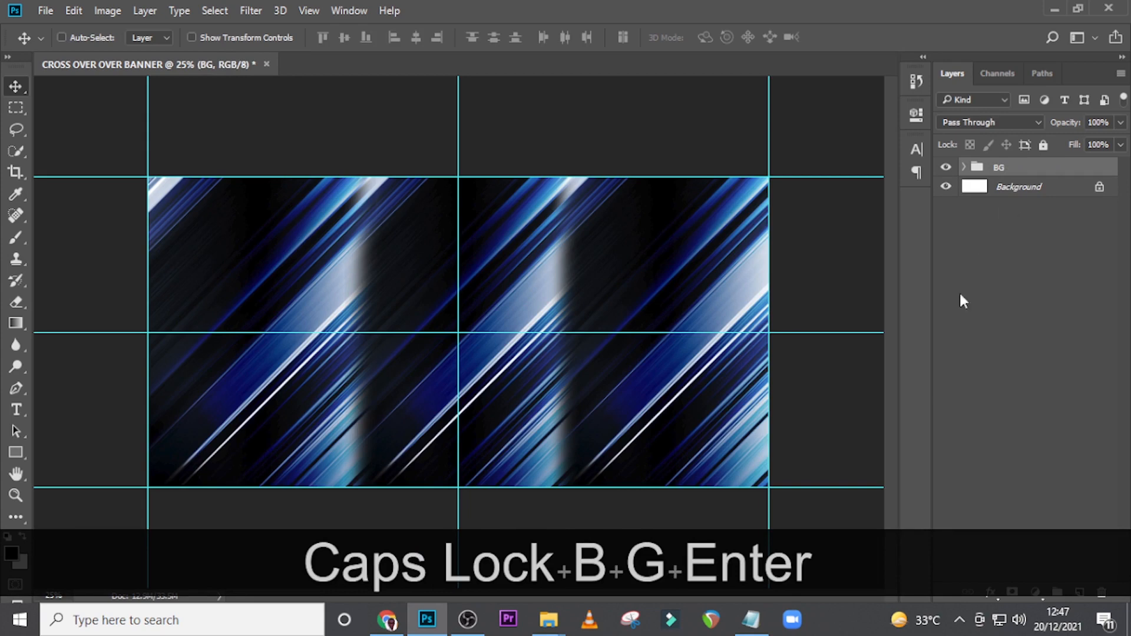
- Add a Black & White adjustment layer above the BG group and clip it to the group
{"action": "left_click", "coordinate": [1037, 593]}
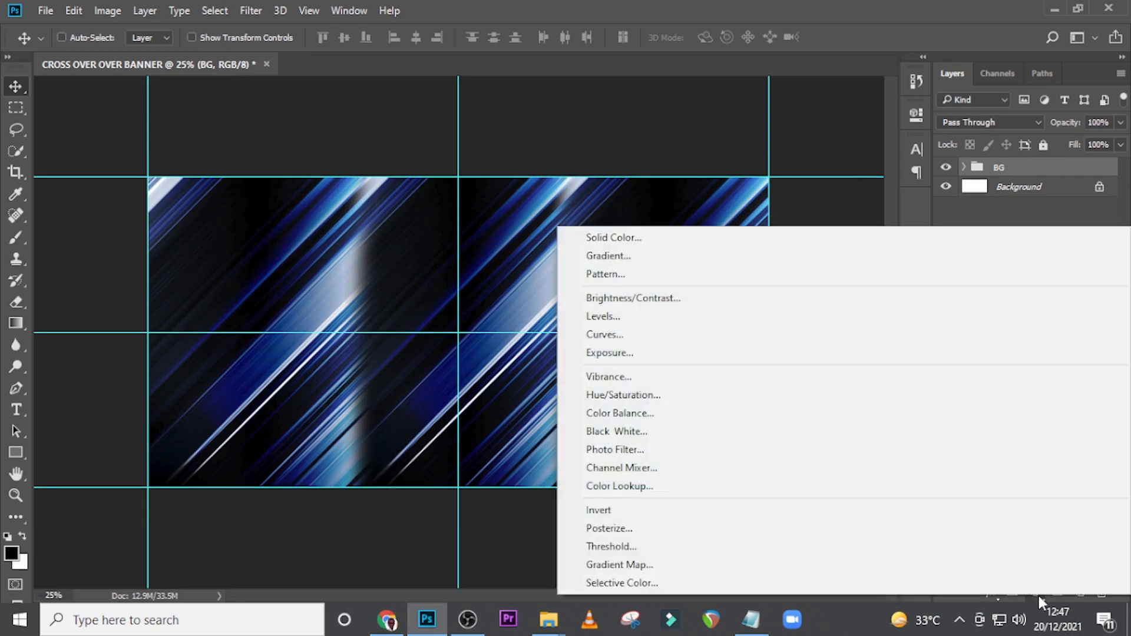
{"action": "left_click", "coordinate": [607, 431]}
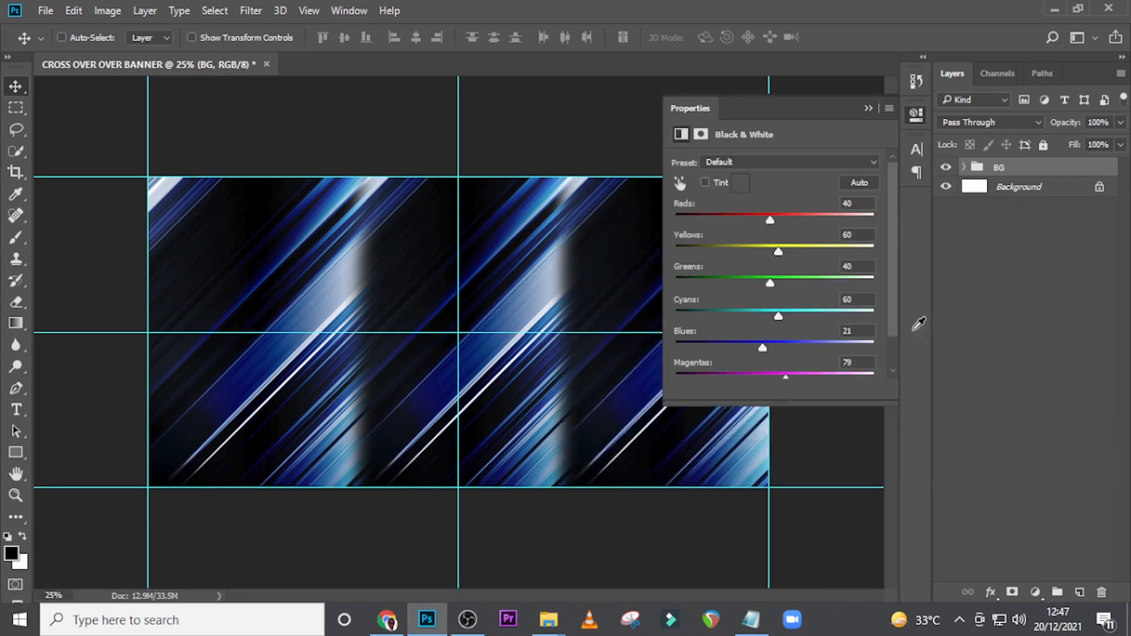
{"action": "left_click", "coordinate": [766, 396]}
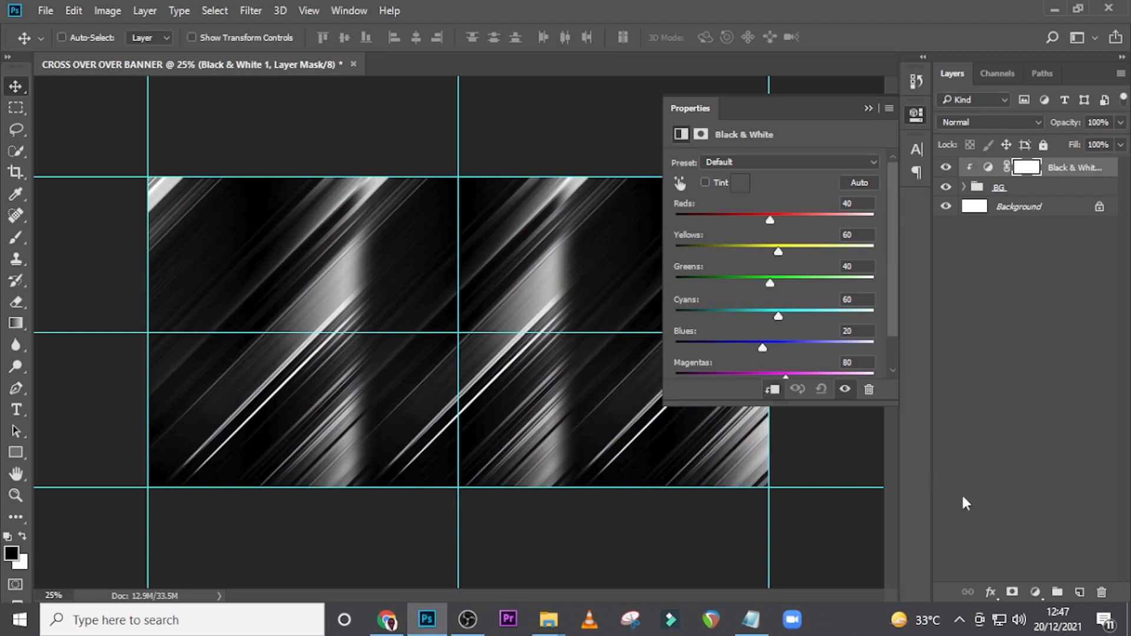
- Add an Exposure adjustment layer above the Black & White layer and set its exposure to 5.33
{"action": "left_click", "coordinate": [1035, 591]}
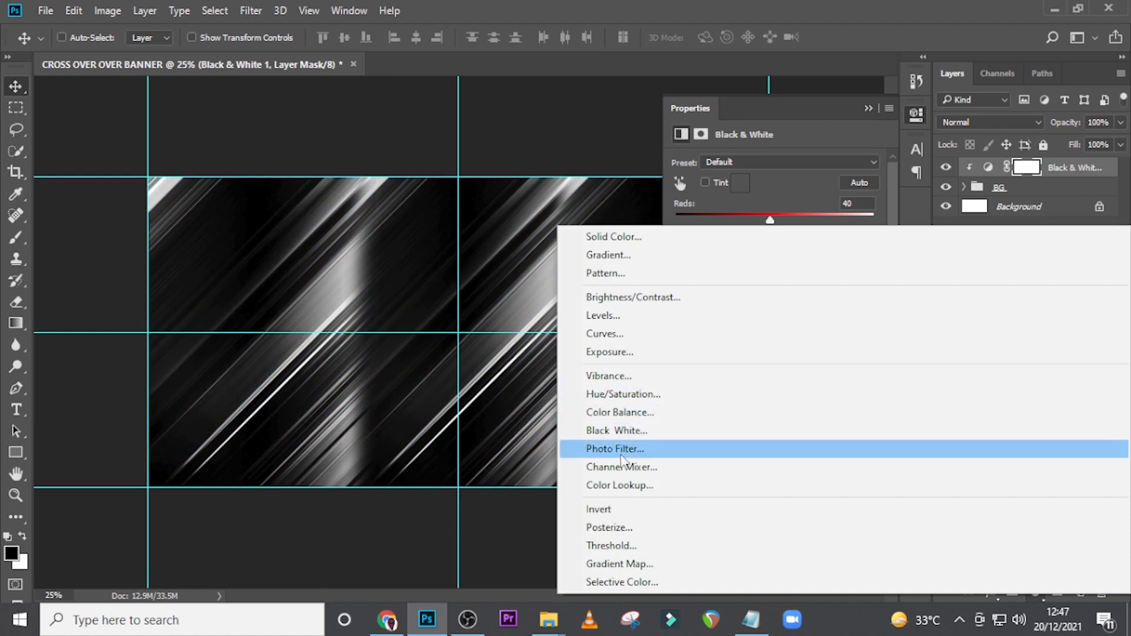
{"action": "left_click", "coordinate": [611, 352]}
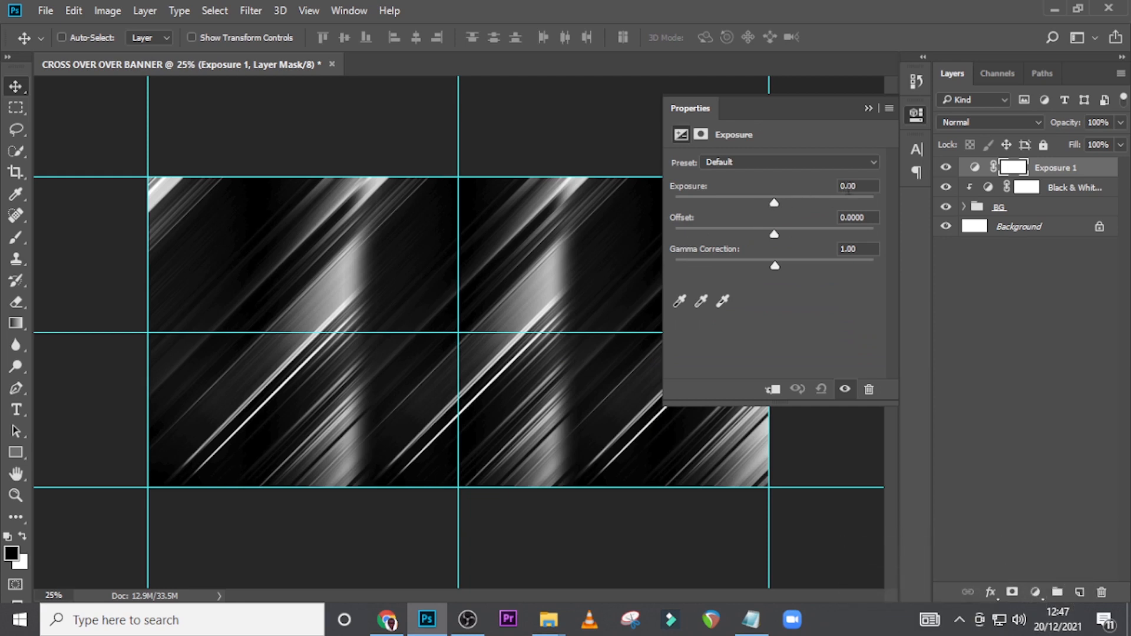
{"action": "left_click", "coordinate": [861, 185]}
{"action": "left_click_drag", "start_coordinate": [860, 186], "coordinate": [805, 187]}
{"action": "type", "text": "5"}
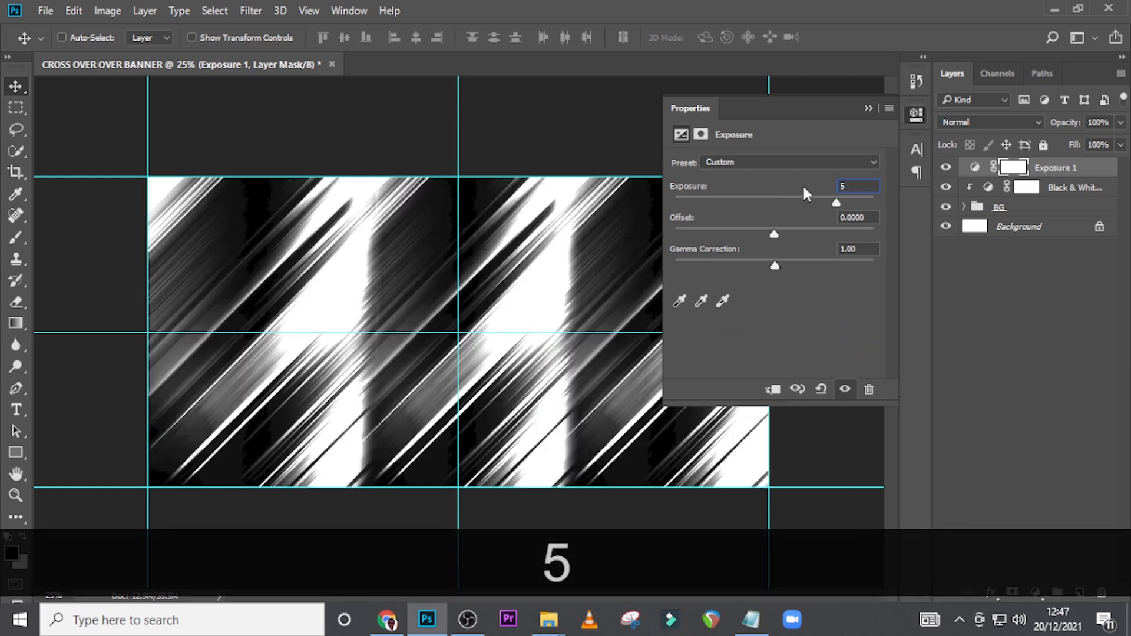
{"action": "type", "text": ".33"}
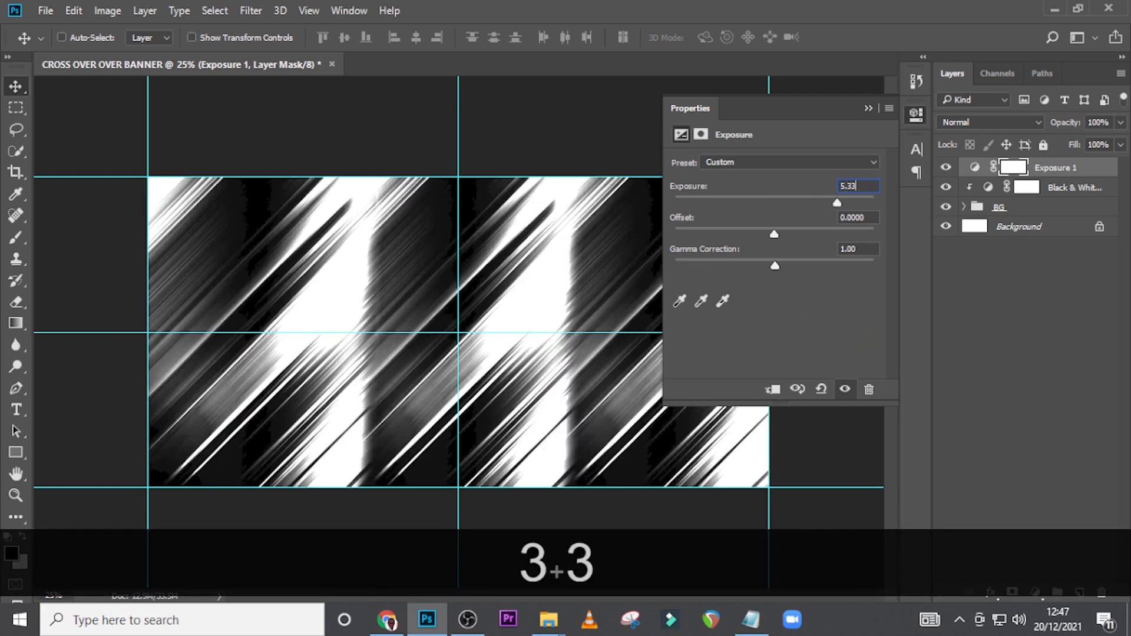
{"action": "key", "text": "Return"}
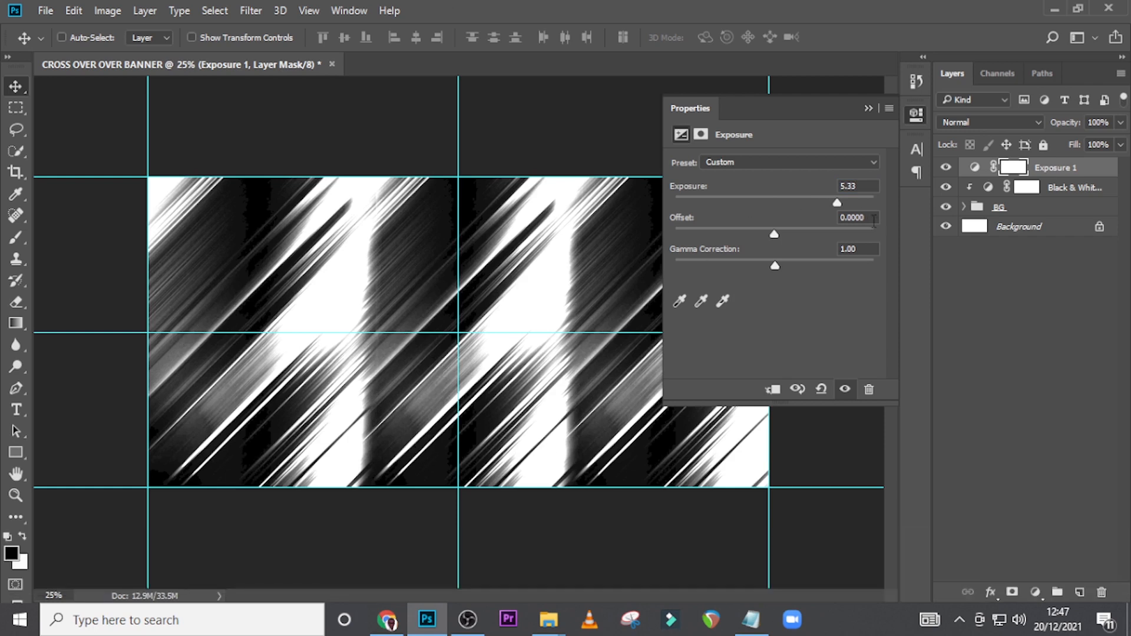
- Set the Exposure adjustment's offset to 0.1750 and gamma correction to 2.56, and collapse its settings
{"action": "left_click_drag", "start_coordinate": [861, 218], "coordinate": [803, 222]}
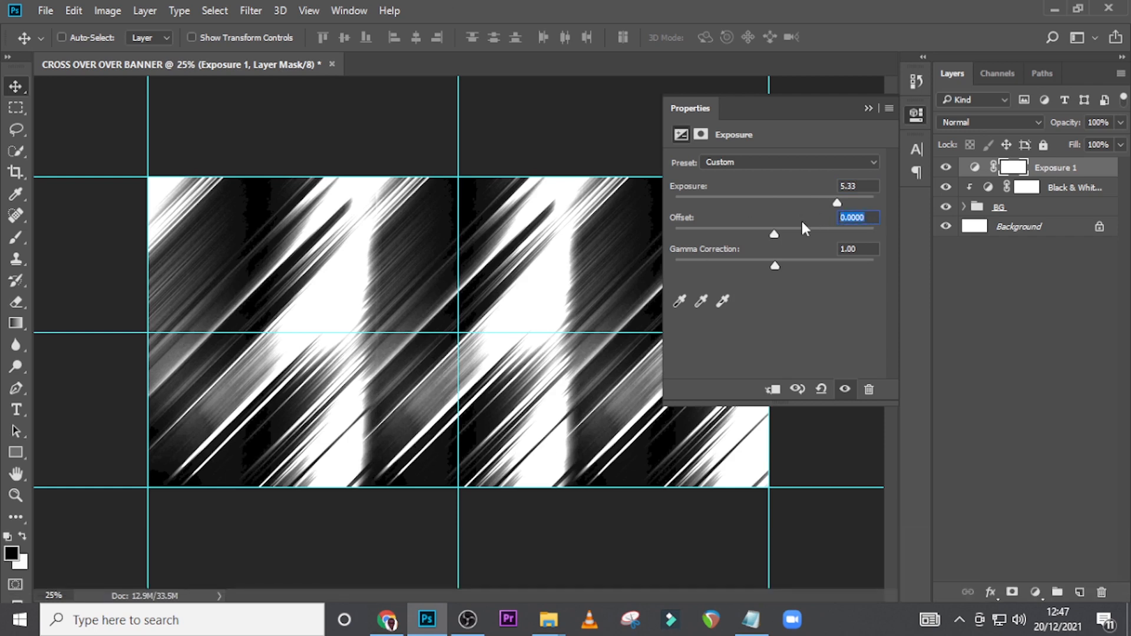
{"action": "type", "text": "0."}
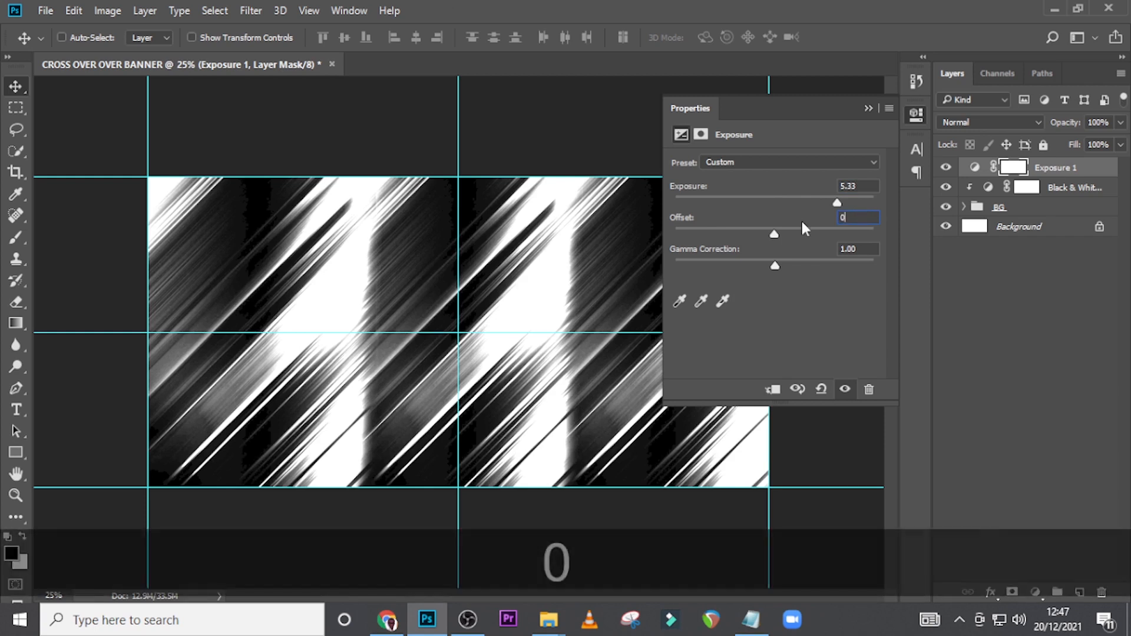
{"action": "type", "text": "1"}
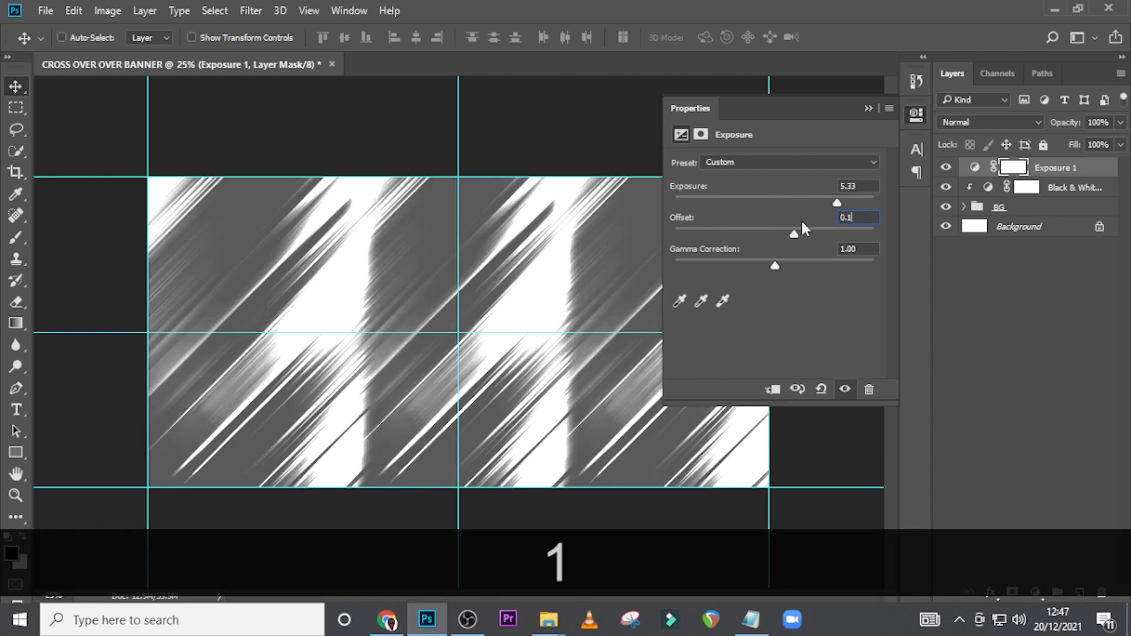
{"action": "type", "text": "750"}
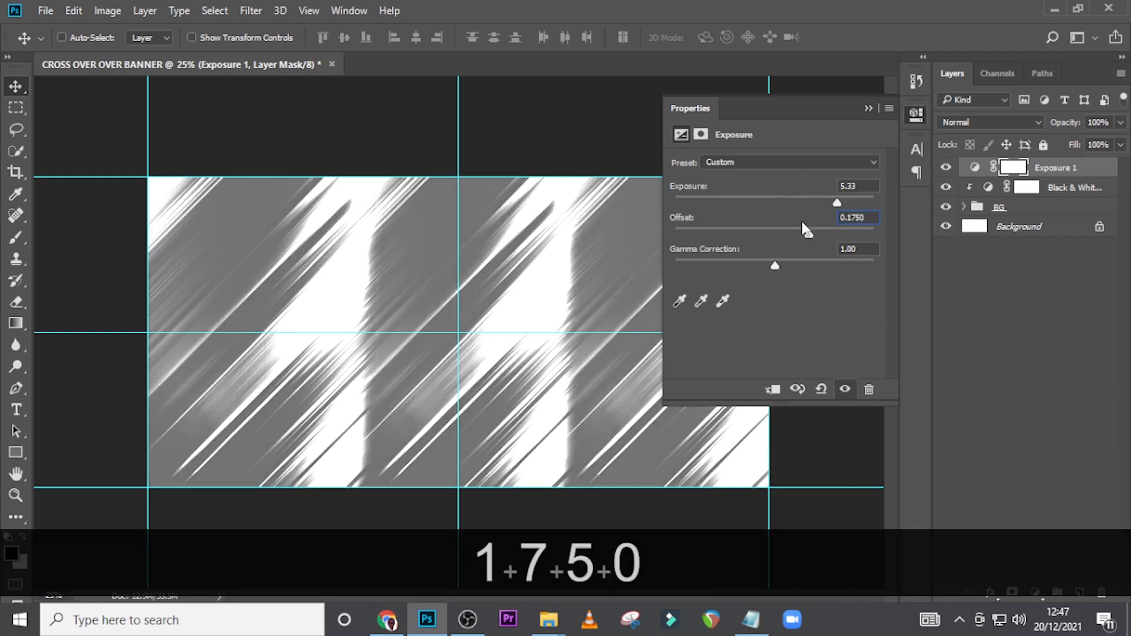
{"action": "key", "text": "Return"}
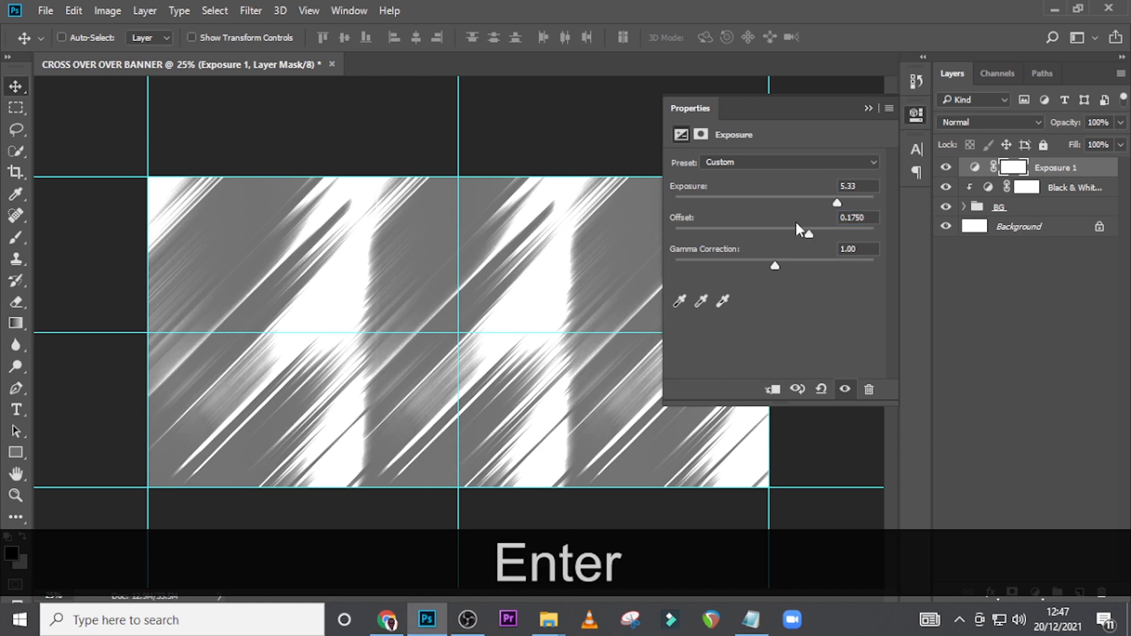
{"action": "left_click", "coordinate": [862, 248]}
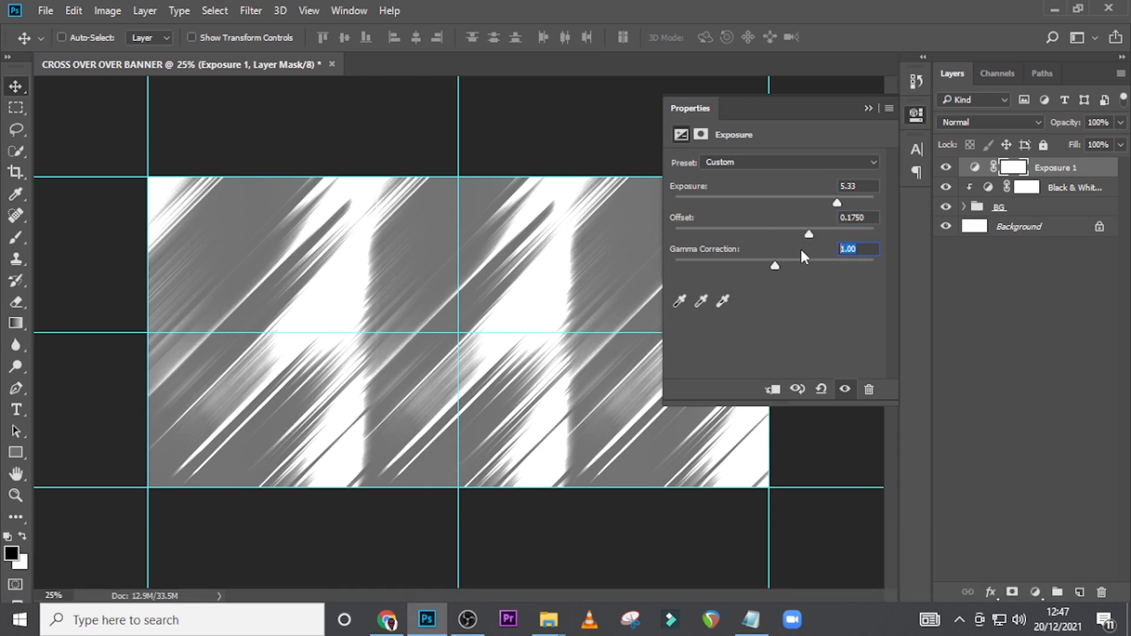
{"action": "type", "text": "2."}
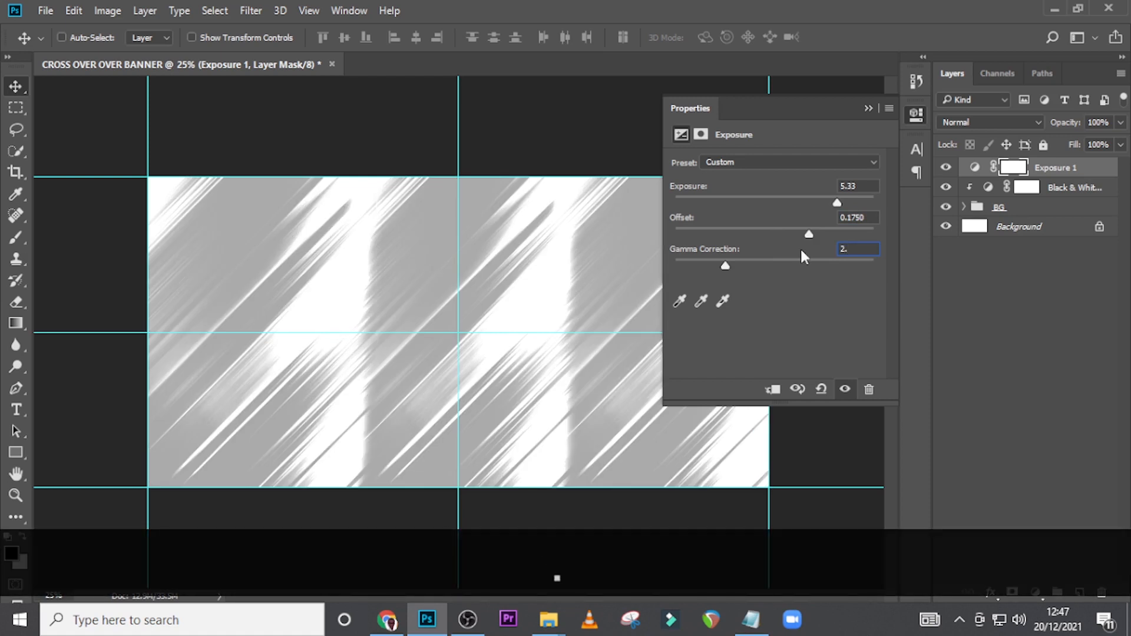
{"action": "type", "text": "56"}
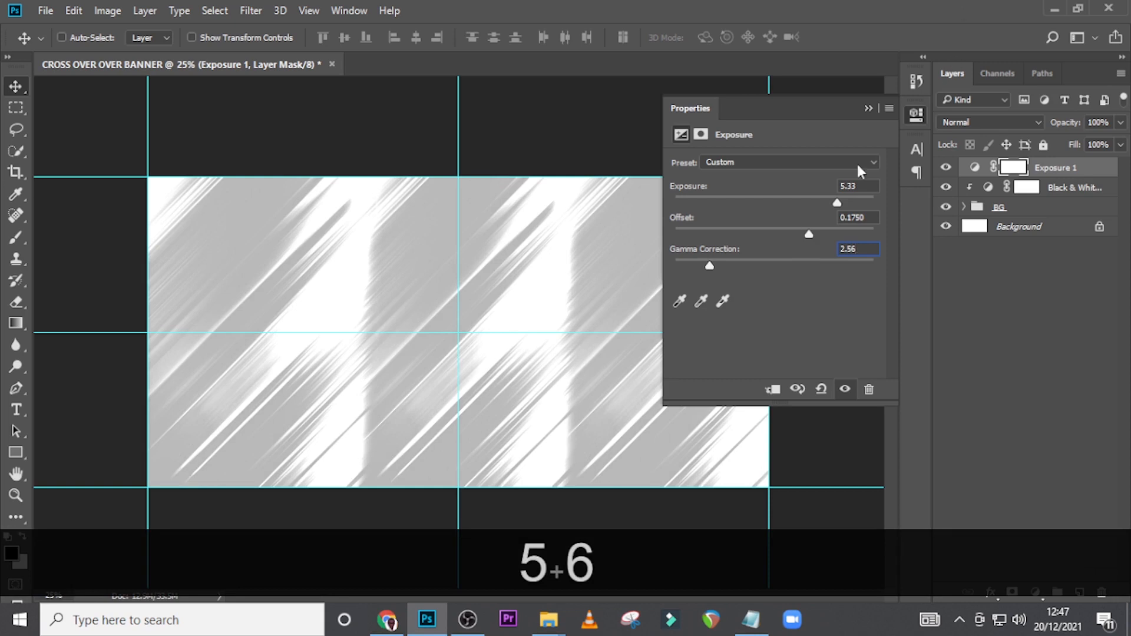
{"action": "left_click", "coordinate": [868, 109]}
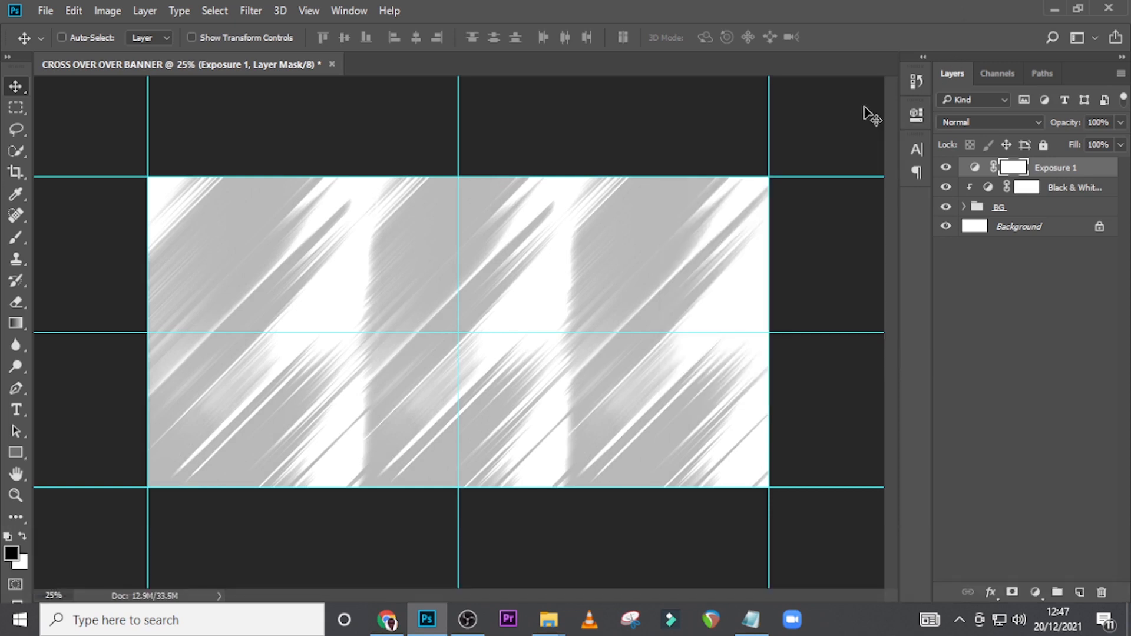
- Reopen the Exposure 1 settings, clip the adjustment to the BG group, and collapse the settings again
{"action": "left_click", "coordinate": [1068, 171]}
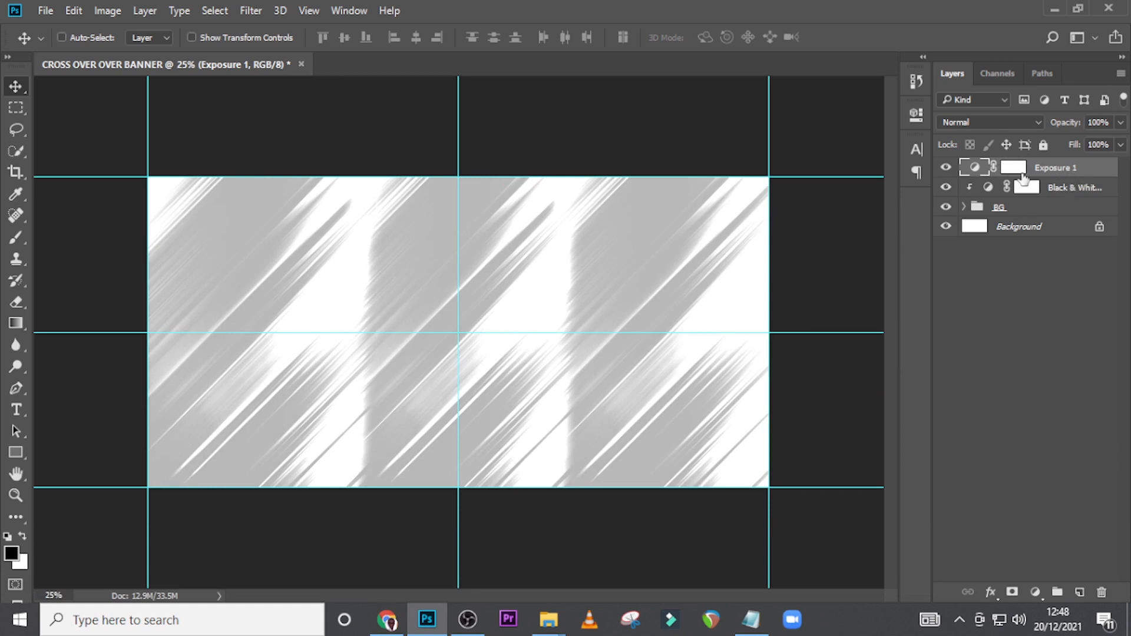
{"action": "double_click", "coordinate": [975, 175]}
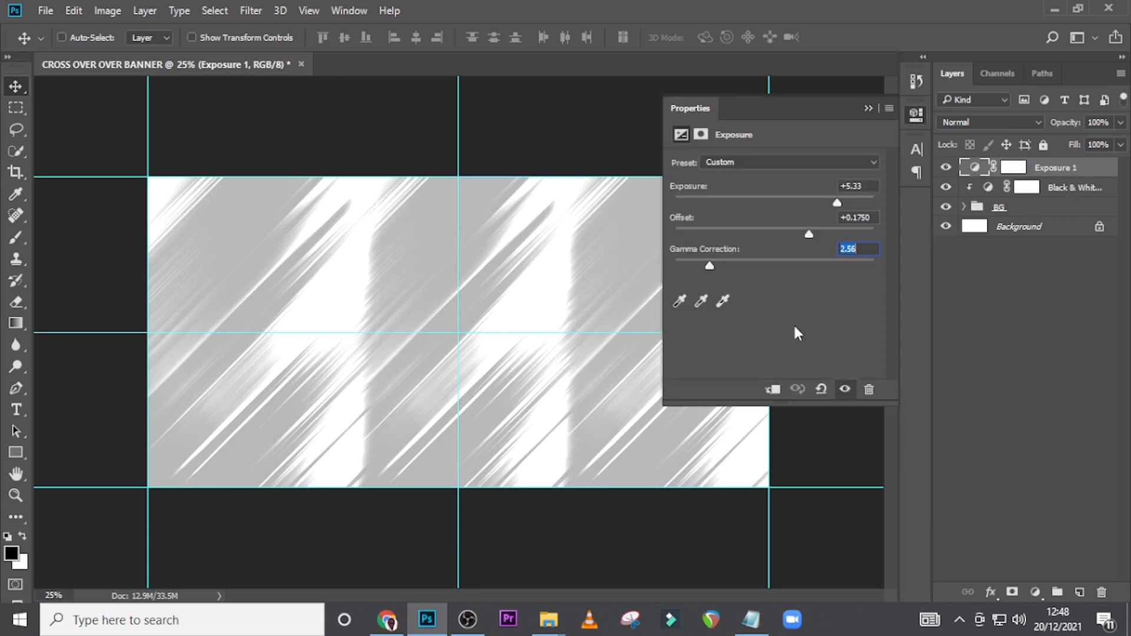
{"action": "left_click", "coordinate": [772, 390]}
{"action": "left_click", "coordinate": [868, 109]}
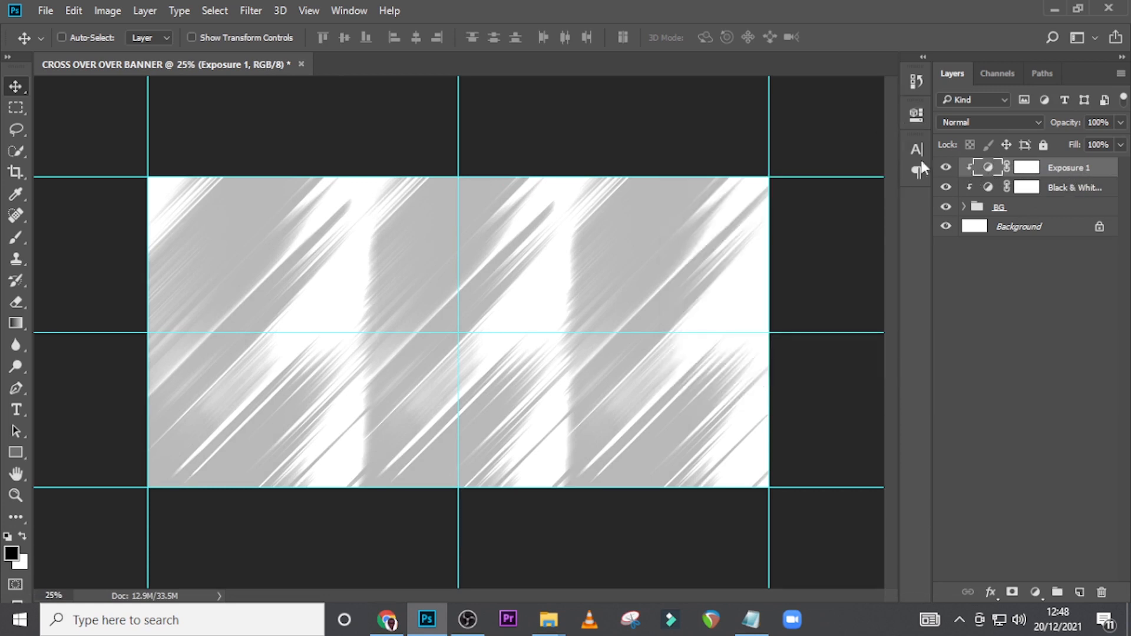
- Copy the word CROSS from 3.txt in Notepad and place it as a text layer above Exposure 1 in Photoshop
{"action": "left_click", "coordinate": [1031, 209]}
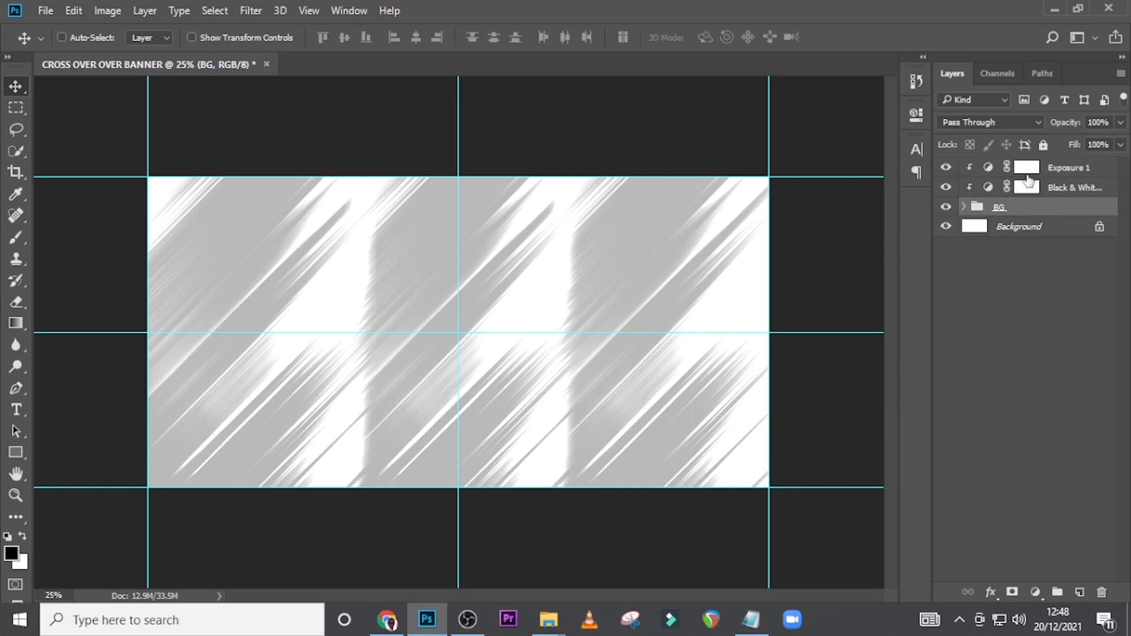
{"action": "left_click", "coordinate": [1056, 171]}
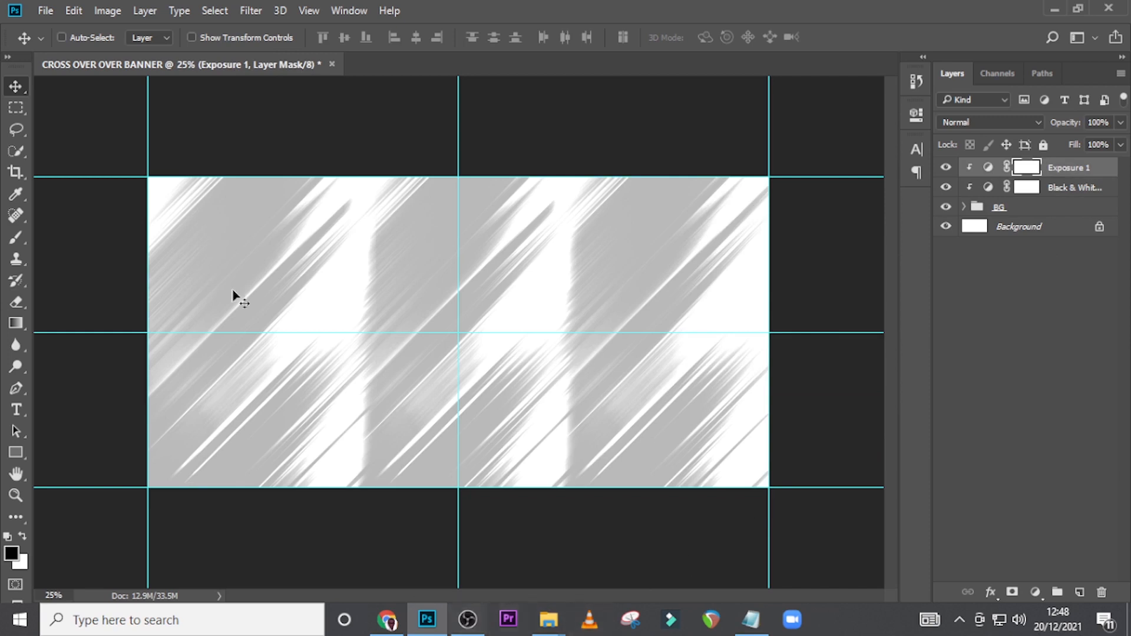
{"action": "left_click", "coordinate": [16, 409]}
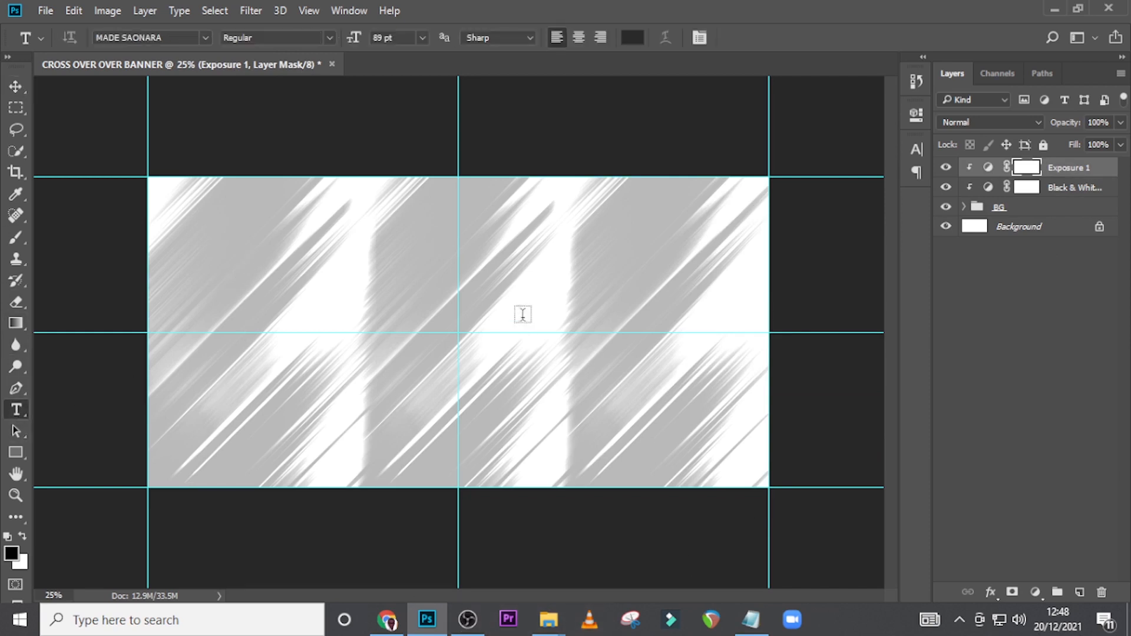
{"action": "left_click", "coordinate": [529, 268]}
{"action": "key", "text": "alt+Tab"}
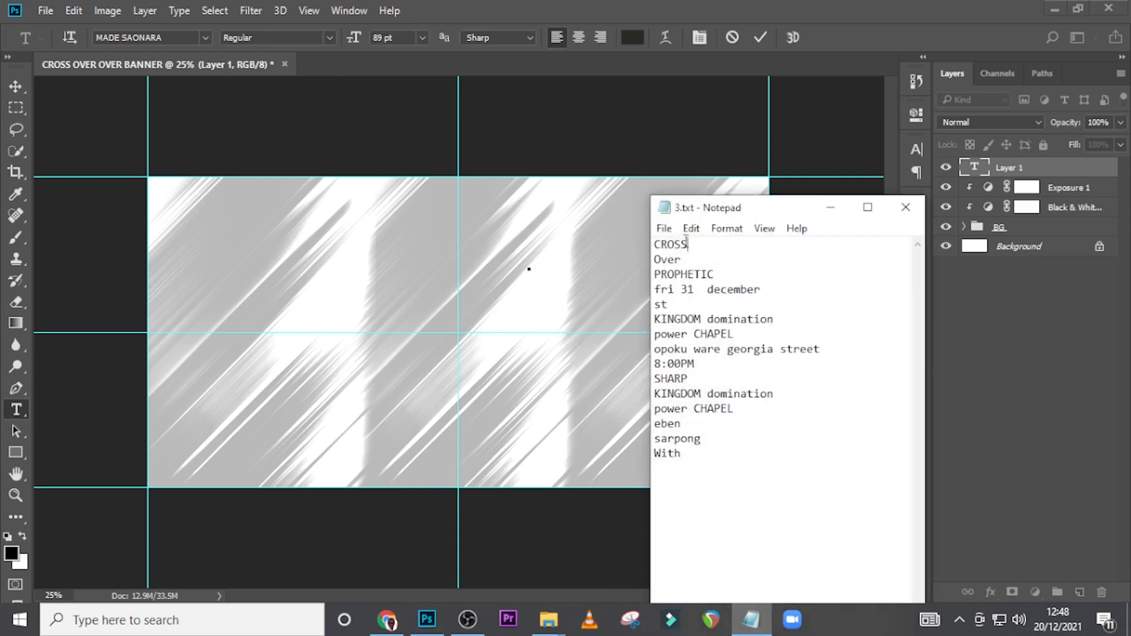
{"action": "left_click_drag", "start_coordinate": [686, 243], "coordinate": [623, 239]}
{"action": "key", "text": "ctrl+c"}
{"action": "left_click", "coordinate": [692, 83]}
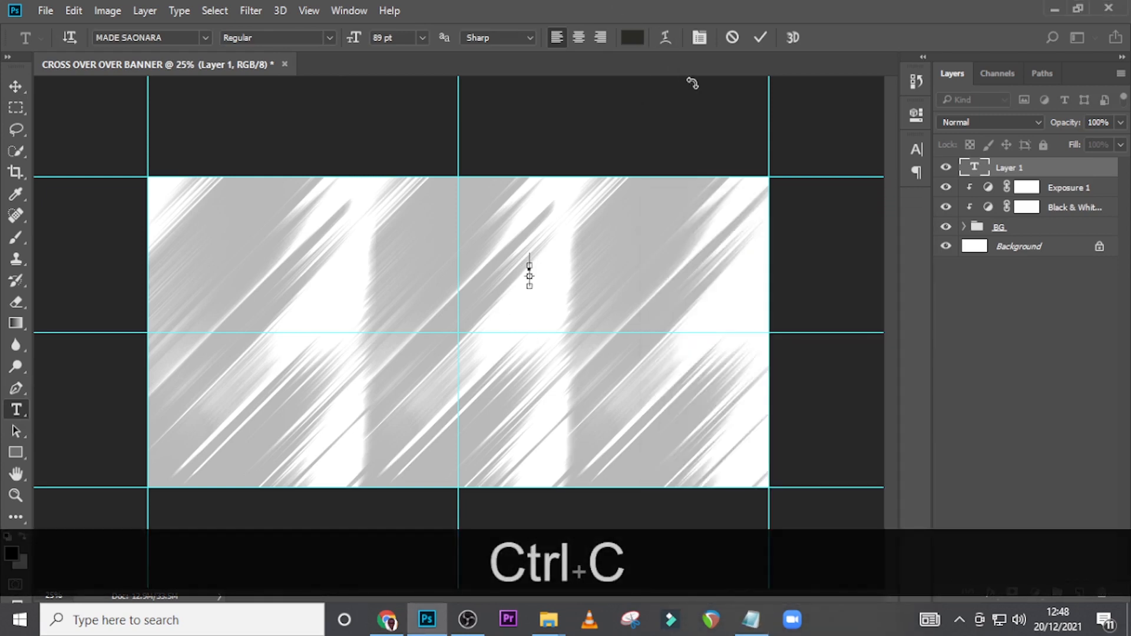
{"action": "key", "text": "ctrl+v"}
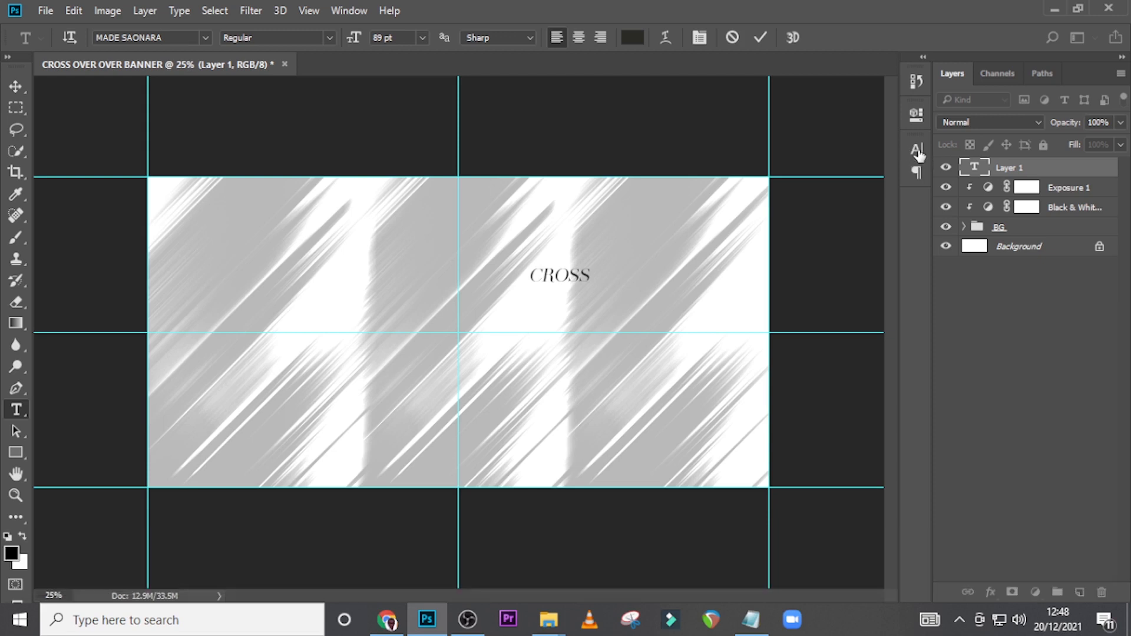
{"action": "key", "text": "ctrl+Return"}
- Set the CROSS text's font to Morganite ExtraBold Italic
{"action": "left_click", "coordinate": [918, 148]}
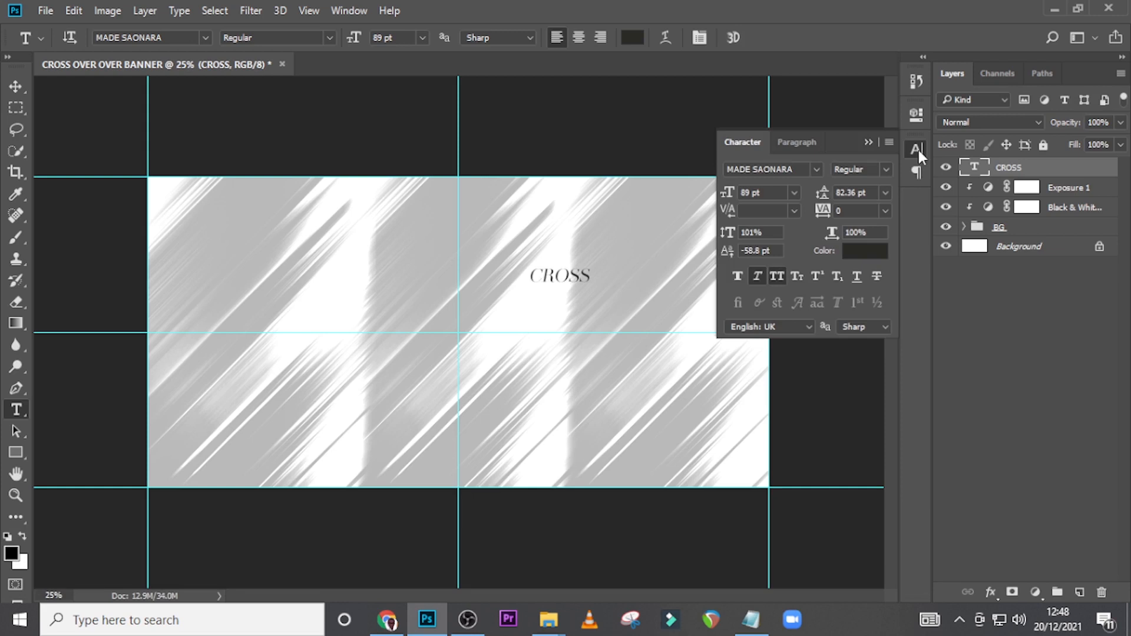
{"action": "left_click", "coordinate": [809, 169]}
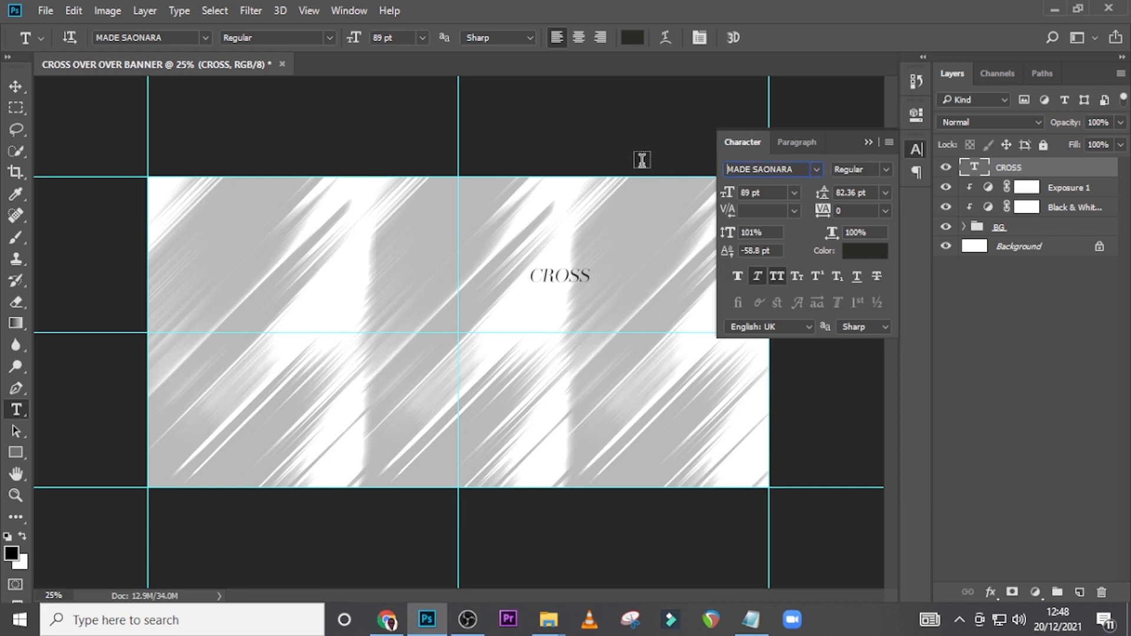
{"action": "type", "text": "mor"}
{"action": "key", "text": "Down"}
{"action": "key", "text": "Down"}
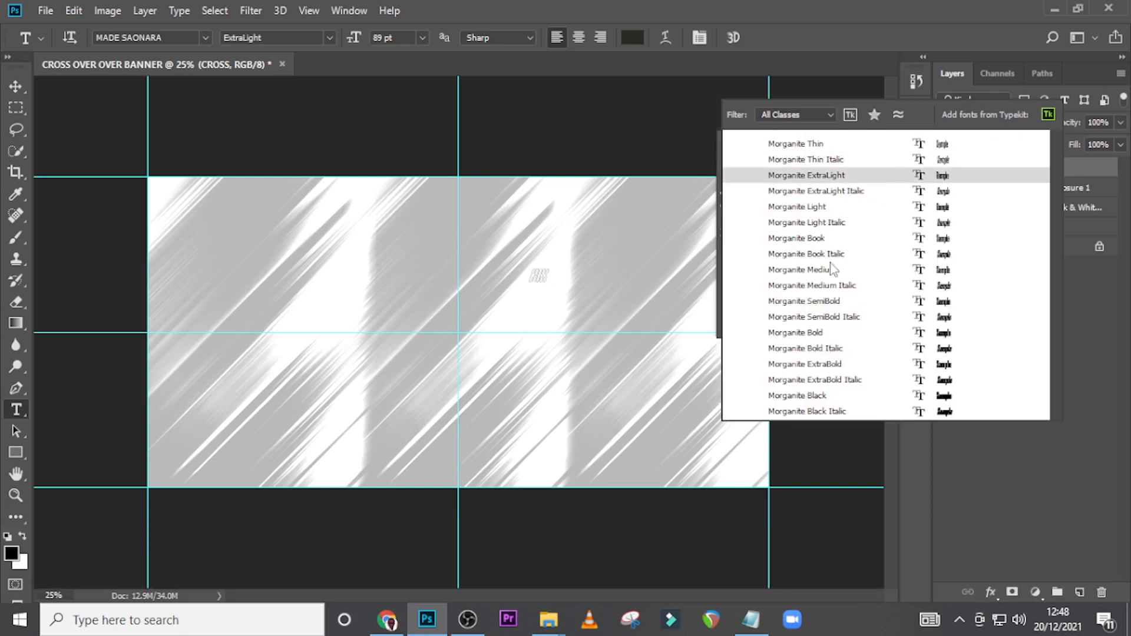
{"action": "left_click", "coordinate": [835, 382]}
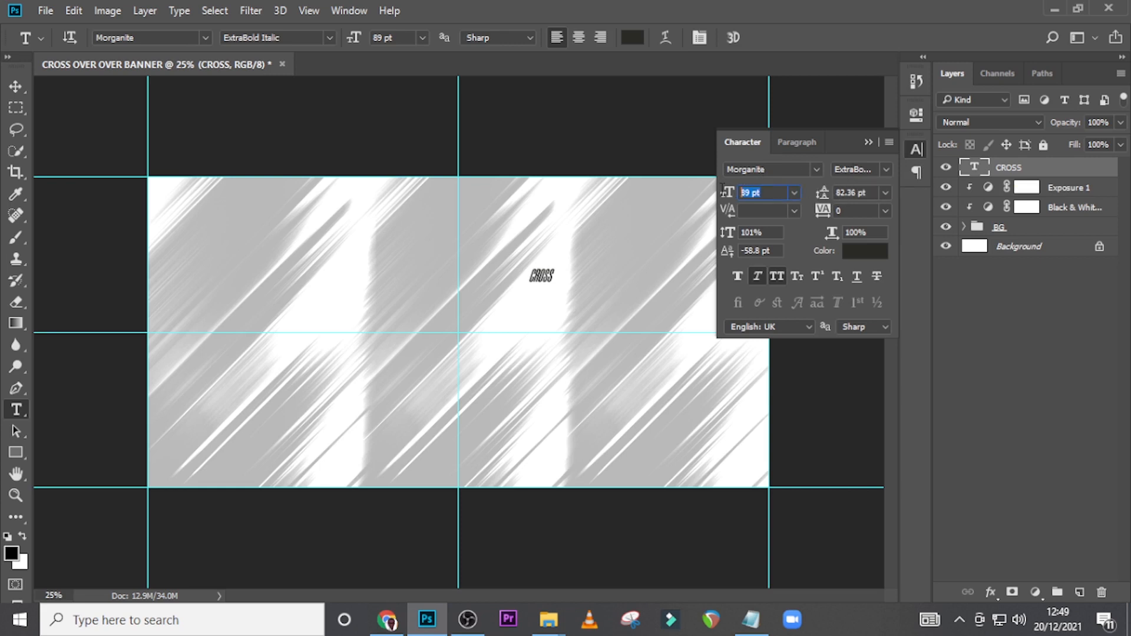
- Set the CROSS text's size to 165.7 pt and turn off its faux italic
{"action": "type", "text": "1"}
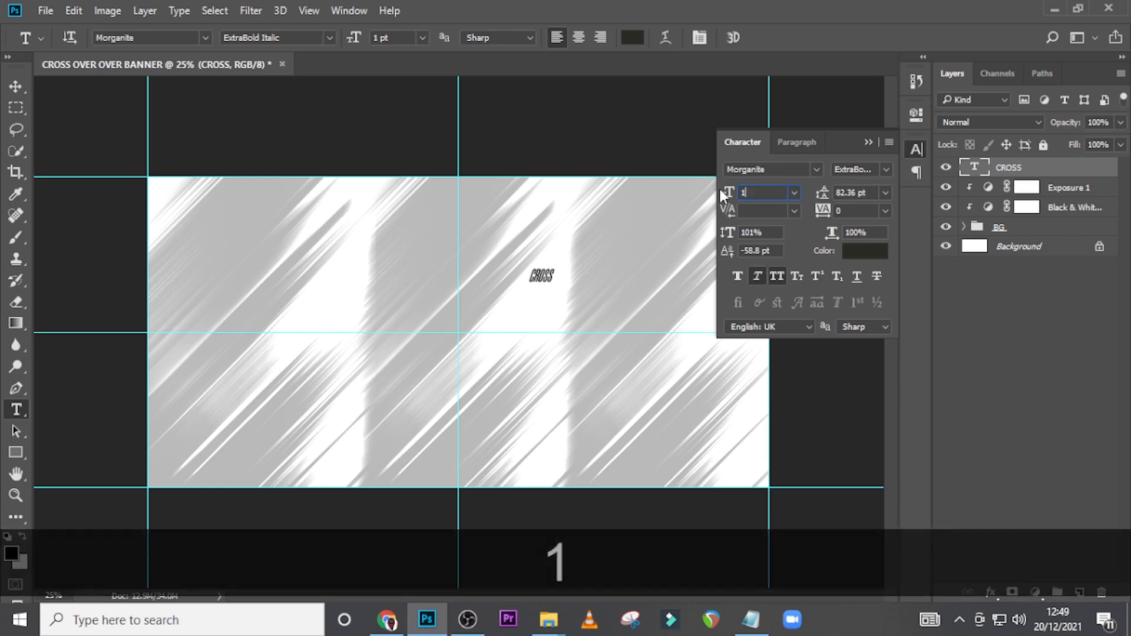
{"action": "type", "text": "65.7"}
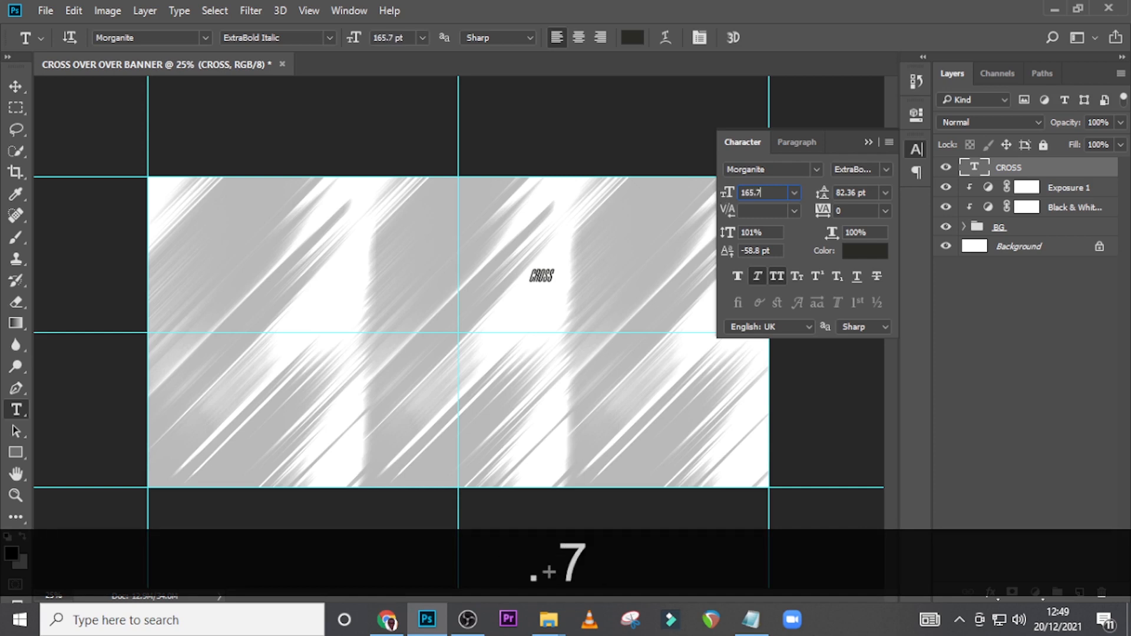
{"action": "key", "text": "Return"}
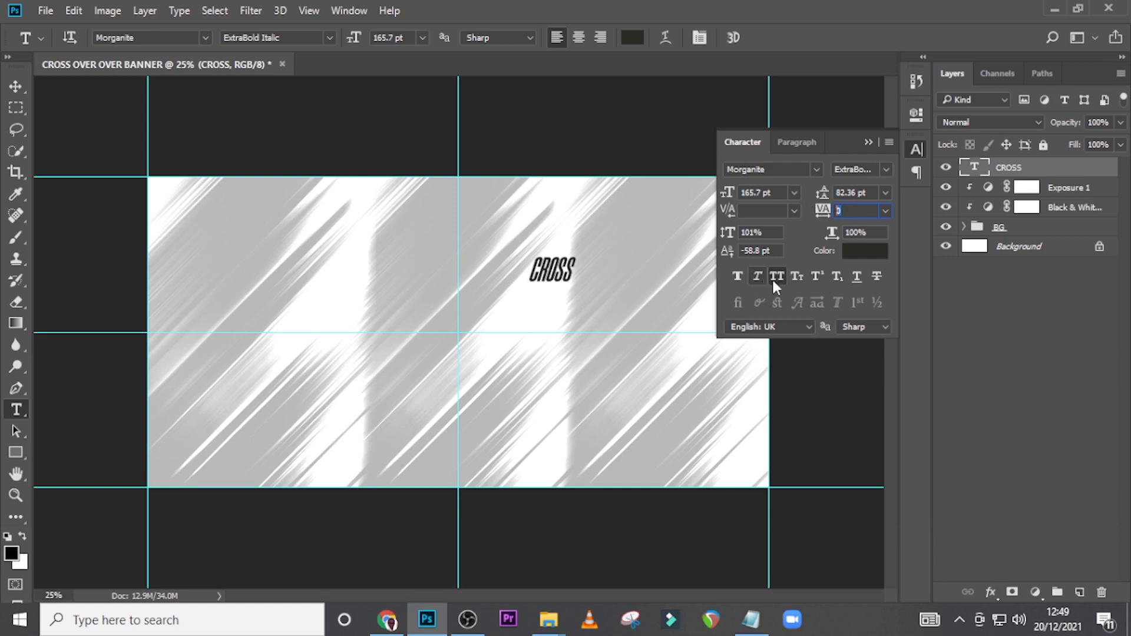
{"action": "left_click", "coordinate": [777, 277]}
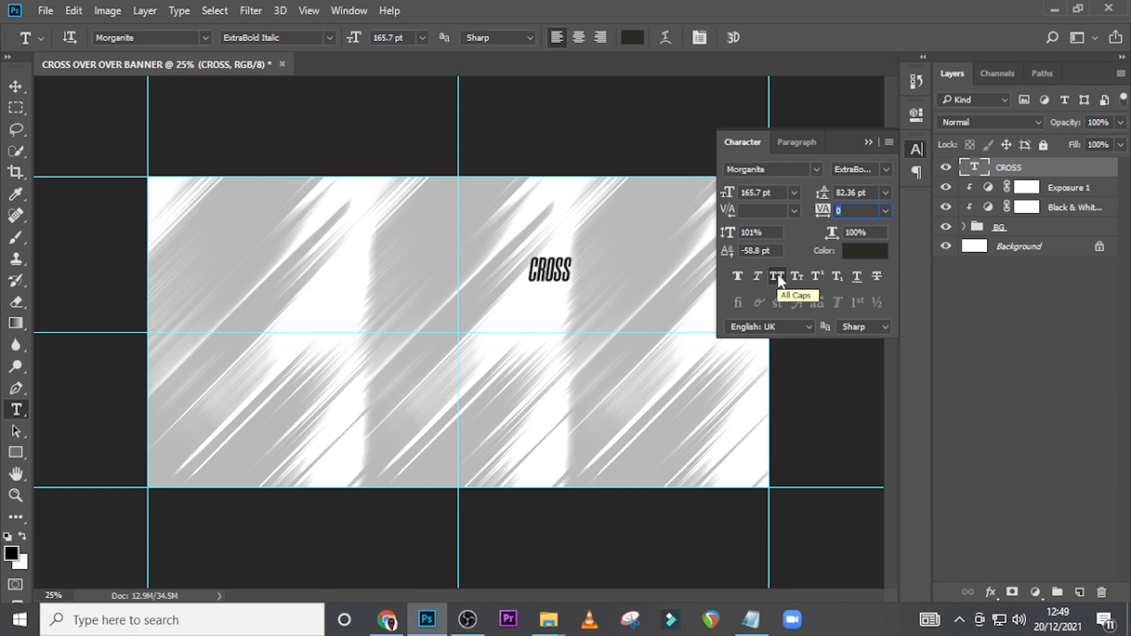
- Set the CROSS text's colour to hex 454446
{"action": "left_click", "coordinate": [870, 251]}
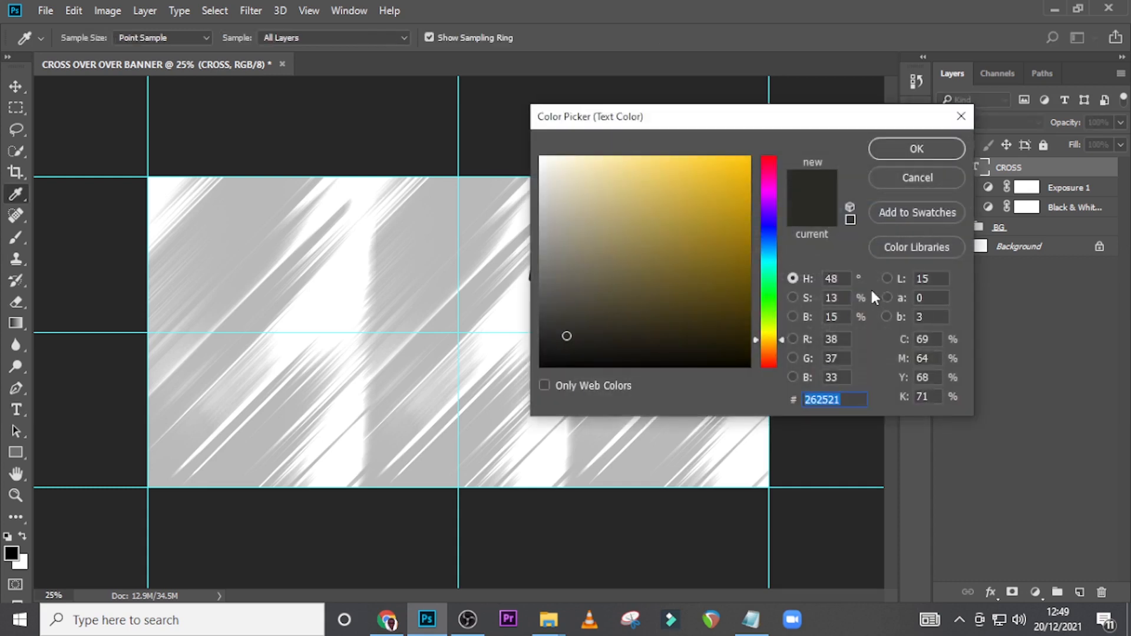
{"action": "type", "text": "45"}
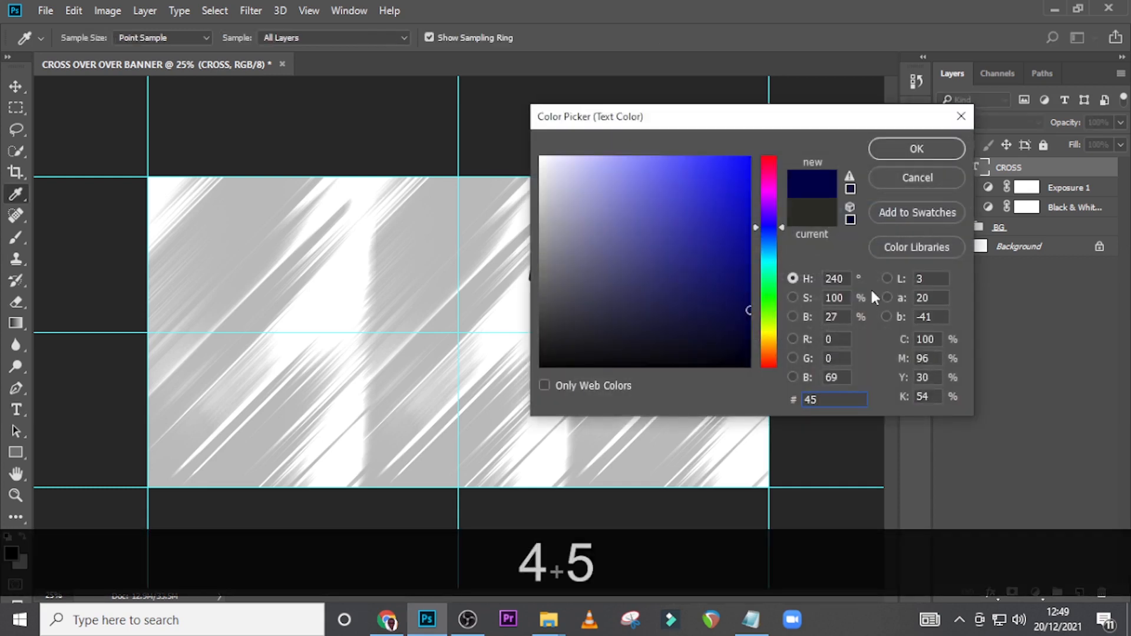
{"action": "type", "text": "4446"}
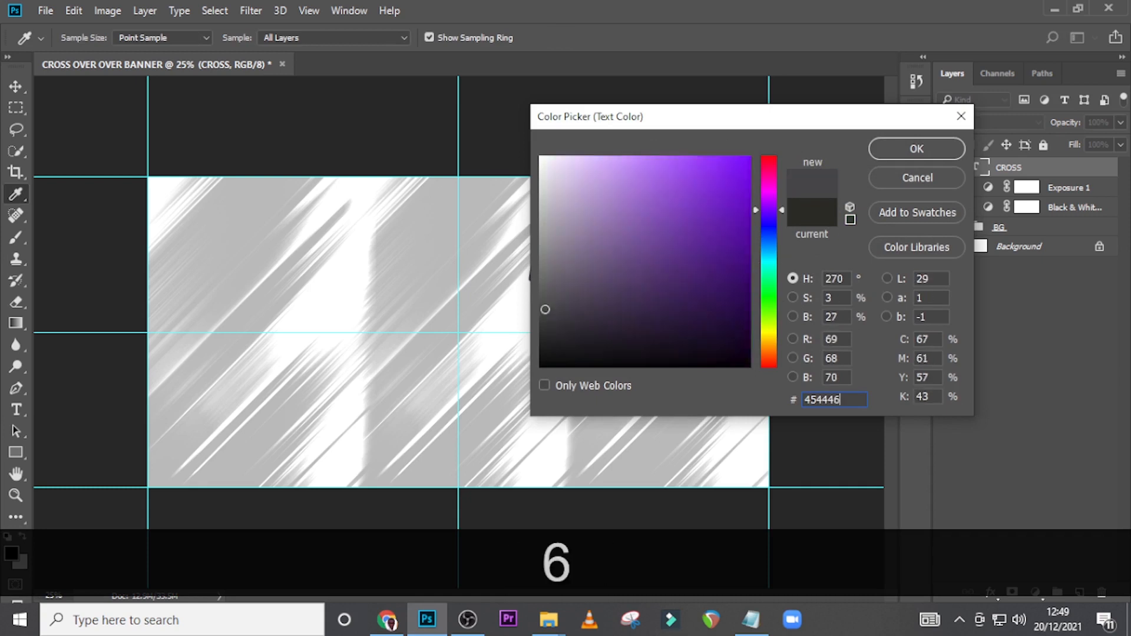
{"action": "left_click", "coordinate": [912, 151]}
{"action": "left_click", "coordinate": [864, 137]}
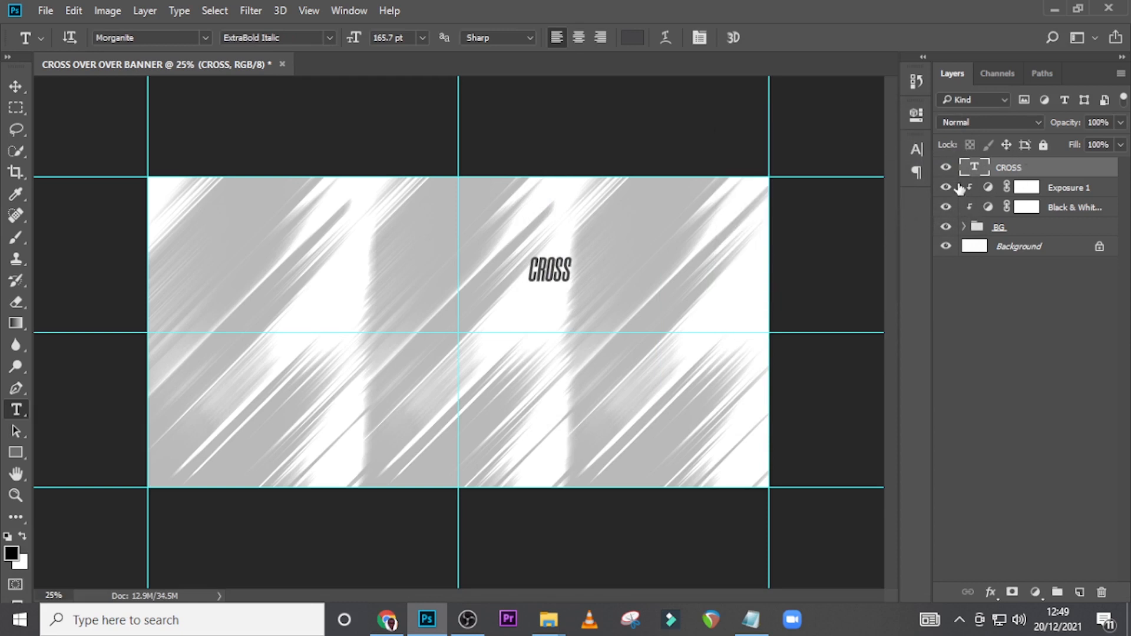
{"action": "left_click", "coordinate": [916, 150]}
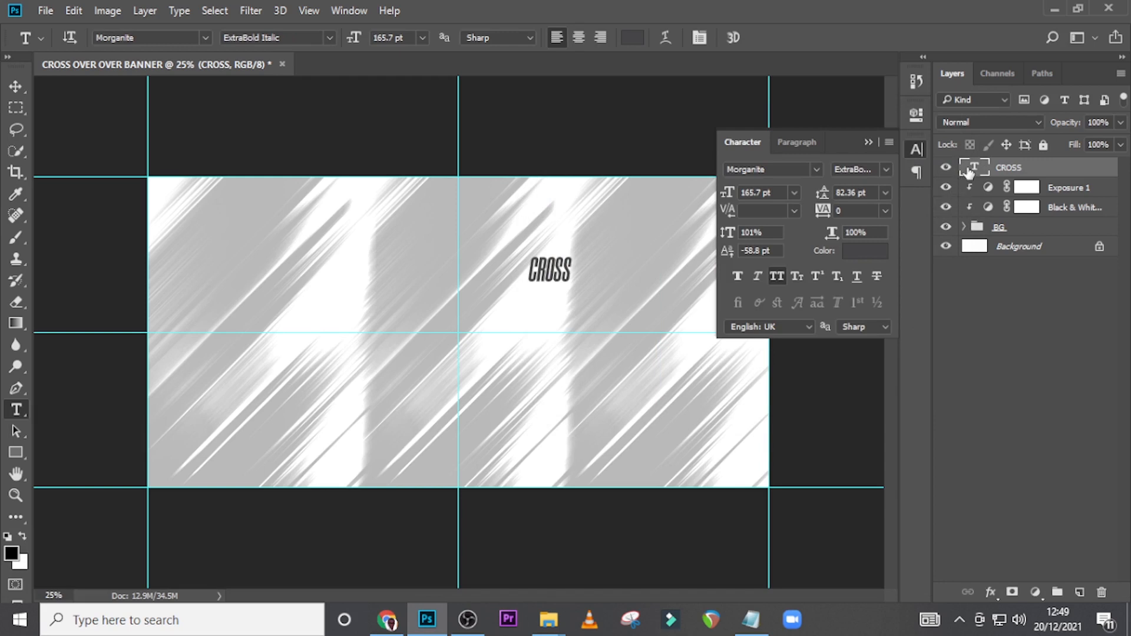
- Enlarge the CROSS text into a large headline and position it just right of the banner's centre
{"action": "key", "text": "ctrl+t"}
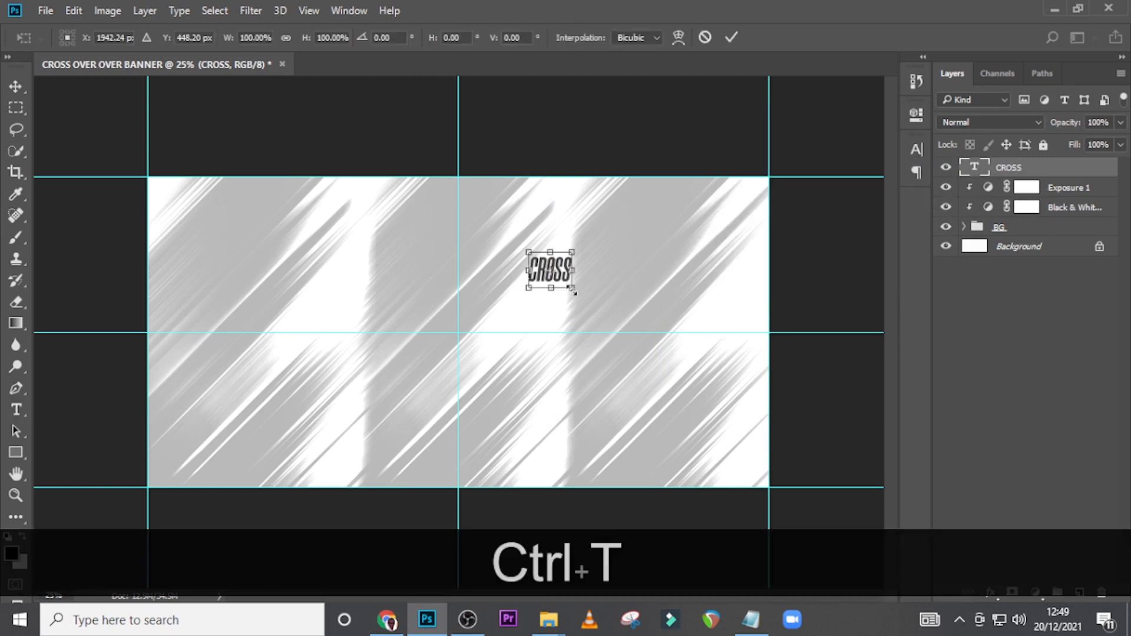
{"action": "left_click_drag", "start_coordinate": [572, 288], "coordinate": [720, 360]}
{"action": "key", "text": "Return"}
{"action": "key", "text": "v"}
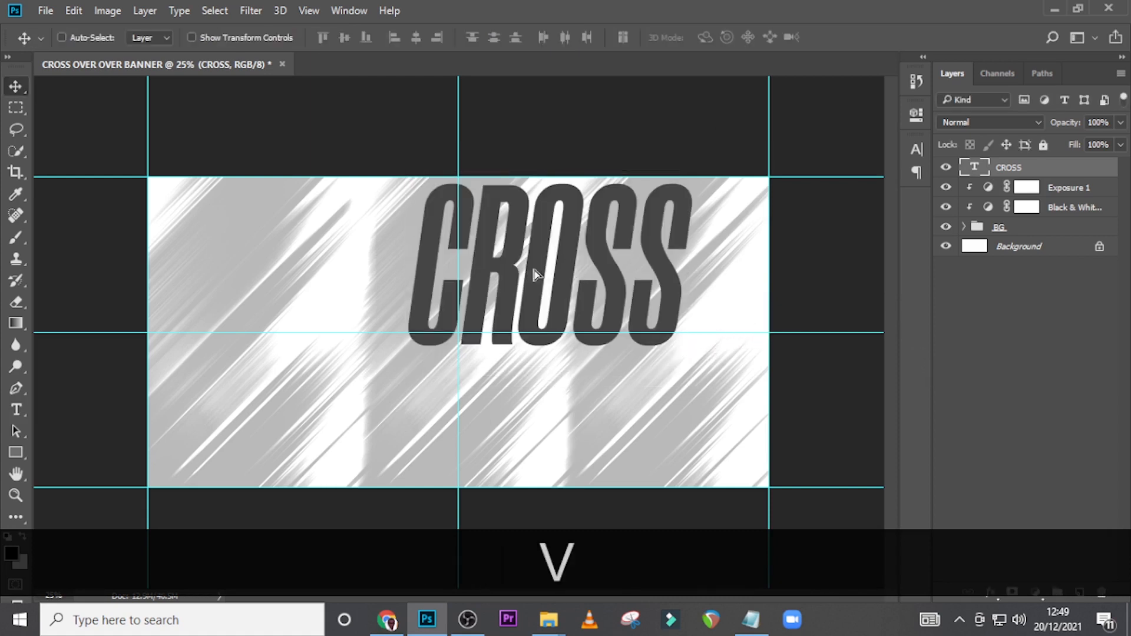
{"action": "left_click_drag", "start_coordinate": [532, 273], "coordinate": [526, 314]}
{"action": "key", "text": "ctrl+t"}
{"action": "left_click_drag", "start_coordinate": [687, 430], "coordinate": [762, 346]}
{"action": "key", "text": "Return"}
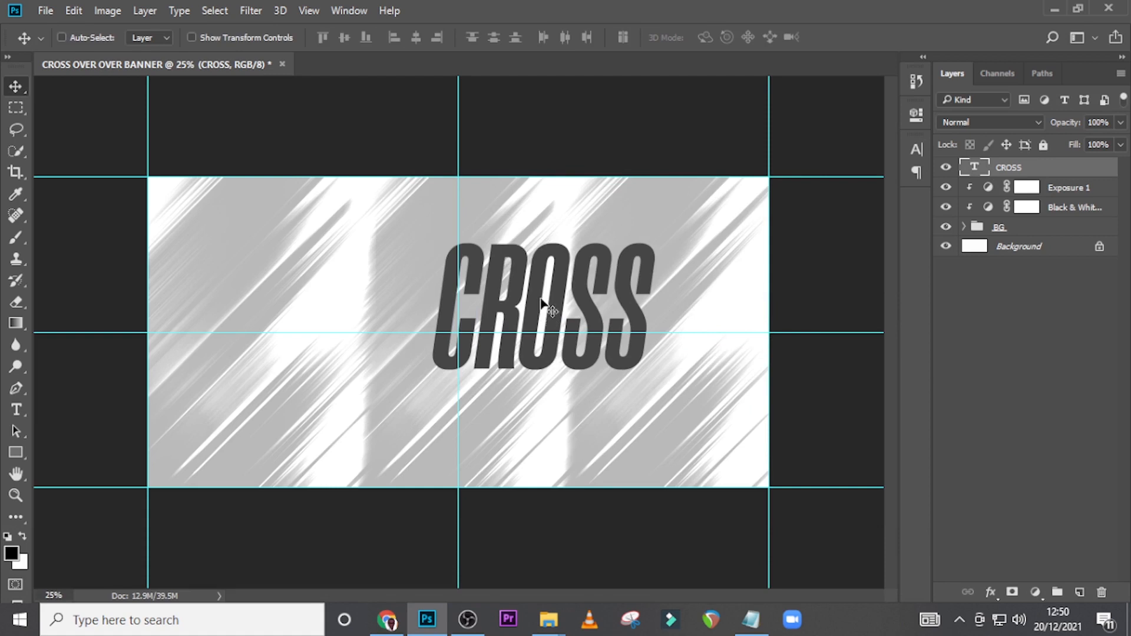
{"action": "key", "text": "v"}
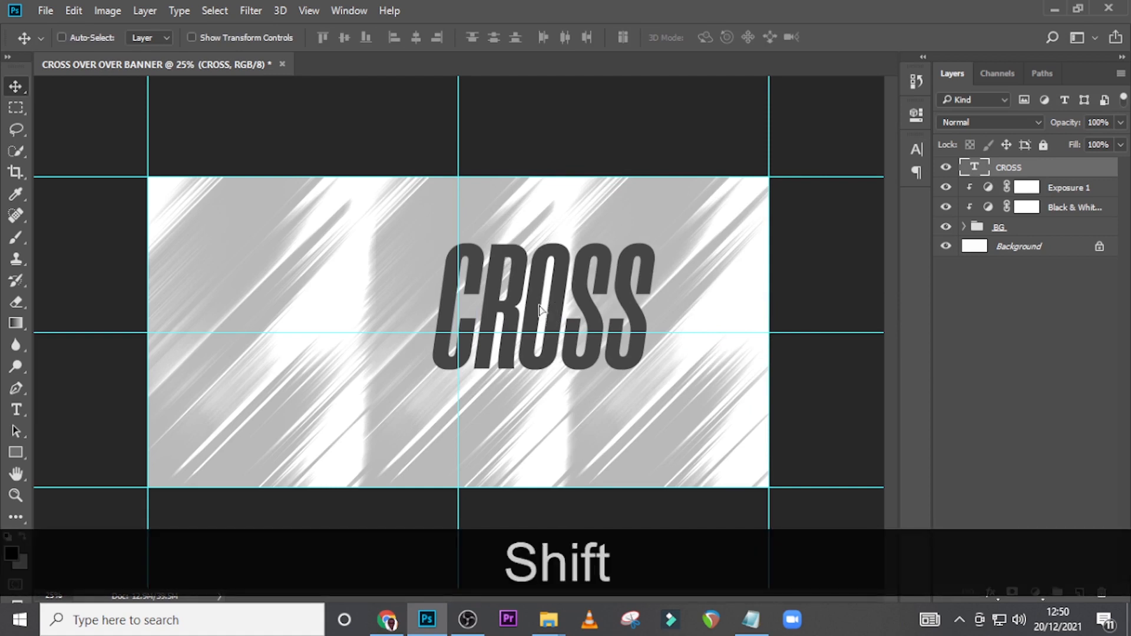
{"action": "left_click_drag", "start_coordinate": [541, 300], "coordinate": [540, 312]}
- Copy the word Over from 3.txt in Notepad and place it as a new text layer below CROSS in Photoshop
{"action": "left_click", "coordinate": [751, 619]}
{"action": "double_click", "coordinate": [669, 260]}
{"action": "key", "text": "ctrl+c"}
{"action": "left_click", "coordinate": [829, 207]}
{"action": "key", "text": "t"}
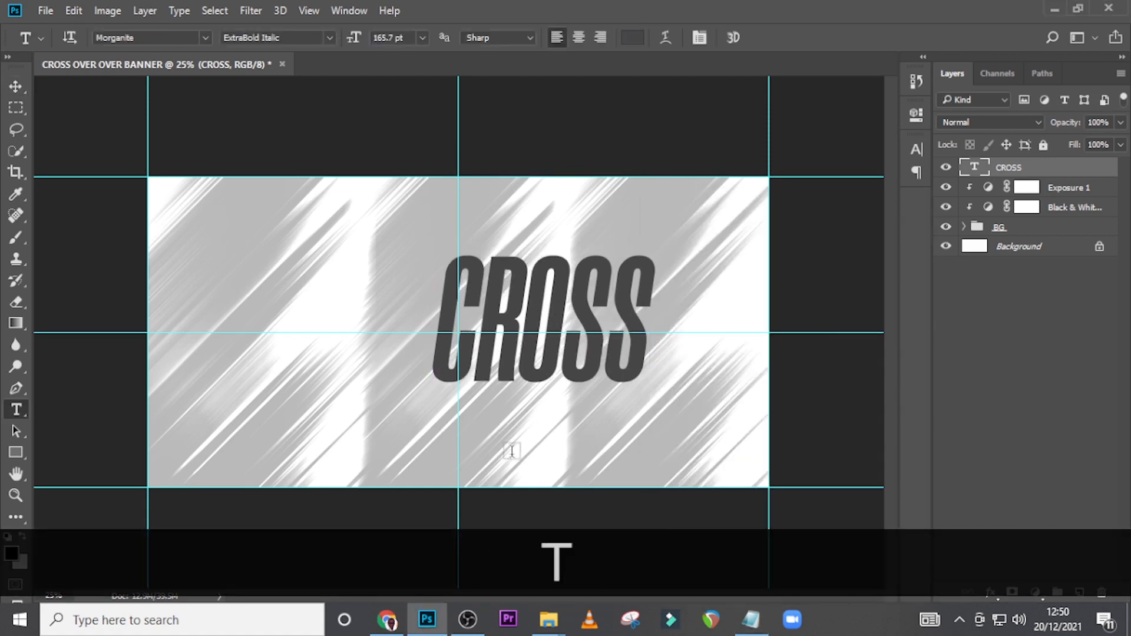
{"action": "left_click", "coordinate": [480, 439]}
{"action": "key", "text": "ctrl+v"}
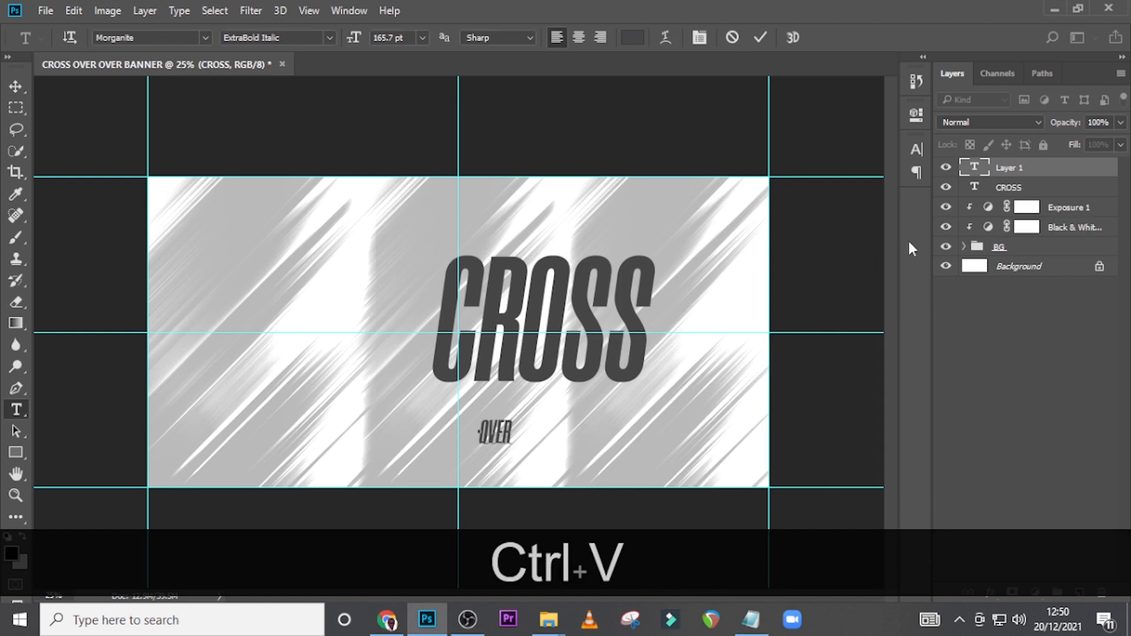
{"action": "left_click", "coordinate": [989, 169]}
- Set the Over text's font to Taken by Vultures Demo Regular and turn off All Caps
{"action": "left_click", "coordinate": [918, 144]}
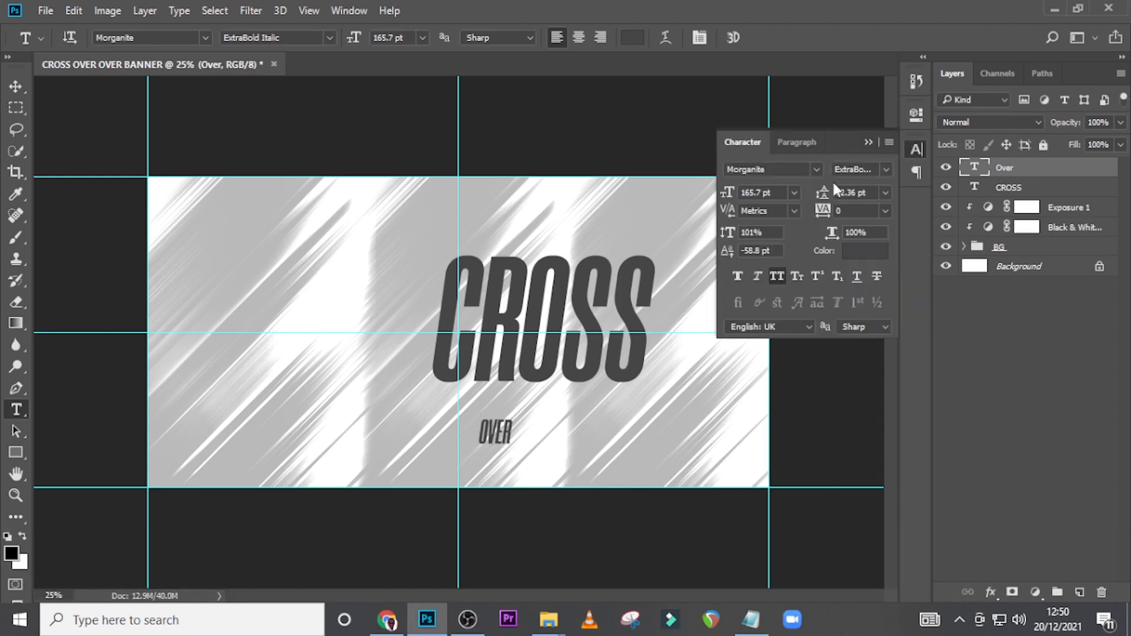
{"action": "left_click", "coordinate": [792, 171]}
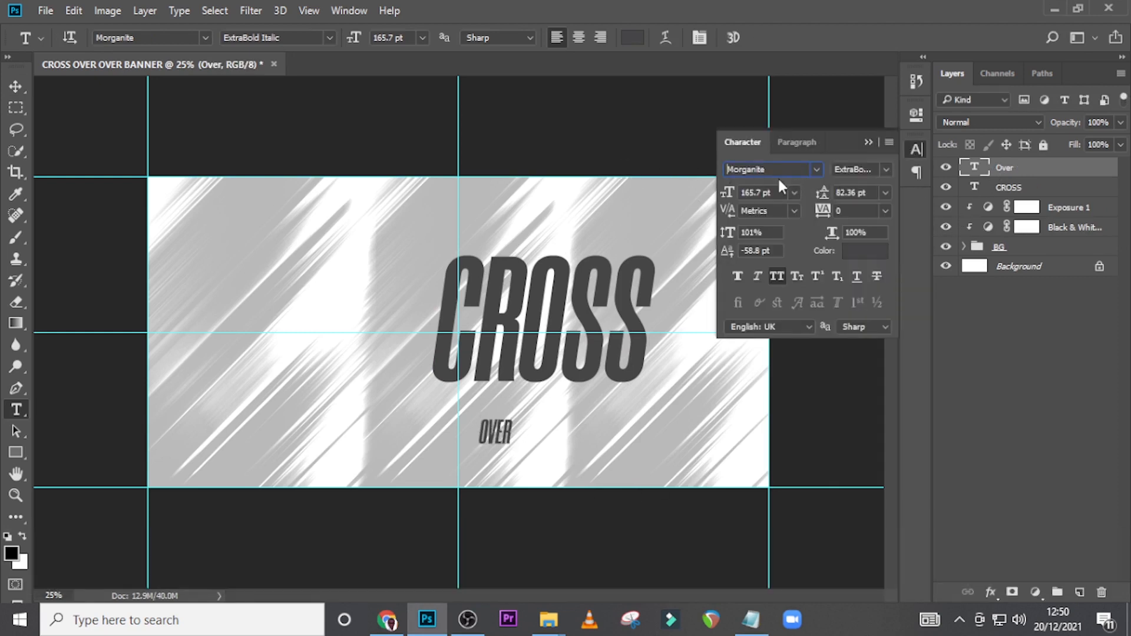
{"action": "type", "text": "Taken by Vulture..."}
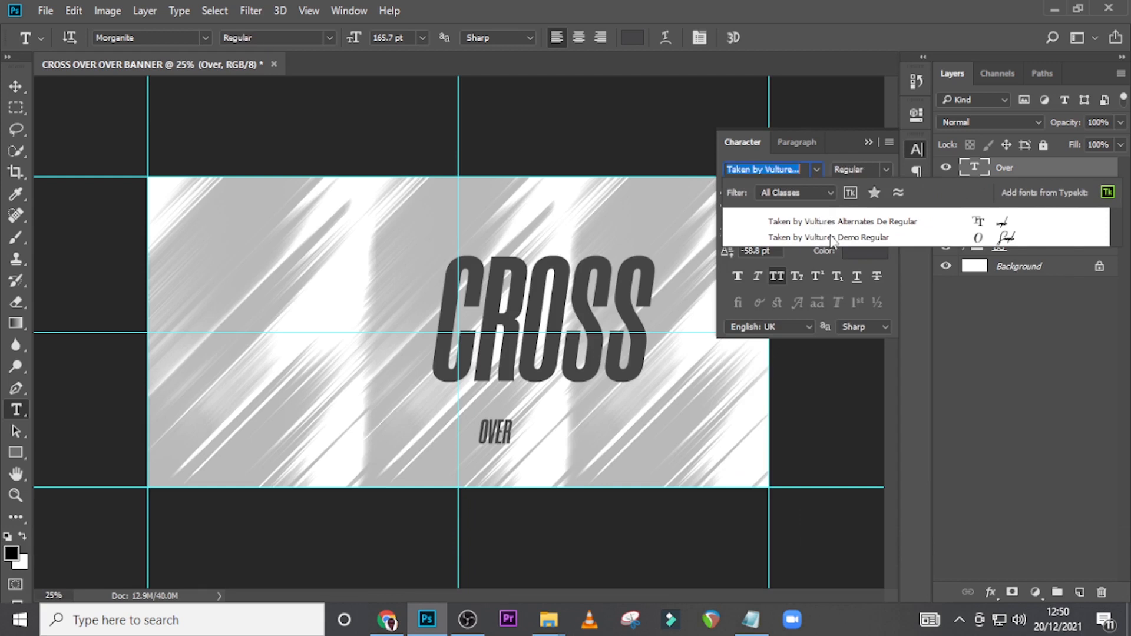
{"action": "left_click", "coordinate": [843, 238]}
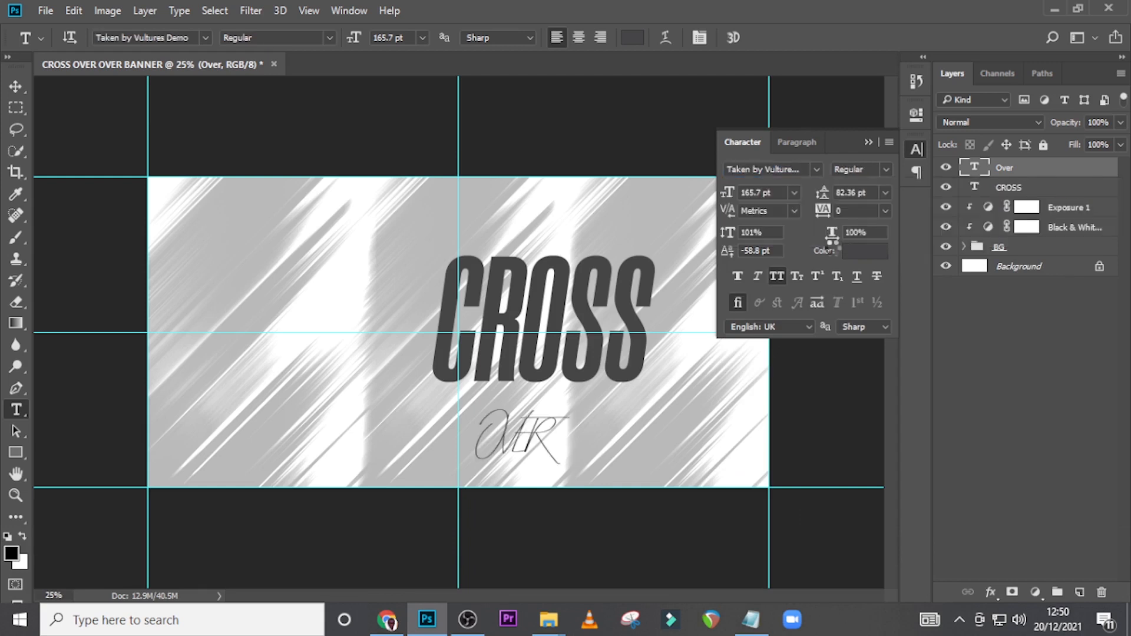
{"action": "left_click", "coordinate": [778, 276]}
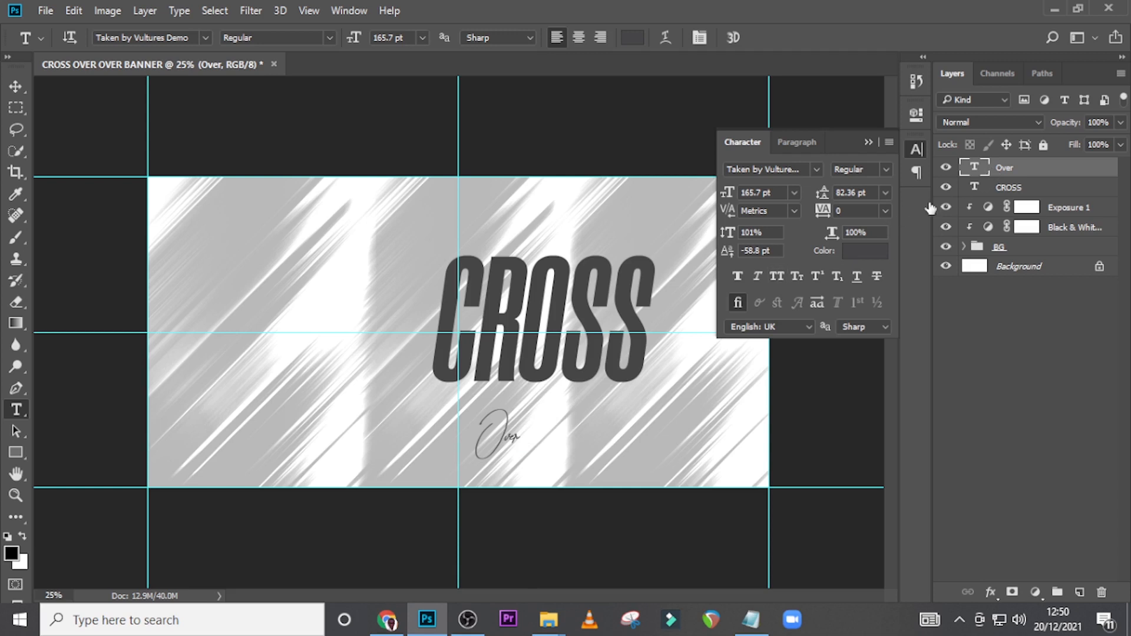
- Scale the Over text proportionally to about 343% and position it overlapping the last S of CROSS
{"action": "left_click_drag", "start_coordinate": [574, 368], "coordinate": [607, 338]}
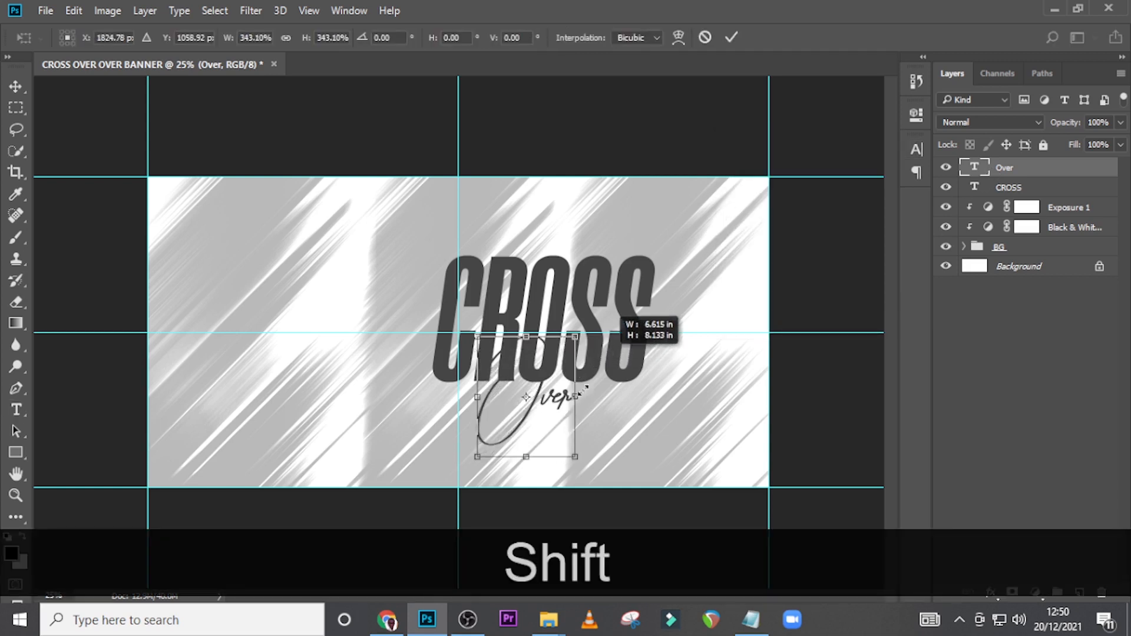
{"action": "left_click_drag", "start_coordinate": [536, 427], "coordinate": [656, 347]}
{"action": "key", "text": "Return"}
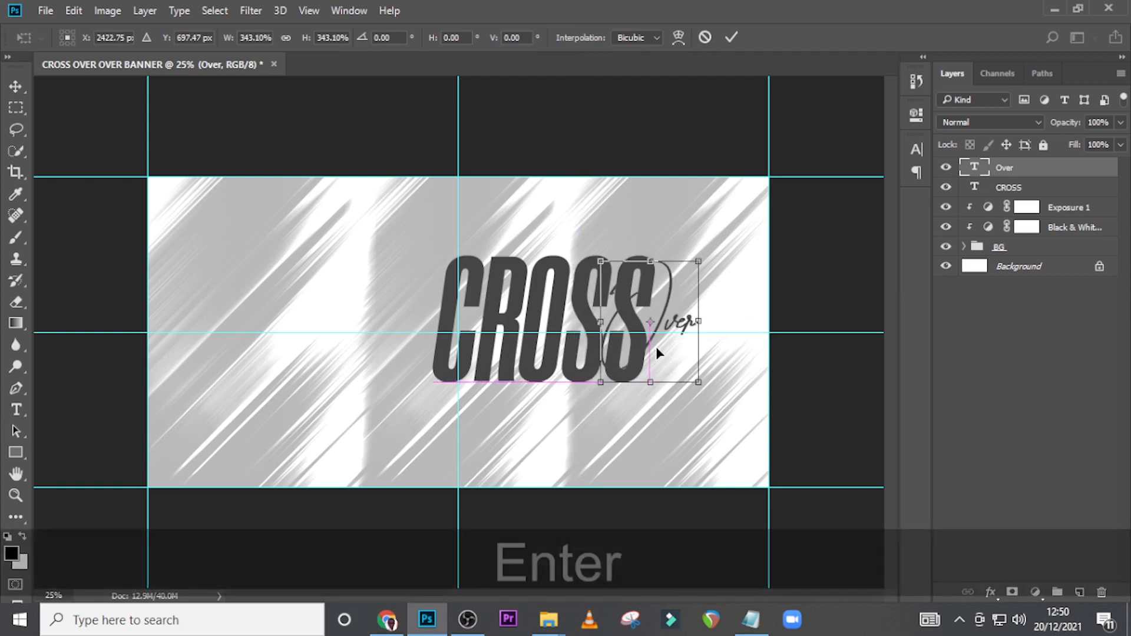
{"action": "key", "text": "v"}
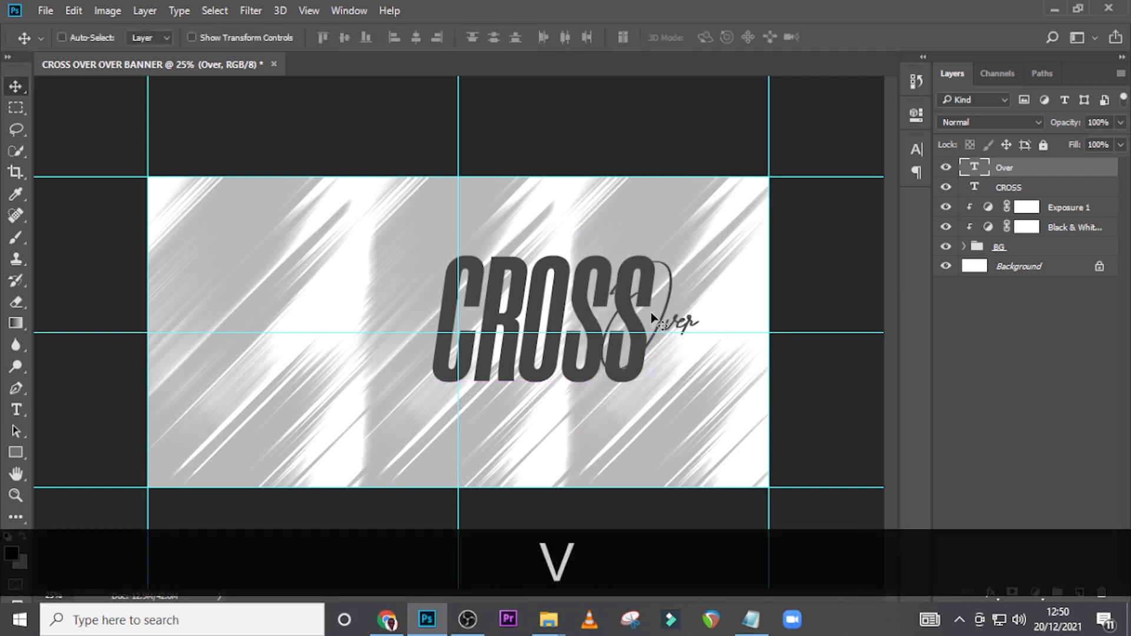
{"action": "left_click_drag", "start_coordinate": [658, 312], "coordinate": [668, 321]}
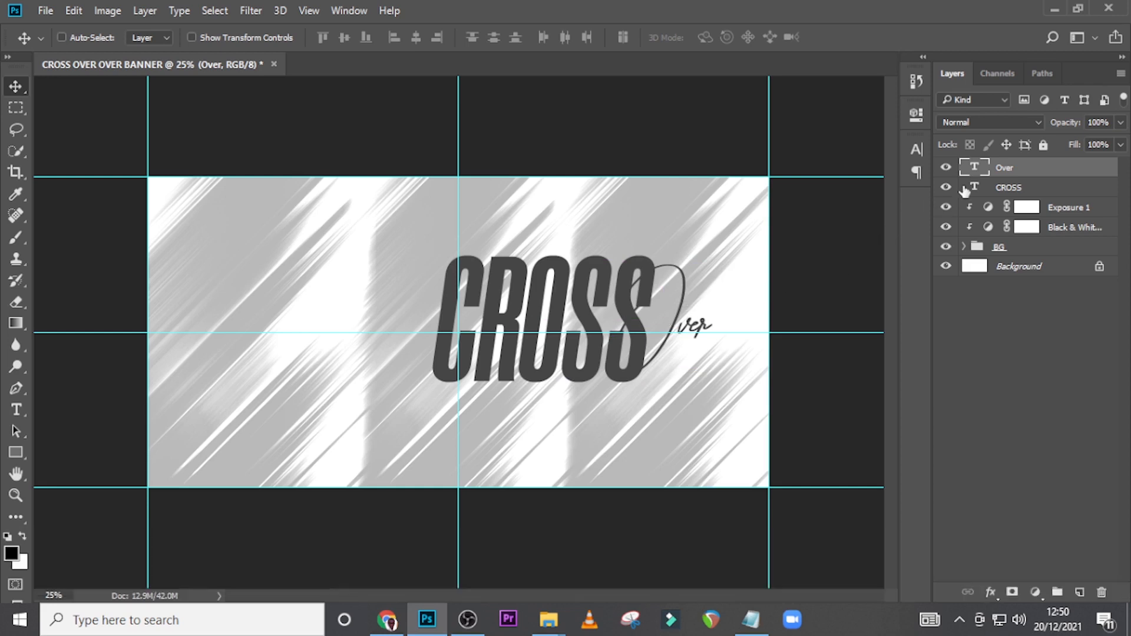
- Change the Over text colour to F85859
{"action": "left_click", "coordinate": [917, 150]}
{"action": "left_click", "coordinate": [860, 252]}
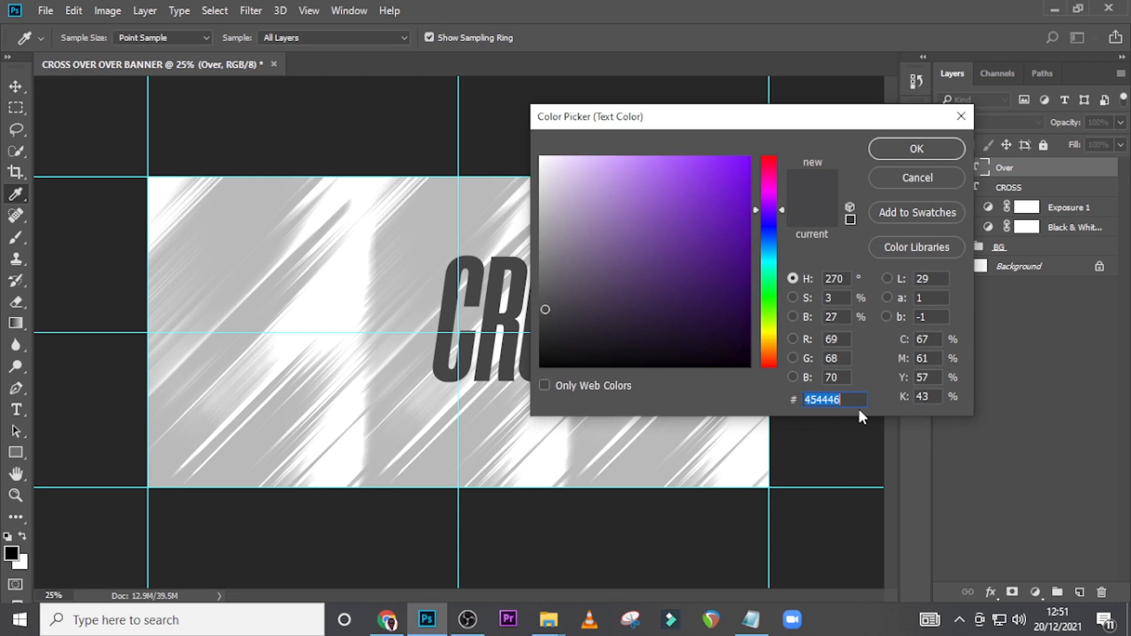
{"action": "type", "text": "F8"}
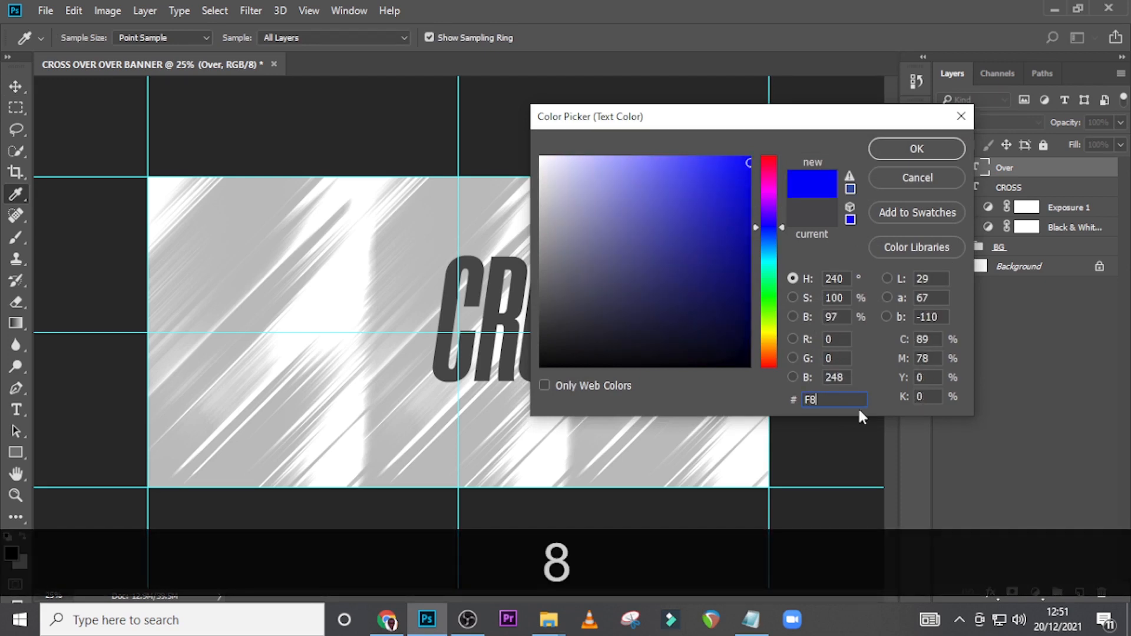
{"action": "type", "text": "58"}
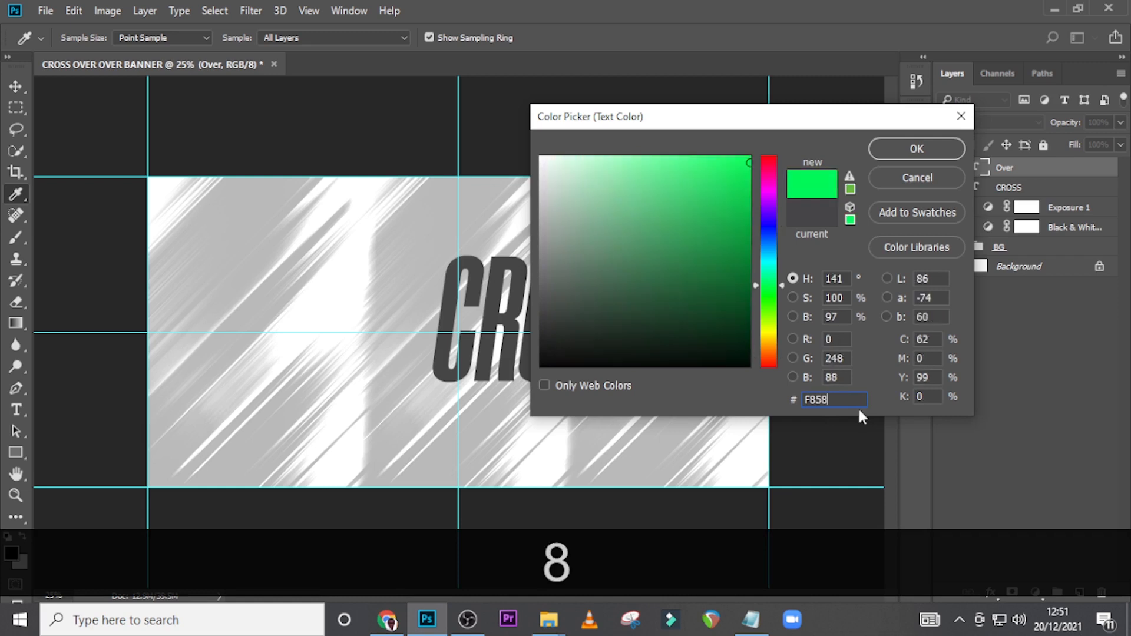
{"action": "type", "text": "59"}
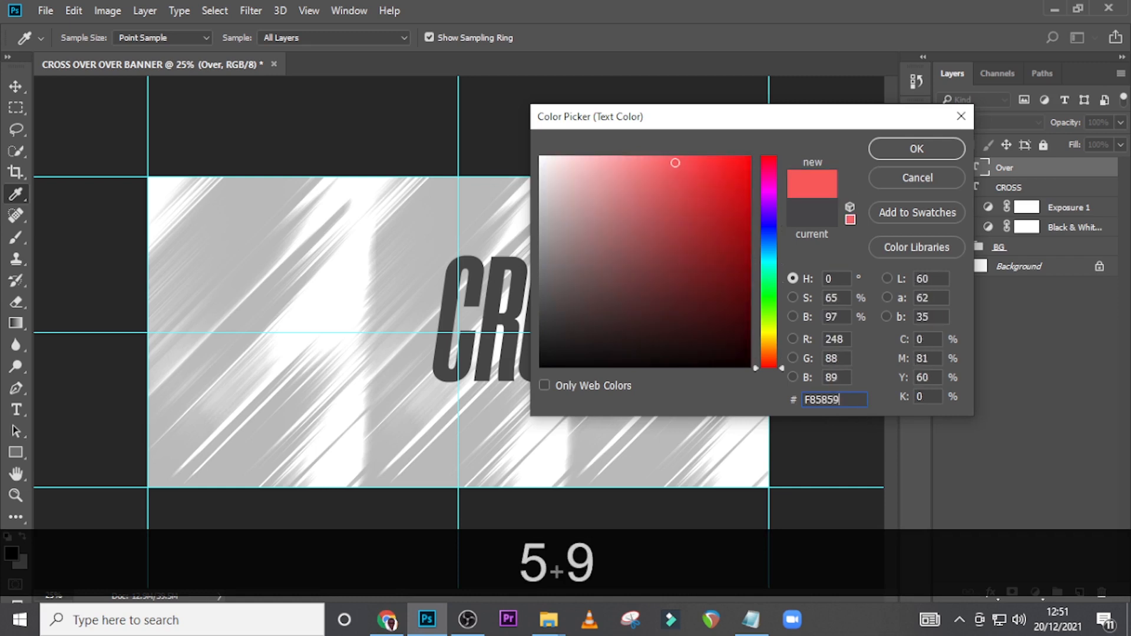
{"action": "left_click", "coordinate": [924, 155]}
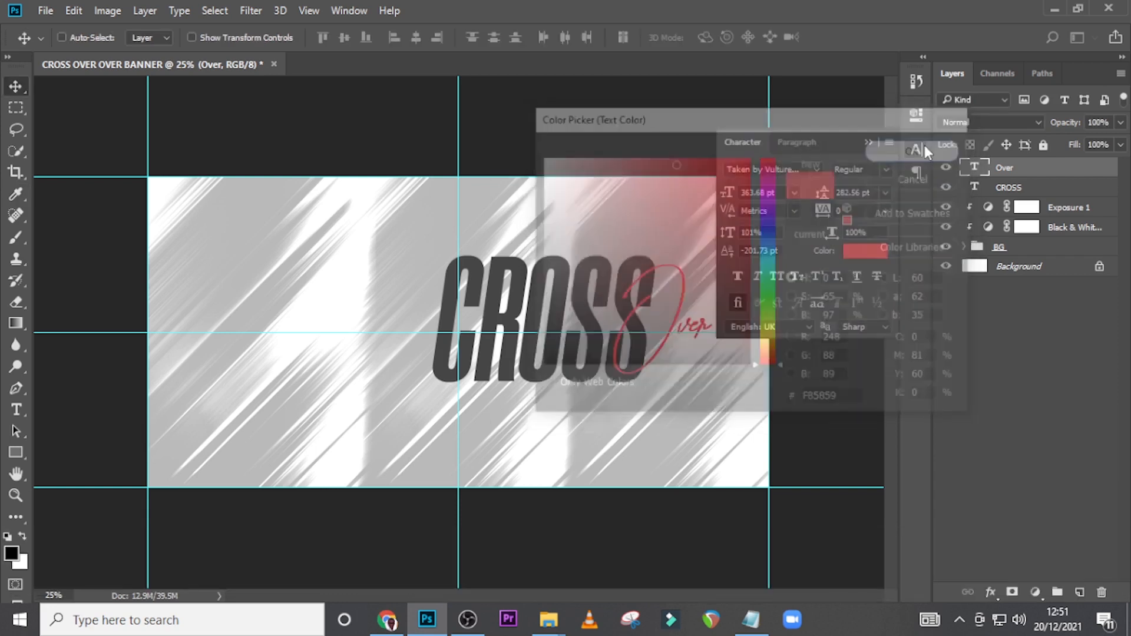
{"action": "left_click", "coordinate": [866, 142]}
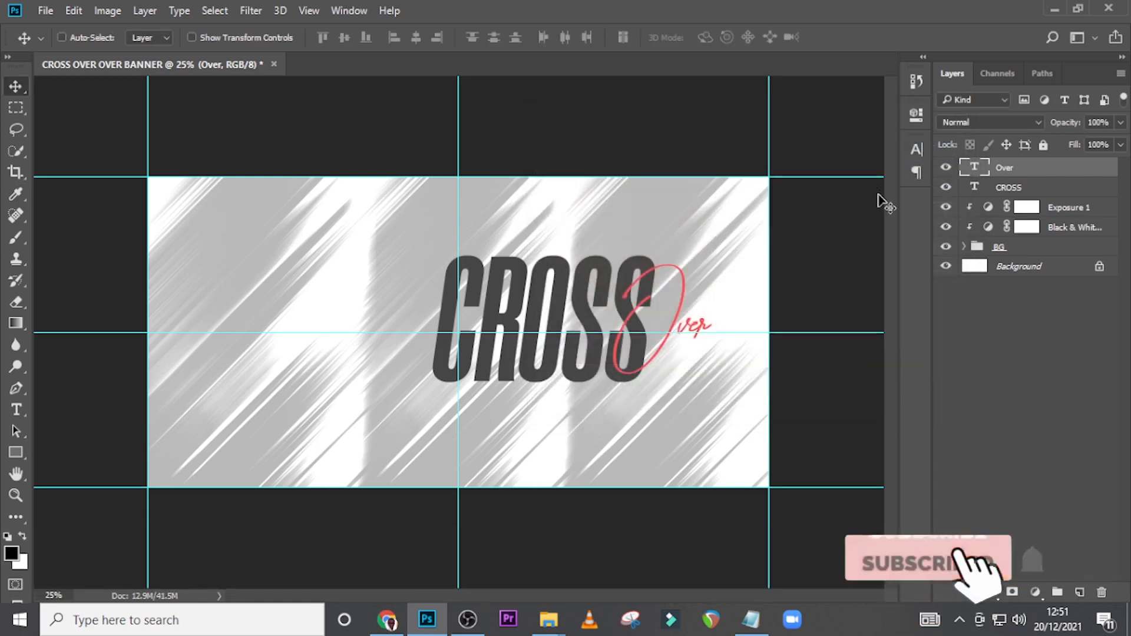
- Scale the Over text proportionally to about 121% and nudge it up and to the right against the last S of CROSS
{"action": "key", "text": "ctrl+t"}
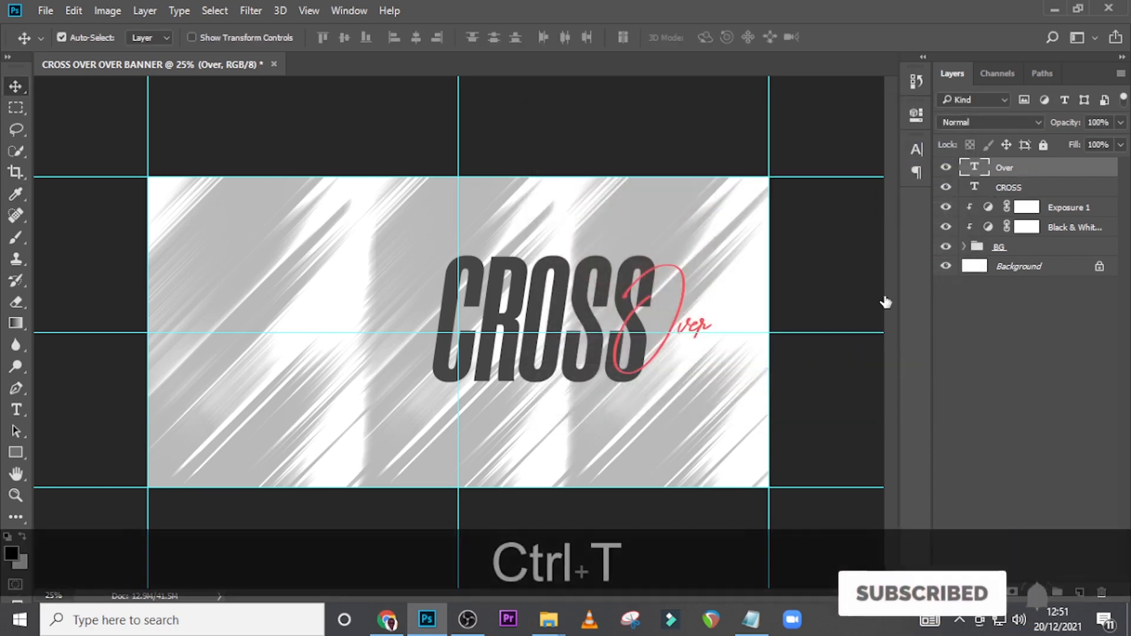
{"action": "key", "text": "shift"}
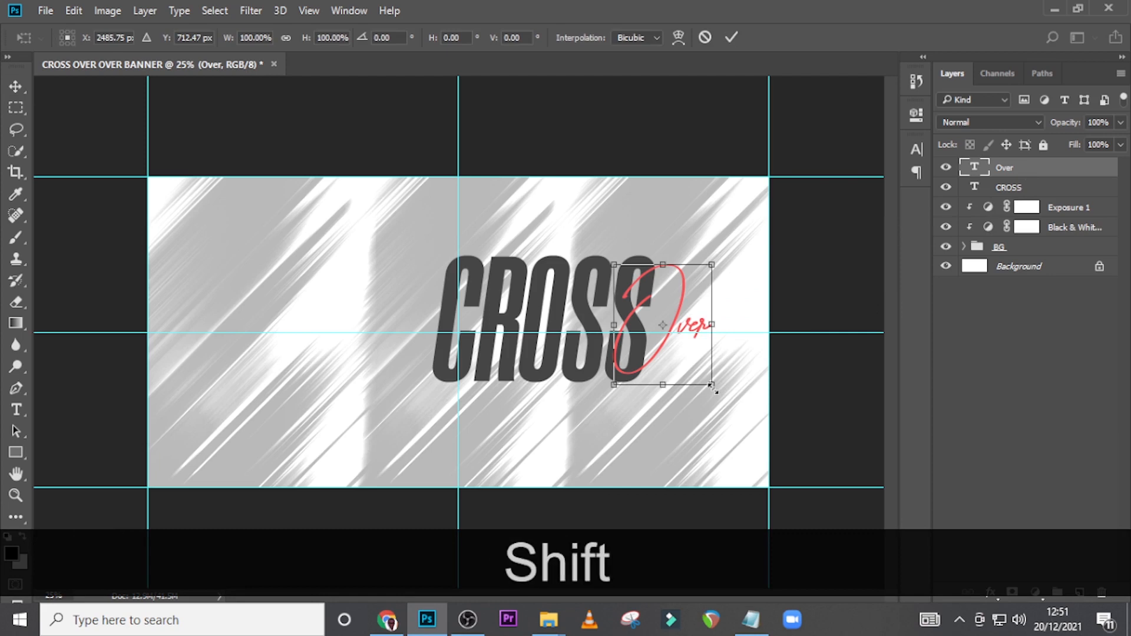
{"action": "left_click_drag", "start_coordinate": [712, 387], "coordinate": [740, 409]}
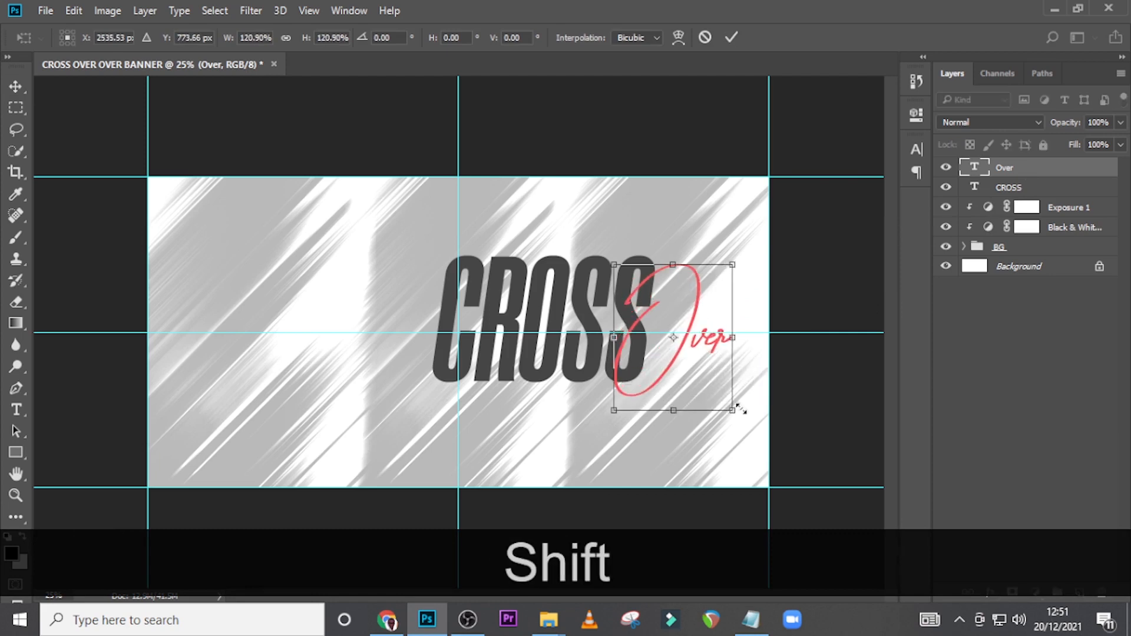
{"action": "key", "text": "shift+Up"}
{"action": "key", "text": "shift+Up"}
{"action": "key", "text": "shift+Up"}
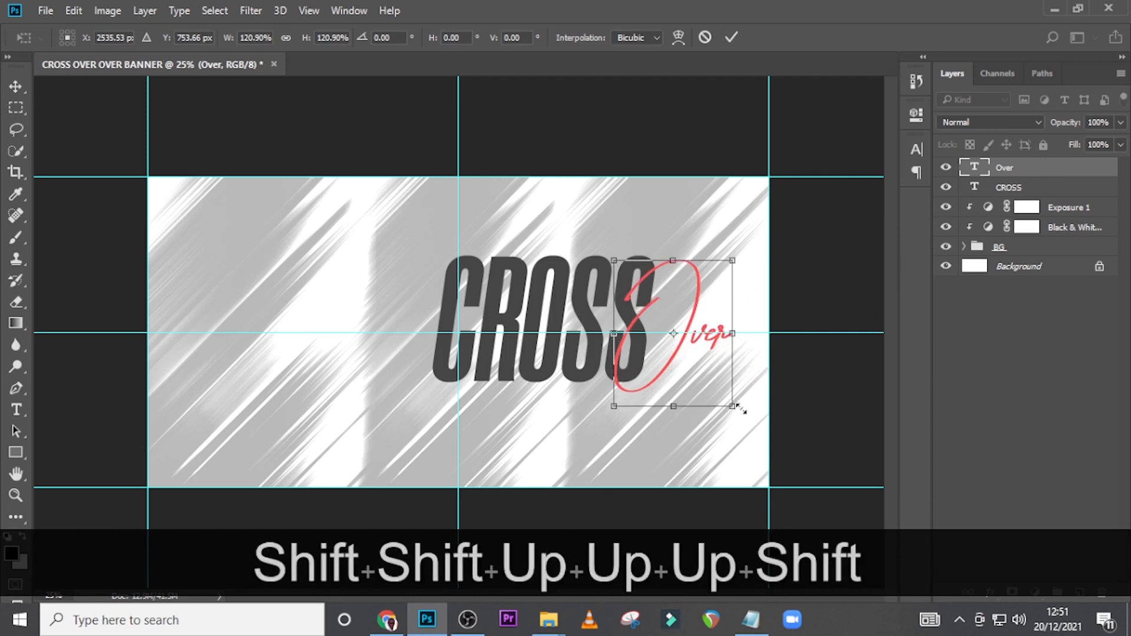
{"action": "key", "text": "shift+Up"}
{"action": "key", "text": "shift+Up"}
{"action": "key", "text": "shift+Up"}
{"action": "key", "text": "shift+Up"}
{"action": "key", "text": "shift+Up"}
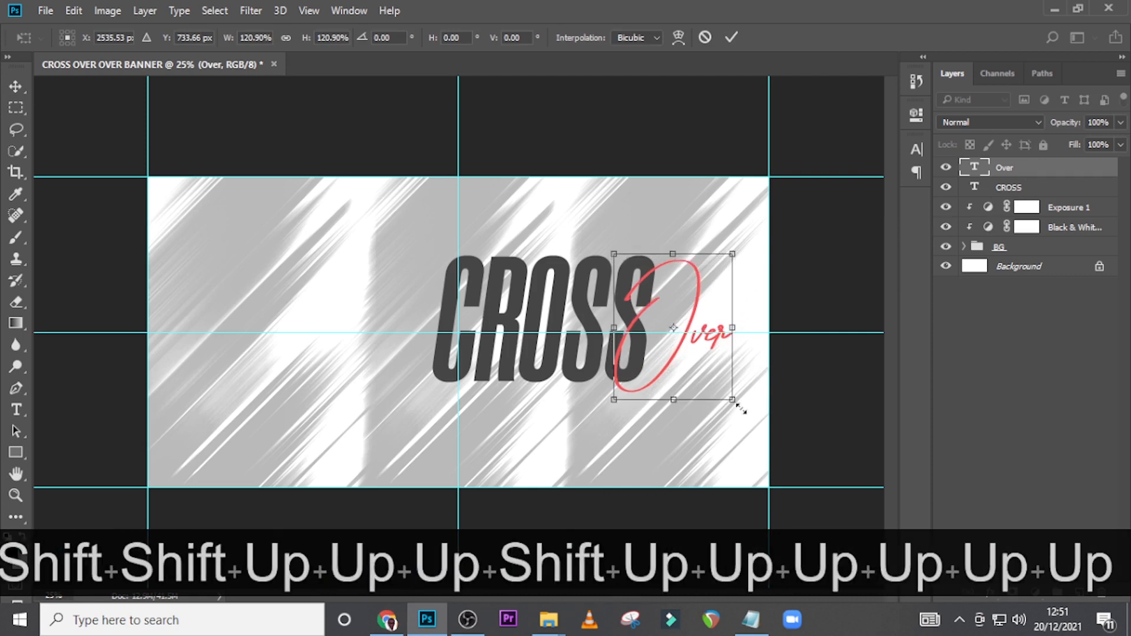
{"action": "key", "text": "shift+Right"}
{"action": "key", "text": "shift+Right"}
{"action": "key", "text": "shift+Right"}
{"action": "key", "text": "shift+Right"}
{"action": "key", "text": "shift+Right"}
{"action": "key", "text": "shift+Right"}
{"action": "key", "text": "shift+Right"}
{"action": "key", "text": "shift+Right"}
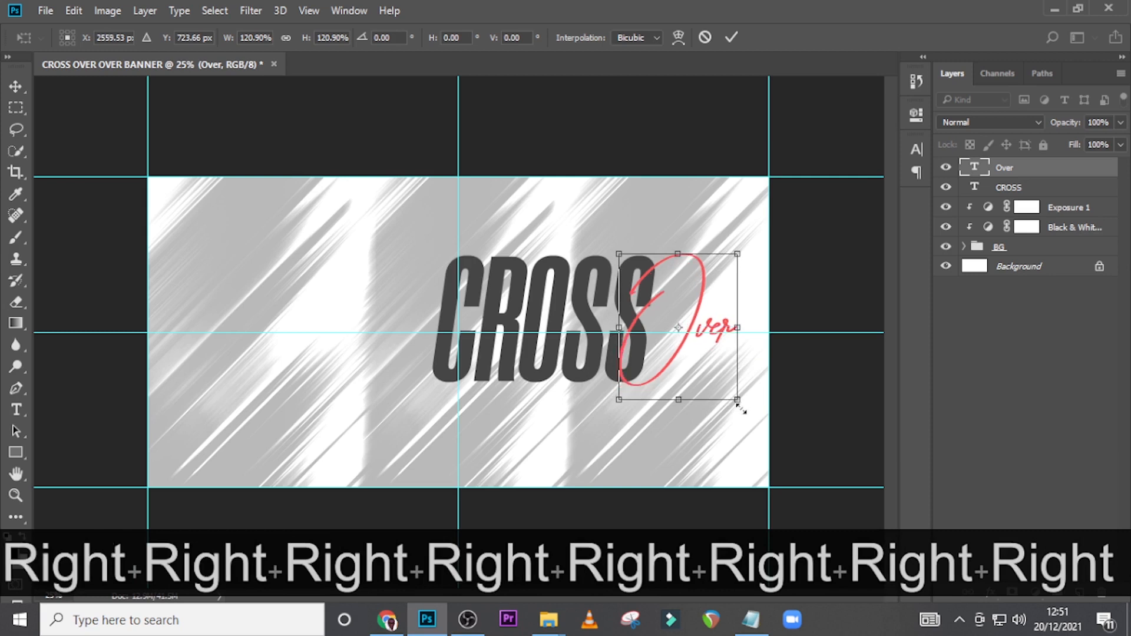
{"action": "key", "text": "Right"}
{"action": "key", "text": "Right"}
{"action": "key", "text": "Right"}
{"action": "key", "text": "Right"}
{"action": "key", "text": "Right"}
{"action": "key", "text": "Right"}
{"action": "key", "text": "Right"}
{"action": "key", "text": "Right"}
{"action": "key", "text": "shift+Right"}
{"action": "key", "text": "shift+Right"}
- Enlarge the Over text further to about 130% and shift it right so its O only slightly overlaps the last S
{"action": "left_click_drag", "start_coordinate": [743, 254], "coordinate": [752, 243]}
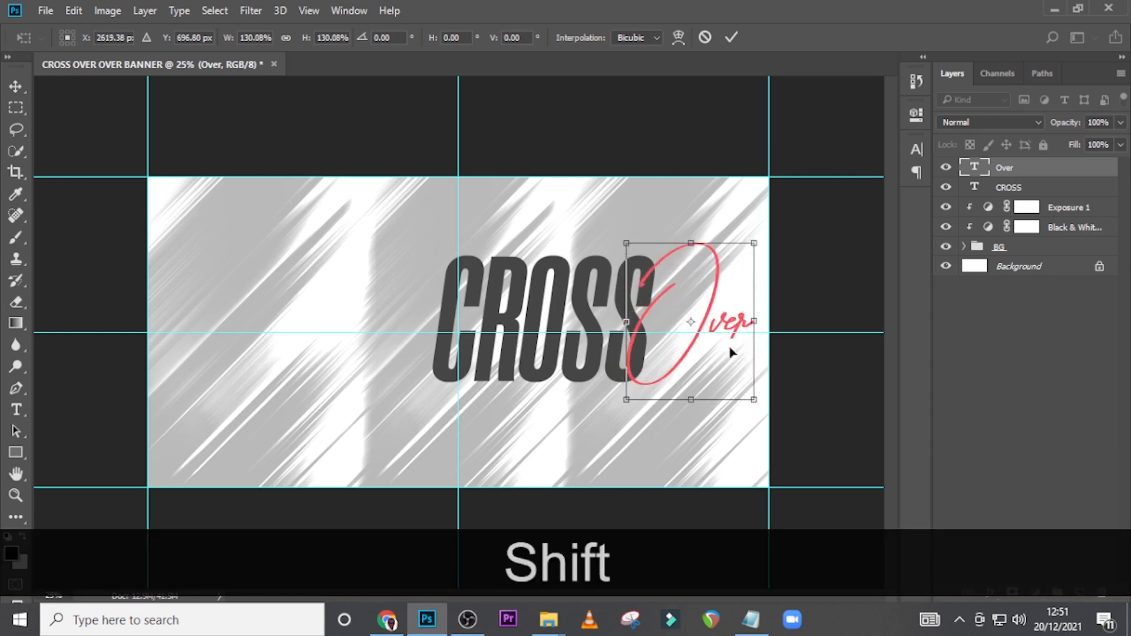
{"action": "key", "text": "shift+Right"}
{"action": "key", "text": "shift+Right"}
{"action": "key", "text": "shift+Right"}
{"action": "key", "text": "shift+Right"}
{"action": "key", "text": "shift+Right"}
{"action": "key", "text": "shift+Right"}
{"action": "key", "text": "shift+Right"}
{"action": "key", "text": "shift+Right"}
{"action": "key", "text": "shift+Left"}
{"action": "key", "text": "shift+Left"}
{"action": "key", "text": "Return"}
- Move the CROSS and Over texts together to the left and group them as CROSS OVER
{"action": "left_click", "coordinate": [1015, 189], "text": "ctrl"}
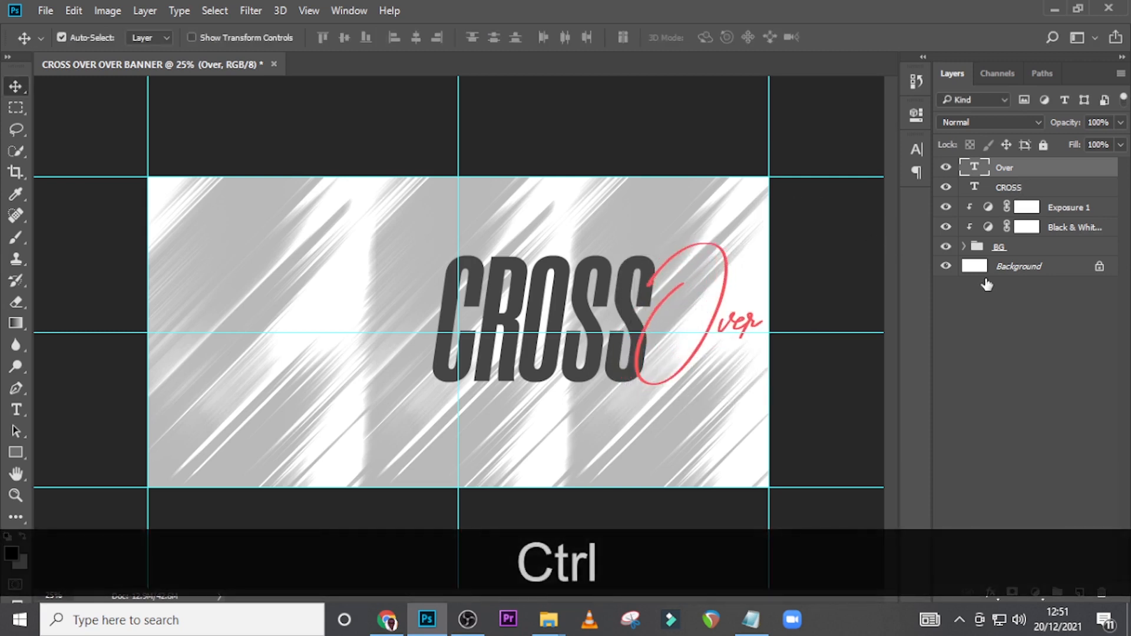
{"action": "left_click_drag", "start_coordinate": [607, 313], "coordinate": [555, 305]}
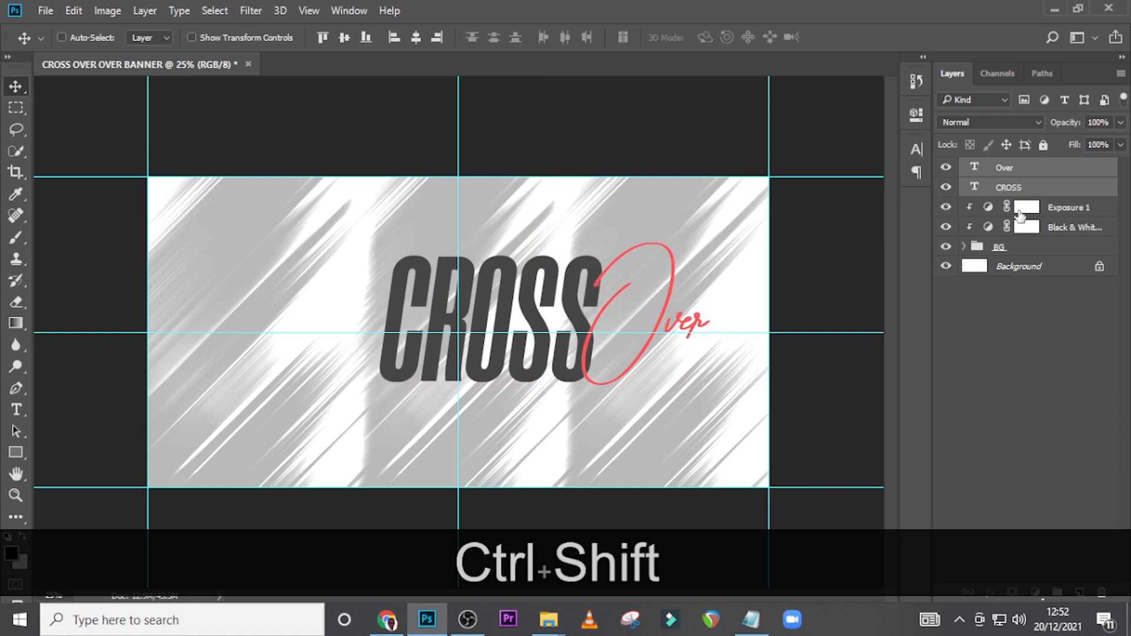
{"action": "key", "text": "ctrl+g"}
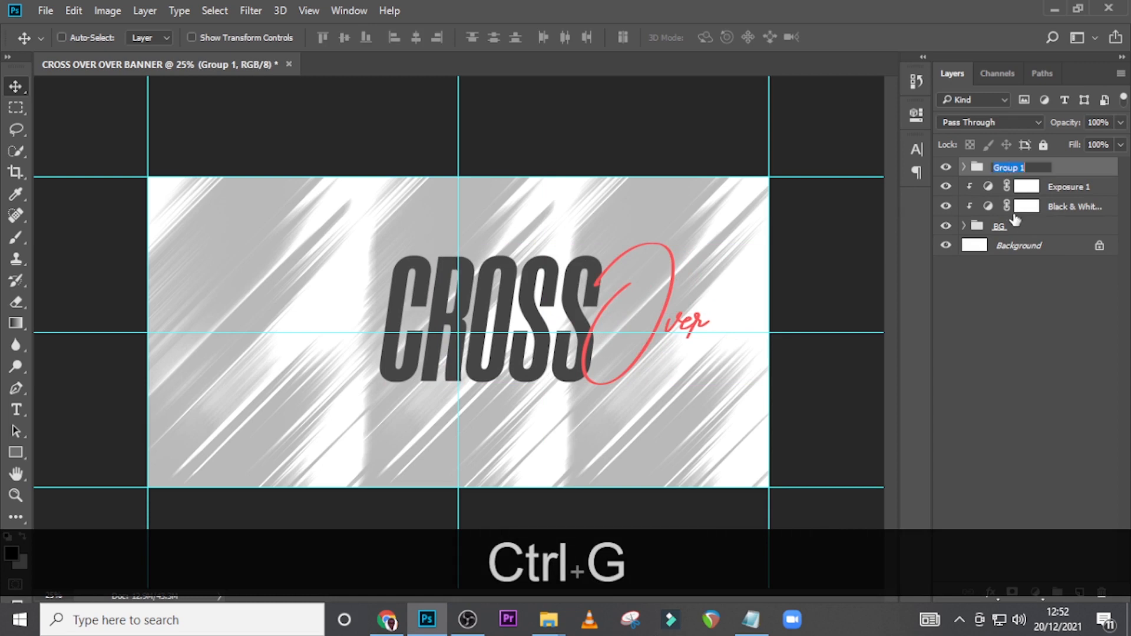
{"action": "key", "text": "Caps_Lock"}
{"action": "key", "text": "Caps_Lock"}
{"action": "type", "text": "CRO"}
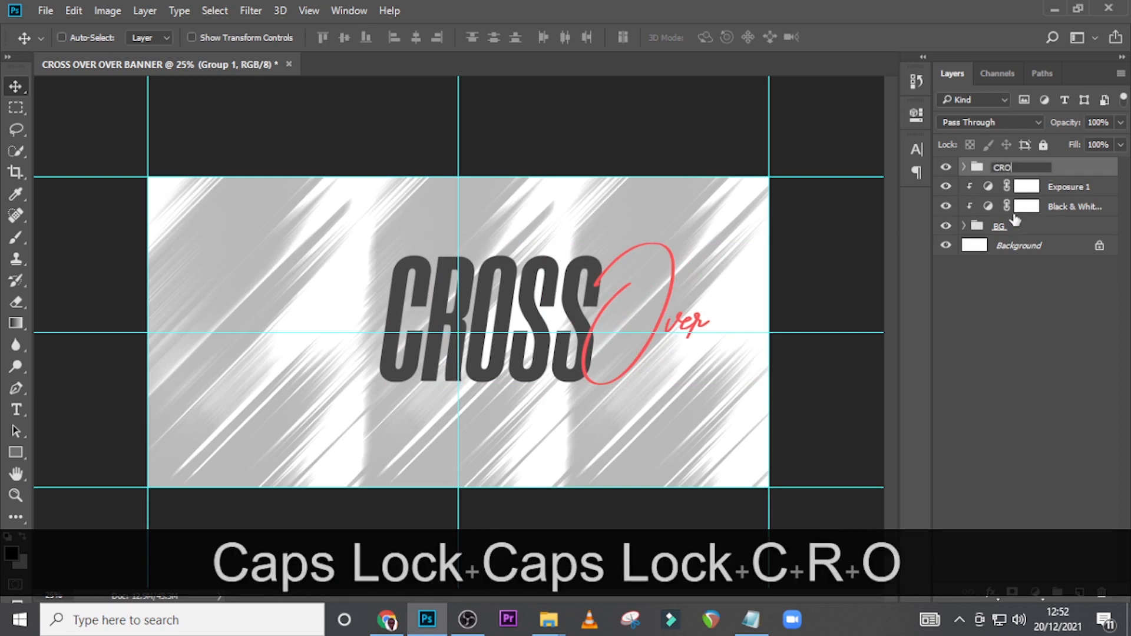
{"action": "type", "text": "SS OVER"}
{"action": "key", "text": "Return"}
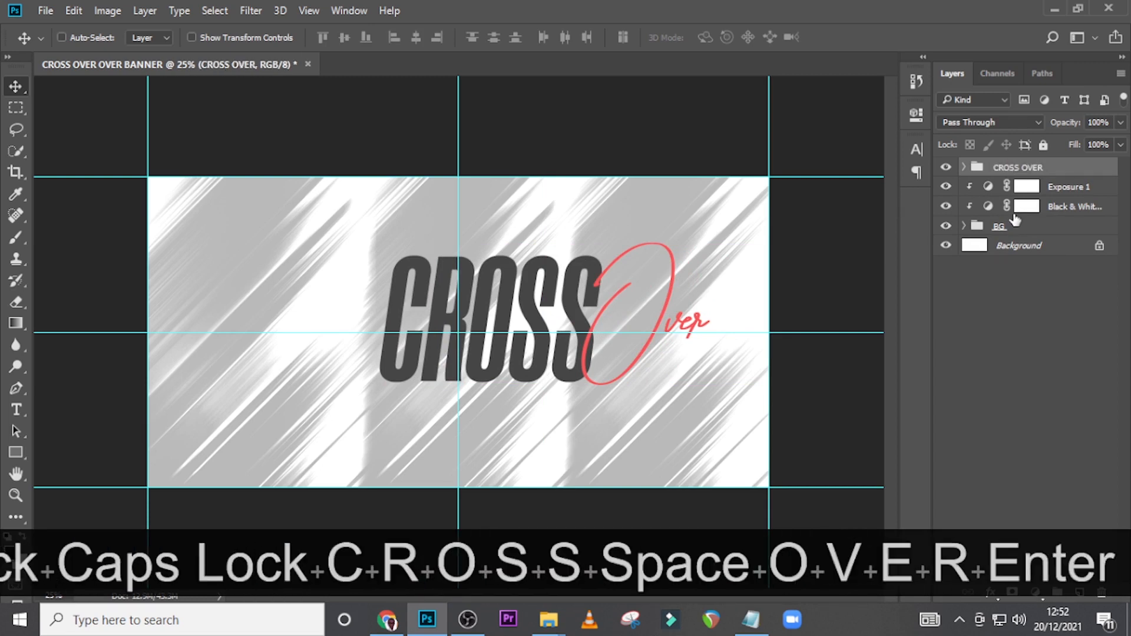
- Add a 5 px stroke positioned outside to the Over text layer in the CROSS OVER group
{"action": "left_click", "coordinate": [963, 167]}
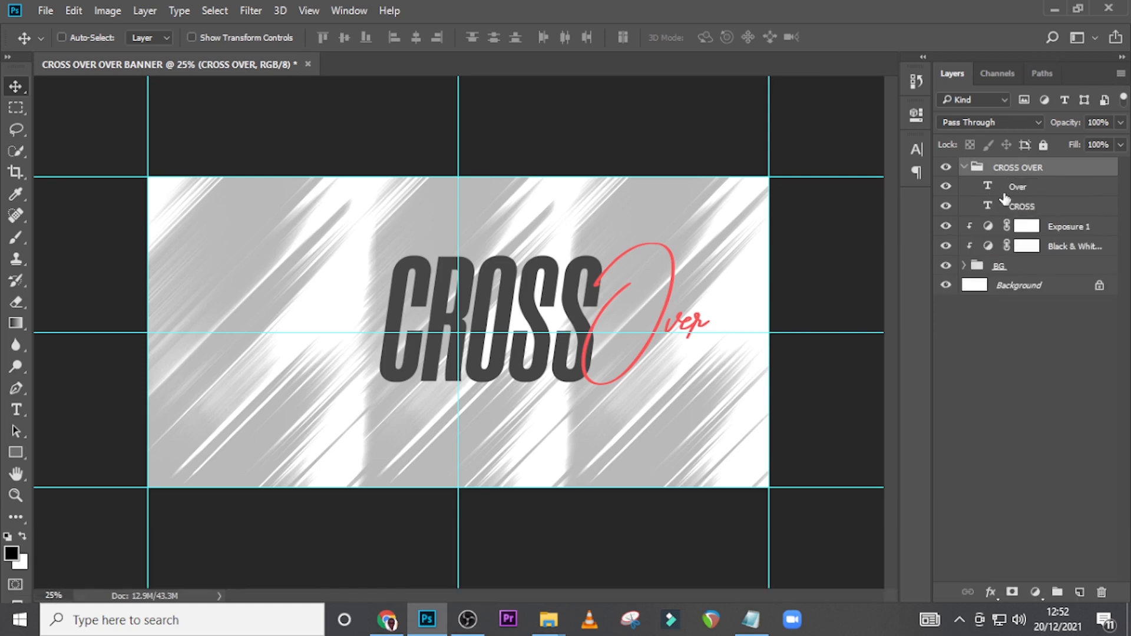
{"action": "left_click", "coordinate": [1055, 188]}
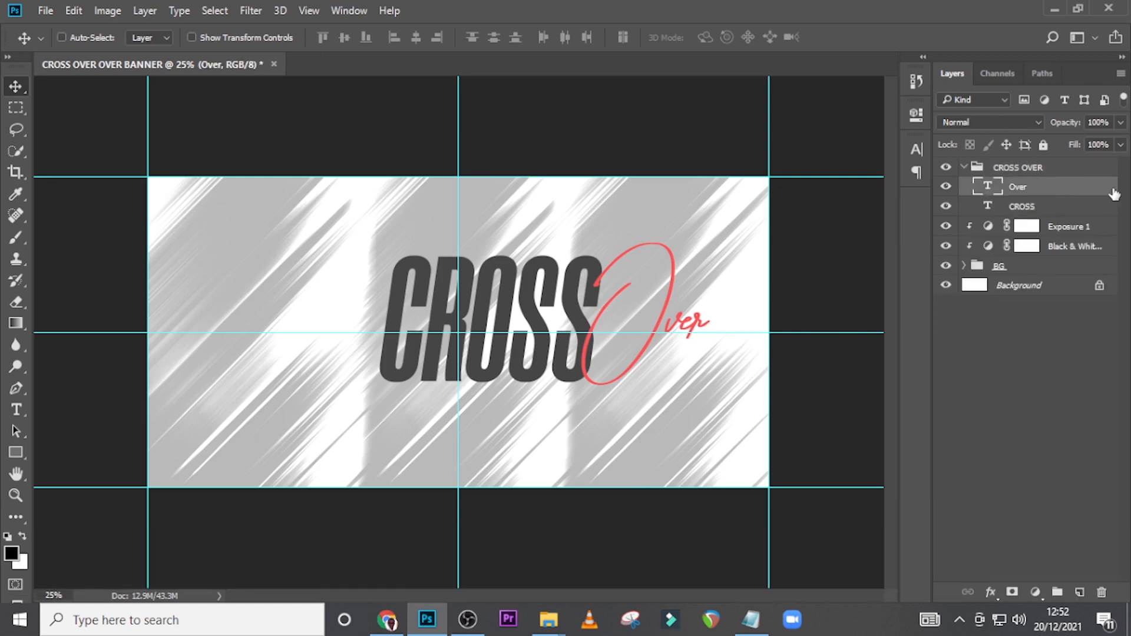
{"action": "double_click", "coordinate": [1113, 195]}
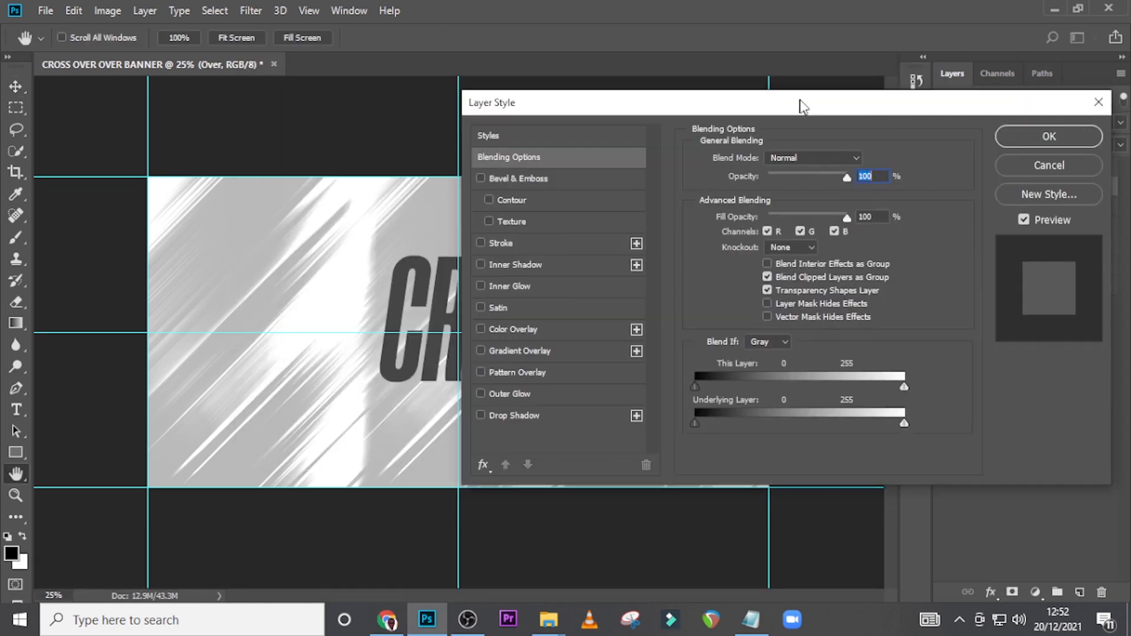
{"action": "left_click", "coordinate": [506, 242]}
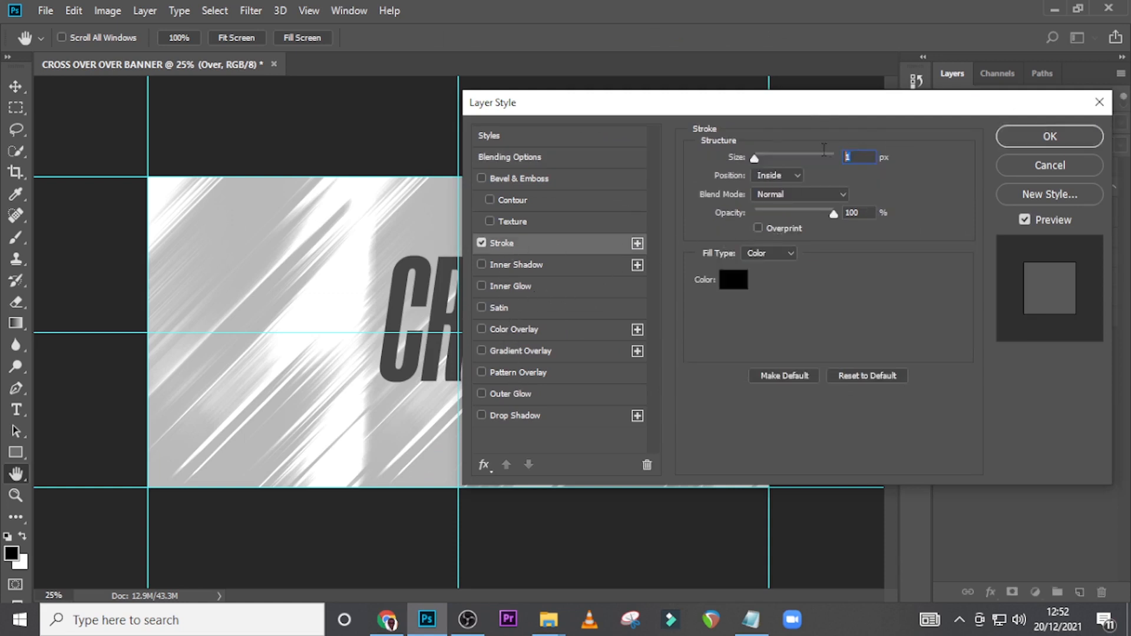
{"action": "type", "text": "5"}
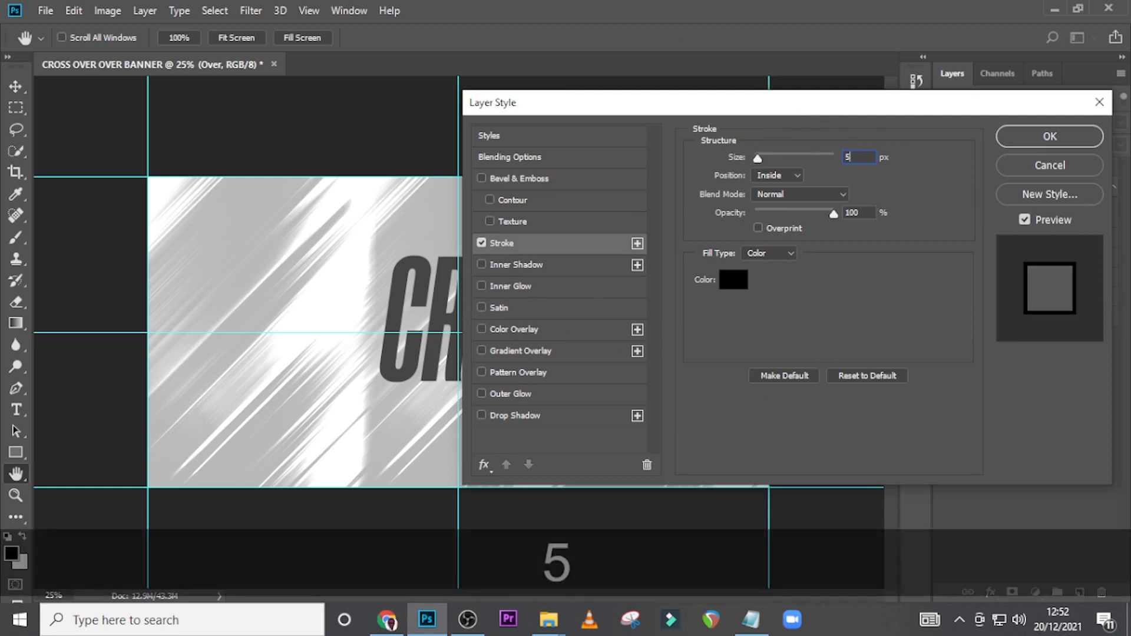
{"action": "left_click", "coordinate": [787, 176]}
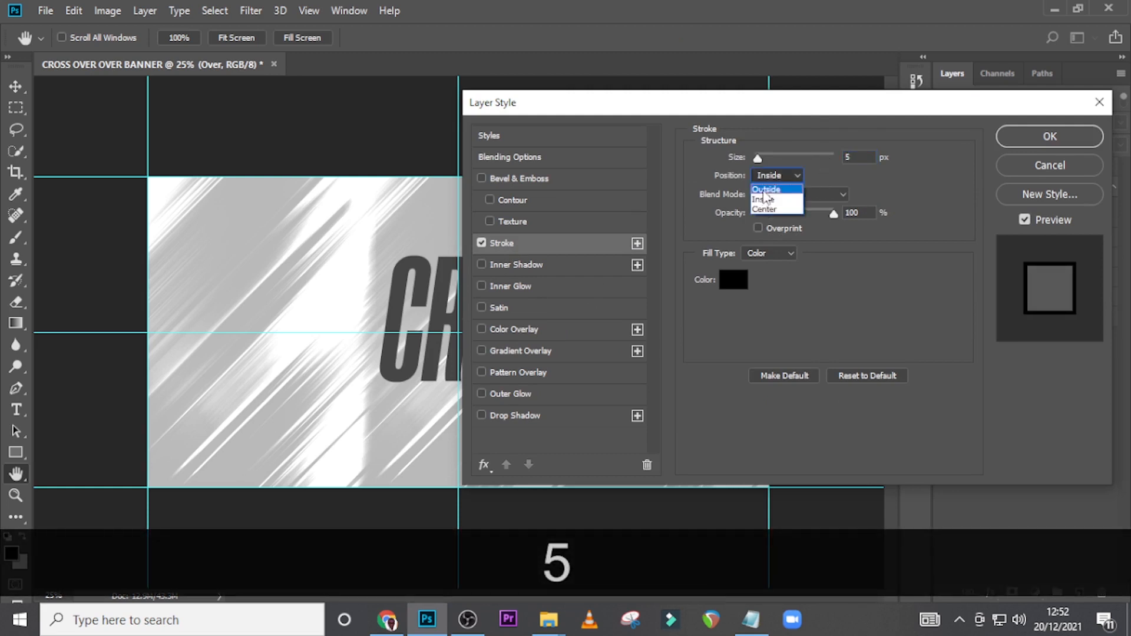
{"action": "left_click", "coordinate": [765, 189]}
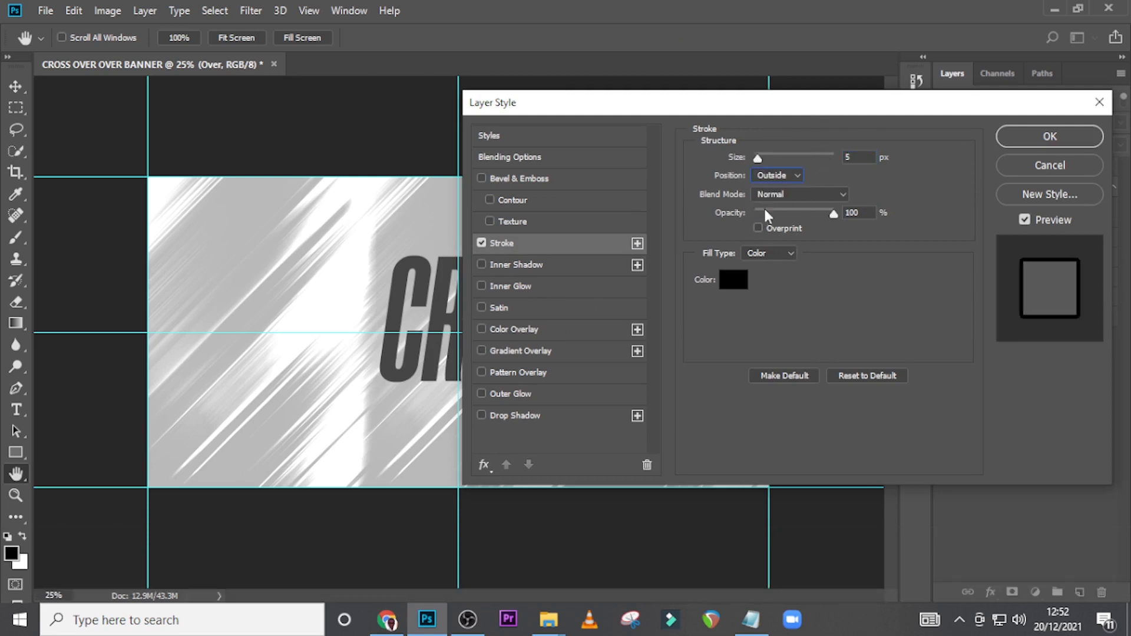
- Set the Over text's stroke colour to the dark grey 454446 sampled from CROSS, and collapse the layer's effects list
{"action": "left_click", "coordinate": [730, 282]}
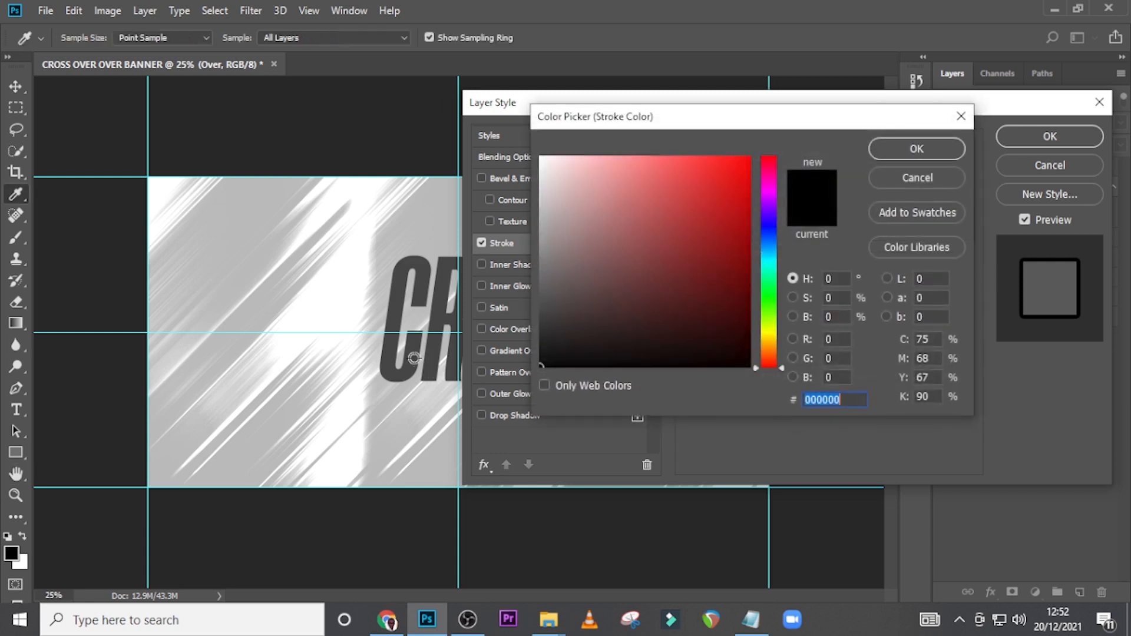
{"action": "left_click", "coordinate": [405, 353]}
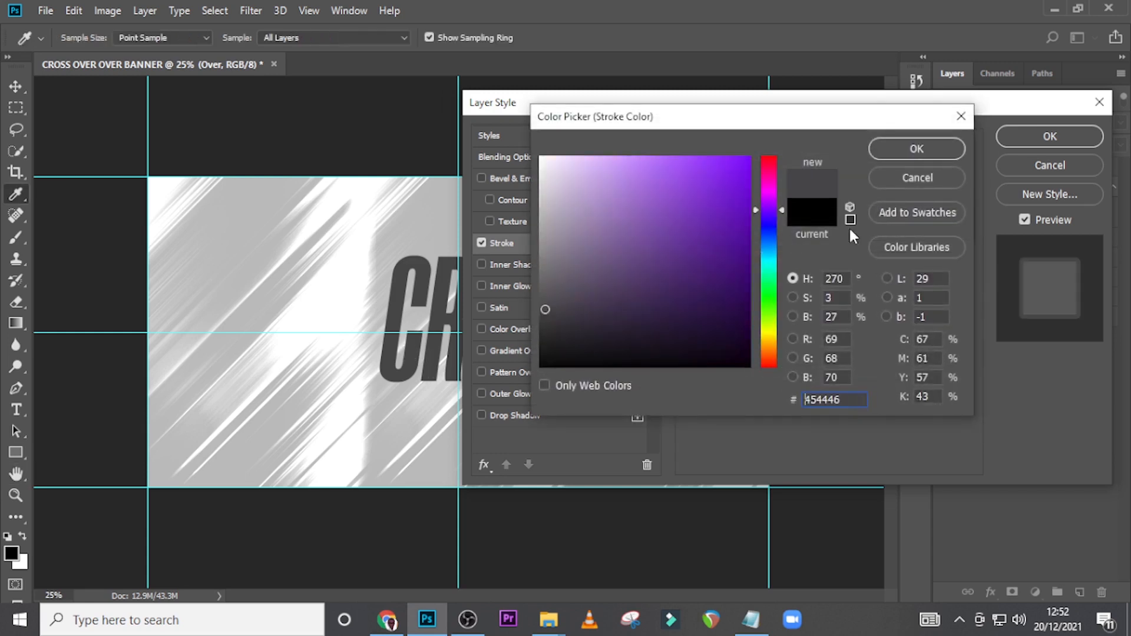
{"action": "left_click", "coordinate": [905, 155]}
{"action": "left_click", "coordinate": [1049, 137]}
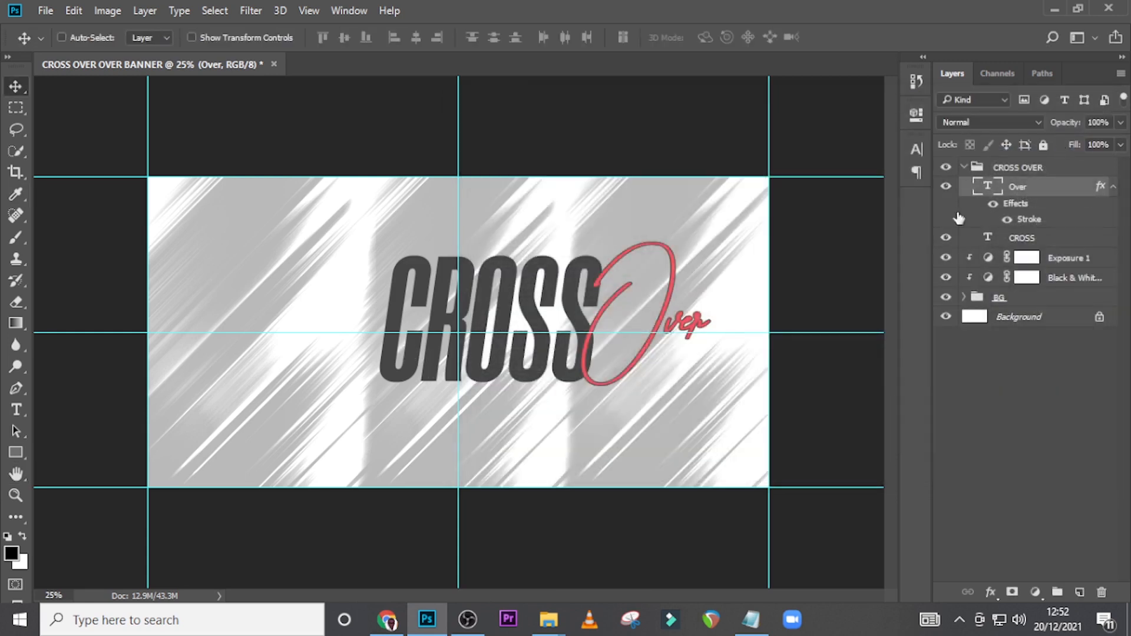
{"action": "left_click", "coordinate": [1113, 188]}
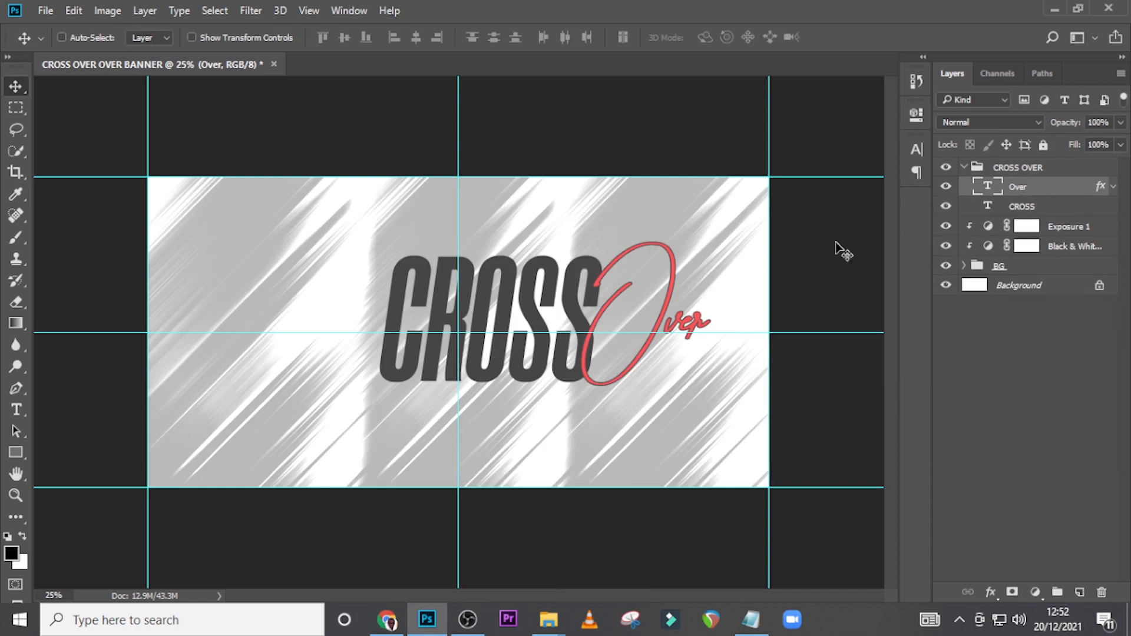
- Copy the word PROPHETIC from 3.txt in Notepad and place it in Photoshop as a new text layer above CROSS
{"action": "key", "text": "t"}
{"action": "left_click", "coordinate": [384, 318]}
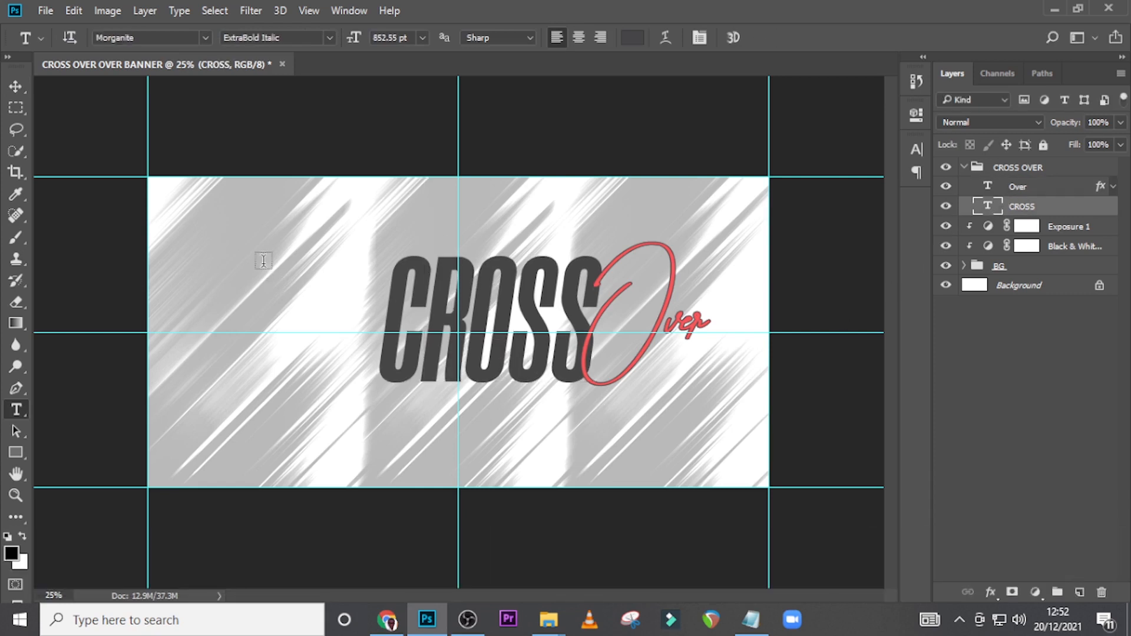
{"action": "left_click", "coordinate": [263, 263]}
{"action": "left_click", "coordinate": [750, 619]}
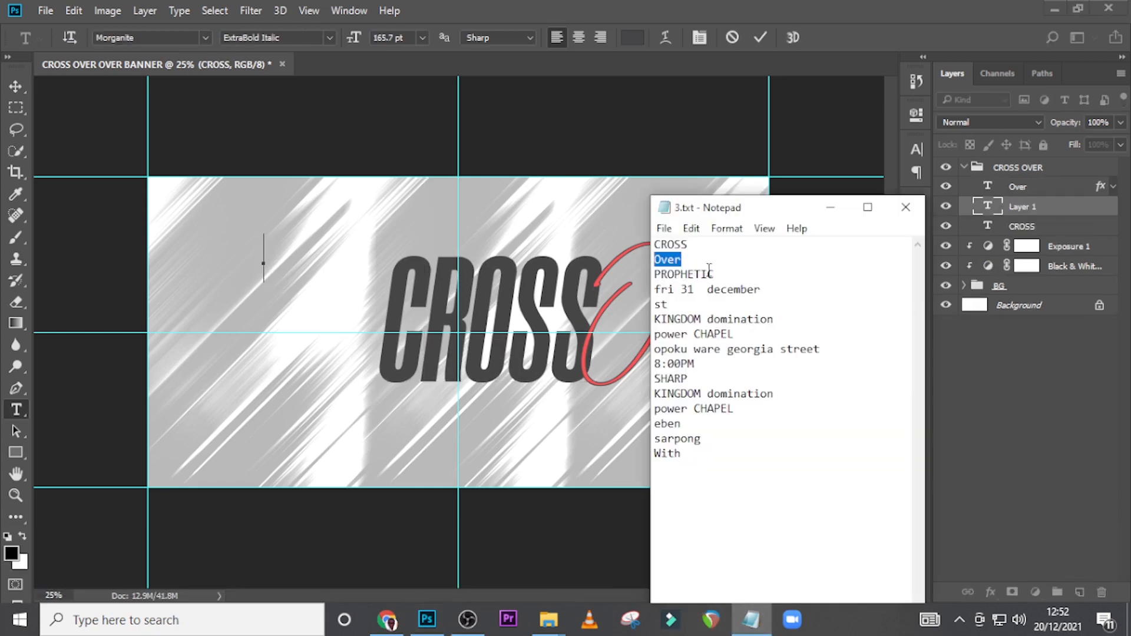
{"action": "left_click_drag", "start_coordinate": [718, 273], "coordinate": [651, 275]}
{"action": "key", "text": "ctrl+c"}
{"action": "left_click", "coordinate": [634, 12]}
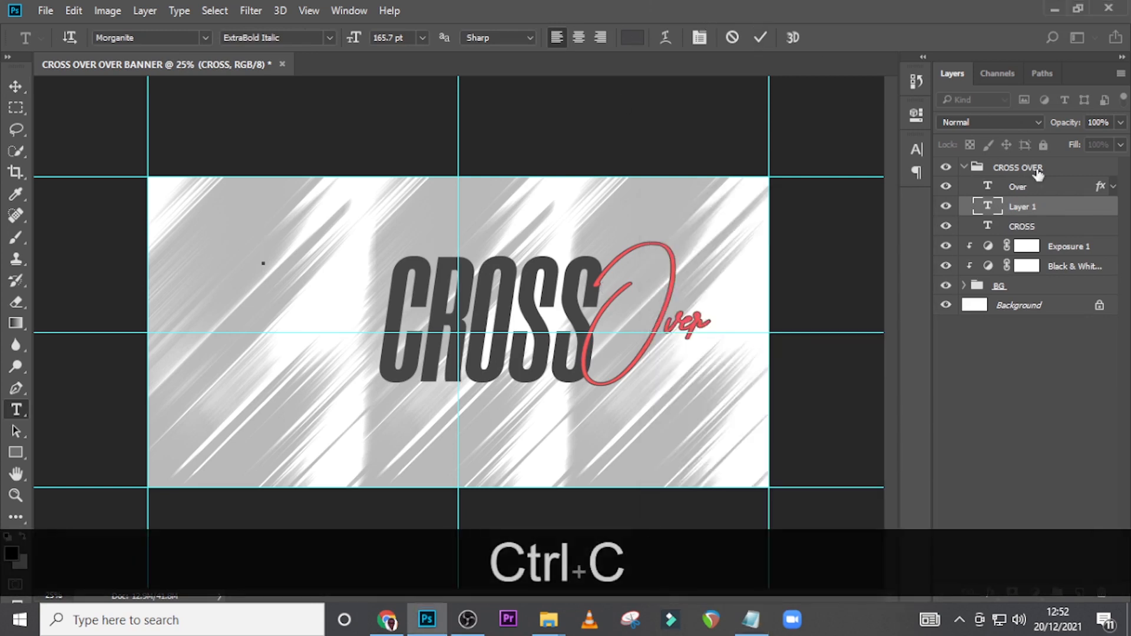
{"action": "key", "text": "ctrl+v"}
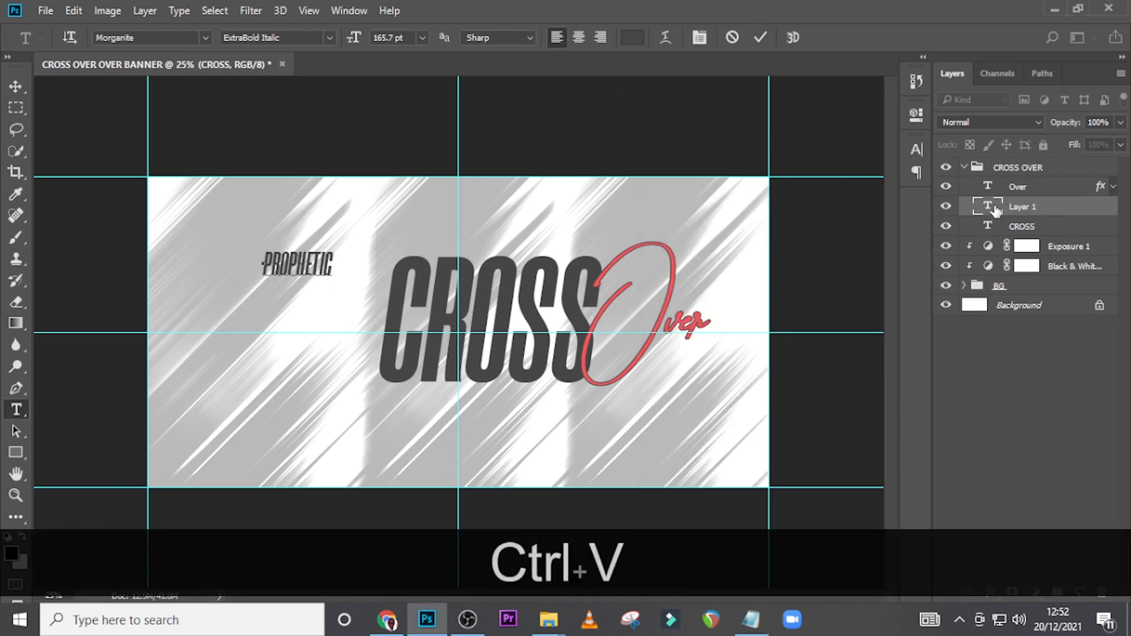
{"action": "left_click", "coordinate": [988, 207]}
{"action": "key", "text": "v"}
{"action": "left_click_drag", "start_coordinate": [300, 274], "coordinate": [457, 241]}
- Set the PROPHETIC text's font to Montserrat in the Italic style
{"action": "left_click", "coordinate": [917, 149]}
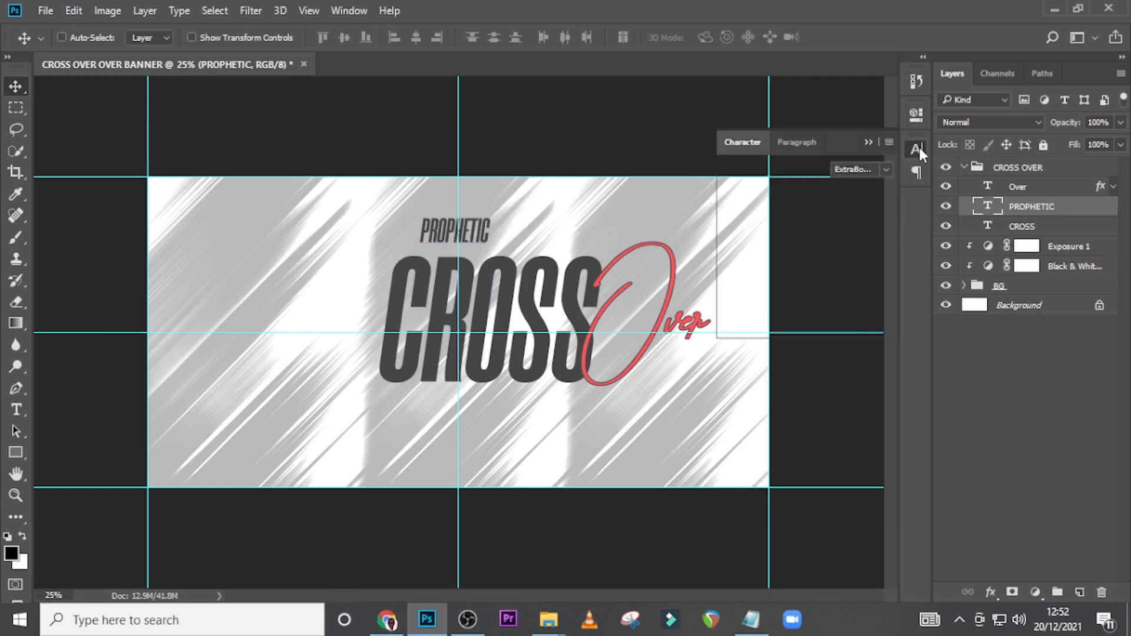
{"action": "left_click", "coordinate": [797, 143]}
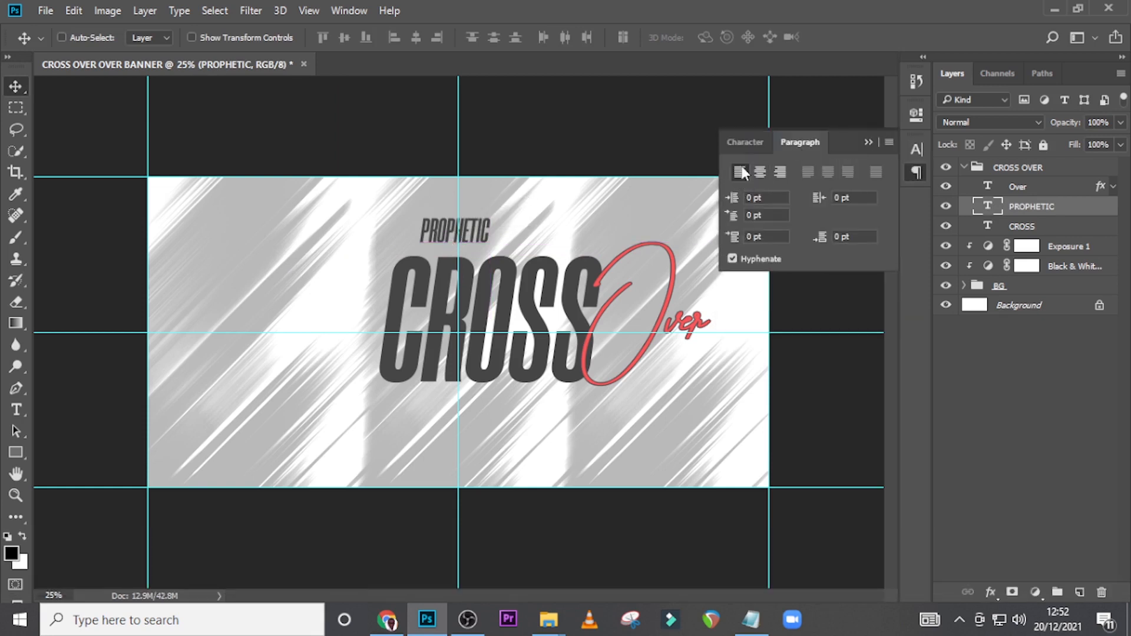
{"action": "left_click", "coordinate": [743, 142]}
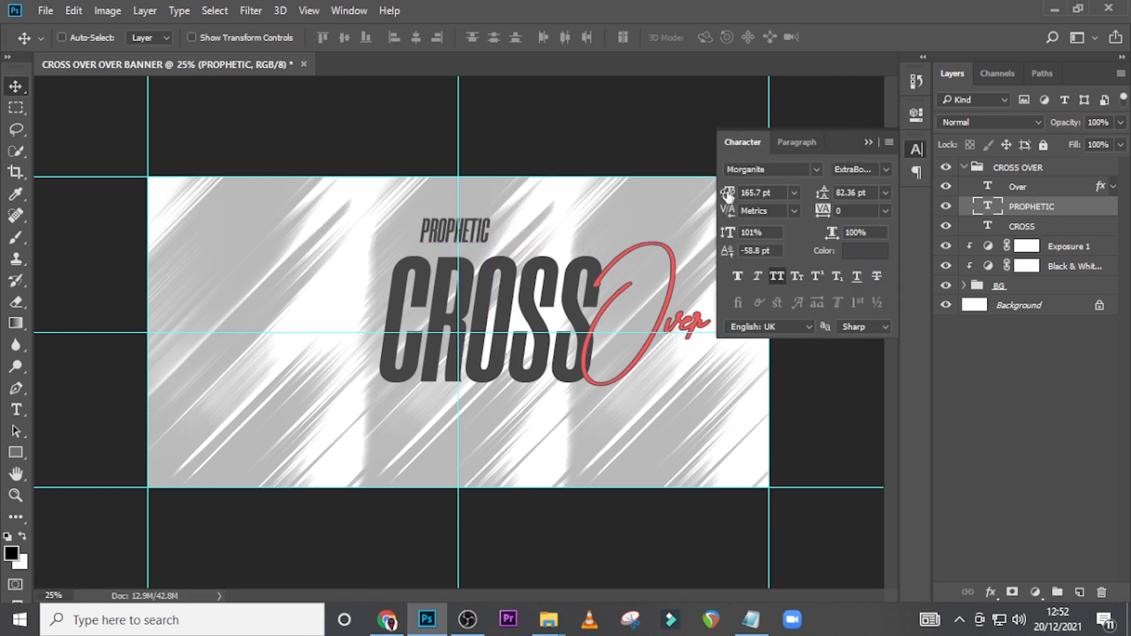
{"action": "left_click", "coordinate": [817, 169]}
{"action": "key", "text": "Up"}
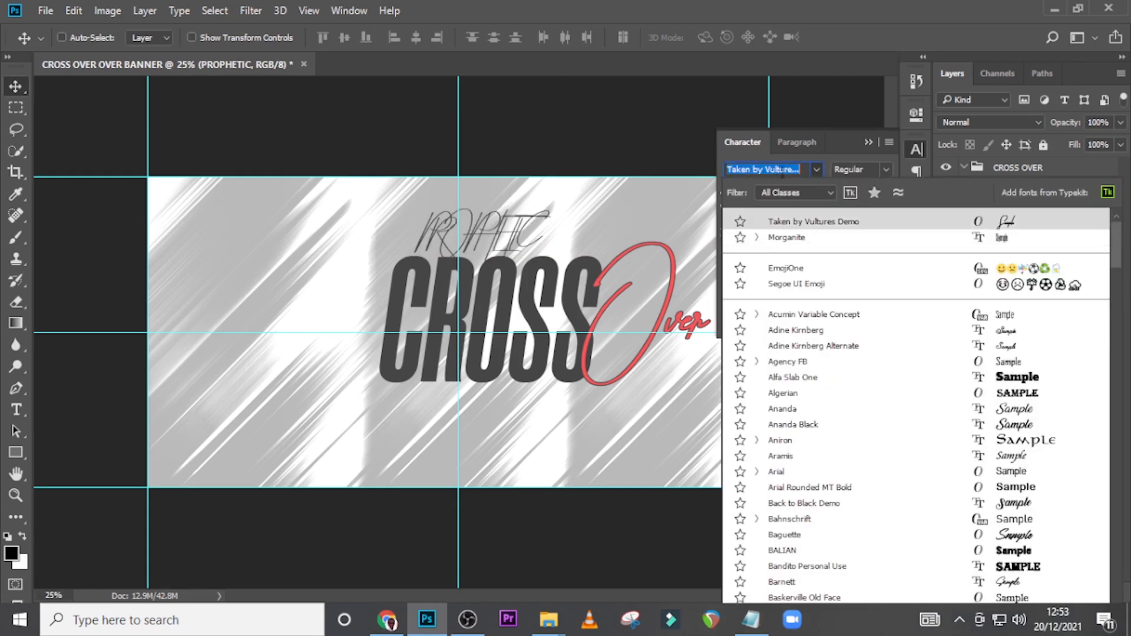
{"action": "type", "text": "MON"}
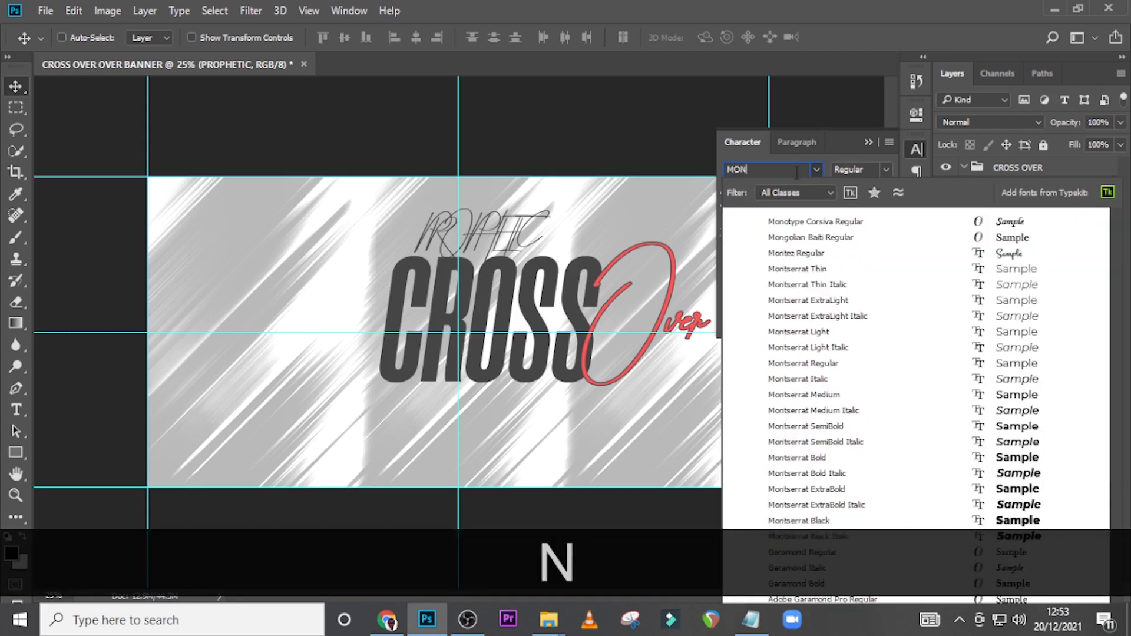
{"action": "type", "text": "T"}
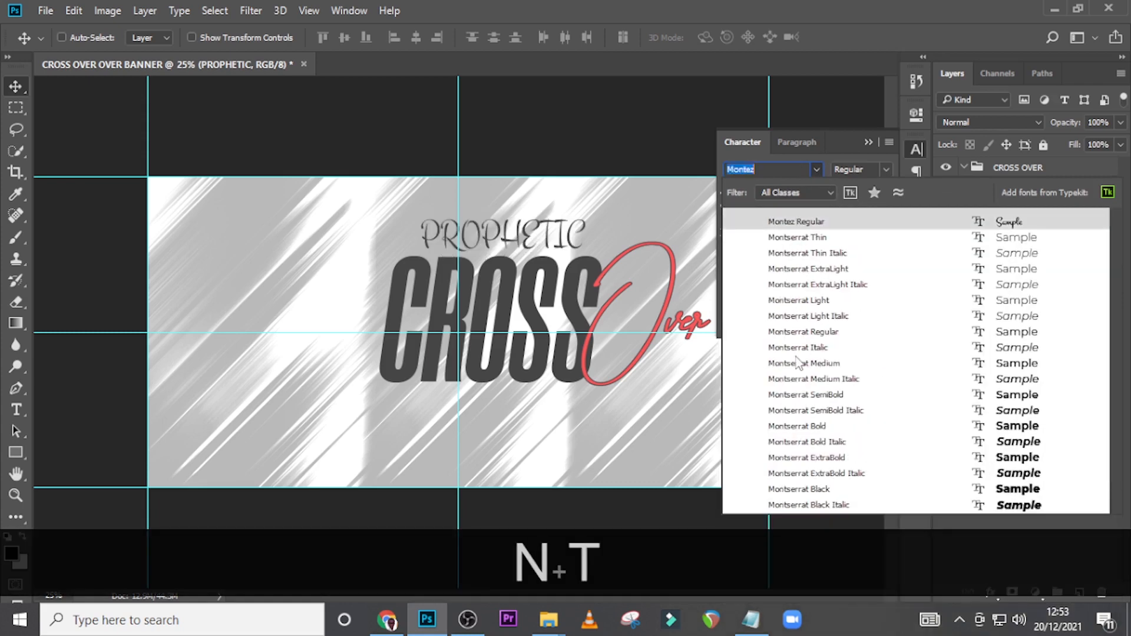
{"action": "left_click", "coordinate": [798, 333]}
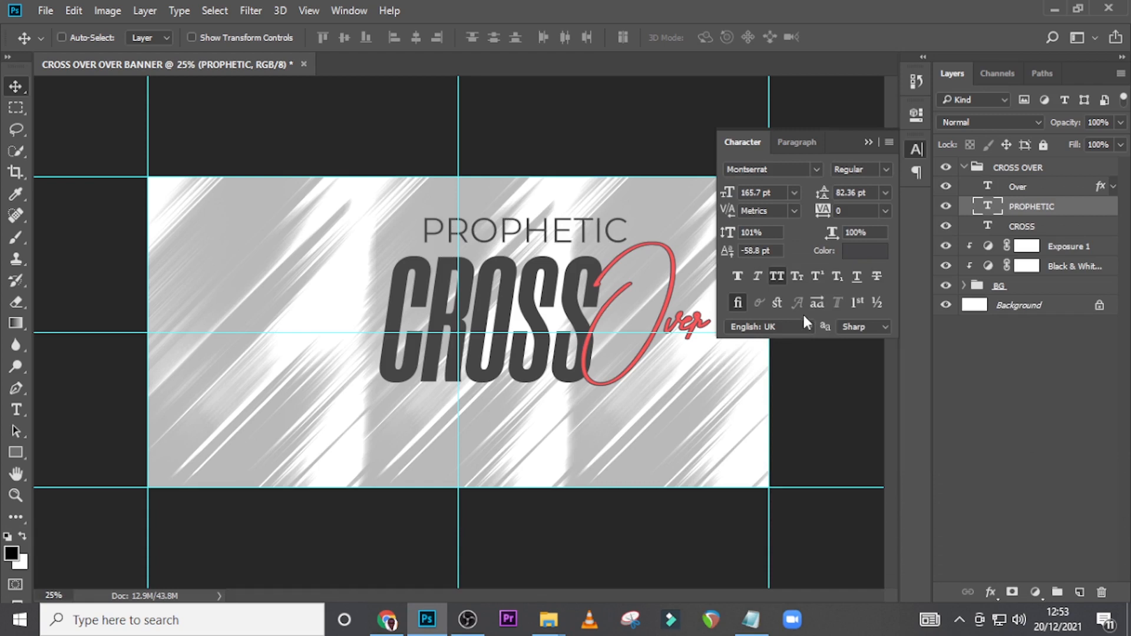
{"action": "left_click", "coordinate": [885, 170]}
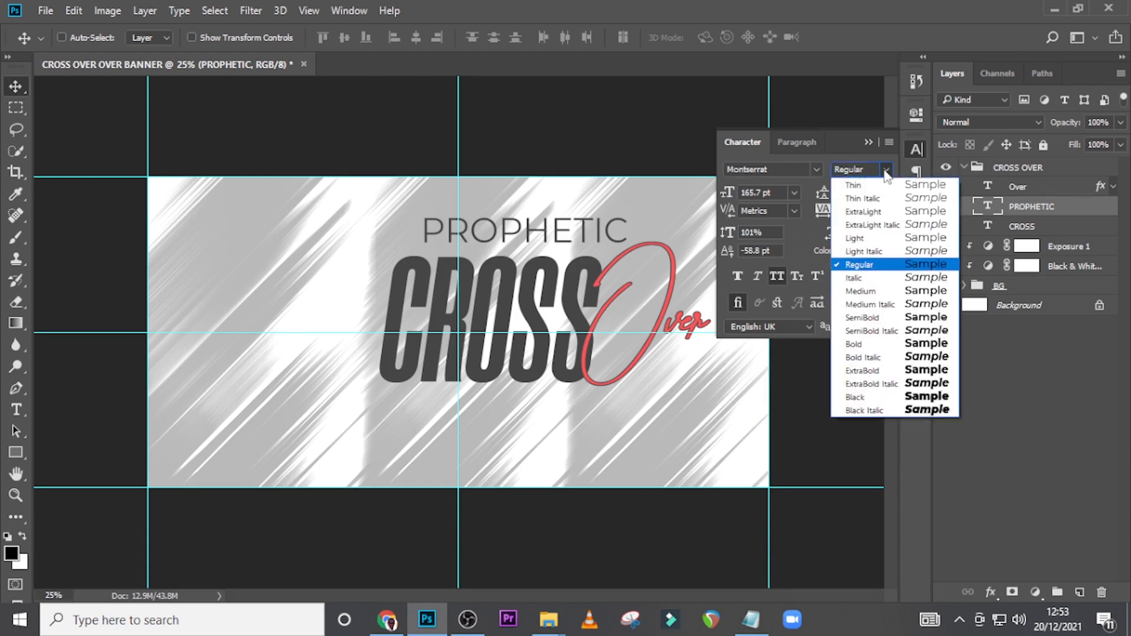
{"action": "left_click", "coordinate": [855, 279]}
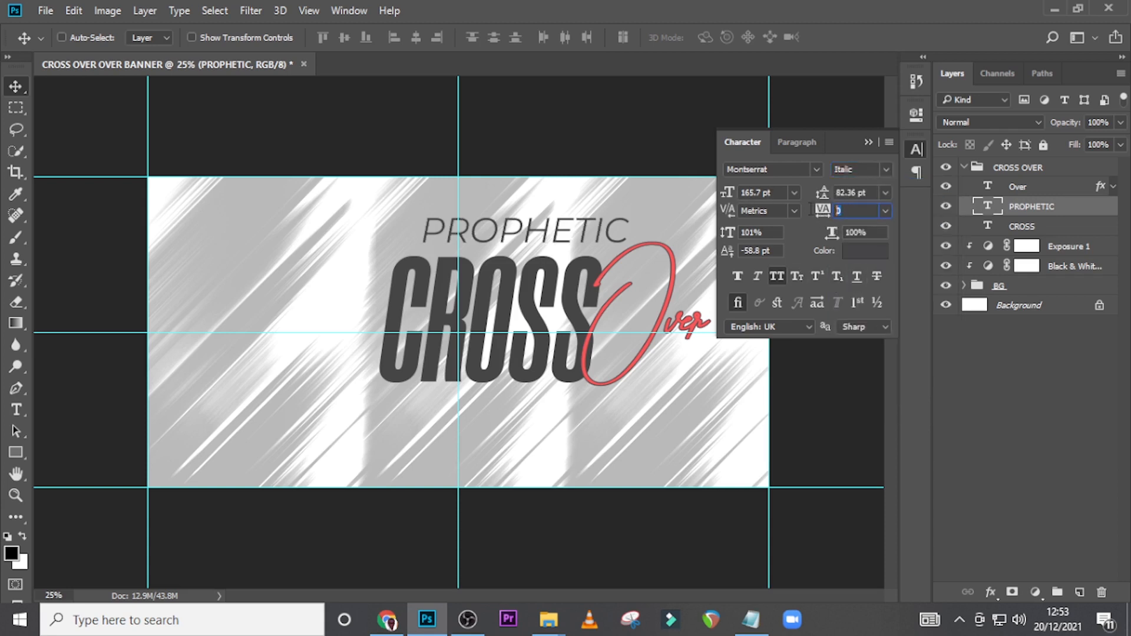
- Set the PROPHETIC text's tracking to 400 and accept 454446 as its text colour
{"action": "type", "text": "400"}
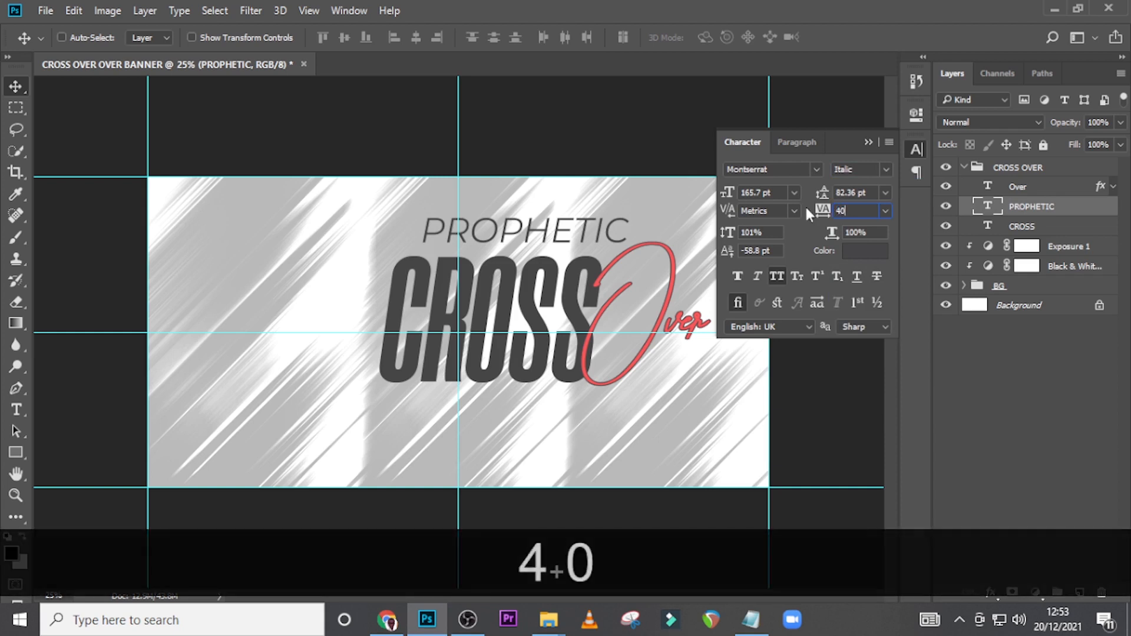
{"action": "key", "text": "Return"}
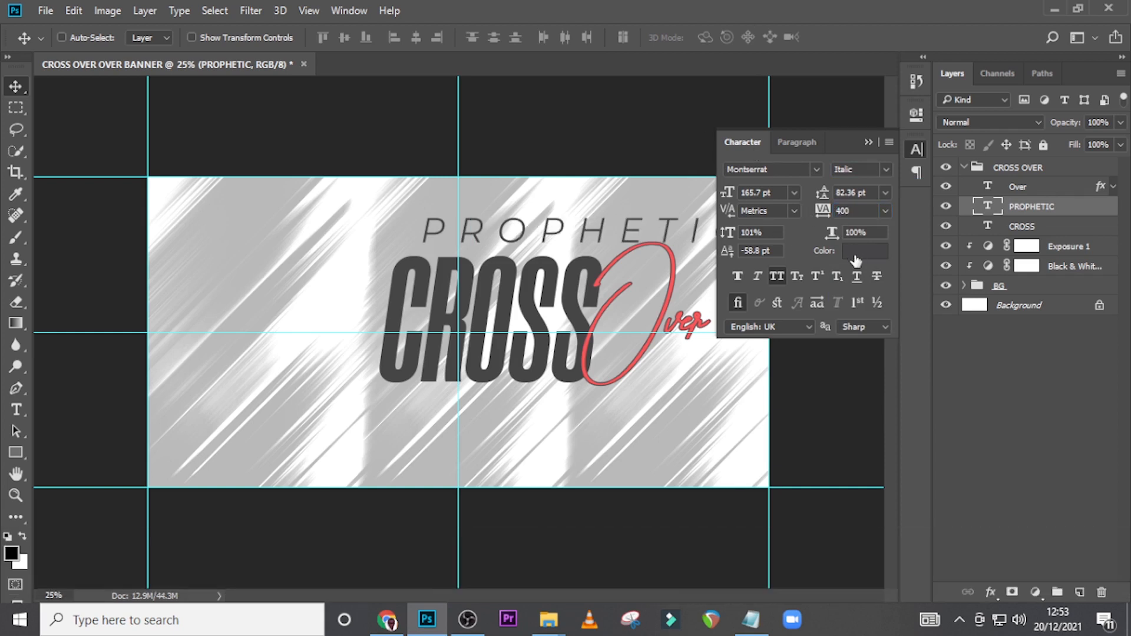
{"action": "left_click", "coordinate": [856, 252]}
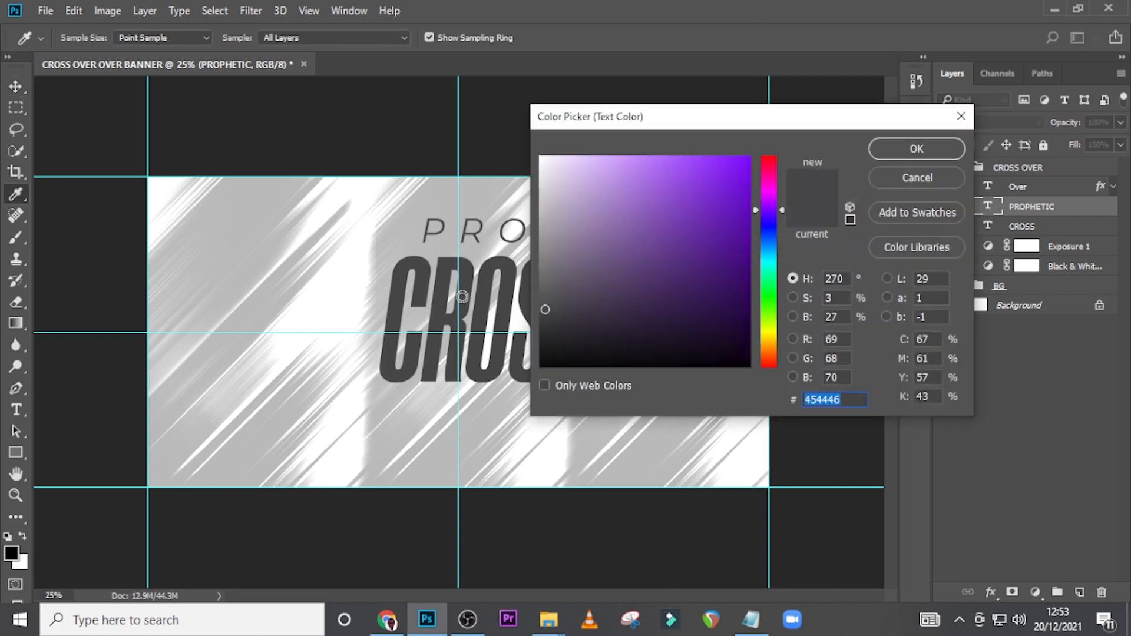
{"action": "left_click", "coordinate": [884, 154]}
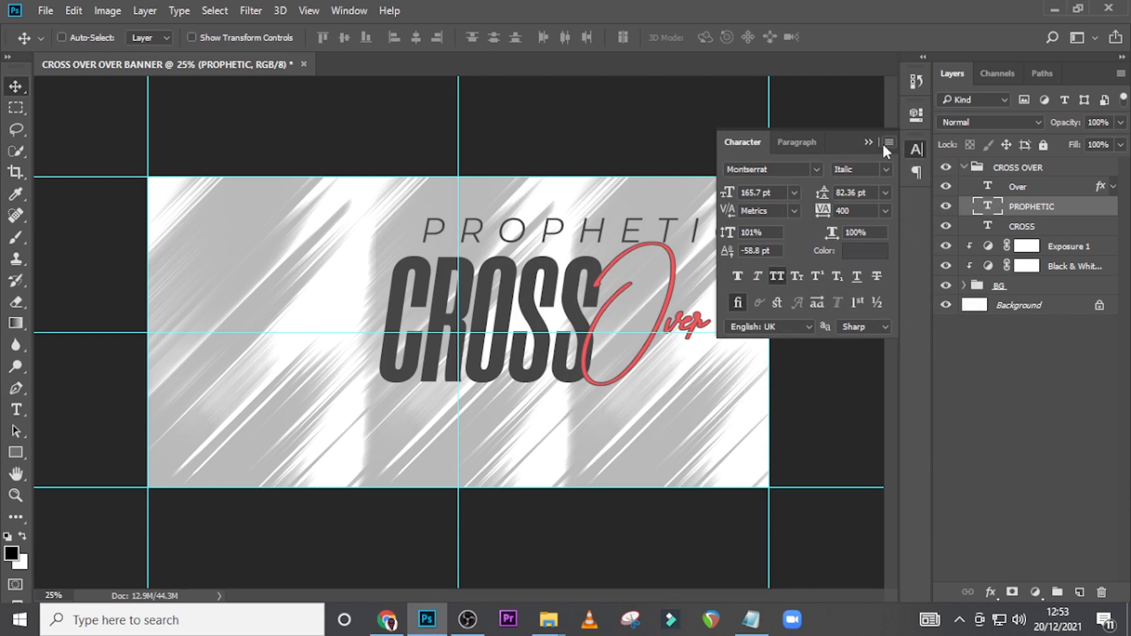
{"action": "left_click", "coordinate": [869, 143]}
- Move the PROPHETIC text left over CROSS and scale it proportionally to about 63%, matching the width of CROSS
{"action": "key", "text": "v"}
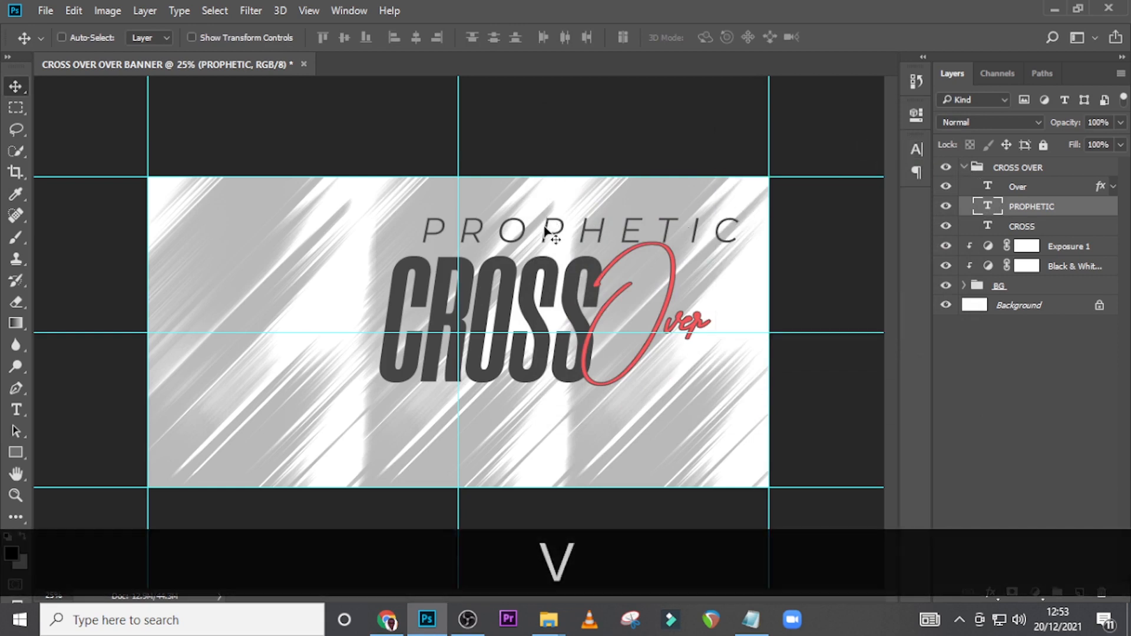
{"action": "left_click_drag", "start_coordinate": [545, 229], "coordinate": [515, 229]}
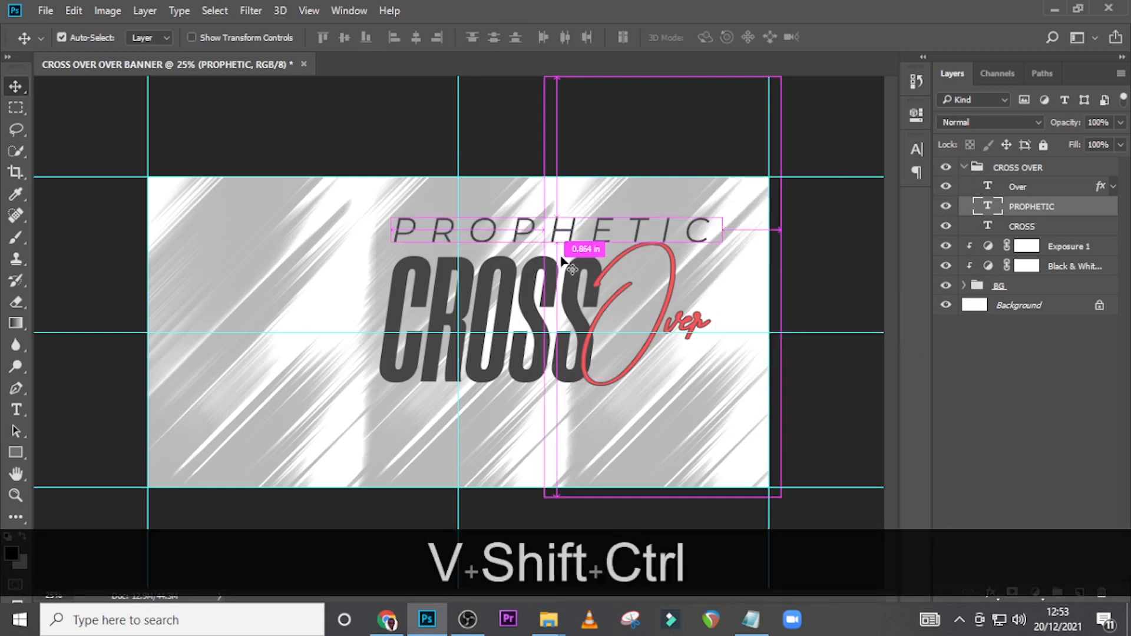
{"action": "key", "text": "ctrl+t"}
{"action": "key", "text": "shift"}
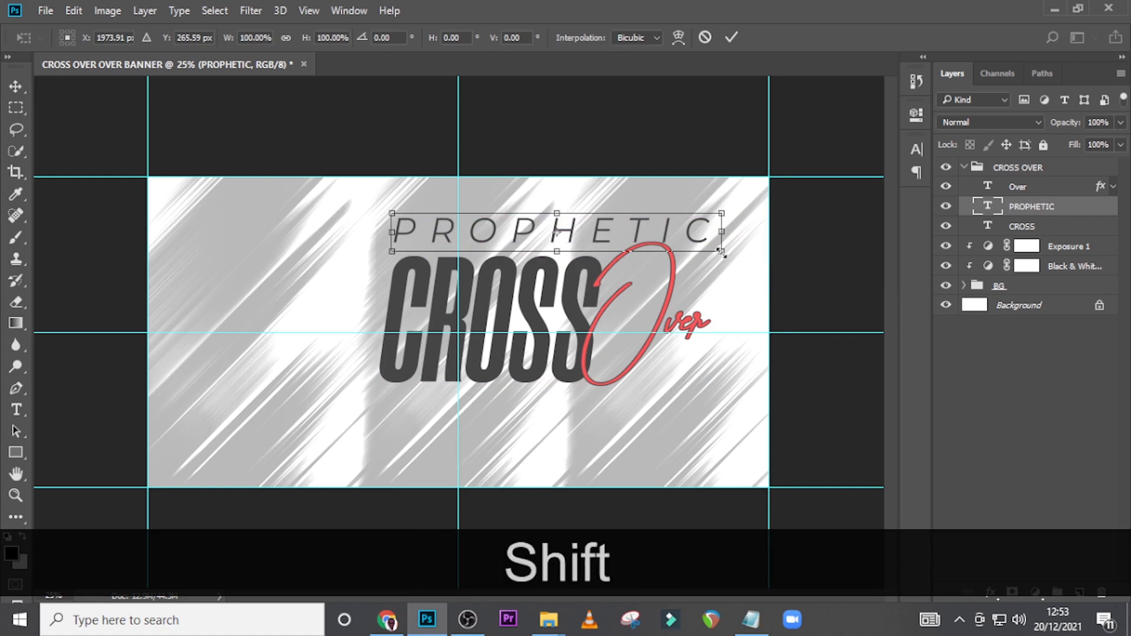
{"action": "left_click_drag", "start_coordinate": [721, 251], "coordinate": [602, 227]}
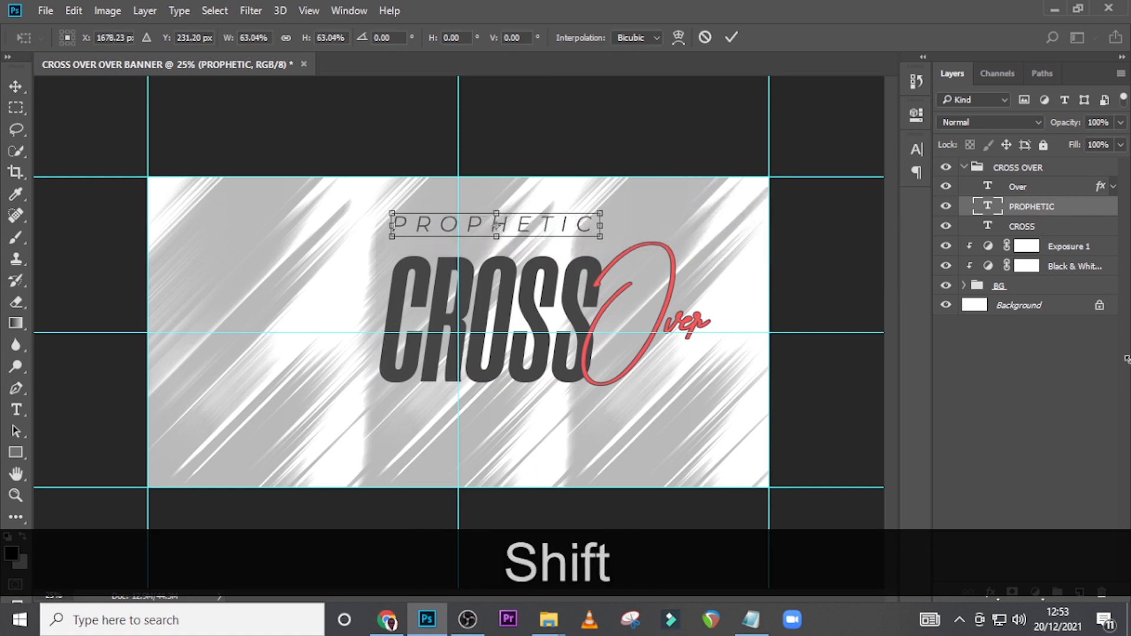
{"action": "key", "text": "shift+Return"}
- Nudge the PROPHETIC text down and slightly right so it sits just above the word CROSS
{"action": "key", "text": "v"}
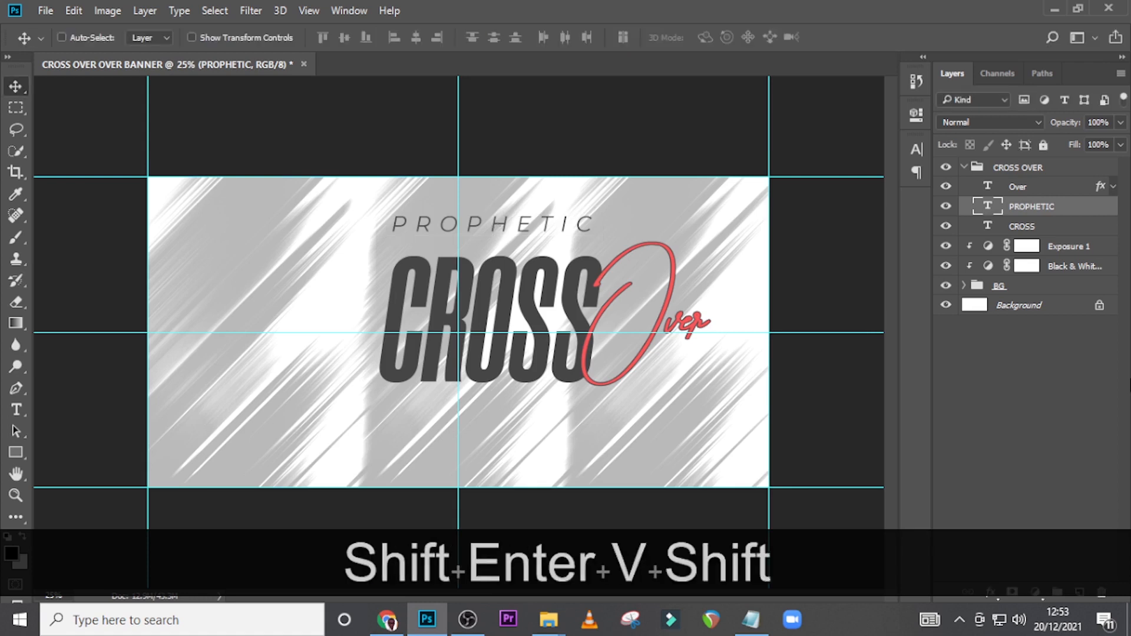
{"action": "key", "text": "shift+Down"}
{"action": "key", "text": "shift+Down"}
{"action": "key", "text": "shift+Down"}
{"action": "key", "text": "shift+Down"}
{"action": "key", "text": "shift+Down"}
{"action": "key", "text": "shift+Down"}
{"action": "key", "text": "shift+Down"}
{"action": "key", "text": "shift+Down"}
{"action": "key", "text": "shift+Down"}
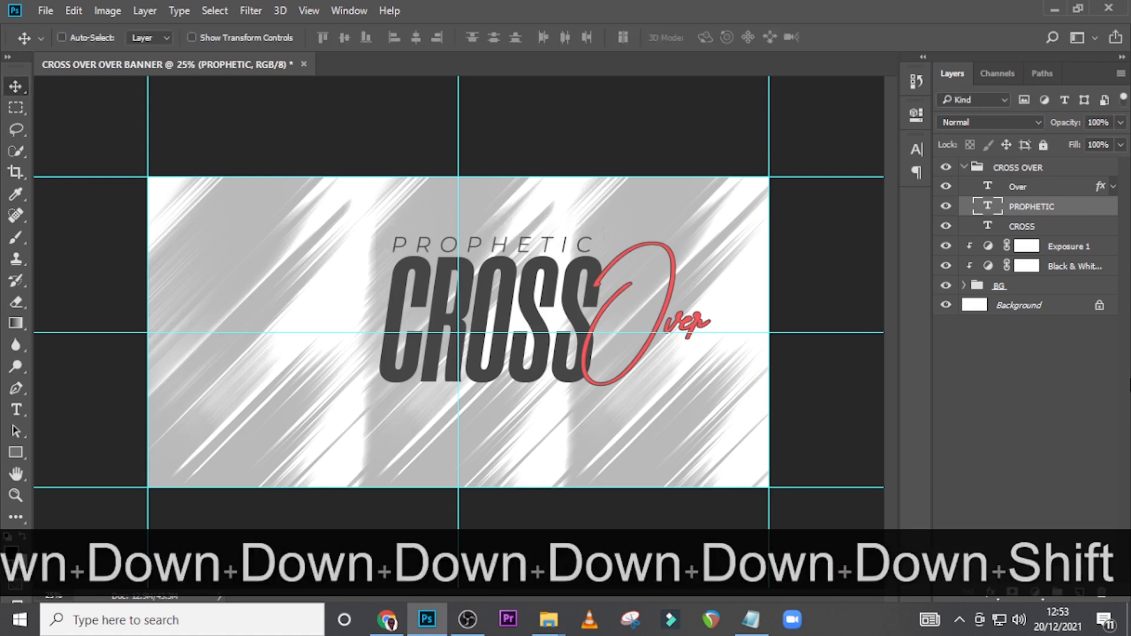
{"action": "key", "text": "shift+Up"}
{"action": "key", "text": "shift+Up"}
{"action": "key", "text": "shift+Right"}
{"action": "key", "text": "shift+Right"}
{"action": "key", "text": "shift+Right"}
{"action": "key", "text": "shift+Right"}
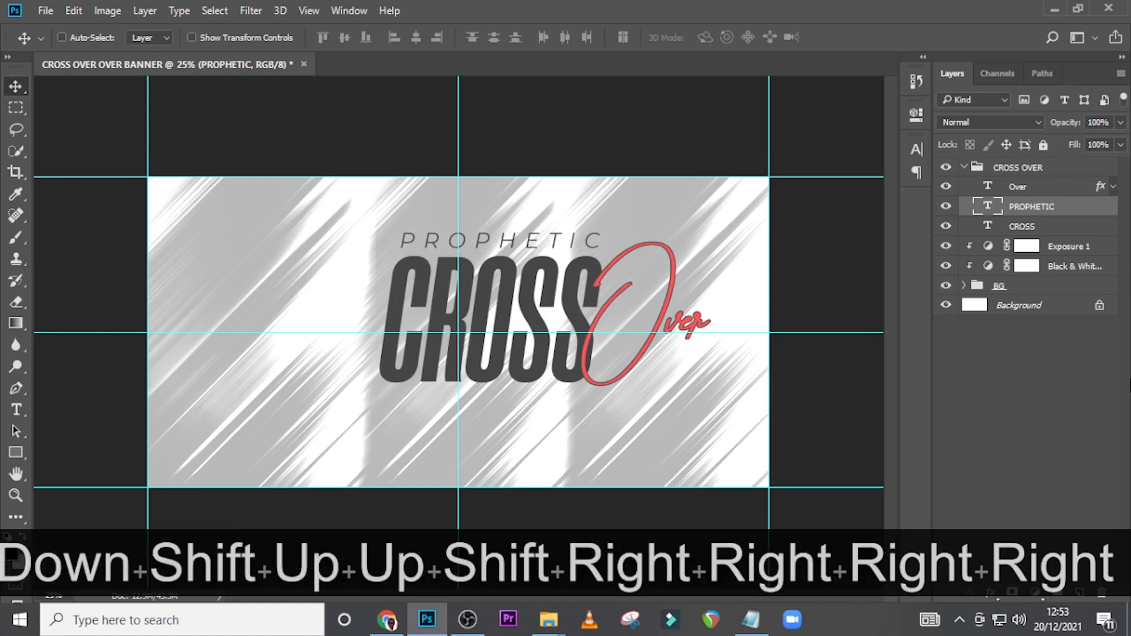
{"action": "key", "text": "shift+Left"}
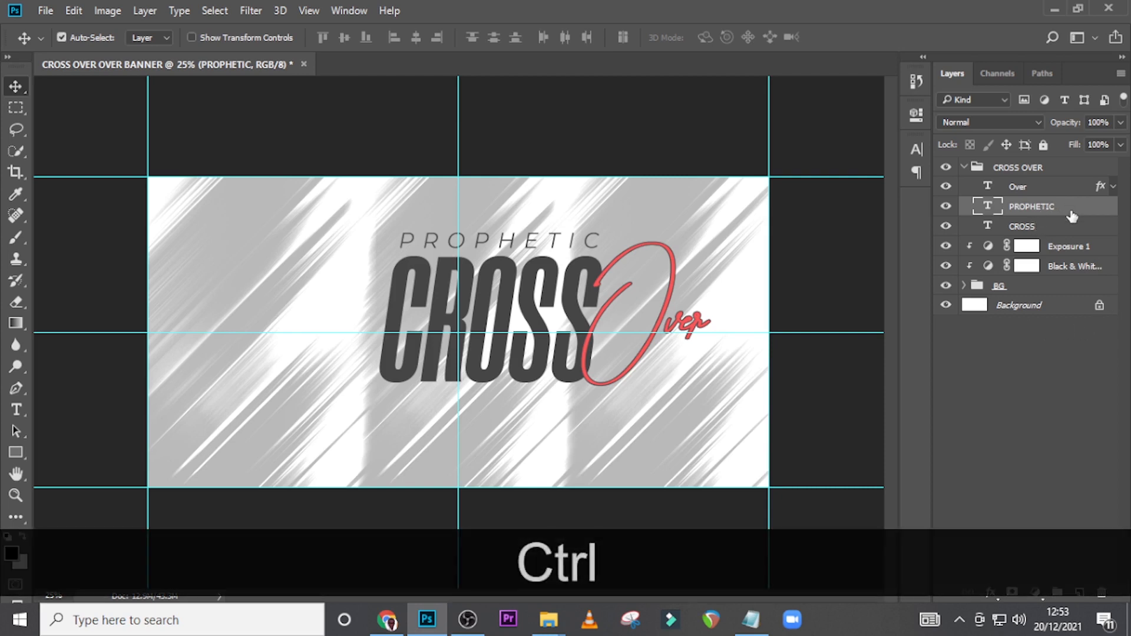
- Duplicate the PROPHETIC text layer and convert the lower original to a smart object
{"action": "key", "text": "ctrl+j"}
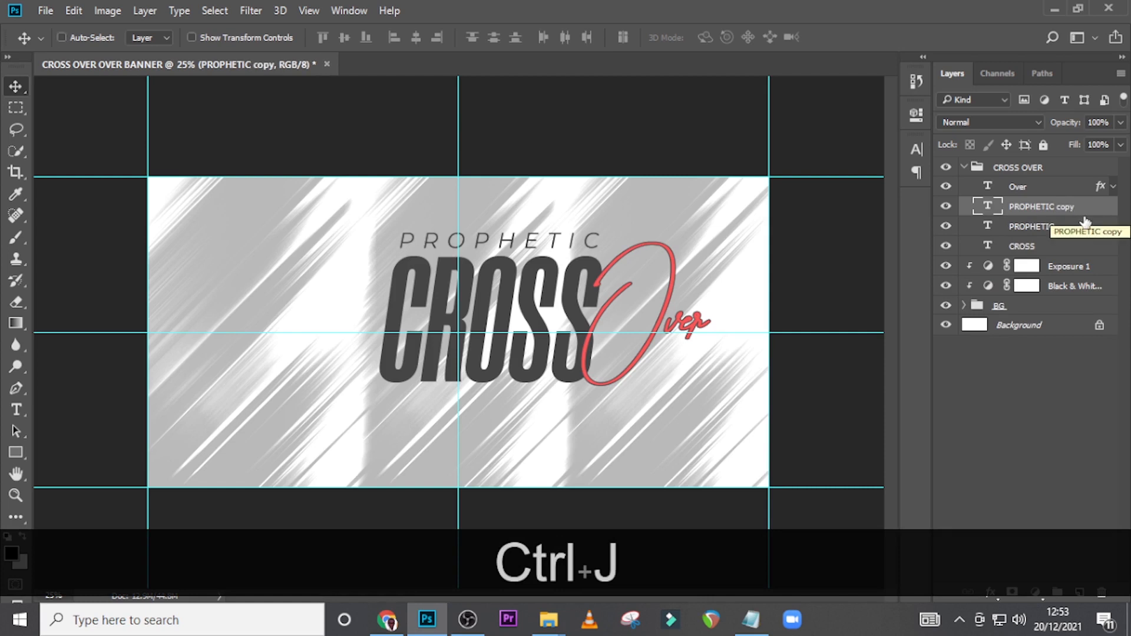
{"action": "left_click", "coordinate": [1086, 234]}
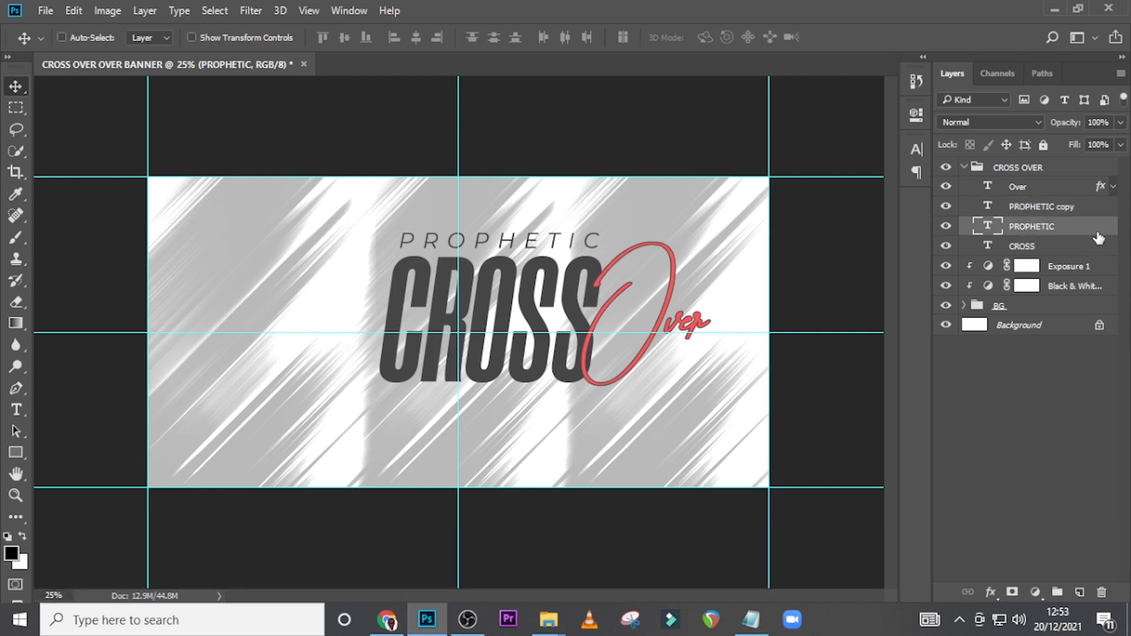
{"action": "right_click", "coordinate": [1099, 236]}
{"action": "left_click", "coordinate": [825, 273]}
- Apply a Motion Blur to the PROPHETIC smart object with an angle of 0° and a distance of 64 pixels
{"action": "left_click", "coordinate": [250, 11]}
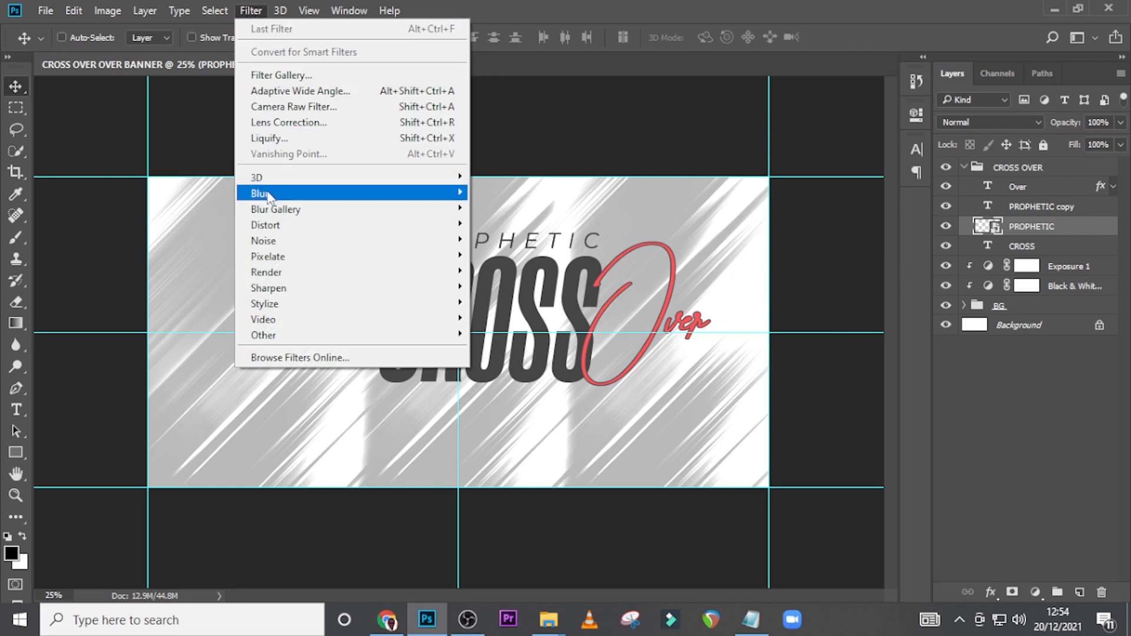
{"action": "mouse_move", "coordinate": [269, 197]}
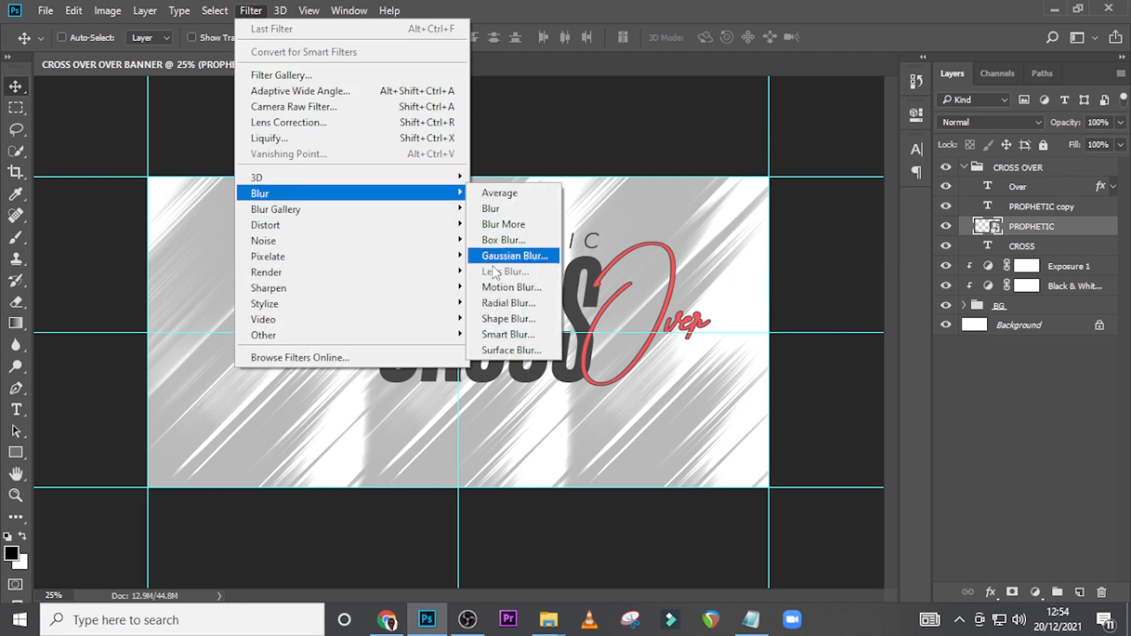
{"action": "left_click", "coordinate": [507, 287]}
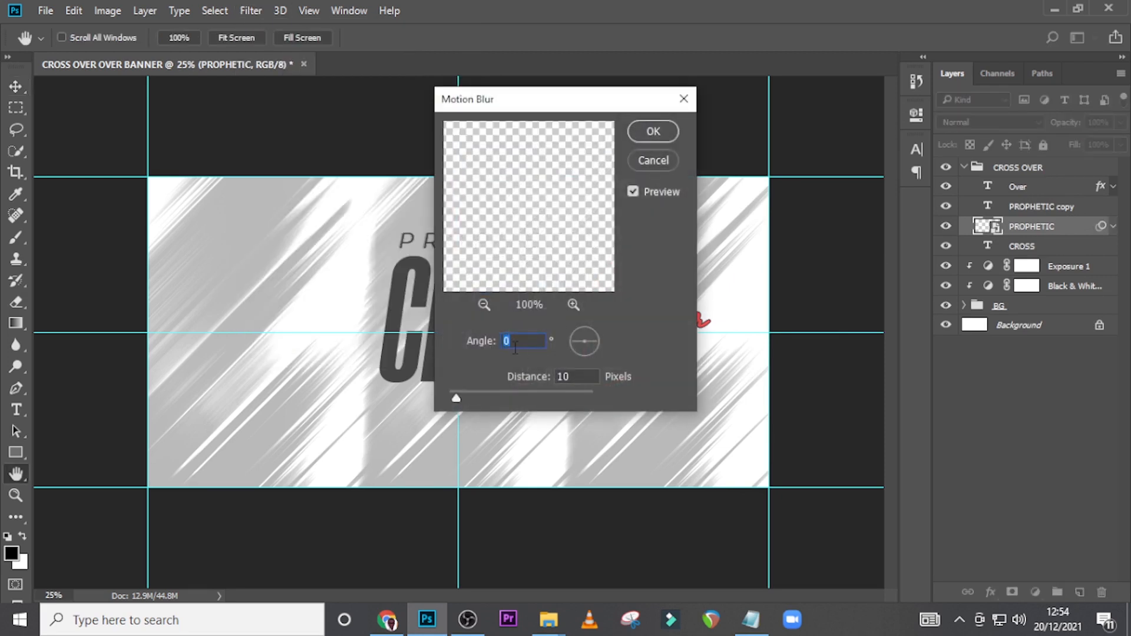
{"action": "key", "text": "Tab"}
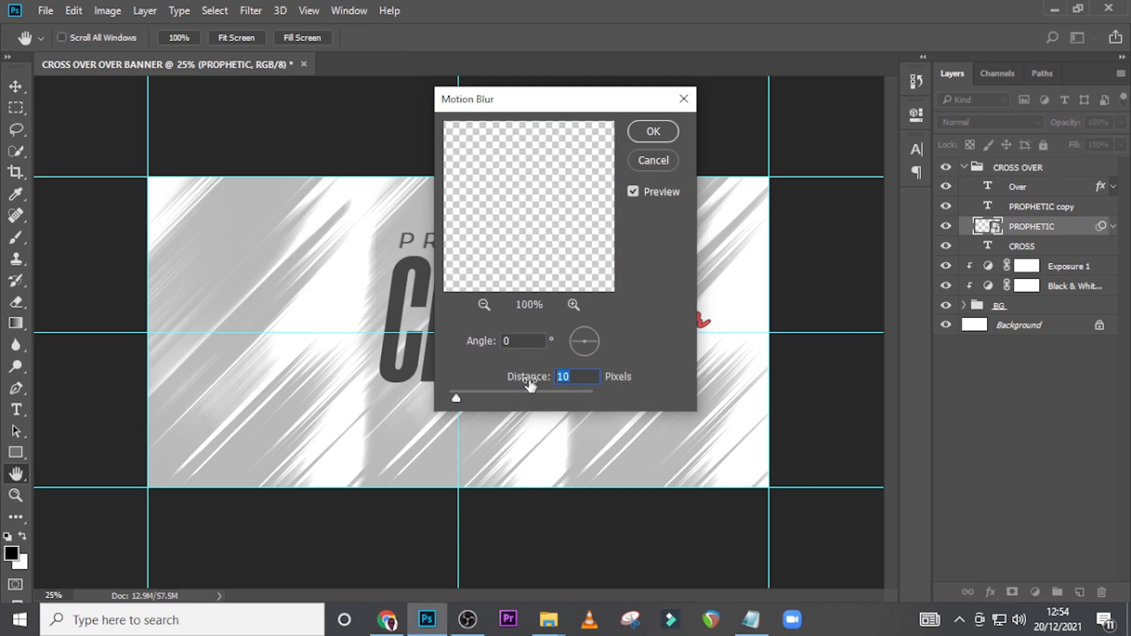
{"action": "type", "text": "64"}
{"action": "left_click", "coordinate": [651, 131]}
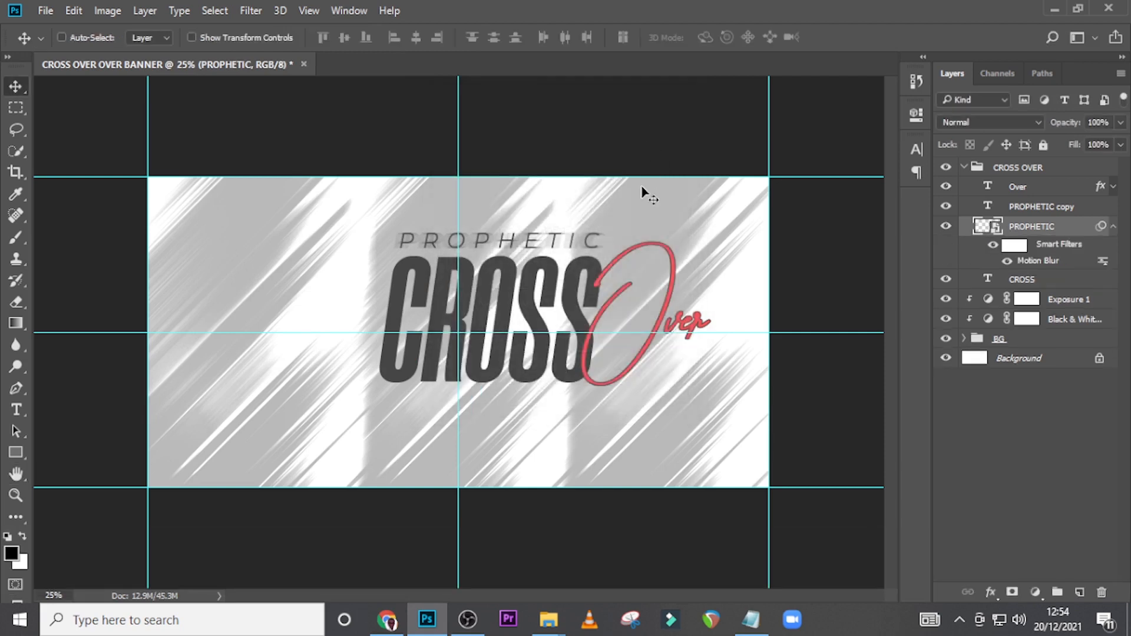
- Collapse the blurred PROPHETIC layer's smart filter list and add a layer mask to the layer
{"action": "key", "text": "ctrl+equal"}
{"action": "key", "text": "ctrl+equal"}
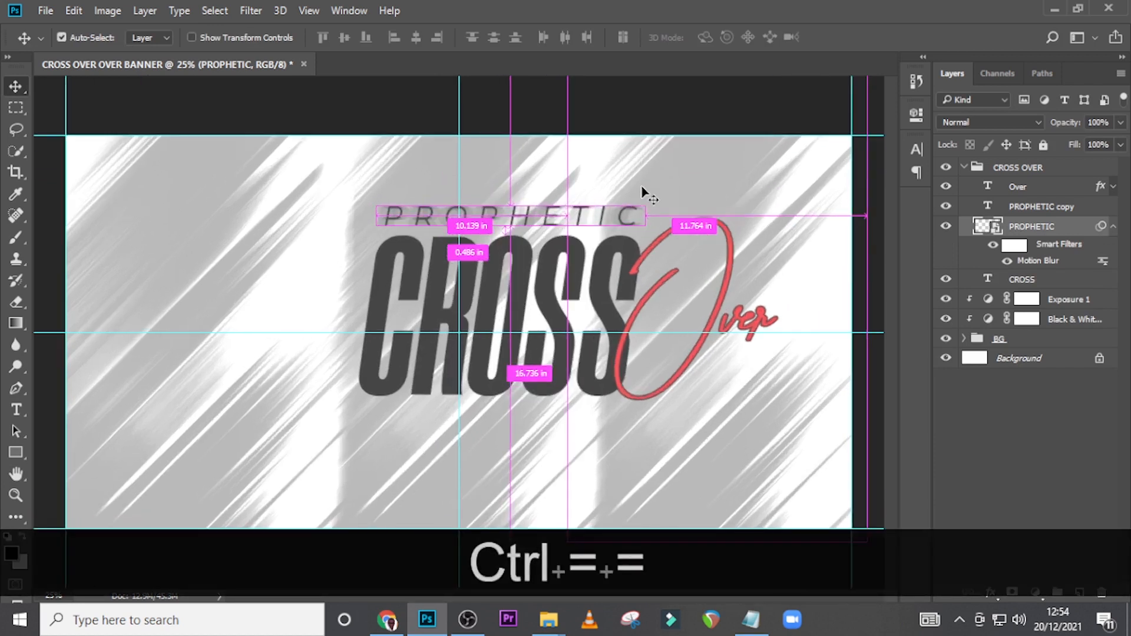
{"action": "key", "text": "ctrl+equal"}
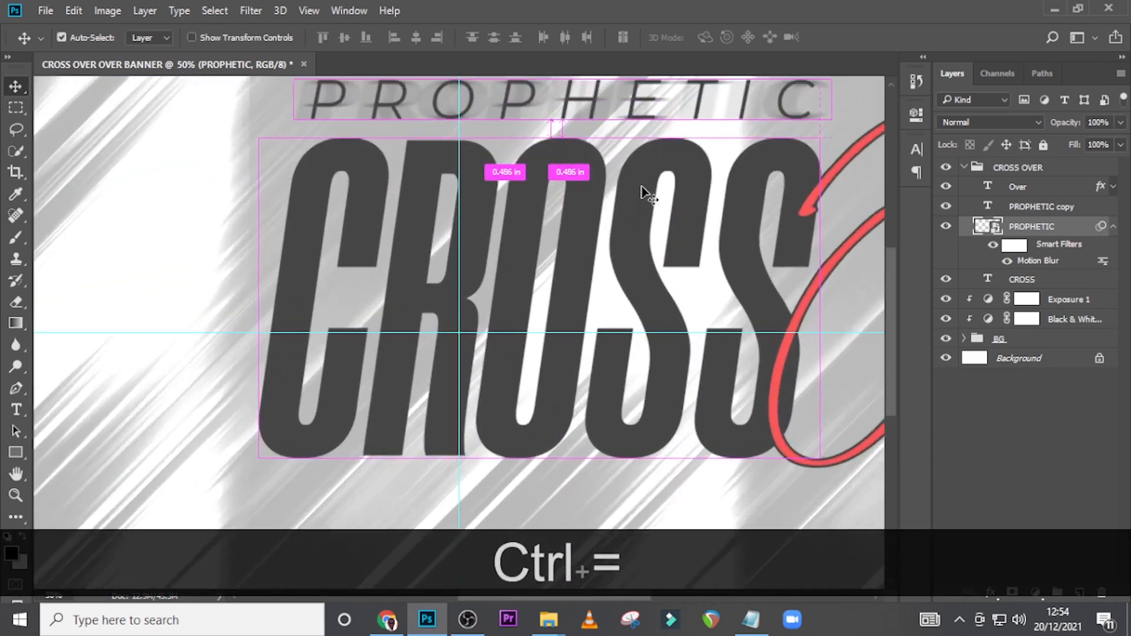
{"action": "key", "text": "ctrl+equal"}
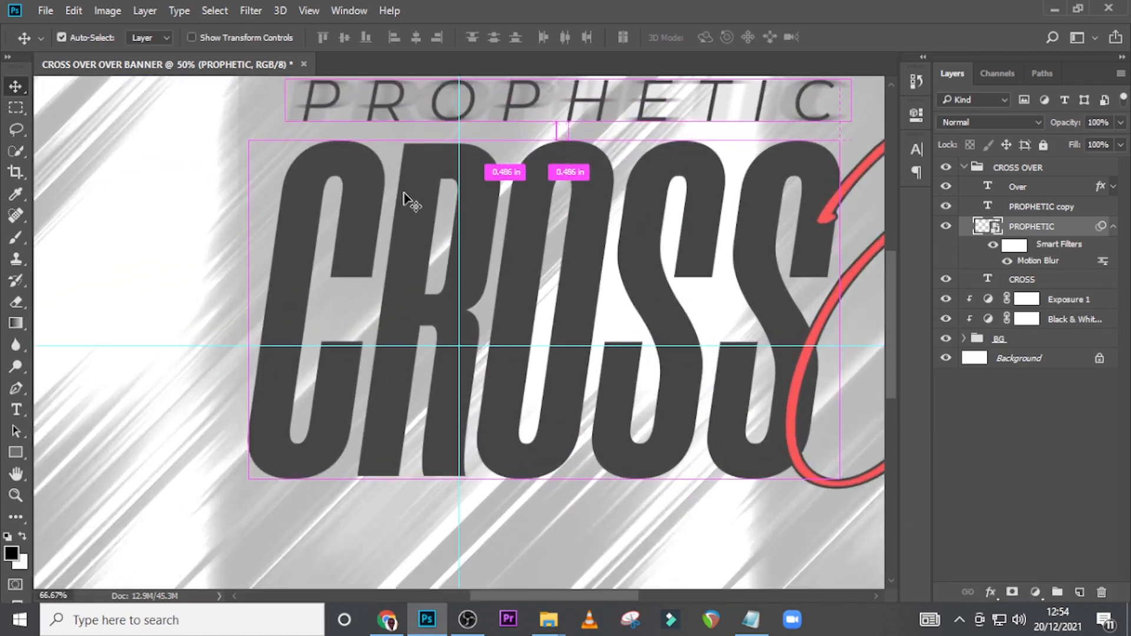
{"action": "scroll", "coordinate": [436, 202], "scroll_direction": "up", "scroll_amount": 7}
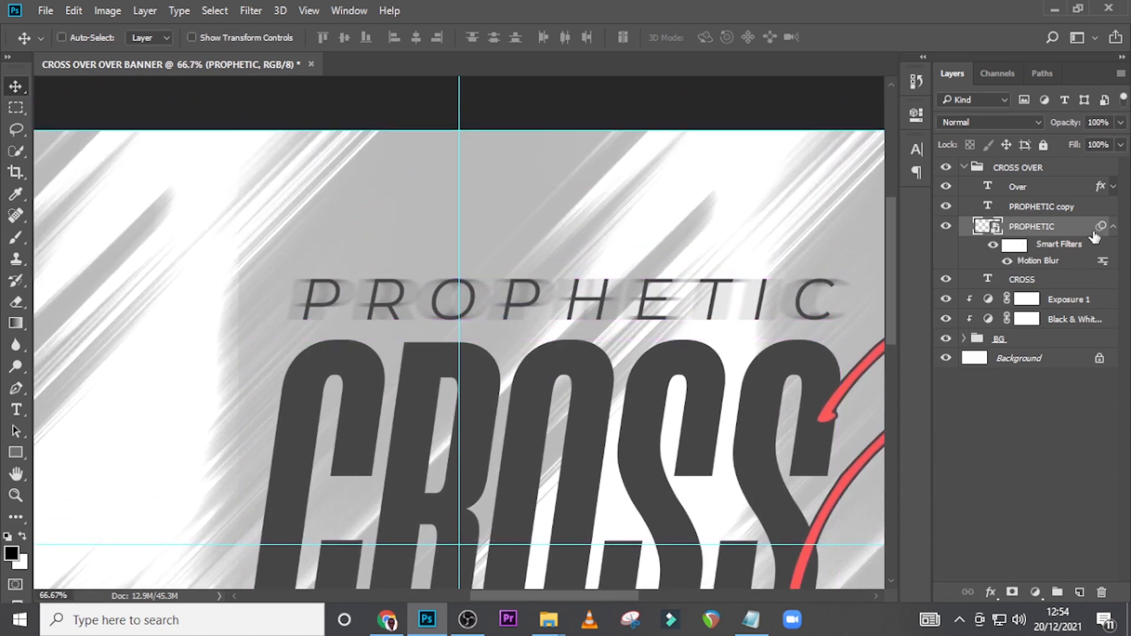
{"action": "left_click", "coordinate": [1113, 226]}
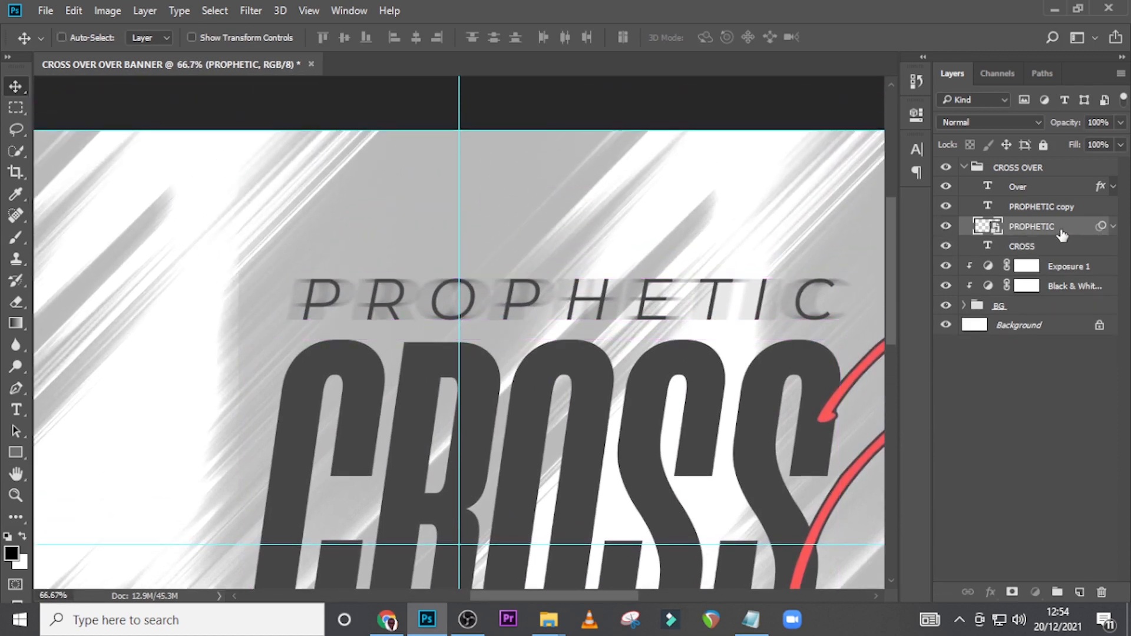
{"action": "left_click", "coordinate": [1012, 590]}
- Paint black on the blurred PROPHETIC layer's mask with a soft 30 px brush to hide parts of the blur around the letters
{"action": "key", "text": "b"}
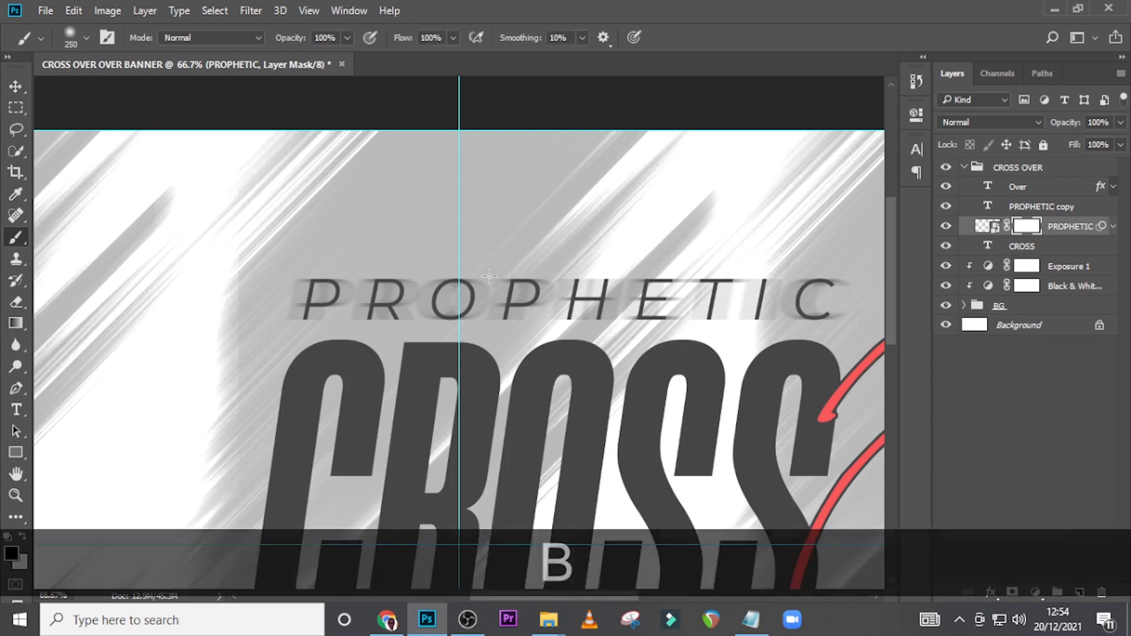
{"action": "key", "text": "Caps_Lock"}
{"action": "key", "text": "bracketleft"}
{"action": "key", "text": "bracketleft"}
{"action": "key", "text": "bracketleft"}
{"action": "key", "text": "bracketleft"}
{"action": "key", "text": "bracketleft"}
{"action": "key", "text": "bracketleft"}
{"action": "key", "text": "bracketleft"}
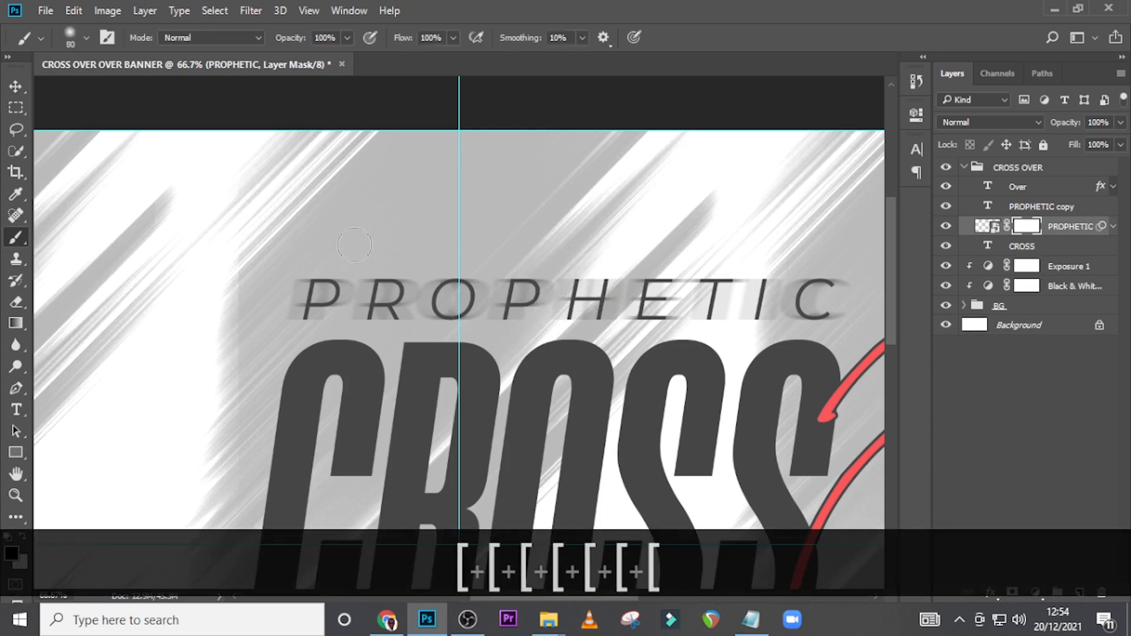
{"action": "key", "text": "bracketleft"}
{"action": "key", "text": "bracketleft"}
{"action": "key", "text": "bracketleft"}
{"action": "key", "text": "bracketleft"}
{"action": "key", "text": "bracketleft"}
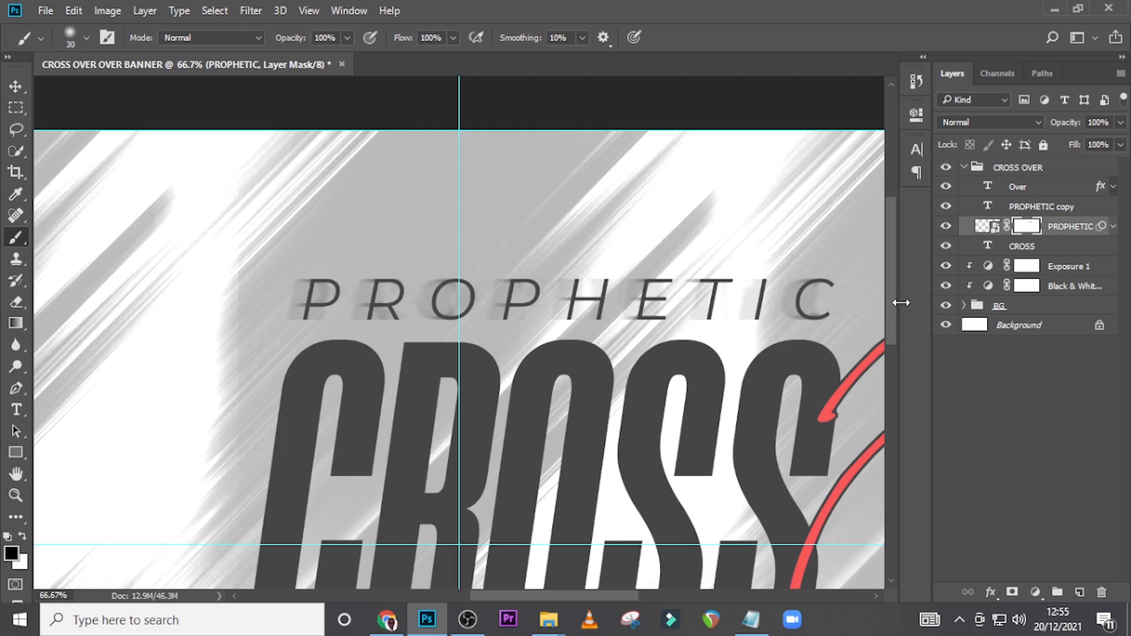
{"action": "key", "text": "ctrl+0"}
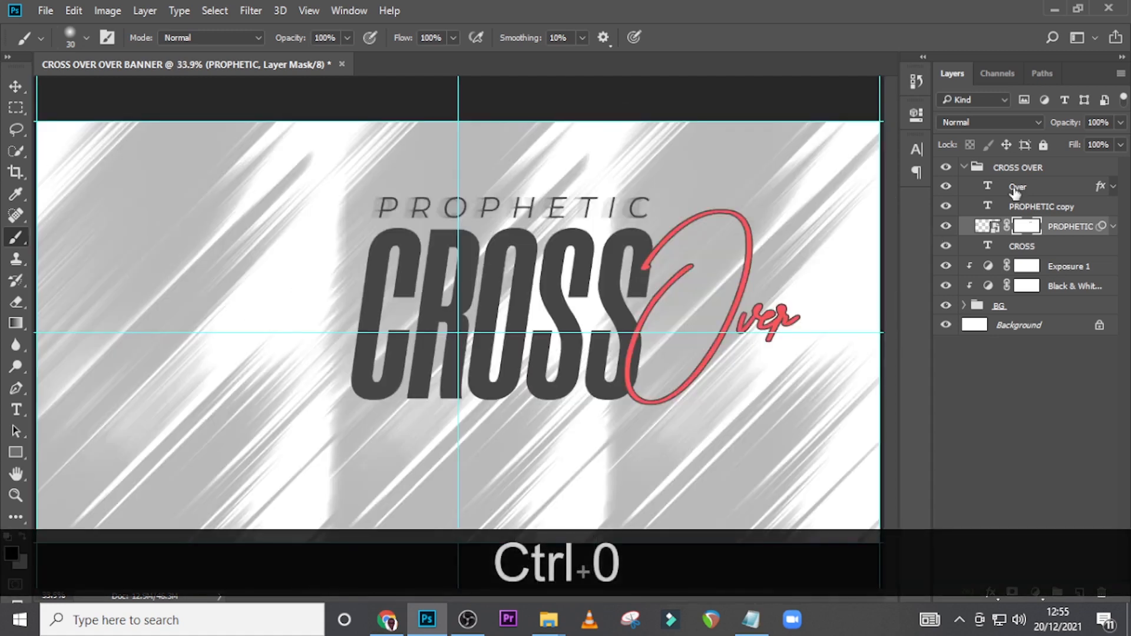
- Collapse the CROSS OVER layer group and select it
{"action": "left_click", "coordinate": [1113, 227]}
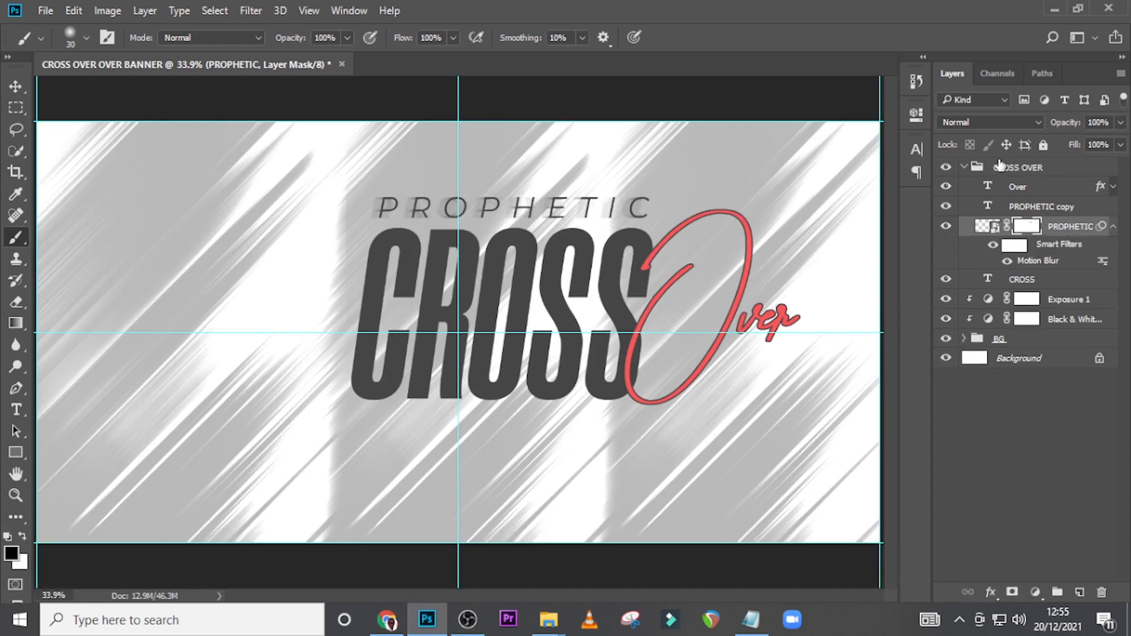
{"action": "left_click", "coordinate": [964, 167]}
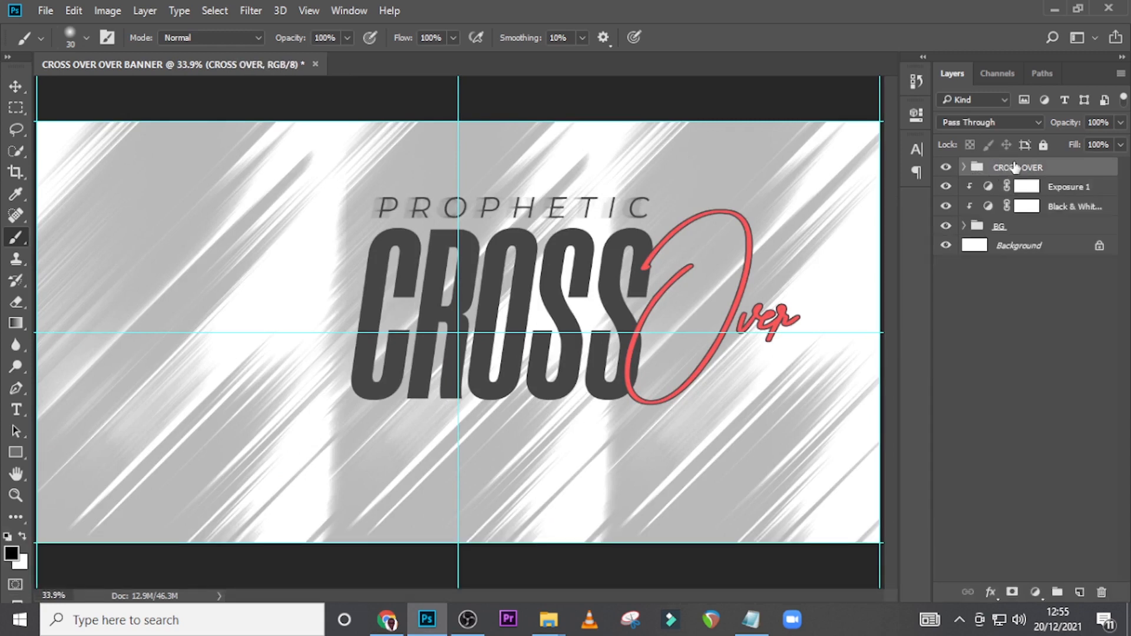
{"action": "key", "text": "ctrl+0"}
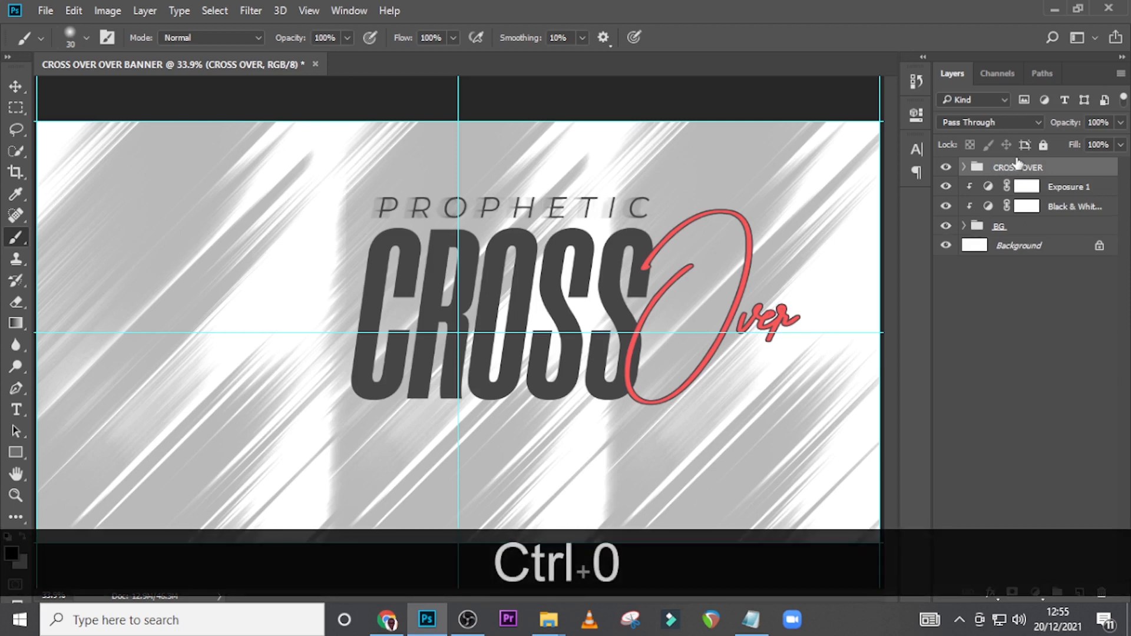
{"action": "key", "text": "ctrl+minus"}
{"action": "key", "text": "ctrl+minus"}
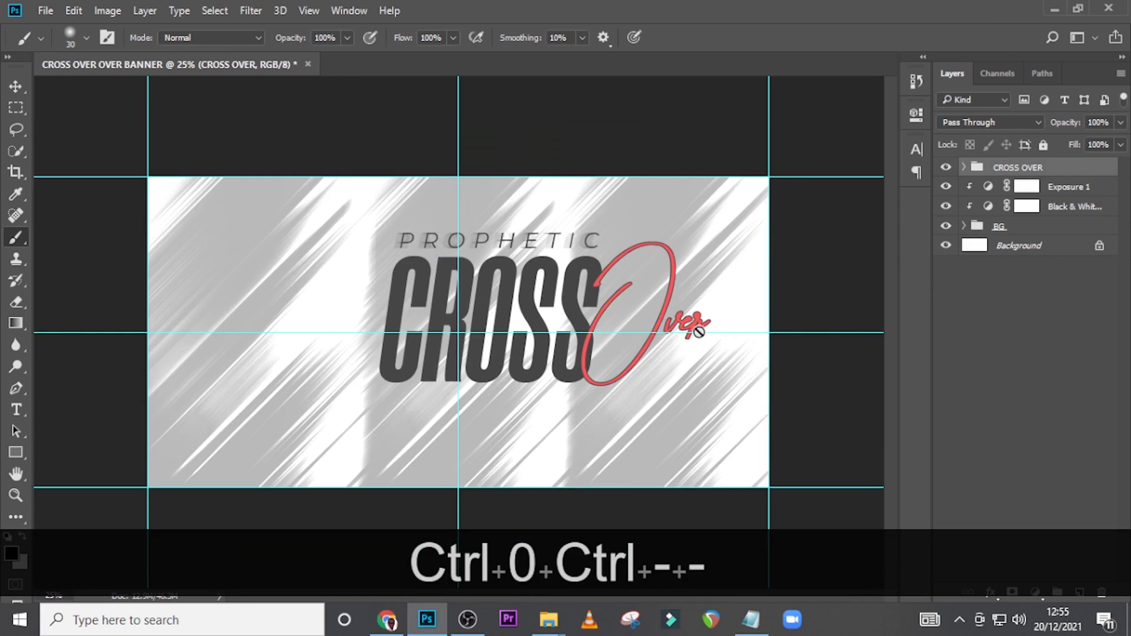
- Switch to the DONE folder in File Explorer and place the alarm clock PNG into the banner
{"action": "left_click", "coordinate": [552, 624]}
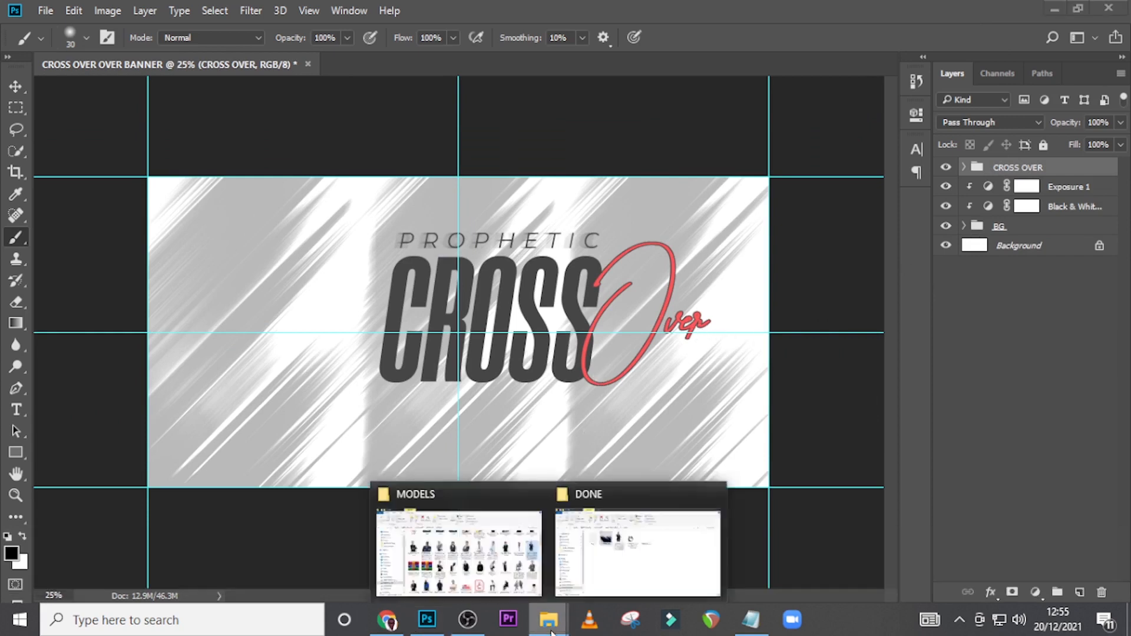
{"action": "left_click", "coordinate": [631, 541]}
{"action": "left_click", "coordinate": [502, 214]}
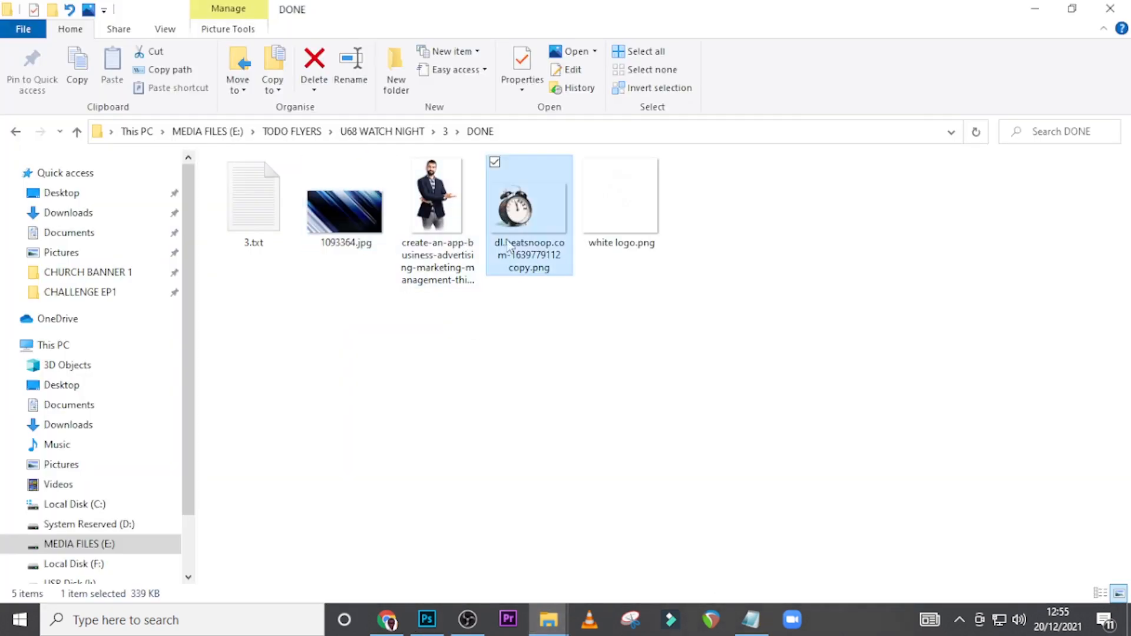
{"action": "left_click_drag", "start_coordinate": [521, 283], "coordinate": [565, 401]}
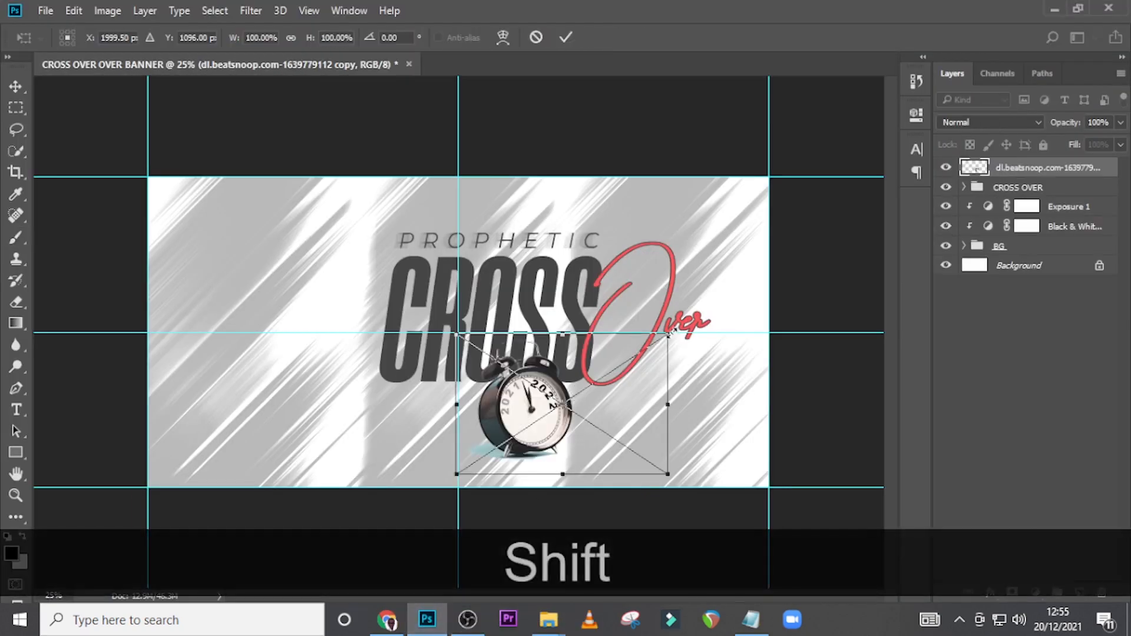
- Scale the clock up to more than twice its size, position it over the word Over, and commit the placement
{"action": "left_click_drag", "start_coordinate": [668, 334], "coordinate": [863, 105]}
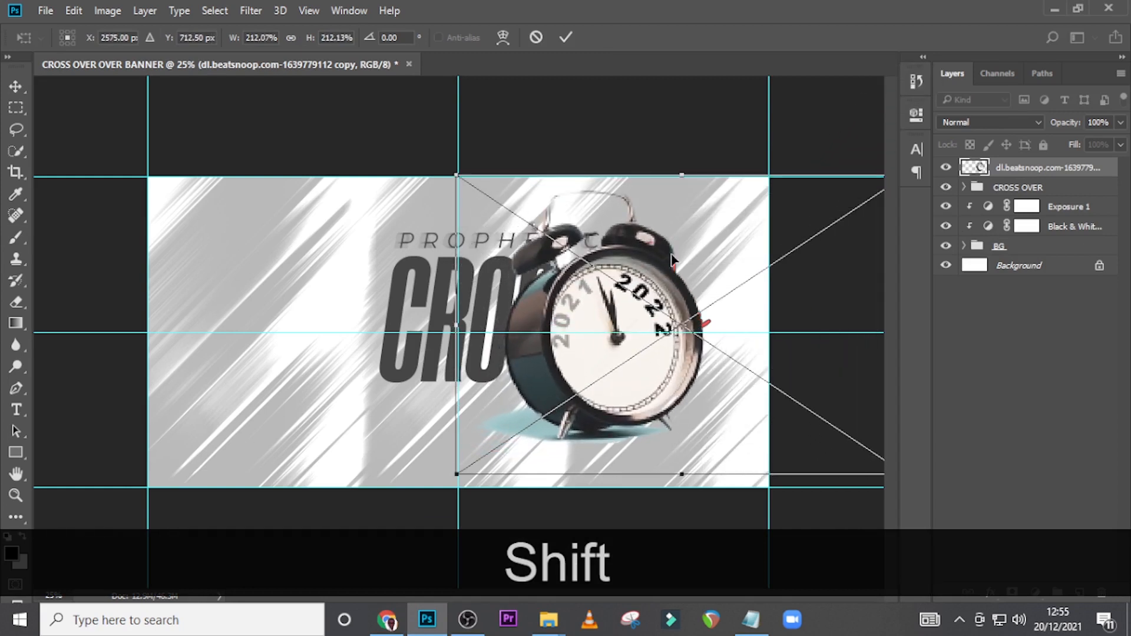
{"action": "left_click_drag", "start_coordinate": [552, 253], "coordinate": [557, 214]}
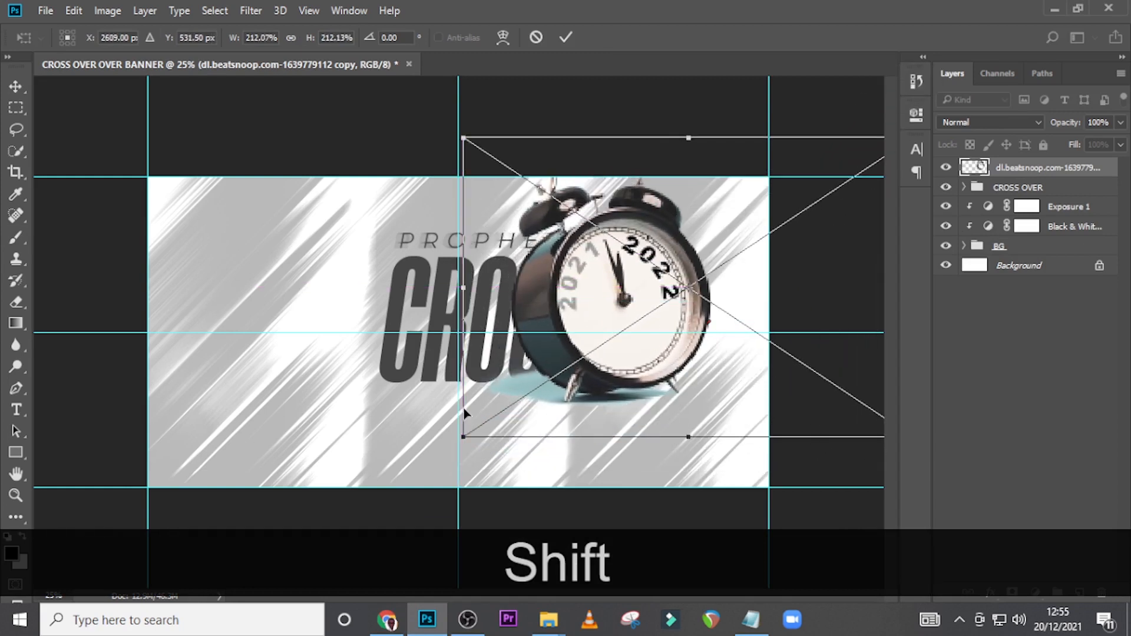
{"action": "left_click_drag", "start_coordinate": [464, 437], "coordinate": [442, 451]}
{"action": "left_click_drag", "start_coordinate": [569, 420], "coordinate": [595, 392]}
{"action": "key", "text": "shift+Return"}
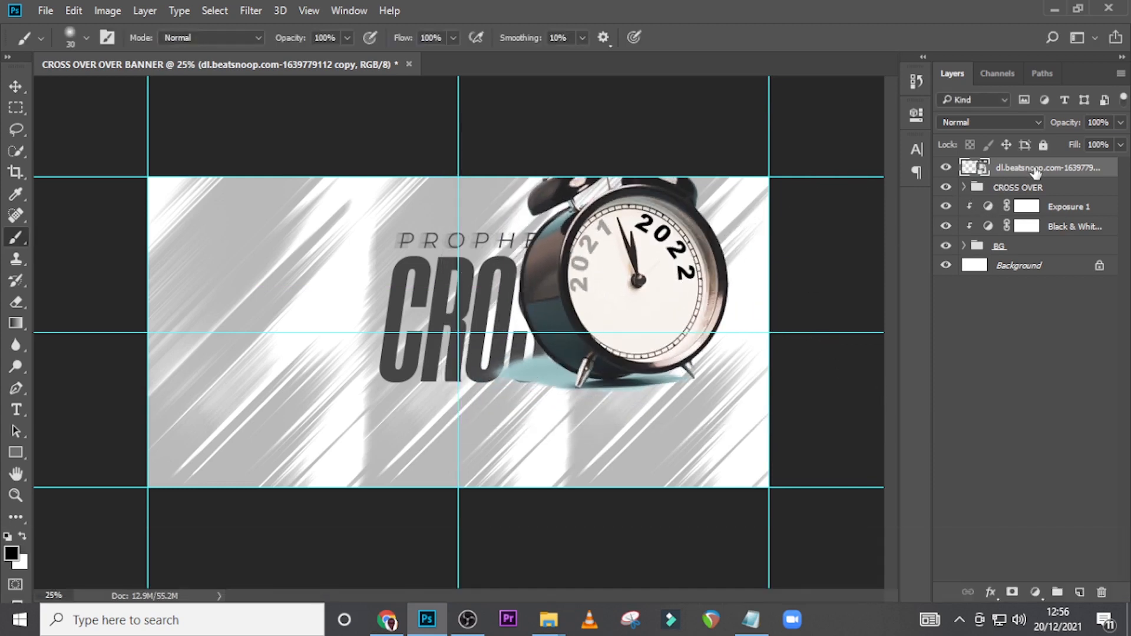
- Move the clock layer beneath the CROSS OVER group and nudge the clock slightly right
{"action": "left_click_drag", "start_coordinate": [1026, 181], "coordinate": [1026, 202]}
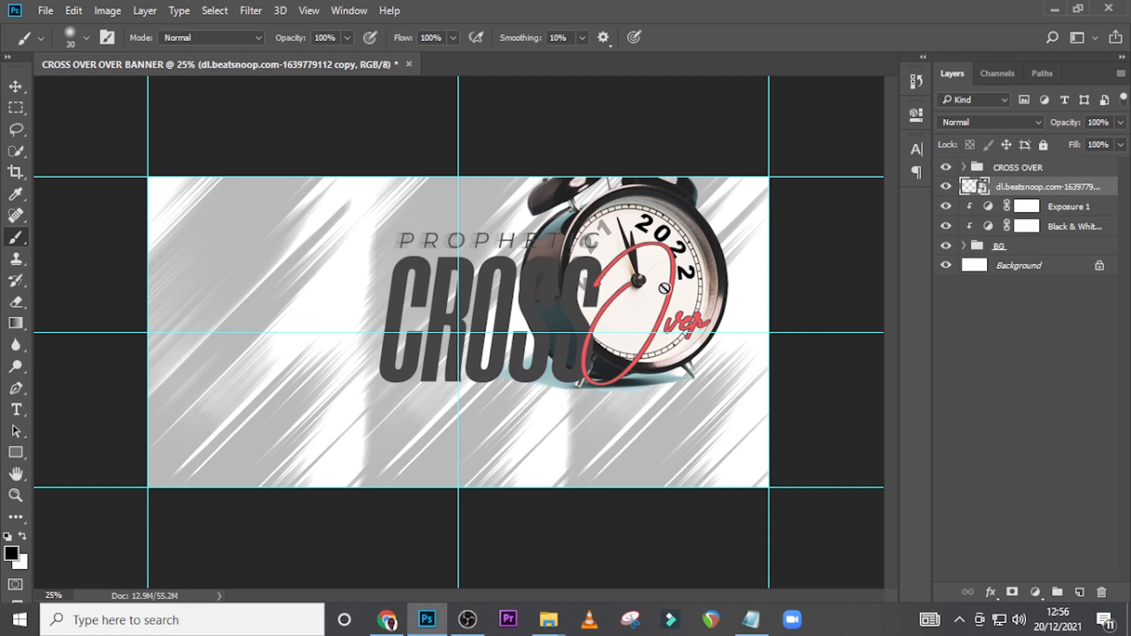
{"action": "key", "text": "shift+Right"}
{"action": "key", "text": "shift+Right"}
{"action": "key", "text": "shift+Right"}
{"action": "key", "text": "v"}
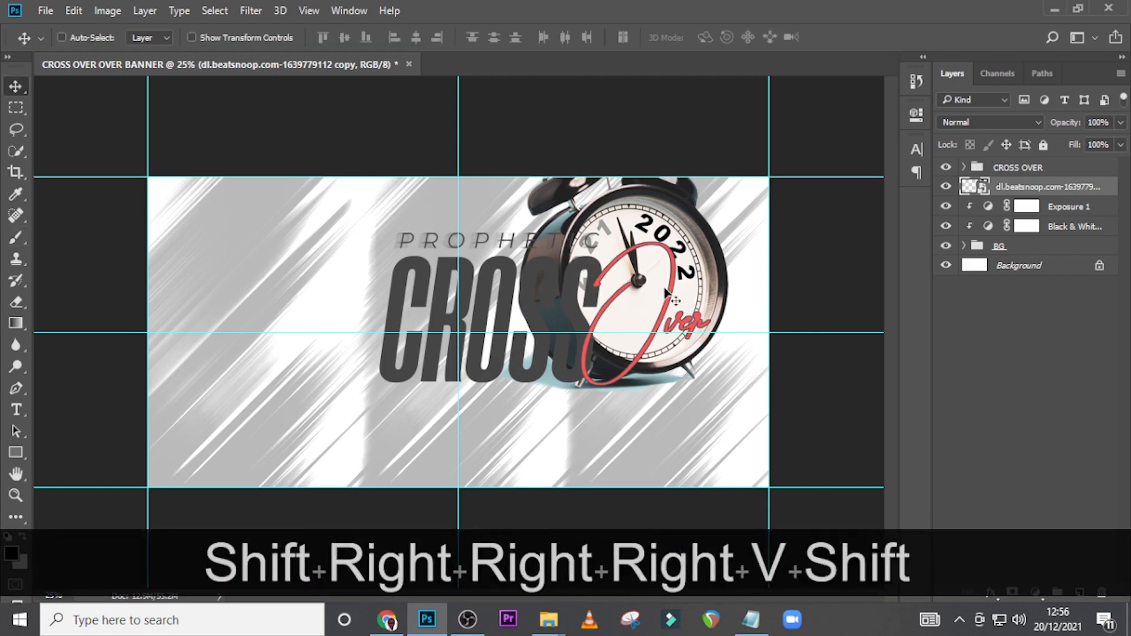
{"action": "key", "text": "shift+Right"}
{"action": "key", "text": "shift+Right"}
{"action": "key", "text": "shift+Right"}
{"action": "key", "text": "shift+Right"}
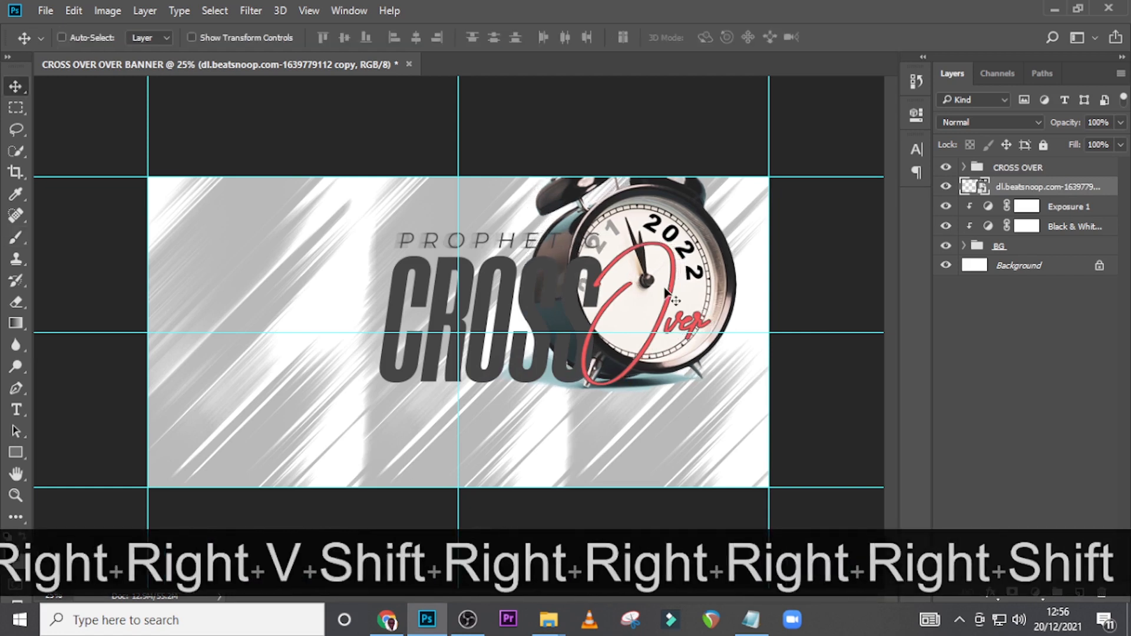
{"action": "key", "text": "shift"}
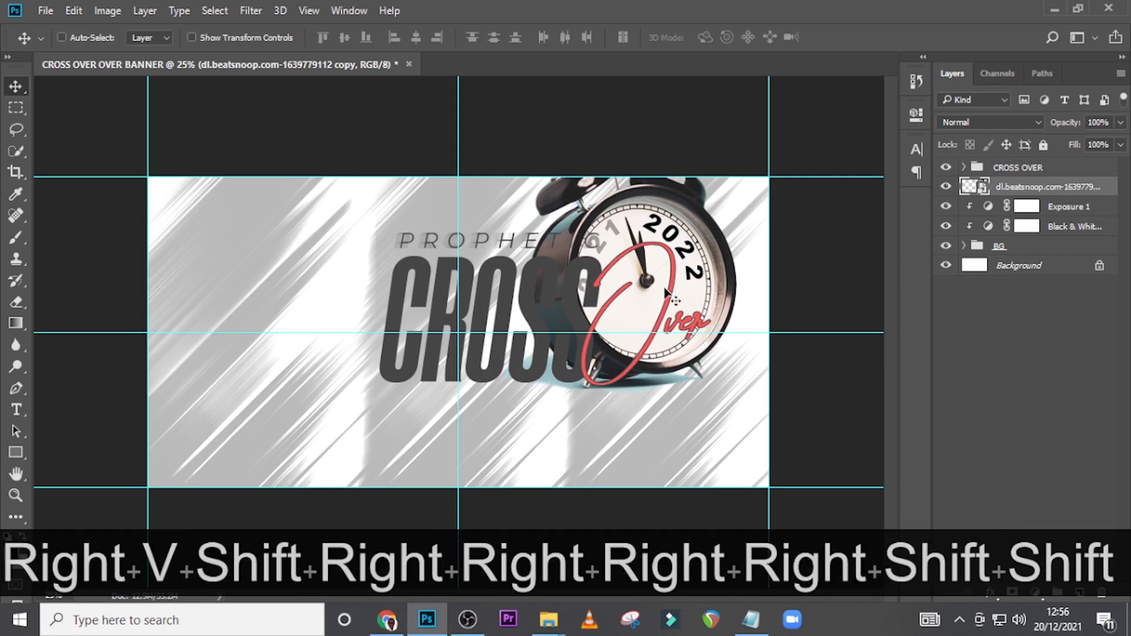
{"action": "key", "text": "Right"}
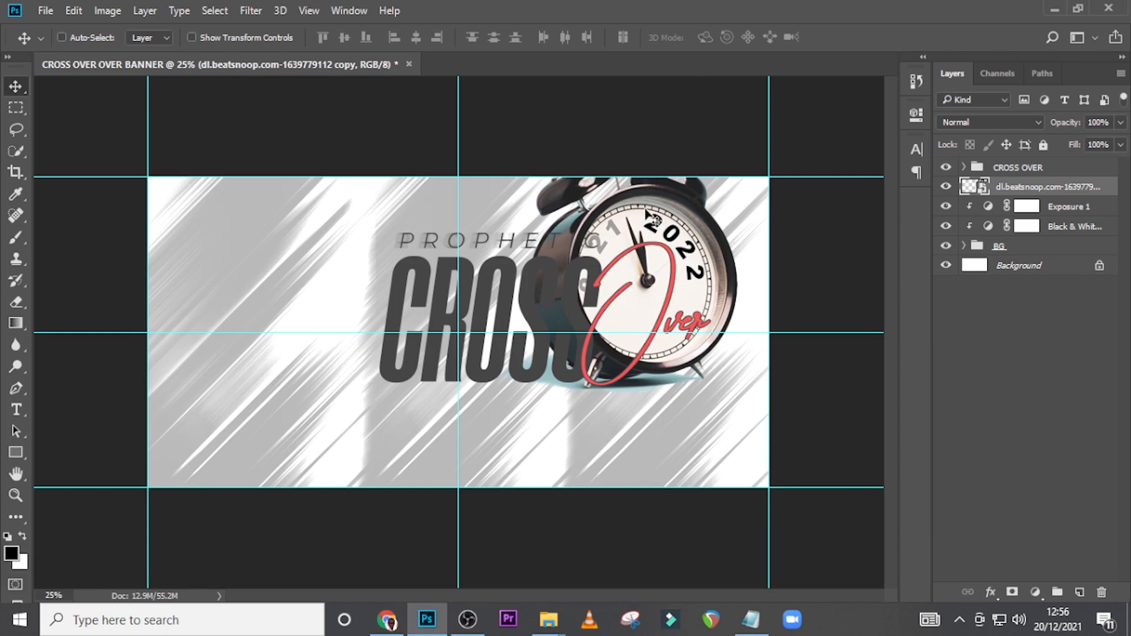
- Nudge the clock slightly down behind the title
{"action": "key", "text": "v"}
{"action": "key", "text": "Down"}
{"action": "key", "text": "Down"}
{"action": "key", "text": "Down"}
{"action": "key", "text": "Down"}
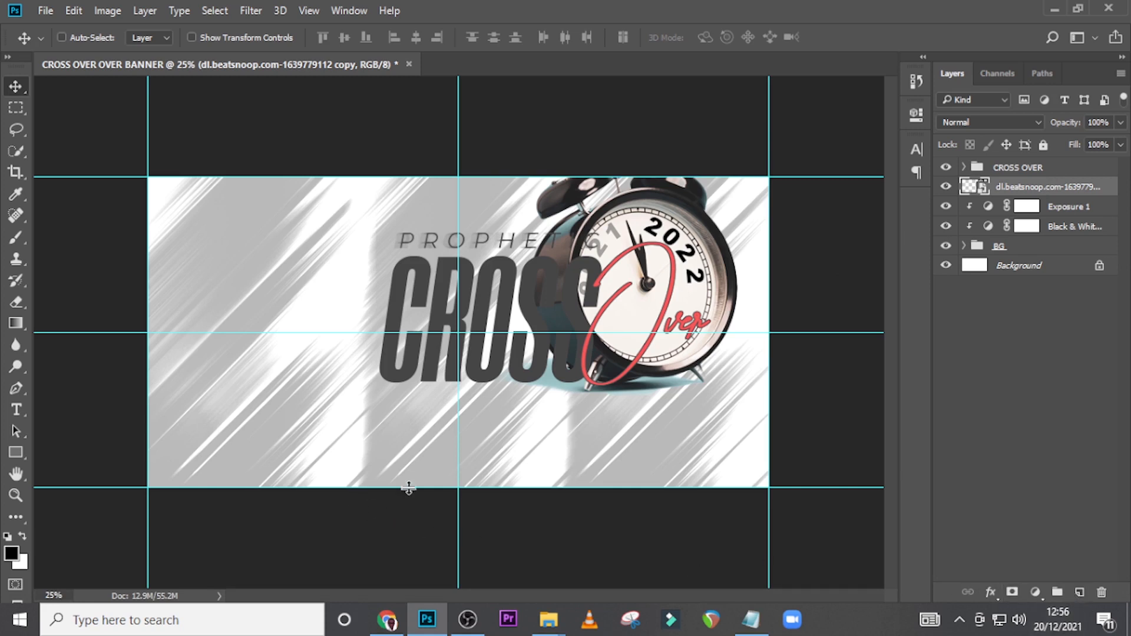
- Add a new layer beneath the clock layer and stamp one soft black 700 px brush dab beside the word CROSS
{"action": "left_click", "coordinate": [1080, 592]}
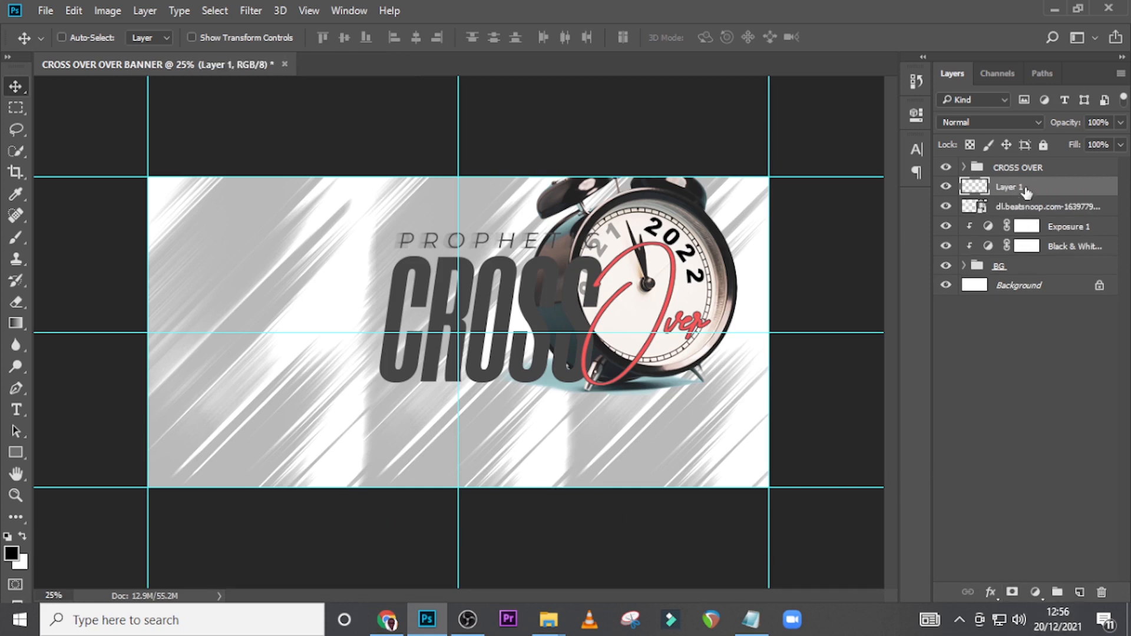
{"action": "left_click_drag", "start_coordinate": [1026, 191], "coordinate": [1024, 220]}
{"action": "key", "text": "b"}
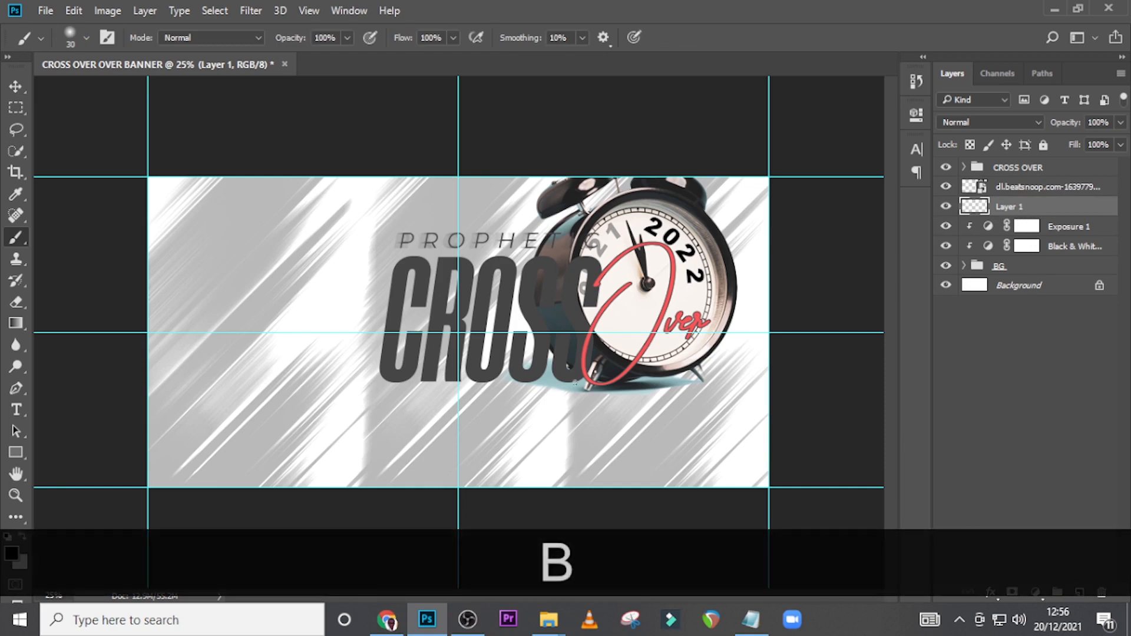
{"action": "key", "text": "bracketright"}
{"action": "key", "text": "bracketright"}
{"action": "key", "text": "bracketright"}
{"action": "key", "text": "bracketright"}
{"action": "key", "text": "bracketright"}
{"action": "key", "text": "bracketright"}
{"action": "key", "text": "bracketright"}
{"action": "key", "text": "bracketright"}
{"action": "key", "text": "bracketright"}
{"action": "key", "text": "bracketright"}
{"action": "key", "text": "bracketright"}
{"action": "key", "text": "bracketright"}
{"action": "key", "text": "bracketright"}
{"action": "key", "text": "bracketright"}
{"action": "key", "text": "bracketright"}
{"action": "key", "text": "bracketright"}
{"action": "key", "text": "bracketright"}
{"action": "key", "text": "bracketright"}
{"action": "key", "text": "bracketright"}
{"action": "key", "text": "bracketright"}
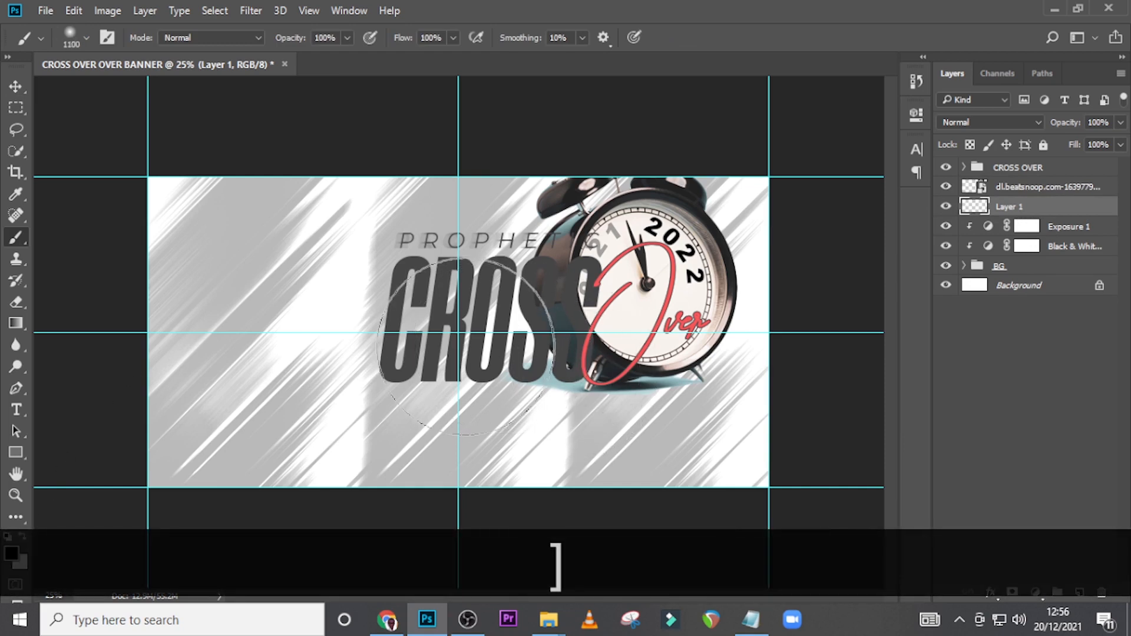
{"action": "key", "text": "bracketleft"}
{"action": "key", "text": "bracketleft"}
{"action": "key", "text": "bracketleft"}
{"action": "key", "text": "bracketleft"}
{"action": "left_click", "coordinate": [326, 364]}
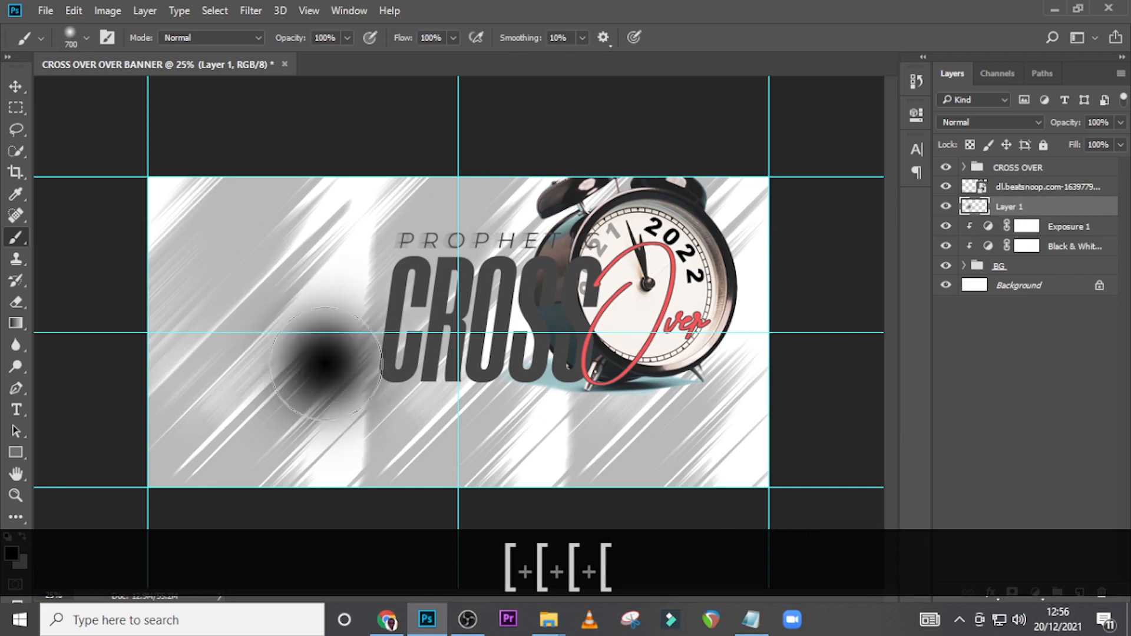
- Flatten the black dab vertically into a thin ellipse and move it under the clock's base as a shadow
{"action": "key", "text": "ctrl+t"}
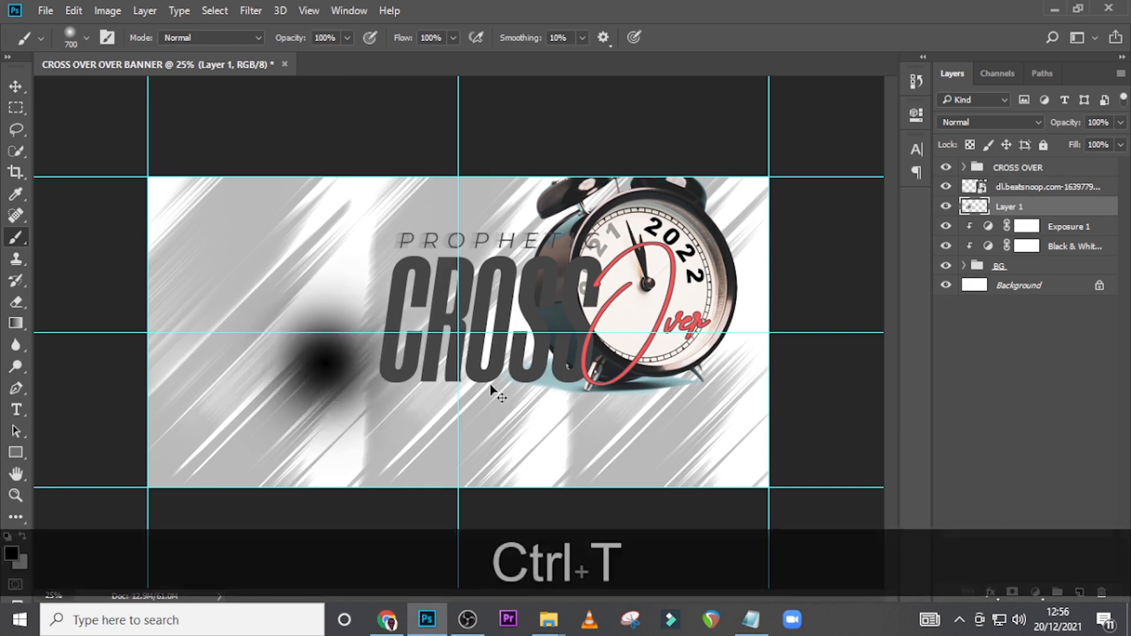
{"action": "left_click_drag", "start_coordinate": [327, 481], "coordinate": [326, 332]}
{"action": "mouse_move", "coordinate": [357, 292]}
{"action": "left_mouse_down"}
{"action": "mouse_move", "coordinate": [729, 380]}
{"action": "mouse_move", "coordinate": [664, 380]}
{"action": "left_mouse_up"}
{"action": "key", "text": "Return"}
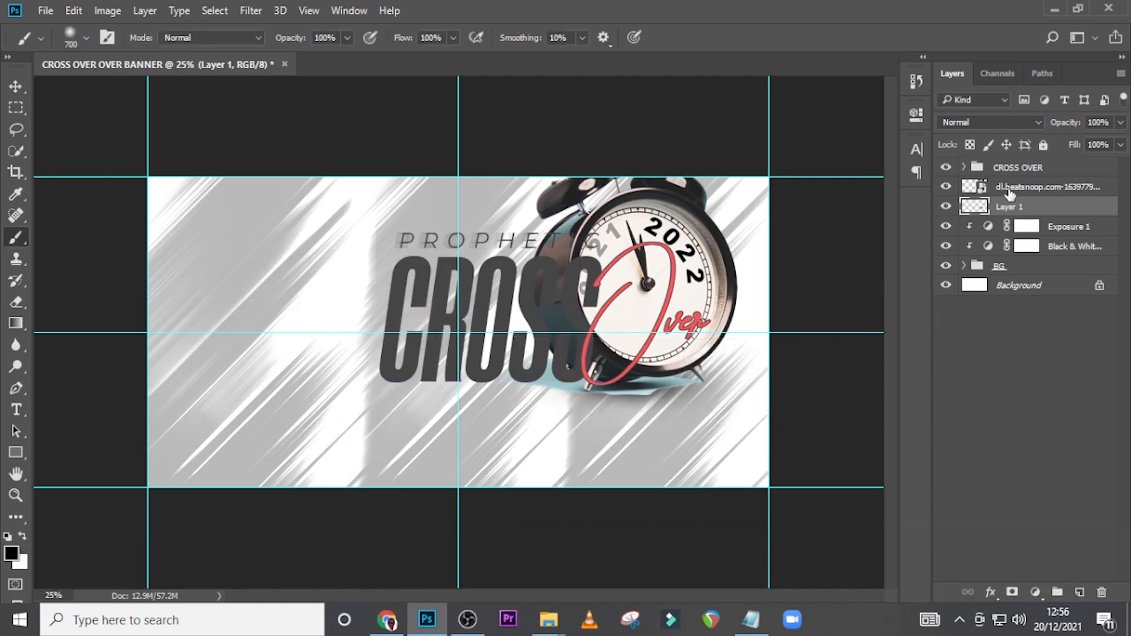
- Add a layer mask to the clock and paint out its original blue shadow with an 80 px black brush
{"action": "left_click", "coordinate": [1009, 191]}
{"action": "left_click", "coordinate": [1012, 592]}
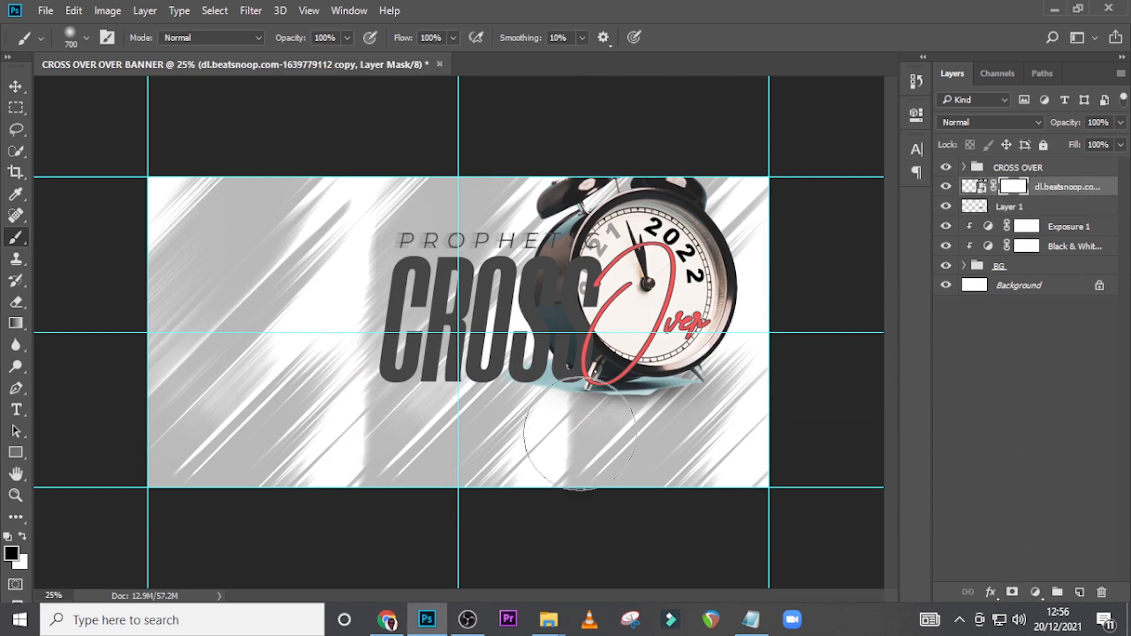
{"action": "key", "text": "bracketleft"}
{"action": "key", "text": "bracketleft"}
{"action": "key", "text": "bracketleft"}
{"action": "key", "text": "bracketleft"}
{"action": "key", "text": "bracketleft"}
{"action": "key", "text": "bracketleft"}
{"action": "key", "text": "bracketleft"}
{"action": "key", "text": "bracketleft"}
{"action": "key", "text": "bracketleft"}
{"action": "key", "text": "bracketleft"}
{"action": "key", "text": "bracketleft"}
{"action": "key", "text": "bracketleft"}
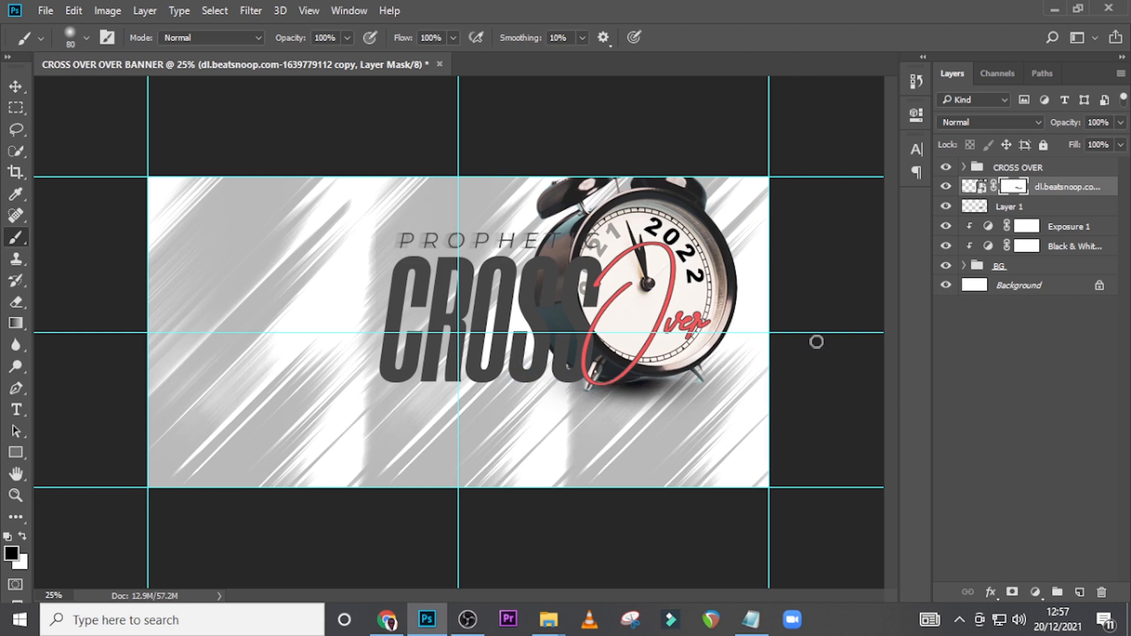
- Adjust the position of the black shadow beneath the clock with Free Transform and duplicate the shadow layer
{"action": "left_click", "coordinate": [1022, 213]}
{"action": "key", "text": "ctrl+t"}
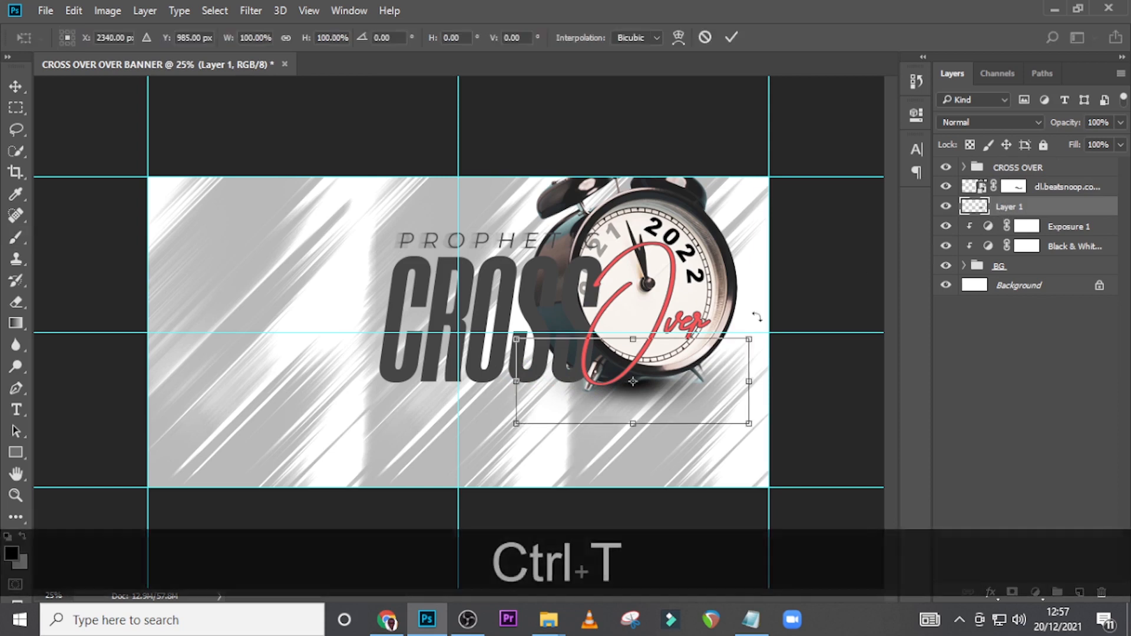
{"action": "mouse_move", "coordinate": [669, 403]}
{"action": "left_mouse_down"}
{"action": "mouse_move", "coordinate": [682, 406]}
{"action": "mouse_move", "coordinate": [648, 428]}
{"action": "mouse_move", "coordinate": [652, 397]}
{"action": "left_mouse_up"}
{"action": "key", "text": "Return"}
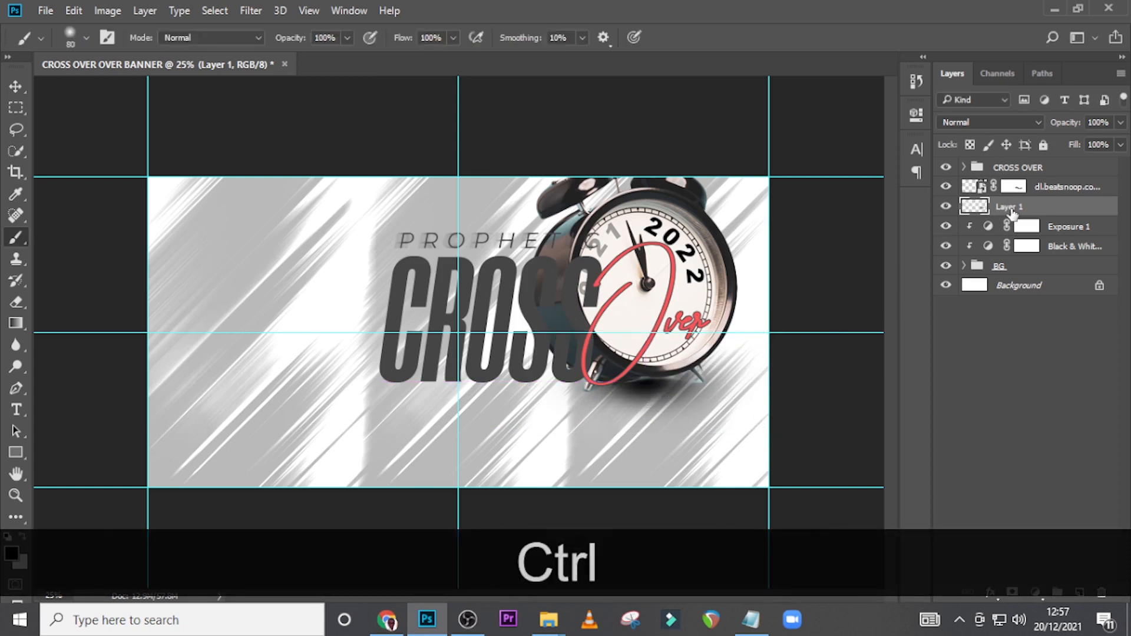
{"action": "key", "text": "ctrl+j"}
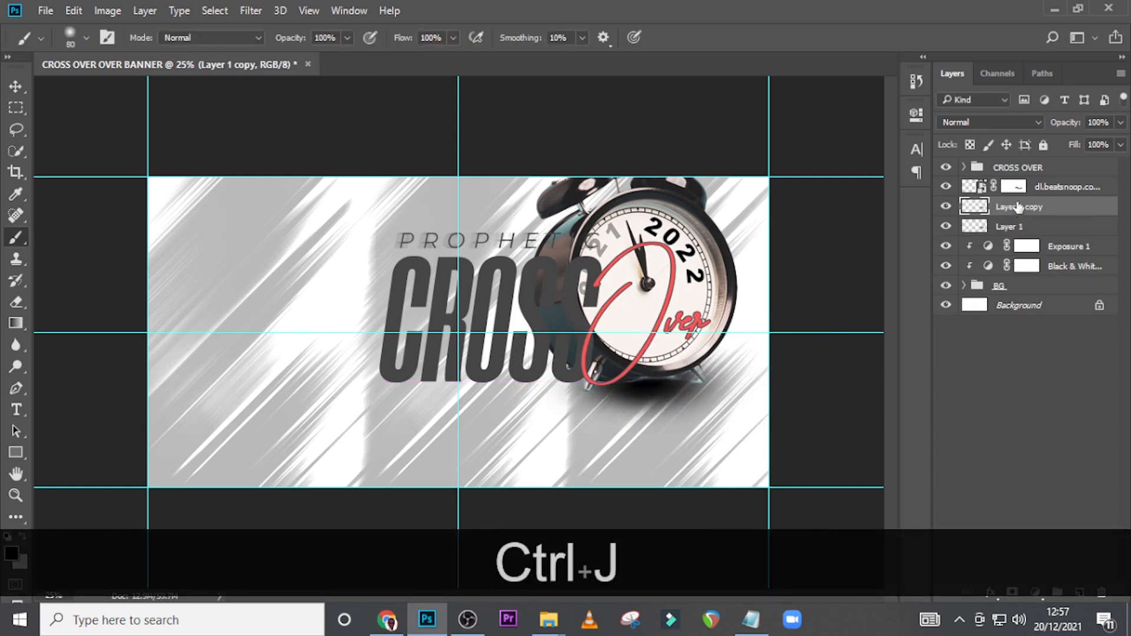
- Add a new layer directly above the clock layer and clip it to the clock
{"action": "left_click", "coordinate": [1059, 187]}
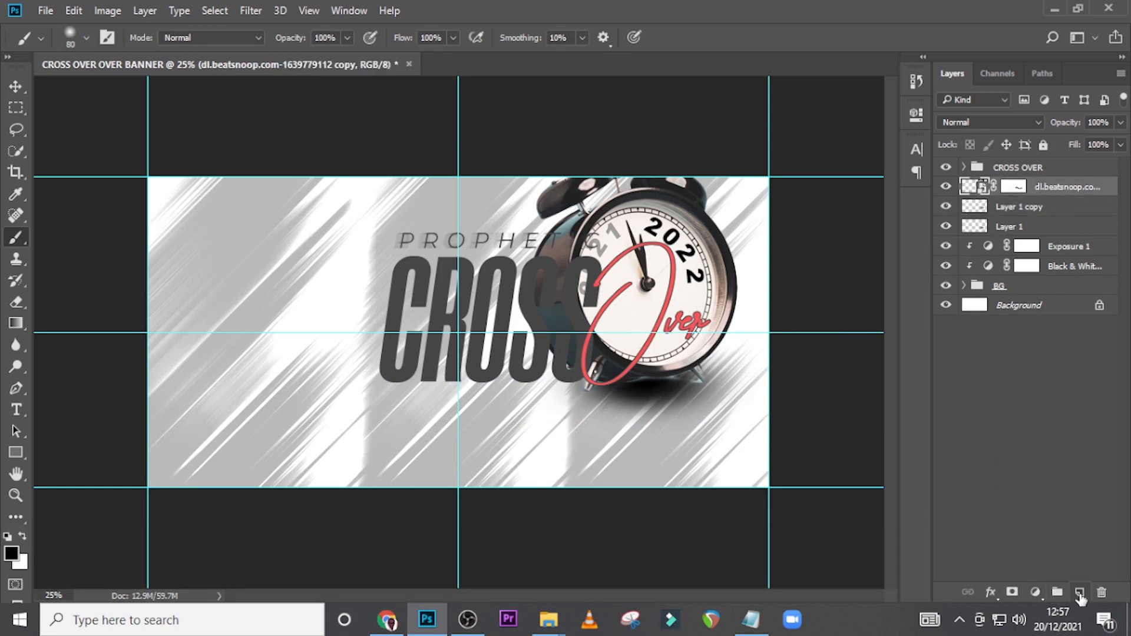
{"action": "left_click", "coordinate": [1080, 594]}
{"action": "right_click", "coordinate": [1070, 198]}
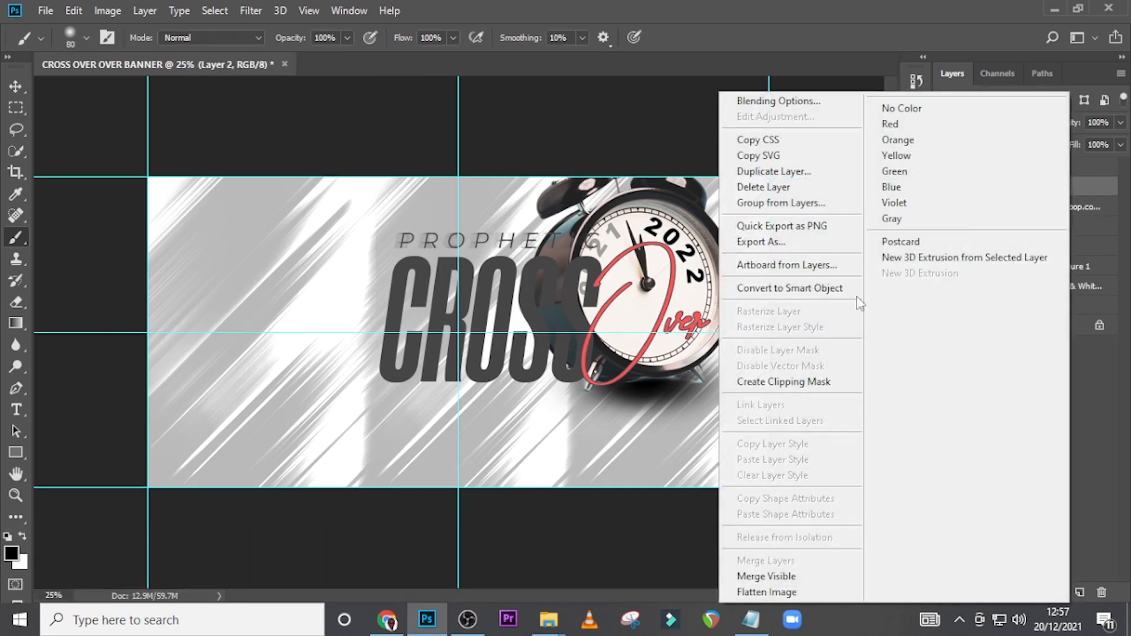
{"action": "left_click", "coordinate": [774, 382]}
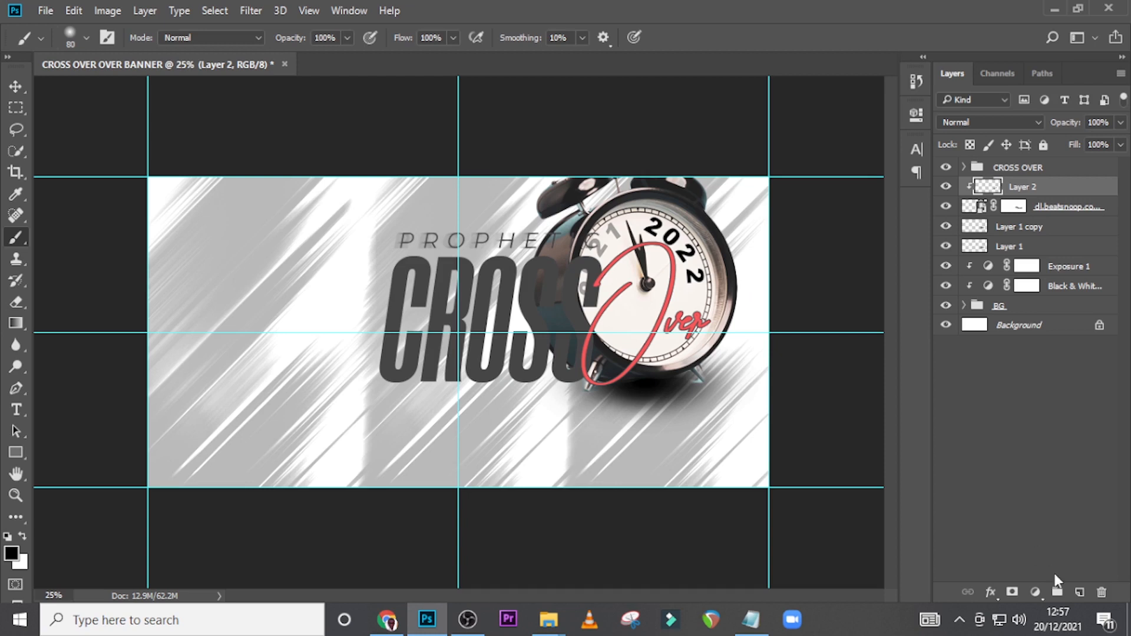
- Add a new layer above the clock layers and fade the clock behind the text with a soft white 1000 px brush
{"action": "left_click", "coordinate": [1080, 592]}
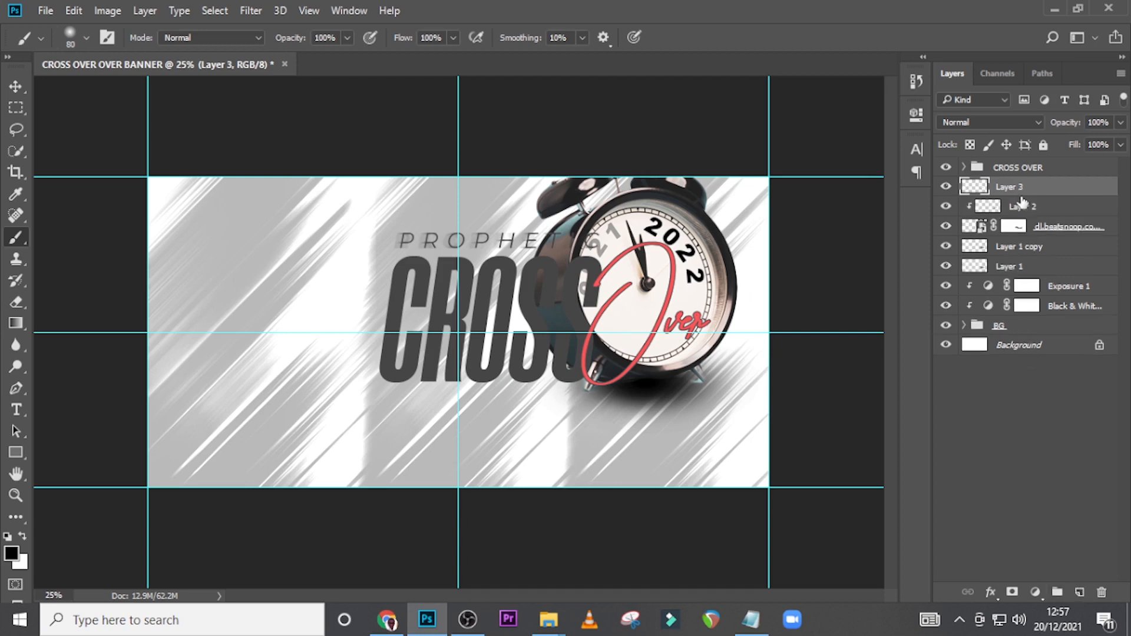
{"action": "key", "text": "bracketright"}
{"action": "key", "text": "bracketright"}
{"action": "key", "text": "bracketright"}
{"action": "key", "text": "bracketright"}
{"action": "key", "text": "bracketright"}
{"action": "key", "text": "bracketright"}
{"action": "key", "text": "bracketright"}
{"action": "key", "text": "bracketright"}
{"action": "key", "text": "bracketright"}
{"action": "key", "text": "bracketright"}
{"action": "key", "text": "bracketright"}
{"action": "key", "text": "bracketright"}
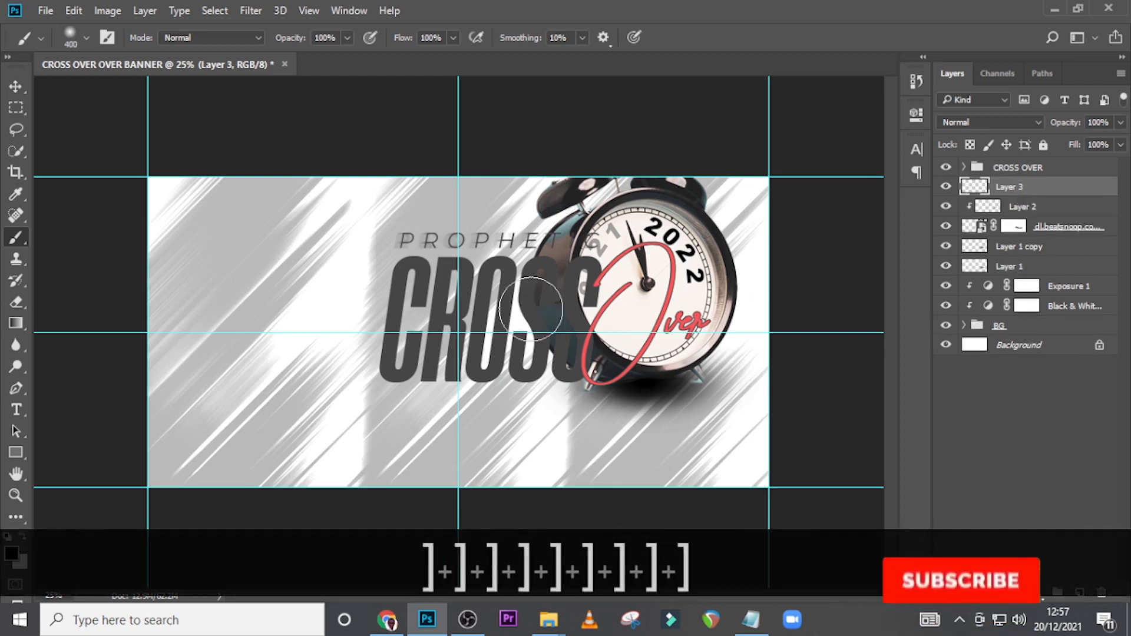
{"action": "key", "text": "bracketright"}
{"action": "key", "text": "bracketright"}
{"action": "key", "text": "bracketright"}
{"action": "key", "text": "x"}
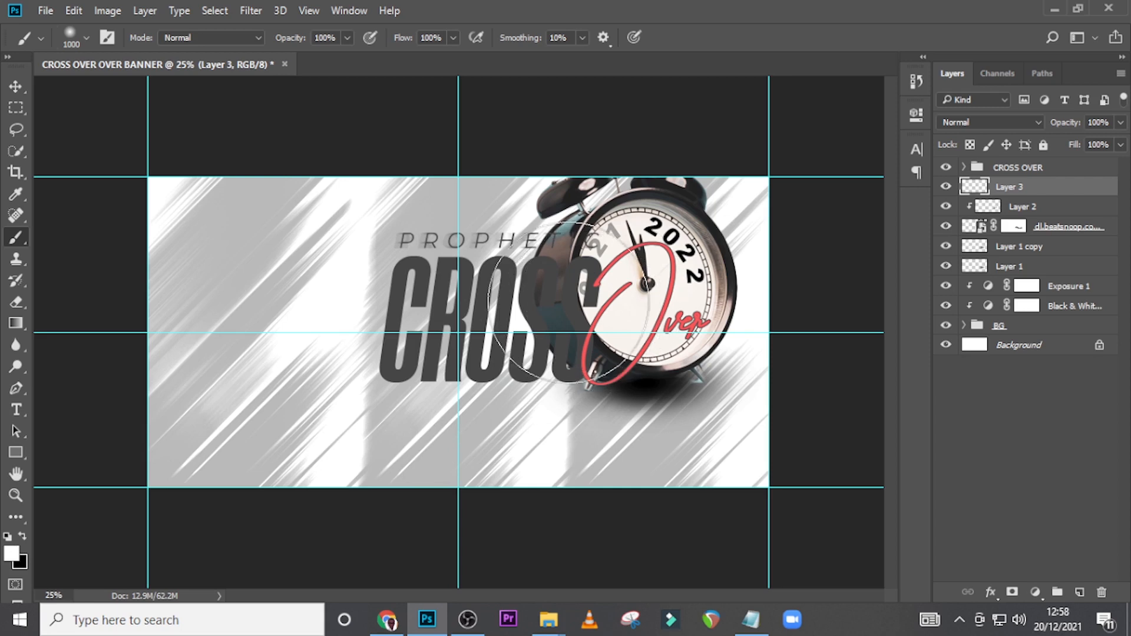
{"action": "left_click", "coordinate": [563, 304]}
{"action": "left_click", "coordinate": [560, 303]}
{"action": "left_click", "coordinate": [557, 304]}
{"action": "left_click", "coordinate": [555, 303]}
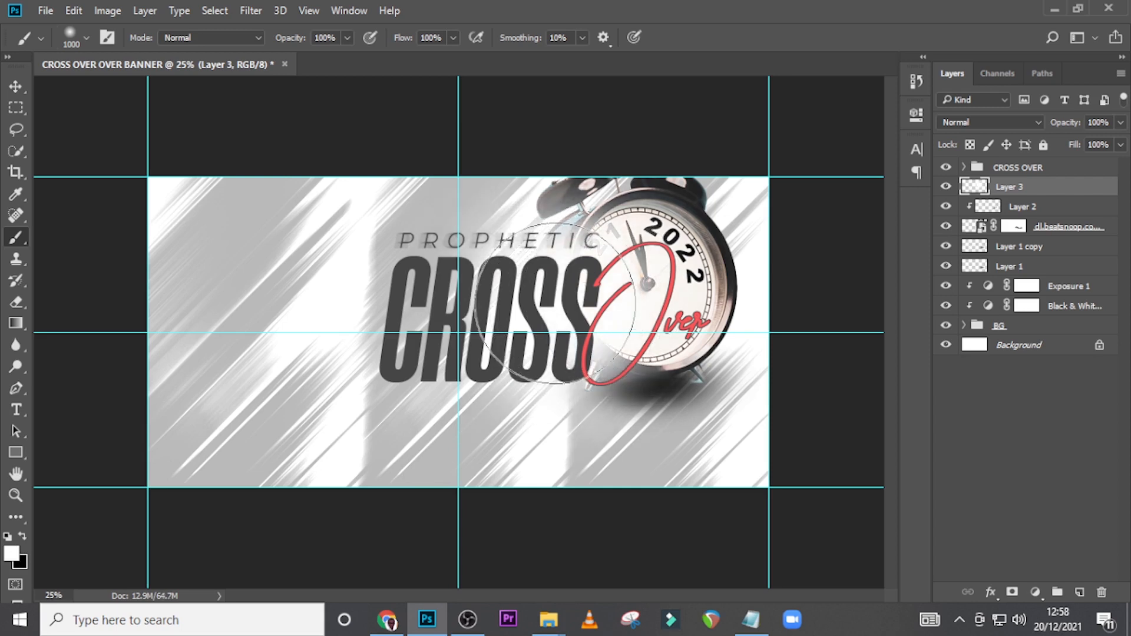
{"action": "left_click", "coordinate": [555, 303]}
{"action": "left_click", "coordinate": [531, 299]}
{"action": "left_click", "coordinate": [529, 299]}
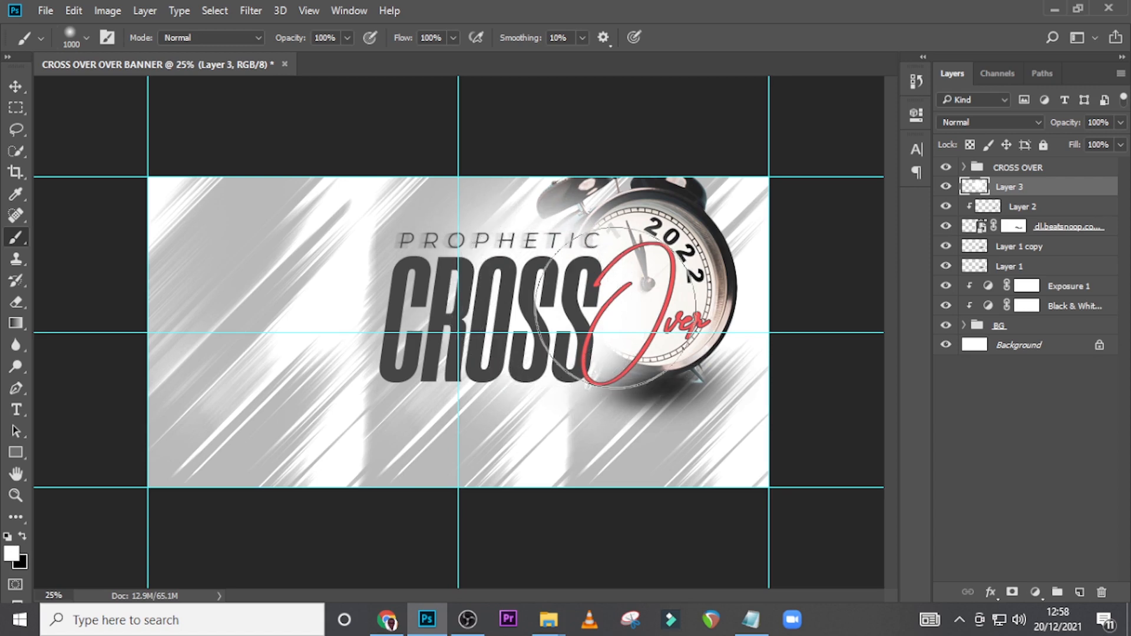
- Add another new layer and dab soft white over the clock face with a 900 px brush
{"action": "key", "text": "bracketleft"}
{"action": "key", "text": "bracketleft"}
{"action": "key", "text": "bracketleft"}
{"action": "key", "text": "bracketleft"}
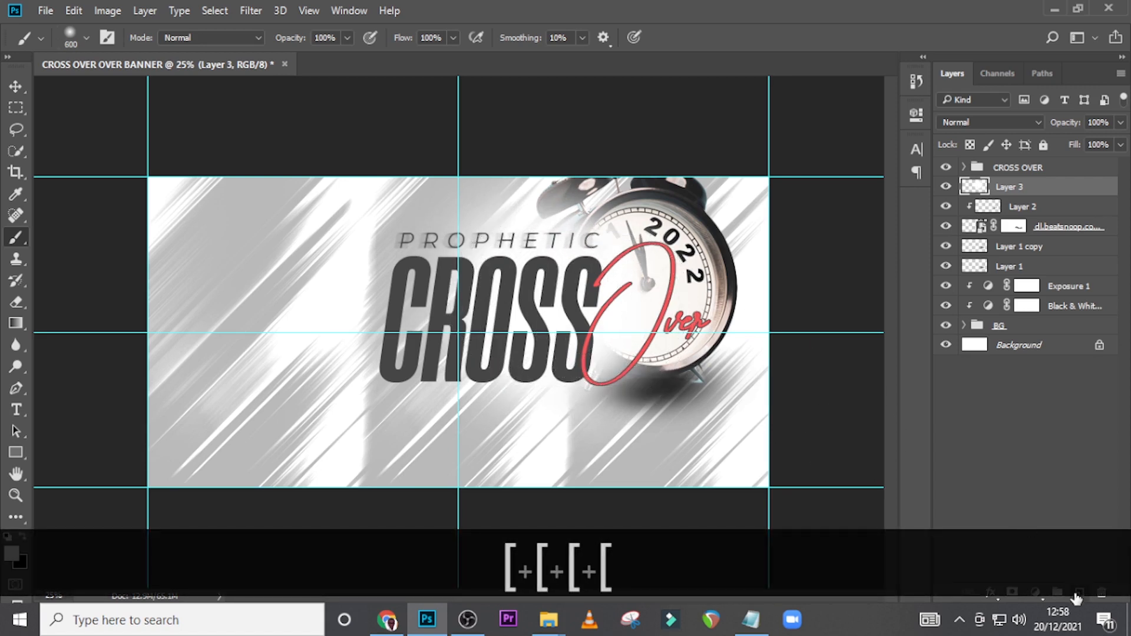
{"action": "left_click", "coordinate": [1078, 593]}
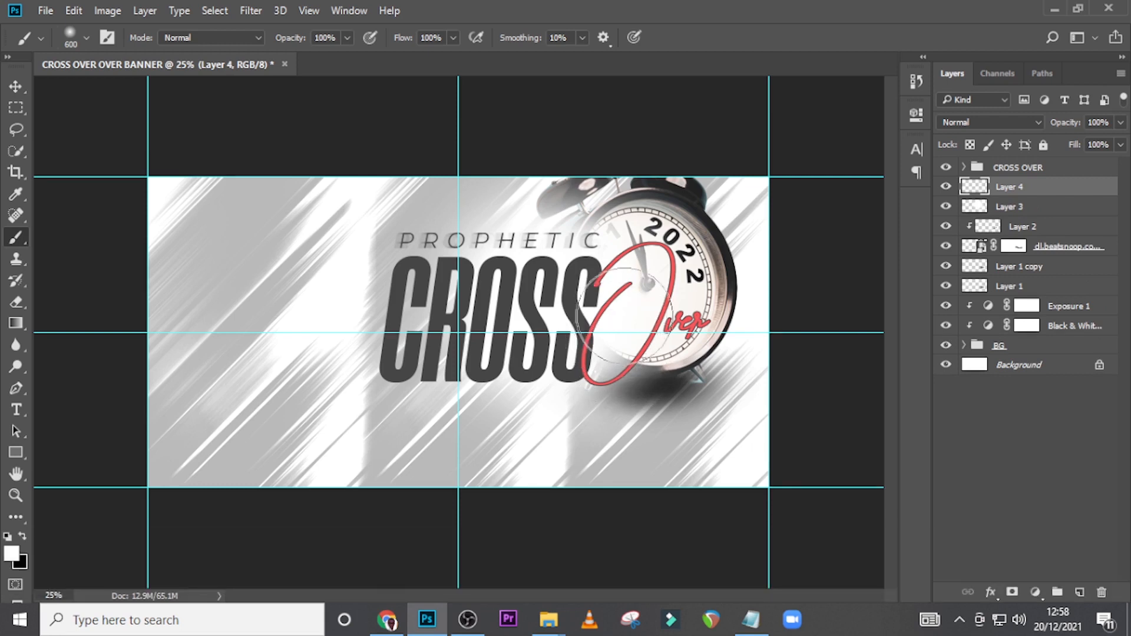
{"action": "key", "text": "bracketright"}
{"action": "key", "text": "bracketright"}
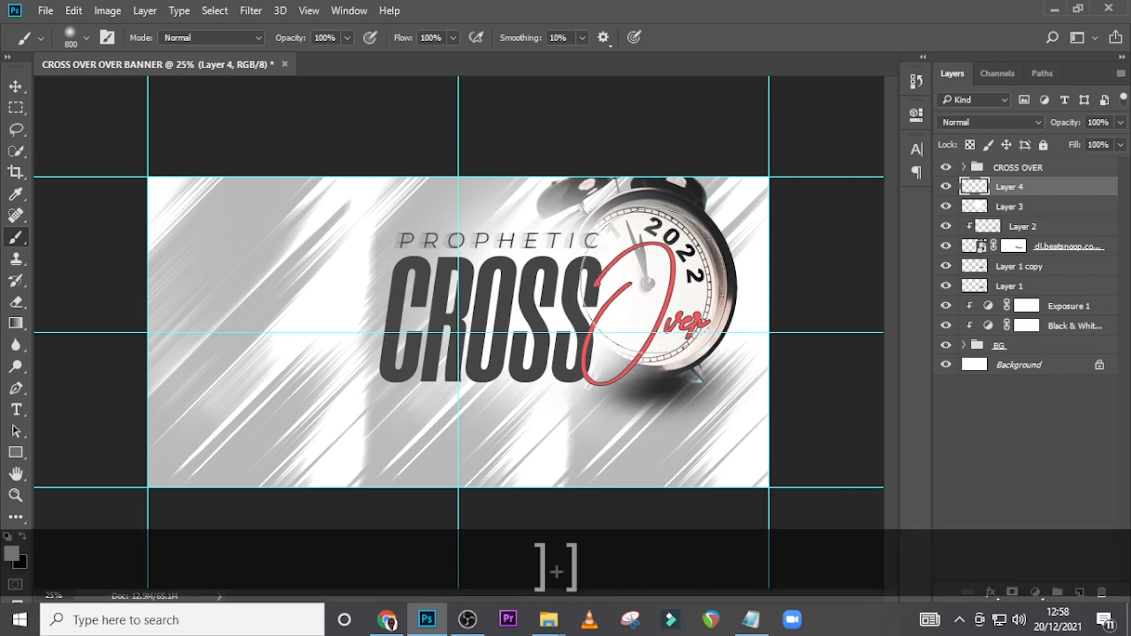
{"action": "key", "text": "bracketright"}
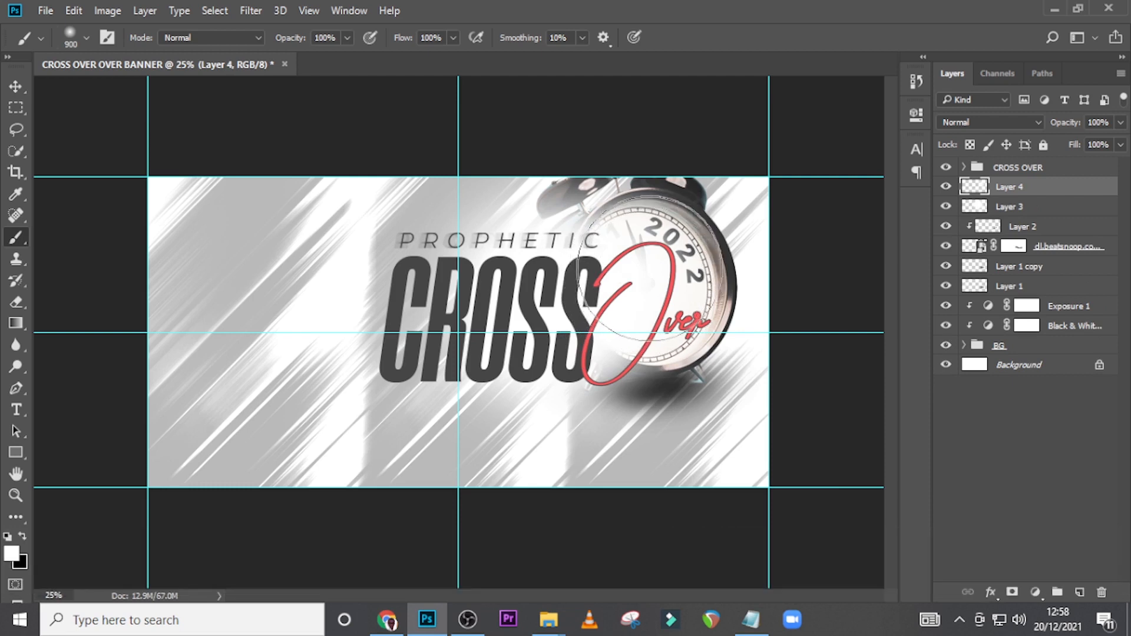
{"action": "left_click", "coordinate": [662, 256]}
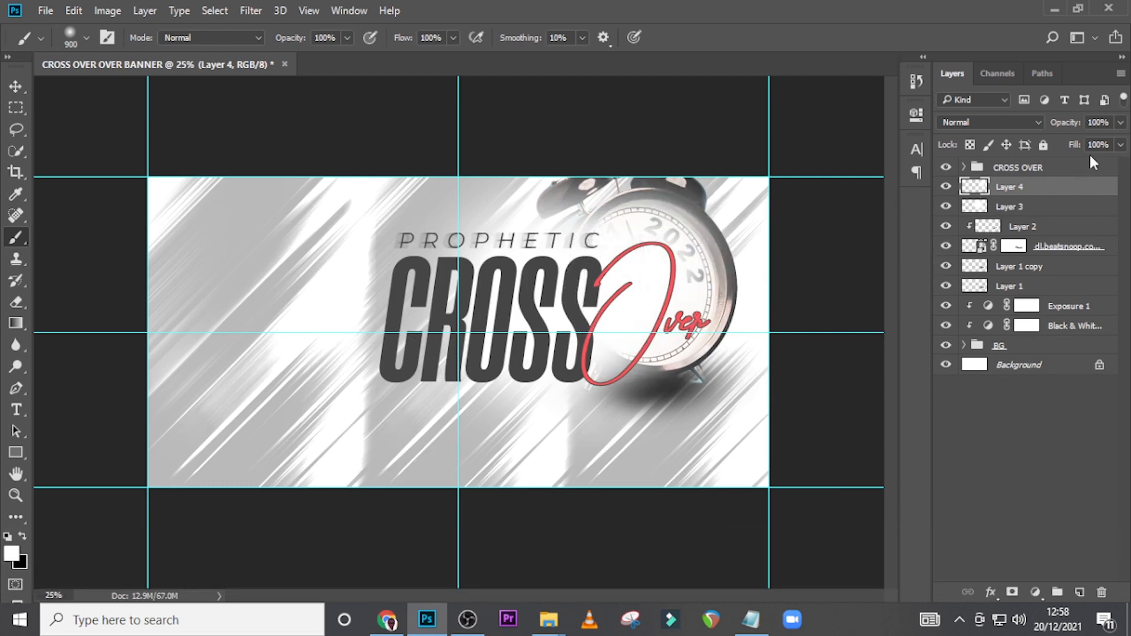
- Lower the opacity of the top white haze layer to 57%
{"action": "left_click", "coordinate": [1121, 122]}
{"action": "left_click_drag", "start_coordinate": [1120, 143], "coordinate": [1085, 147]}
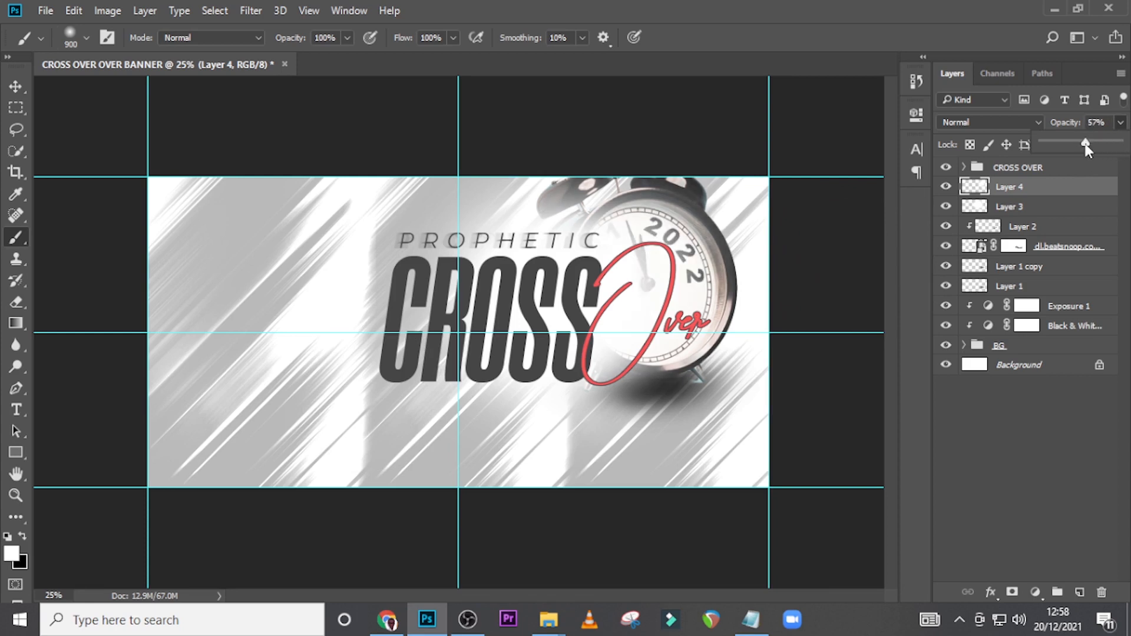
{"action": "left_click", "coordinate": [1075, 183]}
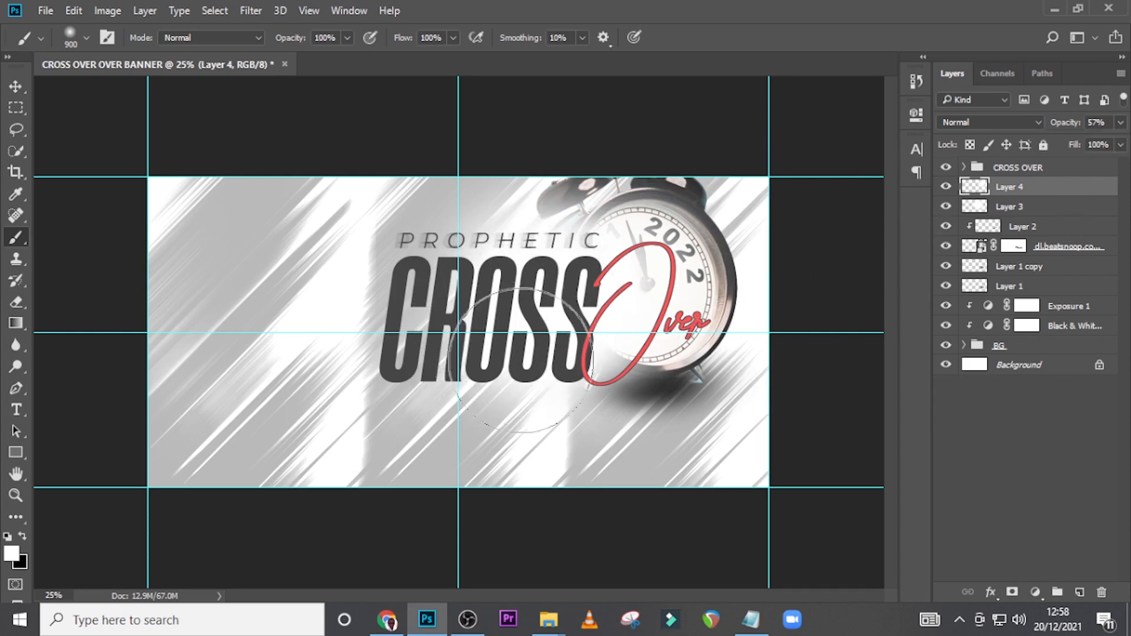
{"action": "left_click", "coordinate": [651, 331]}
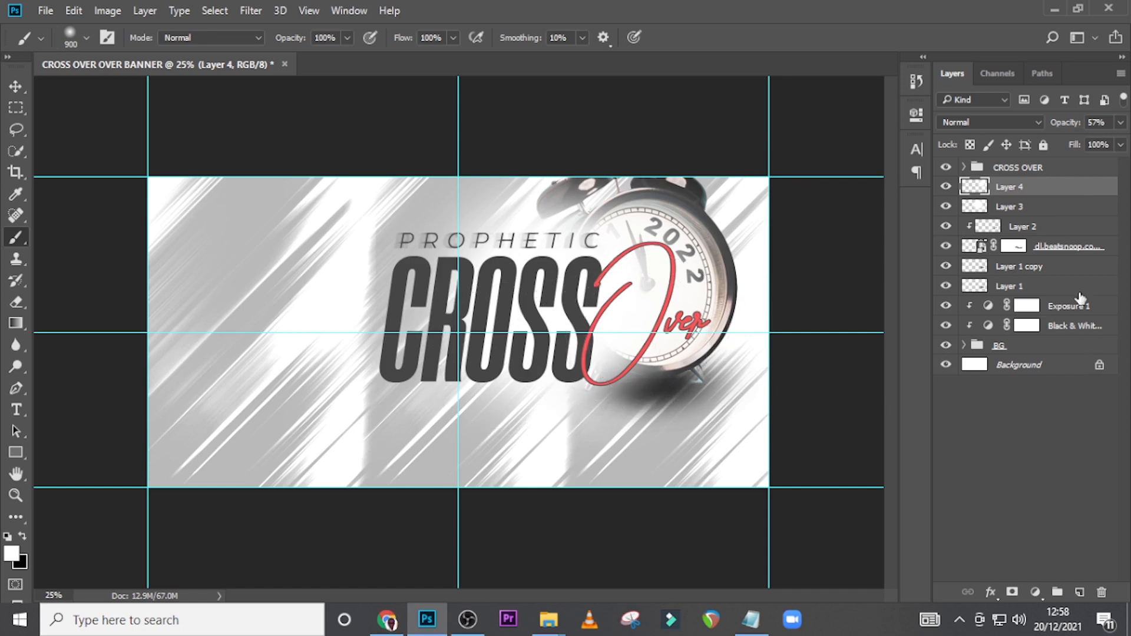
- Group all the layers from Layer 4 down to Layer 1 and name the group CLOCK
{"action": "key", "text": "shift"}
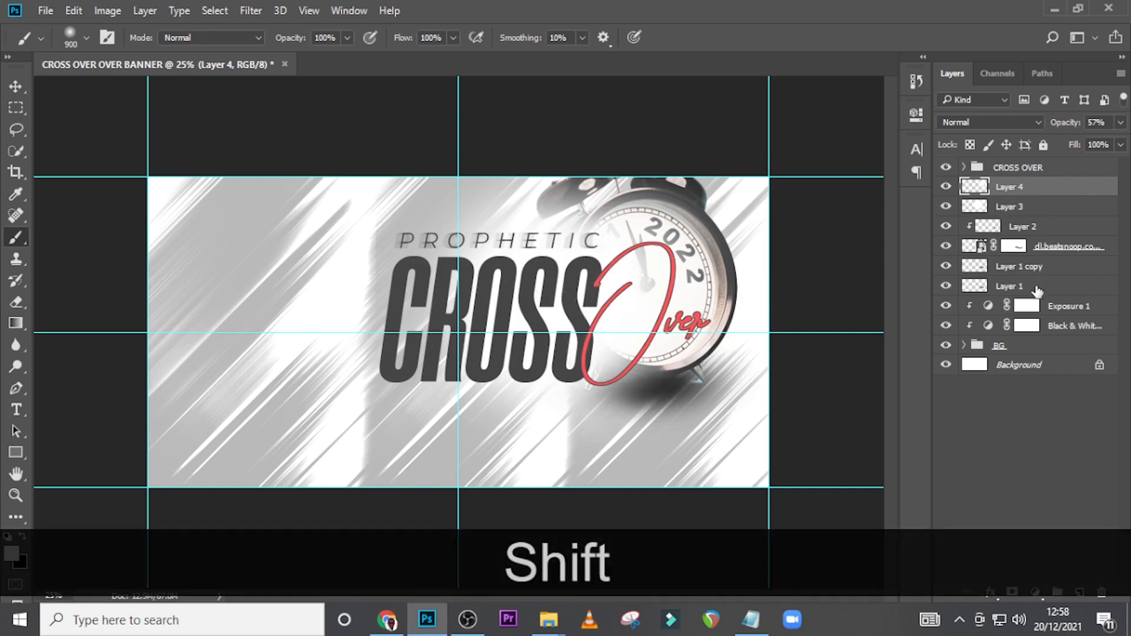
{"action": "left_click", "coordinate": [1037, 288], "text": "shift"}
{"action": "key", "text": "ctrl+g"}
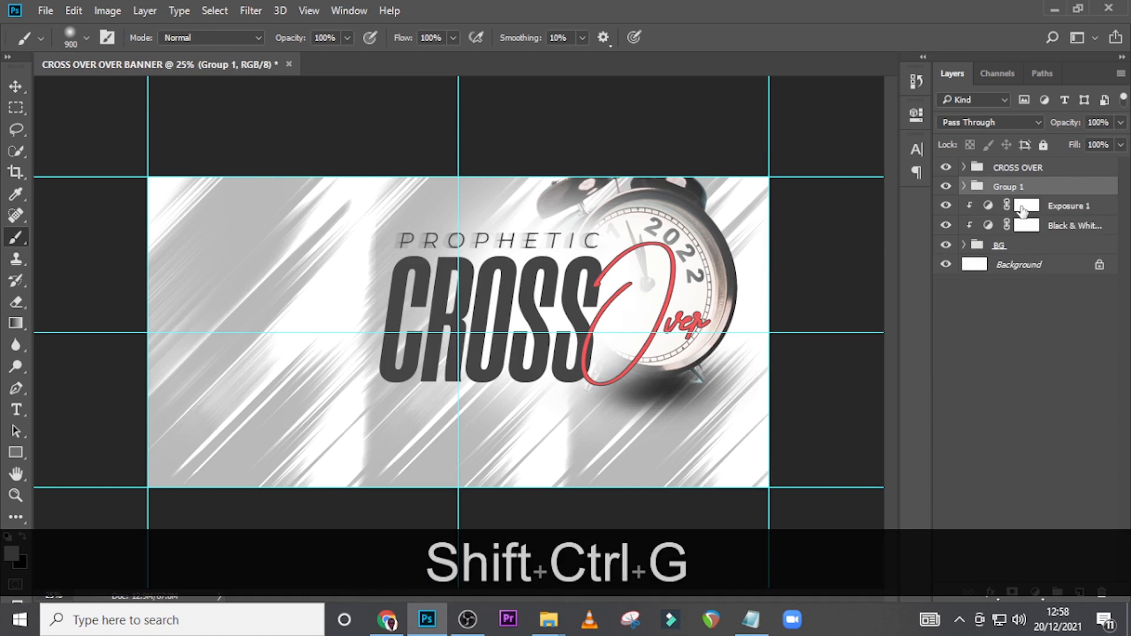
{"action": "double_click", "coordinate": [1006, 187]}
{"action": "key", "text": "Caps_Lock"}
{"action": "type", "text": "C"}
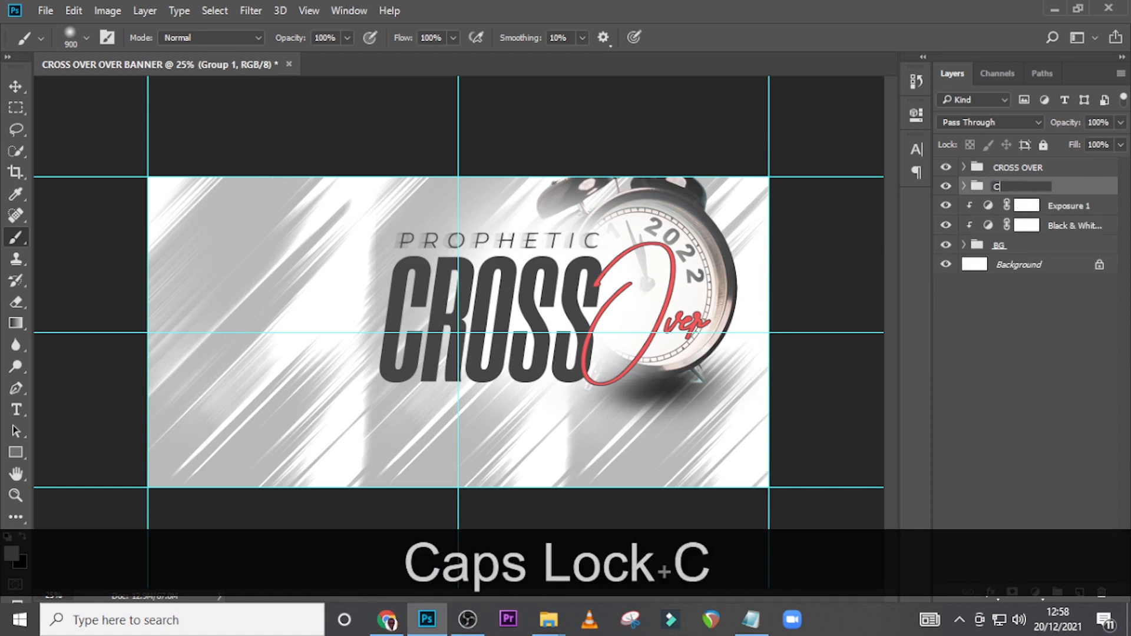
{"action": "type", "text": "LOCK"}
{"action": "key", "text": "Return"}
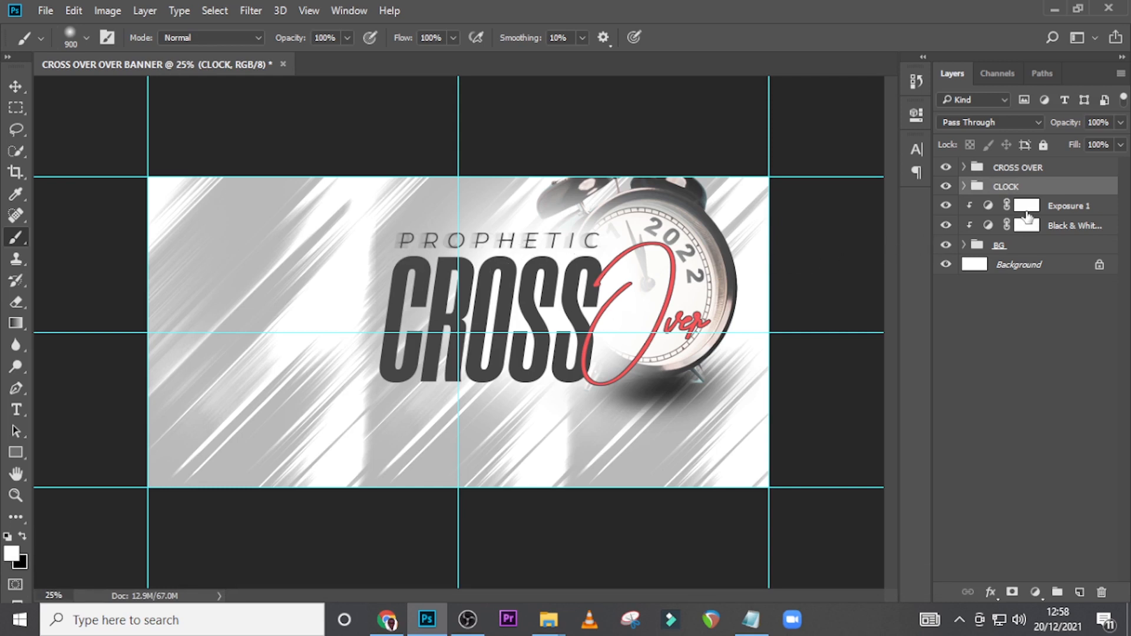
- Add a layer mask to the BG group and fade the streaks behind the title and clock with a soft black 1400 px brush
{"action": "left_click", "coordinate": [1007, 249]}
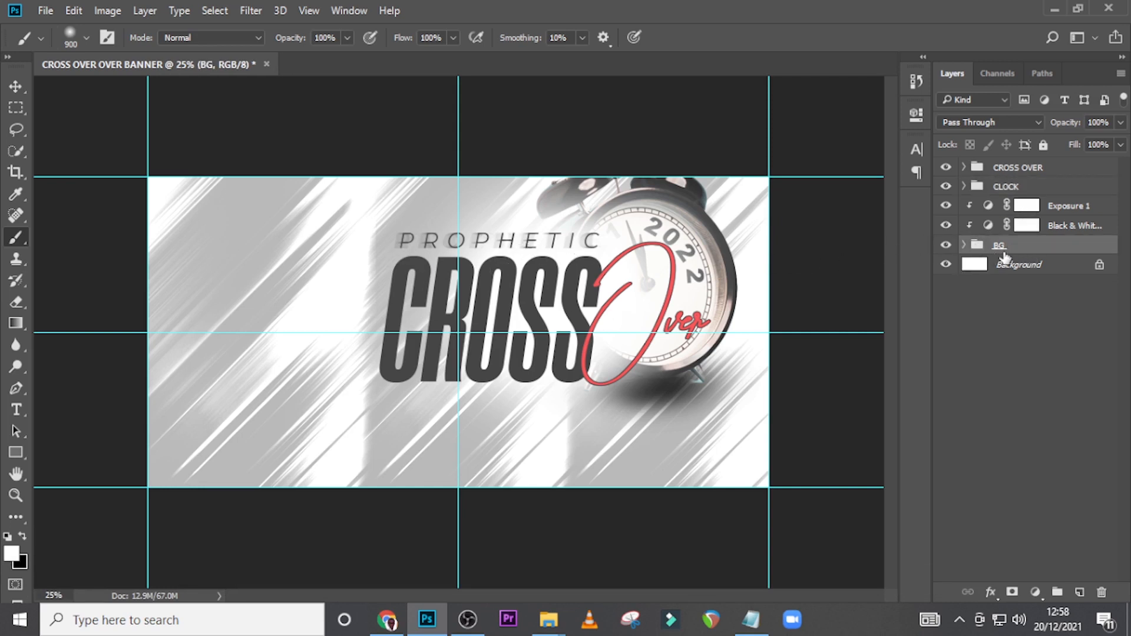
{"action": "left_click", "coordinate": [1012, 592]}
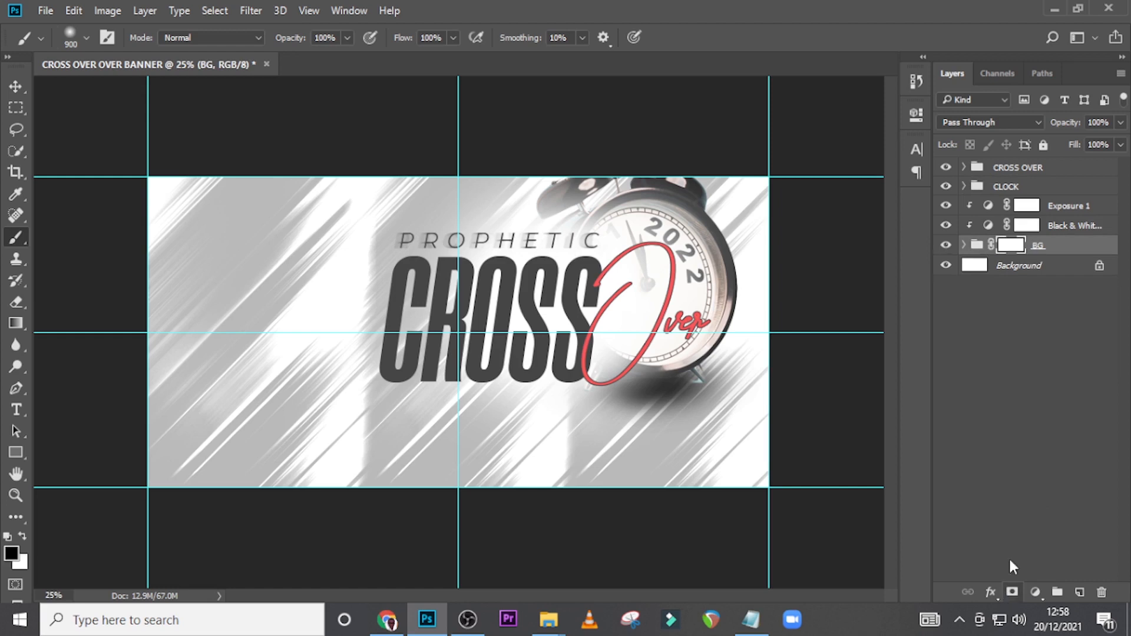
{"action": "key", "text": "b"}
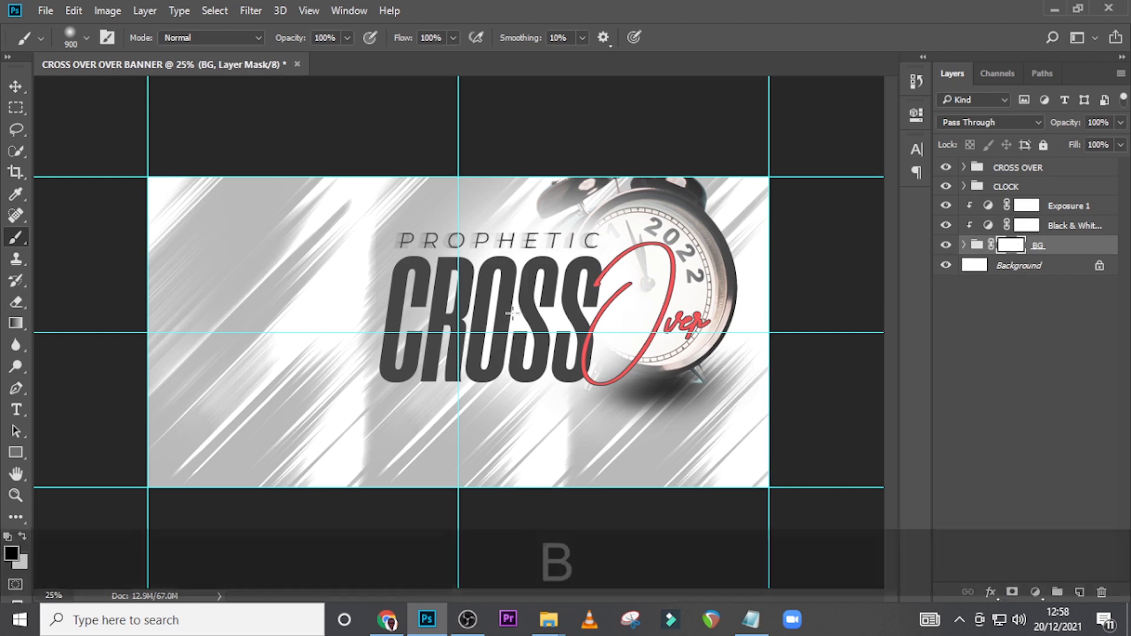
{"action": "key", "text": "Caps_Lock"}
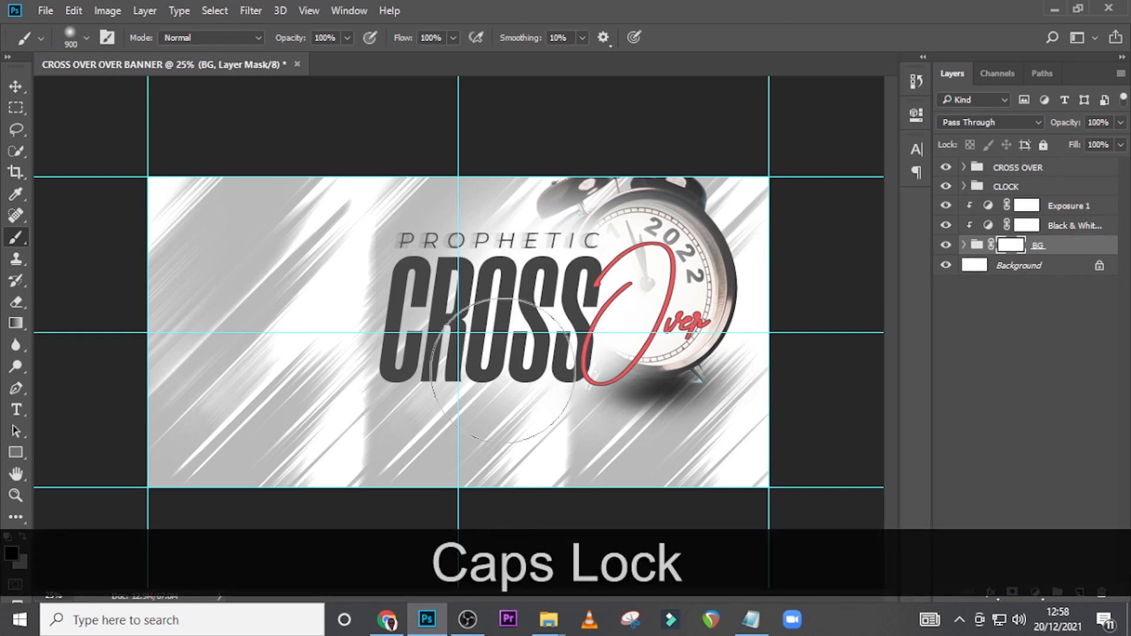
{"action": "key", "text": "bracketright"}
{"action": "key", "text": "bracketright"}
{"action": "key", "text": "bracketright"}
{"action": "key", "text": "bracketright"}
{"action": "left_click", "coordinate": [494, 318]}
{"action": "key", "text": "bracketright"}
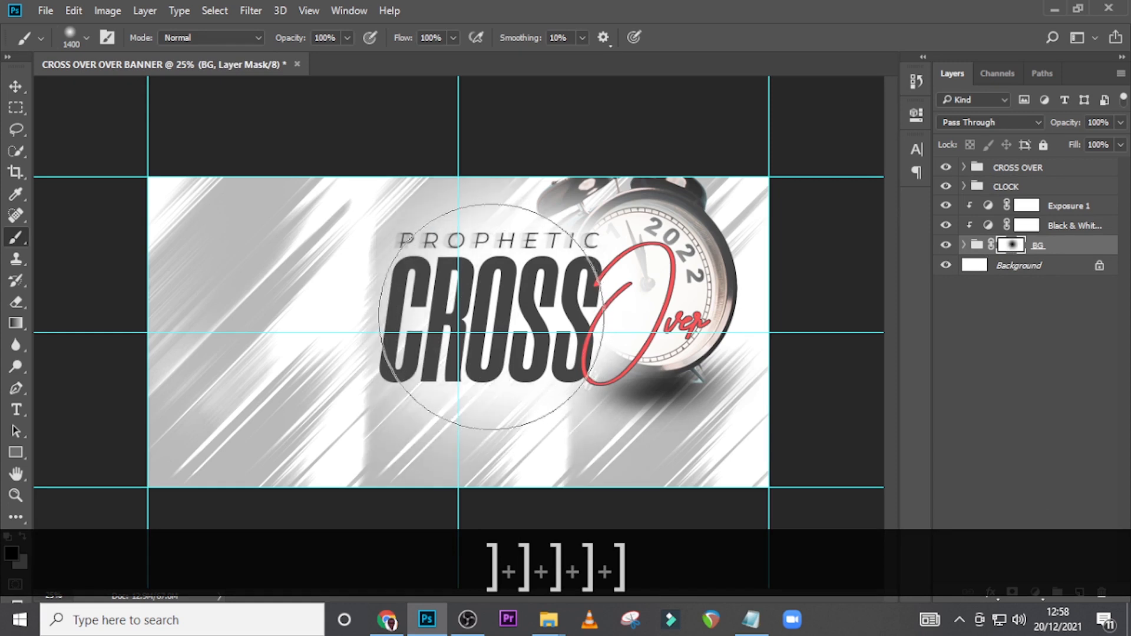
{"action": "left_click", "coordinate": [491, 317]}
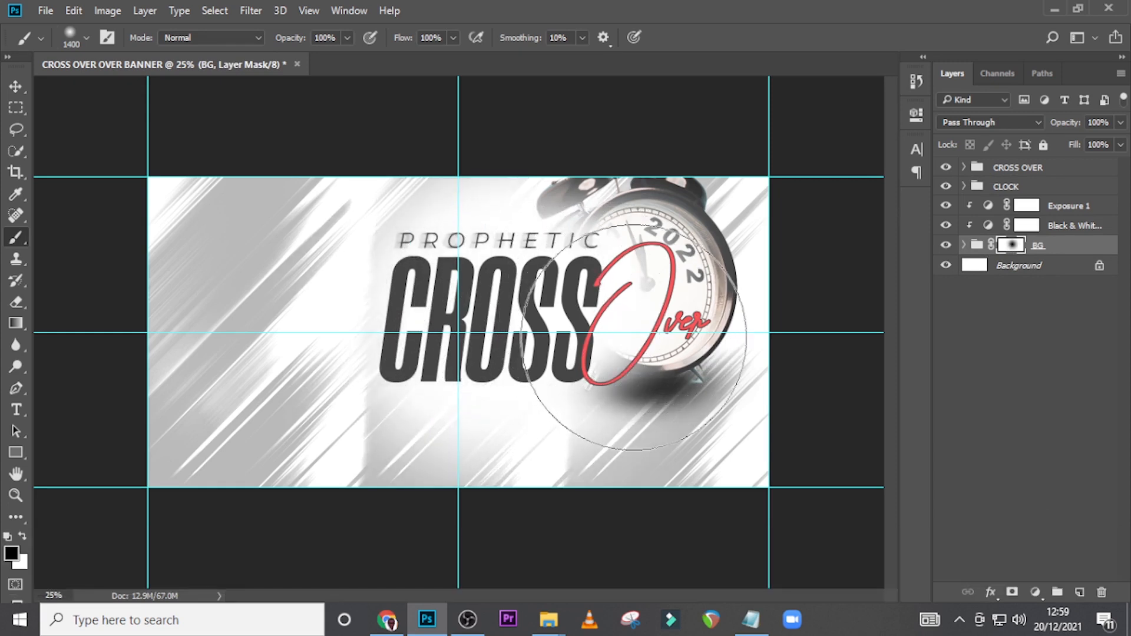
{"action": "left_click", "coordinate": [633, 337]}
{"action": "key", "text": "bracketleft"}
{"action": "key", "text": "bracketleft"}
{"action": "key", "text": "bracketleft"}
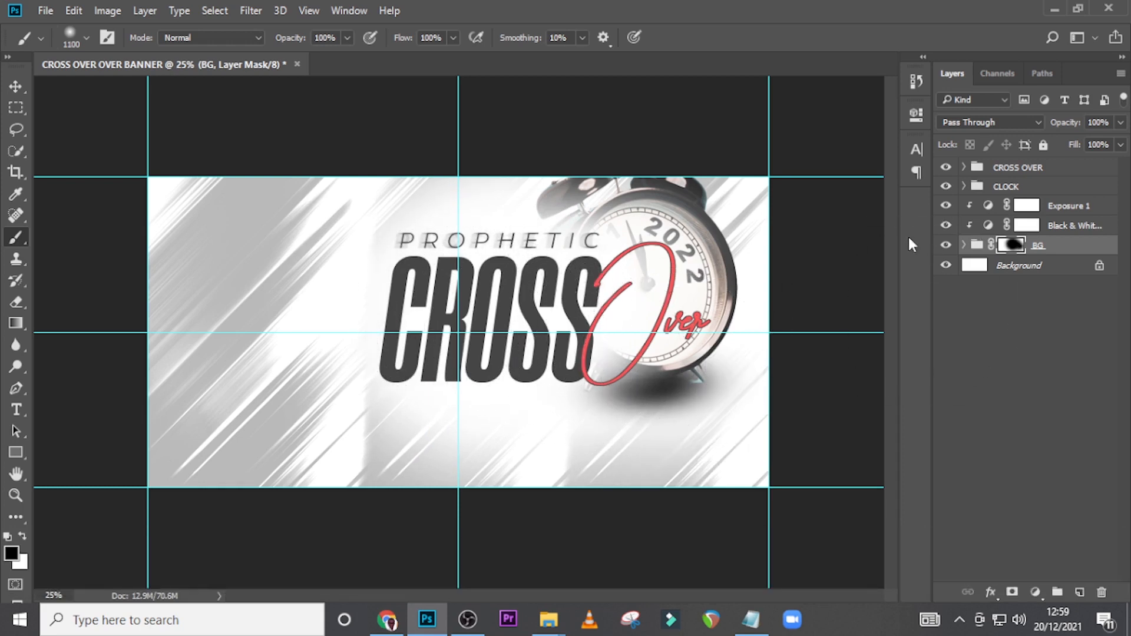
- Group Layer 1 and Layer 1 copy inside the CLOCK group and name the outer group "shadow"
{"action": "left_click", "coordinate": [964, 186]}
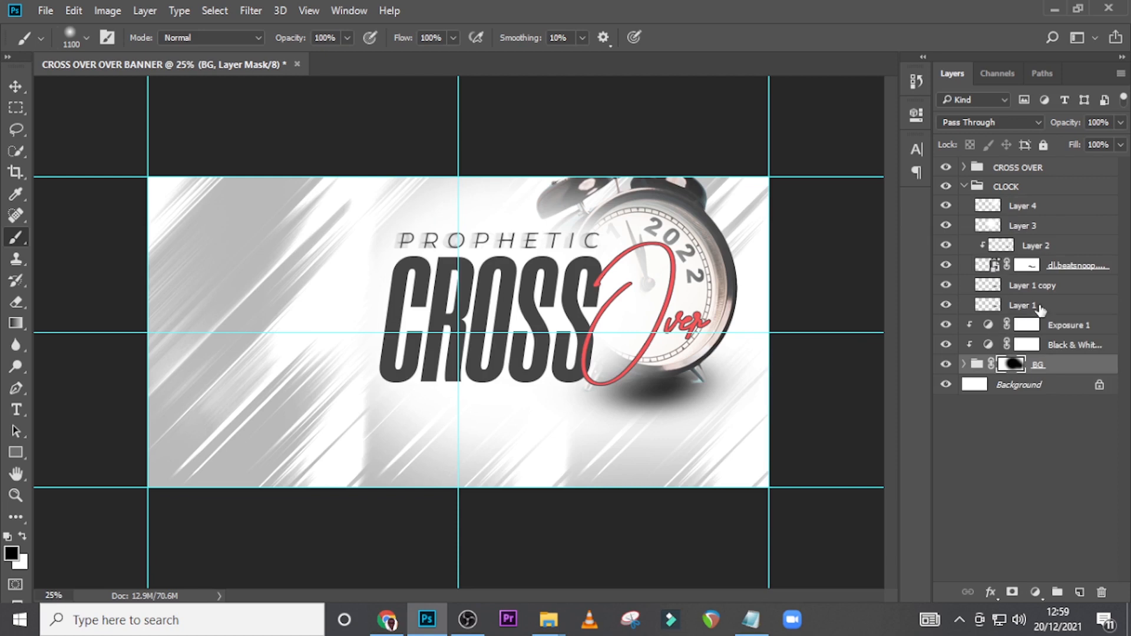
{"action": "left_click", "coordinate": [946, 285]}
{"action": "left_click", "coordinate": [946, 285]}
{"action": "left_click", "coordinate": [1022, 288]}
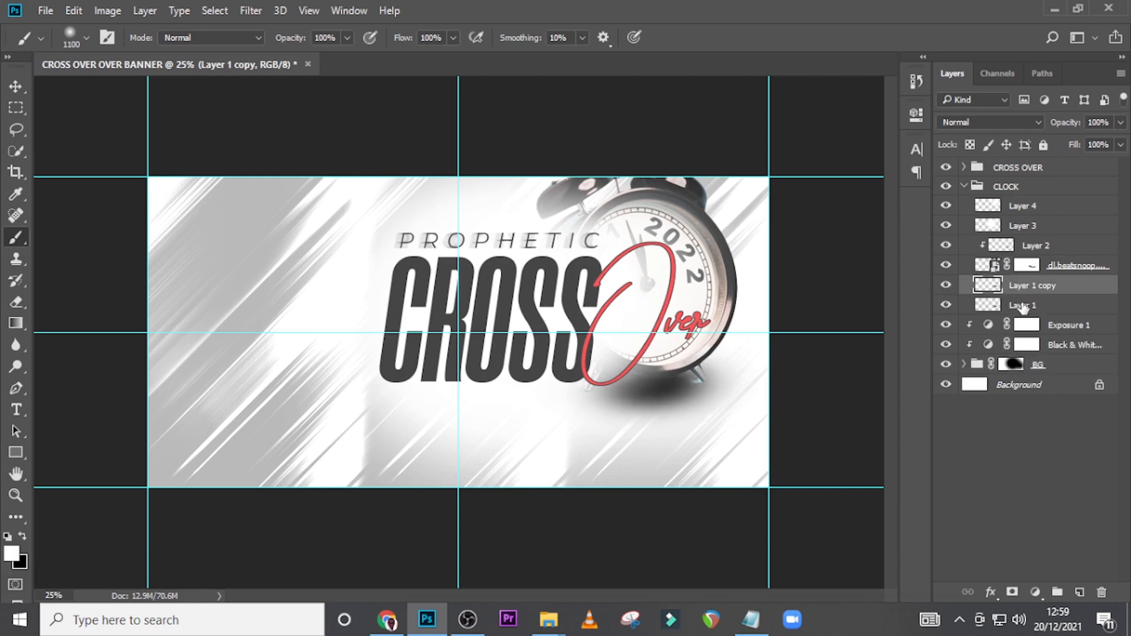
{"action": "left_click", "coordinate": [1024, 305], "text": "ctrl"}
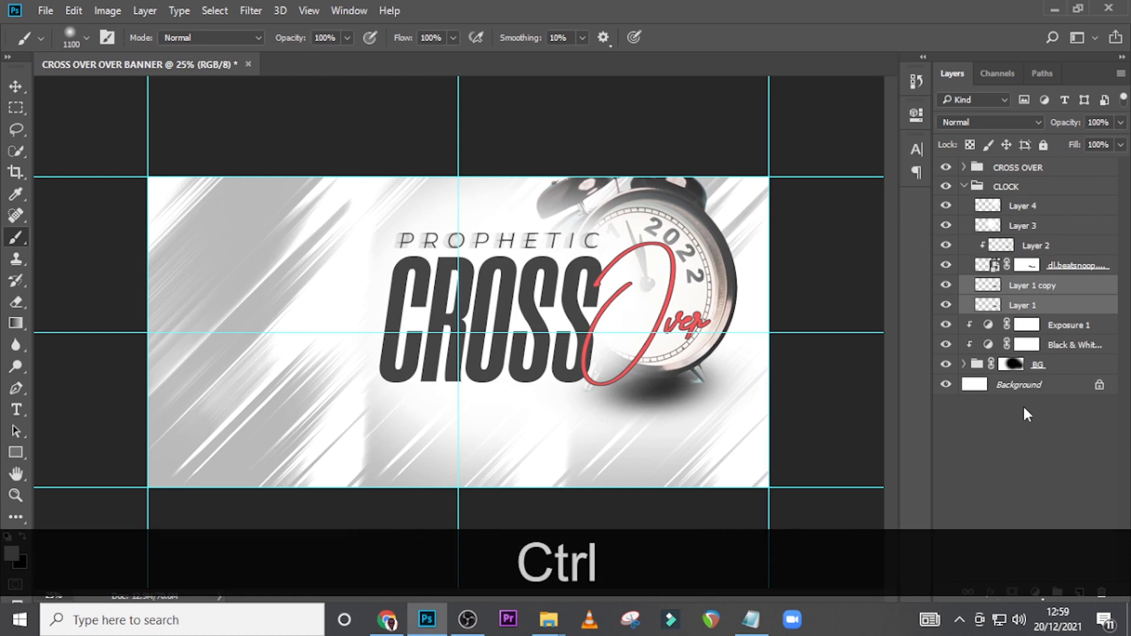
{"action": "key", "text": "ctrl+g"}
{"action": "key", "text": "ctrl+g"}
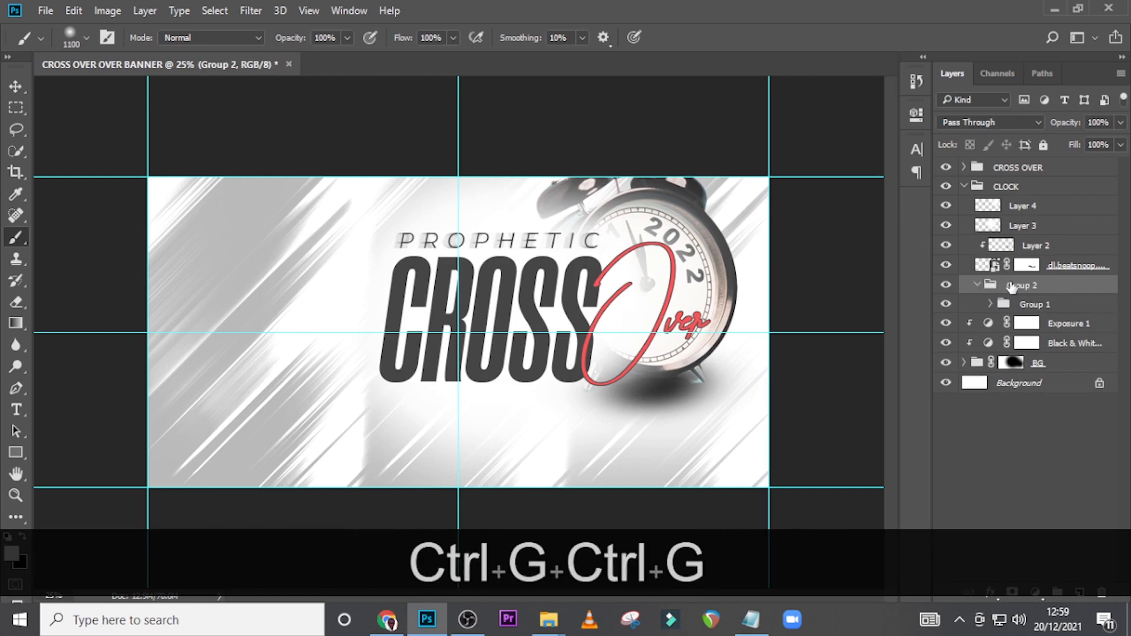
{"action": "double_click", "coordinate": [1023, 286]}
{"action": "type", "text": "shadow"}
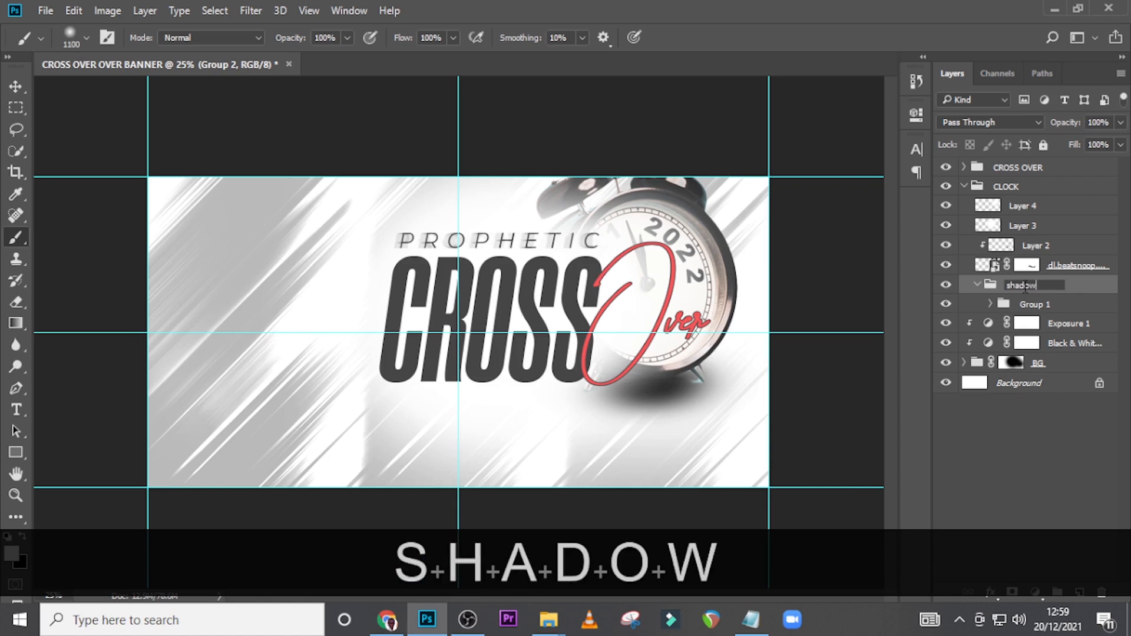
{"action": "key", "text": "Return"}
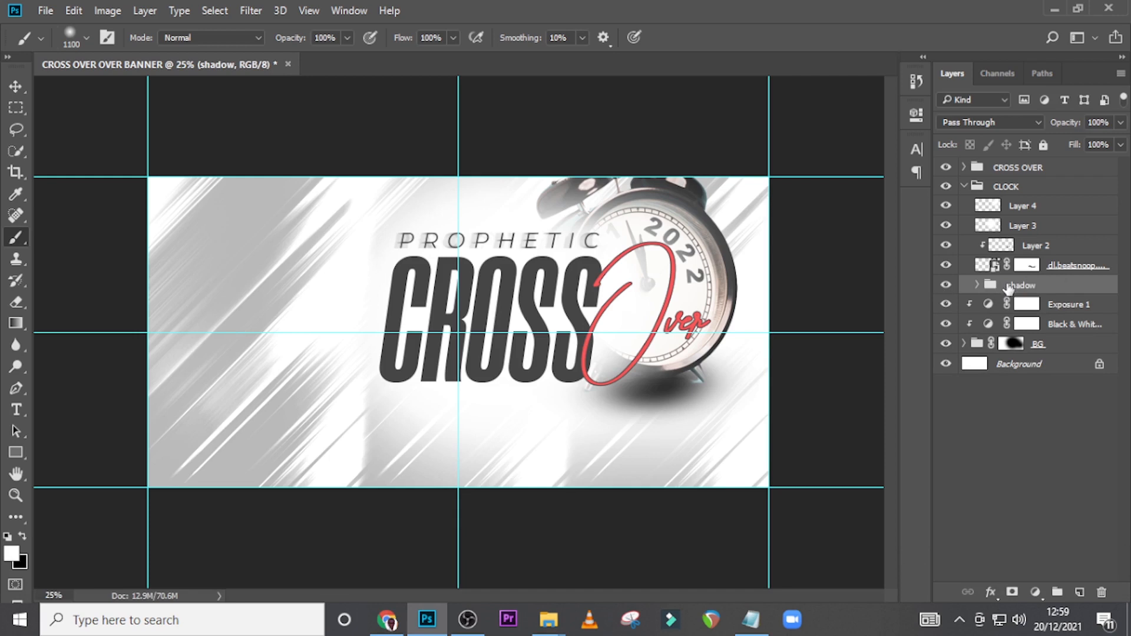
- Pull the lower edge of the shadow group up toward the clock's base with Free Transform and toggle its visibility to compare
{"action": "key", "text": "ctrl+t"}
{"action": "left_click_drag", "start_coordinate": [640, 433], "coordinate": [642, 413]}
{"action": "key", "text": "Return"}
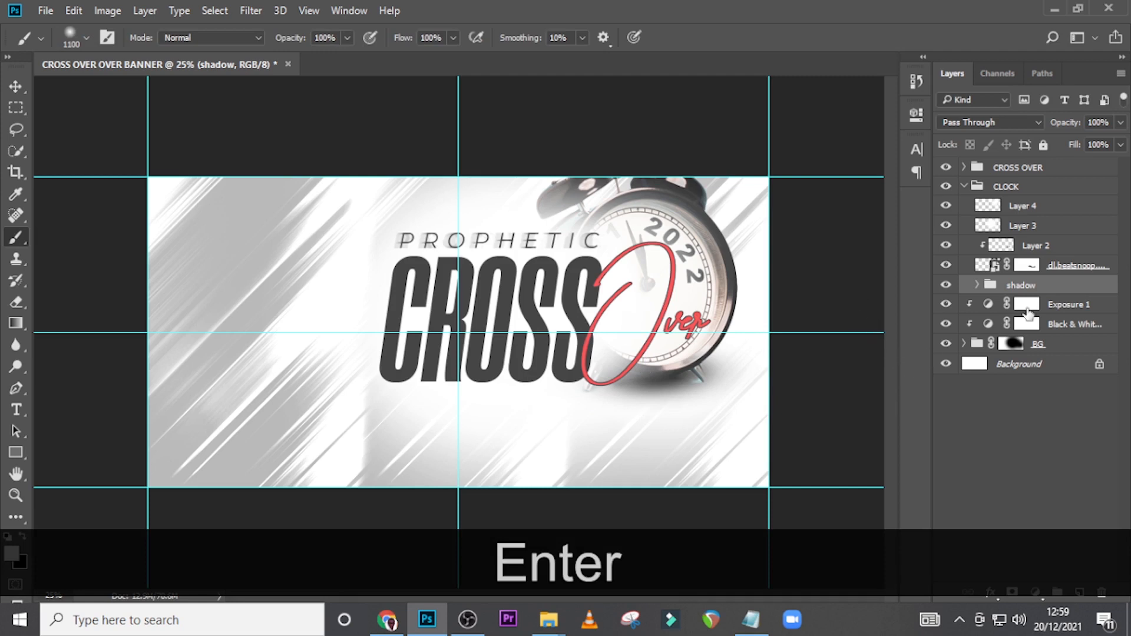
{"action": "left_click", "coordinate": [950, 286]}
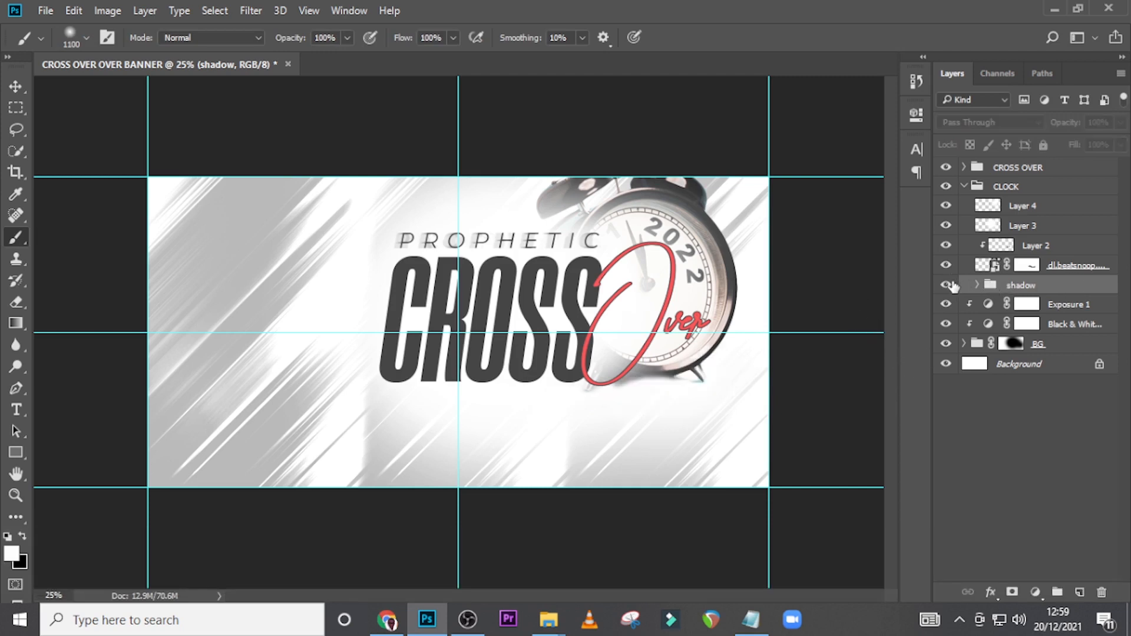
{"action": "left_click", "coordinate": [947, 285]}
{"action": "left_click", "coordinate": [949, 286]}
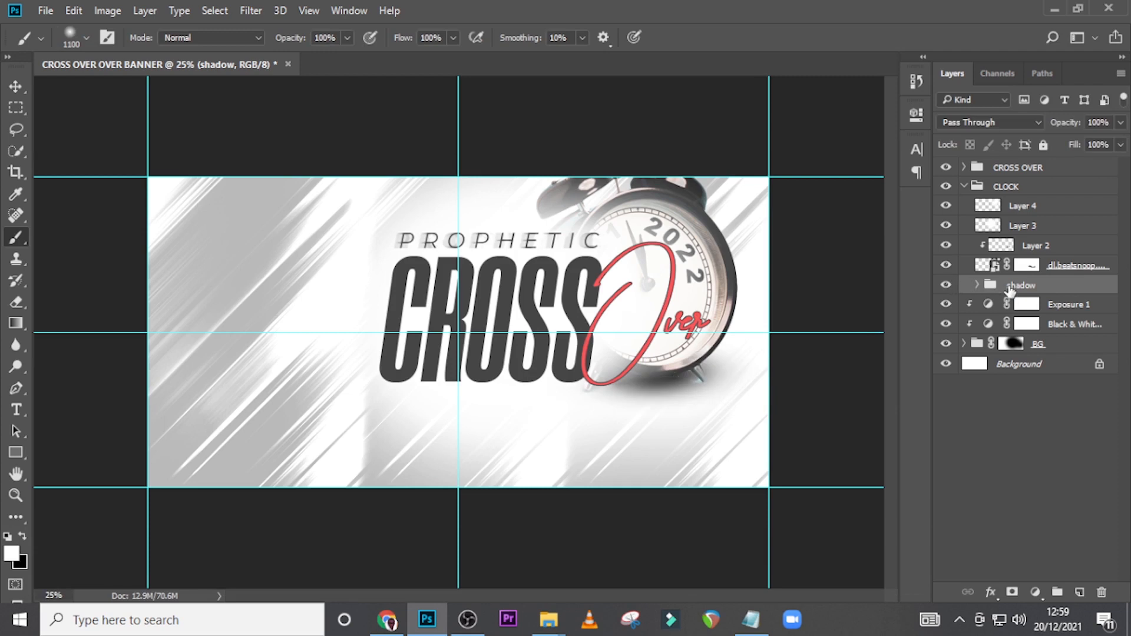
- Add a layer mask to the shadow group and paint out the stray shadow beside the clock's lower edge with a soft black 100 px brush
{"action": "left_click", "coordinate": [1012, 592]}
{"action": "key", "text": "x"}
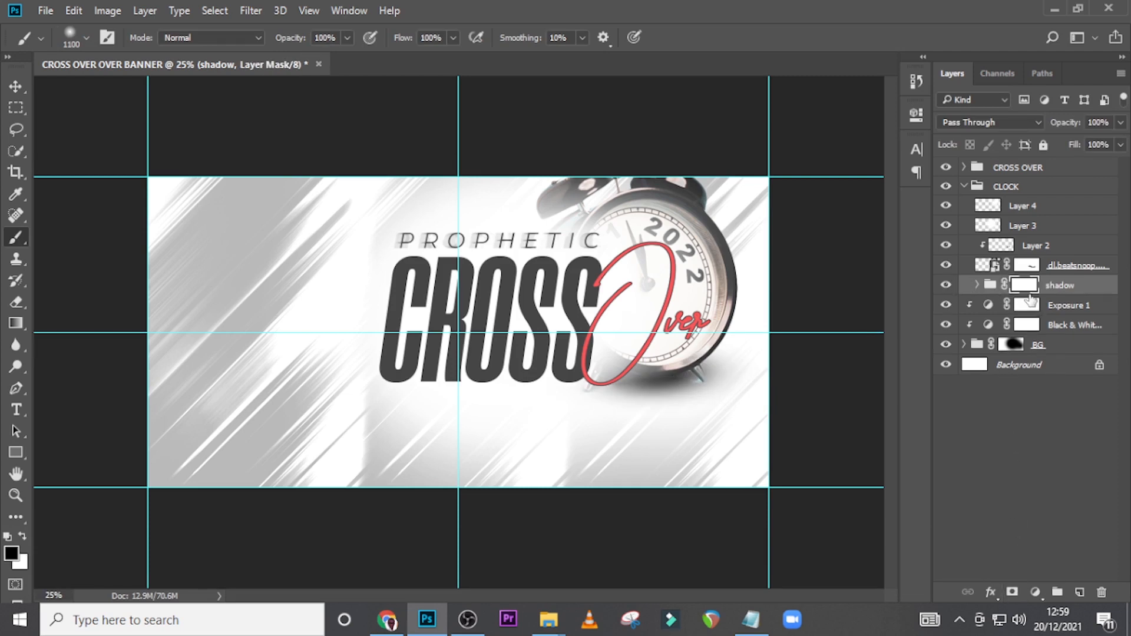
{"action": "key", "text": "bracketleft"}
{"action": "key", "text": "bracketleft"}
{"action": "key", "text": "bracketleft"}
{"action": "key", "text": "bracketleft"}
{"action": "key", "text": "bracketleft"}
{"action": "key", "text": "bracketleft"}
{"action": "key", "text": "bracketleft"}
{"action": "key", "text": "bracketleft"}
{"action": "key", "text": "bracketleft"}
{"action": "key", "text": "bracketleft"}
{"action": "key", "text": "bracketleft"}
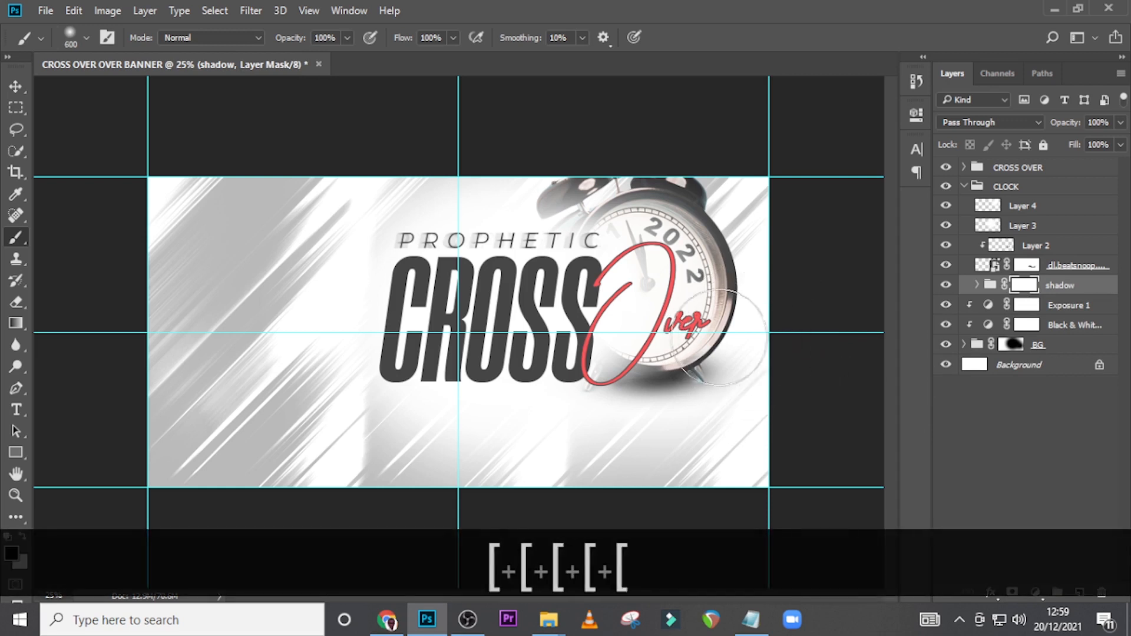
{"action": "key", "text": "bracketleft"}
{"action": "key", "text": "bracketleft"}
{"action": "key", "text": "bracketleft"}
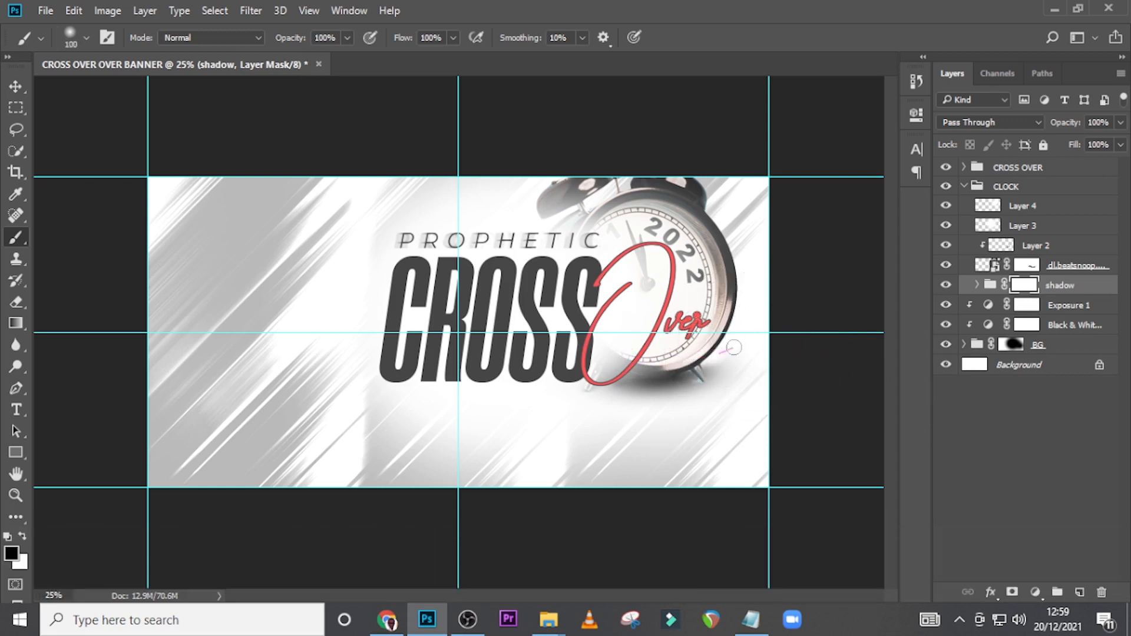
{"action": "mouse_move", "coordinate": [701, 357]}
{"action": "left_mouse_down"}
{"action": "mouse_move", "coordinate": [733, 364]}
{"action": "mouse_move", "coordinate": [690, 358]}
{"action": "mouse_move", "coordinate": [754, 377]}
{"action": "left_mouse_up"}
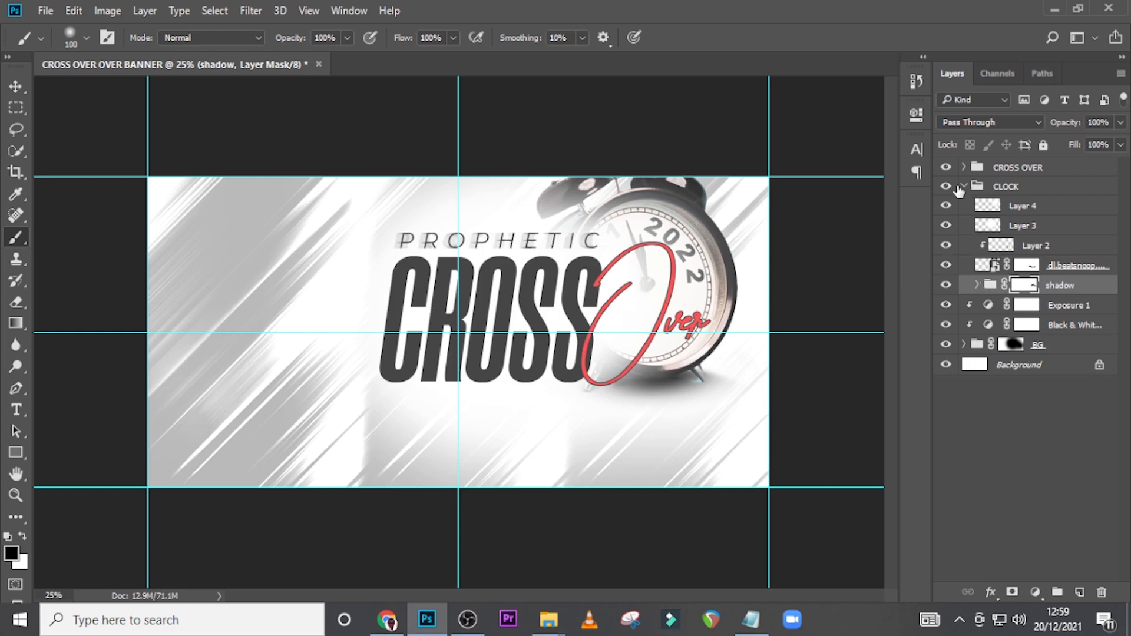
- Collapse the CLOCK group, add a text layer with "fri 31 december" copied from 3.txt below the title, and move it above the CROSS OVER group
{"action": "left_click", "coordinate": [959, 189]}
{"action": "left_click", "coordinate": [963, 187]}
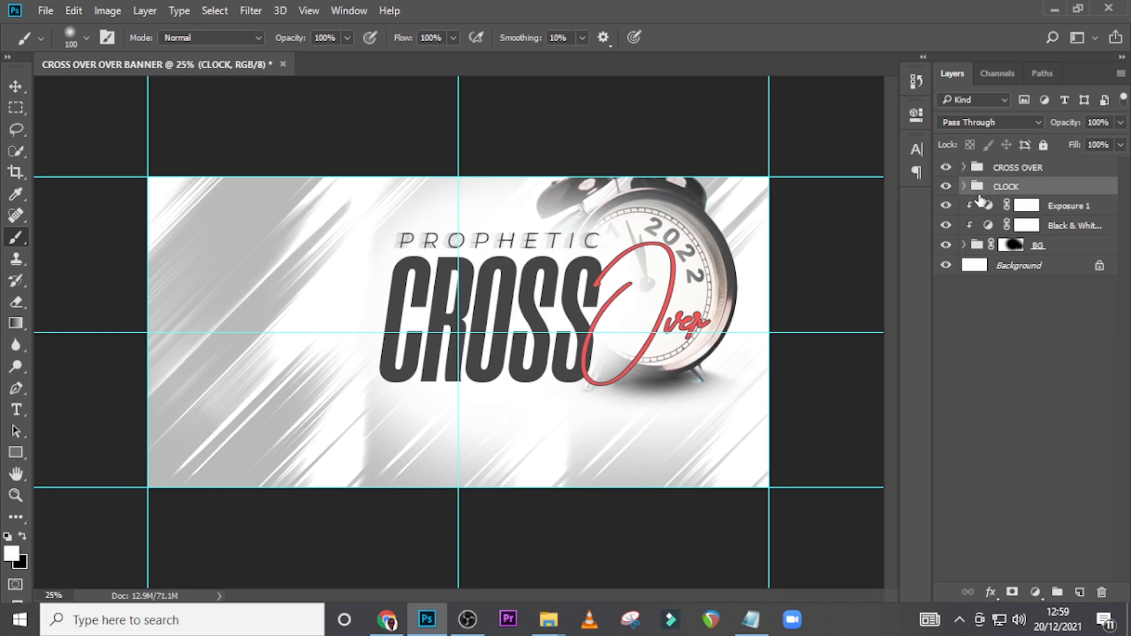
{"action": "key", "text": "t"}
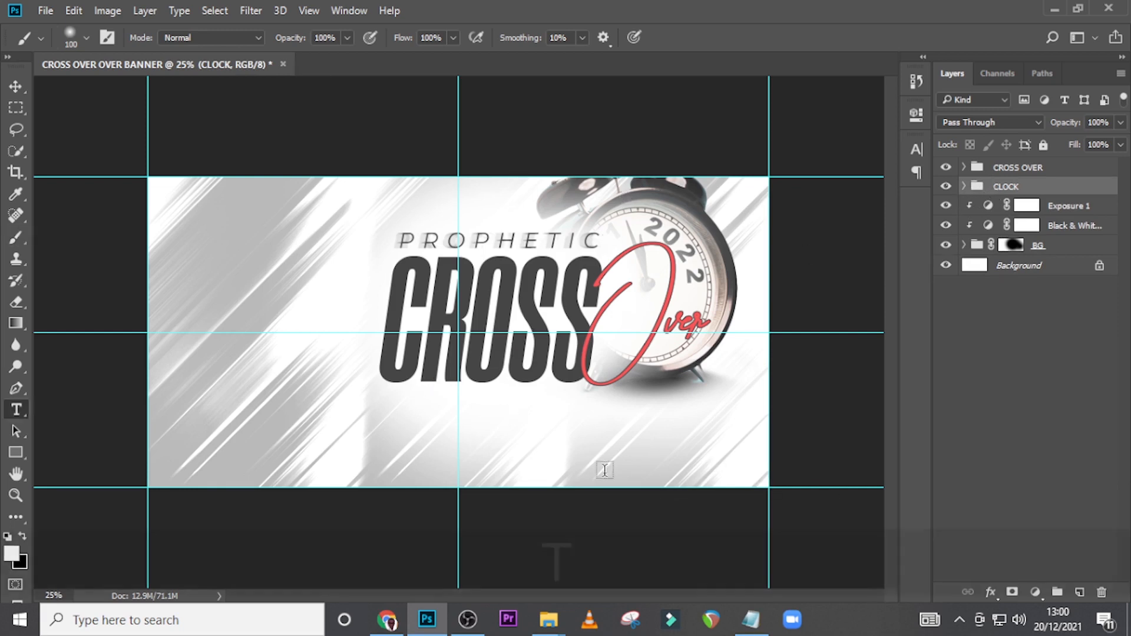
{"action": "left_click", "coordinate": [428, 417]}
{"action": "left_click", "coordinate": [751, 619]}
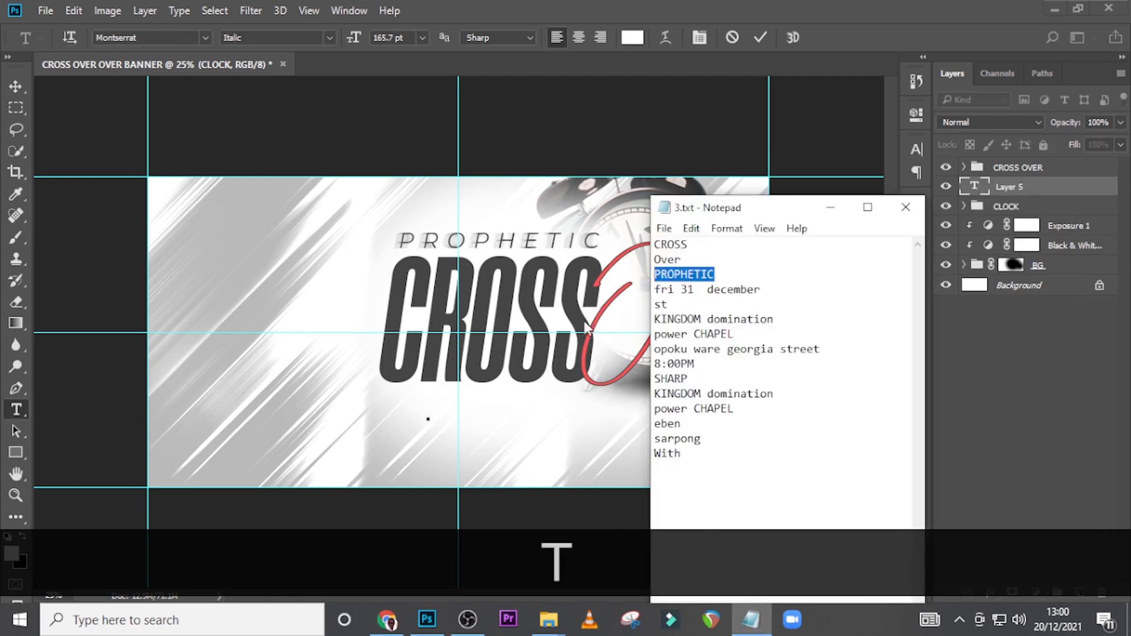
{"action": "left_click_drag", "start_coordinate": [761, 290], "coordinate": [636, 293]}
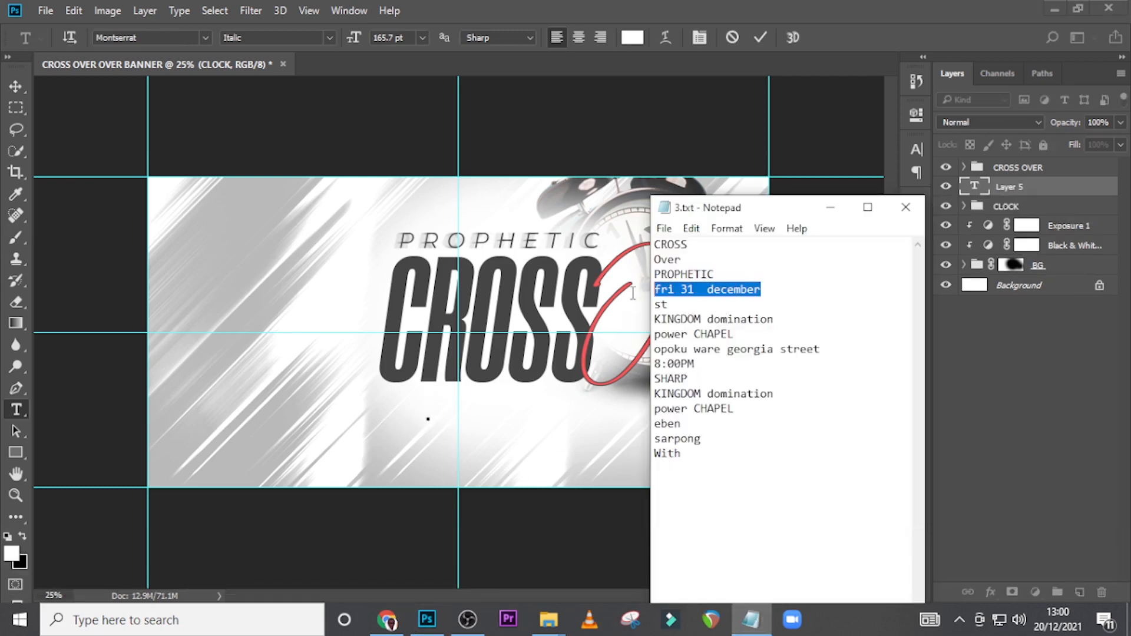
{"action": "key", "text": "ctrl+c"}
{"action": "left_click", "coordinate": [730, 7]}
{"action": "key", "text": "ctrl+v"}
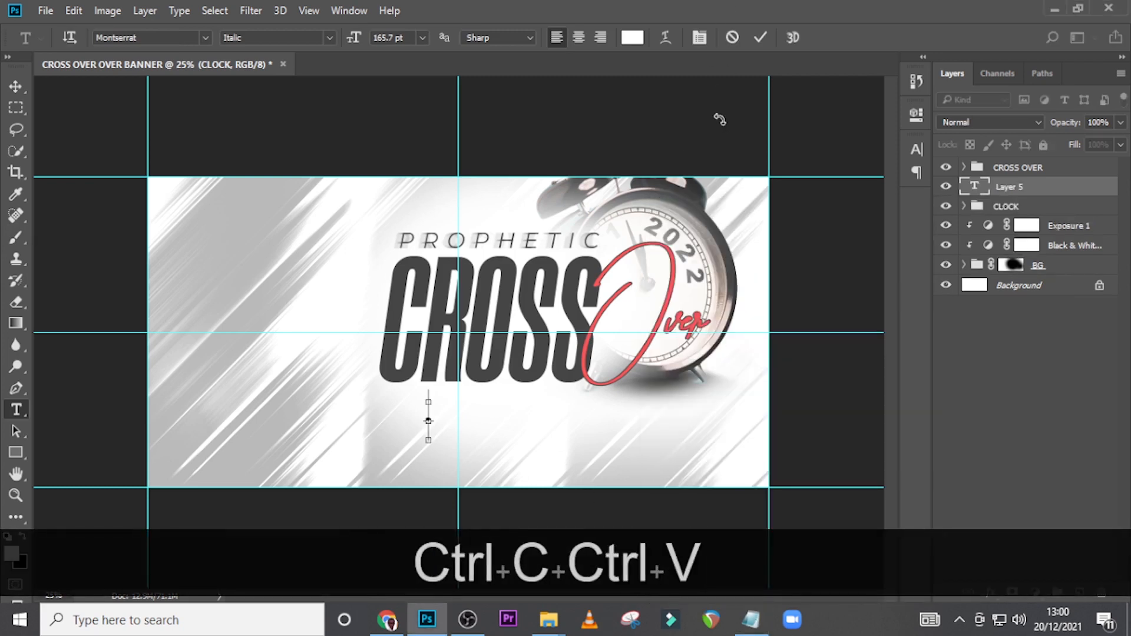
{"action": "left_click", "coordinate": [1002, 192]}
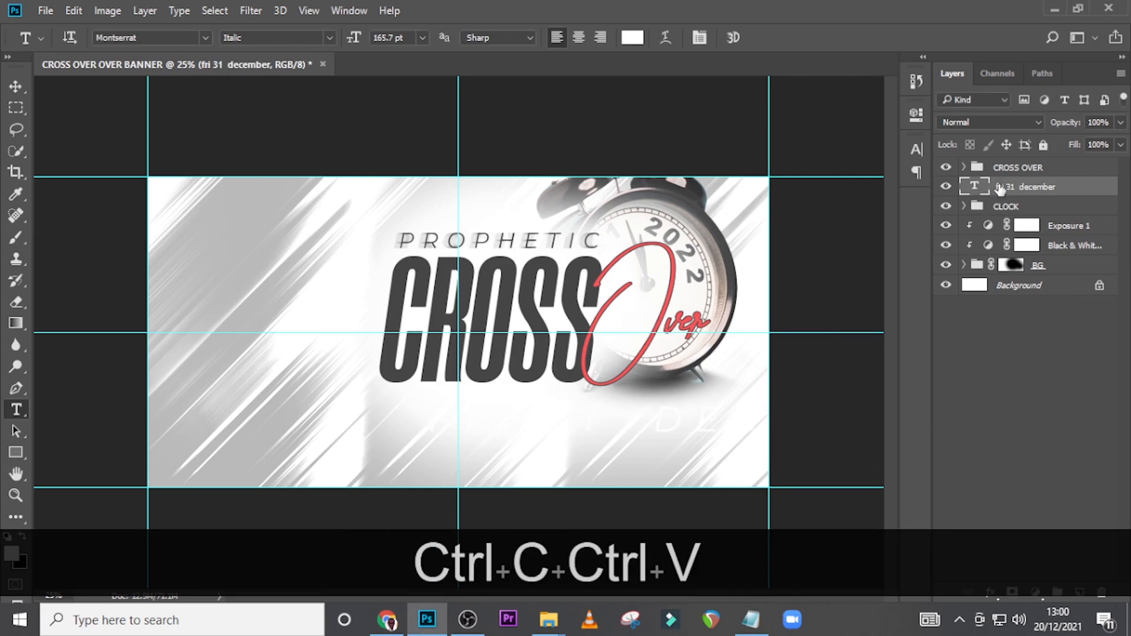
{"action": "left_click_drag", "start_coordinate": [1001, 189], "coordinate": [1001, 160]}
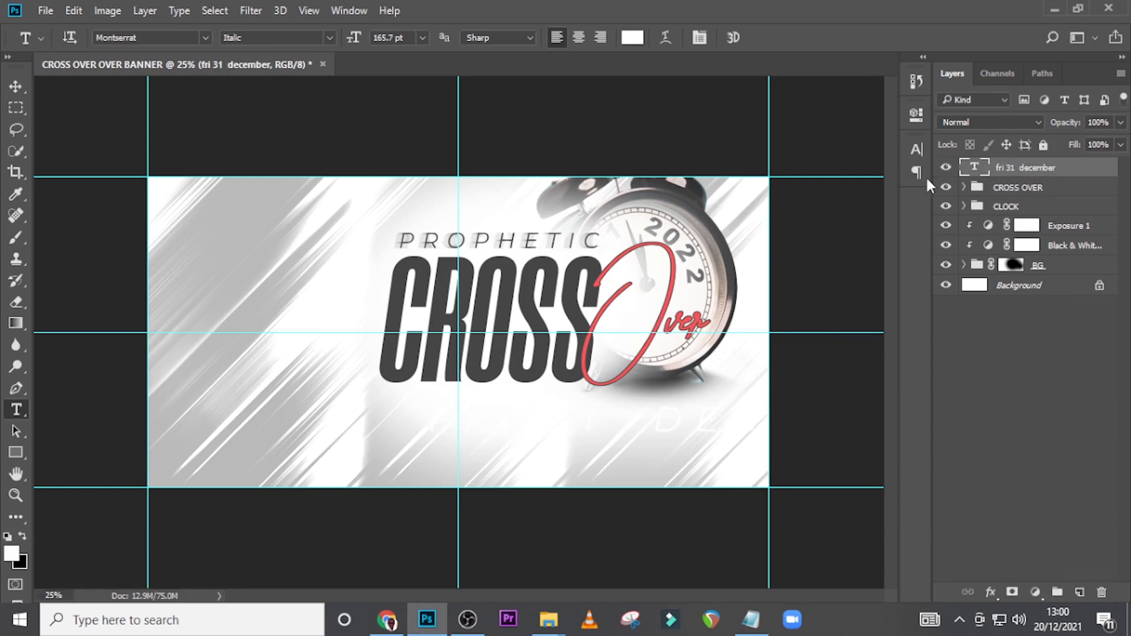
- Set the date text's font to Montserrat ExtraBold with faux italic
{"action": "left_click", "coordinate": [916, 152]}
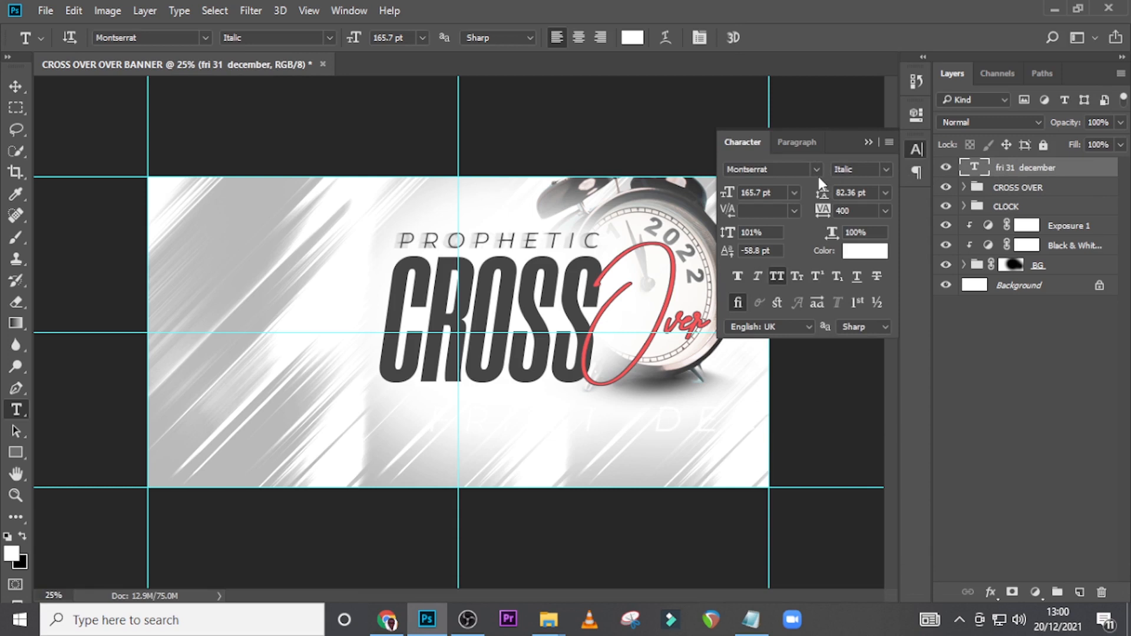
{"action": "left_click", "coordinate": [817, 171]}
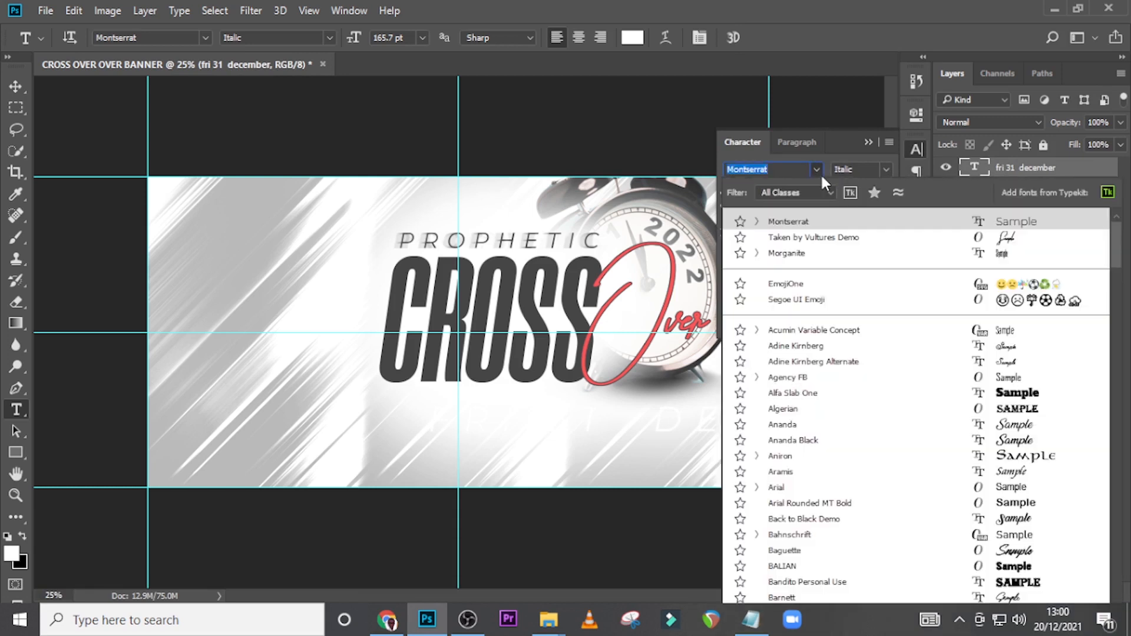
{"action": "left_click", "coordinate": [813, 221]}
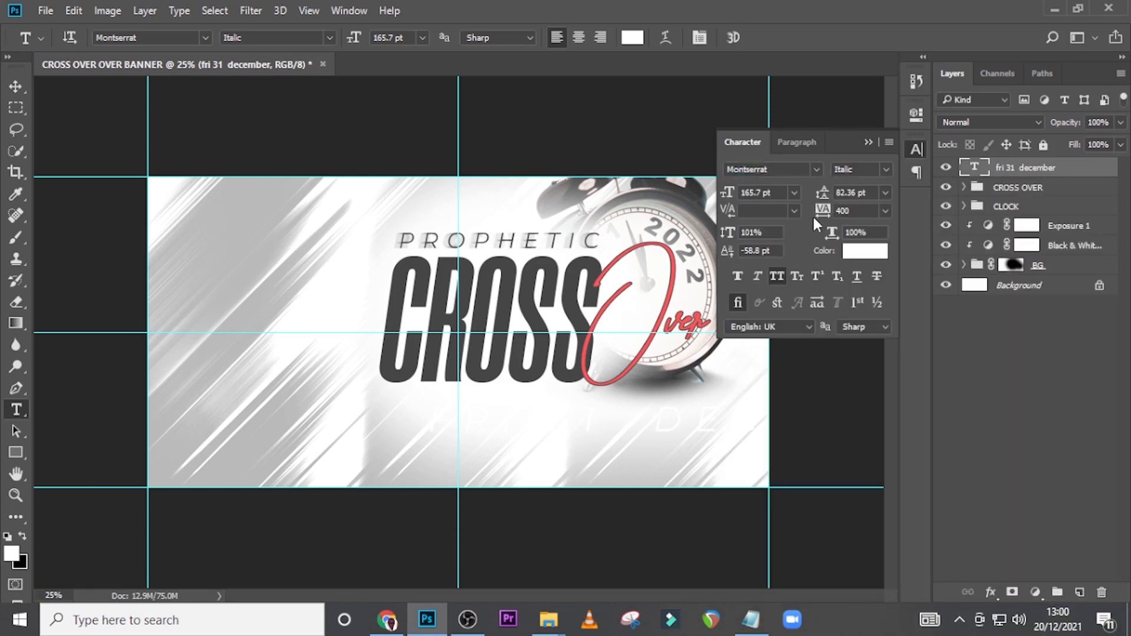
{"action": "left_click", "coordinate": [887, 170]}
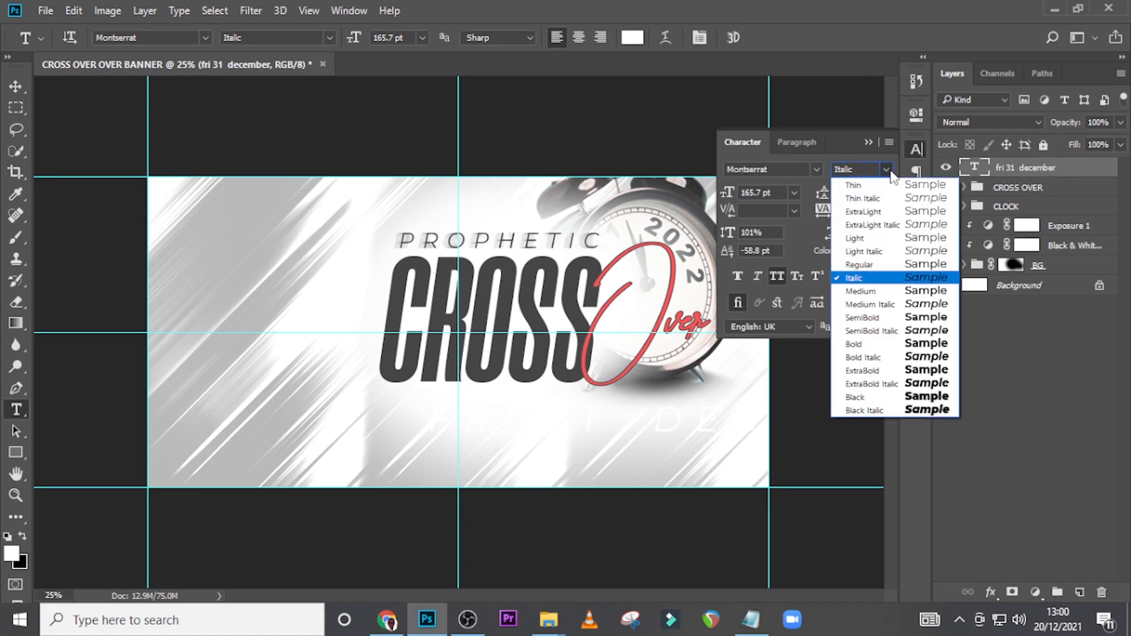
{"action": "left_click", "coordinate": [872, 370]}
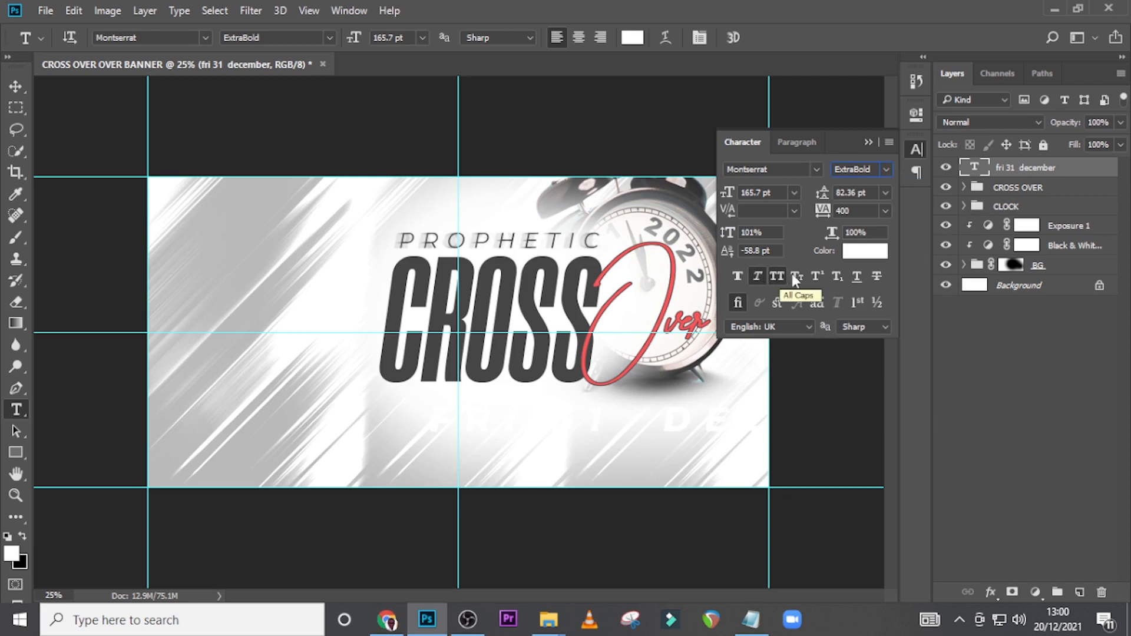
- Try to set the date text's font size to 103.7 pt
{"action": "left_click", "coordinate": [768, 193]}
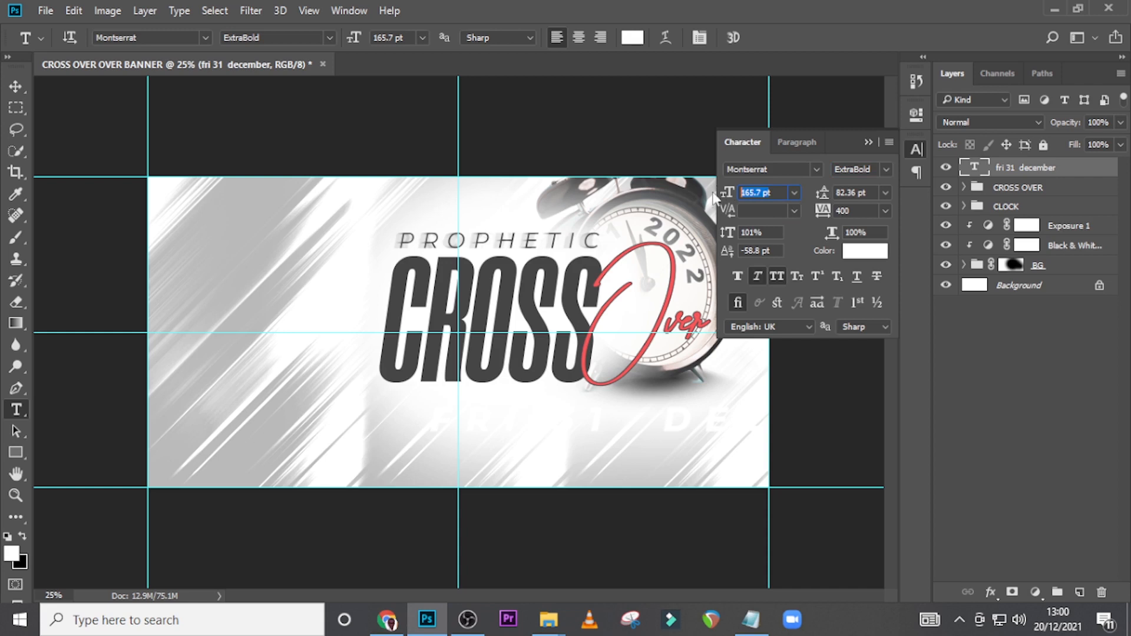
{"action": "type", "text": "103"}
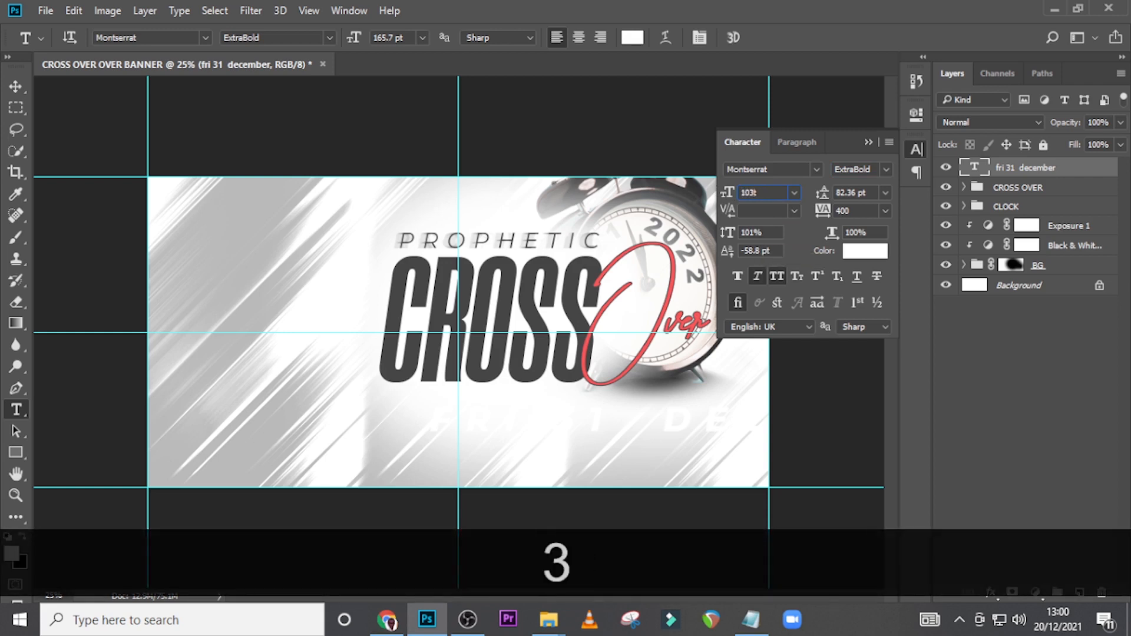
{"action": "type", "text": ".4"}
{"action": "key", "text": "BackSpace"}
{"action": "type", "text": "7"}
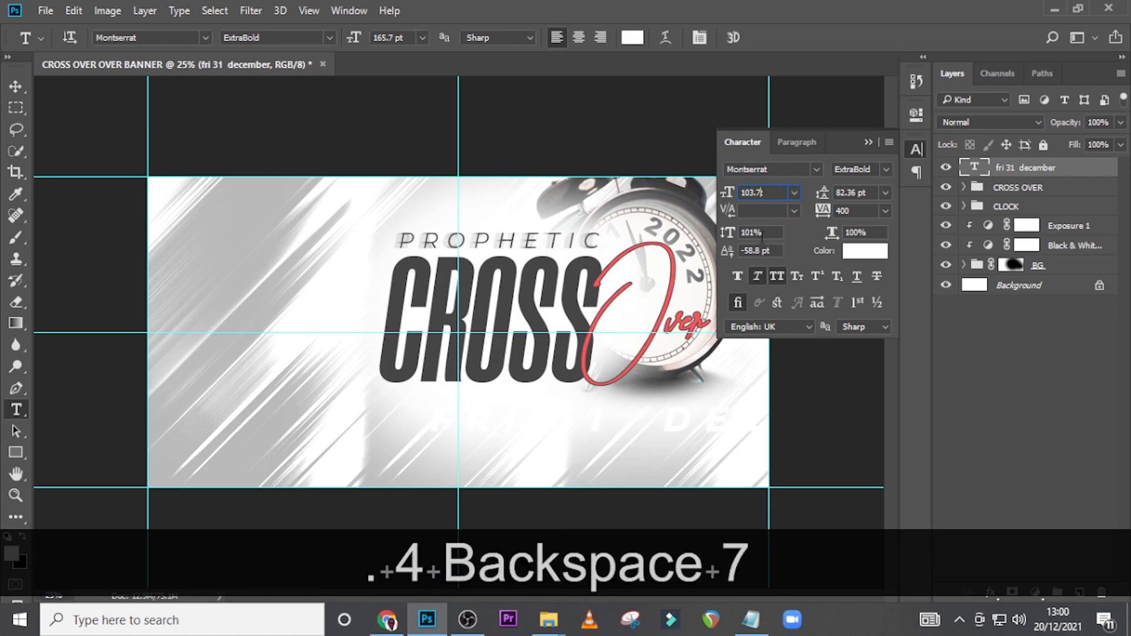
{"action": "key", "text": "Return"}
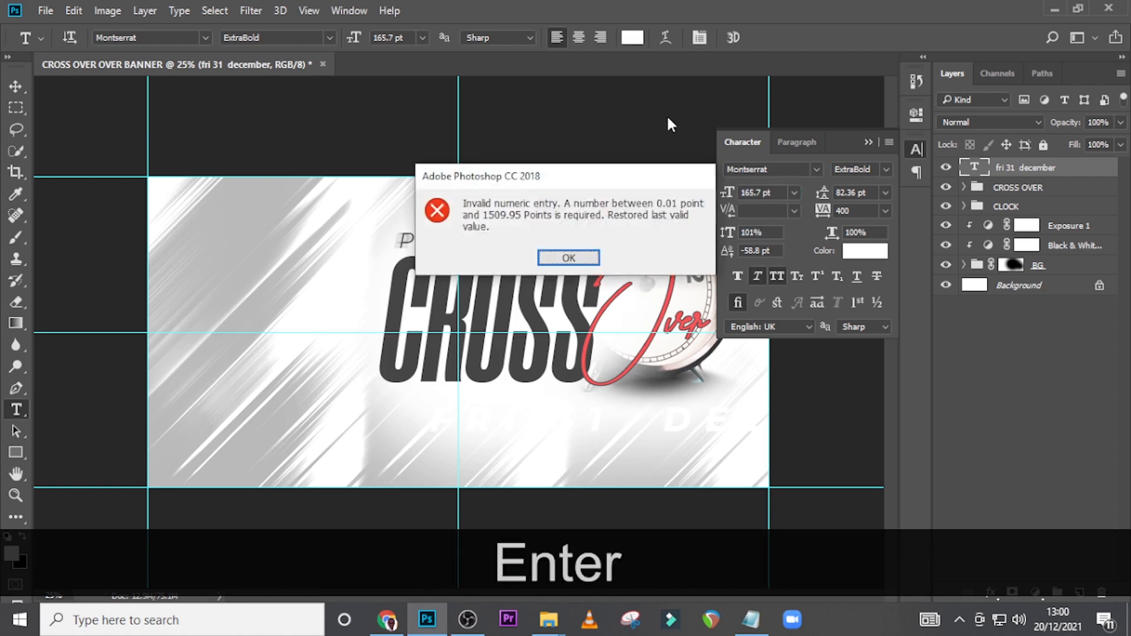
{"action": "left_click", "coordinate": [572, 258]}
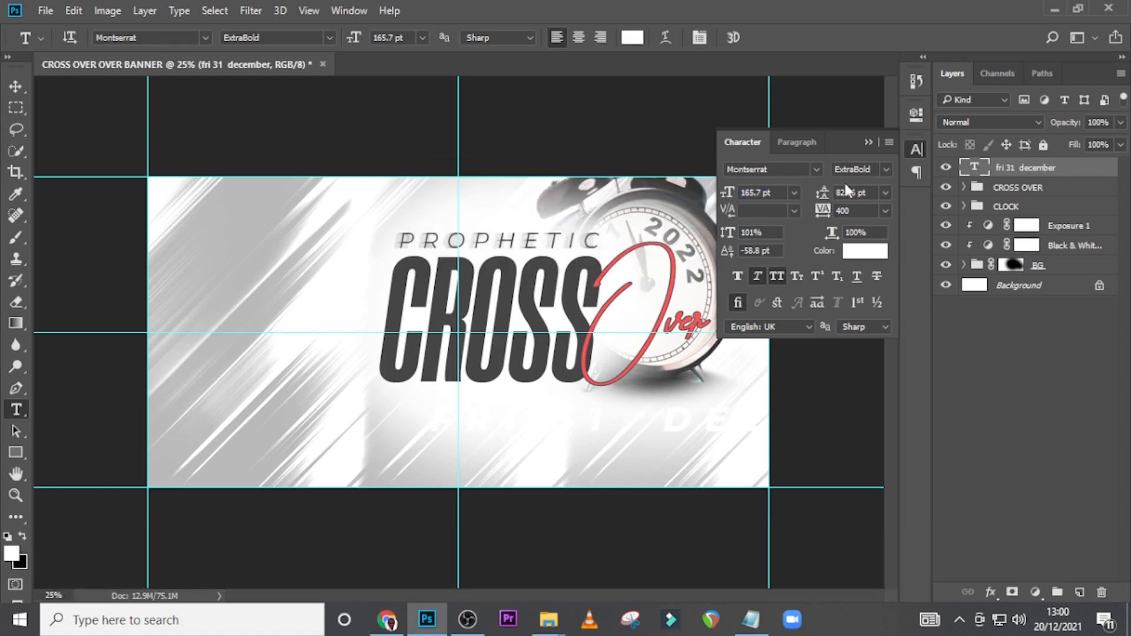
- Set the date text's font size to 103.7 pt through the type layer properties
{"action": "left_click", "coordinate": [915, 119]}
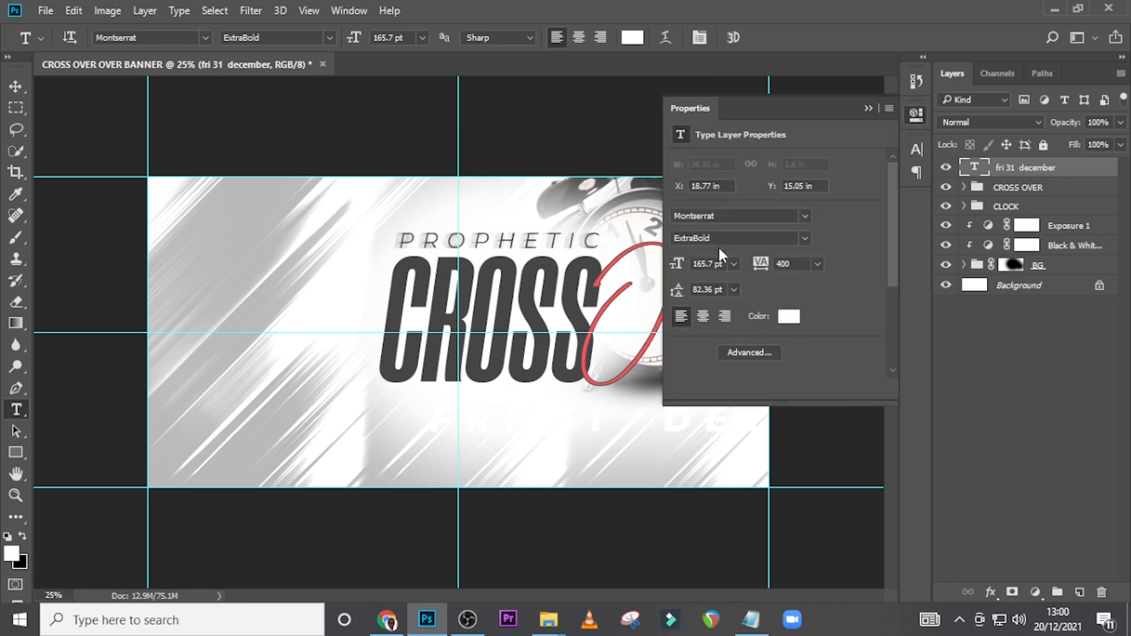
{"action": "left_click", "coordinate": [725, 263]}
{"action": "type", "text": "10"}
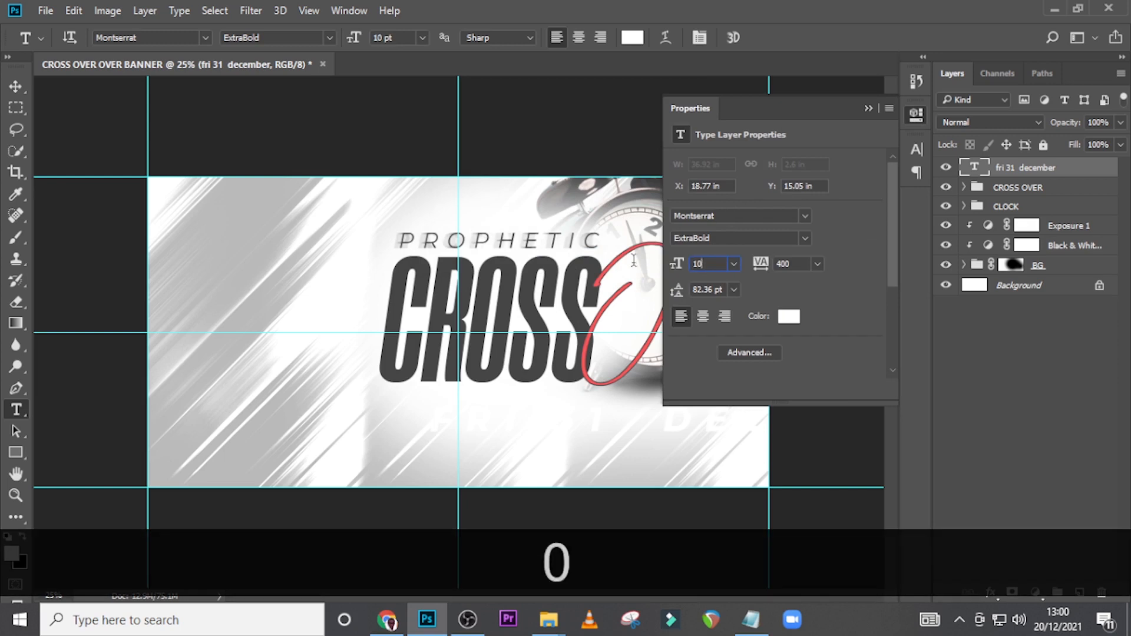
{"action": "type", "text": "3.7"}
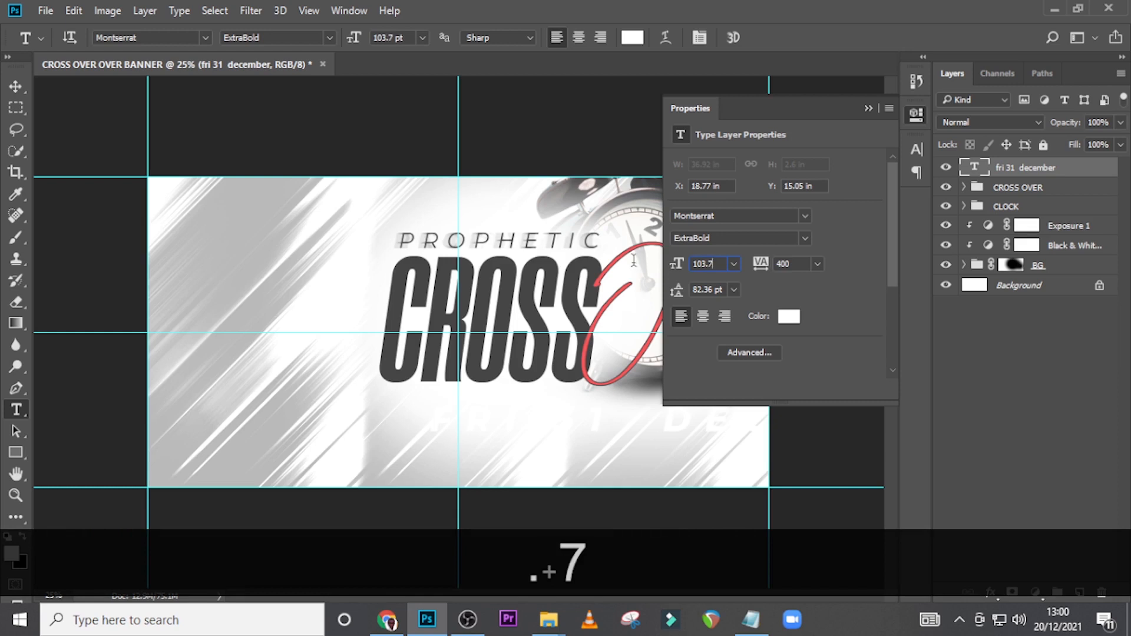
{"action": "key", "text": "Return"}
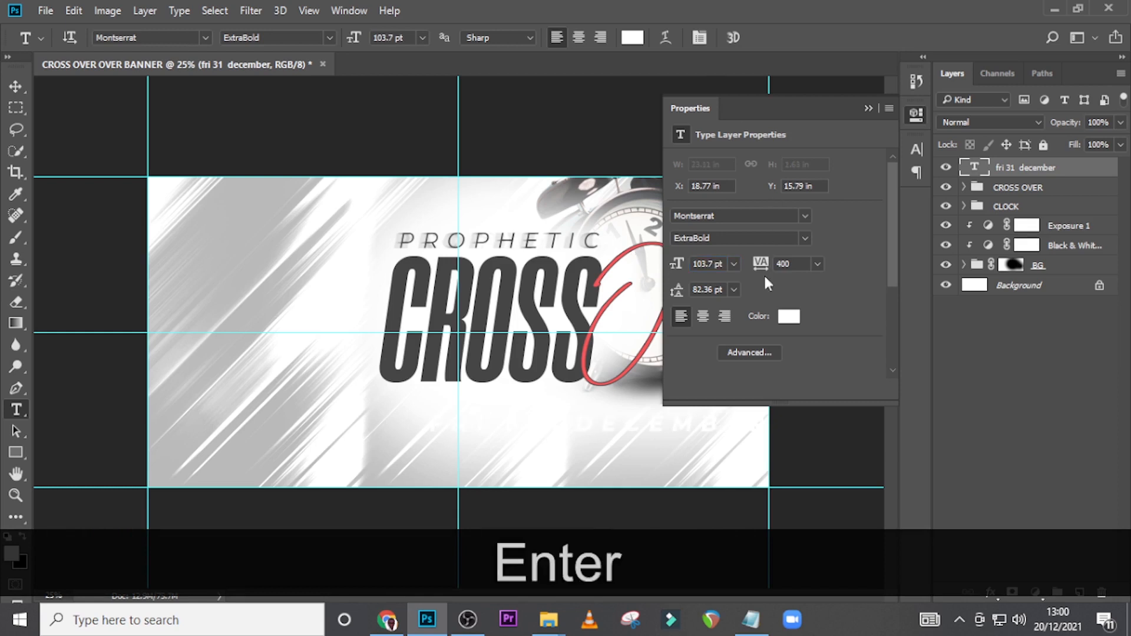
- Colour the date text dark grey 454446 sampled from the CROSS lettering and set its tracking to 0
{"action": "left_click", "coordinate": [789, 316]}
{"action": "left_click", "coordinate": [400, 283]}
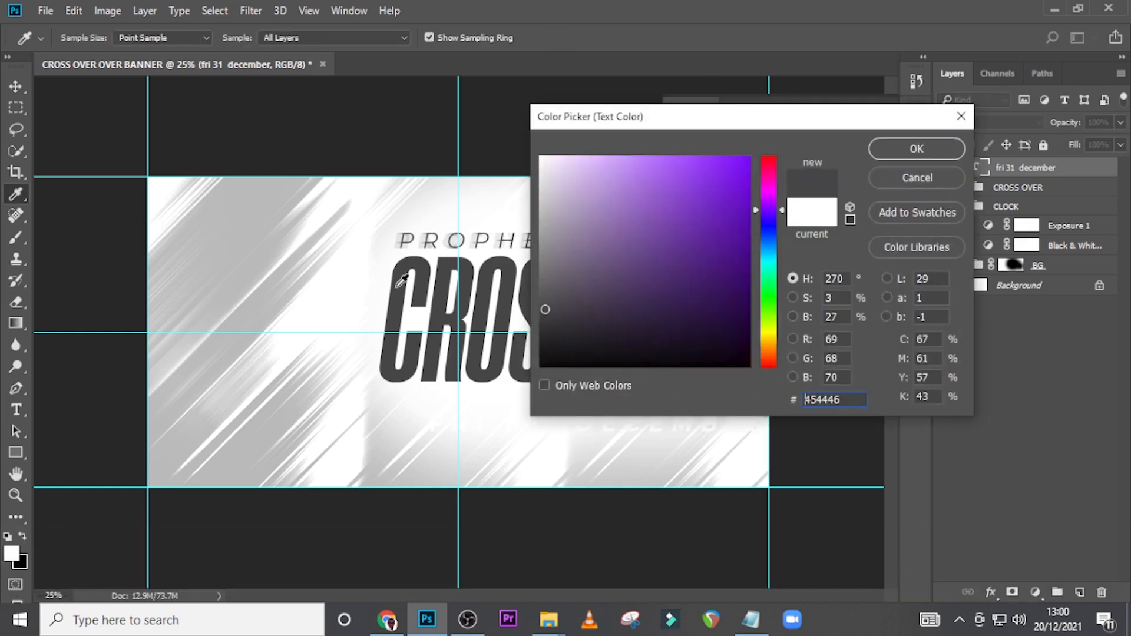
{"action": "left_click", "coordinate": [907, 150]}
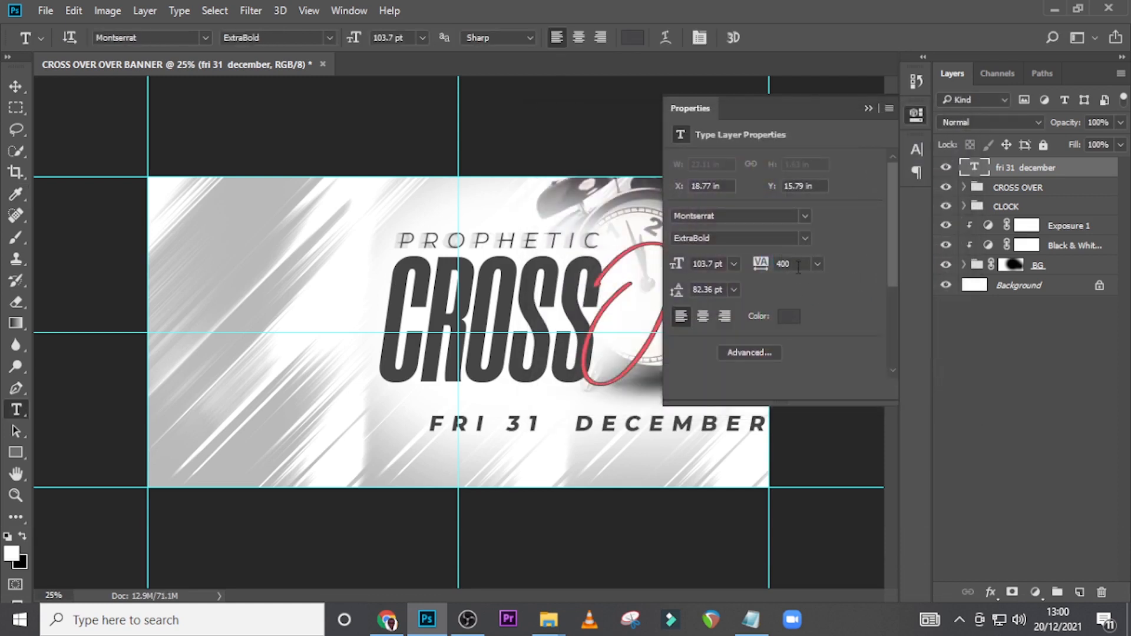
{"action": "left_click", "coordinate": [798, 267]}
{"action": "type", "text": "0"}
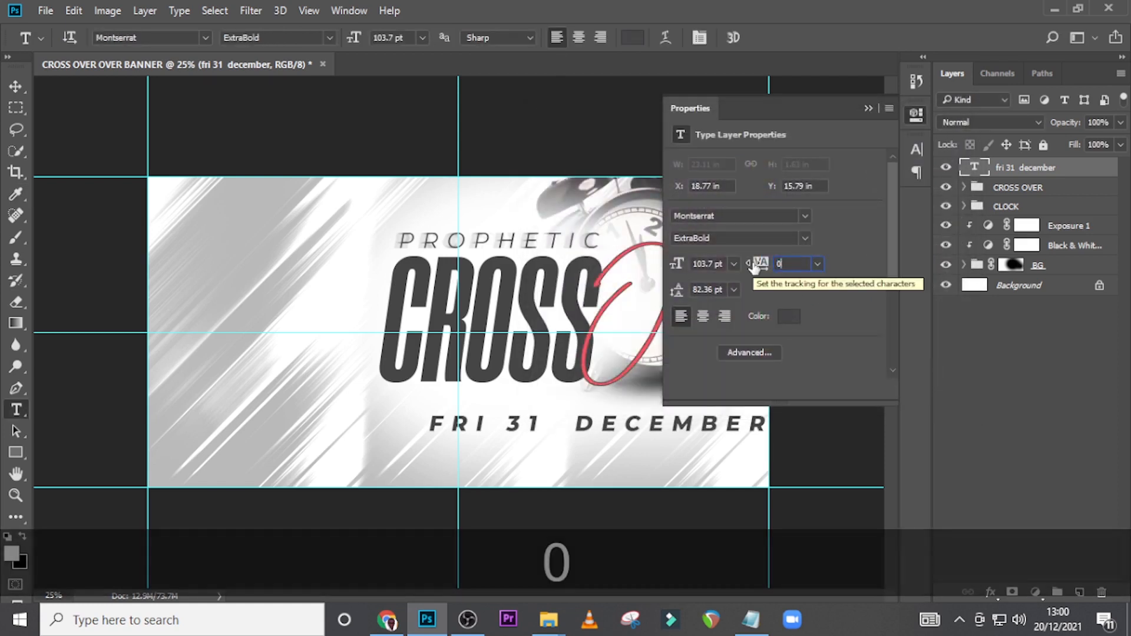
{"action": "key", "text": "Return"}
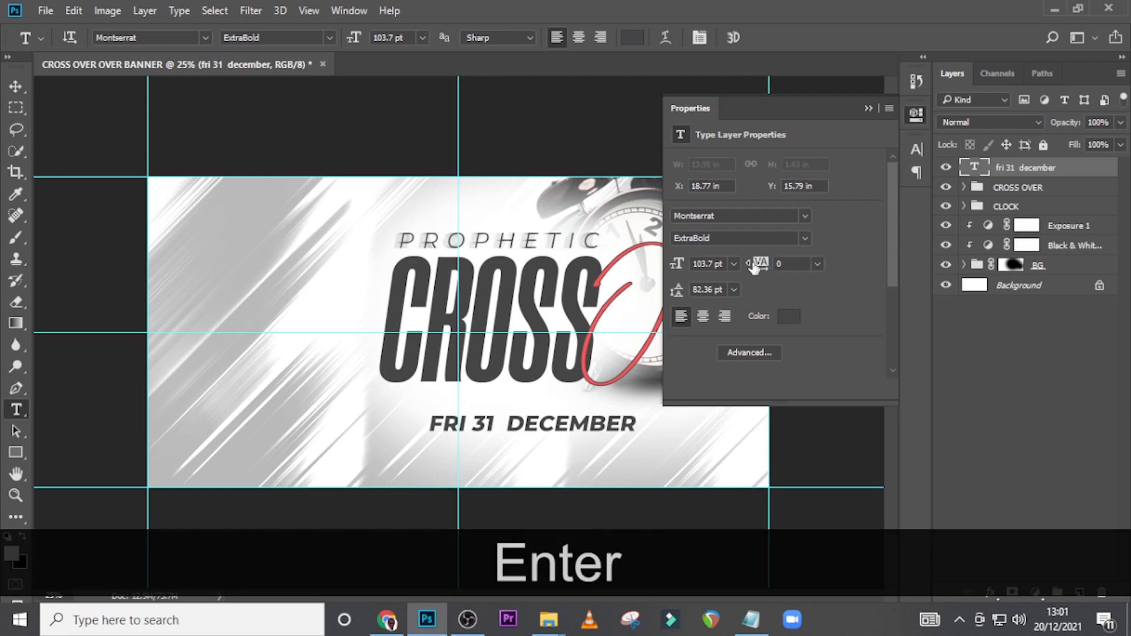
{"action": "left_click", "coordinate": [869, 109]}
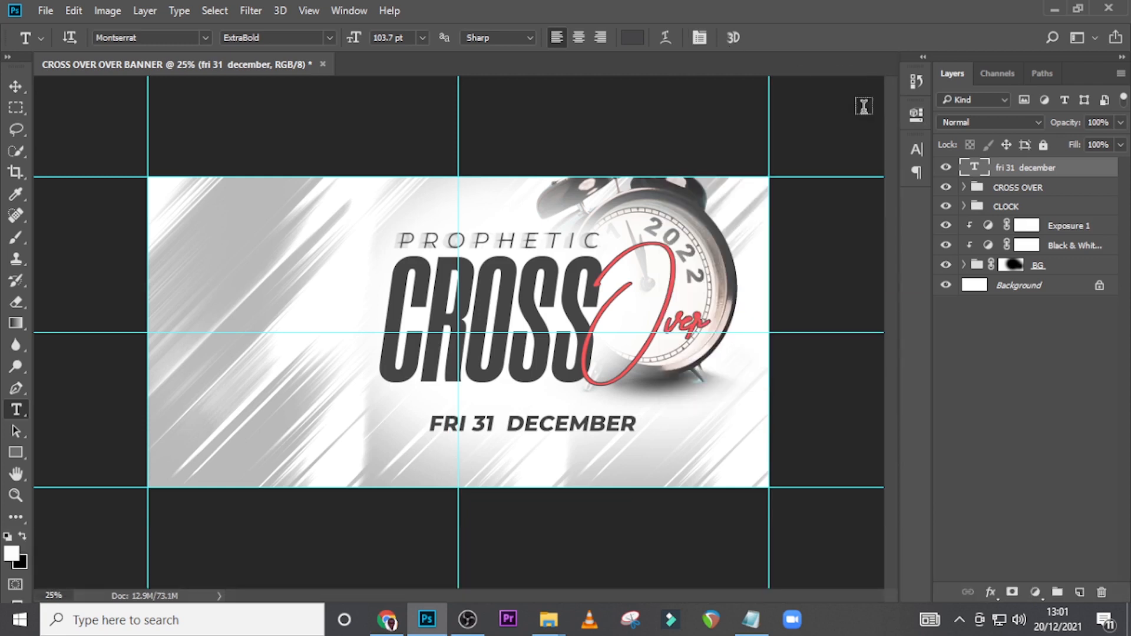
- Move the date text so its start lines up with the CROSS lettering and nudge it up close beneath the title
{"action": "key", "text": "v"}
{"action": "left_click_drag", "start_coordinate": [536, 427], "coordinate": [489, 442]}
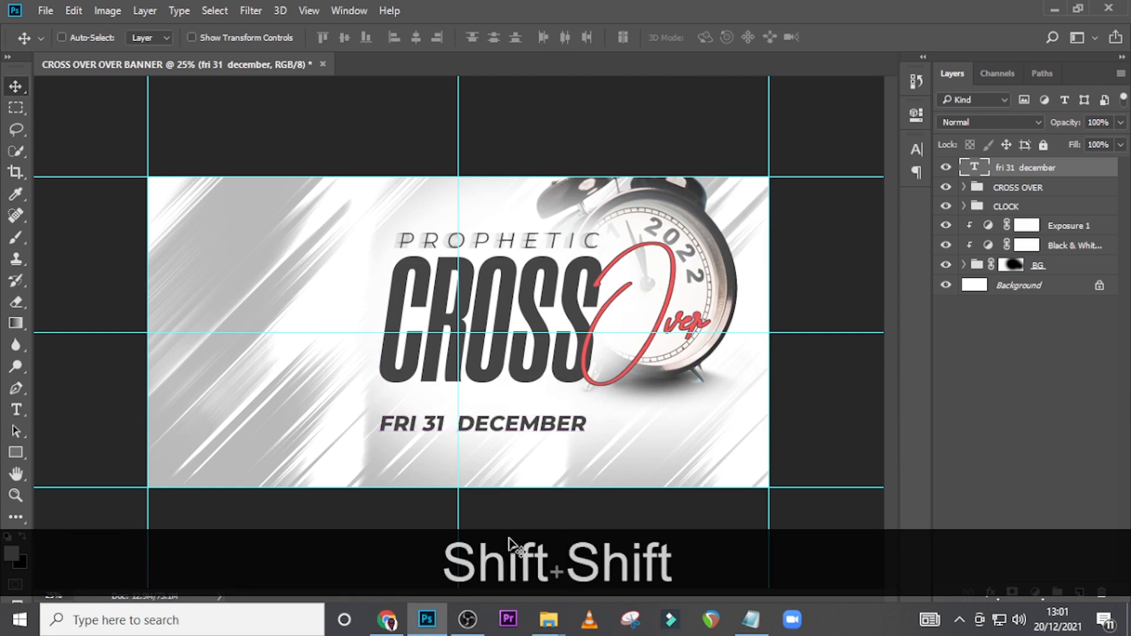
{"action": "key", "text": "shift+Up"}
{"action": "key", "text": "shift+Up"}
{"action": "key", "text": "shift+Up"}
{"action": "key", "text": "shift+Up"}
{"action": "key", "text": "shift+Up"}
{"action": "key", "text": "shift+Up"}
{"action": "key", "text": "shift+Up"}
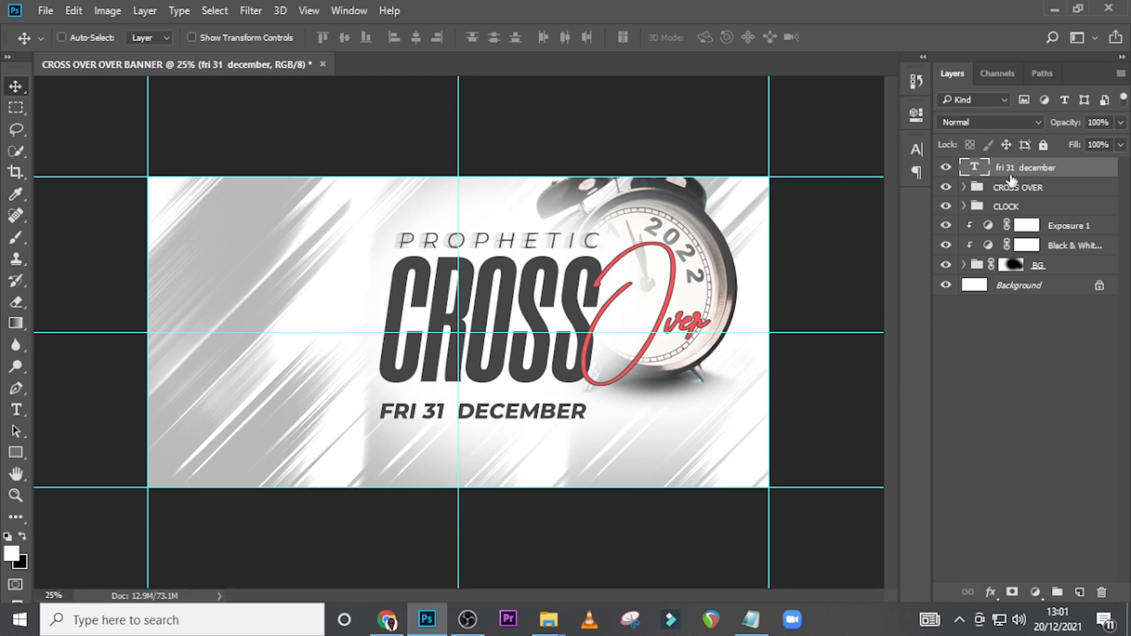
{"action": "key", "text": "shift+Up"}
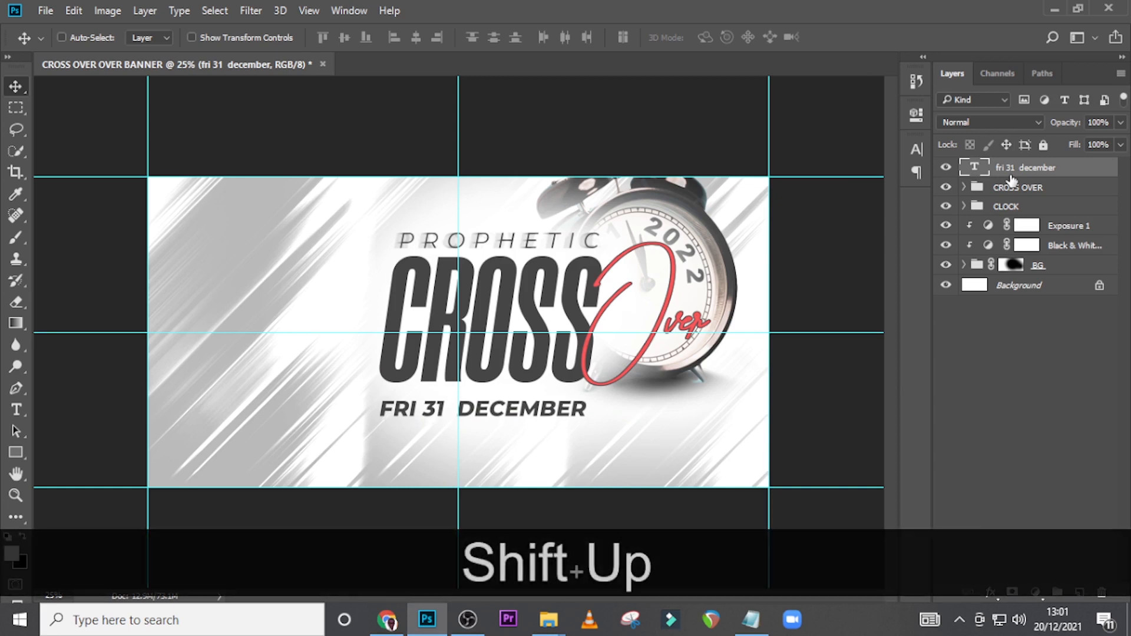
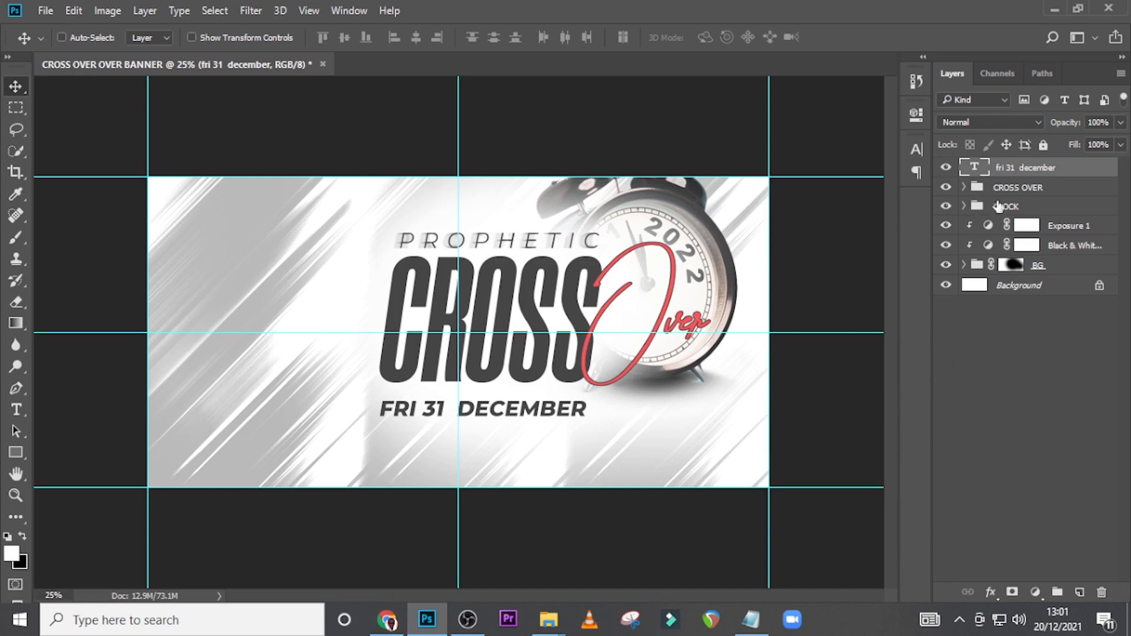
- Recolour the FRI 31 DECEMBER date text to the bronze orange c78050
{"action": "left_click", "coordinate": [916, 149]}
{"action": "left_click", "coordinate": [872, 253]}
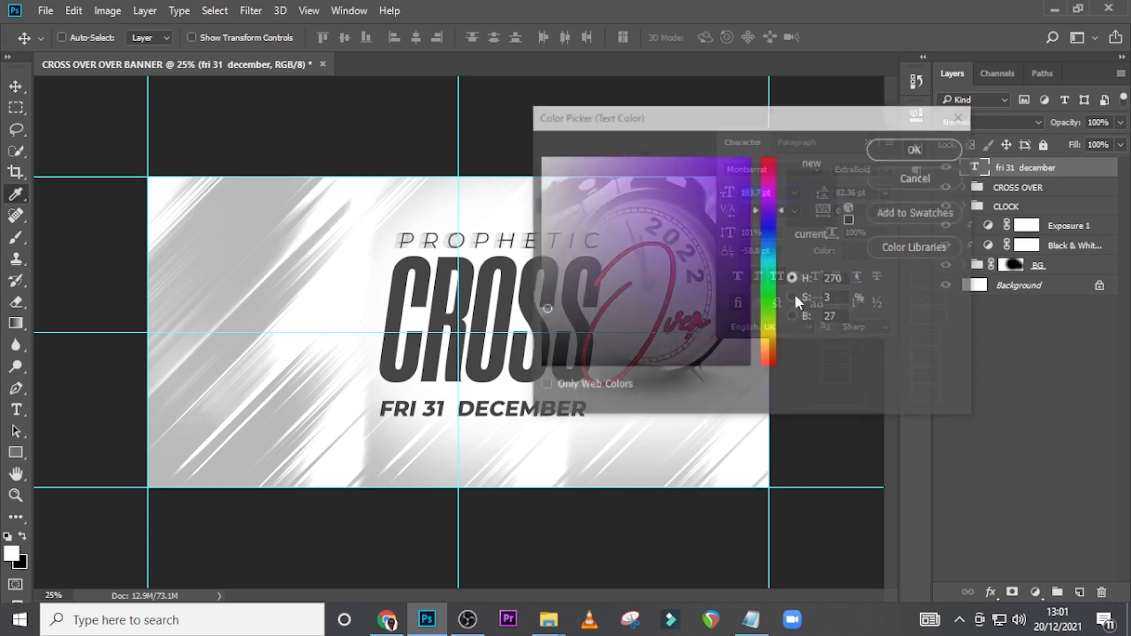
{"action": "left_click", "coordinate": [673, 293]}
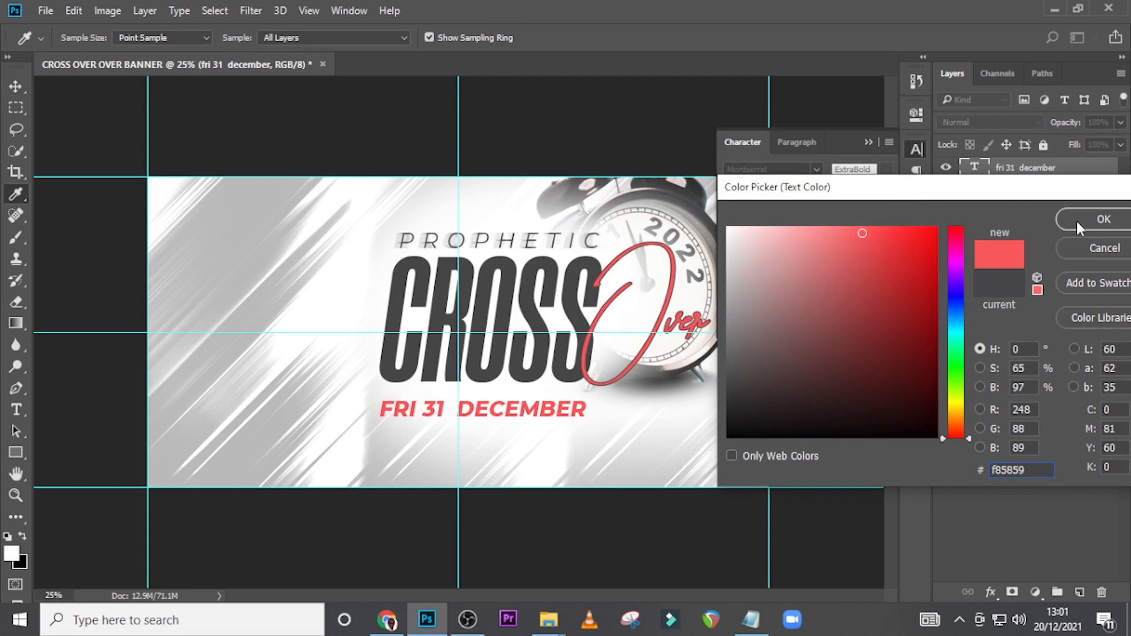
{"action": "left_click_drag", "start_coordinate": [1024, 469], "coordinate": [948, 456]}
{"action": "type", "text": "c"}
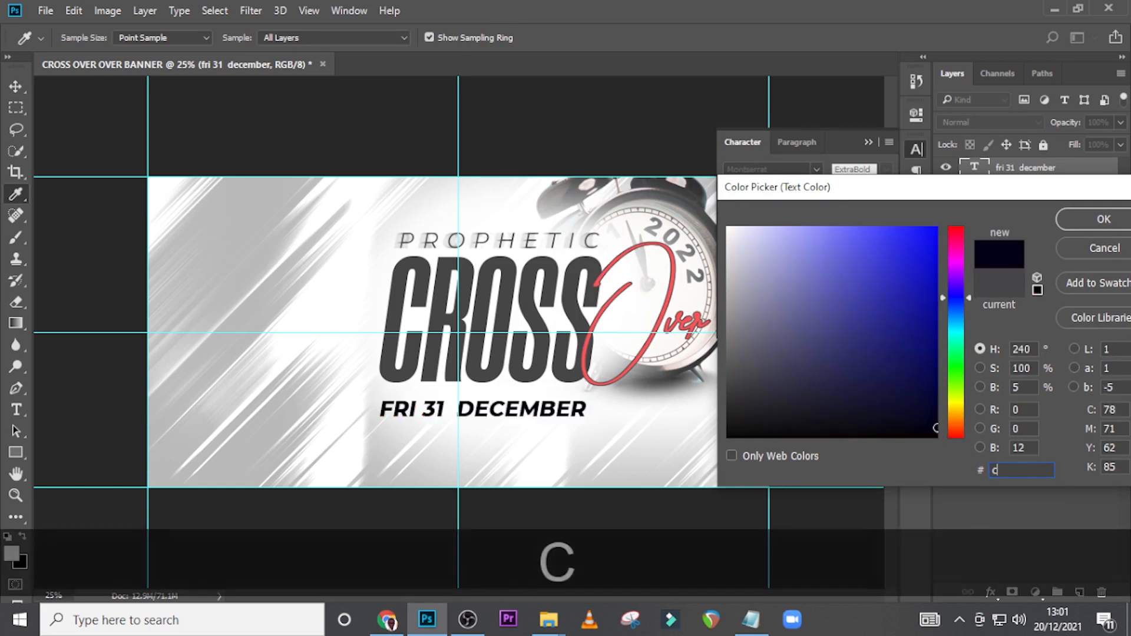
{"action": "type", "text": "78"}
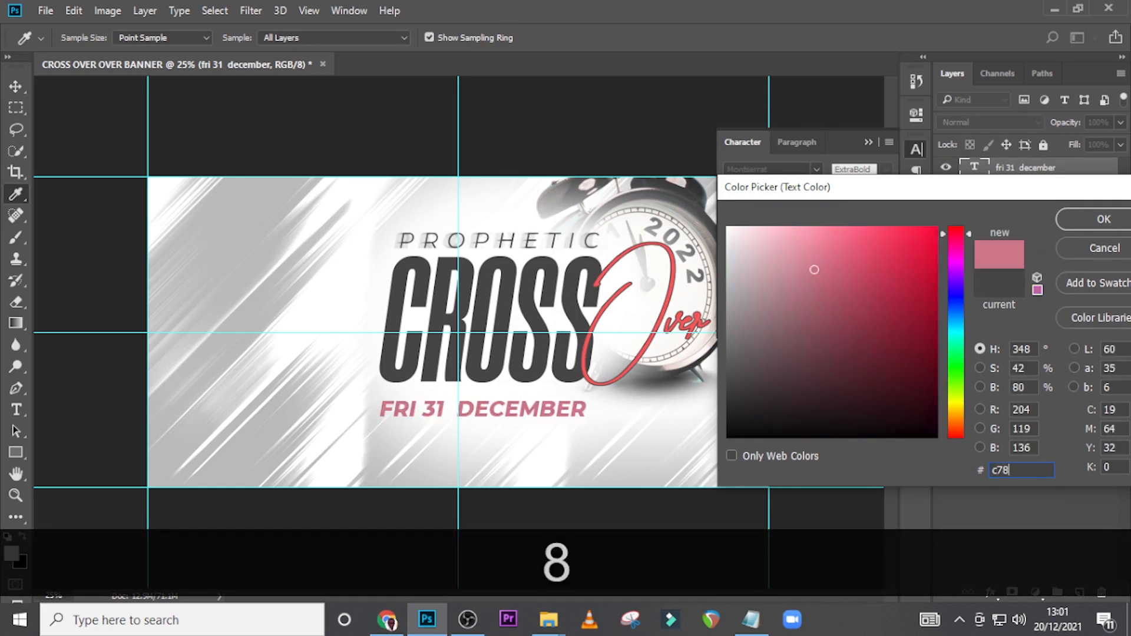
{"action": "type", "text": "050"}
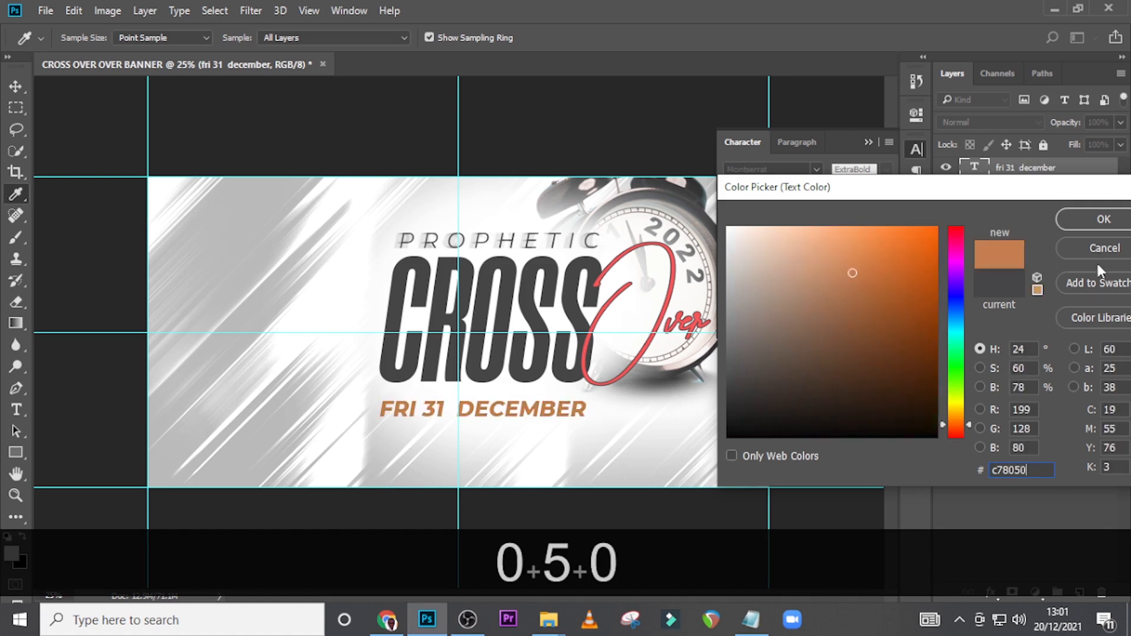
{"action": "left_click", "coordinate": [1094, 223]}
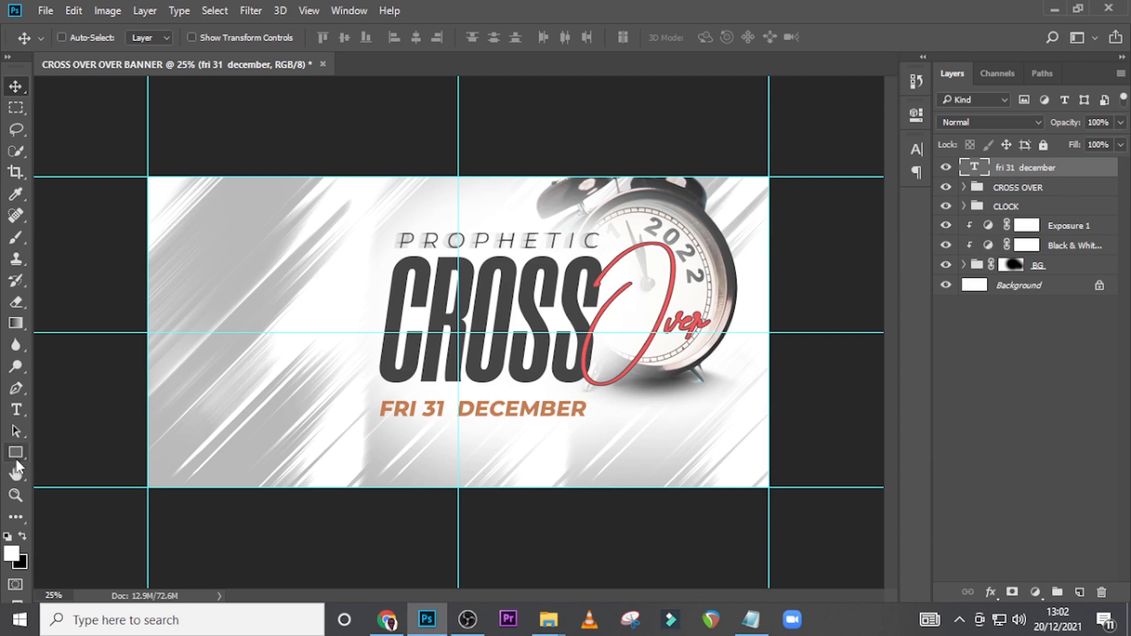
- Draw a thin rectangle about 1036 × 4 px as an underline directly beneath the date text and fill it black
{"action": "key", "text": "u"}
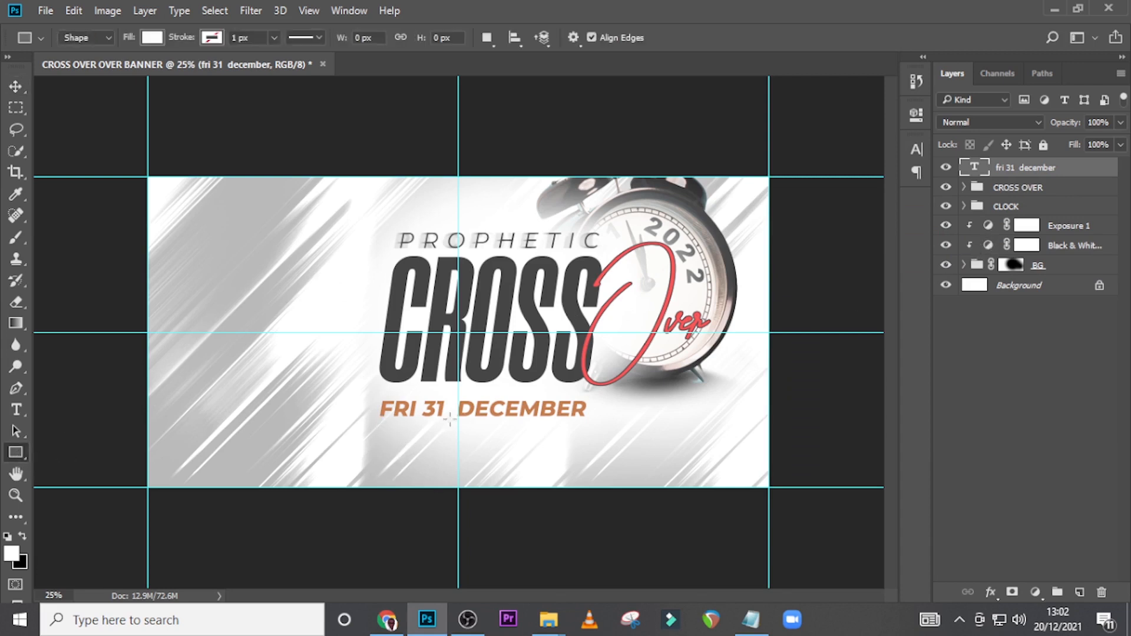
{"action": "mouse_move", "coordinate": [377, 418]}
{"action": "left_mouse_down"}
{"action": "mouse_move", "coordinate": [599, 422]}
{"action": "mouse_move", "coordinate": [589, 420]}
{"action": "left_mouse_up"}
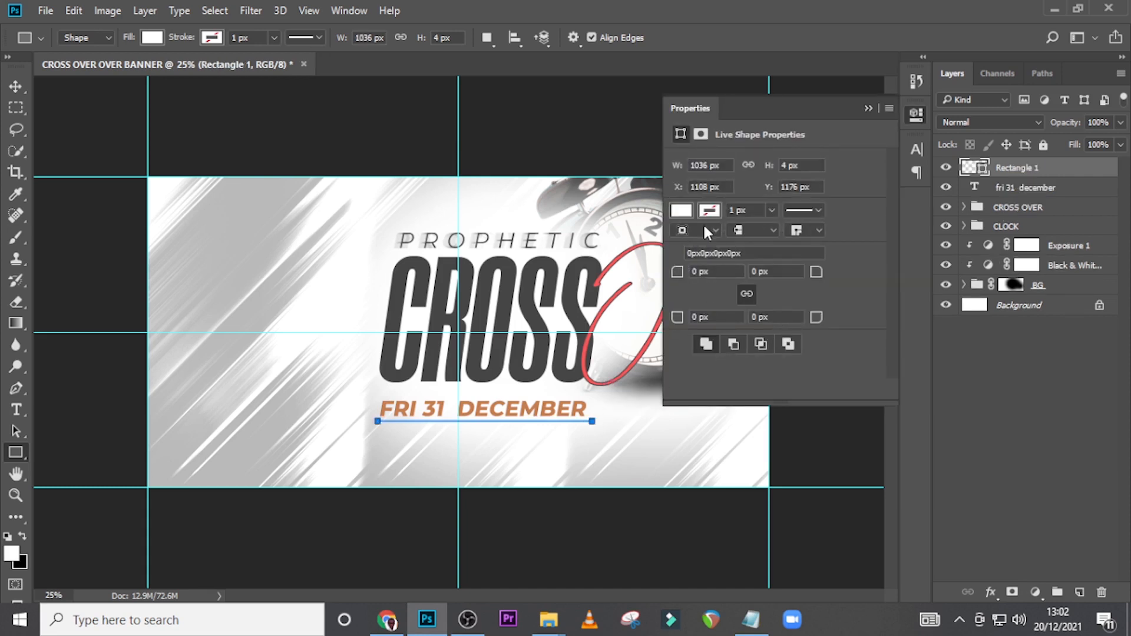
{"action": "left_click", "coordinate": [678, 210]}
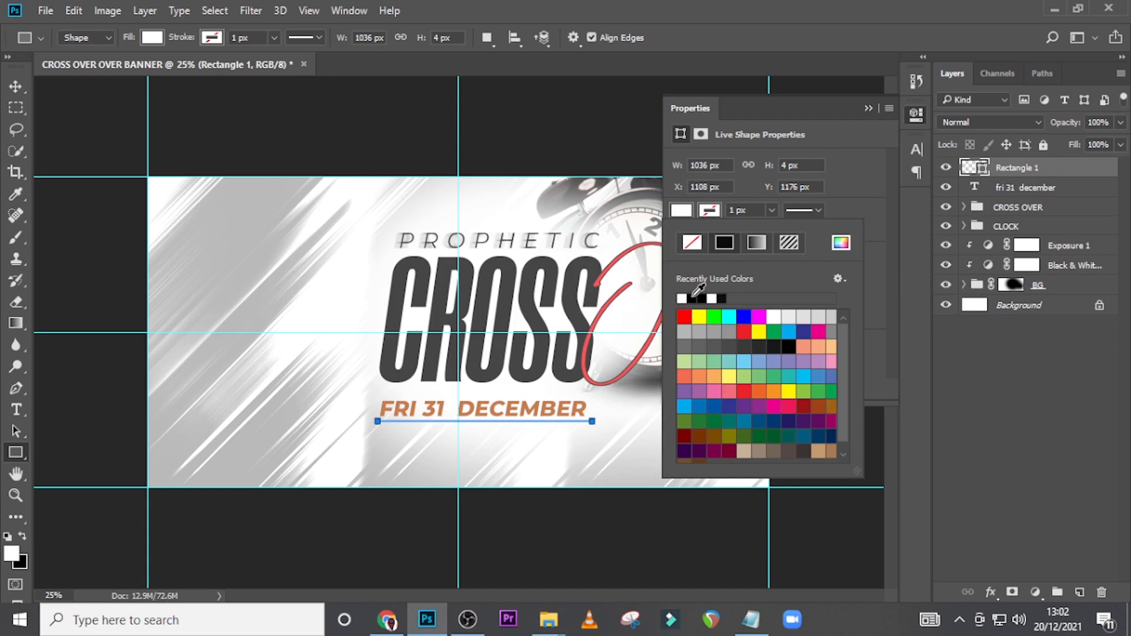
{"action": "left_click", "coordinate": [693, 295]}
{"action": "left_click", "coordinate": [870, 109]}
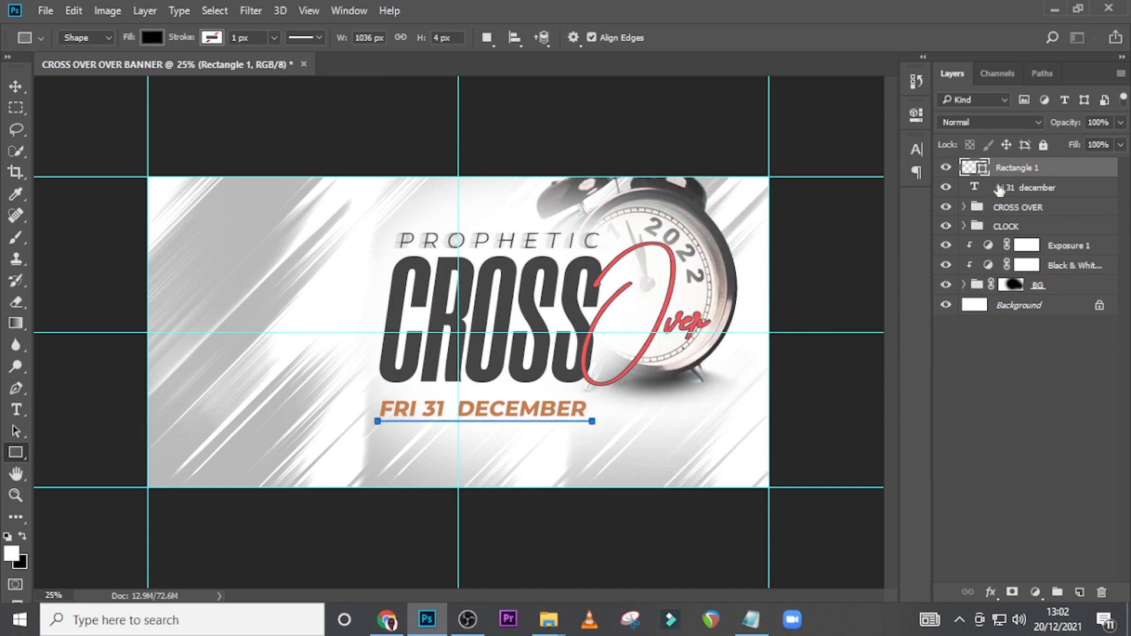
- Duplicate the date text layer and shift the copy straight down until it sits just below the thin line
{"action": "left_click", "coordinate": [1038, 192]}
{"action": "left_click", "coordinate": [1040, 170]}
{"action": "key", "text": "ctrl"}
{"action": "left_click", "coordinate": [1021, 189]}
{"action": "key", "text": "ctrl"}
{"action": "key", "text": "ctrl+j"}
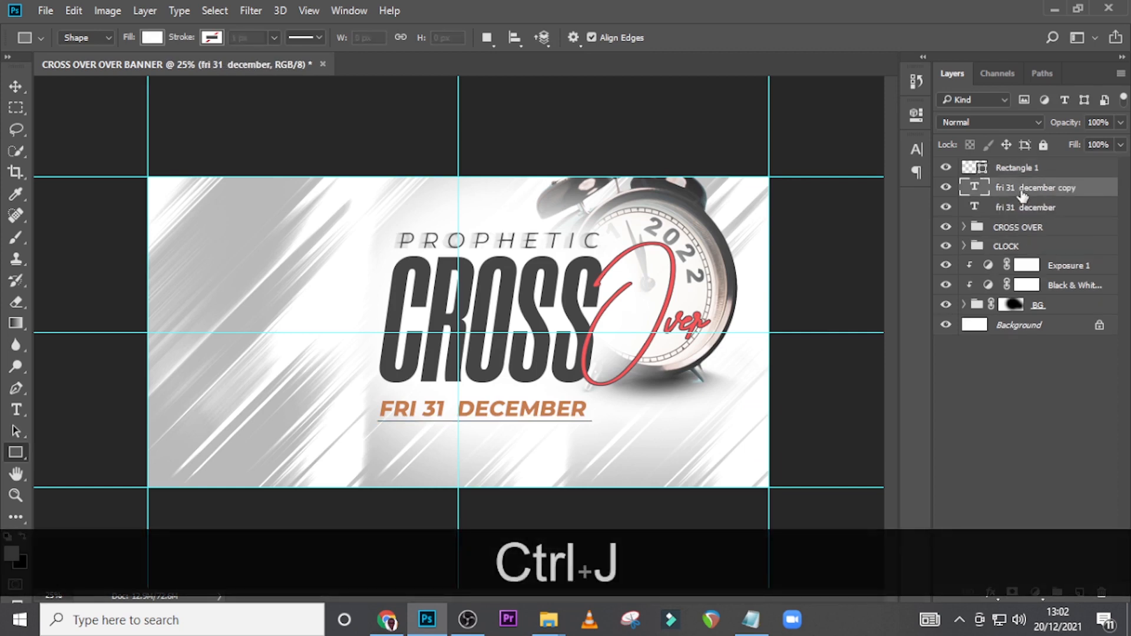
{"action": "key", "text": "shift+Down"}
{"action": "key", "text": "Down"}
{"action": "key", "text": "Down"}
{"action": "key", "text": "v"}
{"action": "key", "text": "shift+Down"}
{"action": "key", "text": "shift+Down"}
{"action": "key", "text": "shift+Down"}
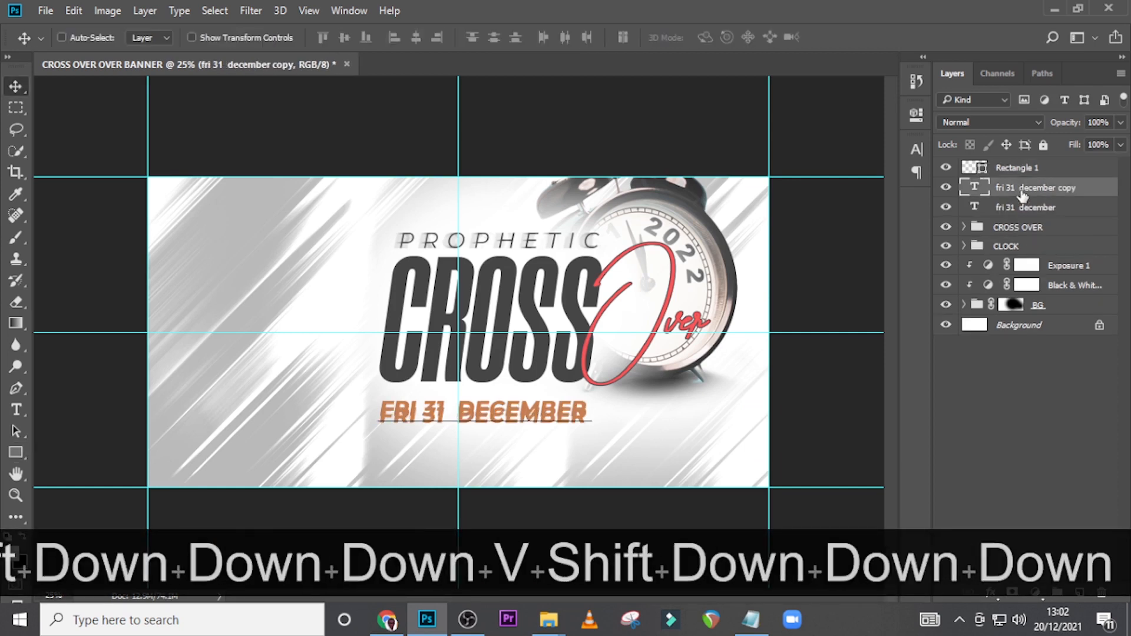
{"action": "key", "text": "shift+Down"}
{"action": "key", "text": "shift+Up"}
{"action": "key", "text": "shift+Up"}
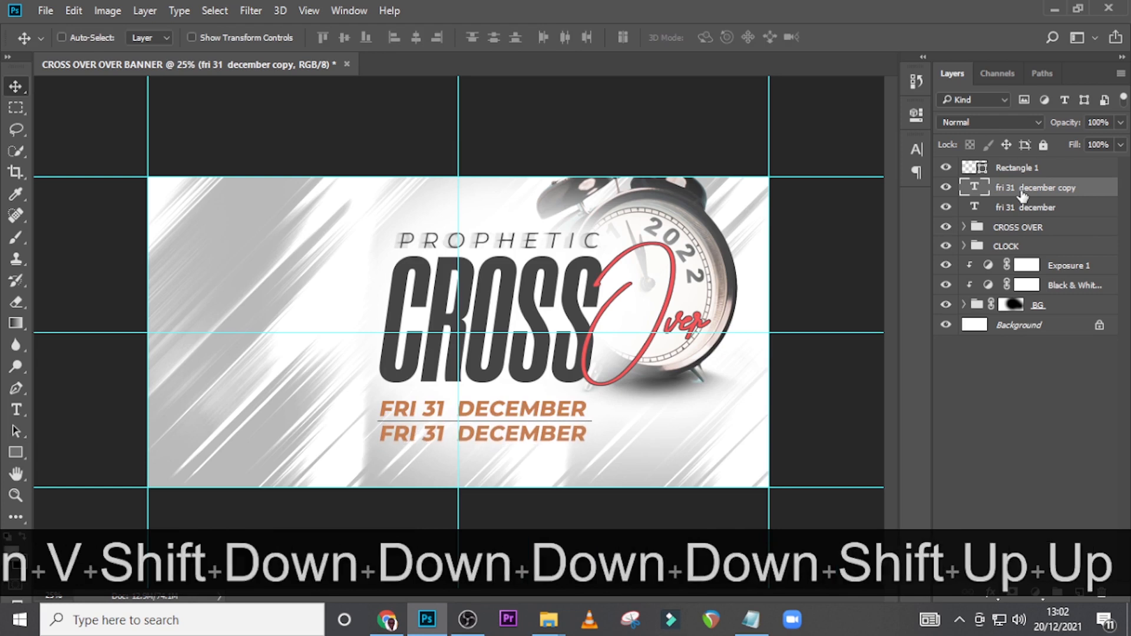
- Replace the copied date text with KINGDOM DOMINATION POWER CHAPEL copied from the notes file, and place its layer above the rectangle layer
{"action": "left_click", "coordinate": [750, 619]}
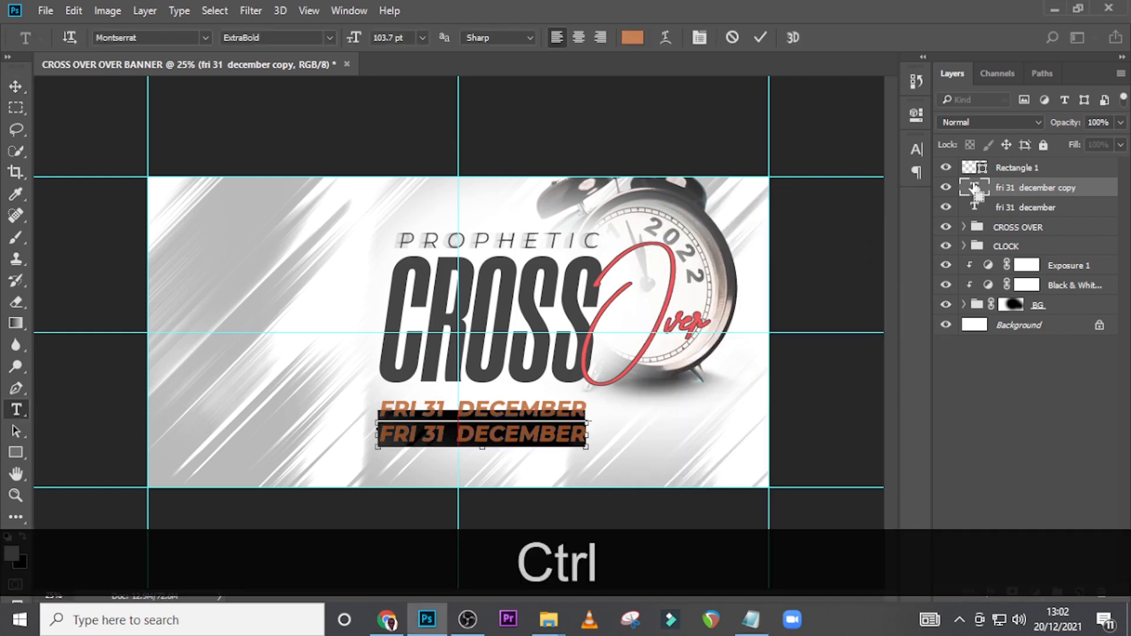
{"action": "type", "text": "KINGDOM DOMINATION POWER CHAPEL"}
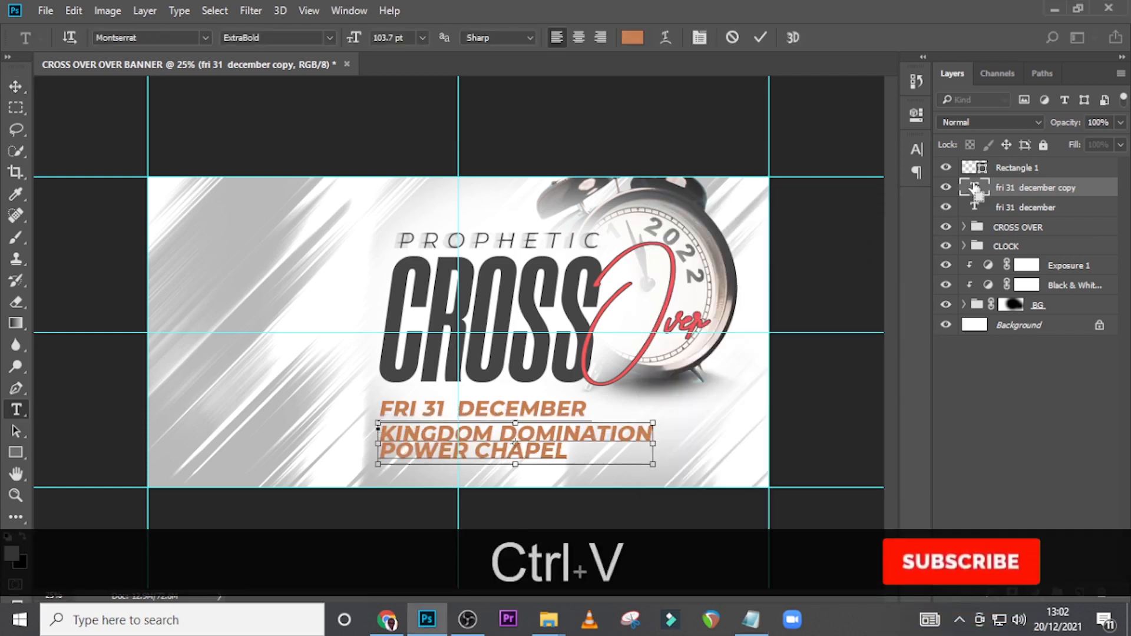
{"action": "key", "text": "ctrl+Return"}
{"action": "key", "text": "v"}
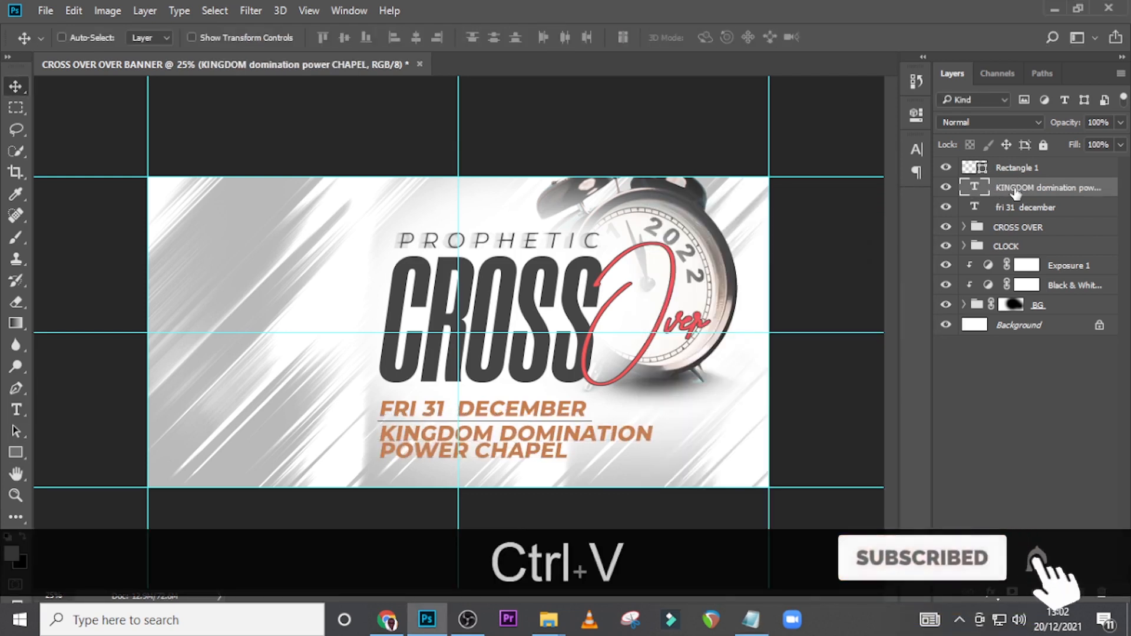
{"action": "left_click_drag", "start_coordinate": [1015, 194], "coordinate": [1015, 171]}
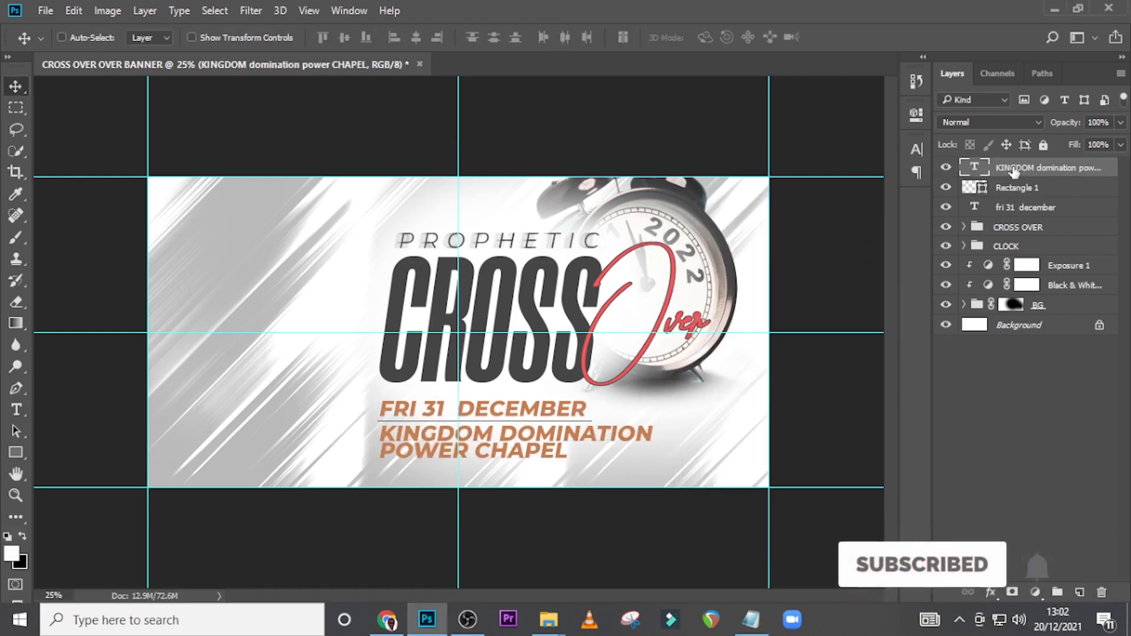
- Set the font size of the KINGDOM DOMINATION POWER CHAPEL text to 65 pt and bring up its character settings
{"action": "left_click", "coordinate": [916, 150]}
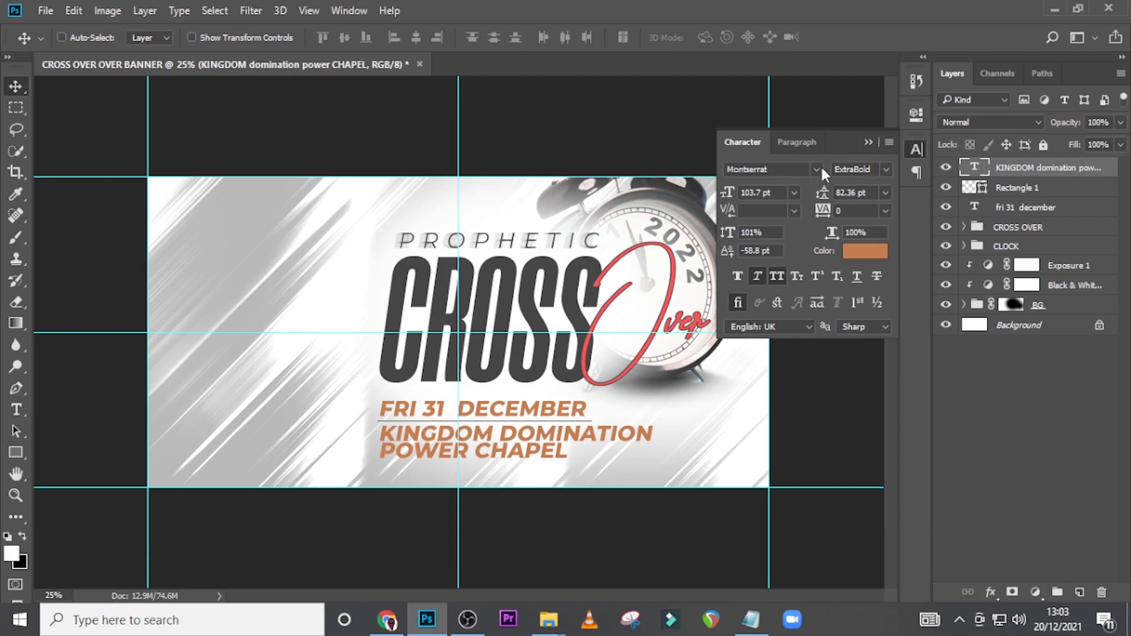
{"action": "left_click", "coordinate": [917, 116]}
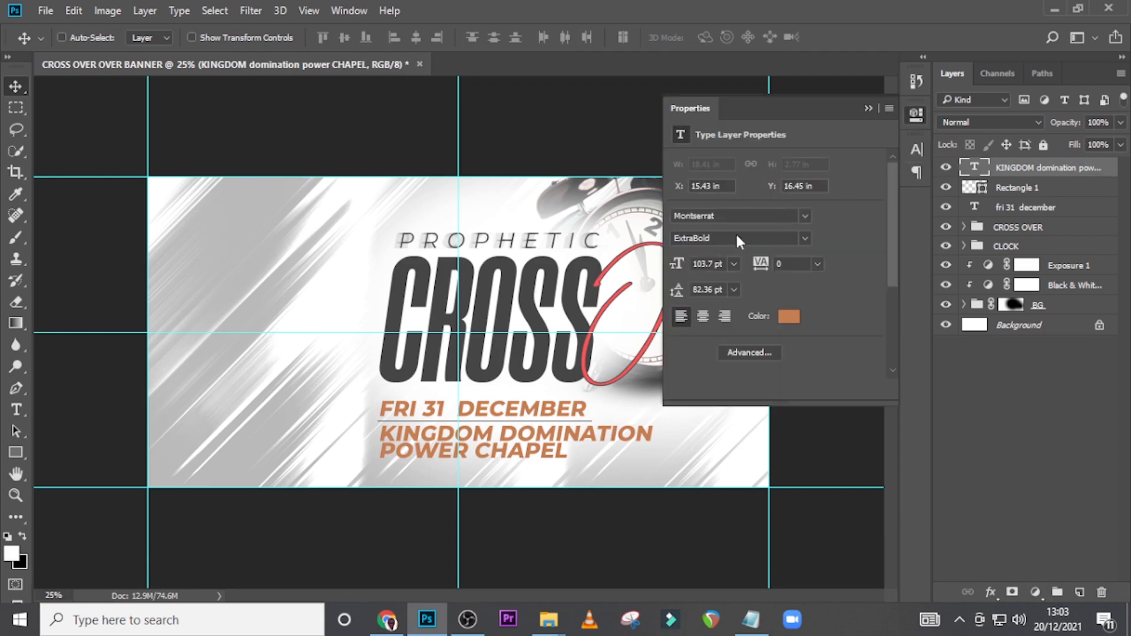
{"action": "left_click", "coordinate": [718, 264]}
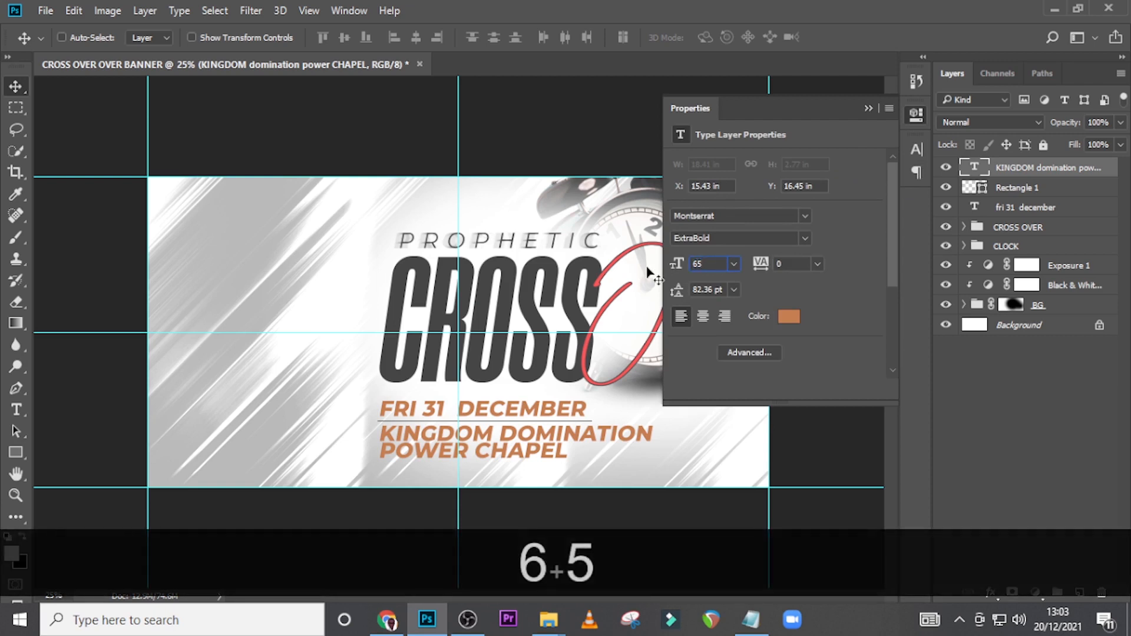
{"action": "key", "text": "Return"}
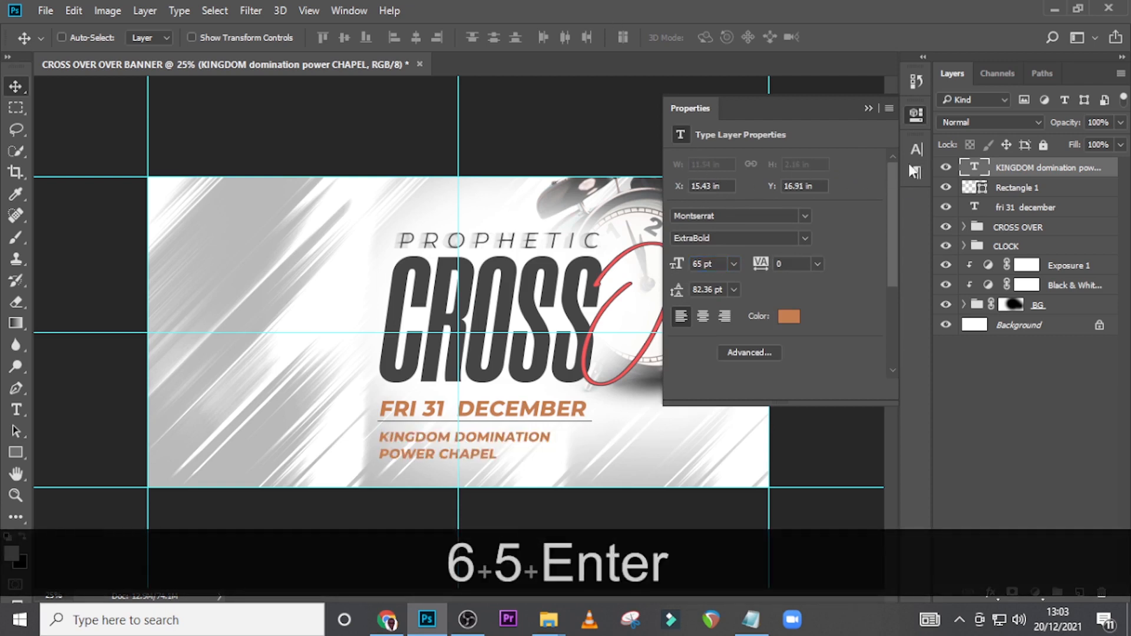
{"action": "left_click", "coordinate": [916, 149]}
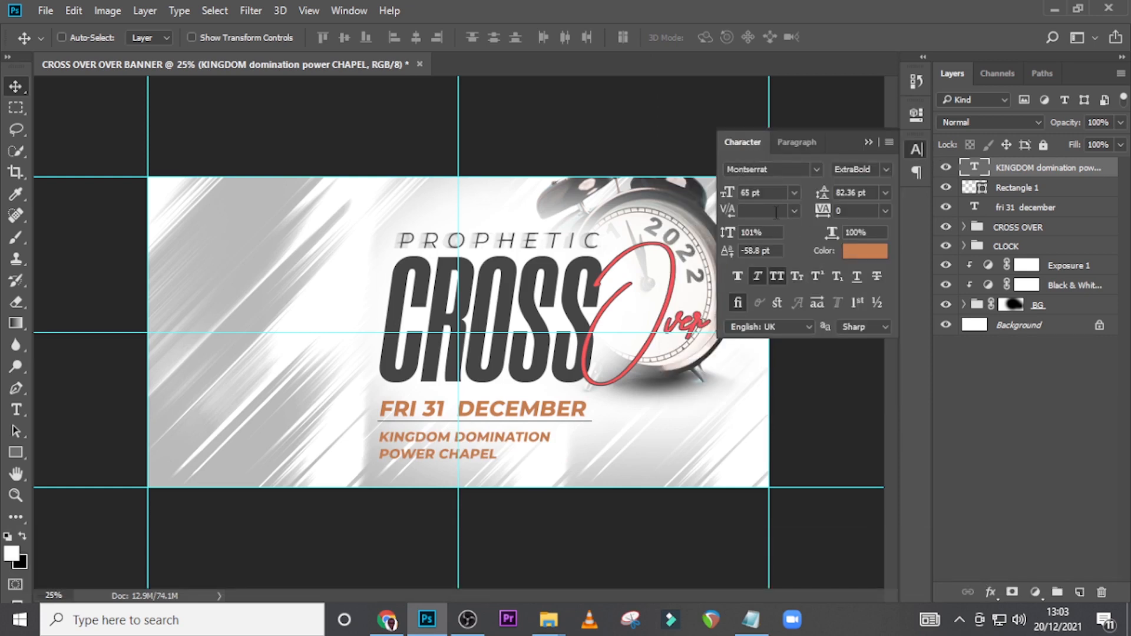
- Set the leading of the KINGDOM DOMINATION POWER CHAPEL text to 65.68 pt
{"action": "left_click", "coordinate": [916, 115]}
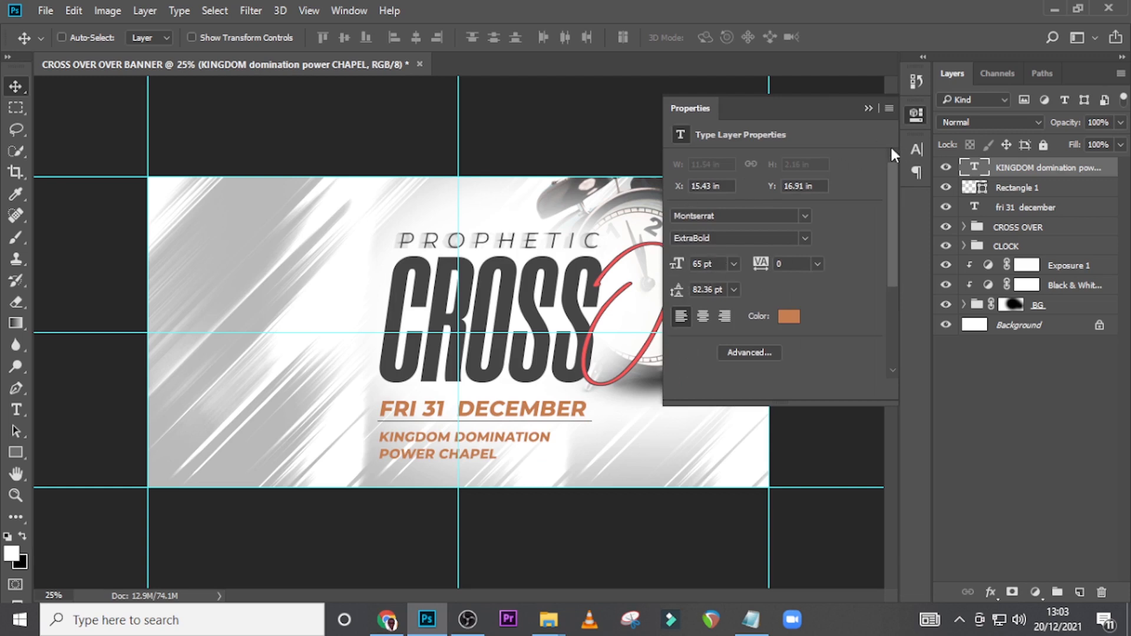
{"action": "left_click", "coordinate": [921, 154]}
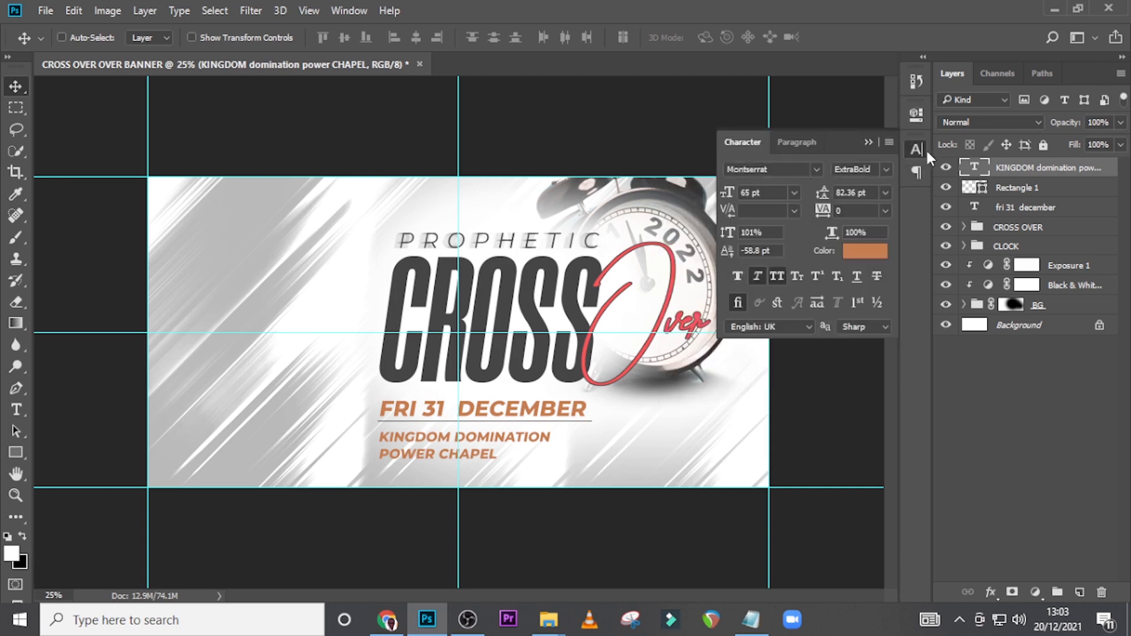
{"action": "left_click", "coordinate": [916, 115]}
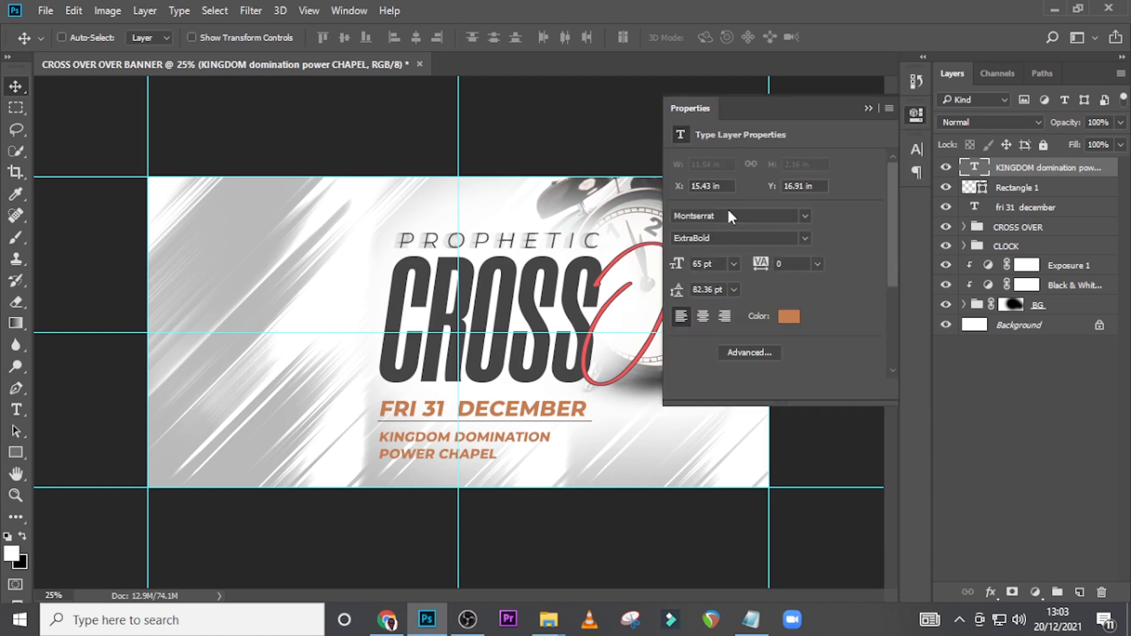
{"action": "left_click", "coordinate": [724, 289]}
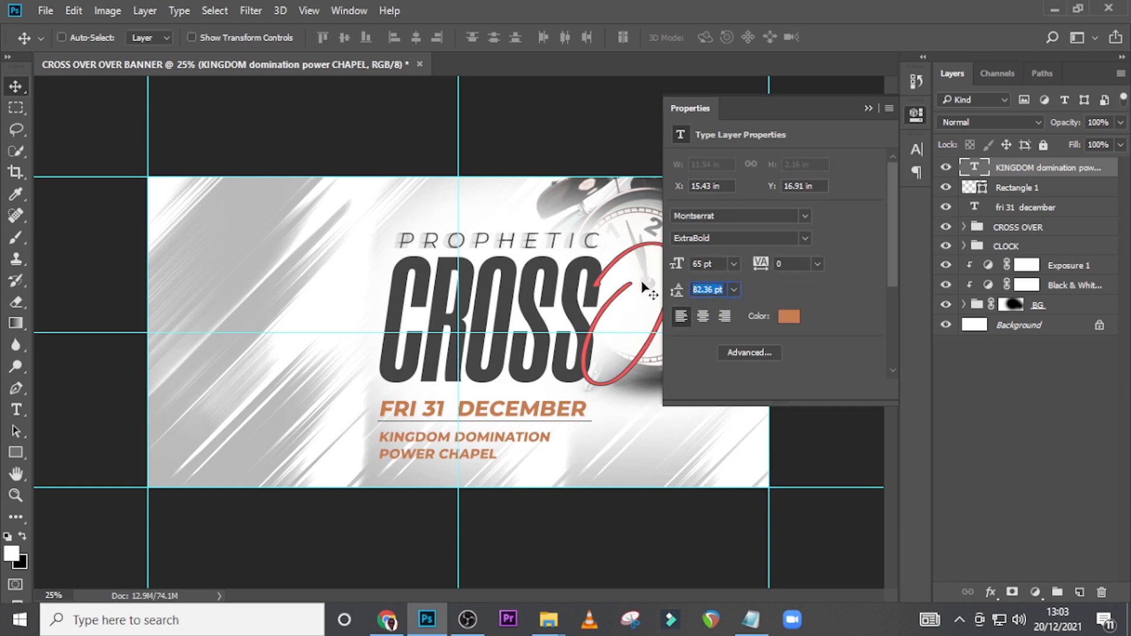
{"action": "type", "text": "65"}
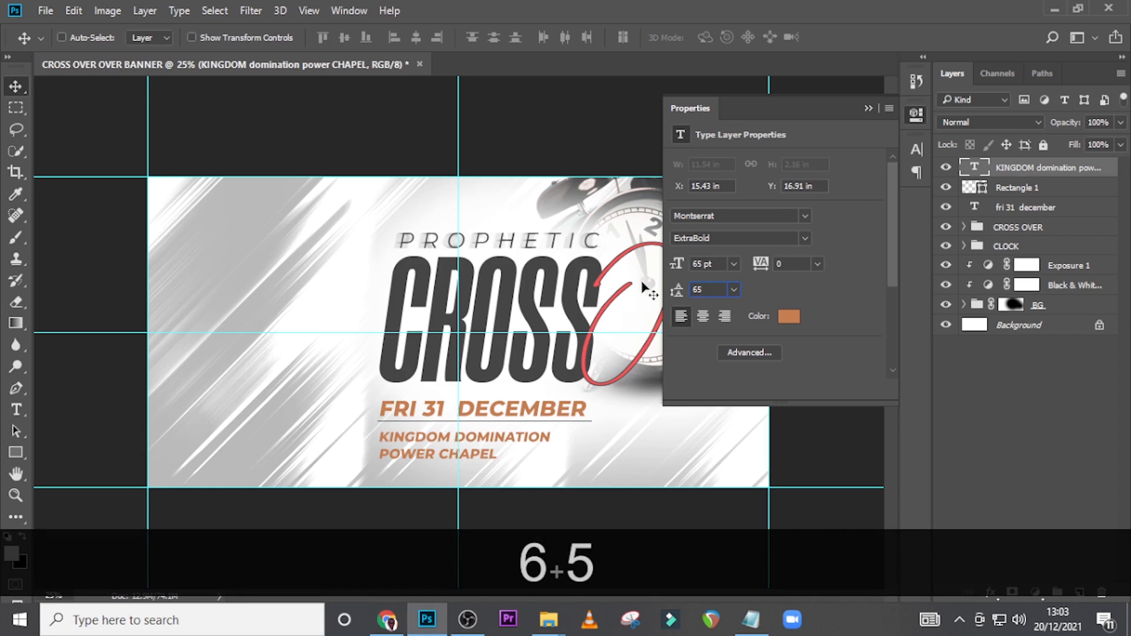
{"action": "type", "text": ".68"}
{"action": "key", "text": "Return"}
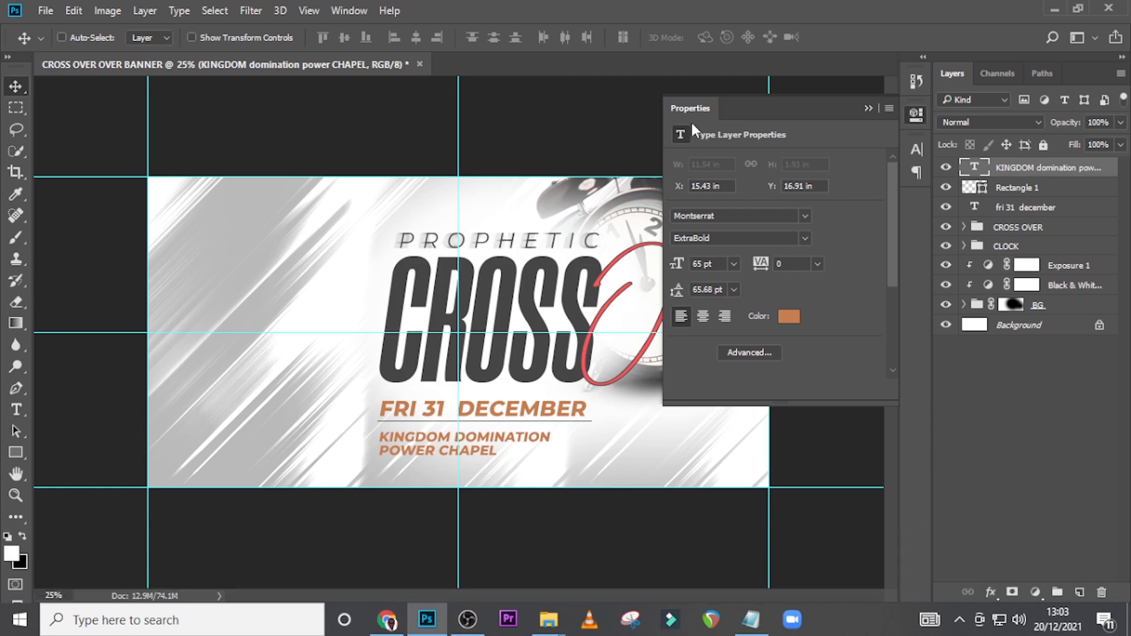
- Centre-align the two-line KINGDOM DOMINATION POWER CHAPEL text
{"action": "left_click", "coordinate": [917, 169]}
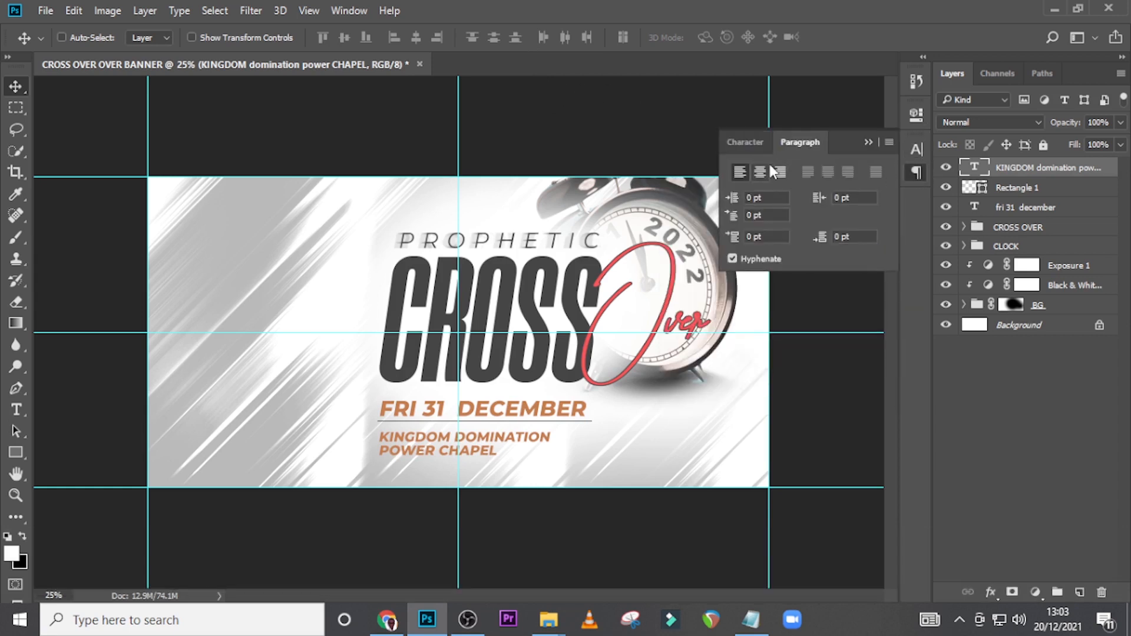
{"action": "left_click", "coordinate": [762, 169]}
{"action": "left_click", "coordinate": [869, 142]}
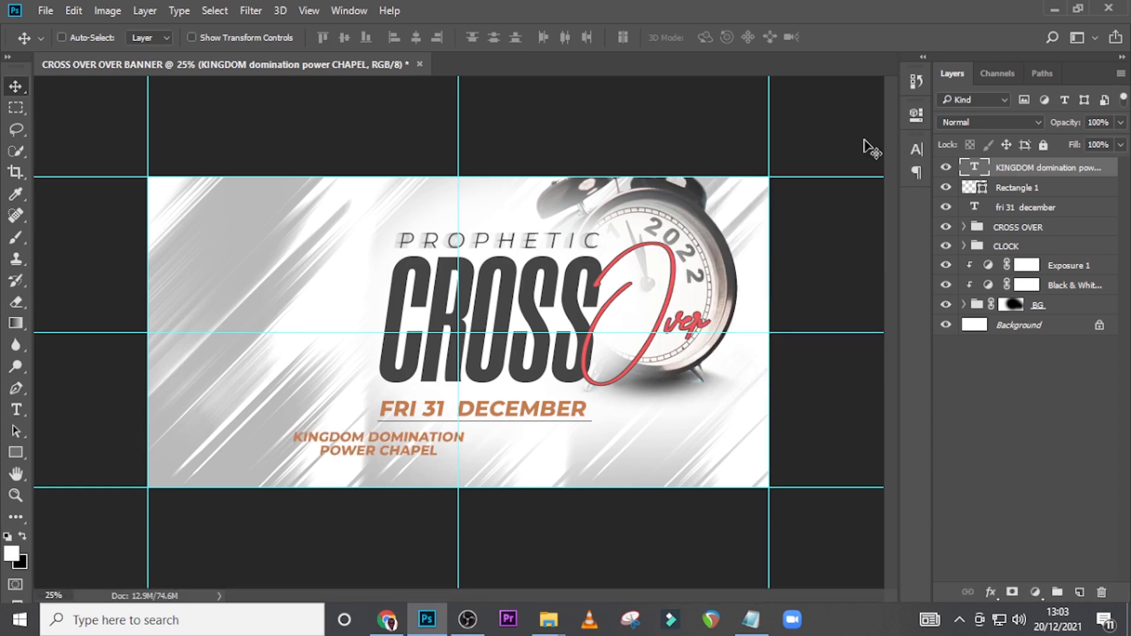
- Recolour the church name with the dark grey (454446) sampled from the CROSS lettering and move it beneath the date's underline
{"action": "left_click", "coordinate": [917, 147]}
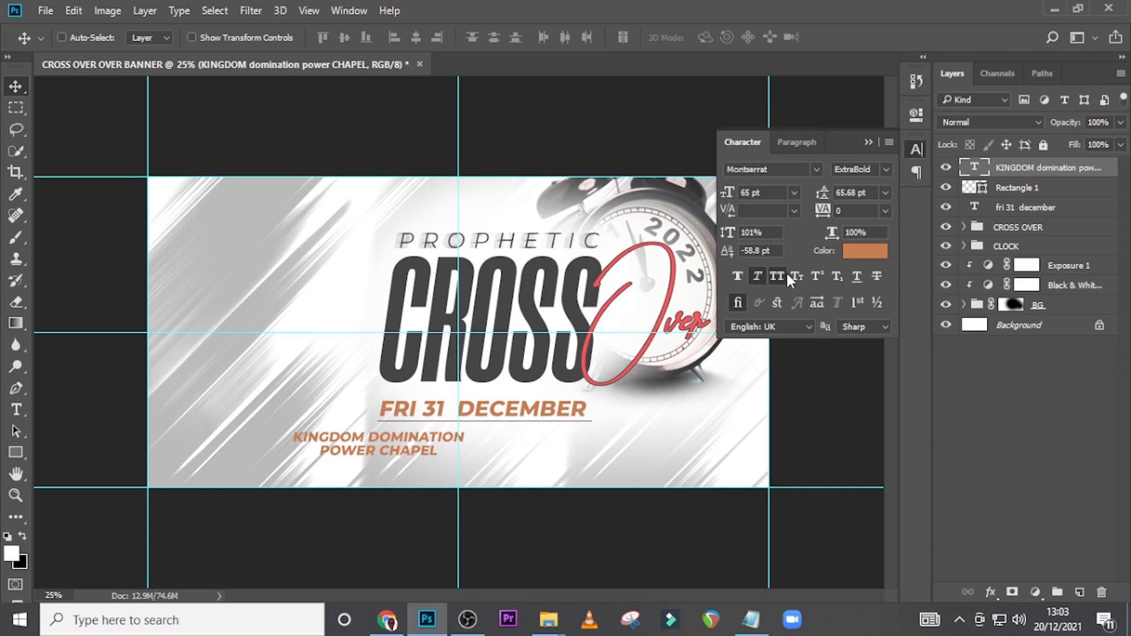
{"action": "left_click", "coordinate": [868, 143]}
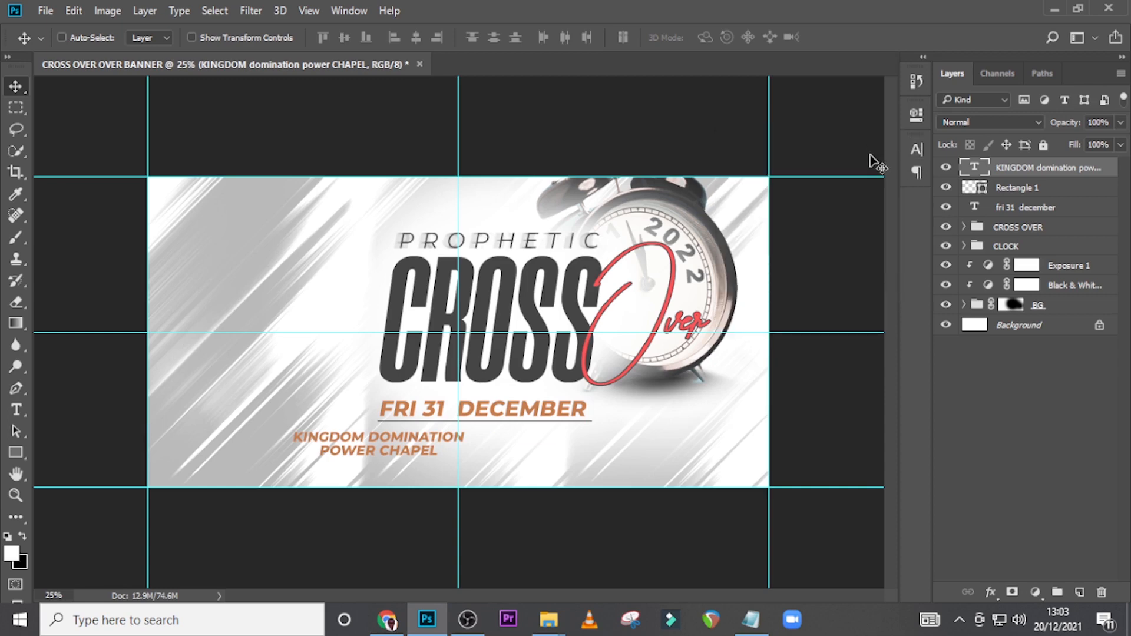
{"action": "left_click", "coordinate": [911, 150]}
{"action": "left_click", "coordinate": [855, 251]}
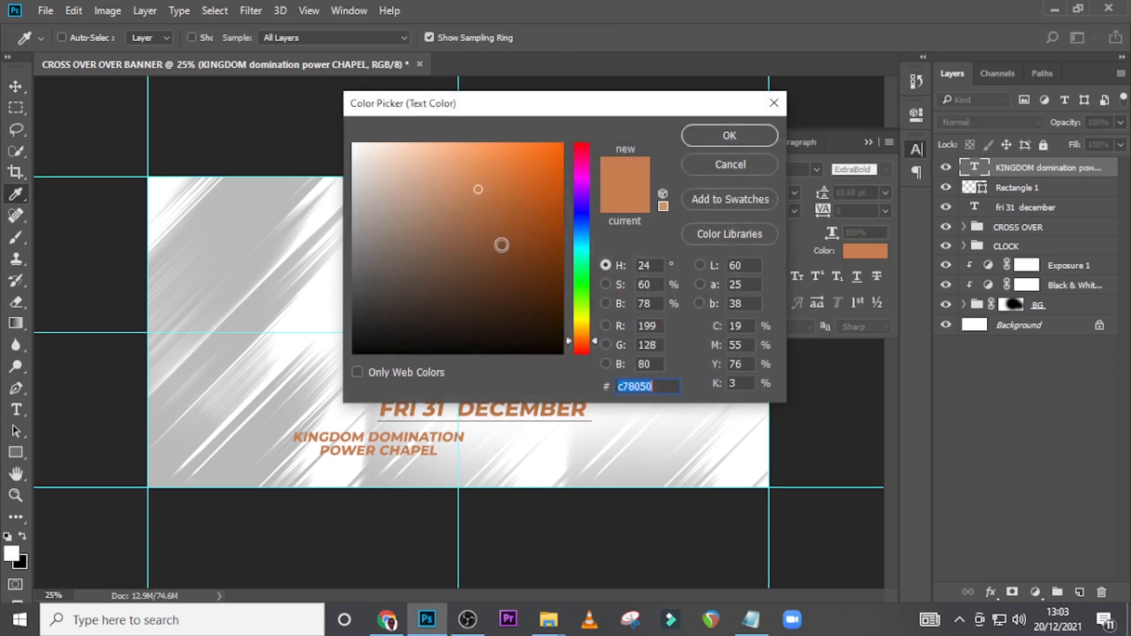
{"action": "left_click_drag", "start_coordinate": [514, 103], "coordinate": [721, 129]}
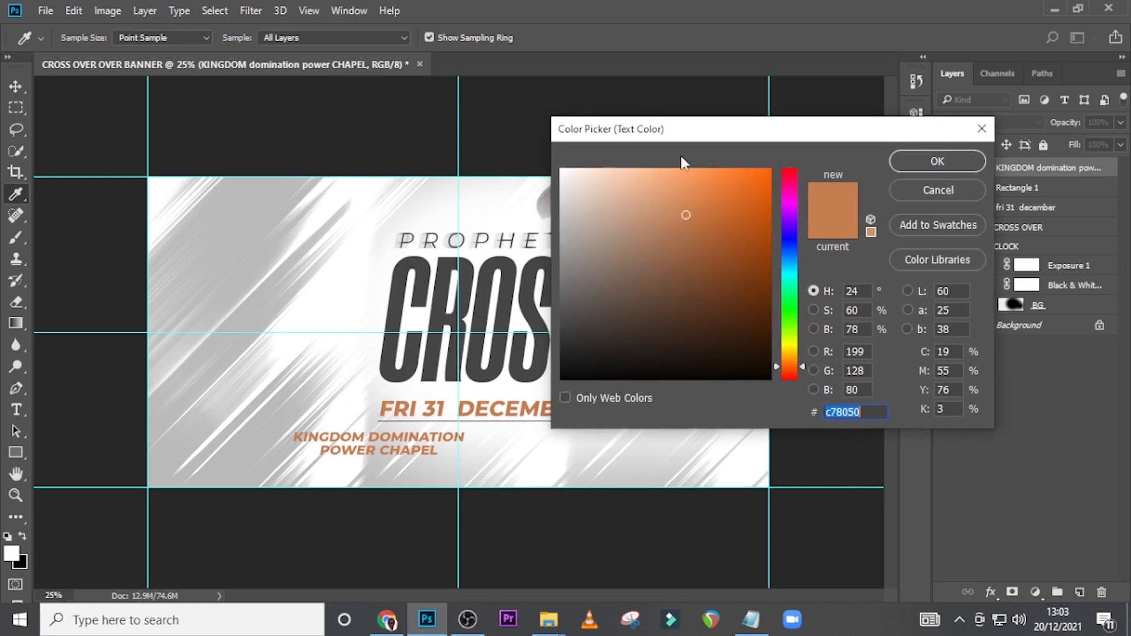
{"action": "left_click", "coordinate": [480, 266]}
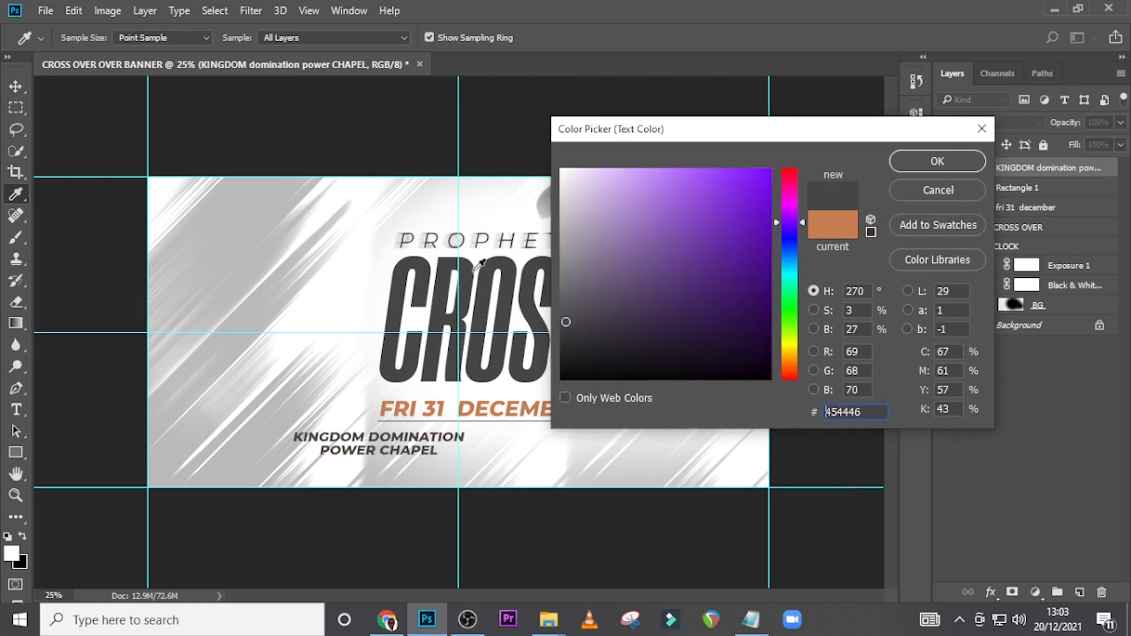
{"action": "left_click", "coordinate": [922, 161]}
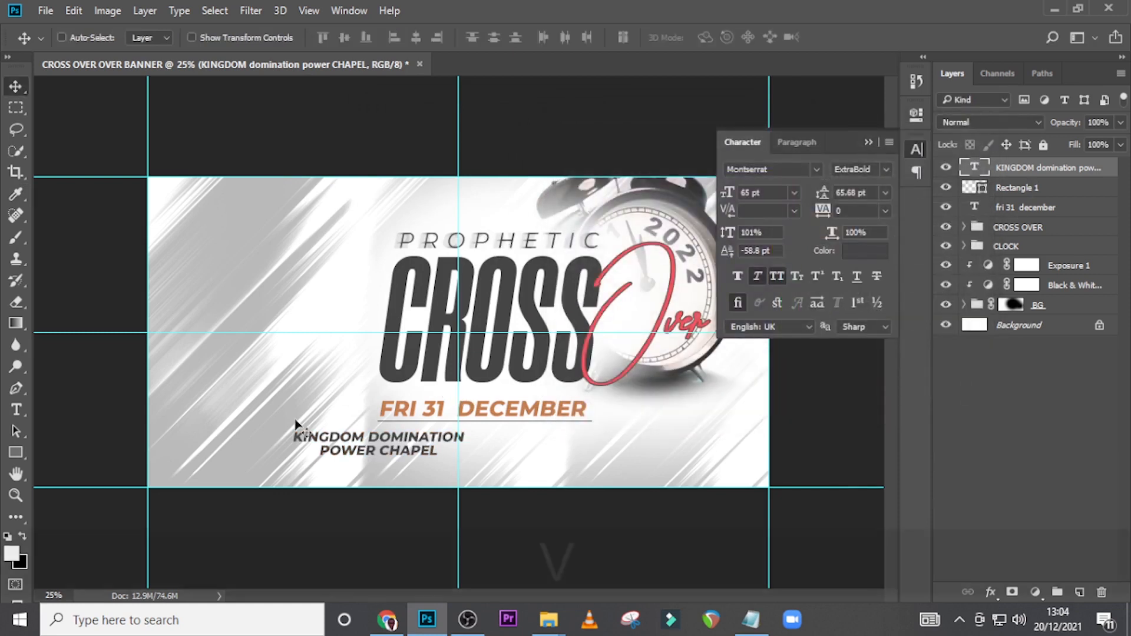
{"action": "key", "text": "v"}
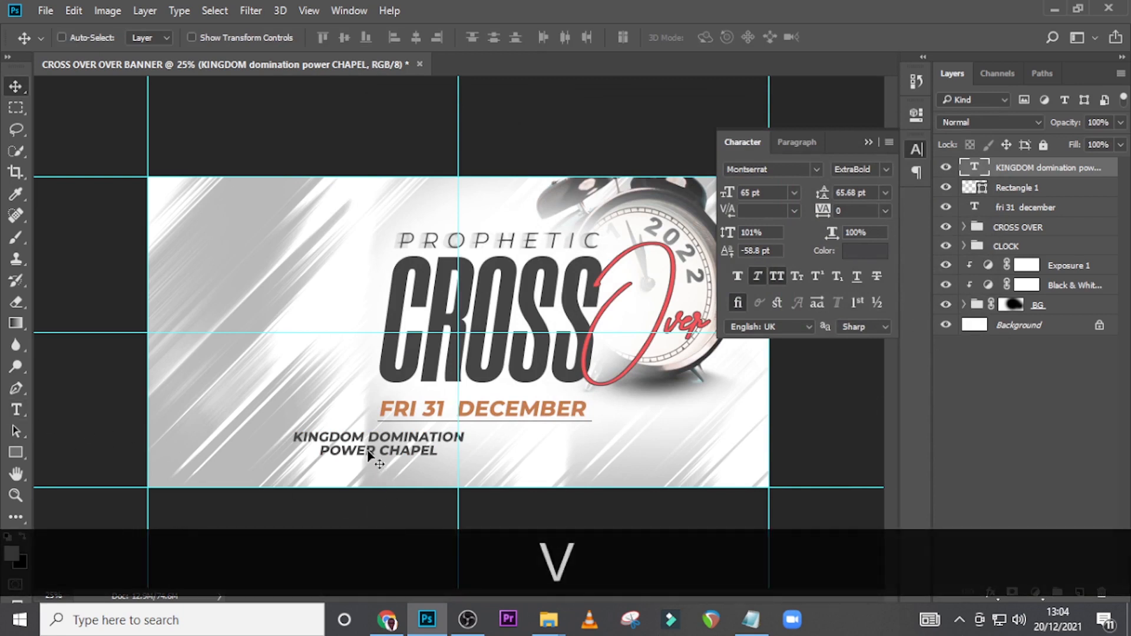
{"action": "left_click_drag", "start_coordinate": [379, 453], "coordinate": [467, 457]}
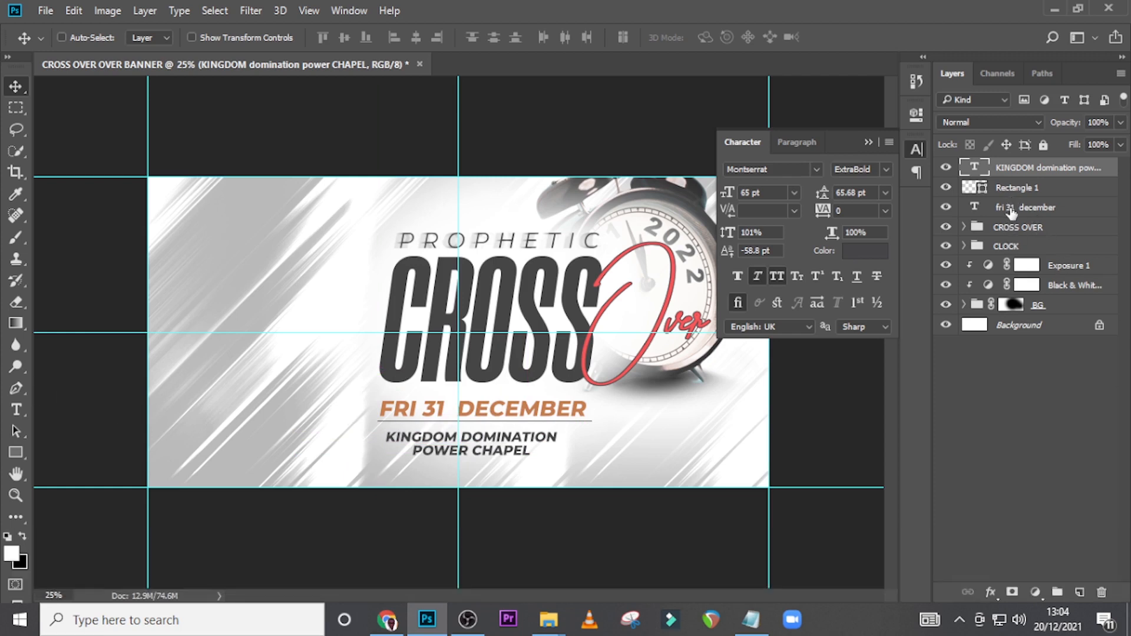
- Show the rulers and place a vertical guide through the centre of the FRI 31 DECEMBER text
{"action": "left_click", "coordinate": [1011, 211]}
{"action": "key", "text": "ctrl+t"}
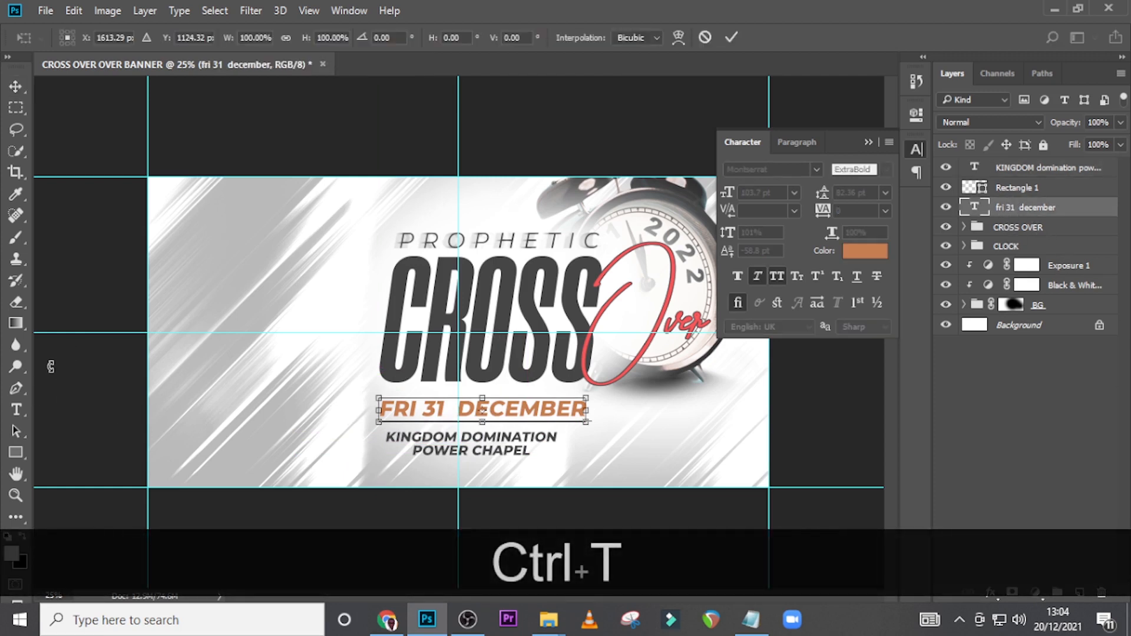
{"action": "key", "text": "ctrl"}
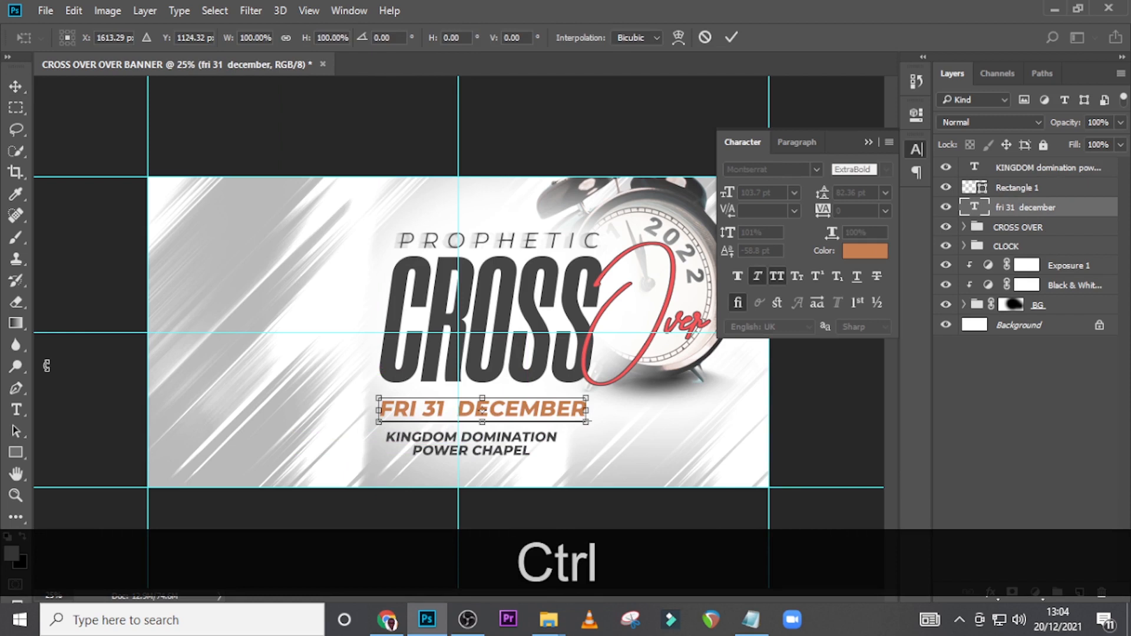
{"action": "key", "text": "ctrl+r"}
{"action": "left_click_drag", "start_coordinate": [39, 377], "coordinate": [488, 437]}
{"action": "key", "text": "Return"}
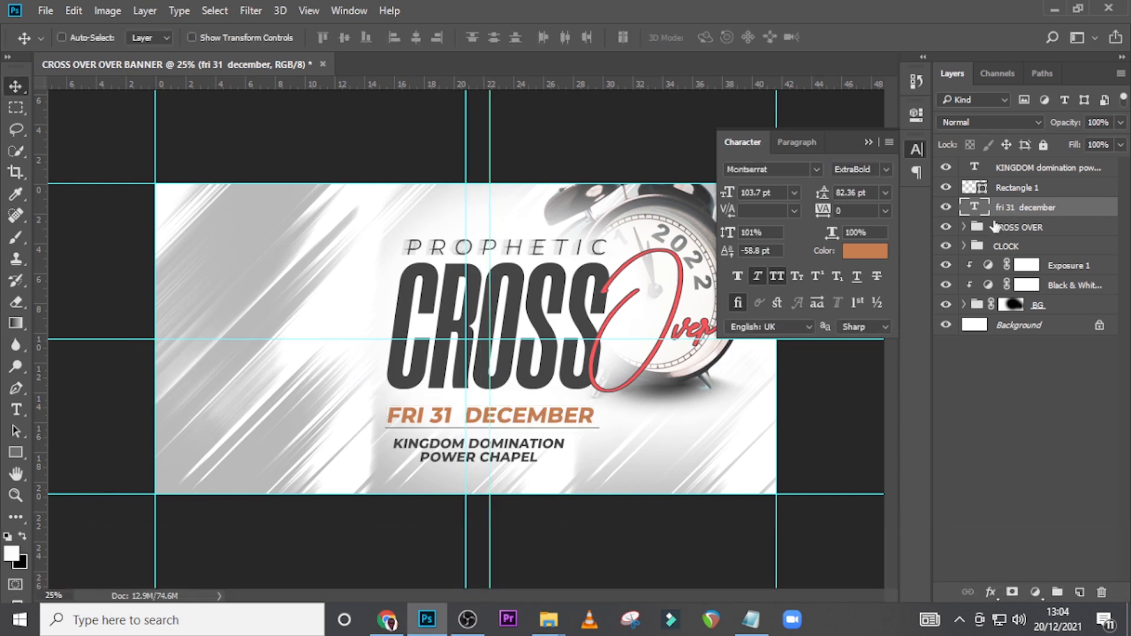
- Nudge the thin Rectangle 1 line left to X 1610 px so it centres on the new guide
{"action": "left_click", "coordinate": [1004, 189]}
{"action": "key", "text": "ctrl+t"}
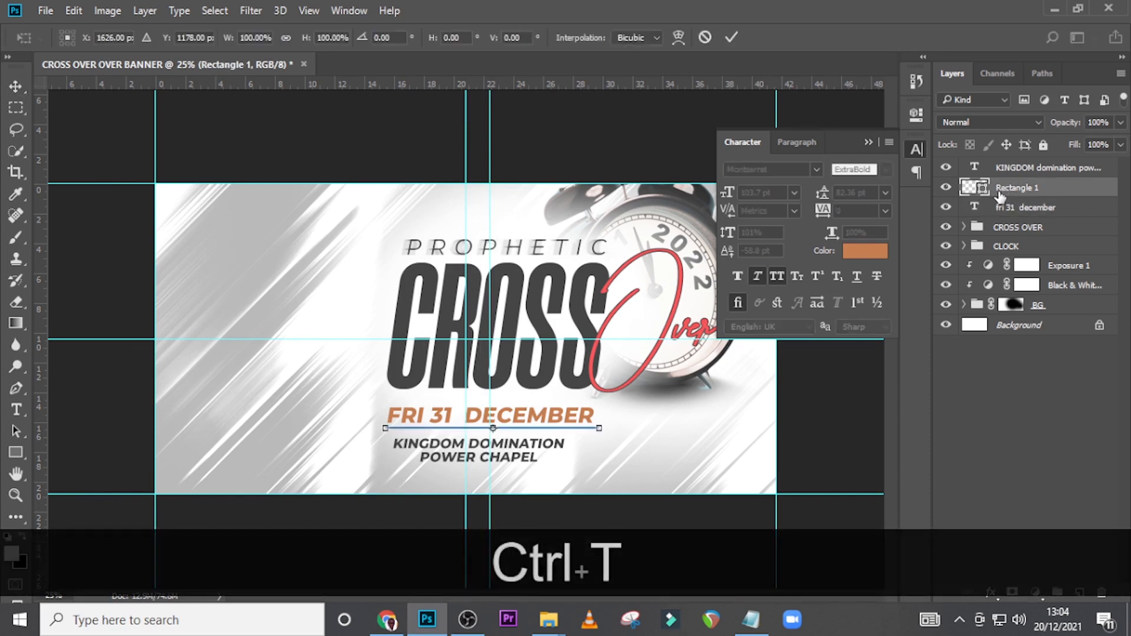
{"action": "key", "text": "Left"}
{"action": "key", "text": "Left"}
{"action": "key", "text": "Left"}
{"action": "key", "text": "Left"}
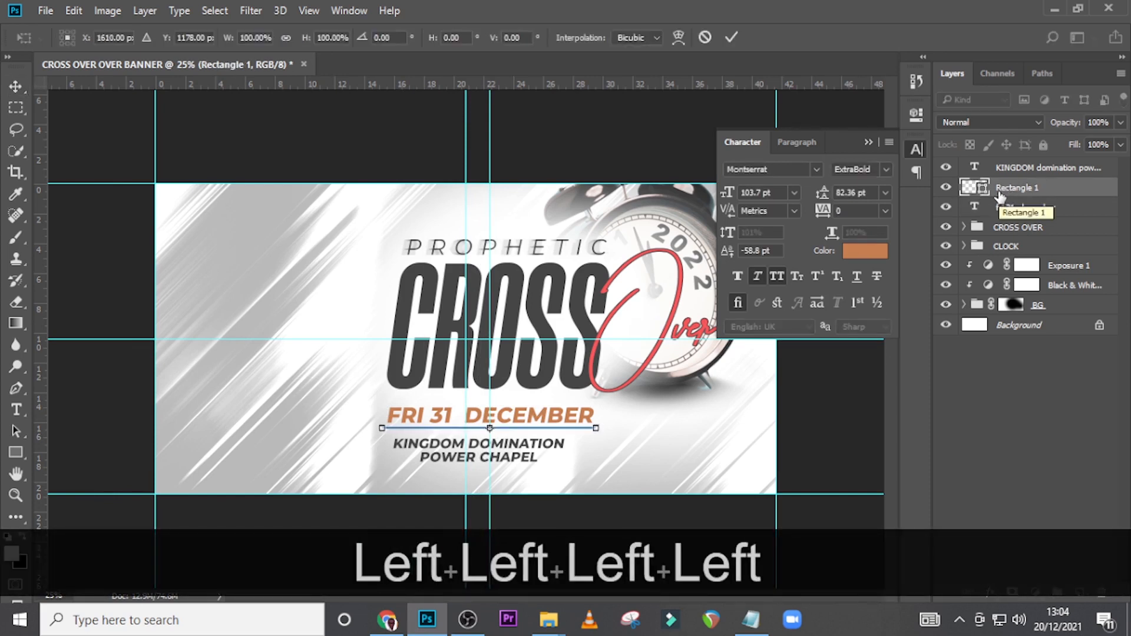
{"action": "key", "text": "Return"}
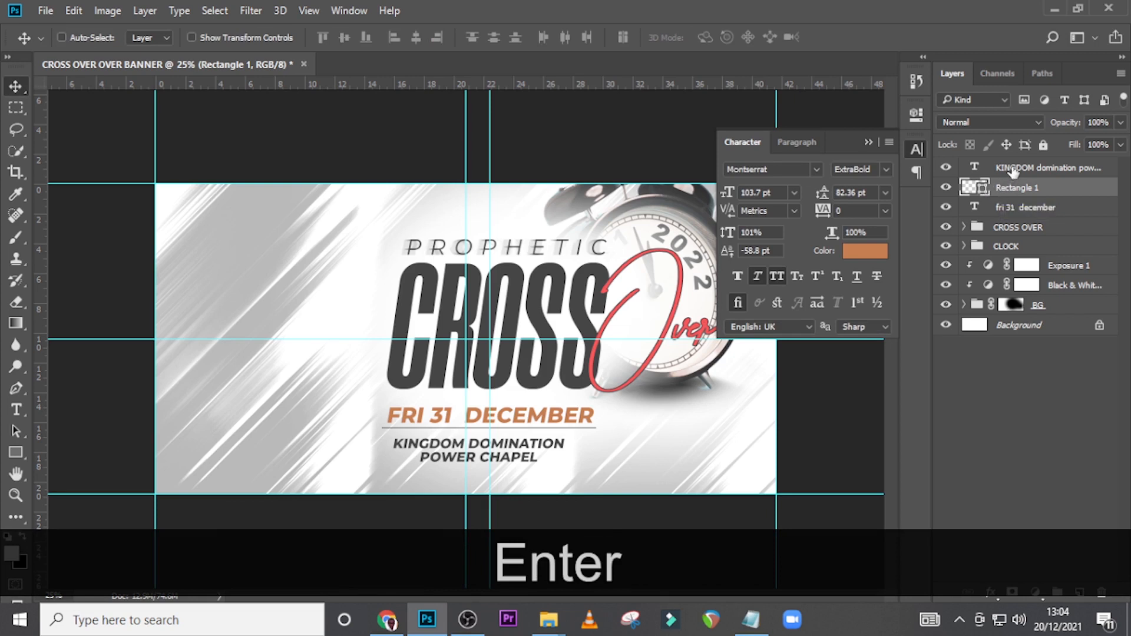
- Nudge the church name text right to about X 1616 px, centring it on the new guide, and raise it slightly
{"action": "left_click", "coordinate": [1012, 169]}
{"action": "key", "text": "ctrl+t"}
{"action": "key", "text": "shift+Right"}
{"action": "key", "text": "shift+Right"}
{"action": "key", "text": "shift+Right"}
{"action": "key", "text": "shift+Right"}
{"action": "key", "text": "shift+Right"}
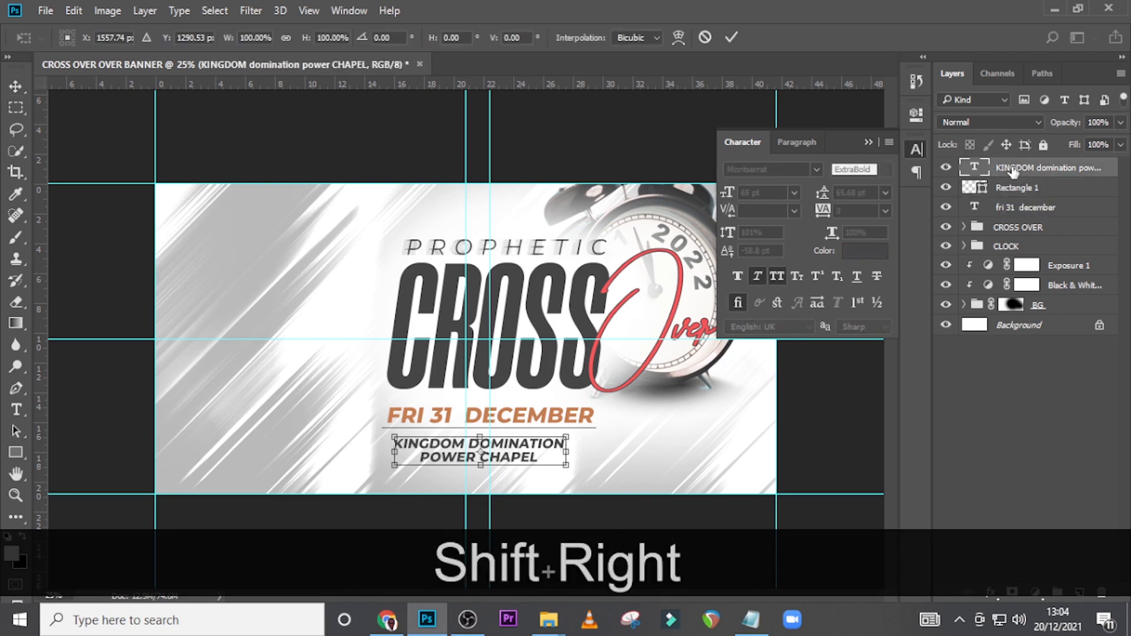
{"action": "key", "text": "Right"}
{"action": "key", "text": "Right"}
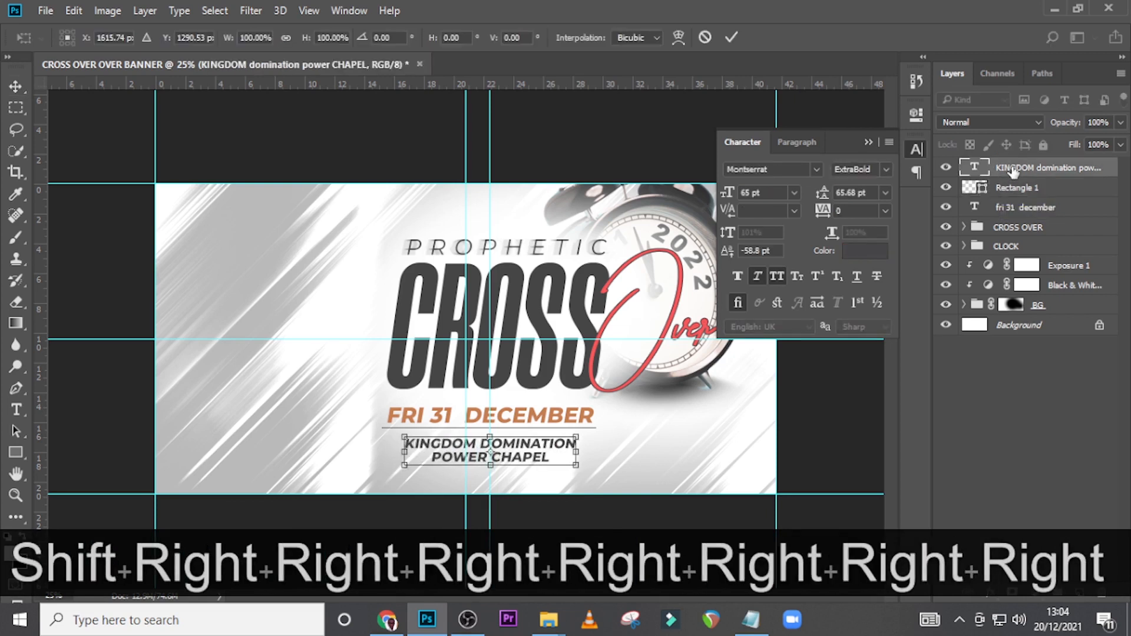
{"action": "key", "text": "Up"}
{"action": "key", "text": "Up"}
{"action": "key", "text": "Up"}
{"action": "key", "text": "Up"}
{"action": "key", "text": "Return"}
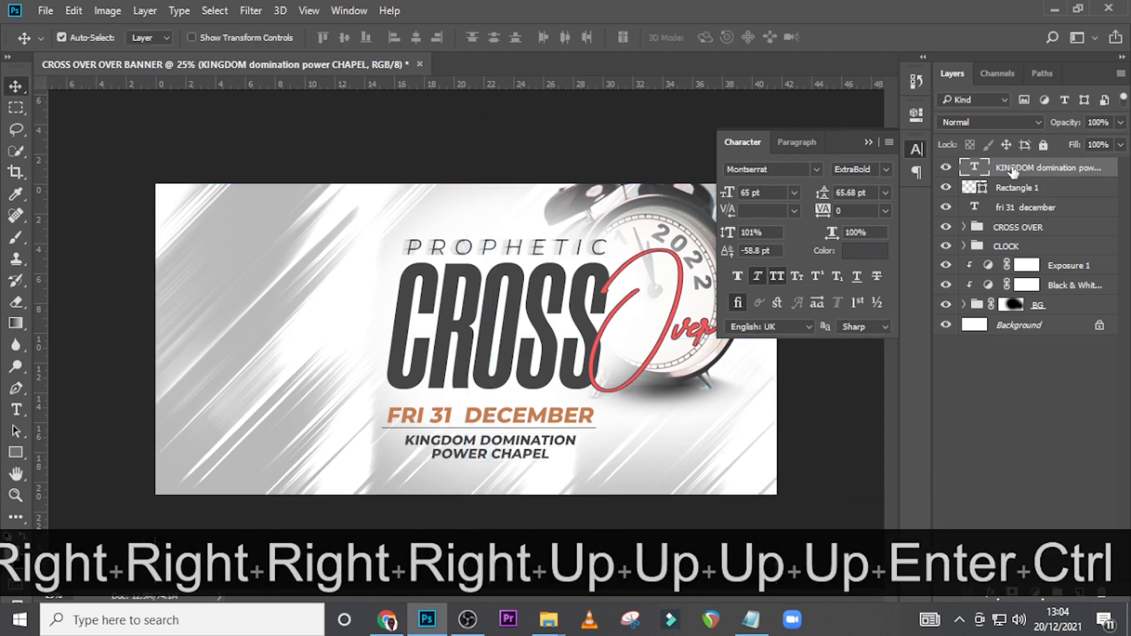
- Nudge the church name slightly closer to the line above with the guides hidden, and show the guides again
{"action": "key", "text": "ctrl+h"}
{"action": "key", "text": "Up"}
{"action": "key", "text": "Up"}
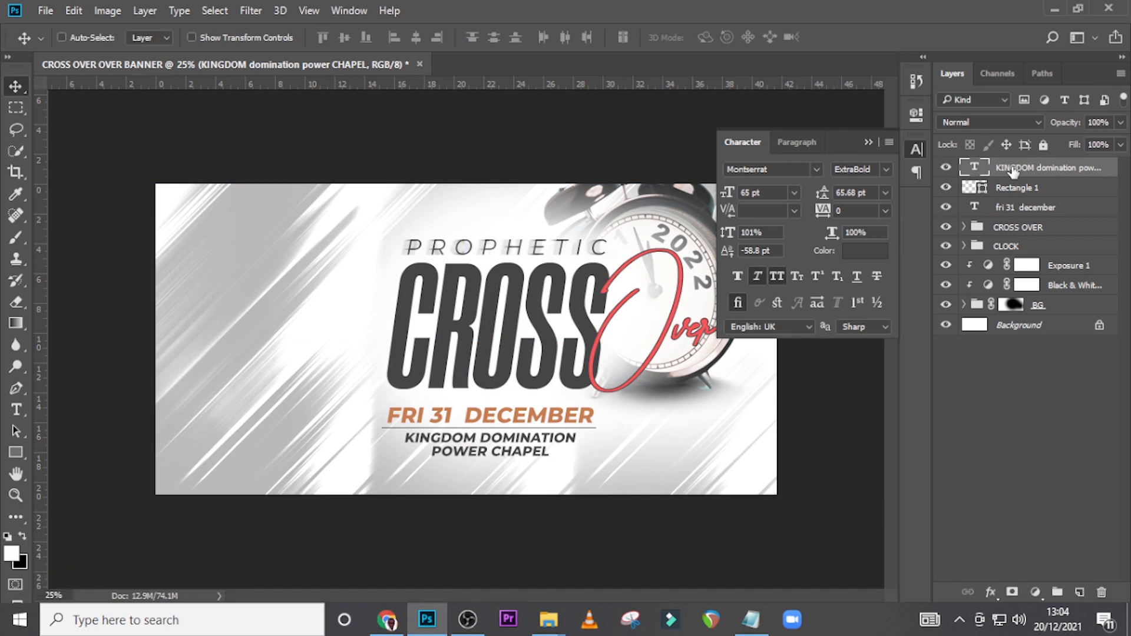
{"action": "key", "text": "ctrl+h"}
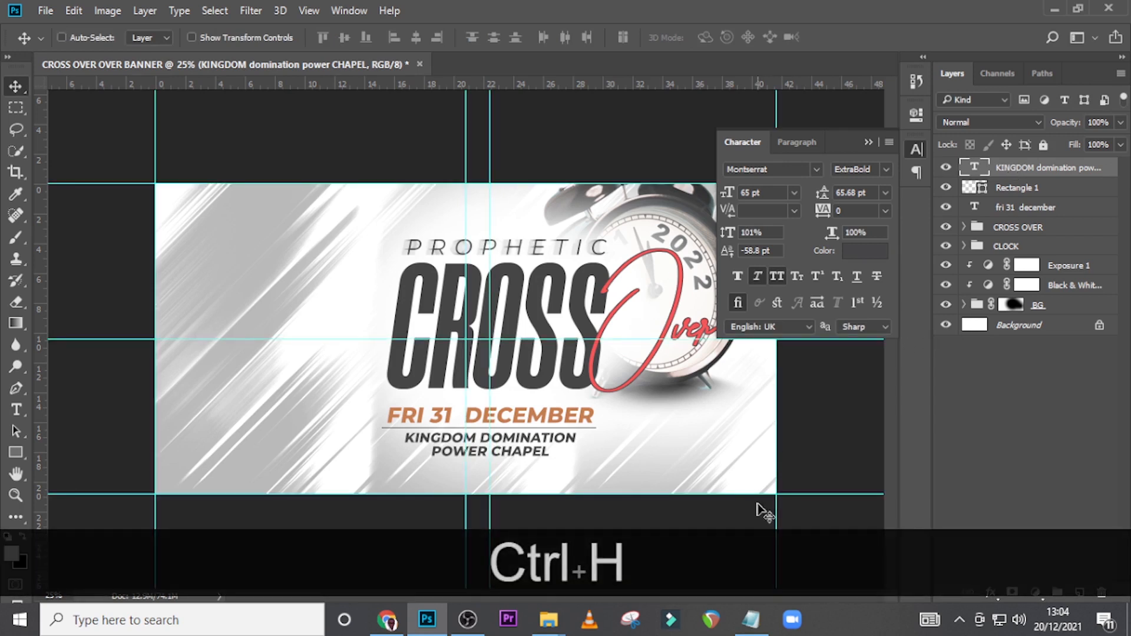
- Switch to the open text file and copy the venue's street address from it
{"action": "left_click", "coordinate": [751, 619]}
{"action": "left_click_drag", "start_coordinate": [840, 350], "coordinate": [635, 350]}
{"action": "key", "text": "ctrl+c"}
{"action": "left_click", "coordinate": [740, 3]}
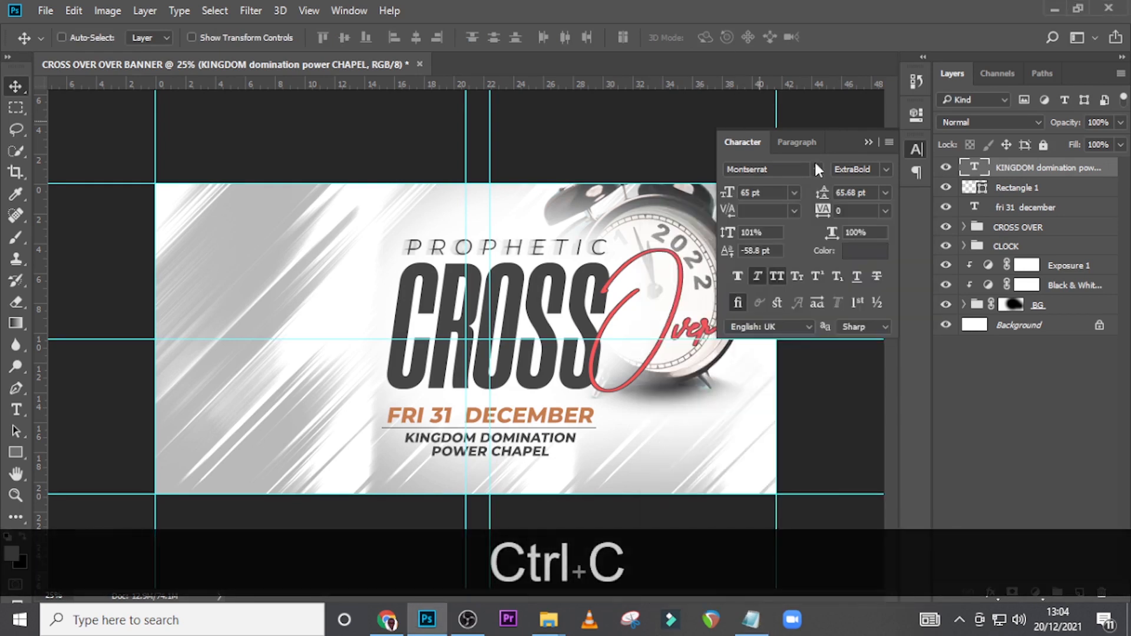
- Duplicate the church name text layer and shift the copy straight down until it sits just below the original
{"action": "key", "text": "ctrl"}
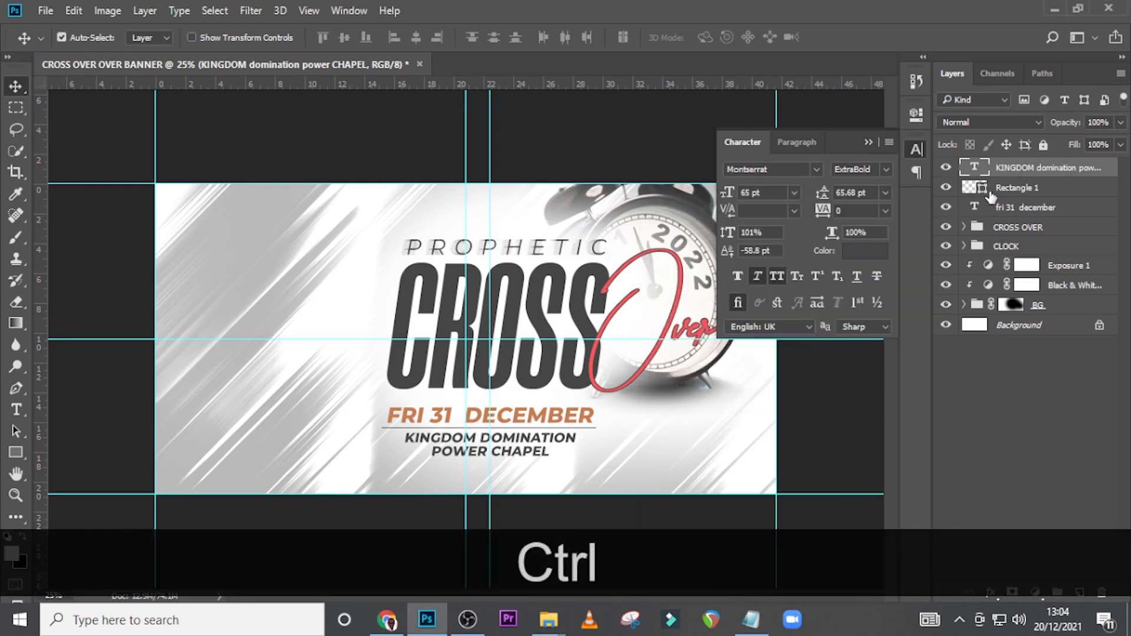
{"action": "key", "text": "ctrl+j"}
{"action": "key", "text": "v"}
{"action": "key", "text": "shift+Down"}
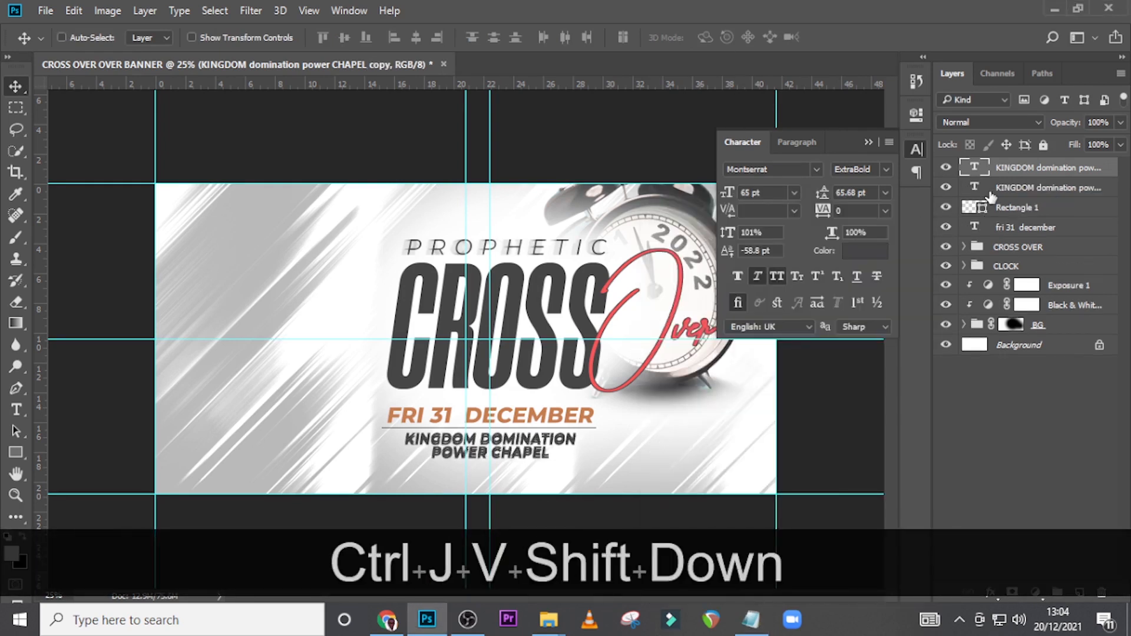
{"action": "key", "text": "shift+Down"}
{"action": "key", "text": "shift+Down"}
{"action": "key", "text": "shift+Down"}
{"action": "key", "text": "shift+Down"}
{"action": "key", "text": "shift+Down"}
{"action": "key", "text": "shift+Down"}
{"action": "key", "text": "shift+Down"}
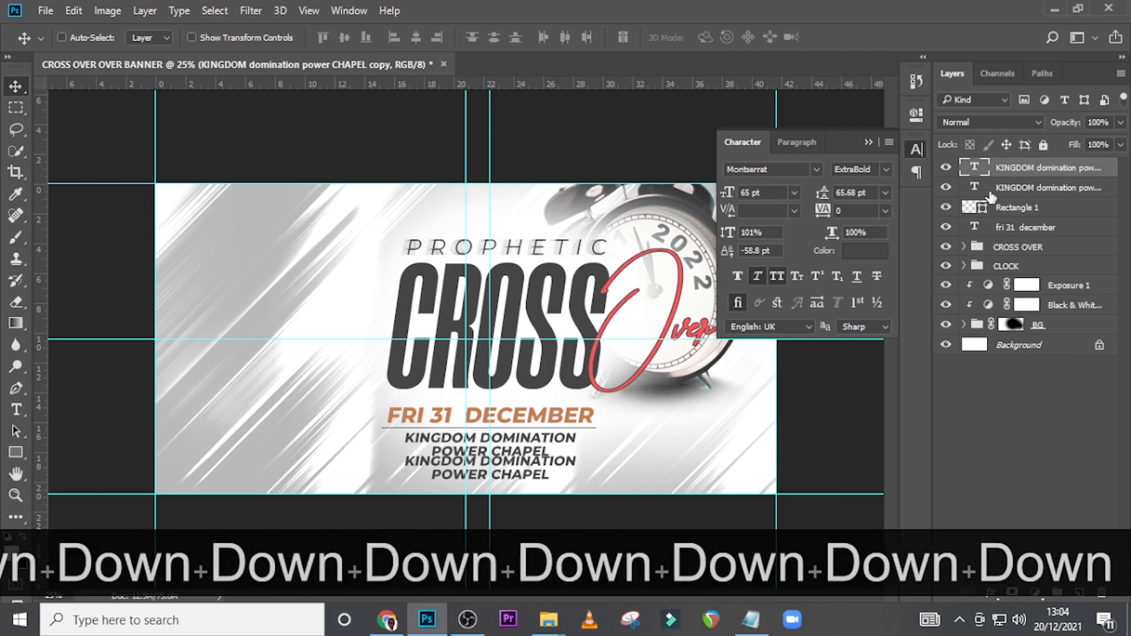
{"action": "key", "text": "shift+Down"}
{"action": "key", "text": "shift+Down"}
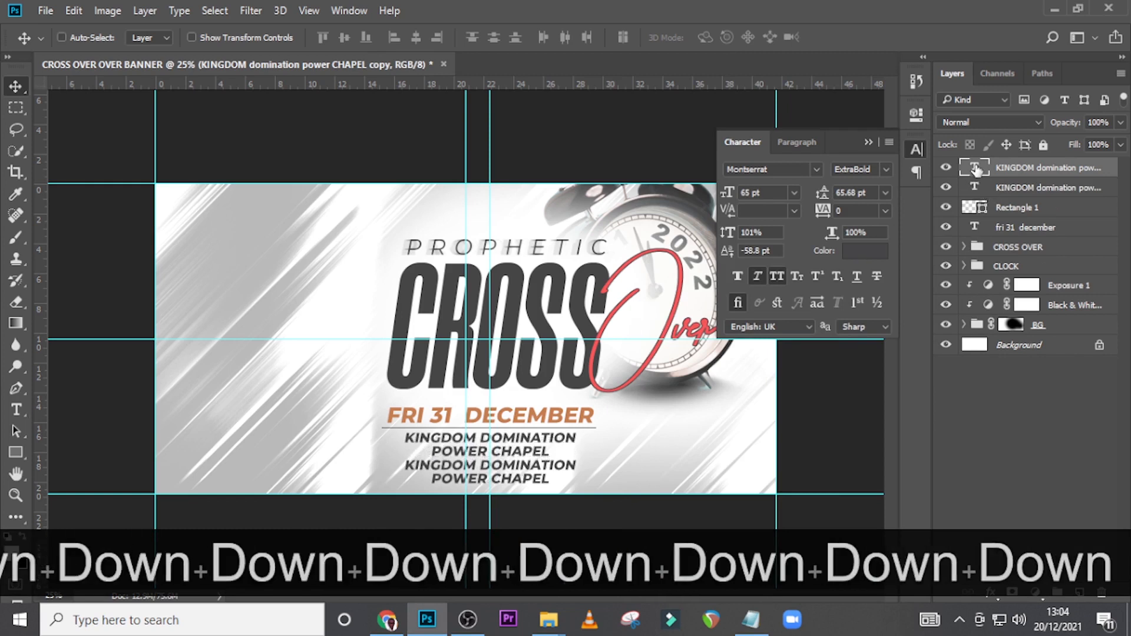
- Replace the duplicated text with the copied street address and set its Montserrat font style to Medium
{"action": "double_click", "coordinate": [975, 169]}
{"action": "key", "text": "ctrl+v"}
{"action": "left_click", "coordinate": [976, 170]}
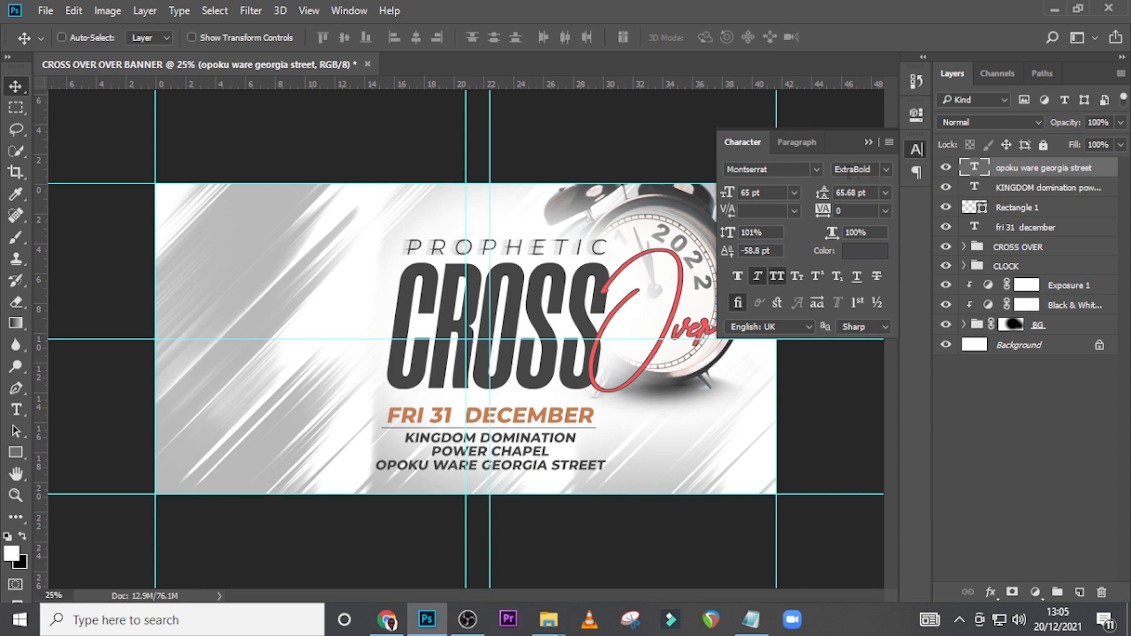
{"action": "left_click", "coordinate": [884, 171]}
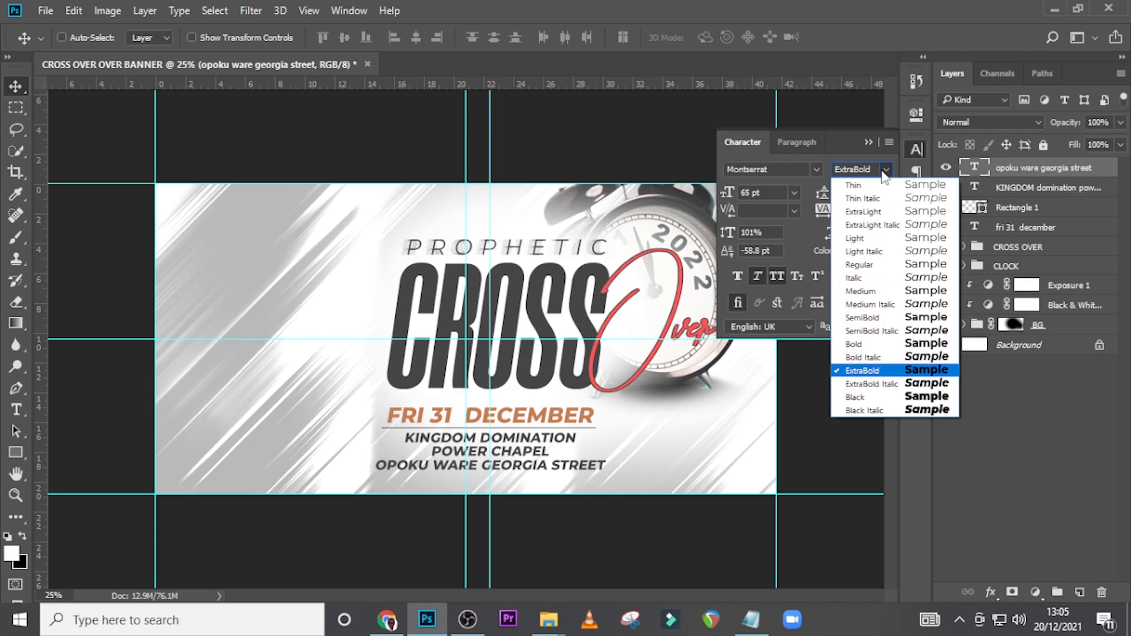
{"action": "left_click", "coordinate": [863, 292]}
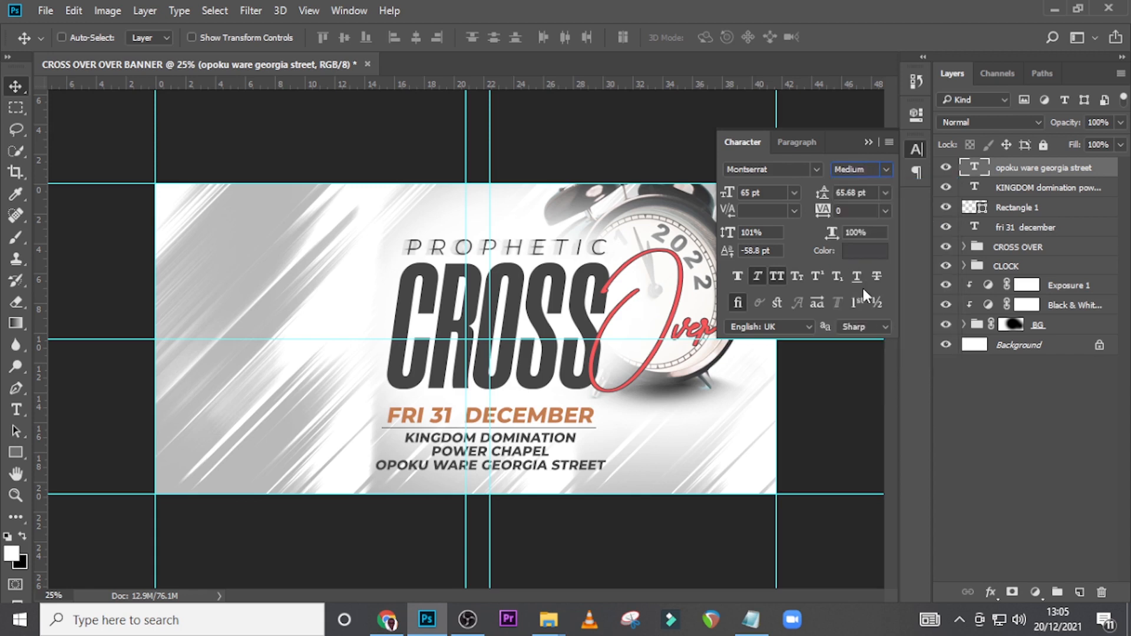
- Duplicate the thin divider line beneath the date and move the copy straight down to just below the street address
{"action": "left_click", "coordinate": [867, 144]}
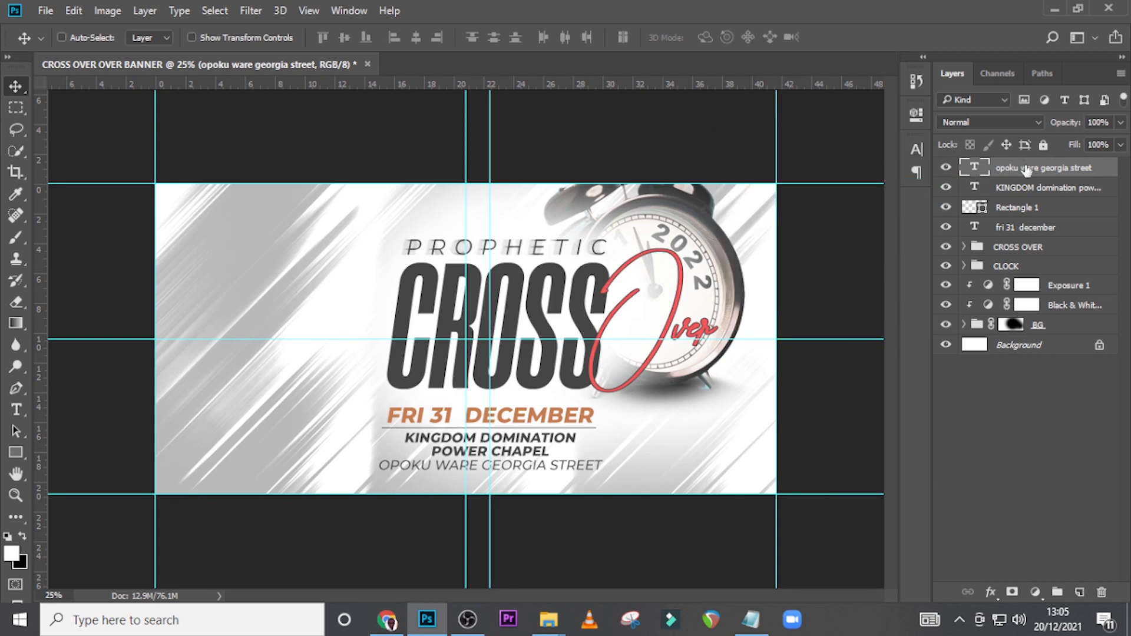
{"action": "left_click", "coordinate": [1028, 210]}
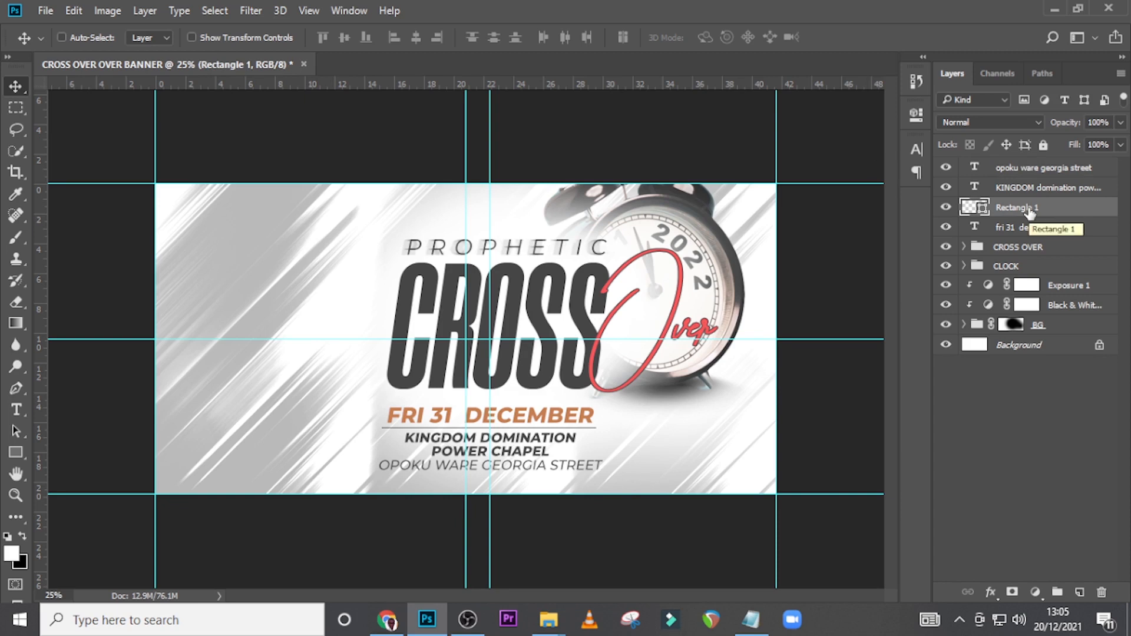
{"action": "key", "text": "ctrl+j"}
{"action": "key", "text": "v"}
{"action": "key", "text": "shift+Down"}
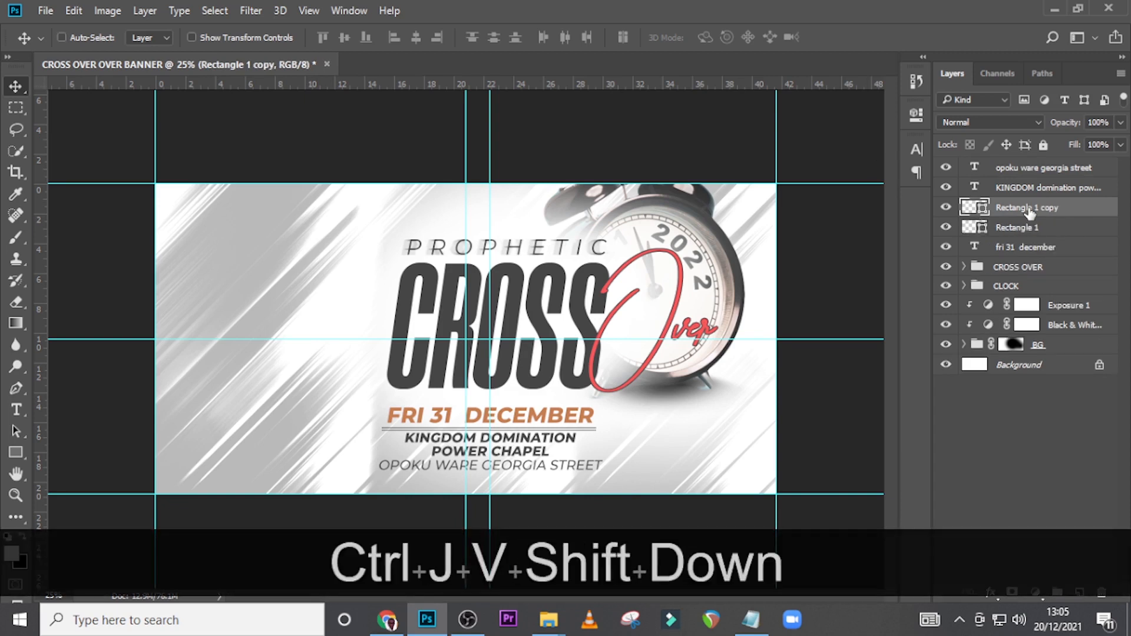
{"action": "key", "text": "Down"}
{"action": "key", "text": "Down"}
{"action": "key", "text": "Down"}
{"action": "key", "text": "Down"}
{"action": "key", "text": "shift+Down"}
{"action": "key", "text": "shift+Down"}
{"action": "key", "text": "shift+Down"}
{"action": "key", "text": "shift+Down"}
{"action": "key", "text": "shift+Down"}
{"action": "key", "text": "shift+Down"}
{"action": "key", "text": "shift+Down"}
{"action": "key", "text": "shift+Down"}
{"action": "key", "text": "shift+Down"}
{"action": "key", "text": "shift+Down"}
{"action": "key", "text": "shift+Down"}
{"action": "key", "text": "shift+Down"}
{"action": "key", "text": "shift+Down"}
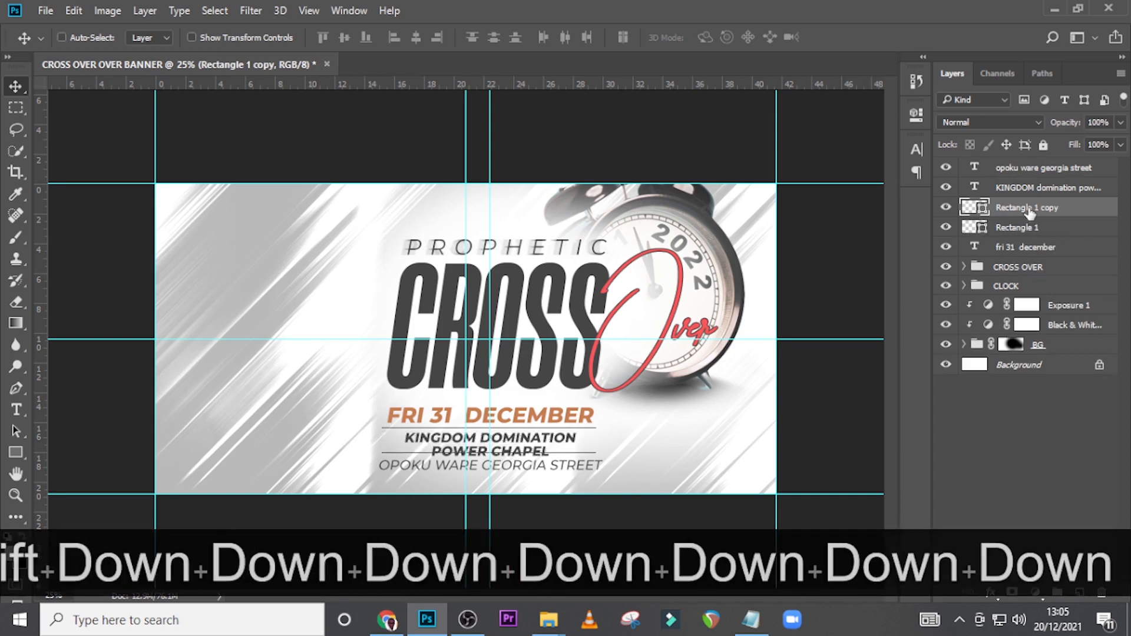
{"action": "key", "text": "shift+Down"}
{"action": "key", "text": "shift+Down"}
{"action": "key", "text": "shift+Down"}
{"action": "key", "text": "shift+Down"}
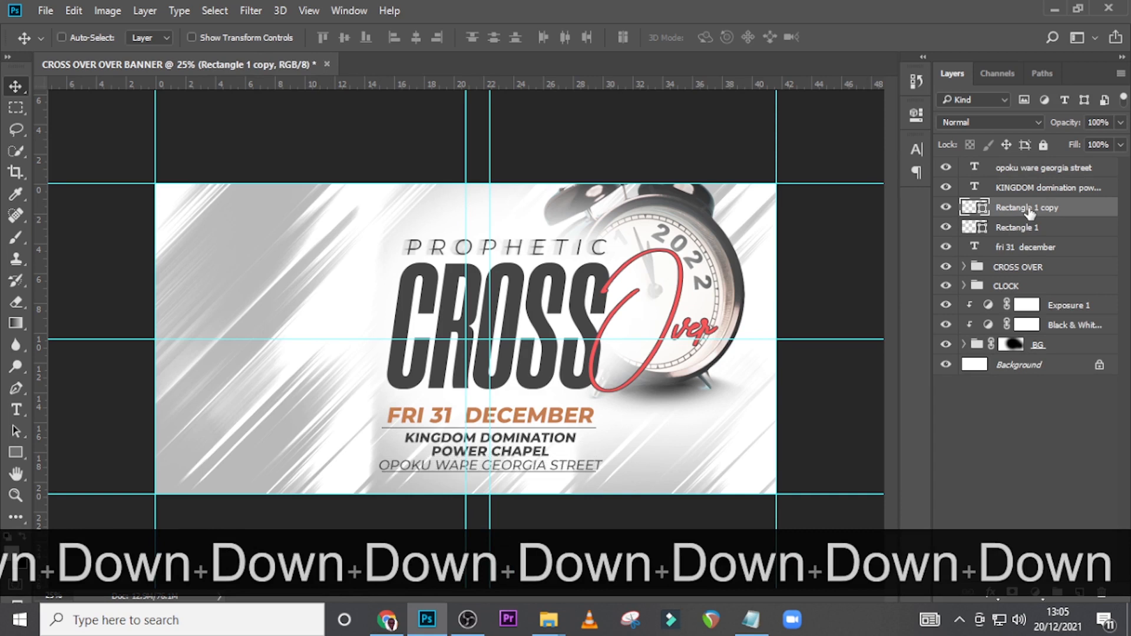
{"action": "key", "text": "shift+Down"}
{"action": "key", "text": "shift+Down"}
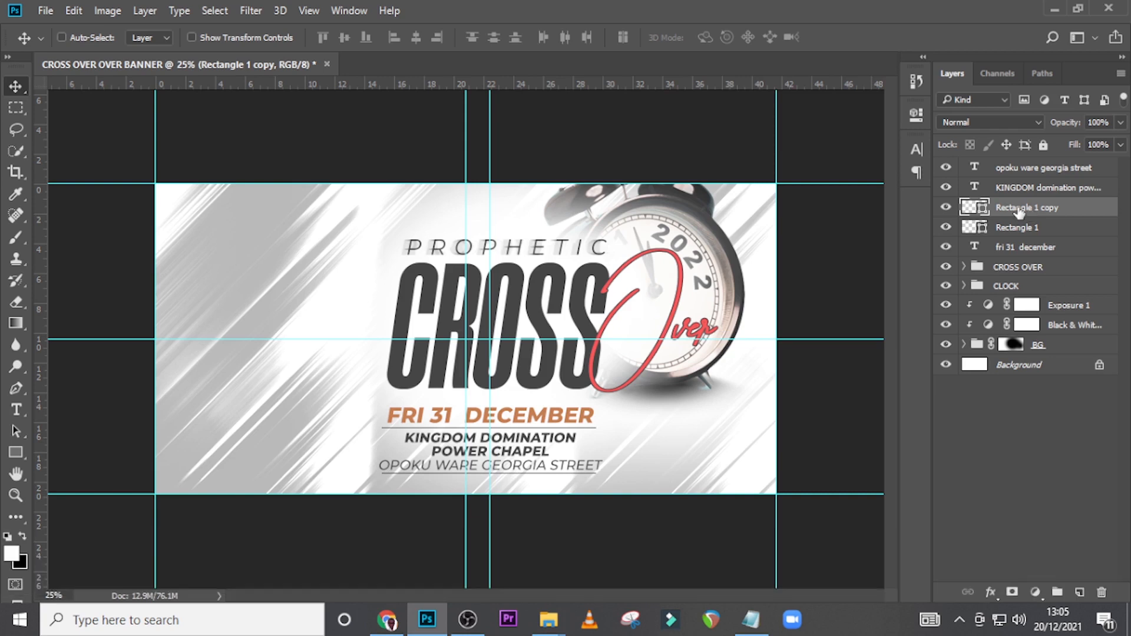
- Widen both divider lines together to about 107.5% so they span the street address, and hide the guides
{"action": "key", "text": "ctrl"}
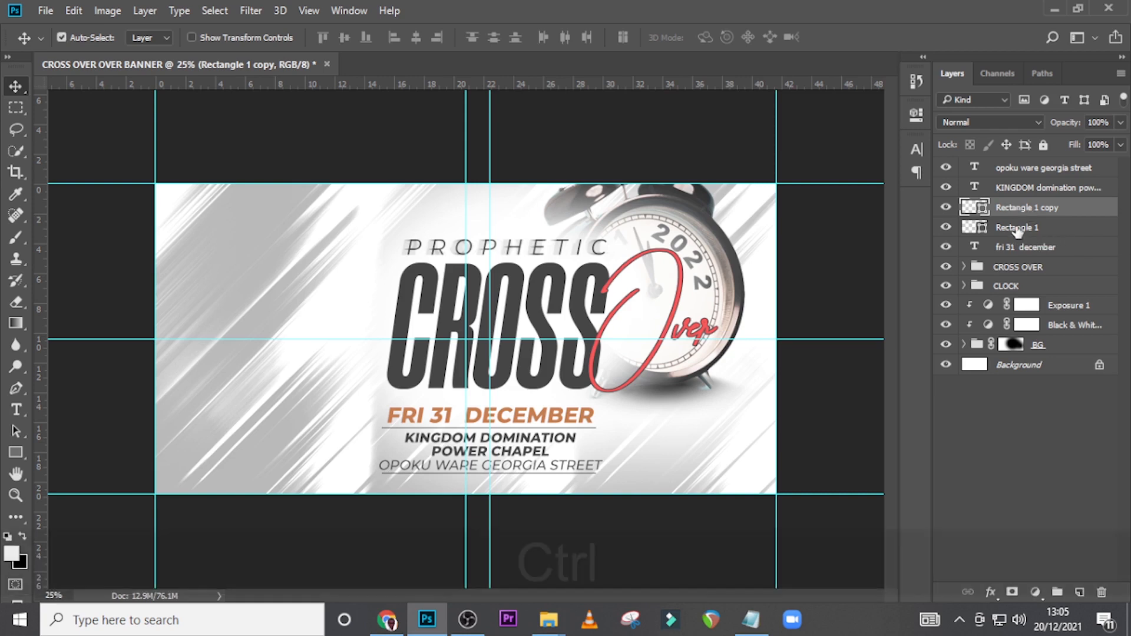
{"action": "key", "text": "ctrl"}
{"action": "left_click", "coordinate": [1016, 229], "text": "ctrl"}
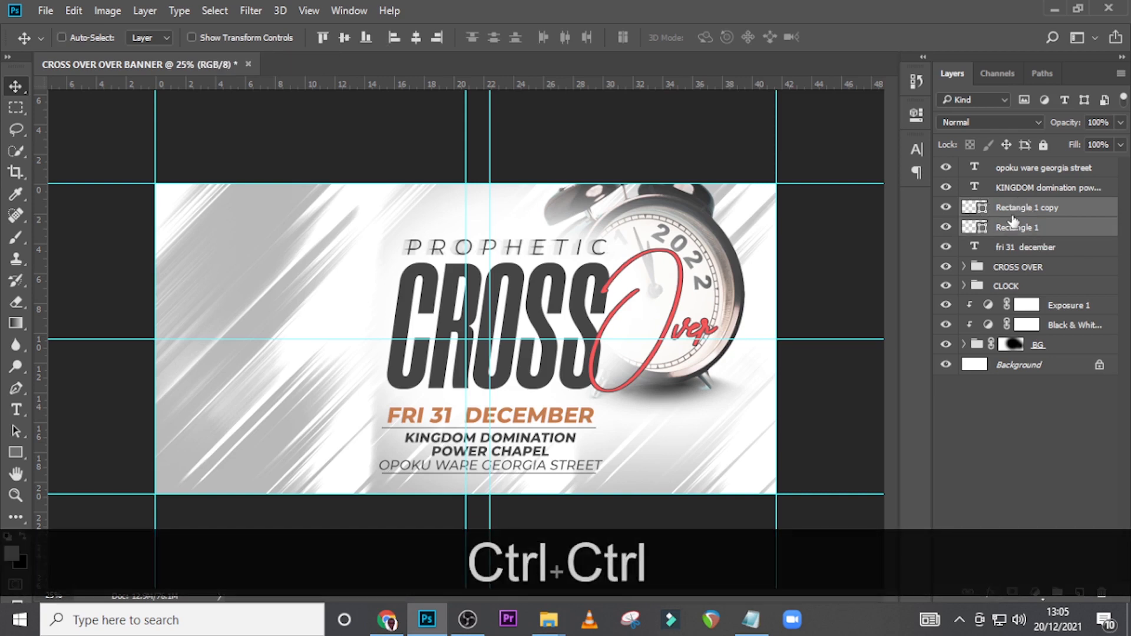
{"action": "key", "text": "ctrl+t"}
{"action": "key", "text": "shift"}
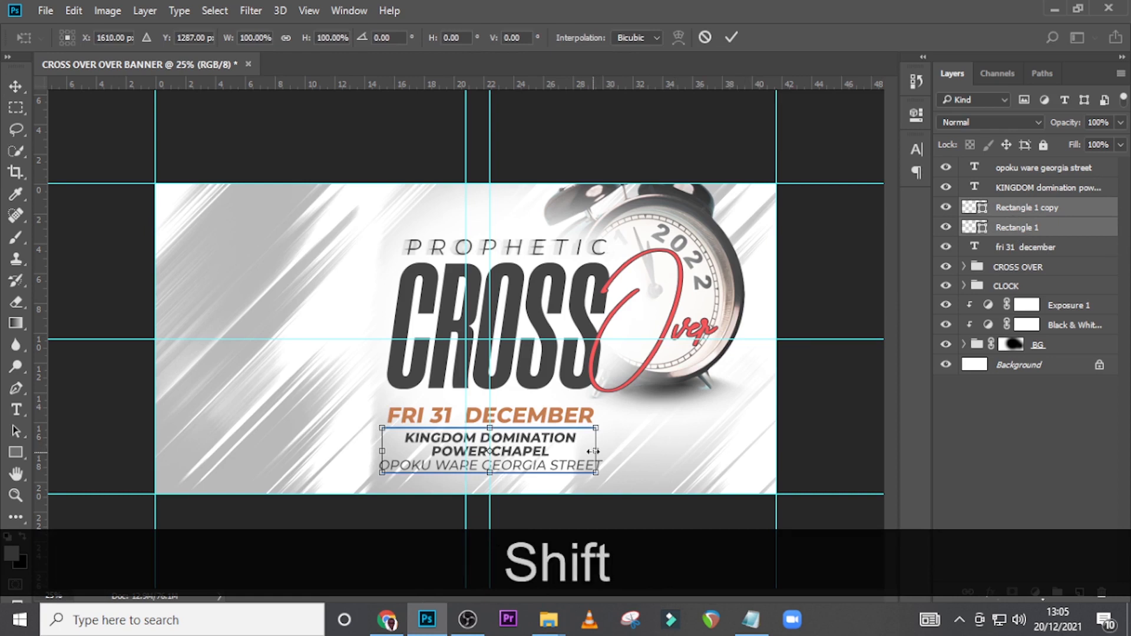
{"action": "left_click_drag", "start_coordinate": [592, 452], "coordinate": [606, 449]}
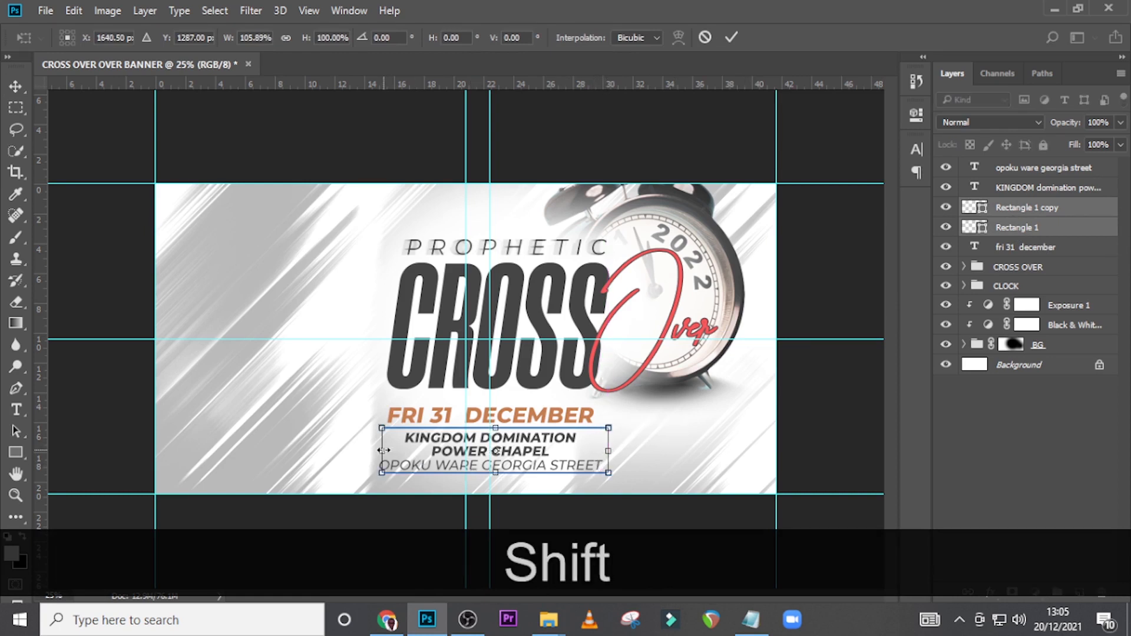
{"action": "left_click_drag", "start_coordinate": [381, 451], "coordinate": [378, 451]}
{"action": "key", "text": "Left"}
{"action": "key", "text": "Left"}
{"action": "key", "text": "Left"}
{"action": "key", "text": "Left"}
{"action": "key", "text": "Left"}
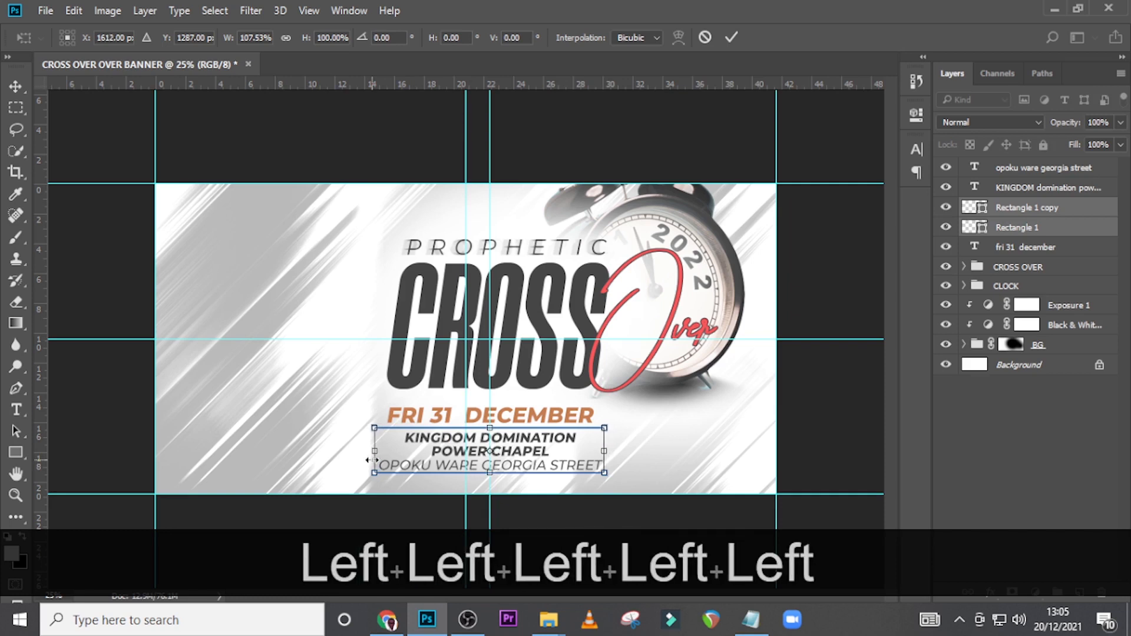
{"action": "key", "text": "Return"}
{"action": "key", "text": "ctrl+semicolon"}
- Group the date, church name, street address and both divider line layers, and name the group DETAILS
{"action": "left_click", "coordinate": [1019, 168]}
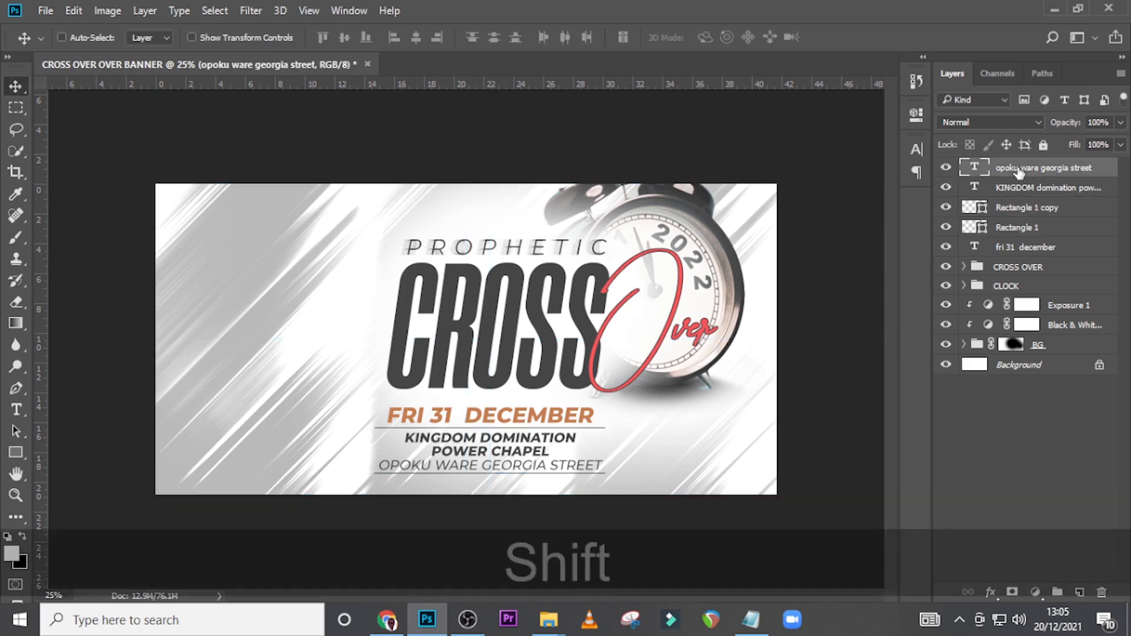
{"action": "left_click", "coordinate": [1005, 248], "text": "shift"}
{"action": "key", "text": "ctrl+shift+g"}
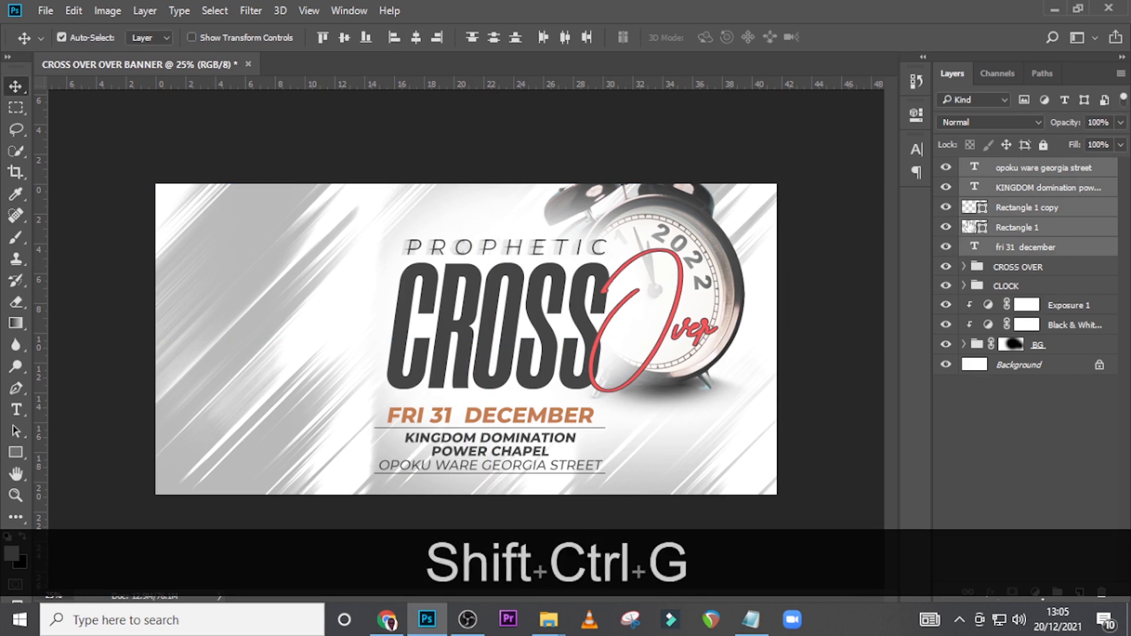
{"action": "key", "text": "ctrl+g"}
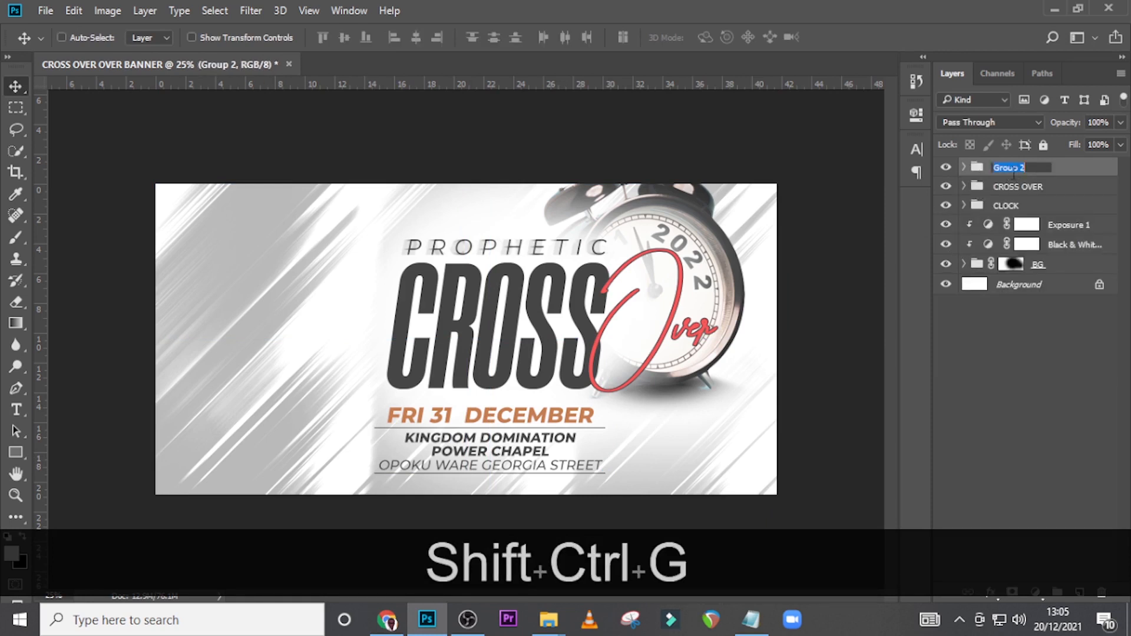
{"action": "key", "text": "Caps_Lock"}
{"action": "type", "text": "DETAIL"}
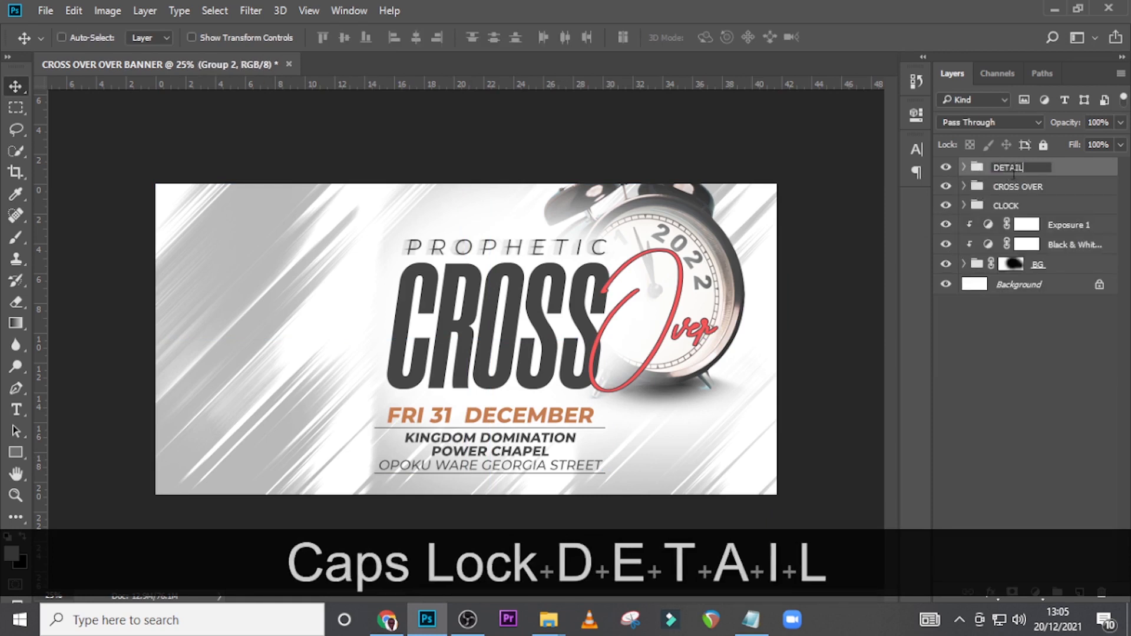
{"action": "type", "text": "S"}
{"action": "key", "text": "Return"}
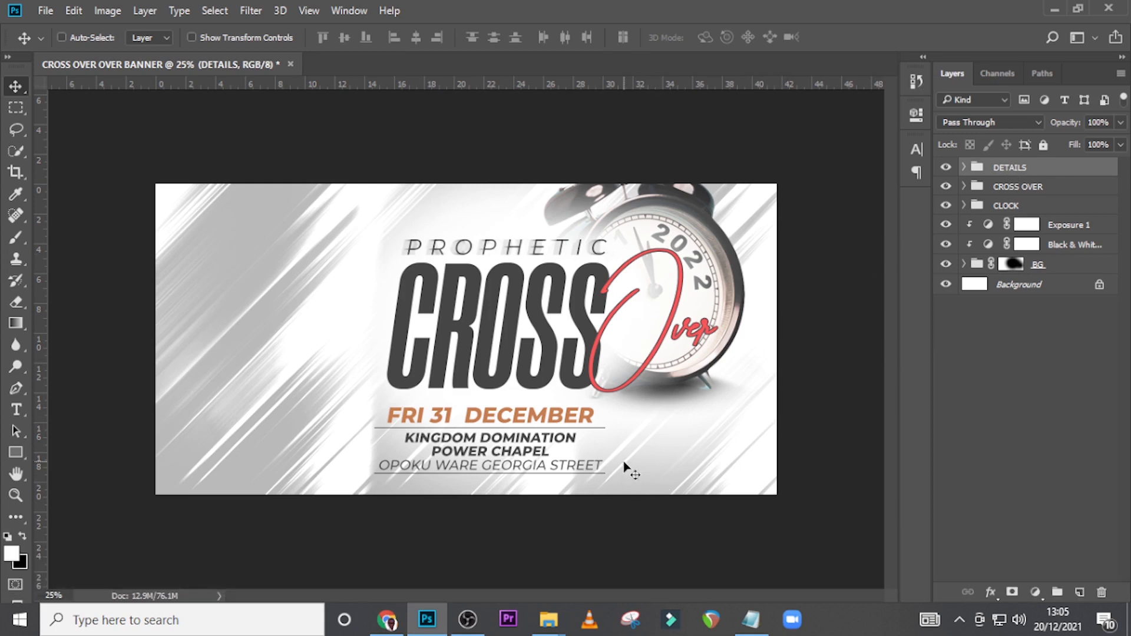
- Show the guides again and add a horizontal guide along each of the two divider lines
{"action": "left_click", "coordinate": [16, 452]}
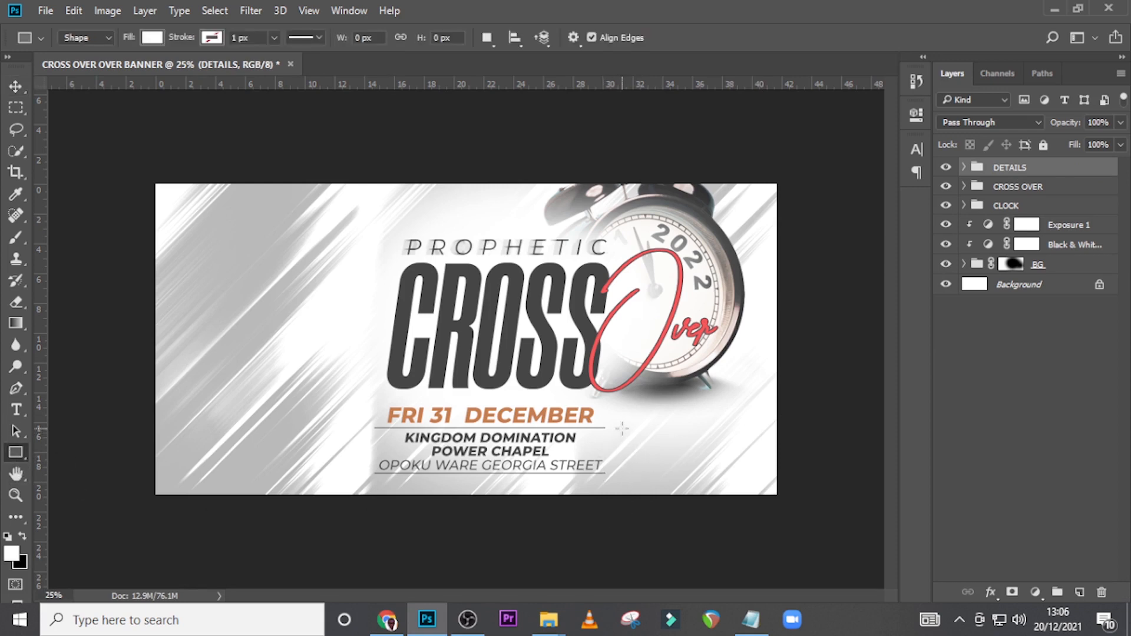
{"action": "key", "text": "ctrl+h"}
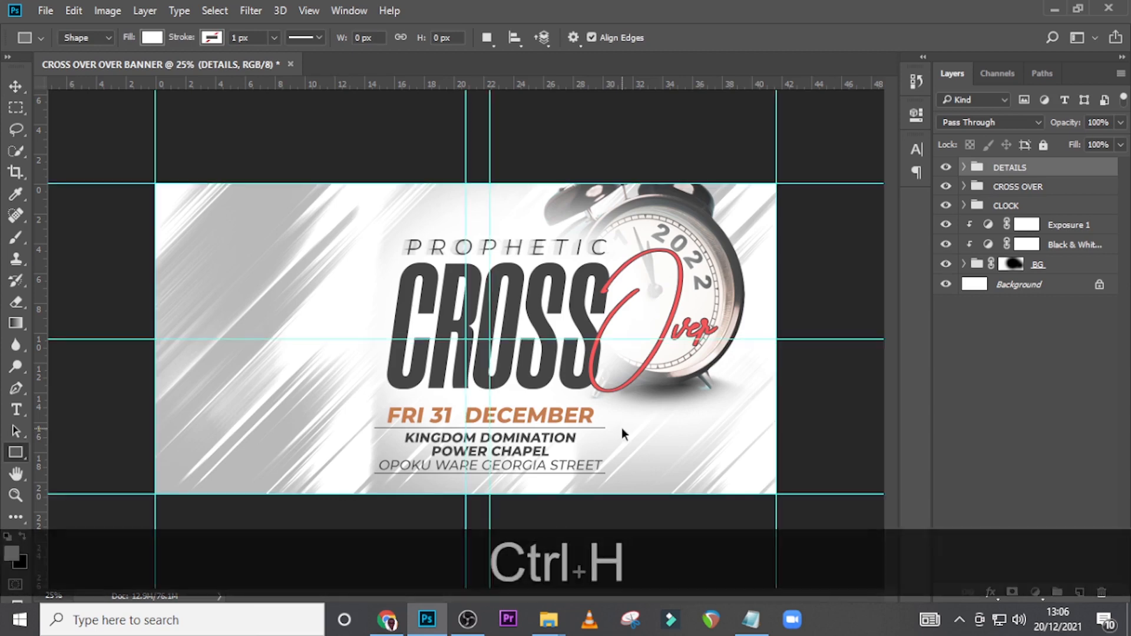
{"action": "key", "text": "ctrl+equal"}
{"action": "key", "text": "ctrl+equal"}
{"action": "key", "text": "ctrl+equal"}
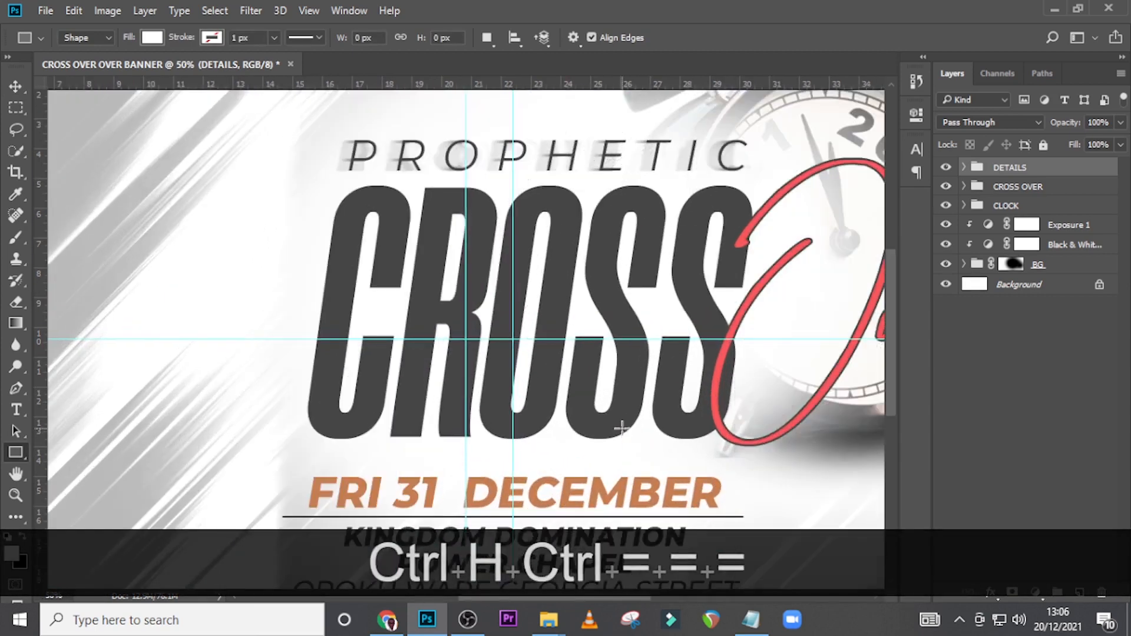
{"action": "scroll", "coordinate": [622, 428], "scroll_direction": "down", "scroll_amount": 2}
{"action": "scroll", "coordinate": [894, 370], "scroll_direction": "down", "scroll_amount": 3}
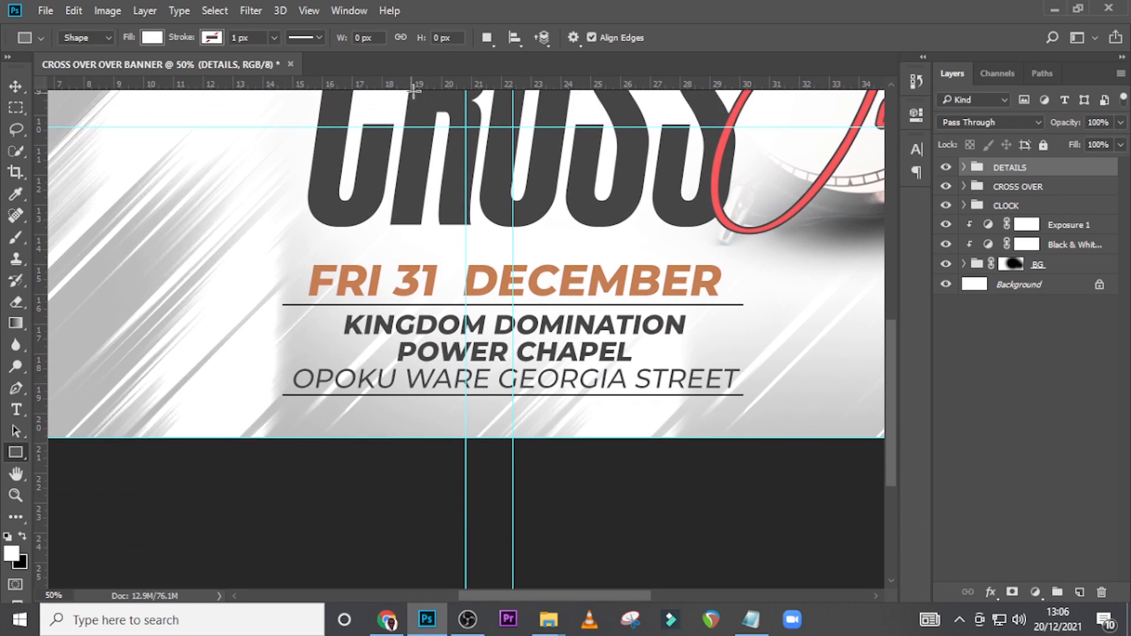
{"action": "left_click_drag", "start_coordinate": [422, 81], "coordinate": [469, 303]}
{"action": "left_click_drag", "start_coordinate": [487, 85], "coordinate": [511, 394]}
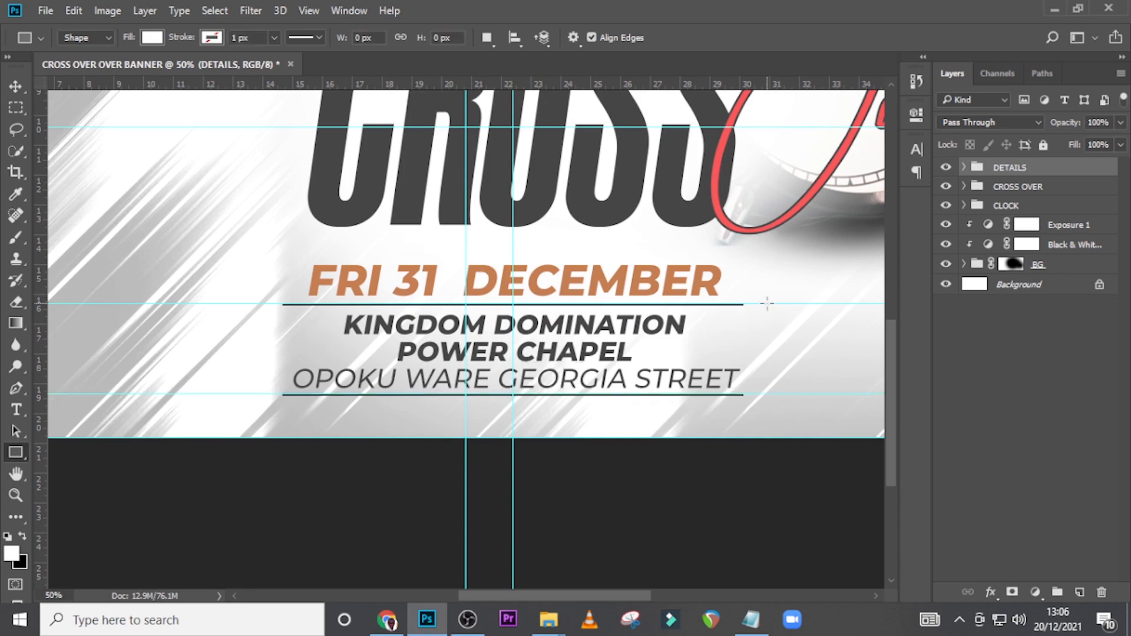
- Draw a rectangle about 270 × 218 px between the new guides, right of the address, and fill it with 454446
{"action": "left_click_drag", "start_coordinate": [767, 304], "coordinate": [877, 393]}
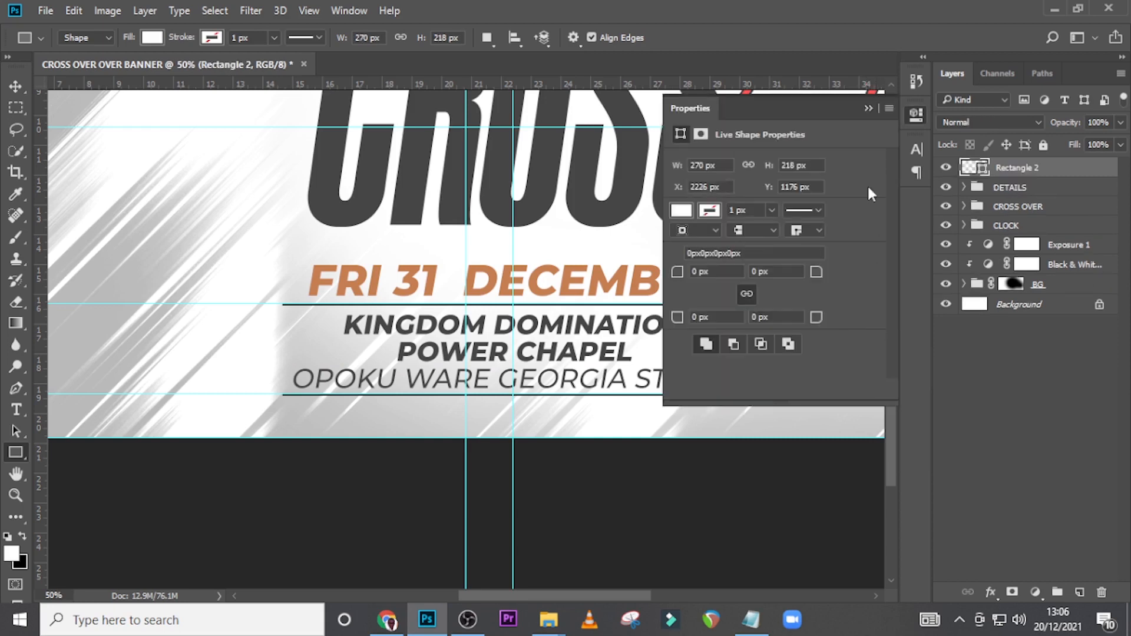
{"action": "left_click", "coordinate": [868, 106]}
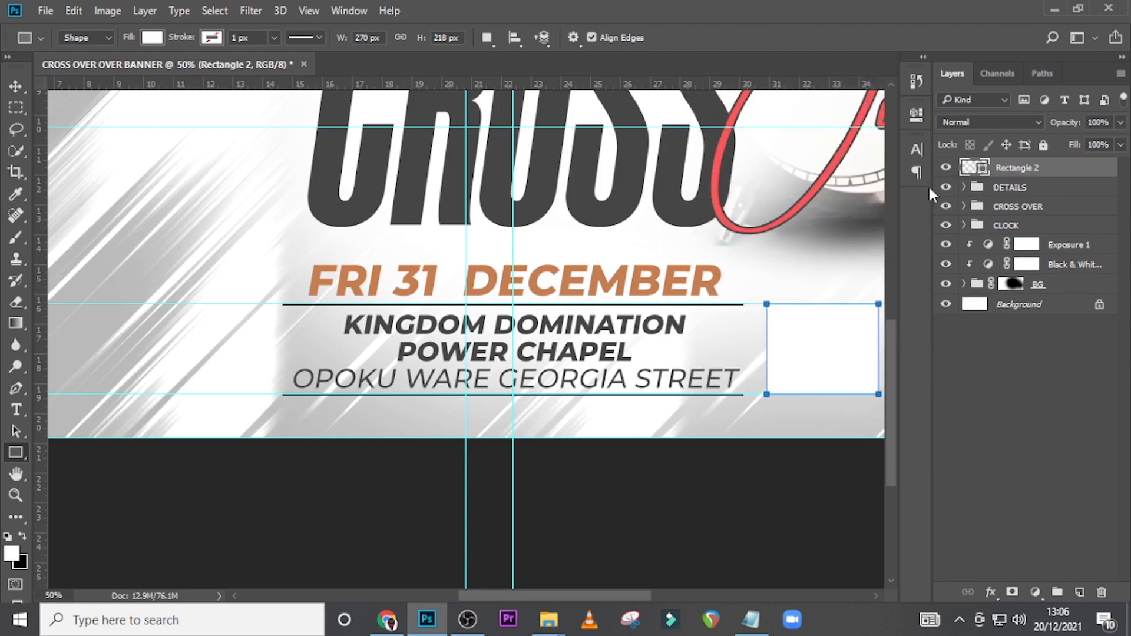
{"action": "double_click", "coordinate": [970, 168]}
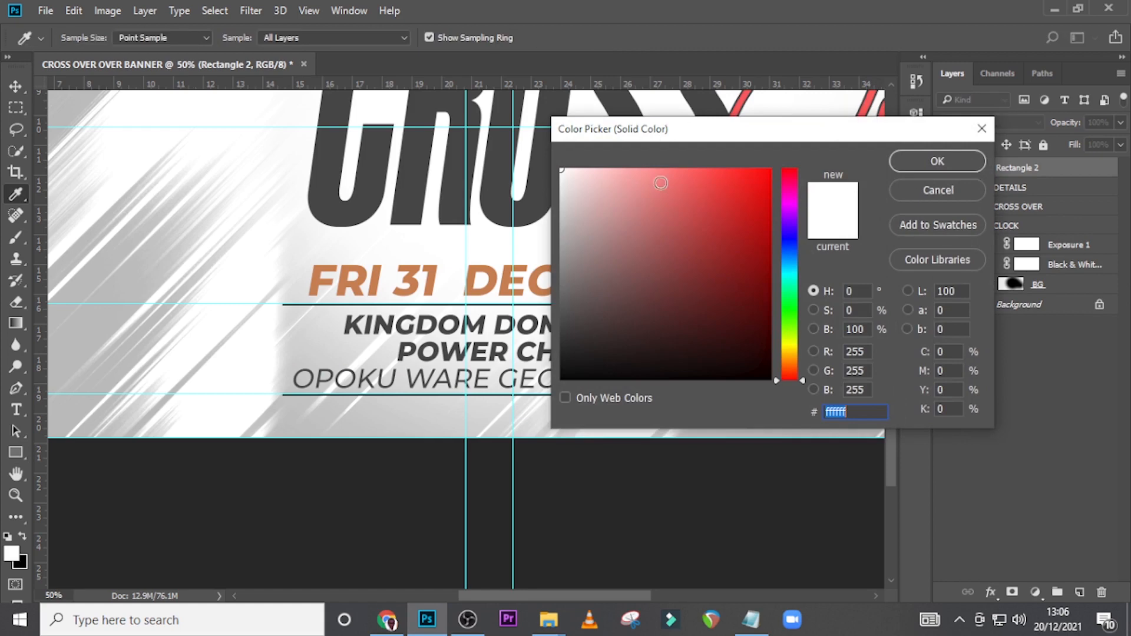
{"action": "type", "text": "454446"}
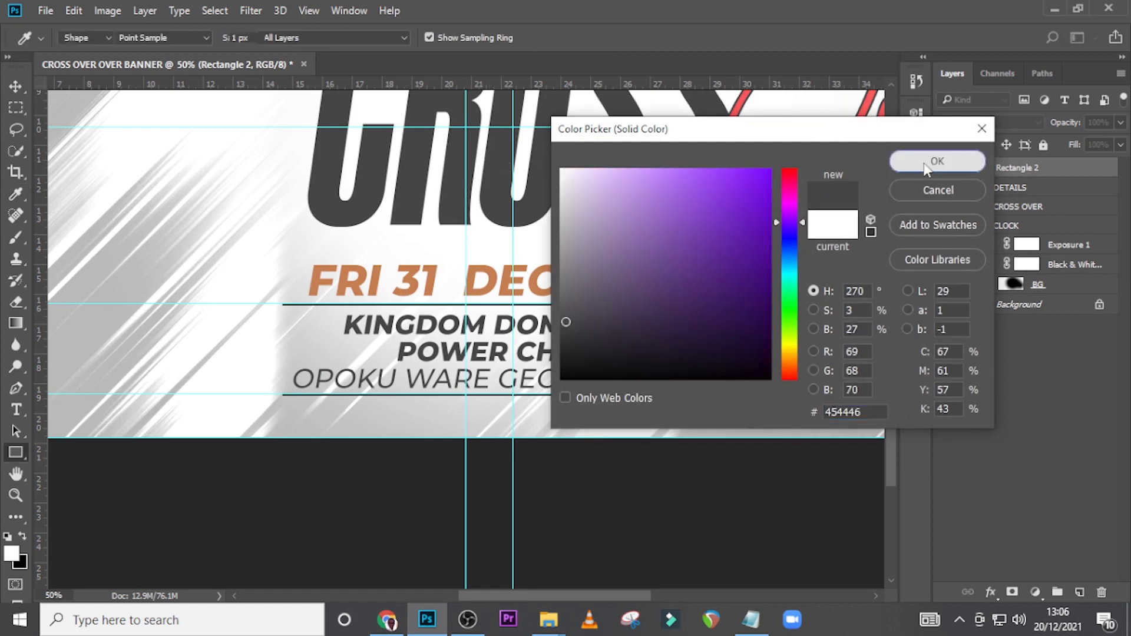
{"action": "left_click", "coordinate": [925, 165]}
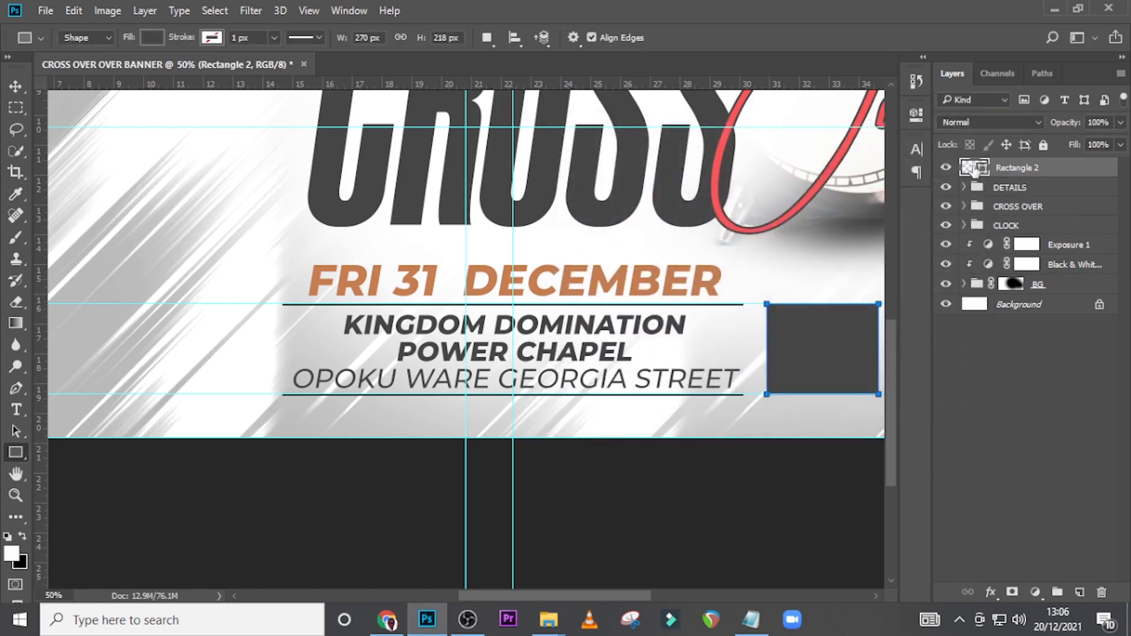
- Darken the new rectangle's fill colour to a near-black grey
{"action": "double_click", "coordinate": [973, 169]}
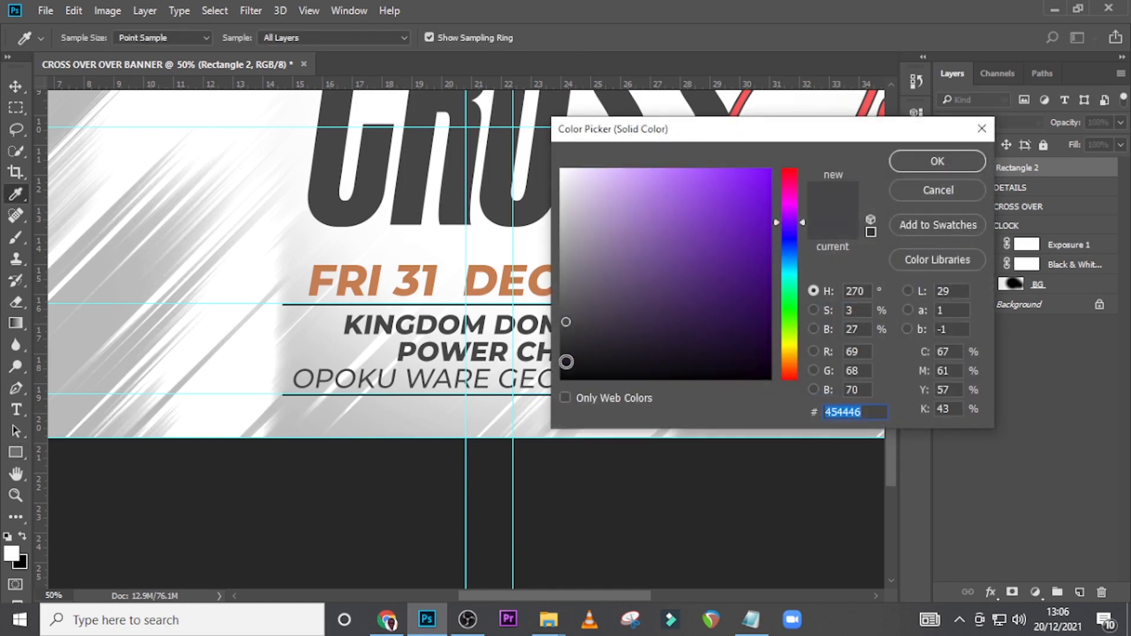
{"action": "left_click", "coordinate": [565, 362]}
{"action": "left_click", "coordinate": [941, 162]}
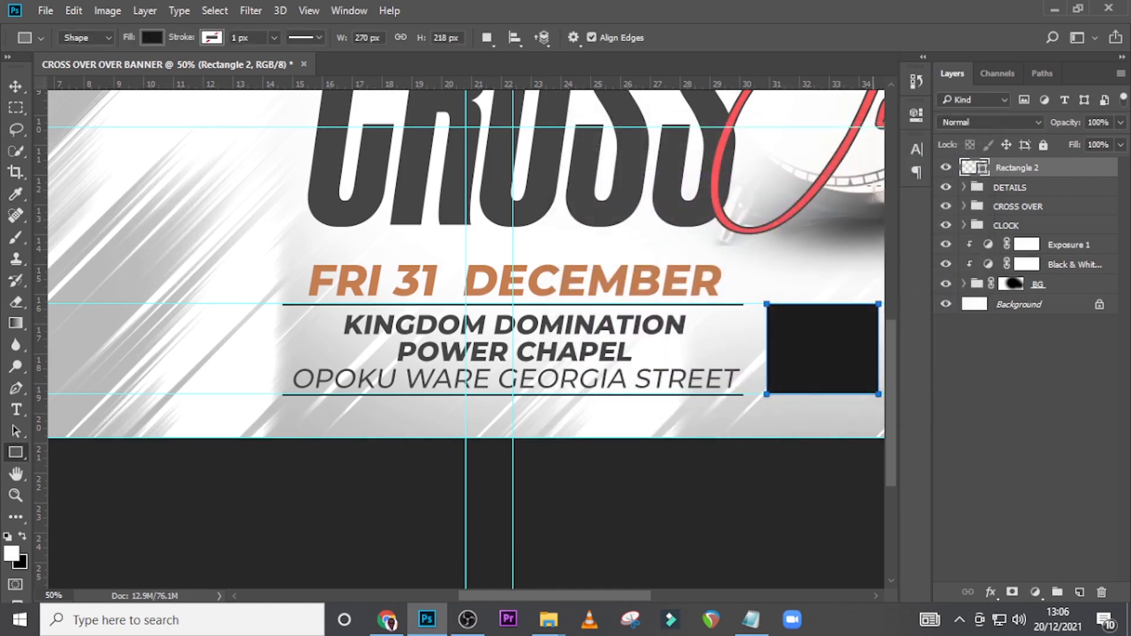
- Add a text layer reading 8:00PM, copied from the open Notepad file, starting left of the church details
{"action": "left_click", "coordinate": [1031, 190]}
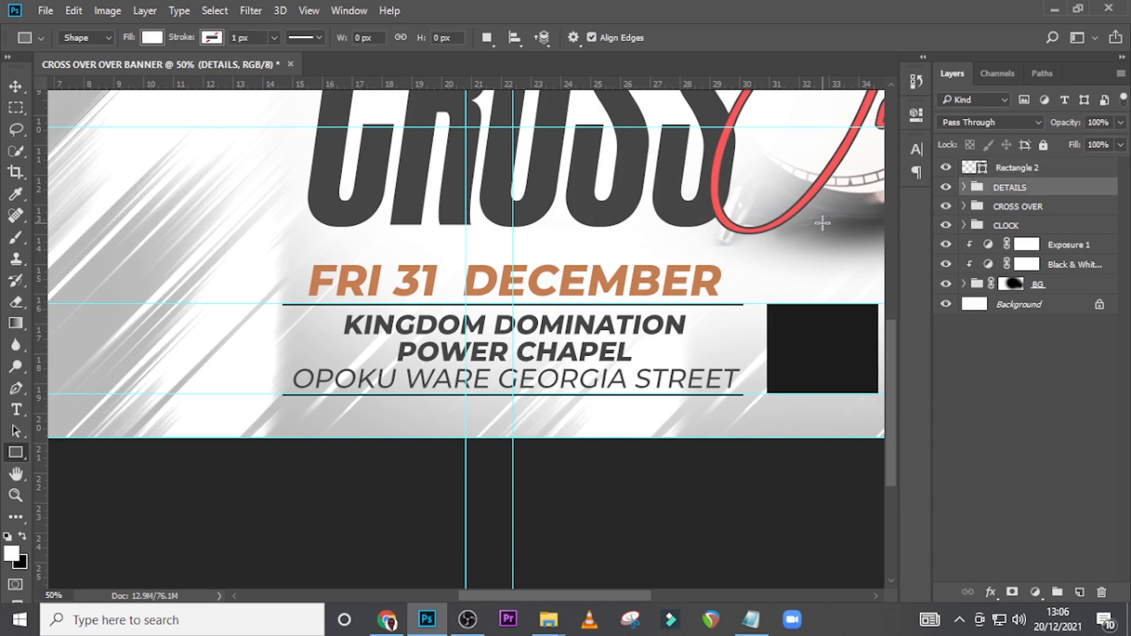
{"action": "key", "text": "t"}
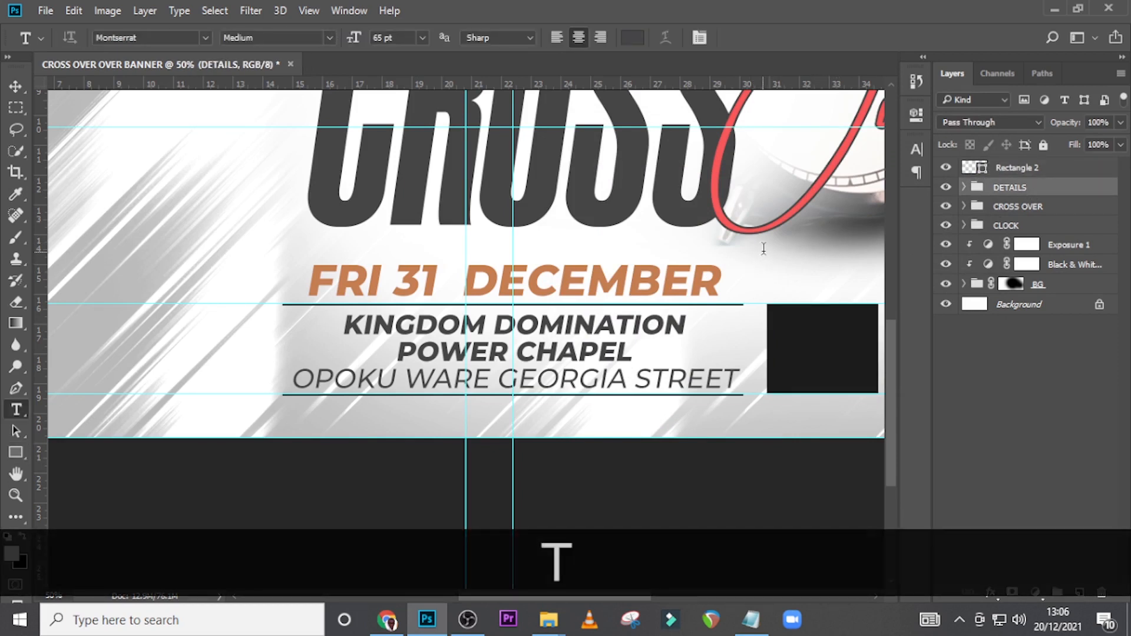
{"action": "left_click", "coordinate": [777, 264]}
{"action": "left_click", "coordinate": [965, 206]}
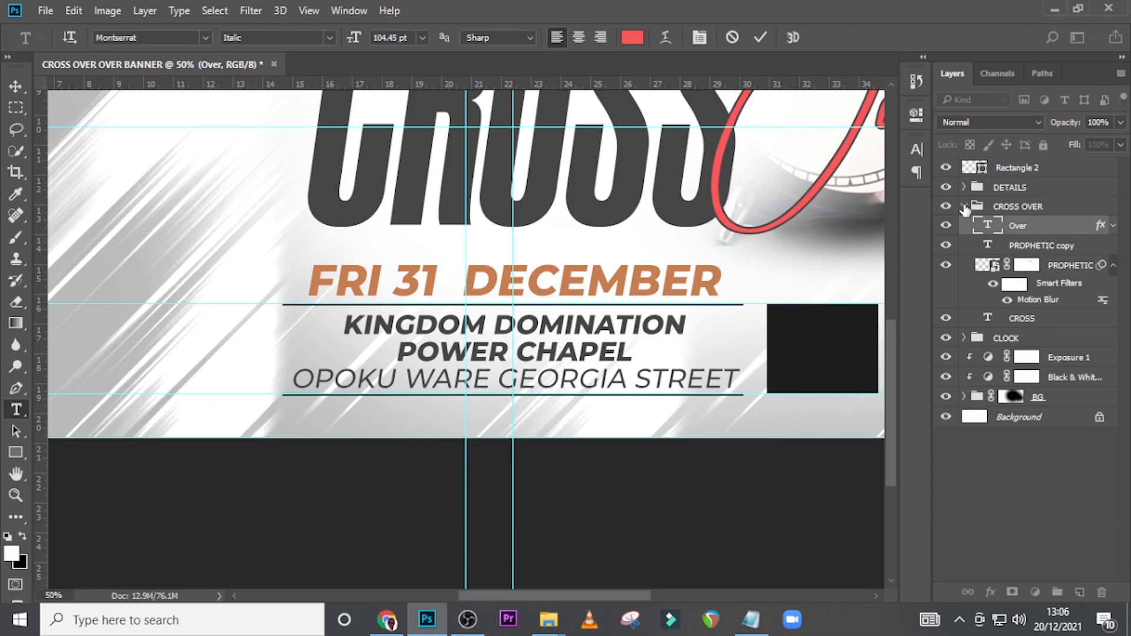
{"action": "left_click", "coordinate": [202, 342]}
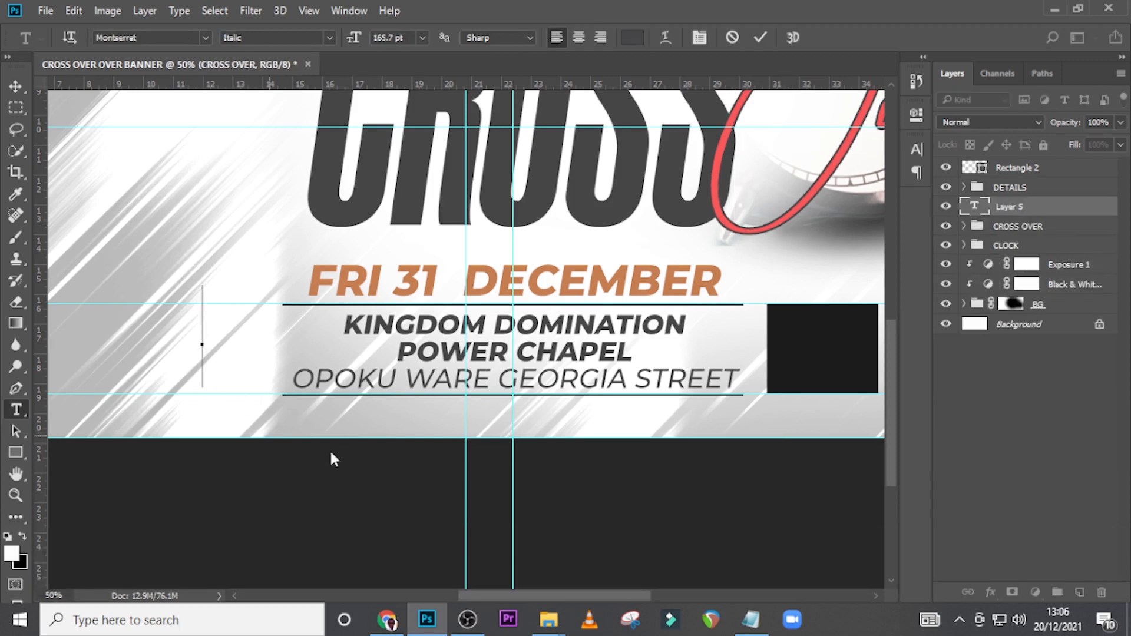
{"action": "left_click", "coordinate": [751, 619]}
{"action": "left_click_drag", "start_coordinate": [697, 365], "coordinate": [615, 359]}
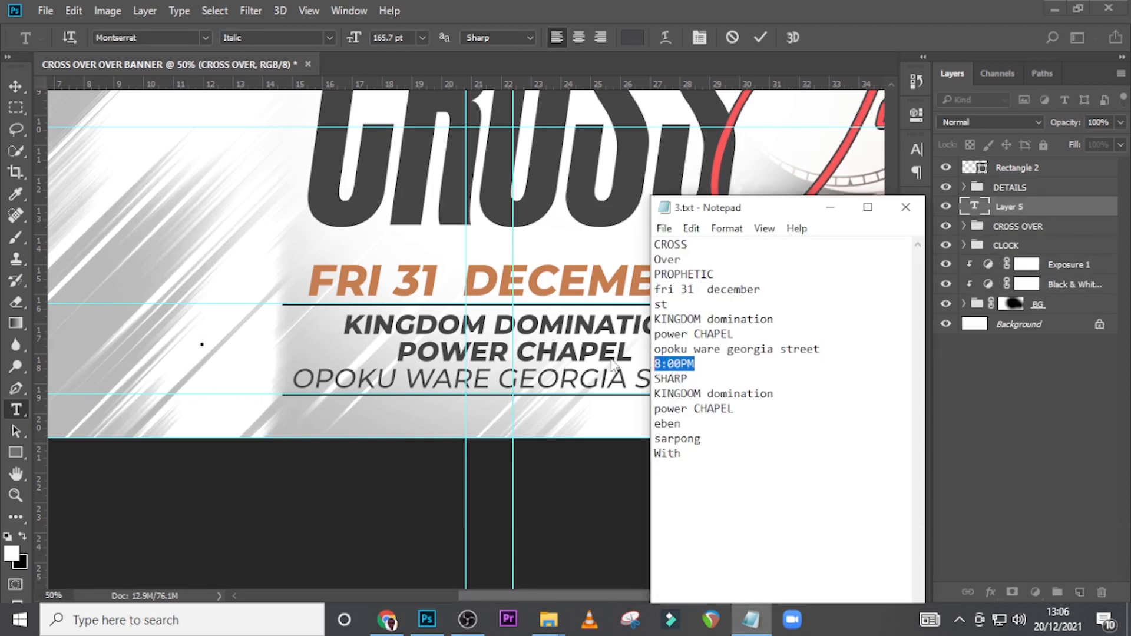
{"action": "key", "text": "ctrl+c"}
{"action": "left_click", "coordinate": [612, 7]}
{"action": "key", "text": "ctrl+v"}
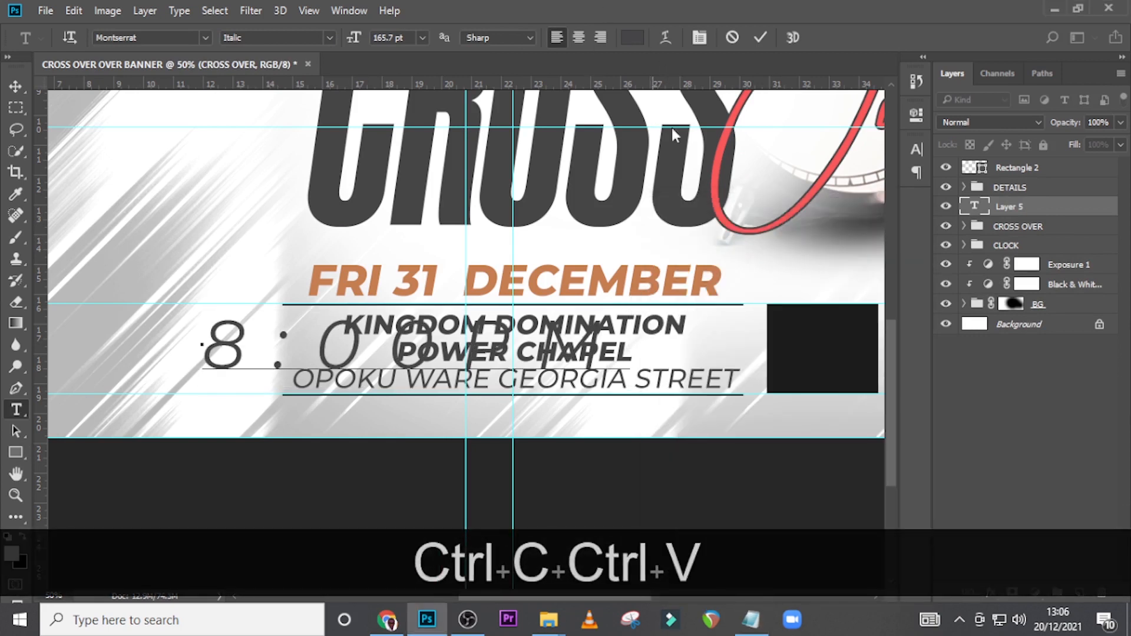
{"action": "left_click", "coordinate": [978, 207]}
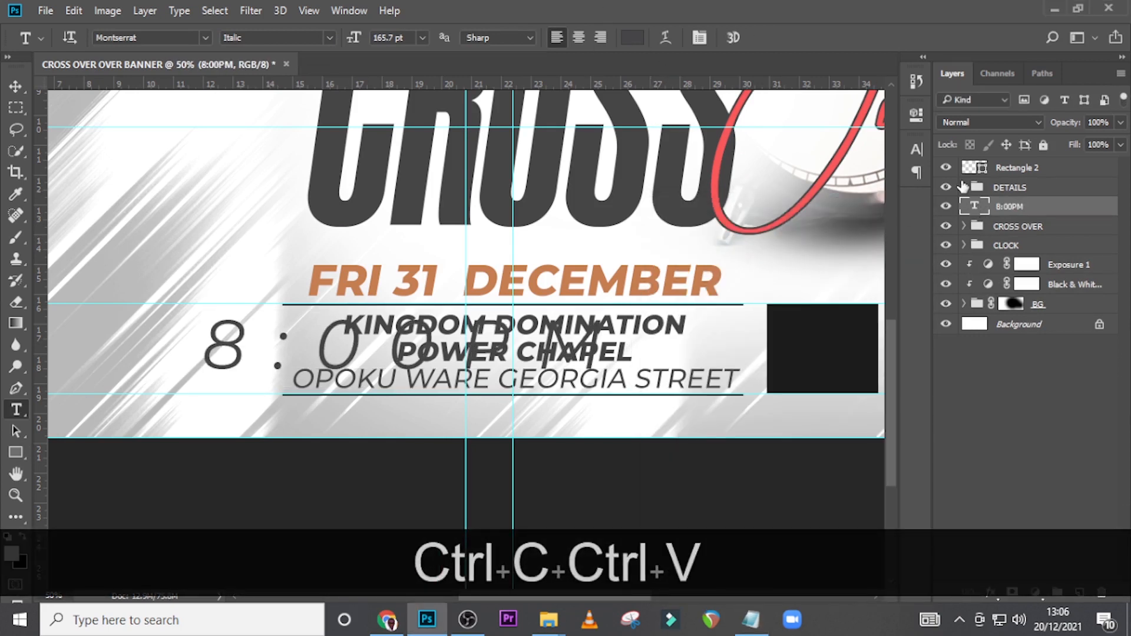
- Change the 8:00PM text's font to Morganite ExtraBold
{"action": "left_click", "coordinate": [917, 147]}
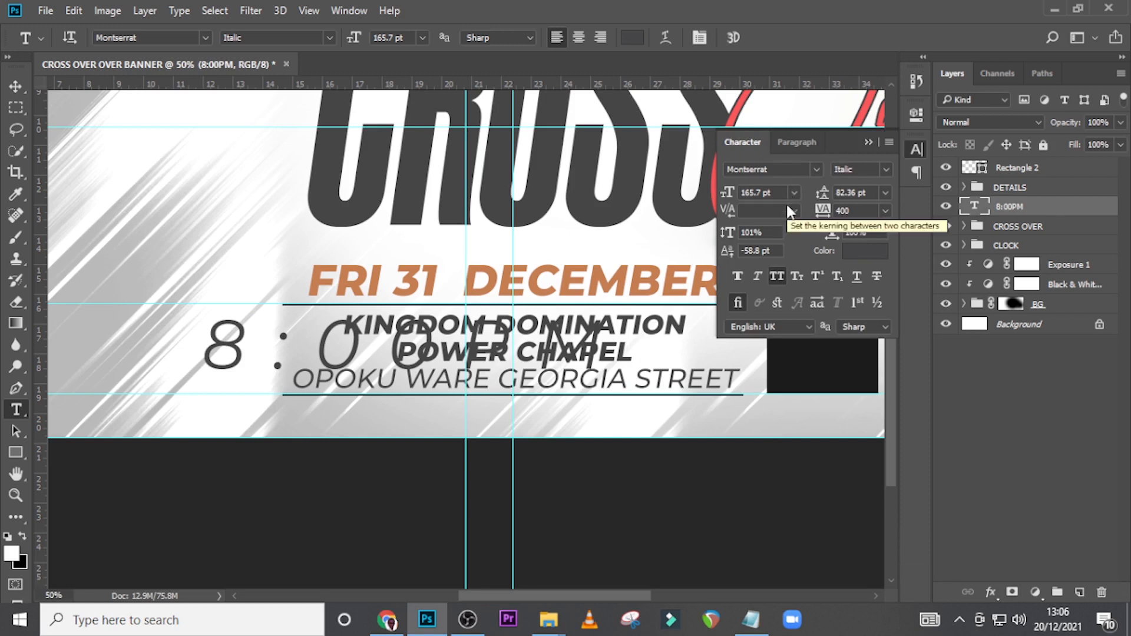
{"action": "left_click", "coordinate": [817, 169]}
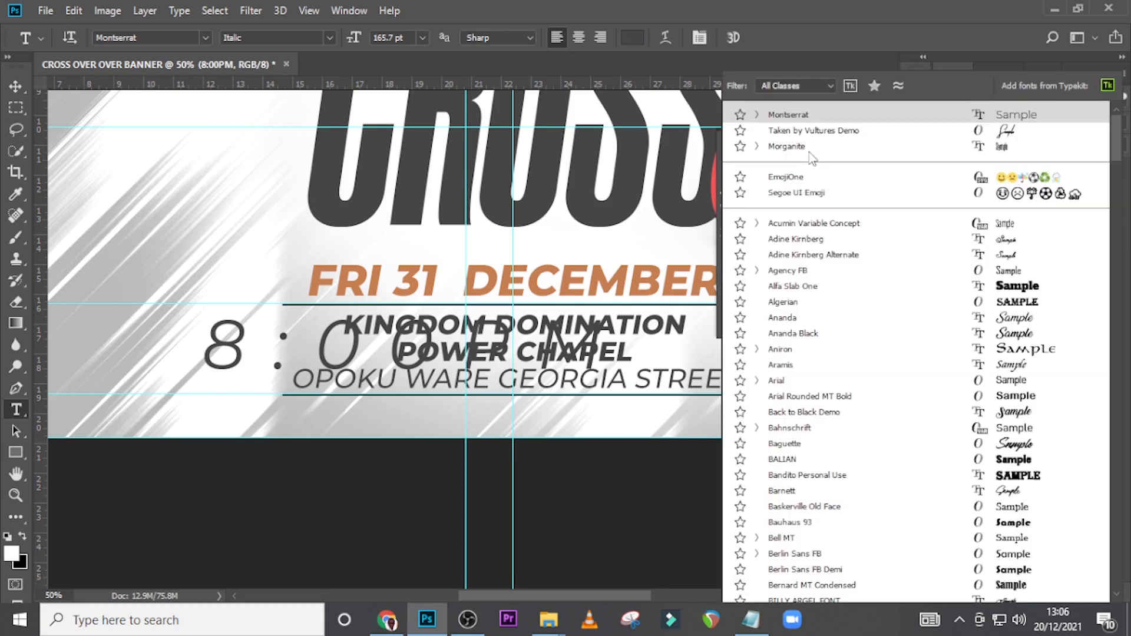
{"action": "left_click", "coordinate": [807, 148]}
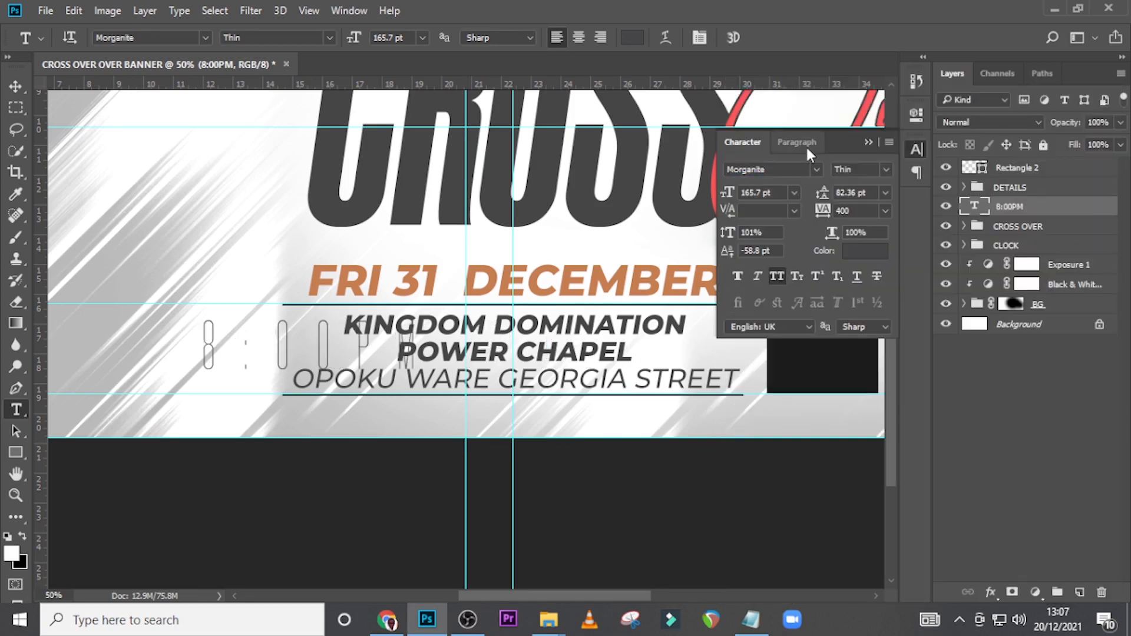
{"action": "left_click", "coordinate": [867, 169]}
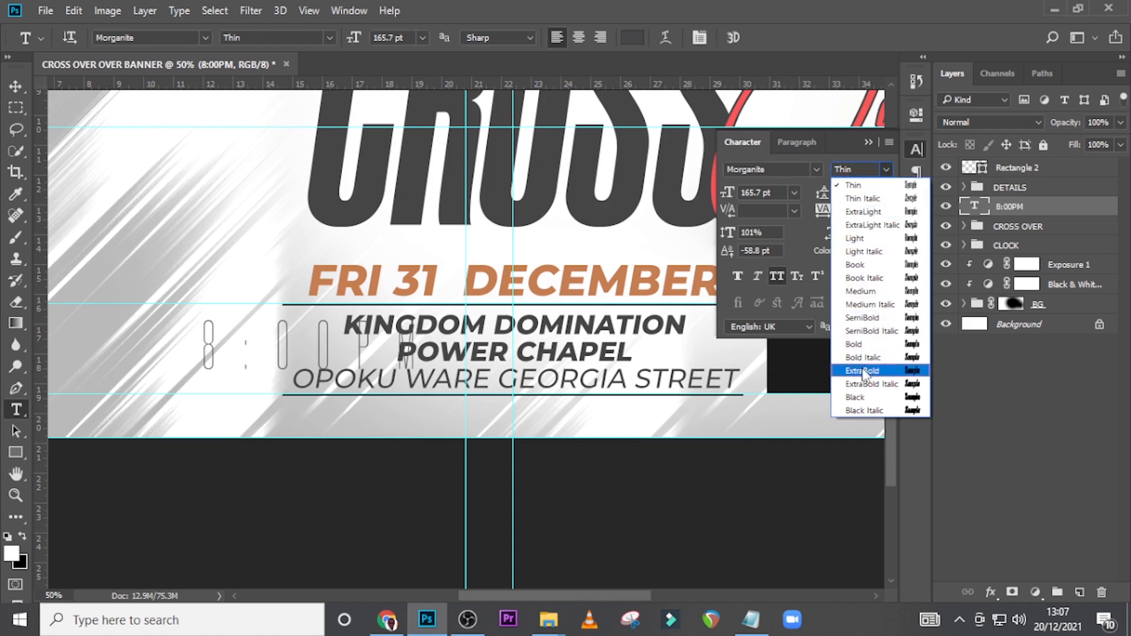
{"action": "left_click", "coordinate": [864, 371]}
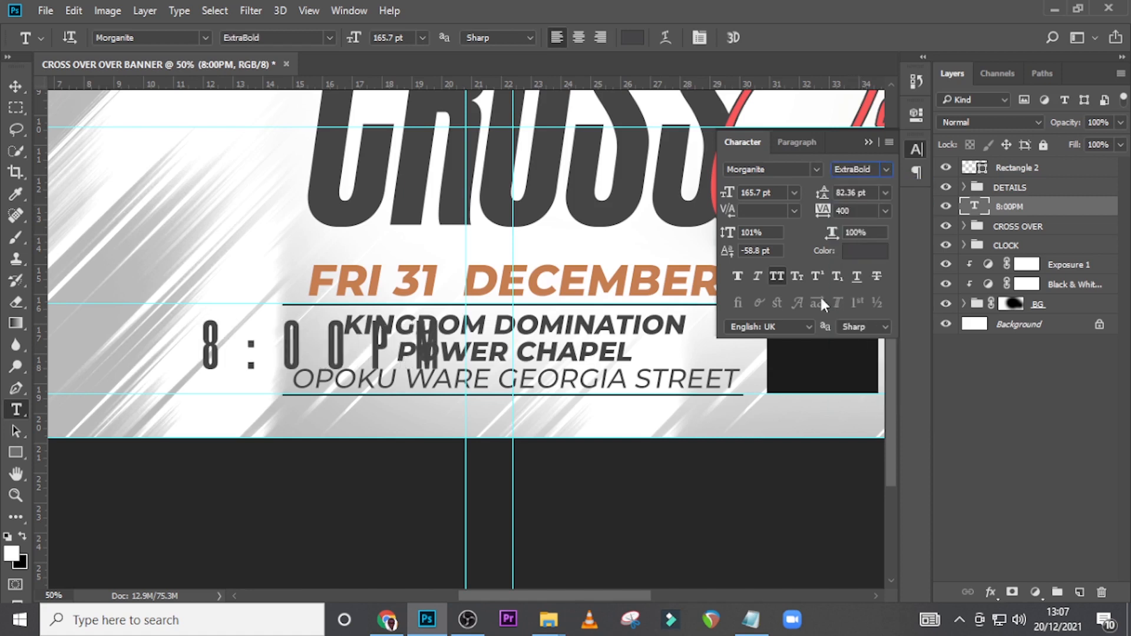
- Set the 8:00PM text's size to 136 pt and its tracking to 20
{"action": "left_click", "coordinate": [916, 114]}
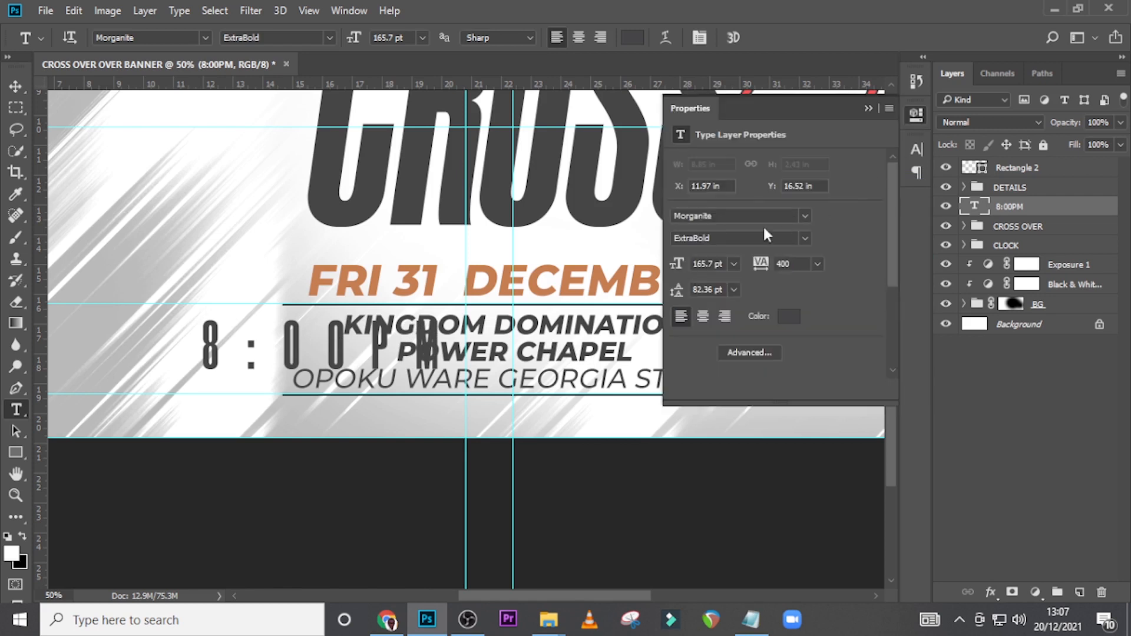
{"action": "left_click", "coordinate": [725, 267]}
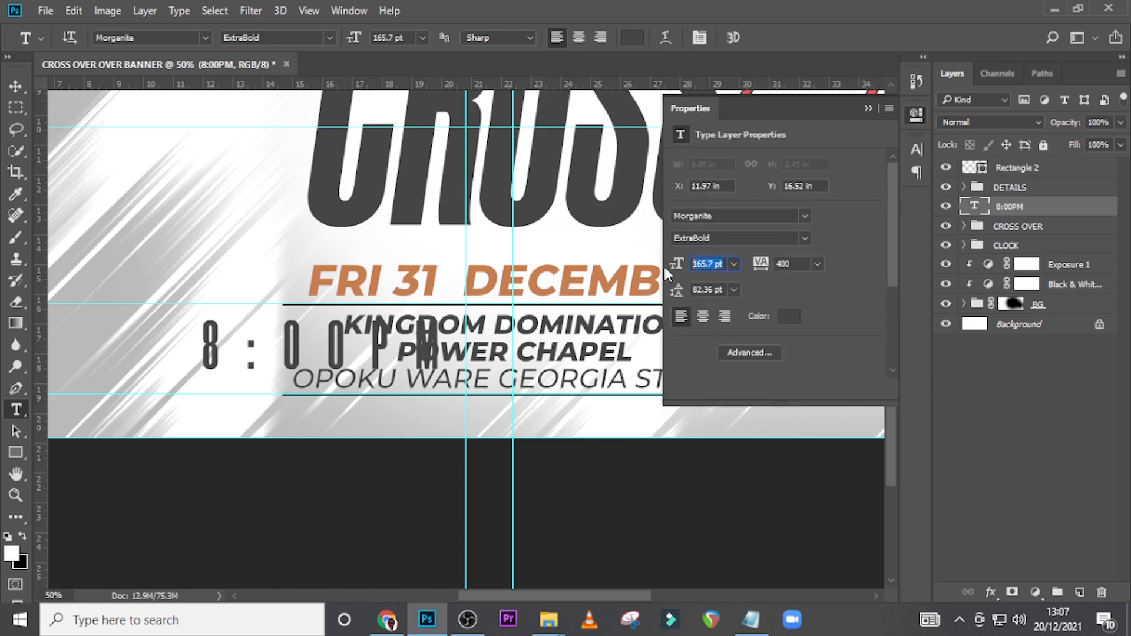
{"action": "type", "text": "136"}
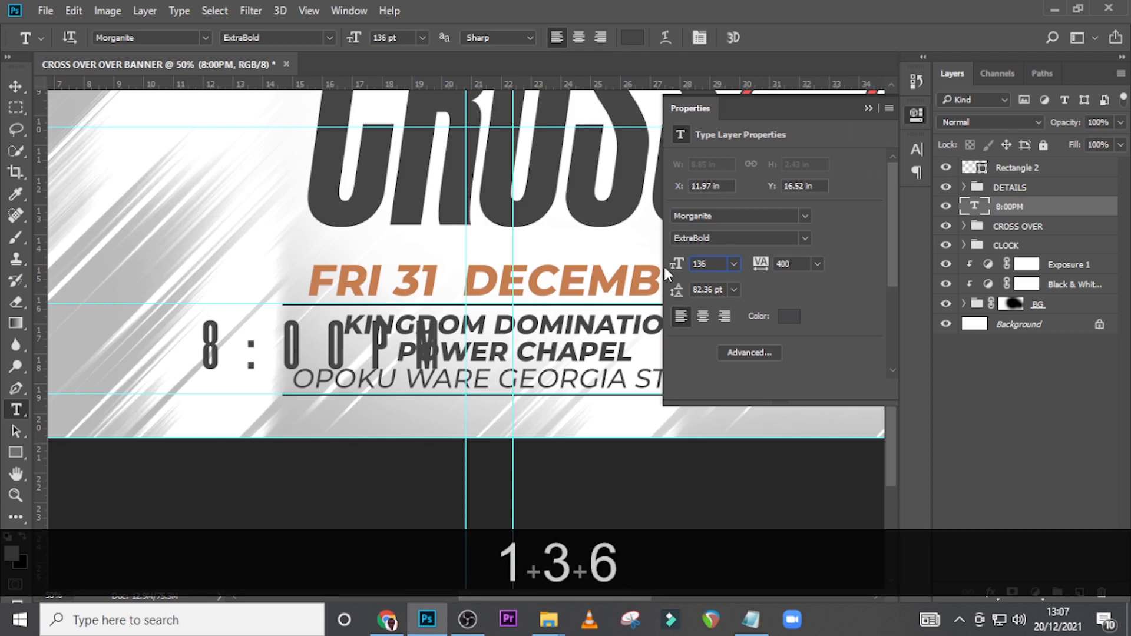
{"action": "key", "text": "Return"}
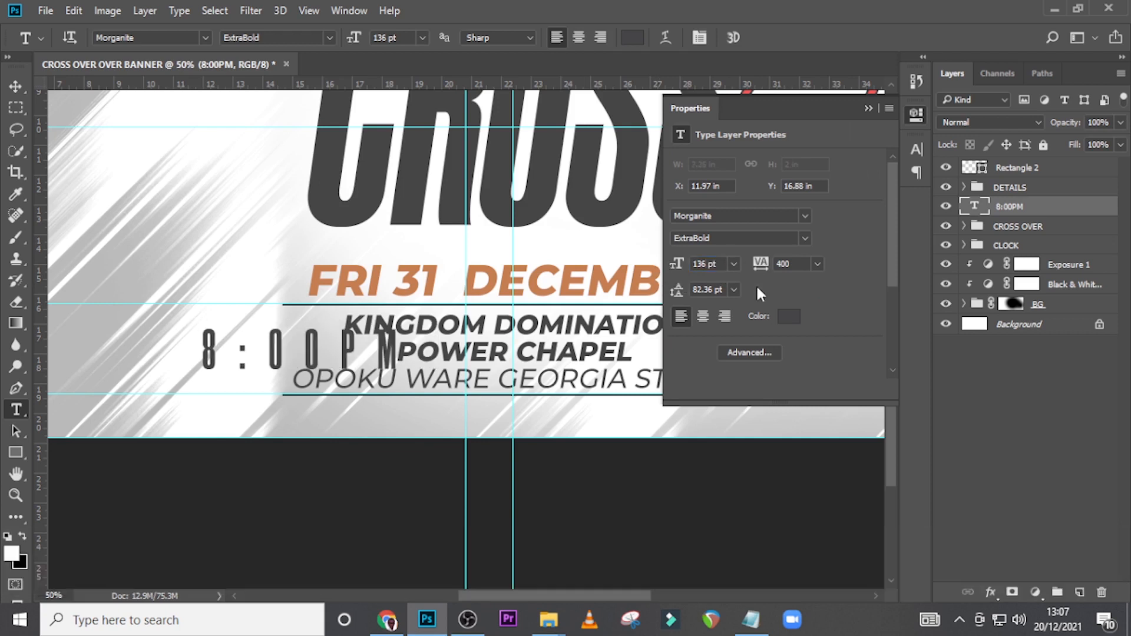
{"action": "left_click", "coordinate": [795, 264]}
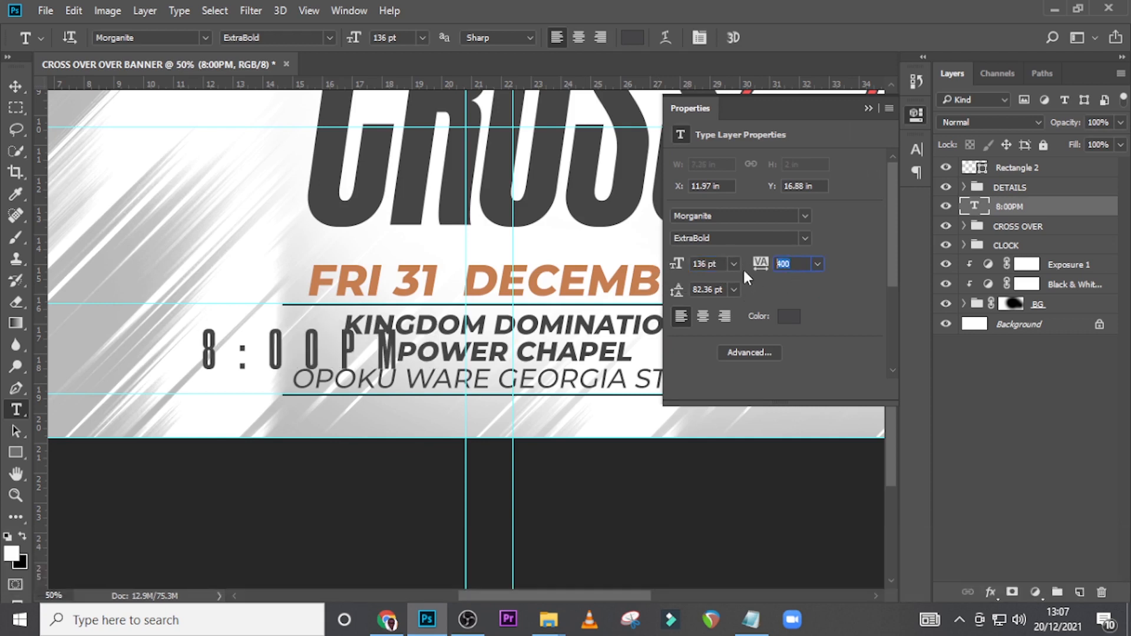
{"action": "type", "text": "20"}
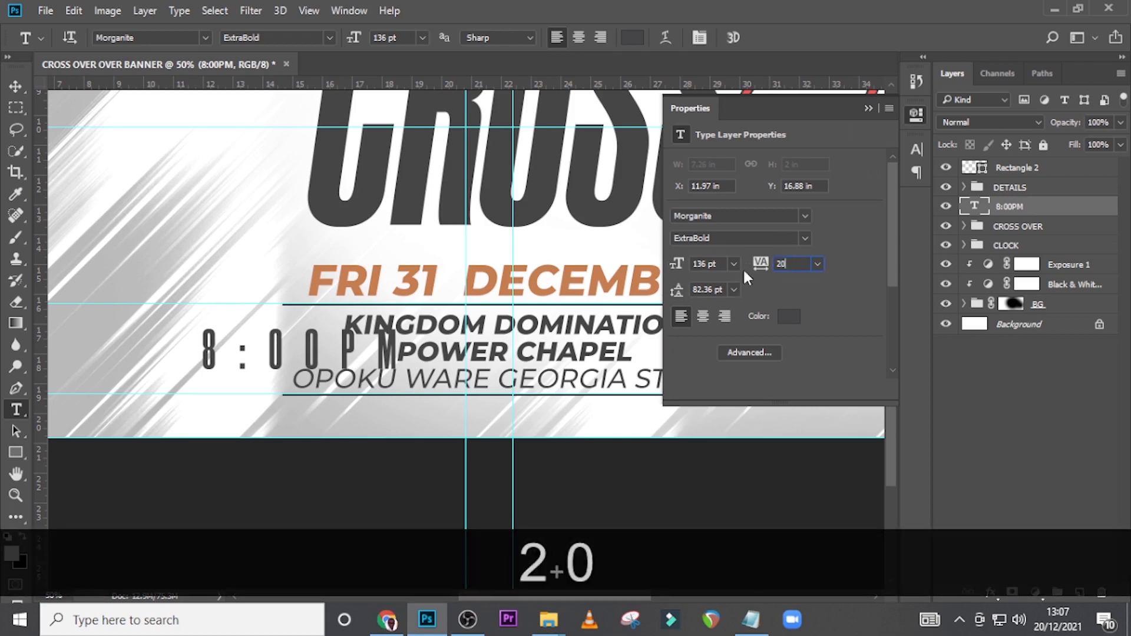
{"action": "key", "text": "Return"}
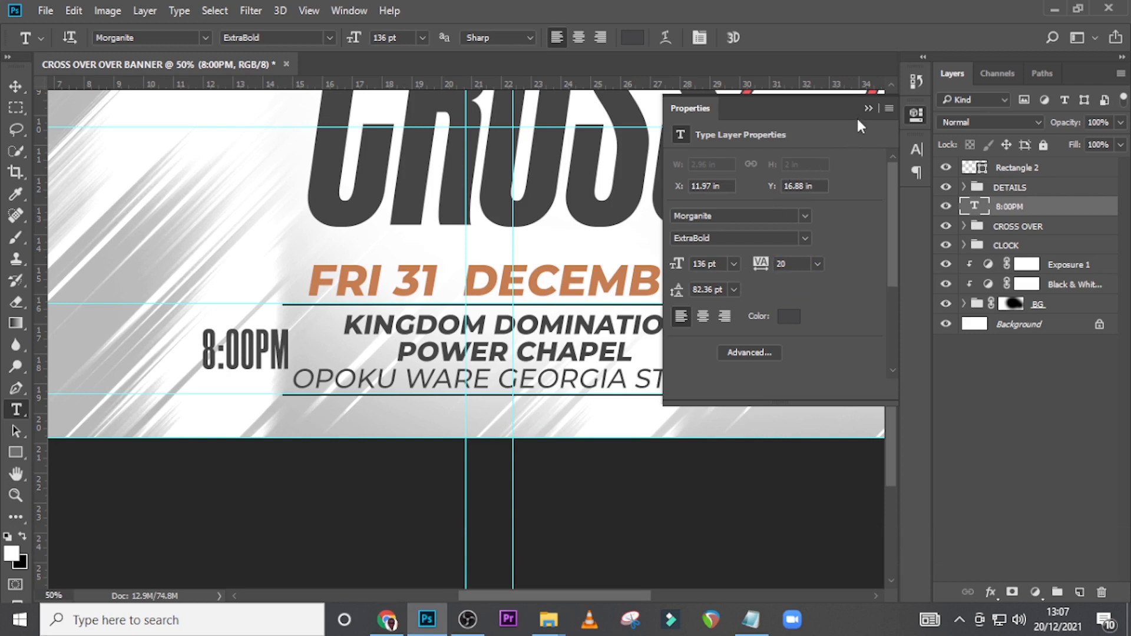
{"action": "left_click", "coordinate": [868, 109]}
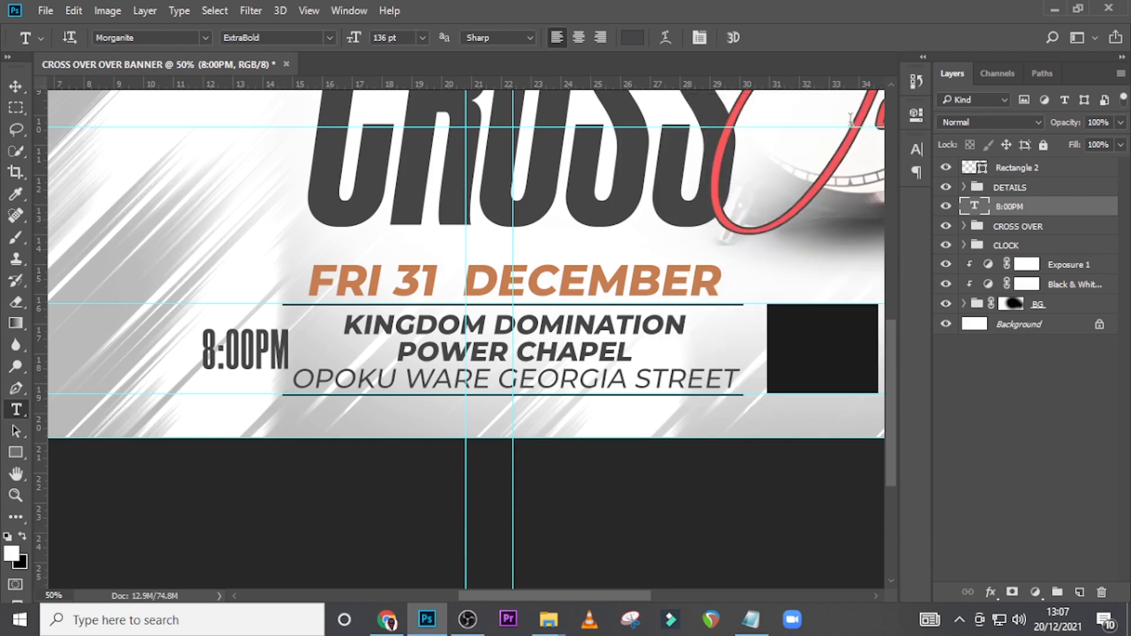
- Move the 8:00PM text onto the dark box and place its layer above Rectangle 2
{"action": "left_click", "coordinate": [16, 86]}
{"action": "left_click_drag", "start_coordinate": [229, 352], "coordinate": [798, 331]}
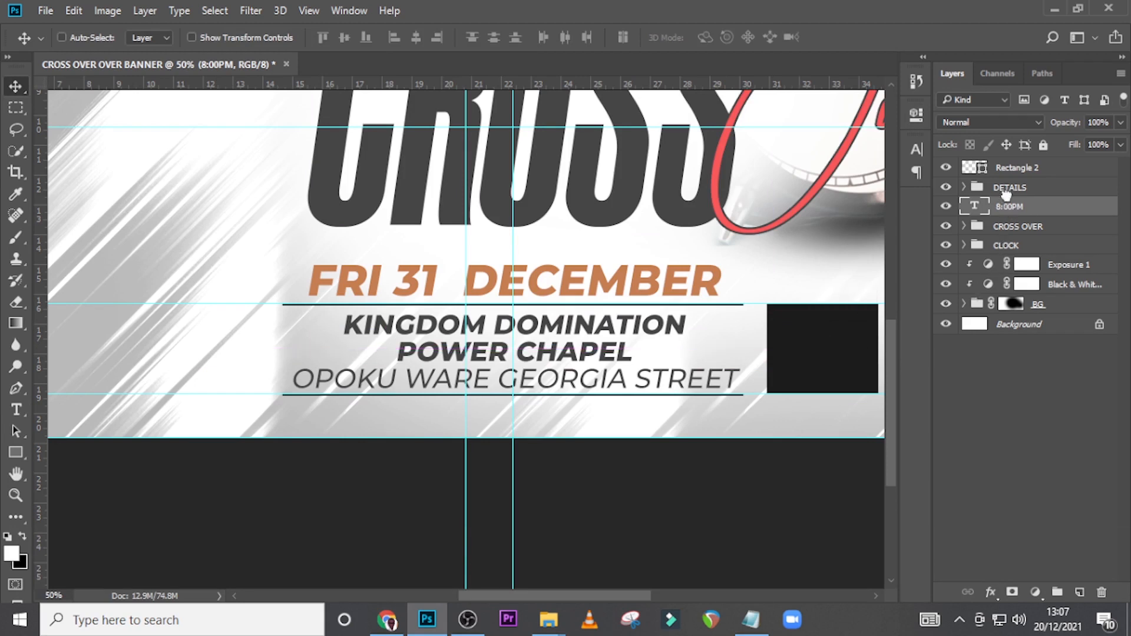
{"action": "left_click_drag", "start_coordinate": [1008, 168], "coordinate": [1012, 162]}
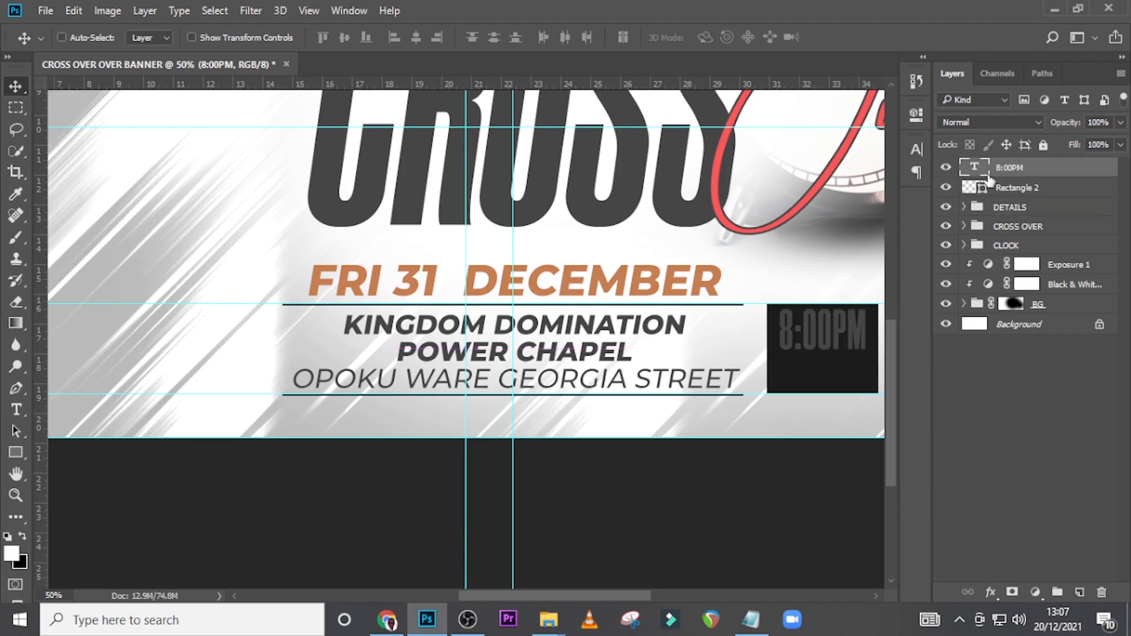
- Recolour the 8:00PM text with the orange c78050 sampled from the date line
{"action": "left_click", "coordinate": [916, 151]}
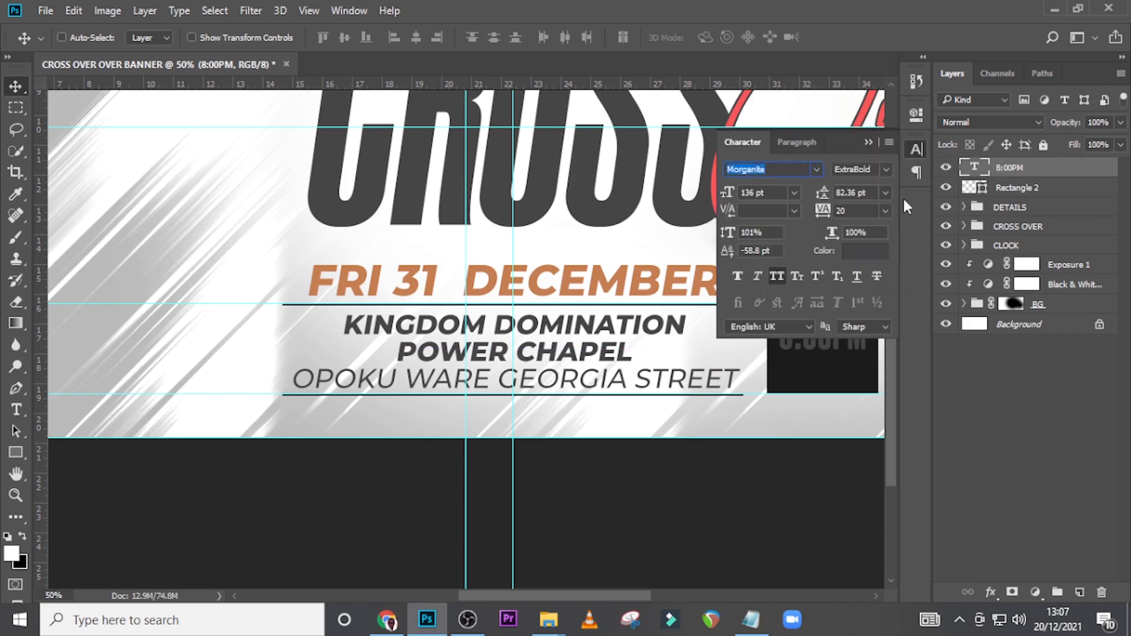
{"action": "left_click", "coordinate": [864, 252]}
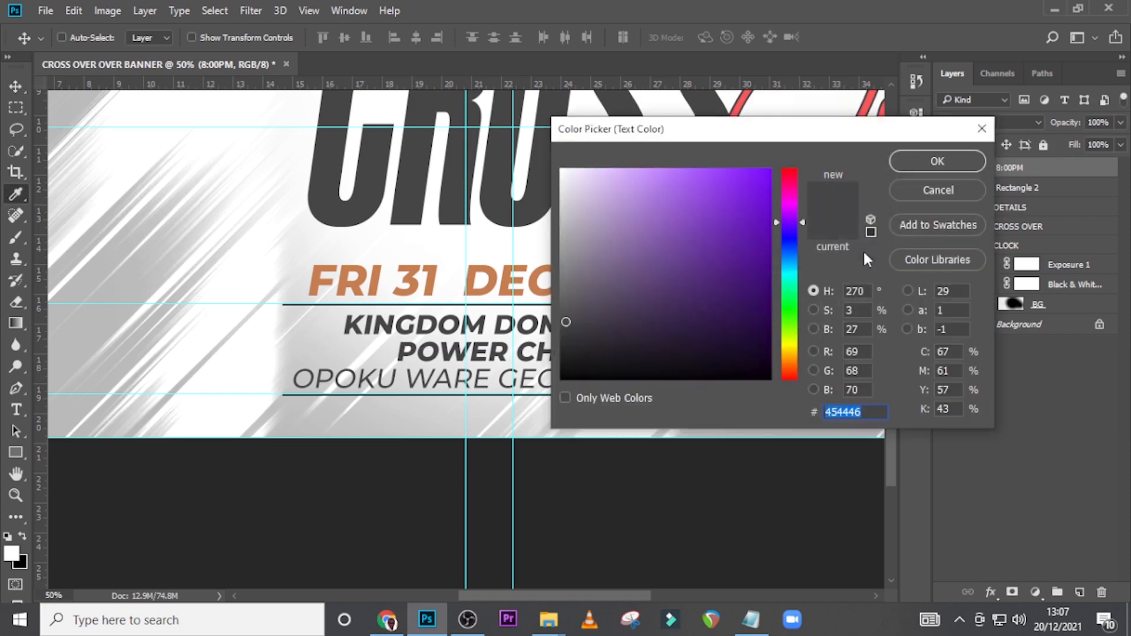
{"action": "left_click", "coordinate": [477, 278]}
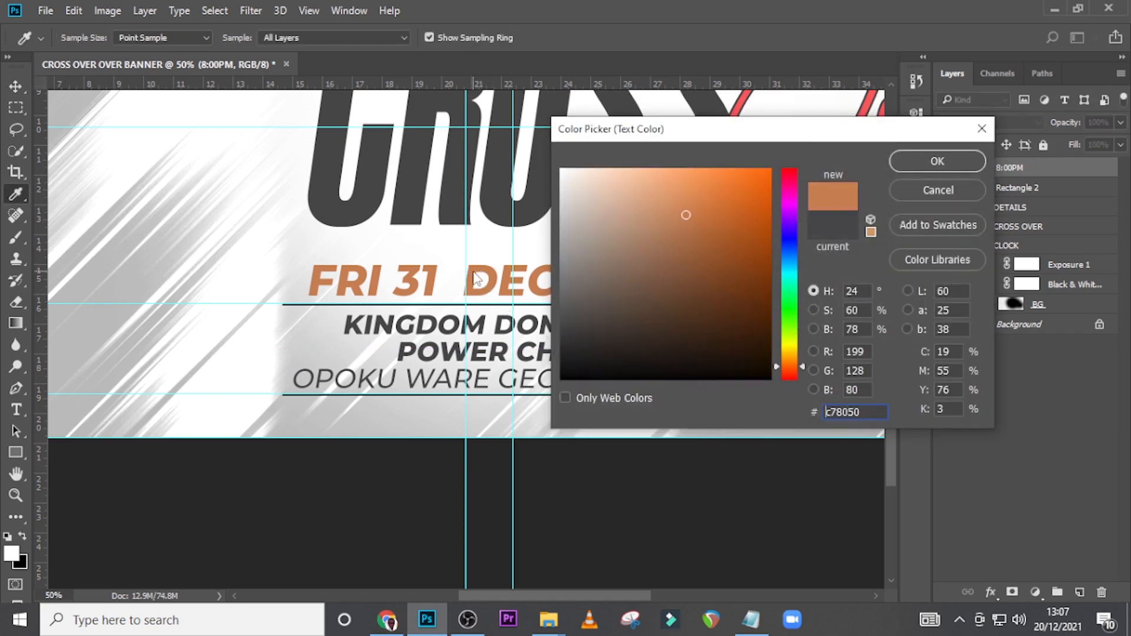
{"action": "left_click", "coordinate": [933, 163]}
{"action": "left_click", "coordinate": [869, 143]}
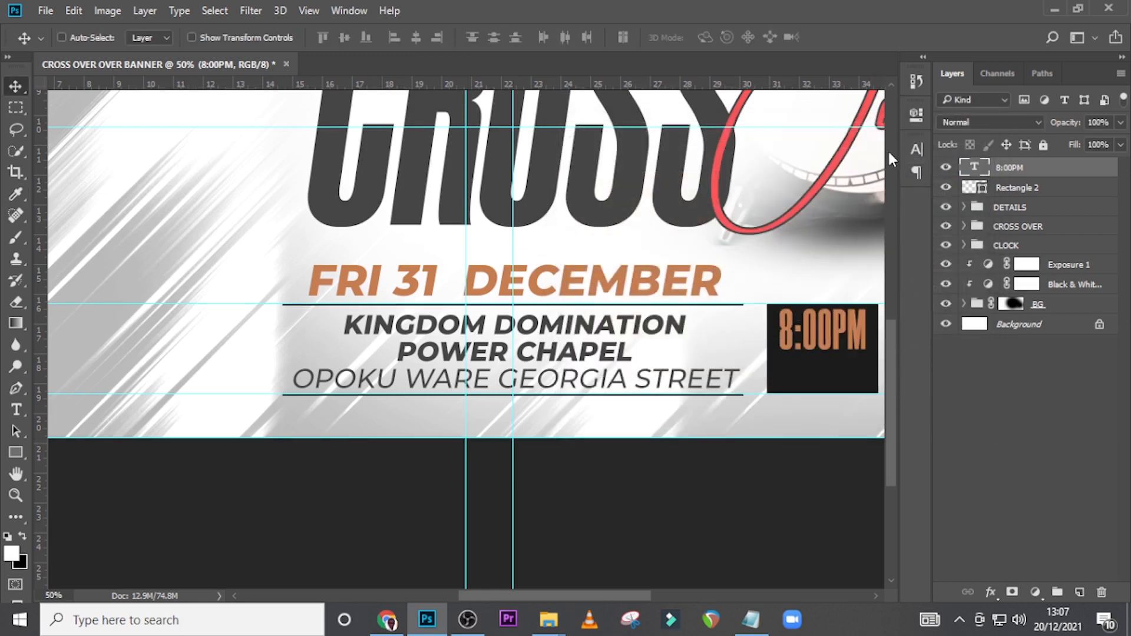
- Nudge the 8:00PM text slightly down and left within the dark box
{"action": "key", "text": "v"}
{"action": "key", "text": "Down"}
{"action": "key", "text": "Down"}
{"action": "key", "text": "Down"}
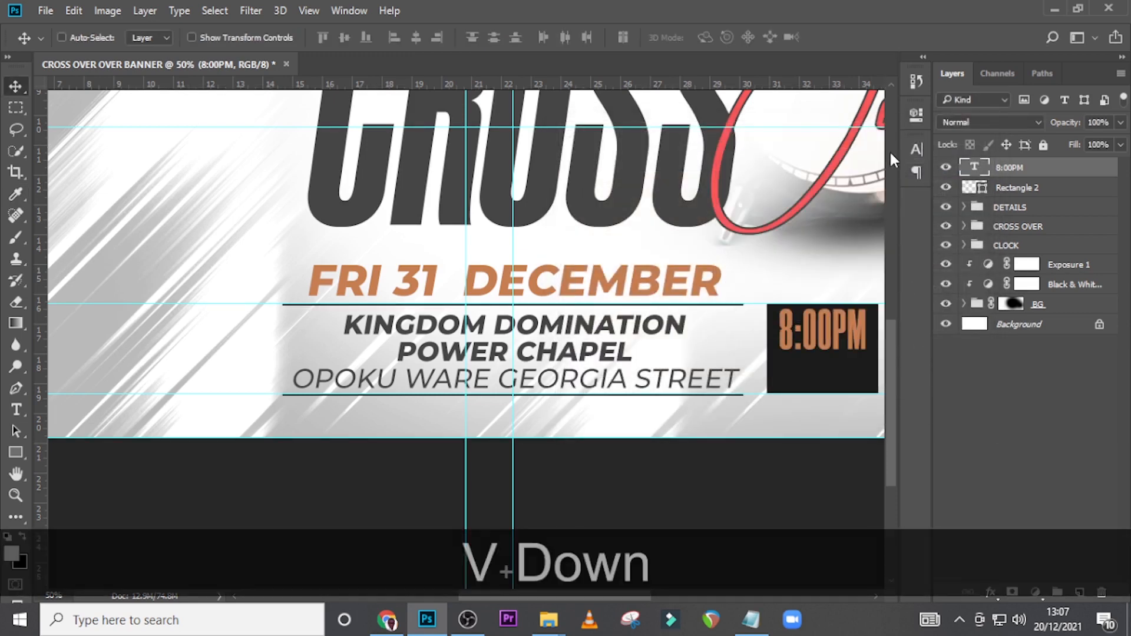
{"action": "key", "text": "Left"}
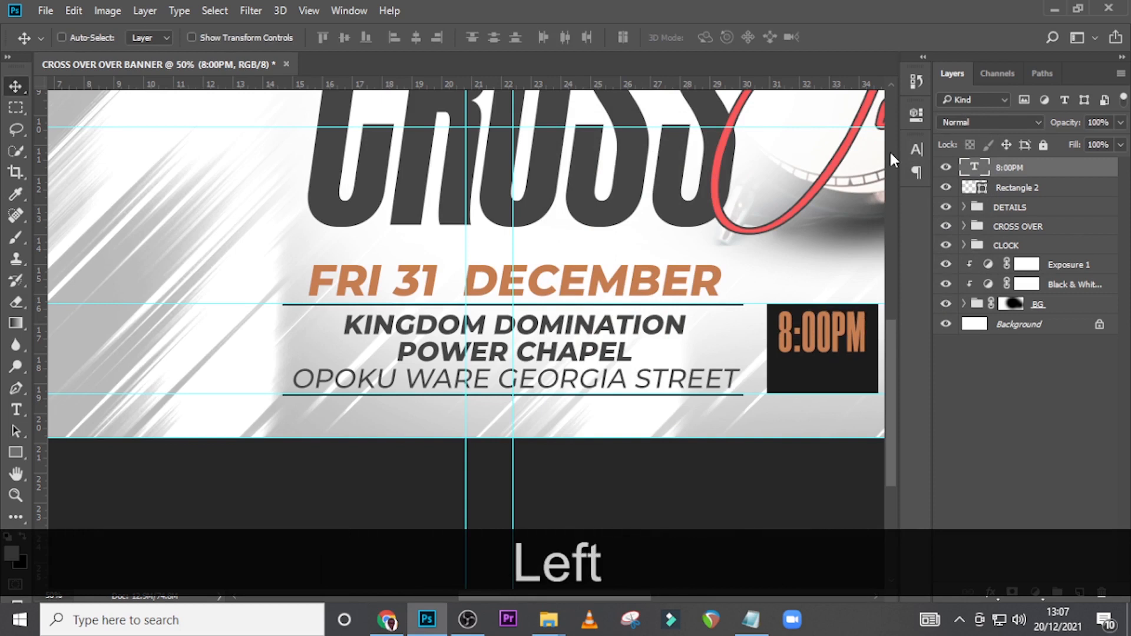
{"action": "key", "text": "Down"}
{"action": "key", "text": "Down"}
- Duplicate the 8:00PM text layer and move the copy down to the lower part of the dark box
{"action": "key", "text": "ctrl+j"}
{"action": "key", "text": "v"}
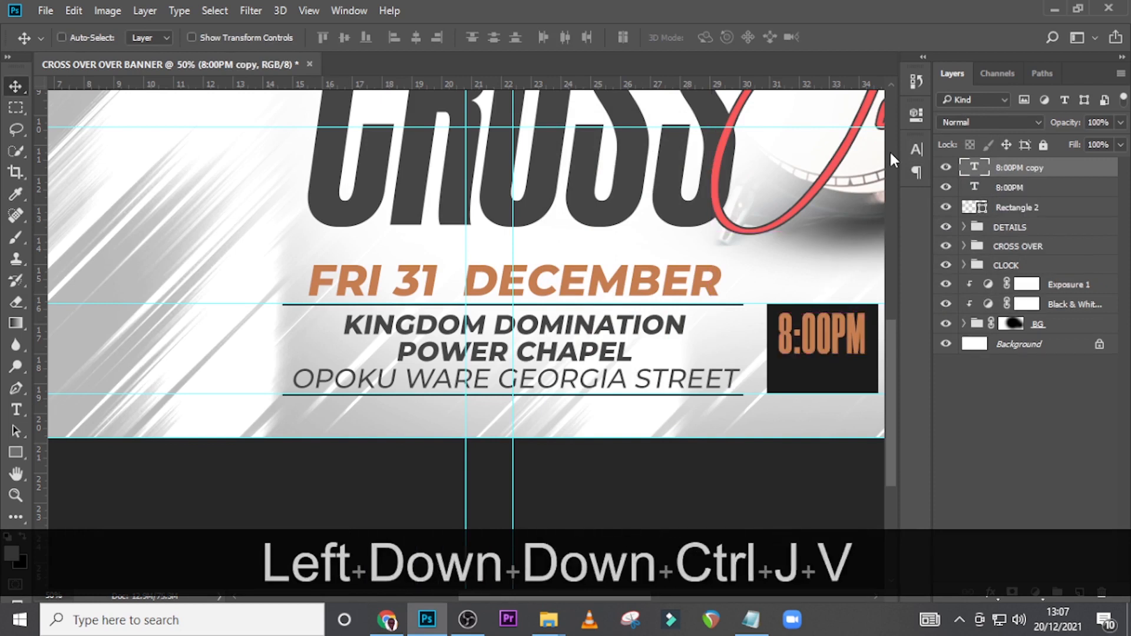
{"action": "key", "text": "shift+Down"}
{"action": "key", "text": "shift+Down"}
{"action": "key", "text": "shift+Down"}
{"action": "key", "text": "shift+Down"}
{"action": "key", "text": "shift+Down"}
{"action": "key", "text": "shift+Down"}
{"action": "key", "text": "shift+Down"}
{"action": "key", "text": "shift+Down"}
{"action": "key", "text": "shift+Down"}
{"action": "key", "text": "shift+Down"}
{"action": "key", "text": "shift+Down"}
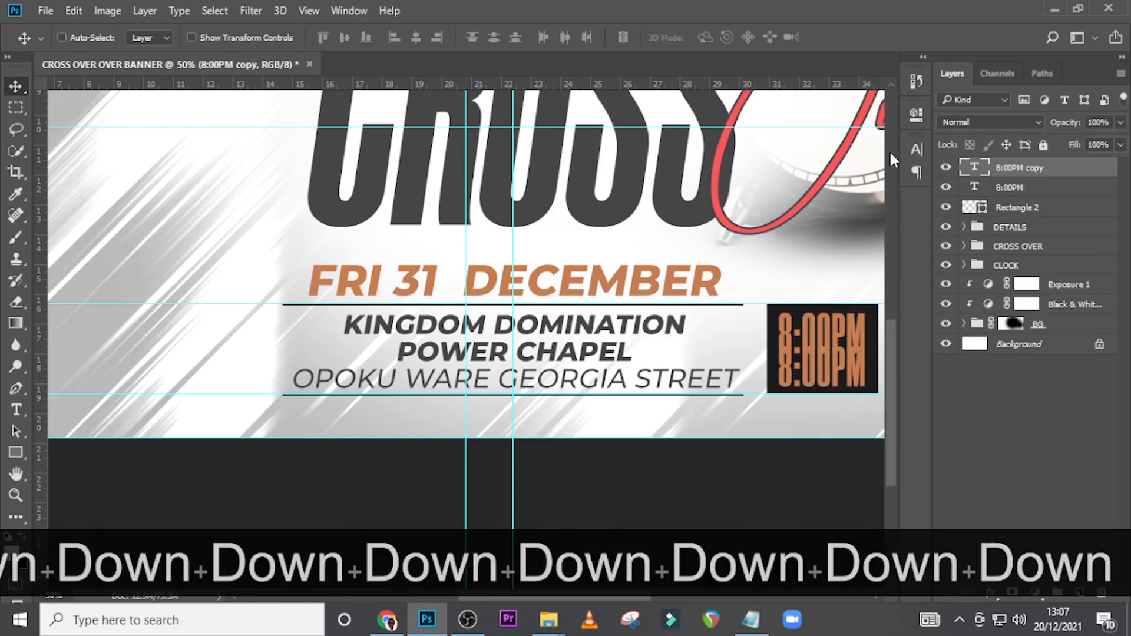
- Replace the duplicated time text with SHARP, copied from the open Notepad file 3.txt
{"action": "left_click", "coordinate": [752, 619]}
{"action": "left_click_drag", "start_coordinate": [702, 377], "coordinate": [626, 375]}
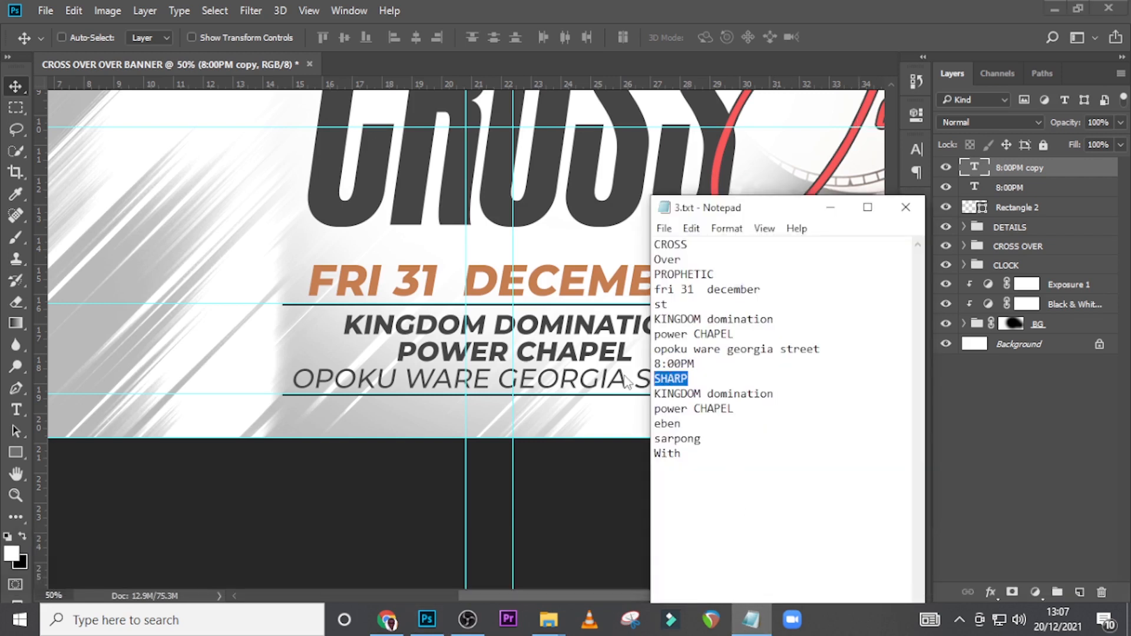
{"action": "key", "text": "ctrl+c"}
{"action": "left_click", "coordinate": [849, 193]}
{"action": "double_click", "coordinate": [974, 168]}
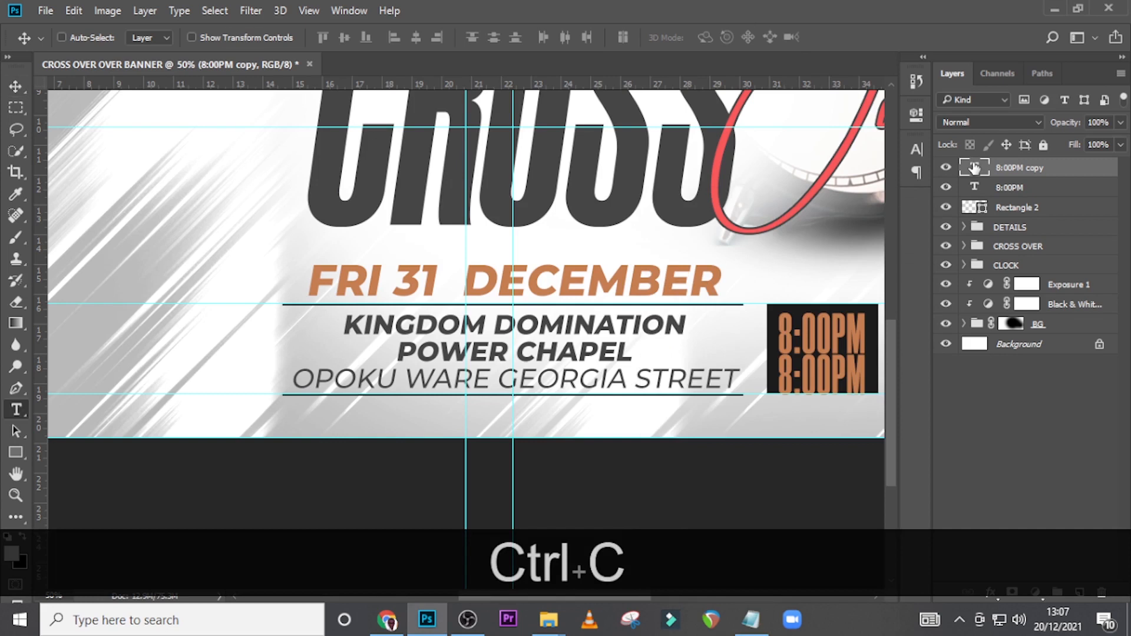
{"action": "key", "text": "ctrl+v"}
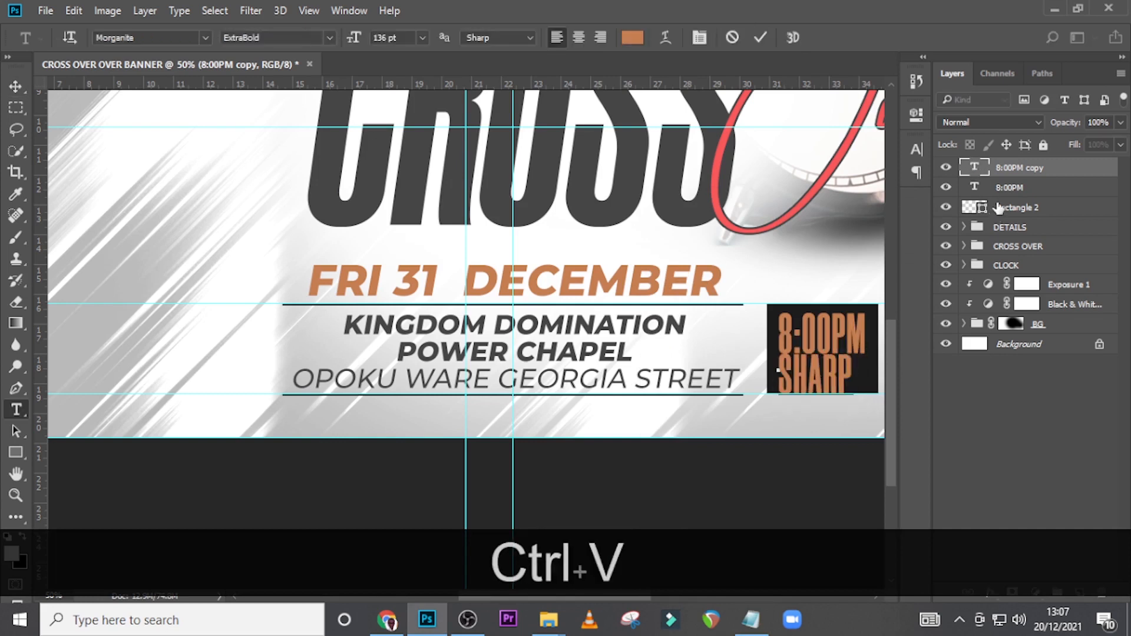
{"action": "left_click", "coordinate": [984, 171]}
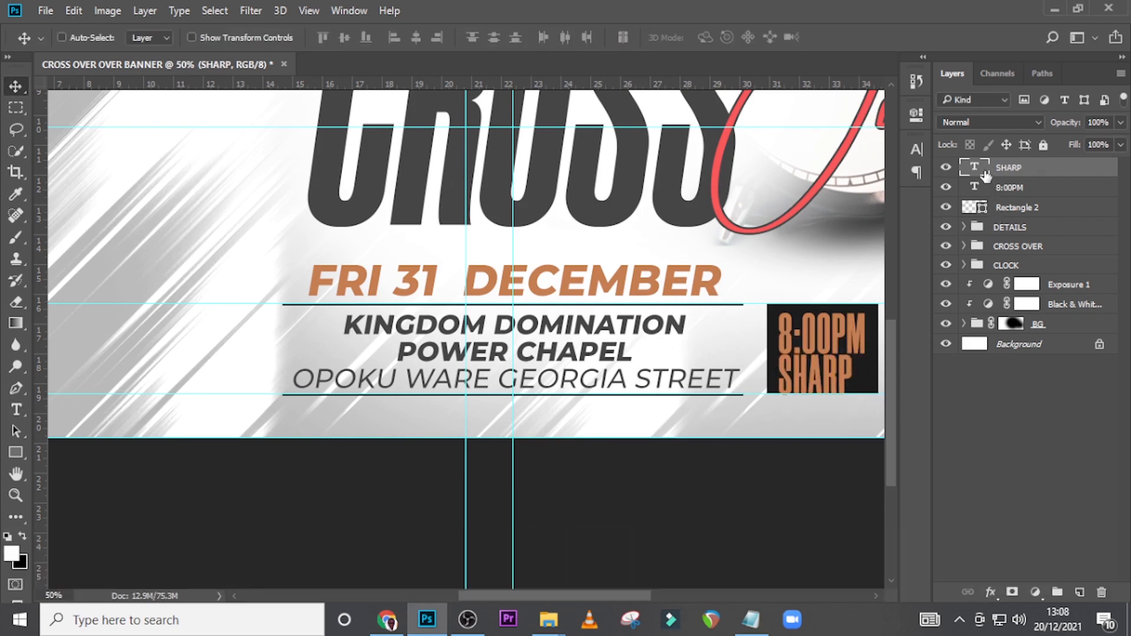
- Change the SHARP text's font to Montserrat Regular
{"action": "left_click", "coordinate": [917, 150]}
{"action": "left_click", "coordinate": [819, 169]}
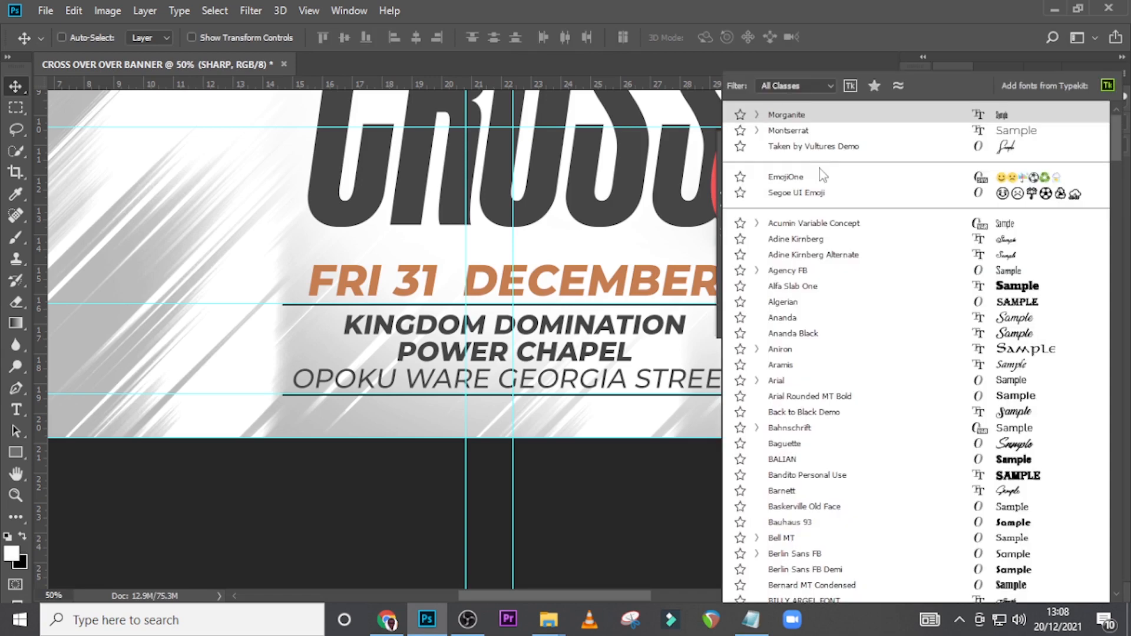
{"action": "left_click", "coordinate": [804, 129]}
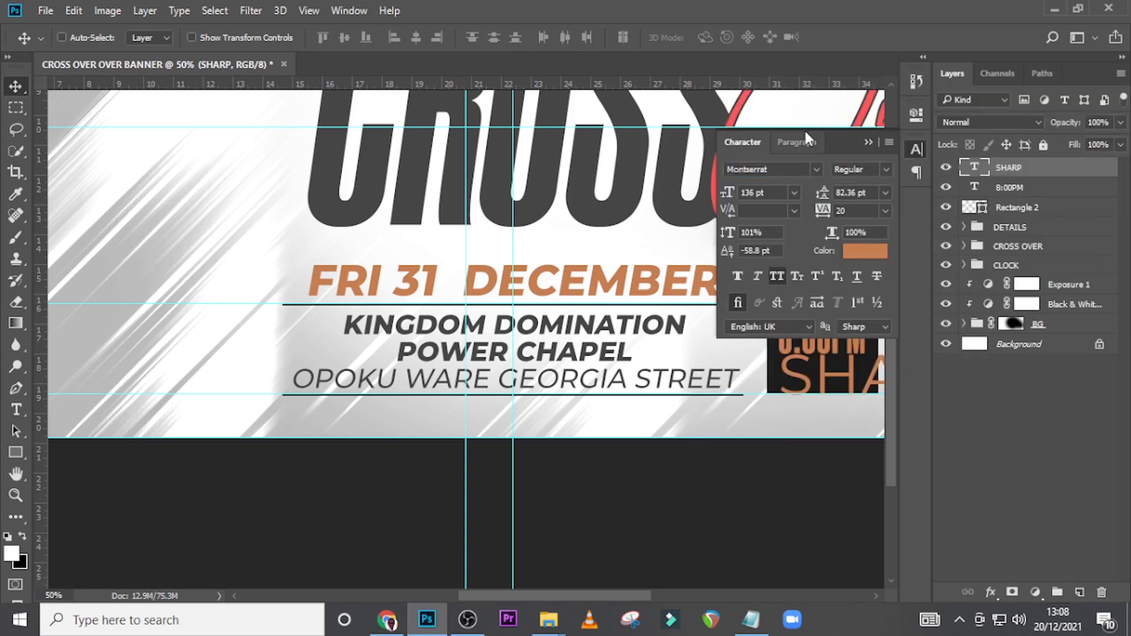
{"action": "left_click", "coordinate": [885, 169]}
{"action": "left_click", "coordinate": [872, 269]}
{"action": "left_click", "coordinate": [869, 143]}
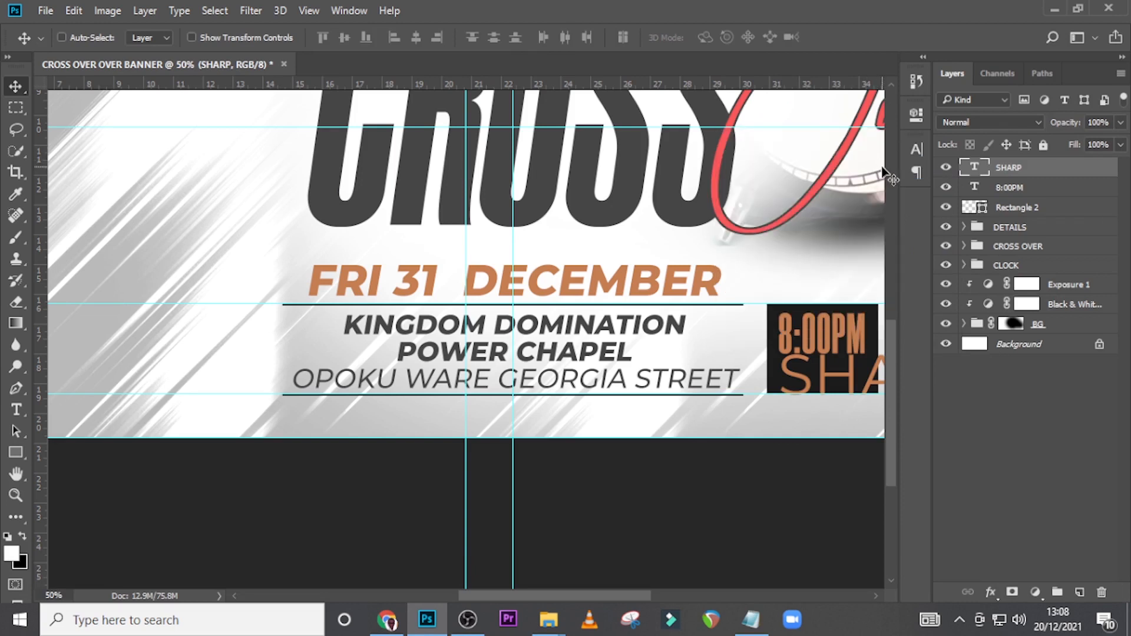
- Set the SHARP text's size to 52 pt
{"action": "left_click", "coordinate": [917, 150]}
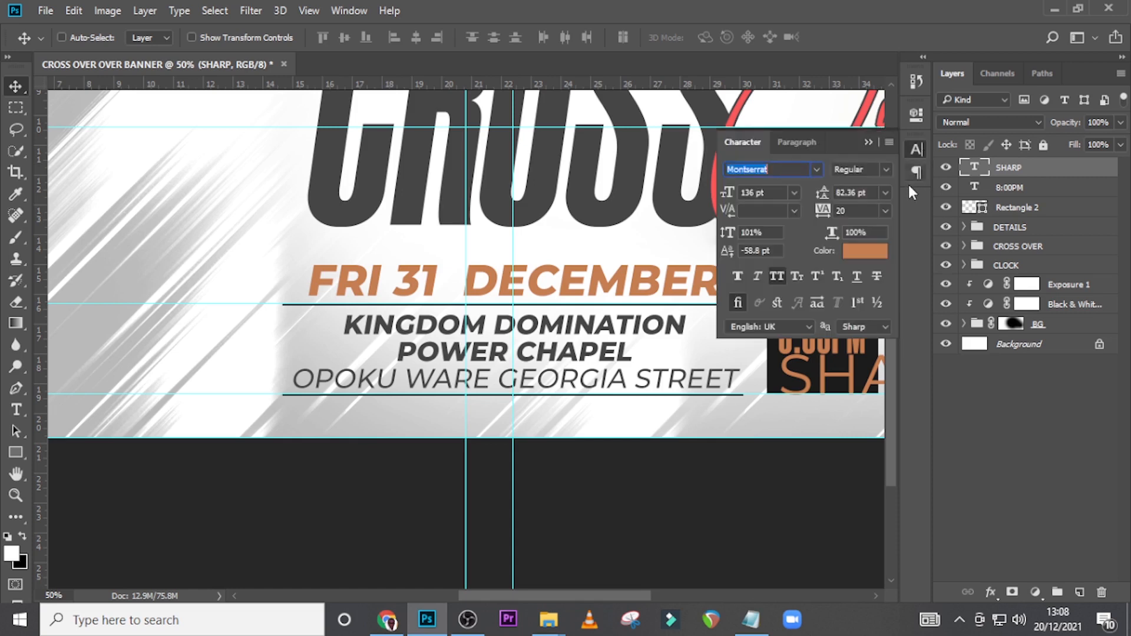
{"action": "left_click", "coordinate": [916, 114]}
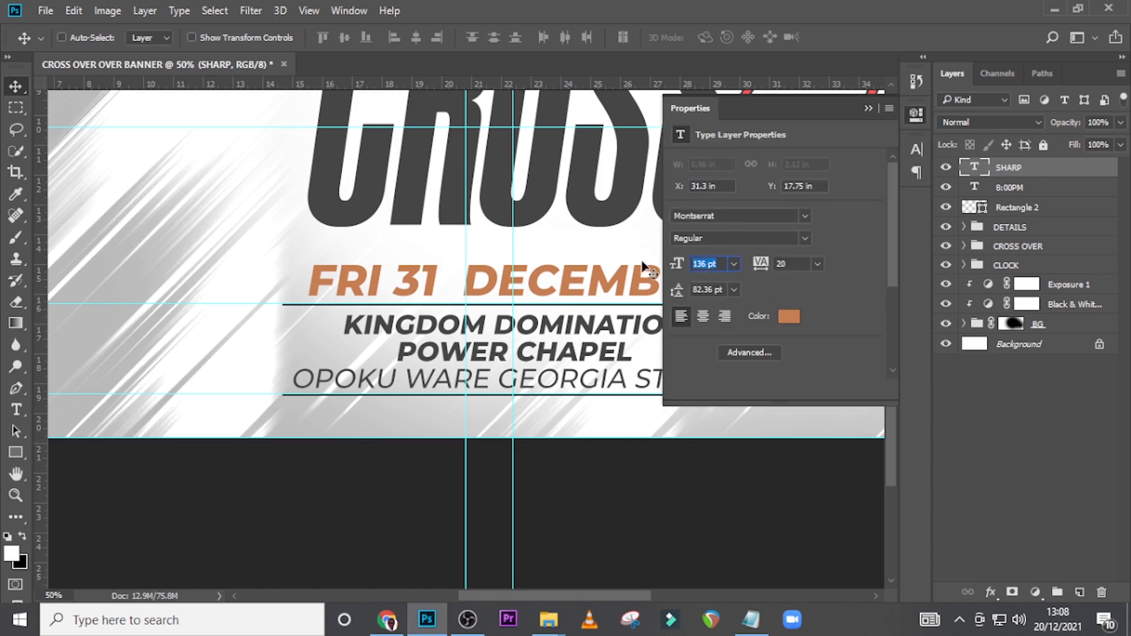
{"action": "type", "text": "52"}
{"action": "key", "text": "Return"}
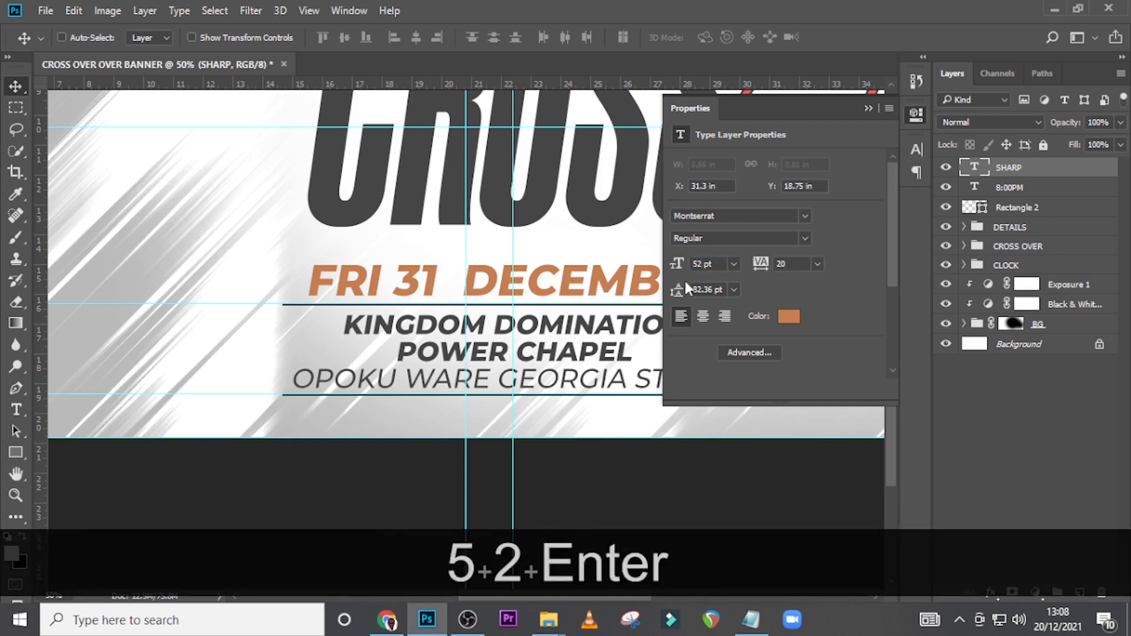
{"action": "left_click", "coordinate": [868, 108]}
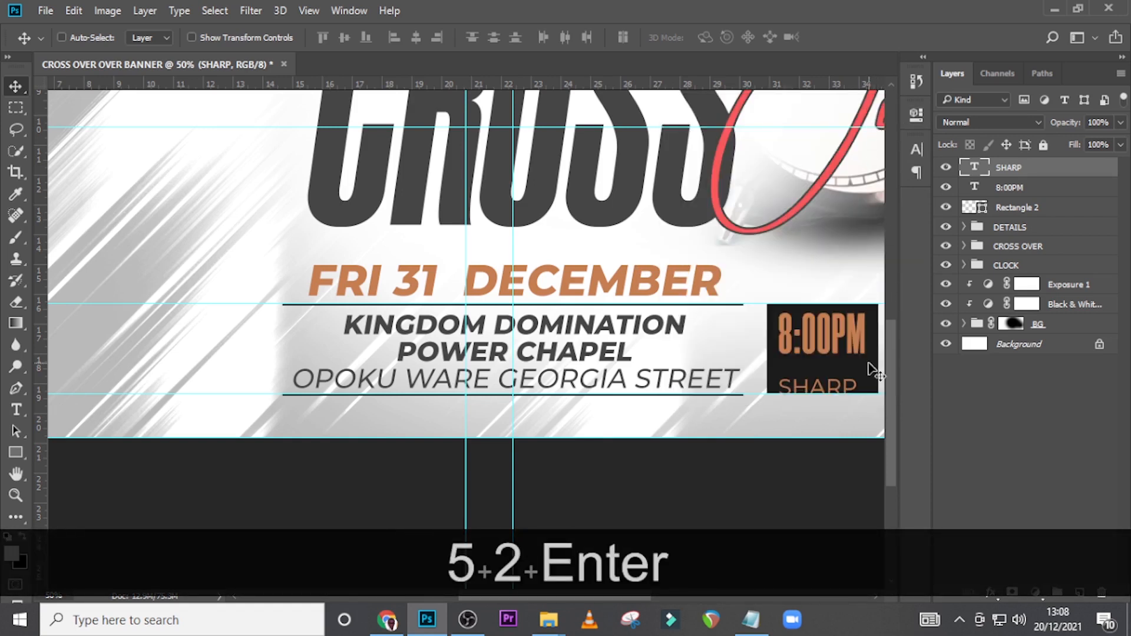
- Move the SHARP text up so it sits directly beneath 8:00PM inside the dark box
{"action": "key", "text": "v"}
{"action": "key", "text": "shift+Up"}
{"action": "key", "text": "shift+Up"}
{"action": "key", "text": "shift+Up"}
{"action": "key", "text": "shift+Up"}
{"action": "key", "text": "shift+Up"}
{"action": "key", "text": "shift+Up"}
{"action": "key", "text": "shift+Up"}
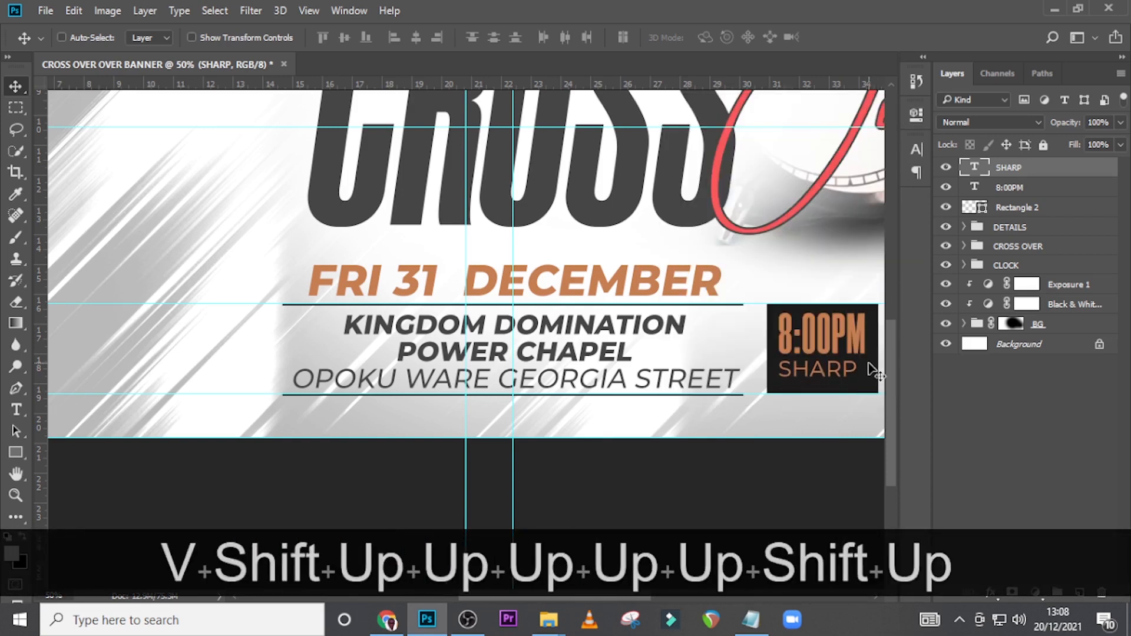
- Nudge the SHARP text right and slightly up so it sits centred beneath 8:00PM
{"action": "key", "text": "Right"}
{"action": "key", "text": "Right"}
{"action": "key", "text": "Right"}
{"action": "key", "text": "Right"}
{"action": "key", "text": "Right"}
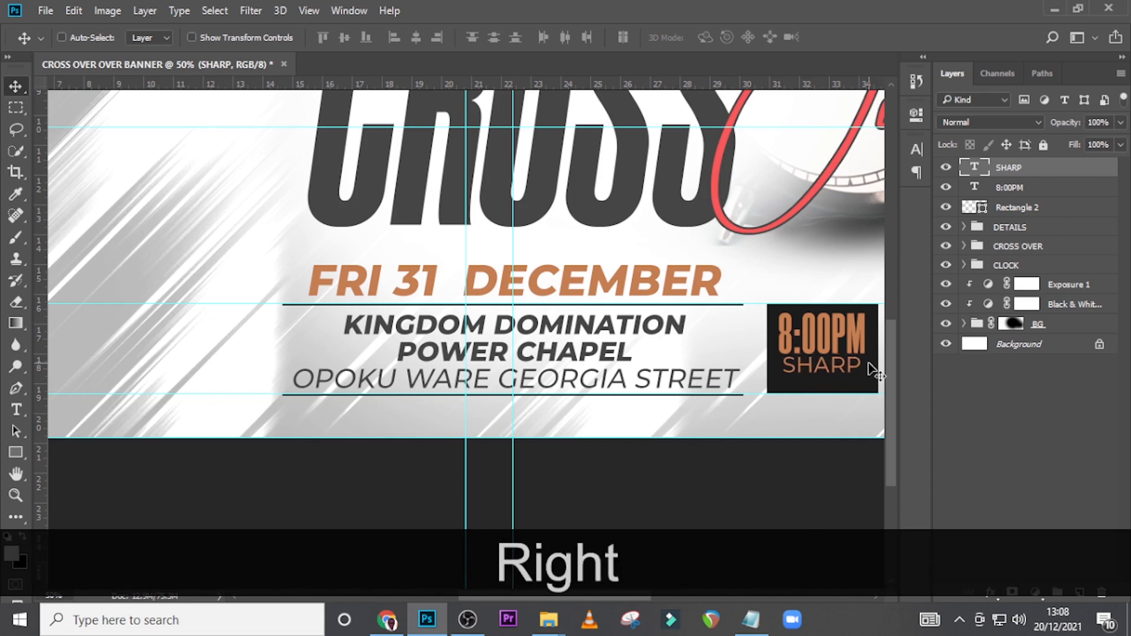
{"action": "key", "text": "Up"}
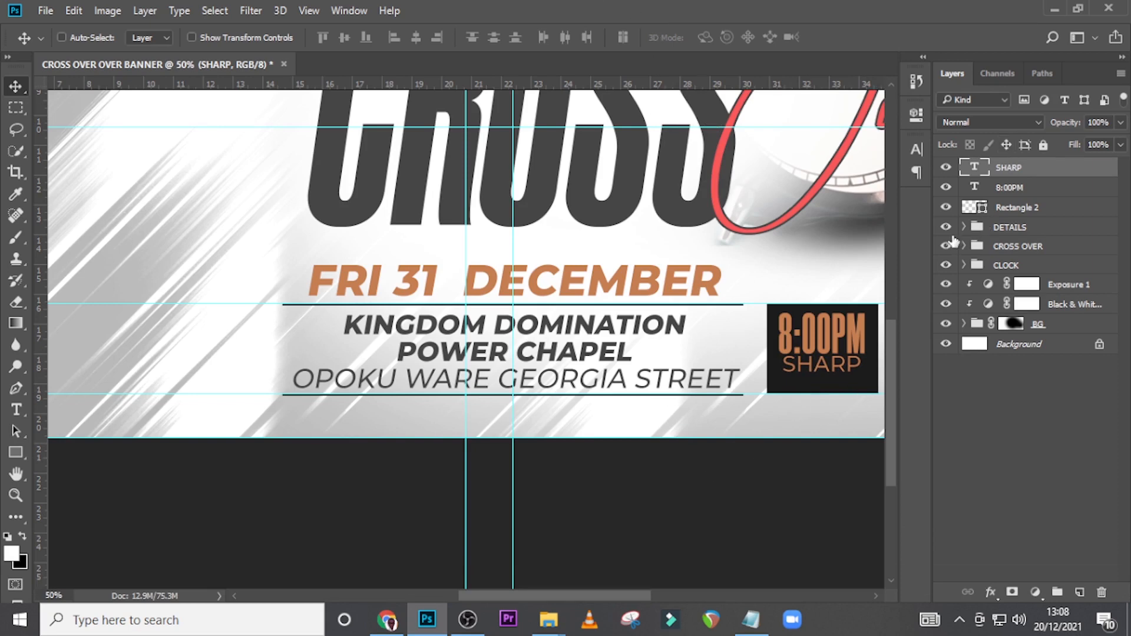
- Select the SHARP and 8:00PM text layers together and reposition them centrally inside the dark box
{"action": "key", "text": "ctrl+minus"}
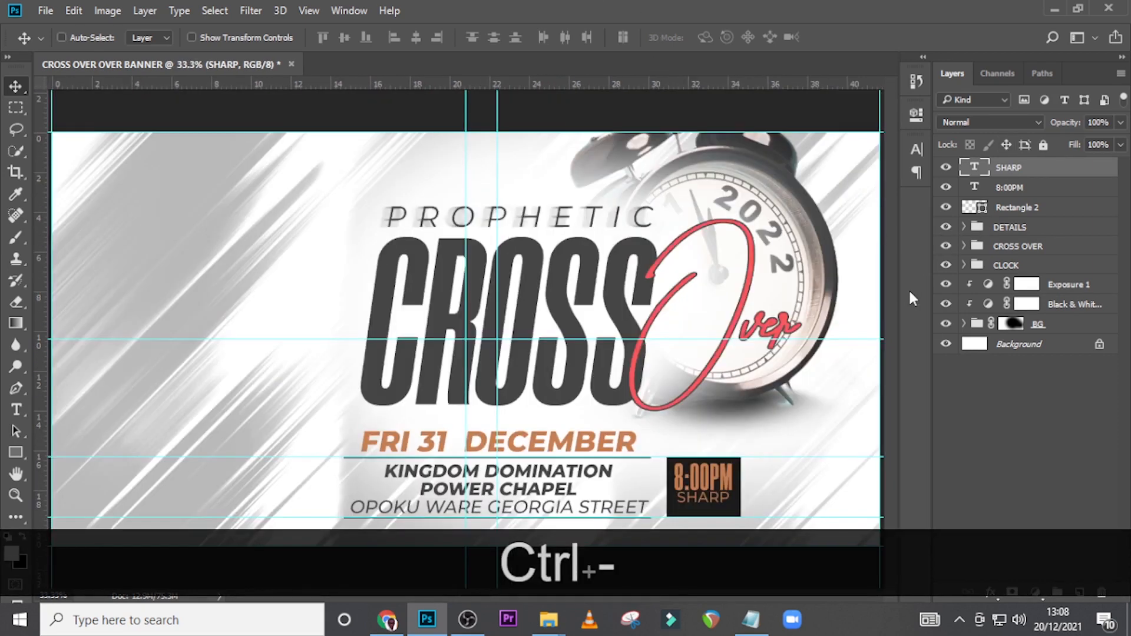
{"action": "left_click", "coordinate": [1041, 186], "text": "ctrl"}
{"action": "key", "text": "v"}
{"action": "key", "text": "Left"}
{"action": "key", "text": "Left"}
{"action": "key", "text": "Left"}
{"action": "key", "text": "Right"}
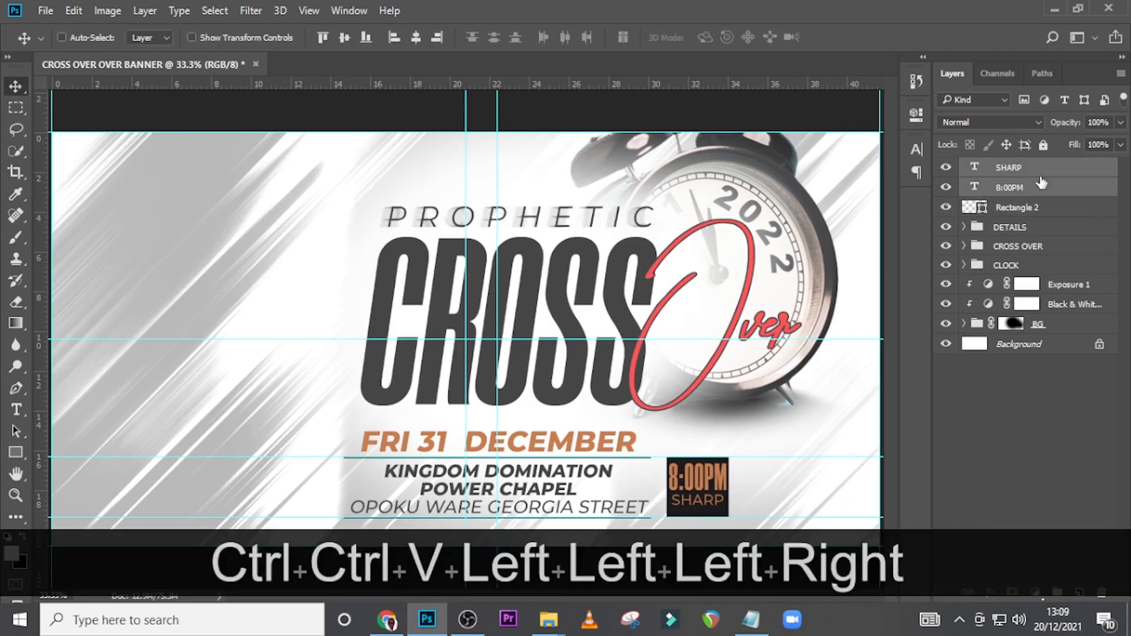
{"action": "key", "text": "Down"}
{"action": "key", "text": "Down"}
{"action": "key", "text": "Down"}
{"action": "key", "text": "ctrl+equal"}
{"action": "key", "text": "Right"}
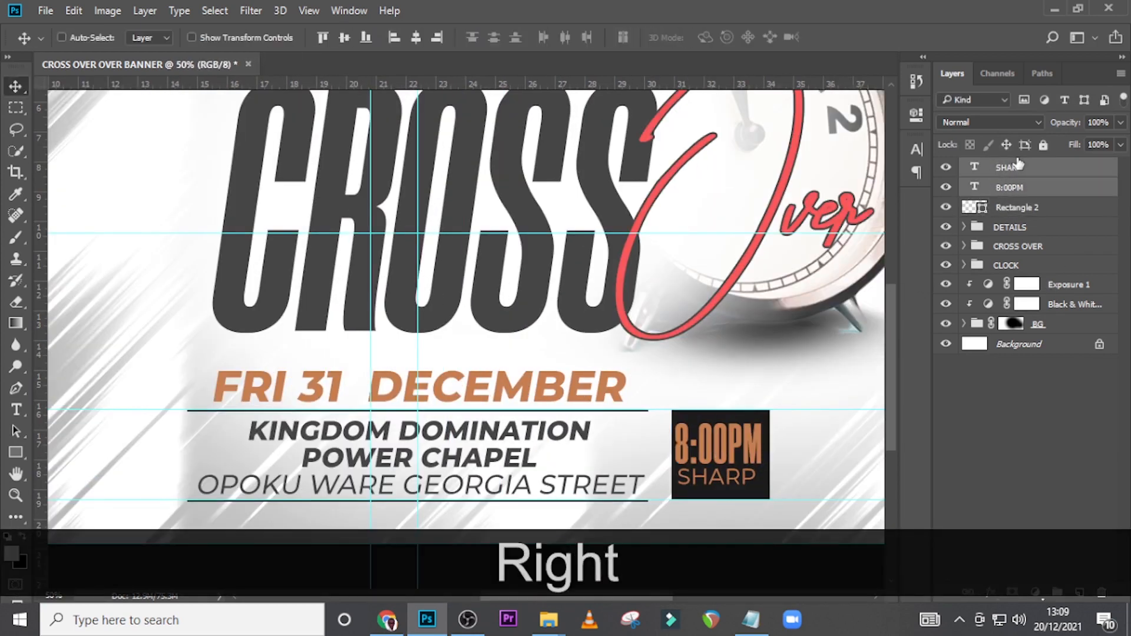
{"action": "key", "text": "Right"}
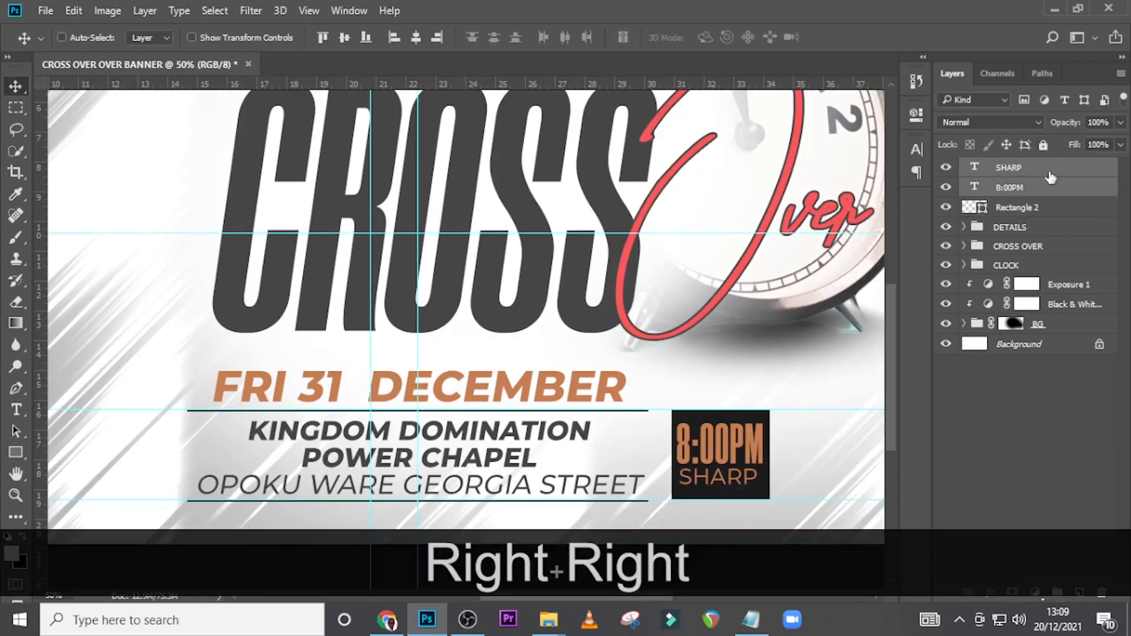
- Nudge only the SHARP text slightly right and down to fine-tune its spacing beneath 8:00PM
{"action": "left_click", "coordinate": [1013, 168]}
{"action": "key", "text": "Right"}
{"action": "key", "text": "Right"}
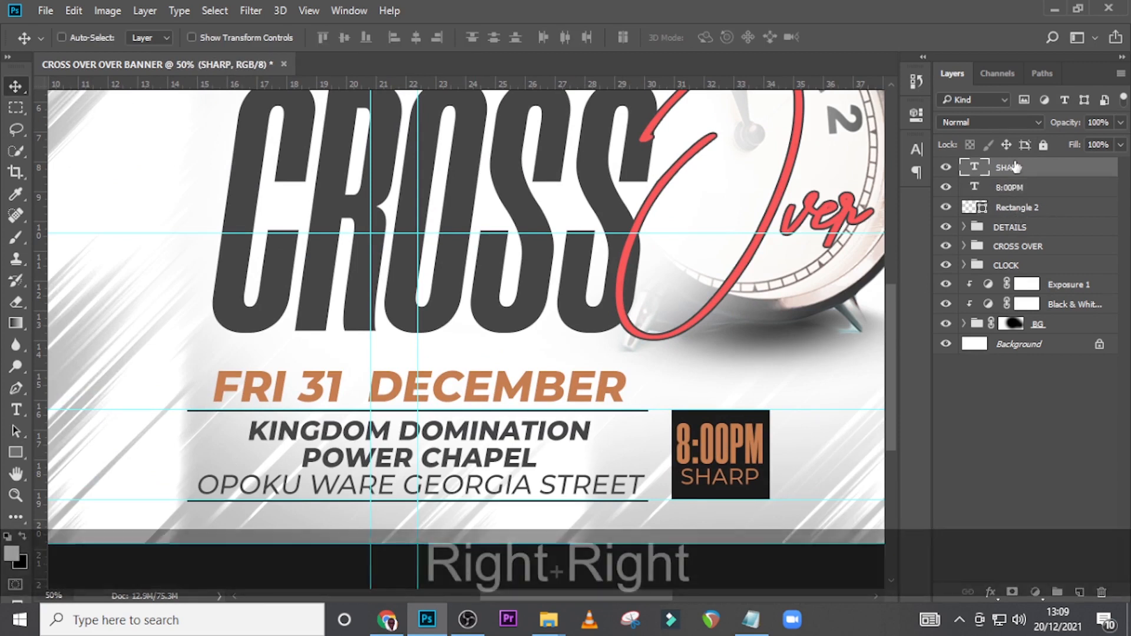
{"action": "key", "text": "Down"}
{"action": "key", "text": "Down"}
{"action": "key", "text": "Down"}
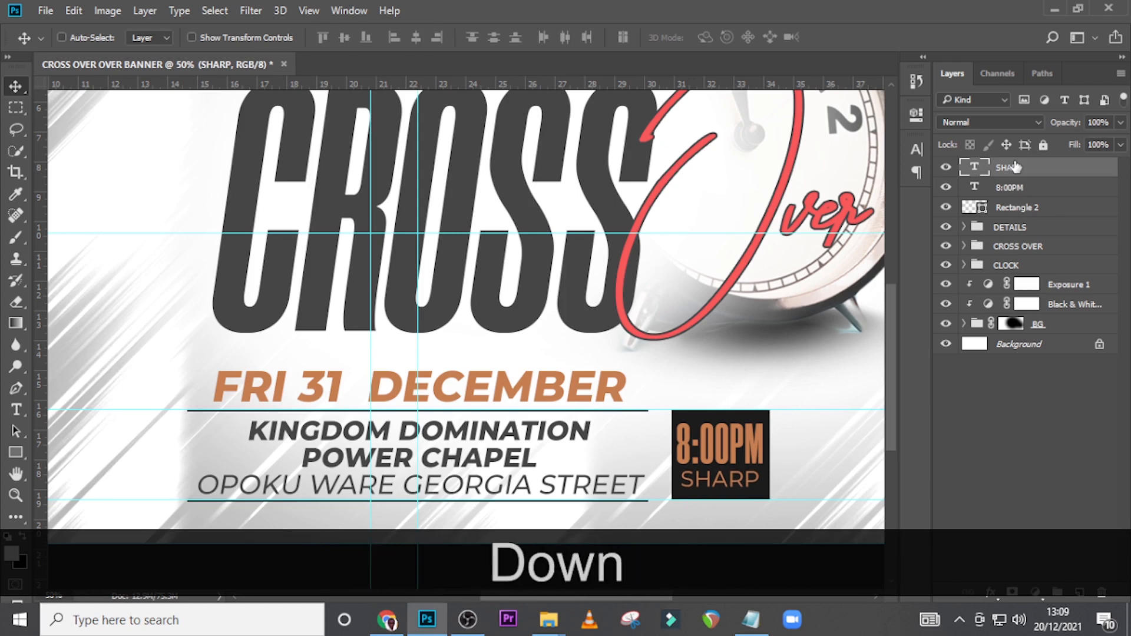
- Group the SHARP, 8:00PM and Rectangle 2 layers and name the group TIME
{"action": "key", "text": "ctrl+0"}
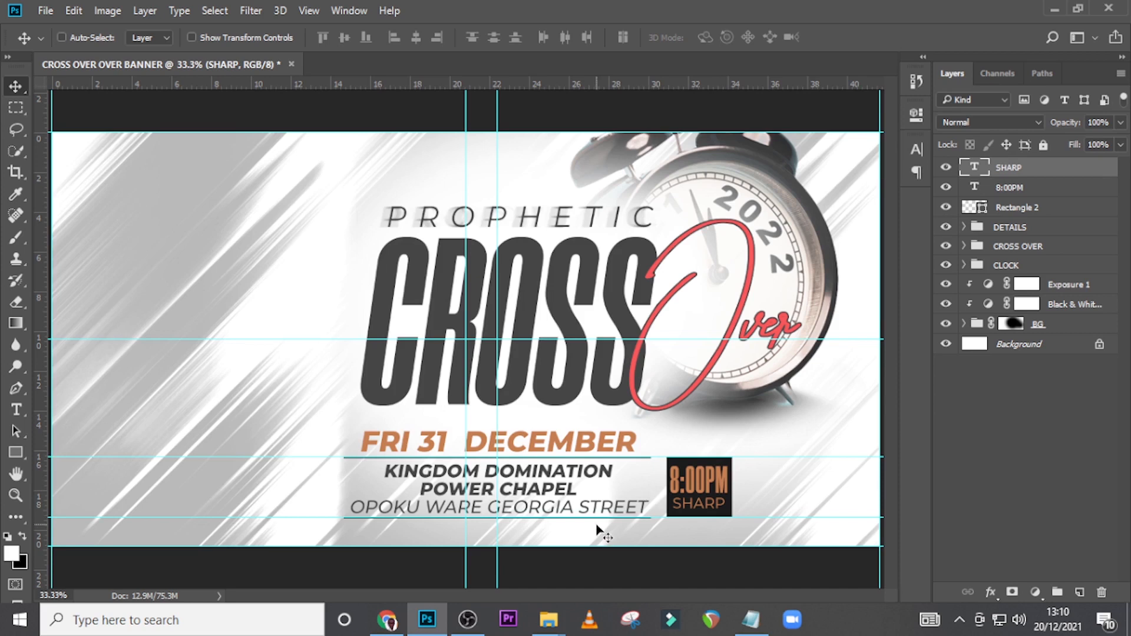
{"action": "key", "text": "ctrl+0"}
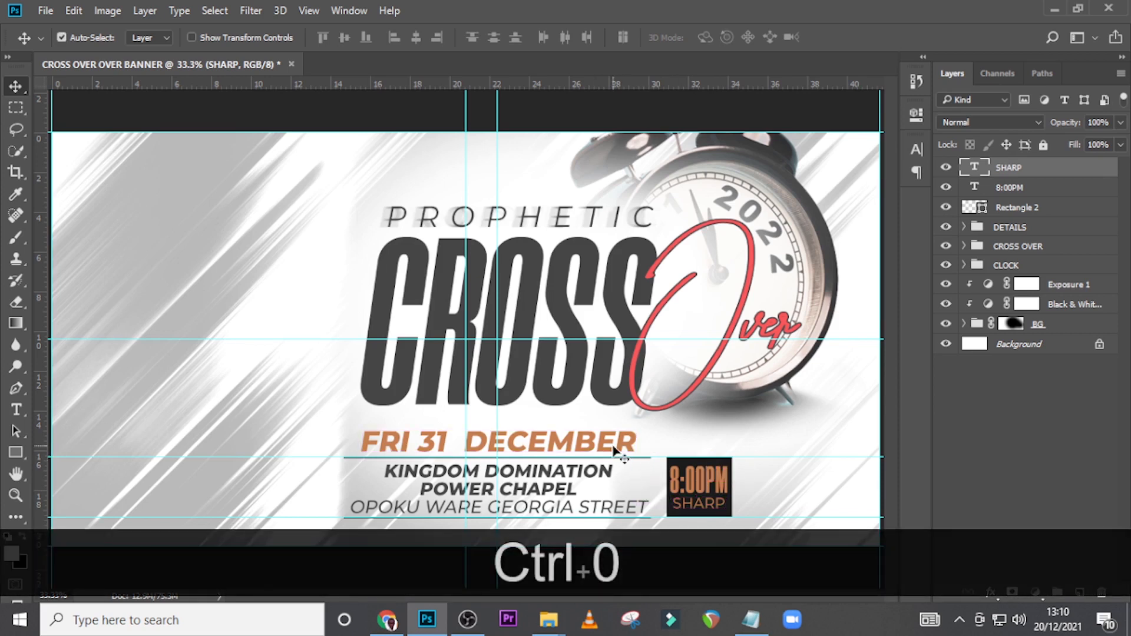
{"action": "key", "text": "ctrl+minus"}
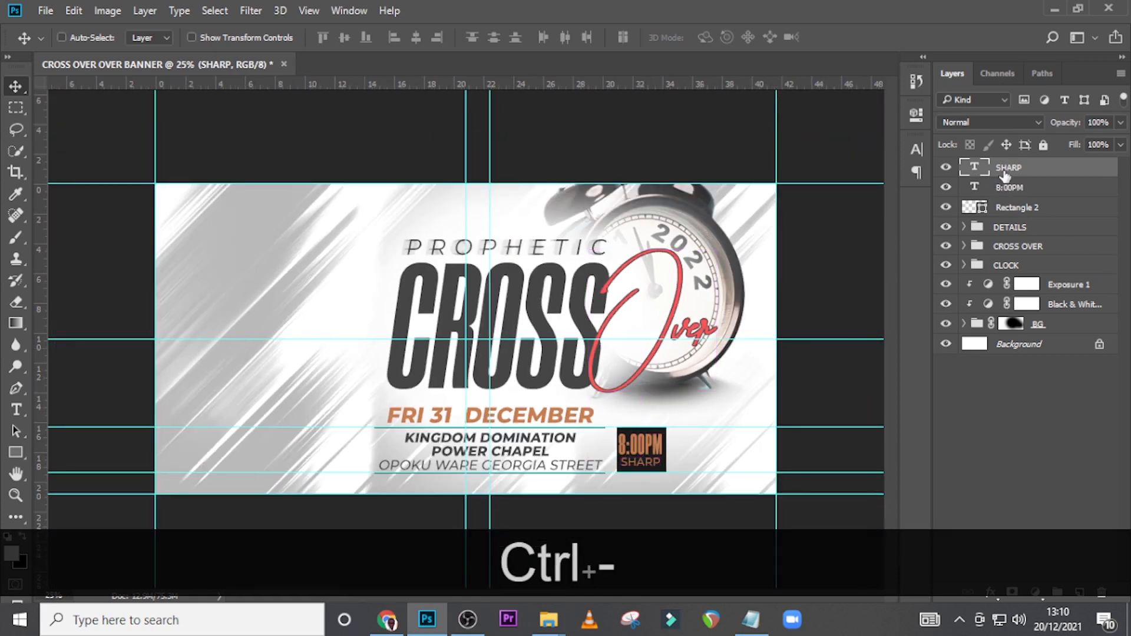
{"action": "left_click", "coordinate": [1010, 187], "text": "ctrl"}
{"action": "left_click", "coordinate": [1010, 207], "text": "ctrl"}
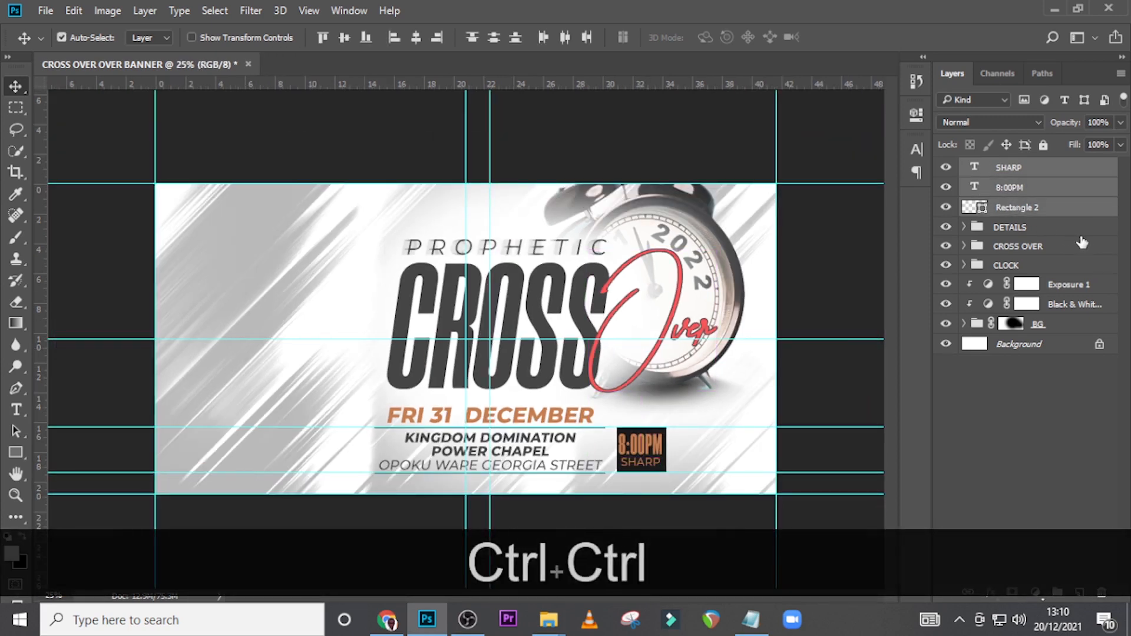
{"action": "key", "text": "ctrl+g"}
{"action": "double_click", "coordinate": [1006, 167]}
{"action": "key", "text": "Caps_Lock"}
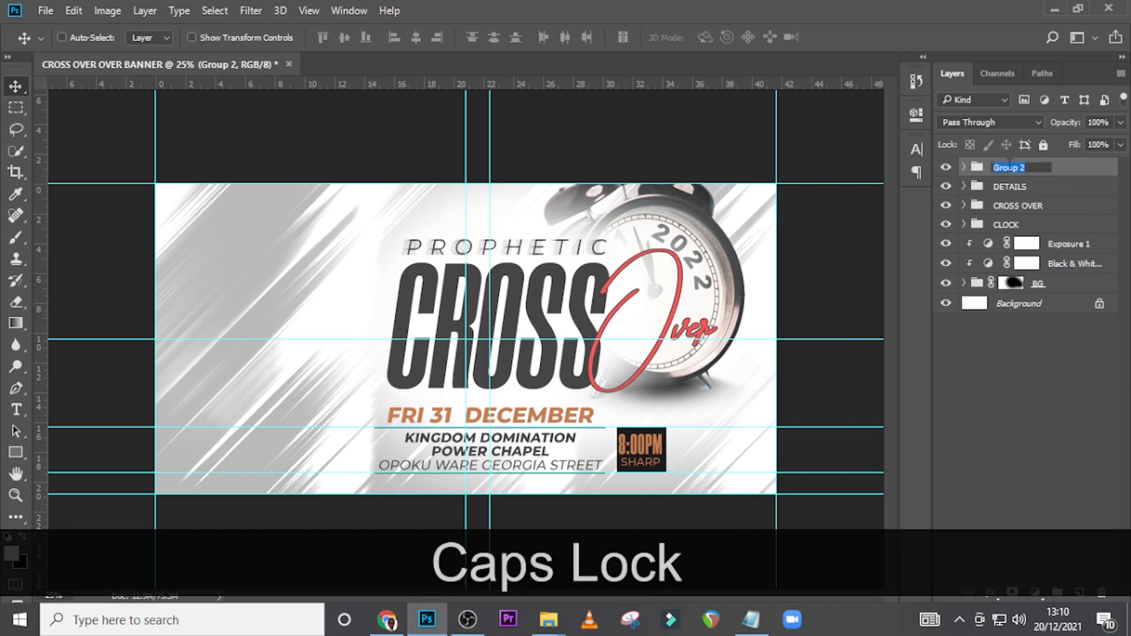
{"action": "type", "text": "TIME"}
{"action": "key", "text": "Return"}
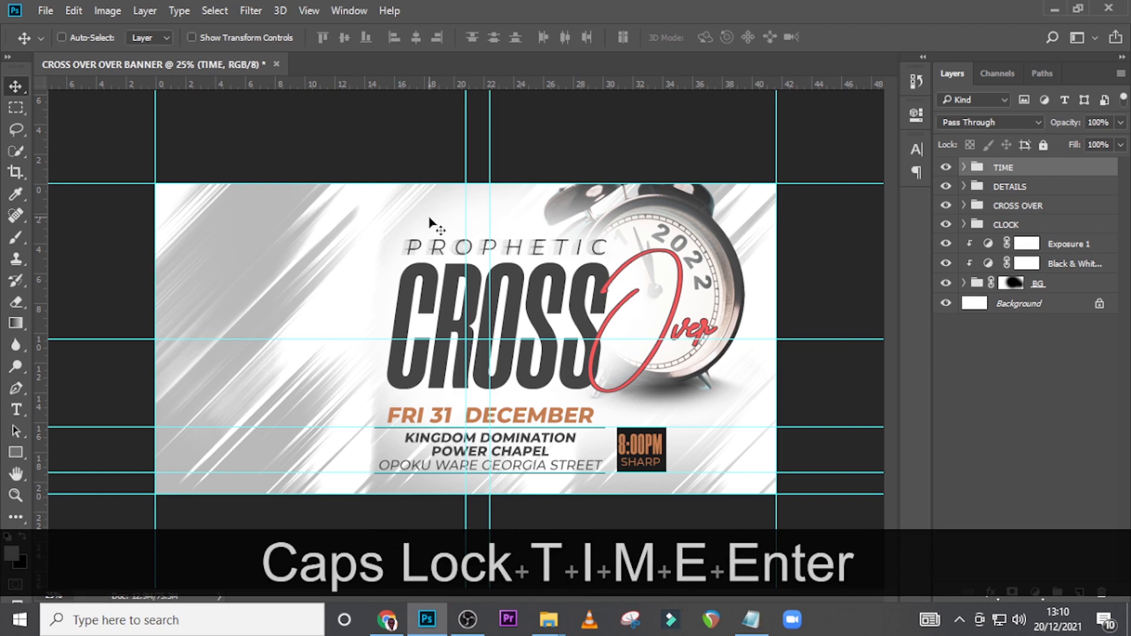
- Add a new text layer above PROPHETIC reading KINGDOM domination, copied from the open Notepad file 3.txt
{"action": "key", "text": "t"}
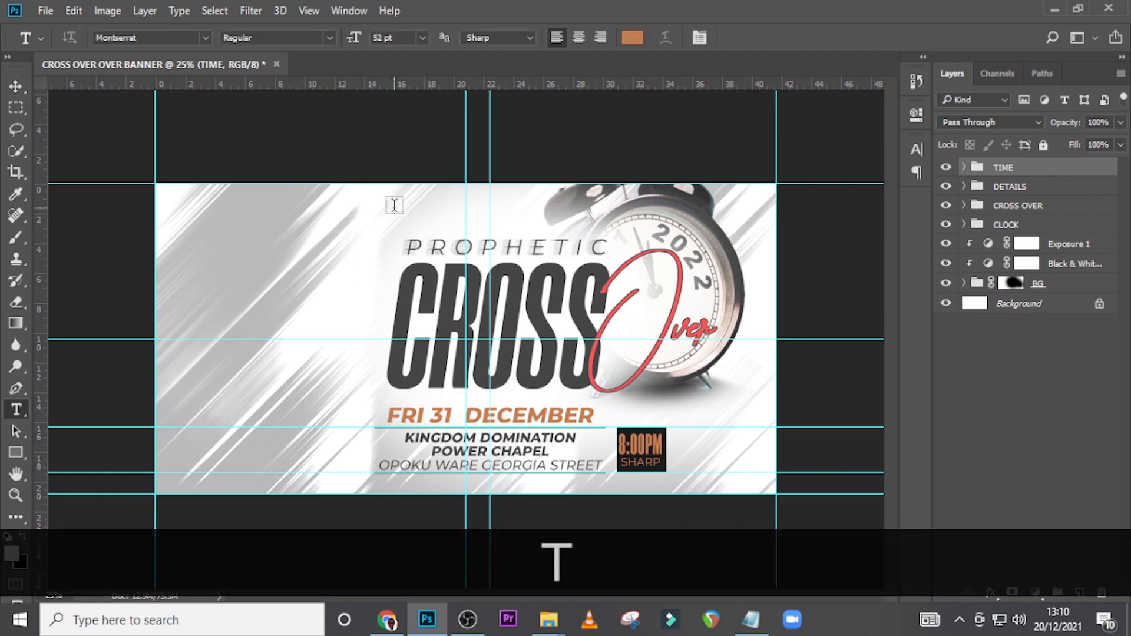
{"action": "left_click", "coordinate": [395, 204]}
{"action": "left_click", "coordinate": [751, 619]}
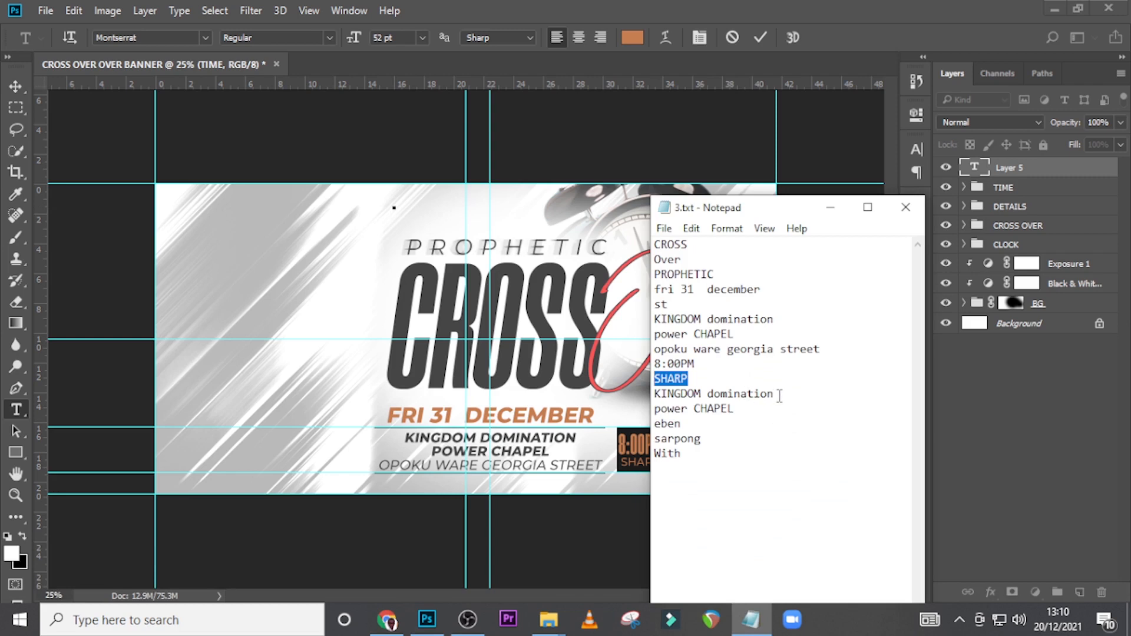
{"action": "left_click_drag", "start_coordinate": [780, 394], "coordinate": [647, 393]}
{"action": "key", "text": "ctrl+c"}
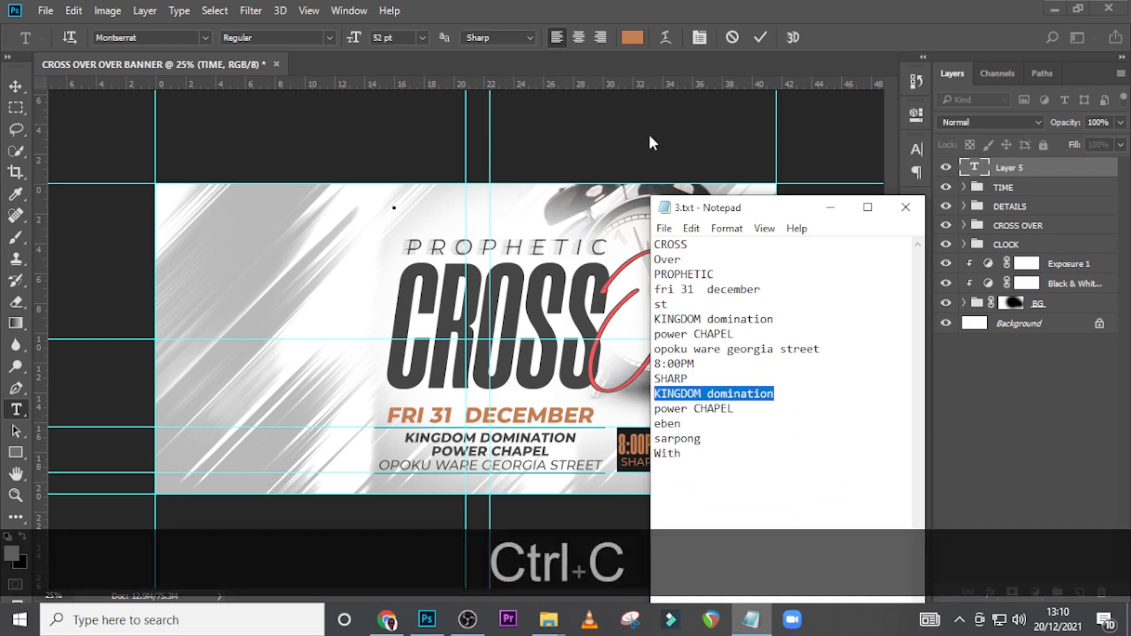
{"action": "left_click", "coordinate": [697, 7]}
{"action": "key", "text": "ctrl+v"}
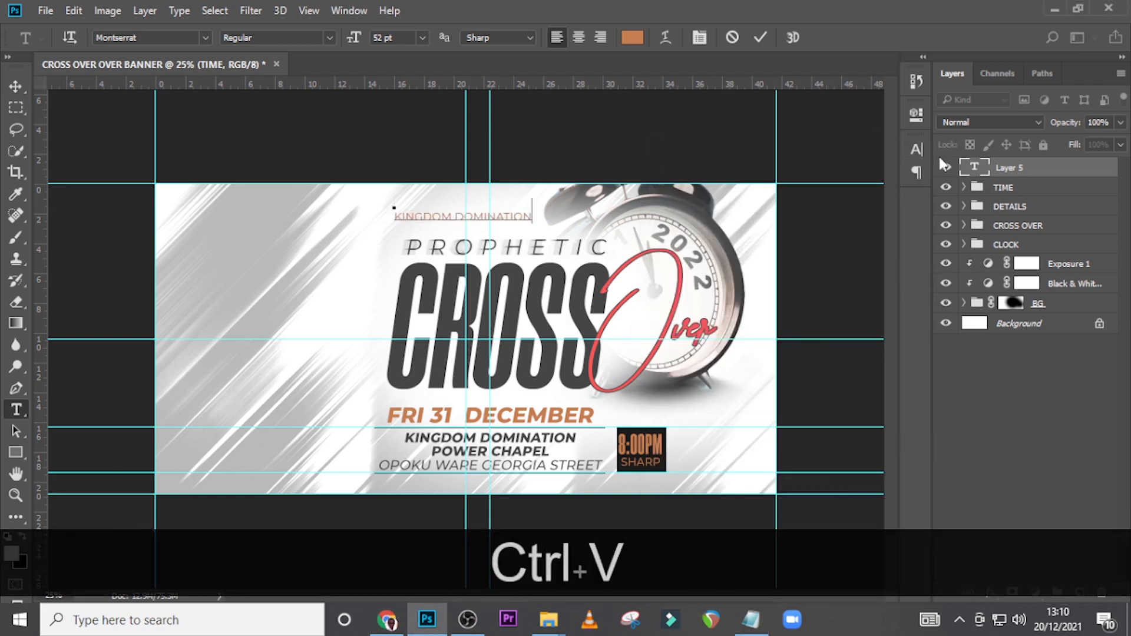
{"action": "left_click", "coordinate": [980, 169]}
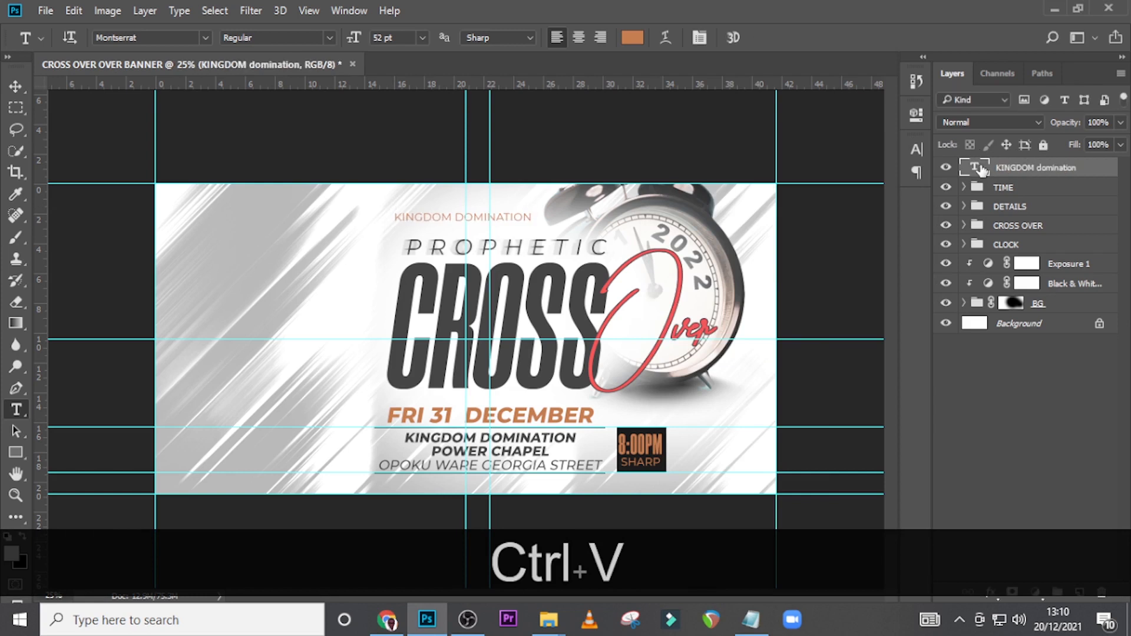
- Set the new KINGDOM DOMINATION text to Montserrat Bold at 38 pt
{"action": "left_click", "coordinate": [917, 150]}
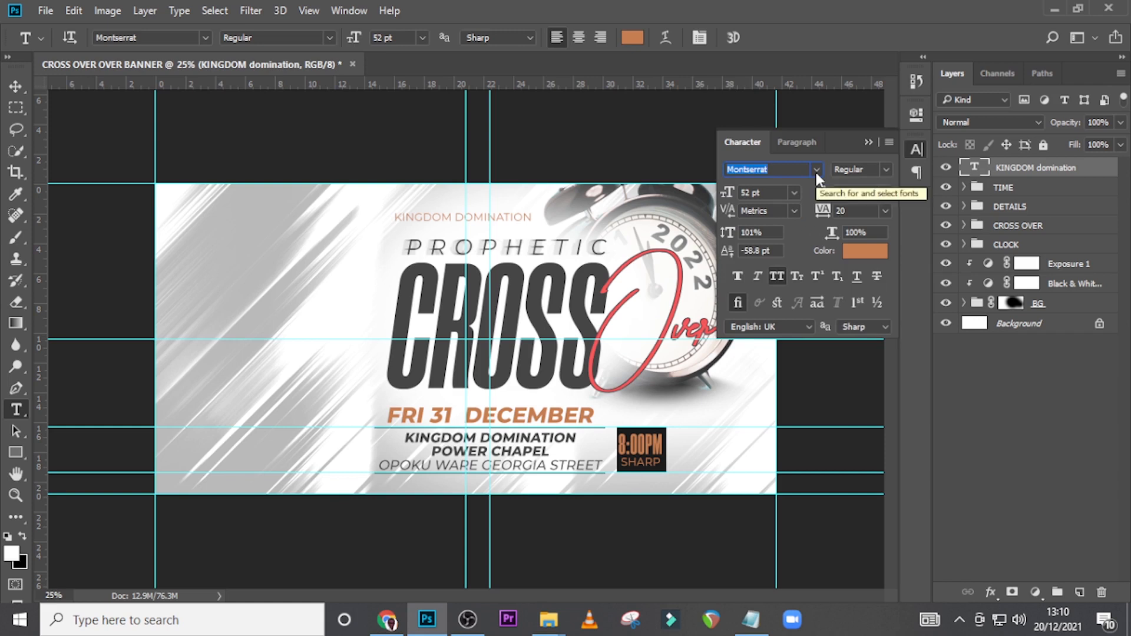
{"action": "left_click", "coordinate": [891, 170]}
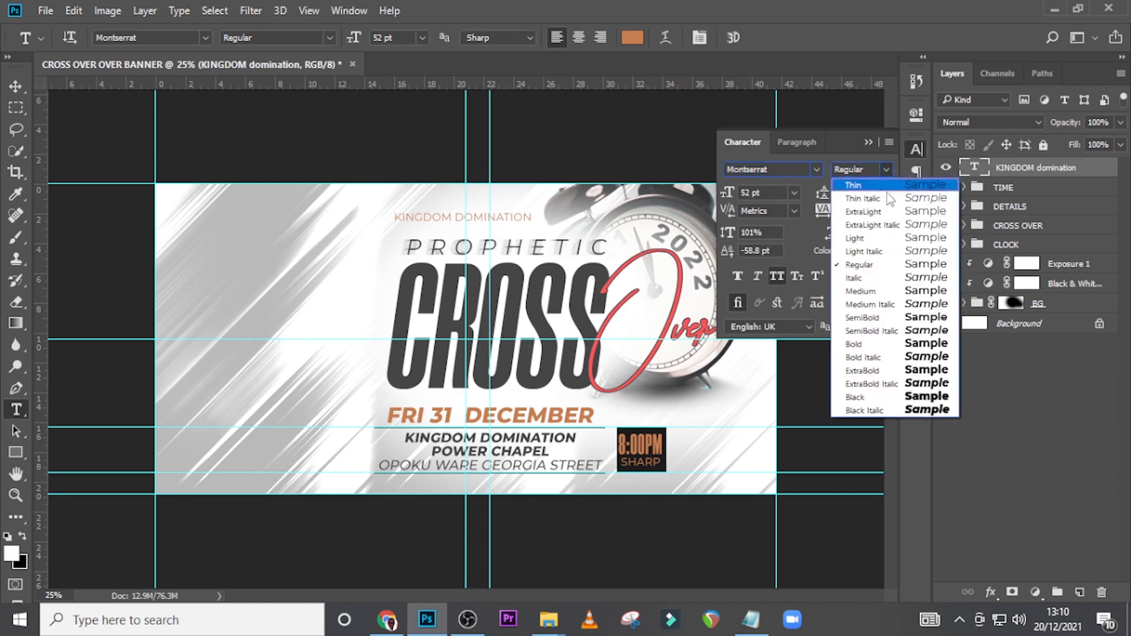
{"action": "key", "text": "Escape"}
{"action": "left_click", "coordinate": [868, 344]}
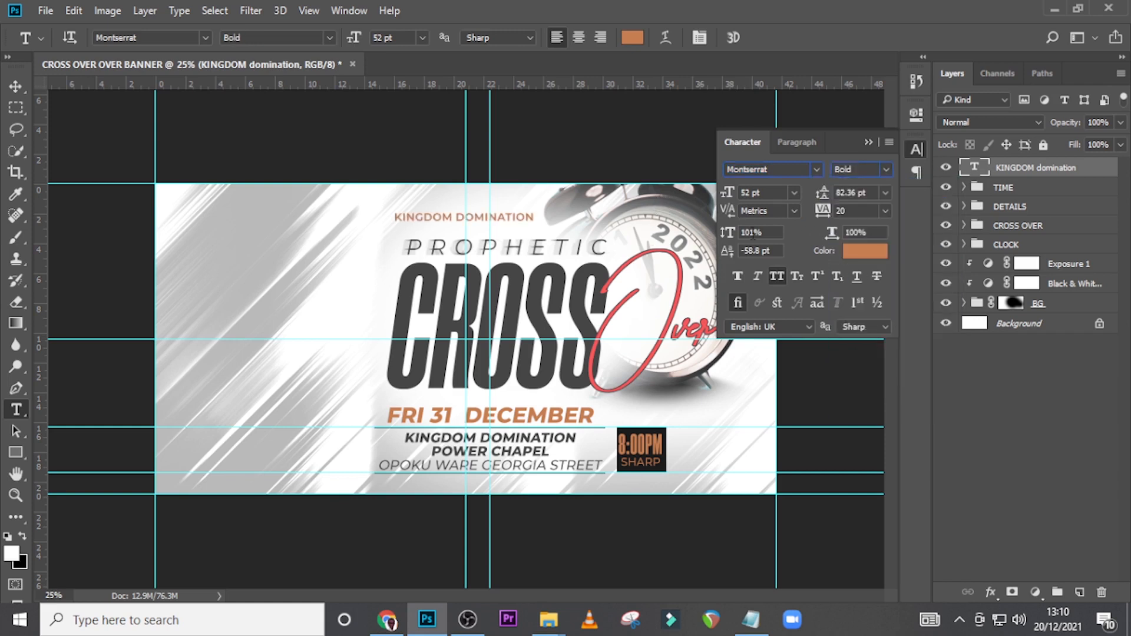
{"action": "left_click", "coordinate": [769, 194]}
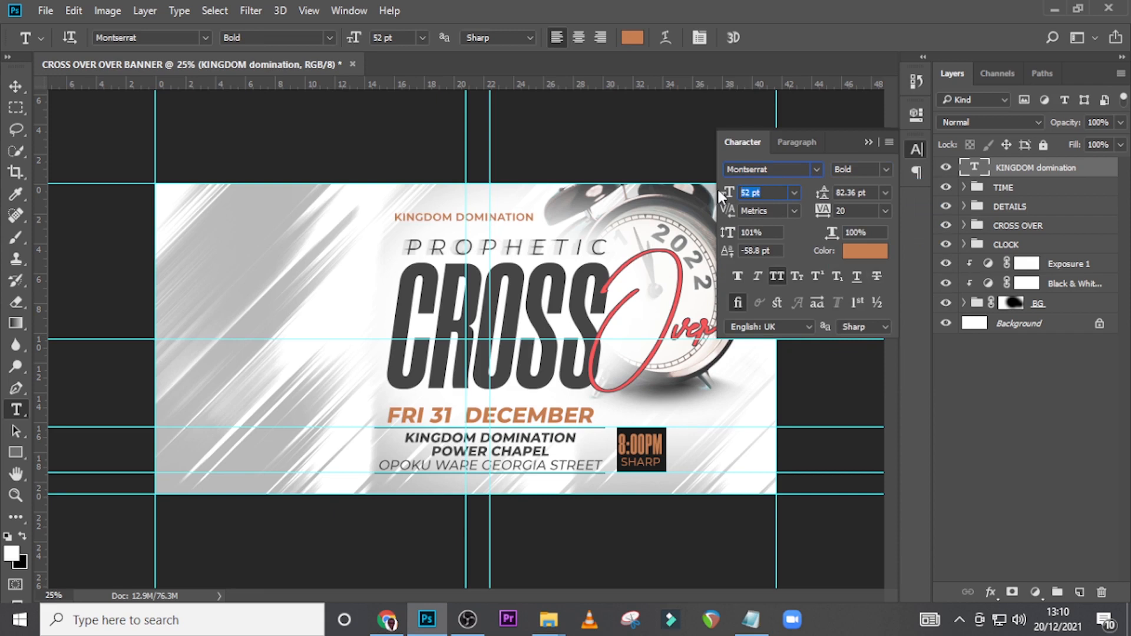
{"action": "type", "text": "38"}
{"action": "key", "text": "Return"}
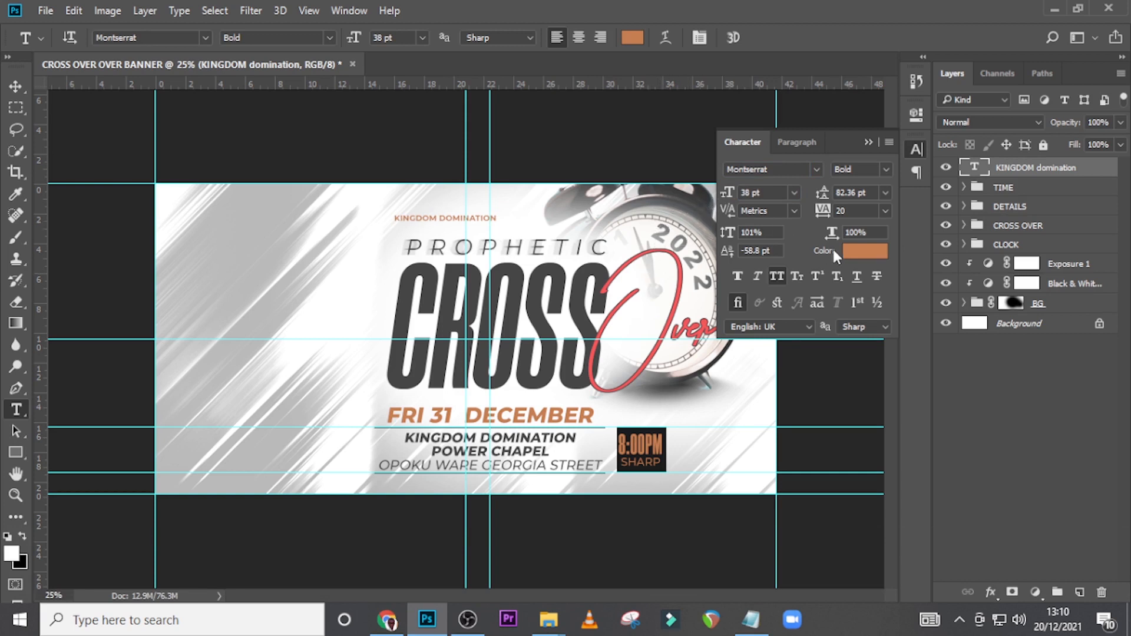
- Set the new text's tracking to 0 and its colour to the dark grey sampled from the CROSS lettering
{"action": "left_click", "coordinate": [824, 211]}
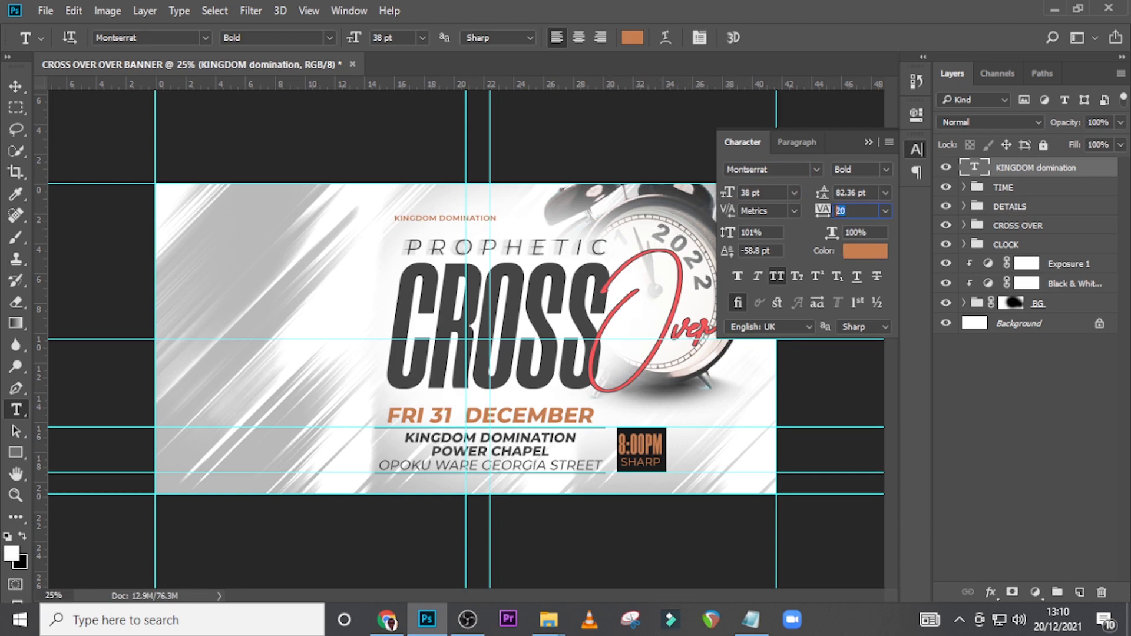
{"action": "type", "text": "0"}
{"action": "key", "text": "Return"}
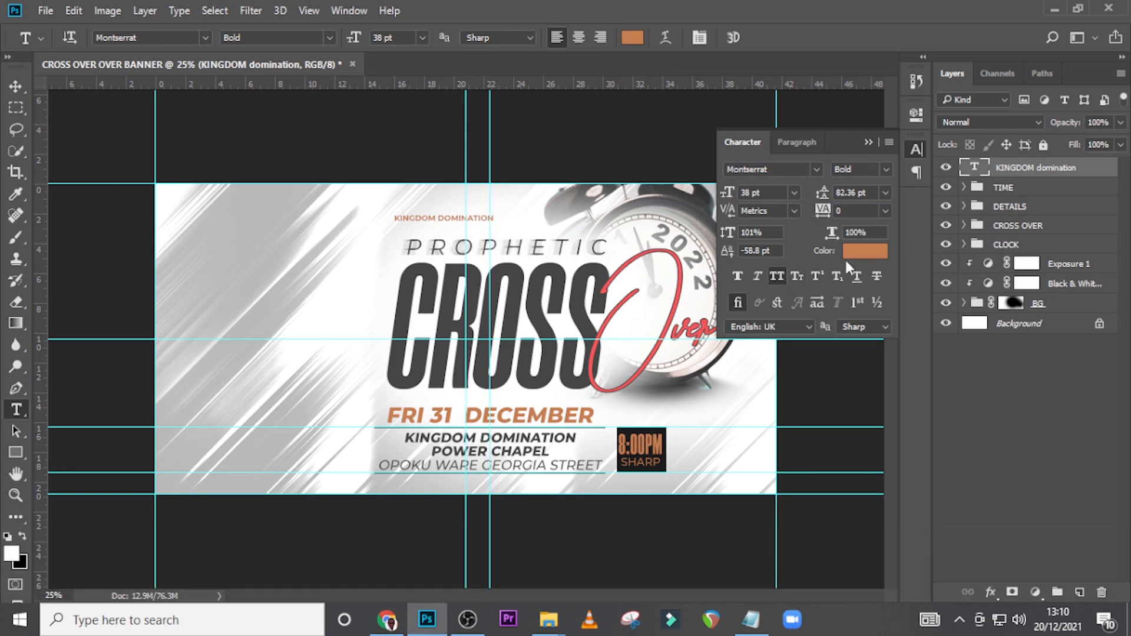
{"action": "left_click", "coordinate": [860, 253]}
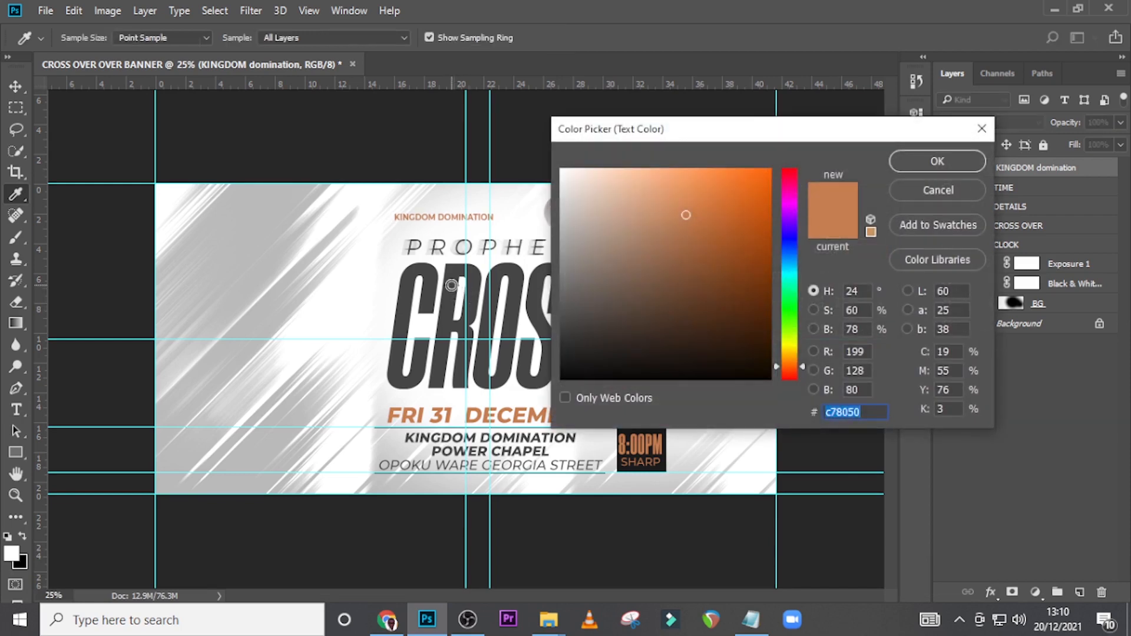
{"action": "left_click", "coordinate": [447, 291]}
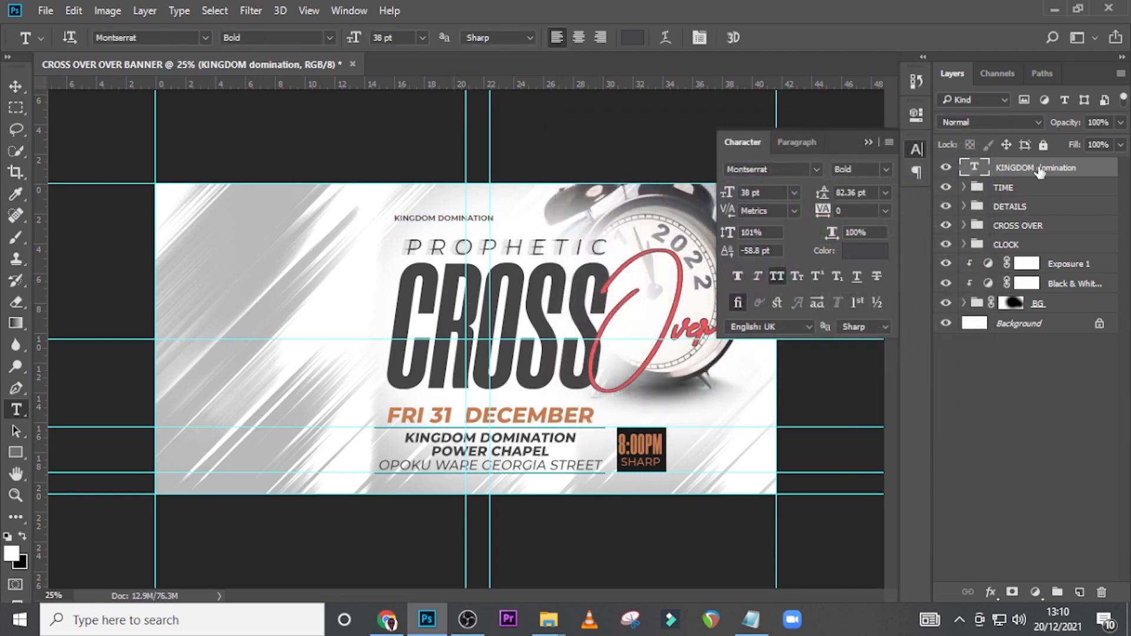
- Move the small KINGDOM DOMINATION text up and slightly left, close to the banner's top edge above PROPHETIC
{"action": "key", "text": "v"}
{"action": "key", "text": "Up"}
{"action": "key", "text": "shift+Up"}
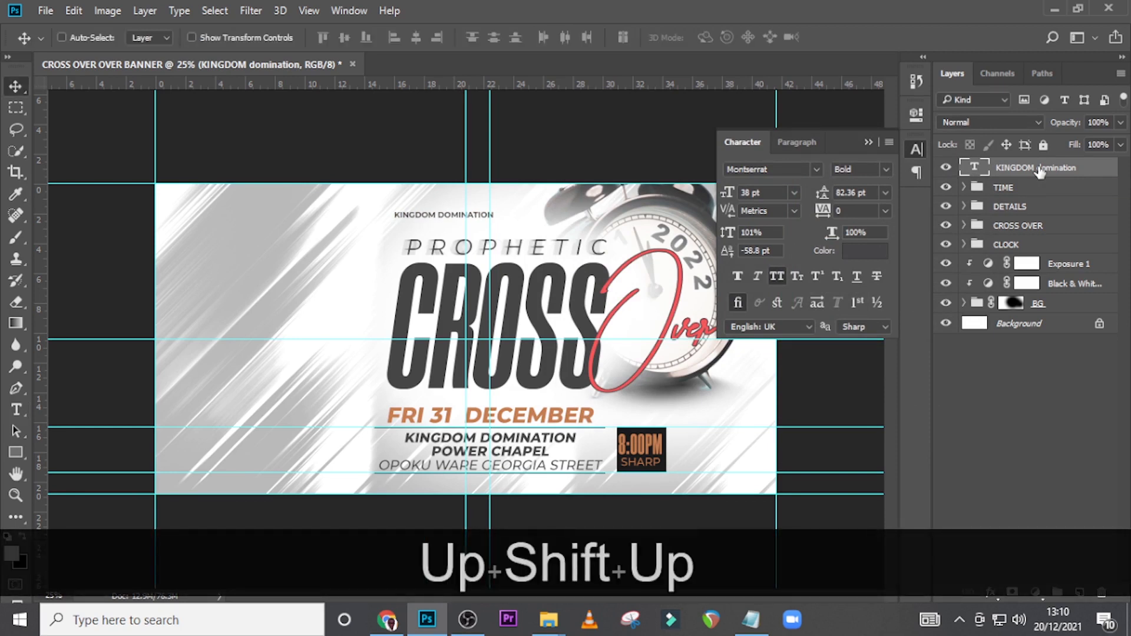
{"action": "key", "text": "shift+Up"}
{"action": "key", "text": "shift+Up"}
{"action": "key", "text": "shift+Up"}
{"action": "key", "text": "shift+Up"}
{"action": "key", "text": "shift+Up"}
{"action": "key", "text": "shift+Up"}
{"action": "key", "text": "shift+Up"}
{"action": "key", "text": "shift+Up"}
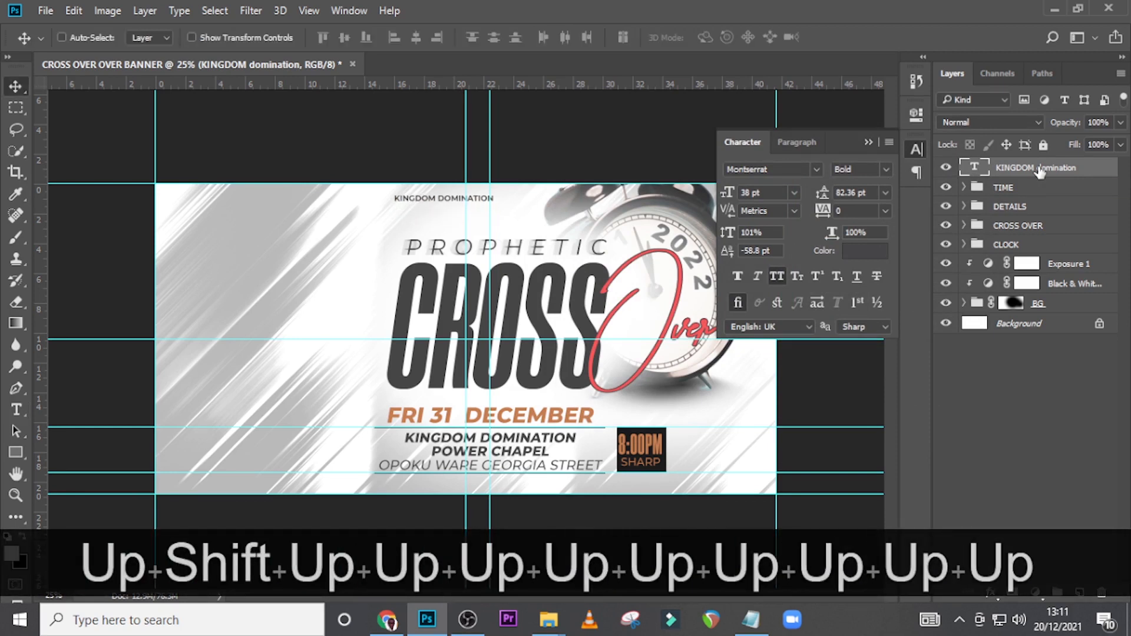
{"action": "key", "text": "shift+Left"}
{"action": "key", "text": "shift+Left"}
{"action": "key", "text": "shift+Up"}
{"action": "key", "text": "shift+Up"}
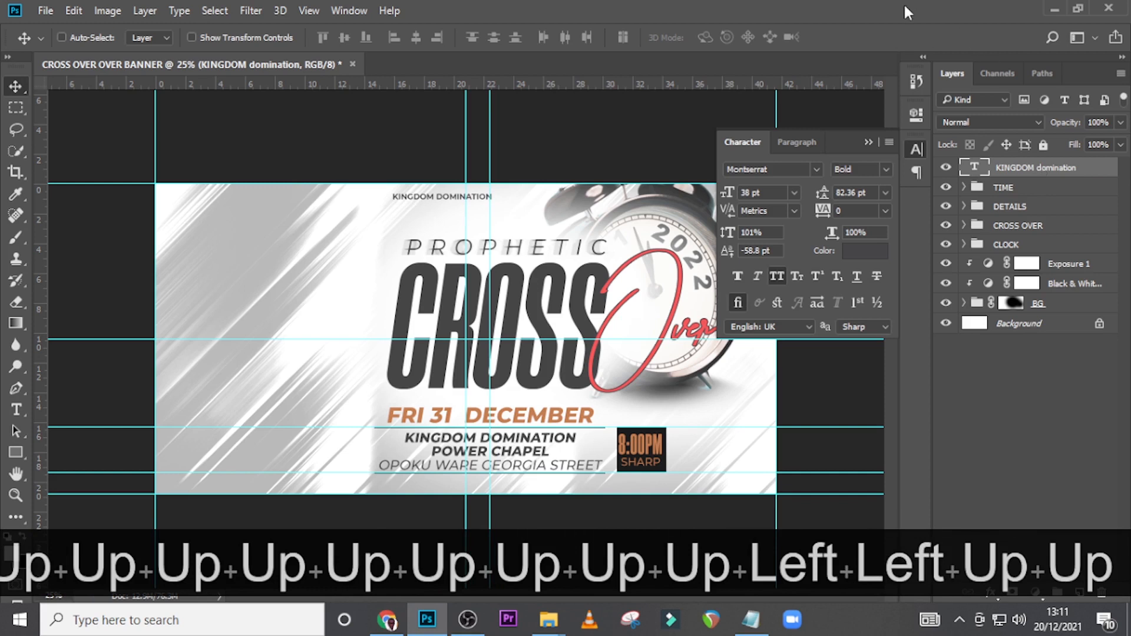
- Duplicate the small KINGDOM DOMINATION text layer and move the copy down directly beneath the original
{"action": "left_click", "coordinate": [816, 150]}
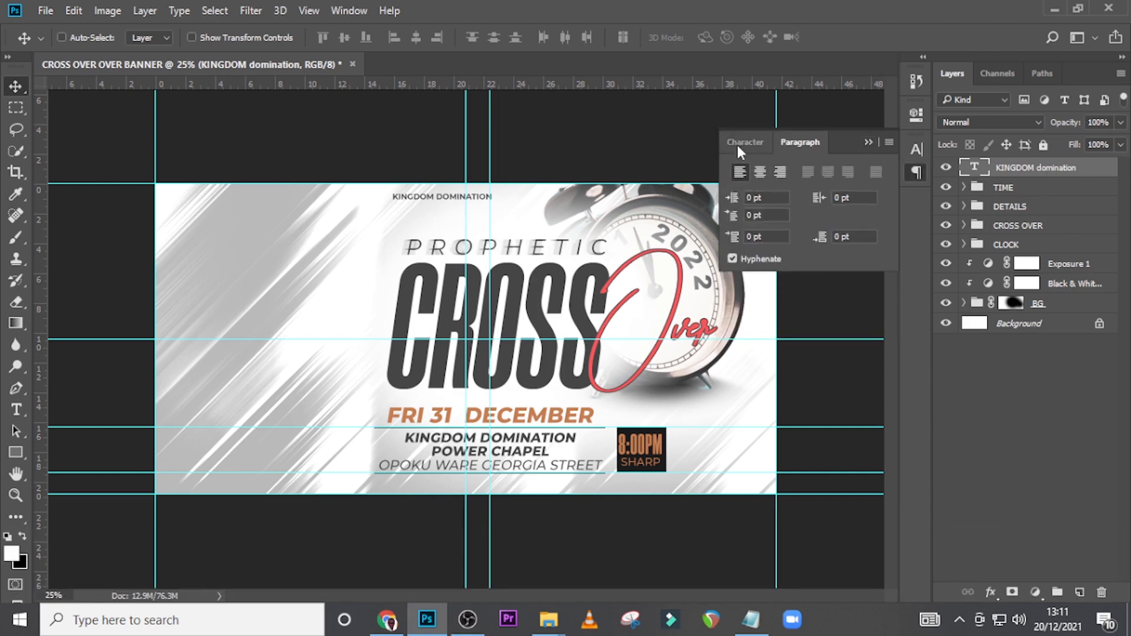
{"action": "left_click", "coordinate": [742, 146]}
{"action": "key", "text": "ctrl+j"}
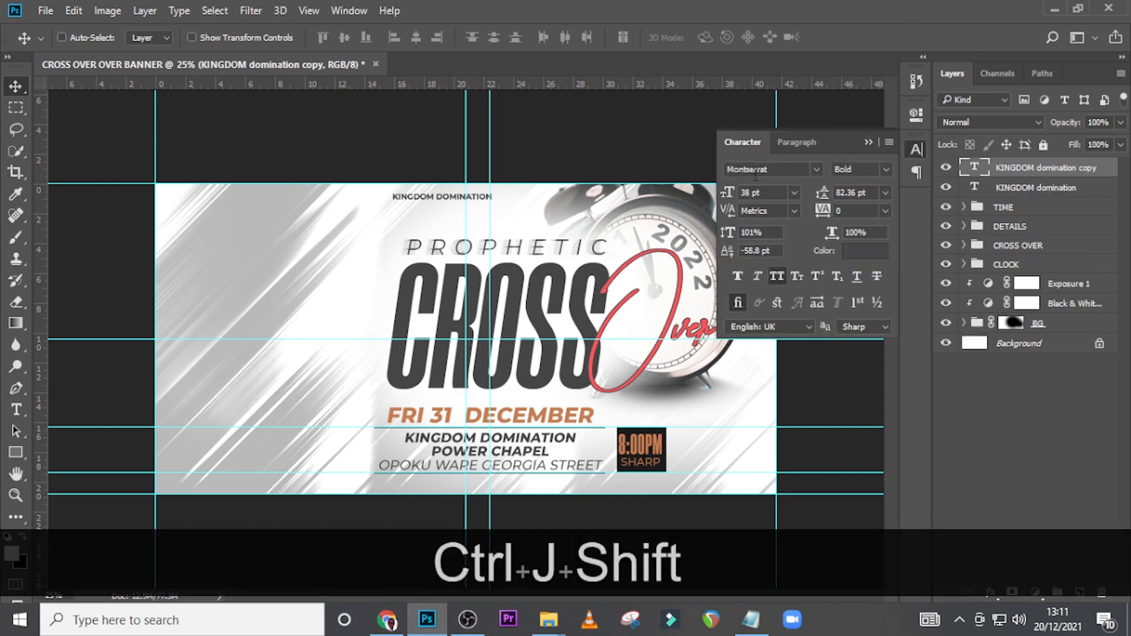
{"action": "key", "text": "shift+Down"}
{"action": "key", "text": "shift+Down"}
{"action": "key", "text": "shift+Down"}
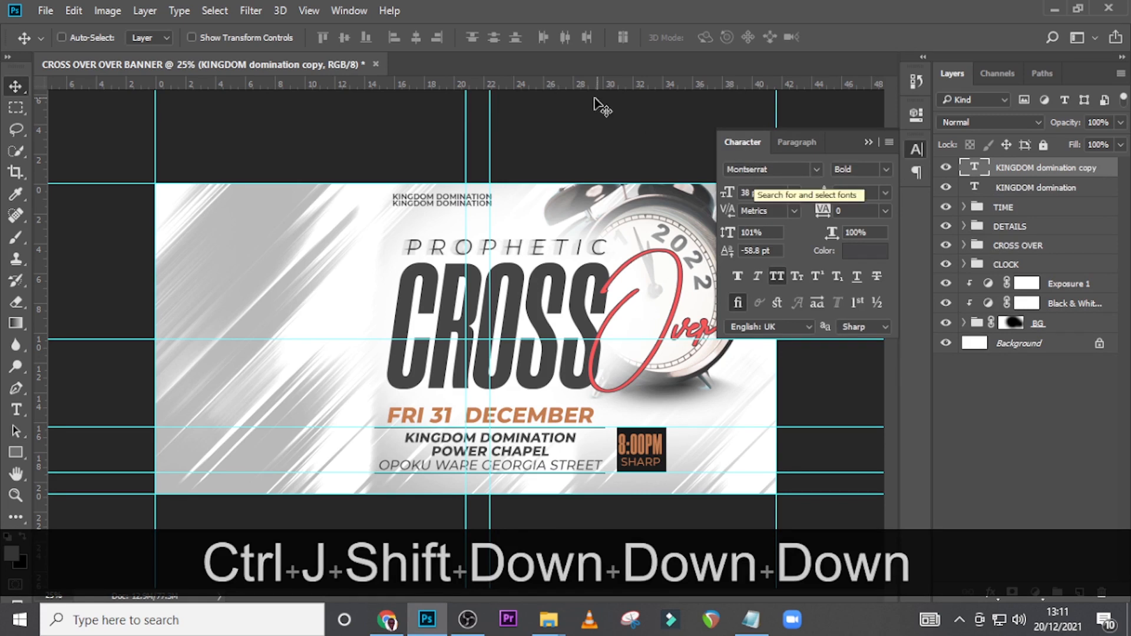
- Copy "power CHAPEL" from the Notepad text and replace the duplicated small KINGDOM DOMINATION line with it
{"action": "left_click", "coordinate": [751, 619]}
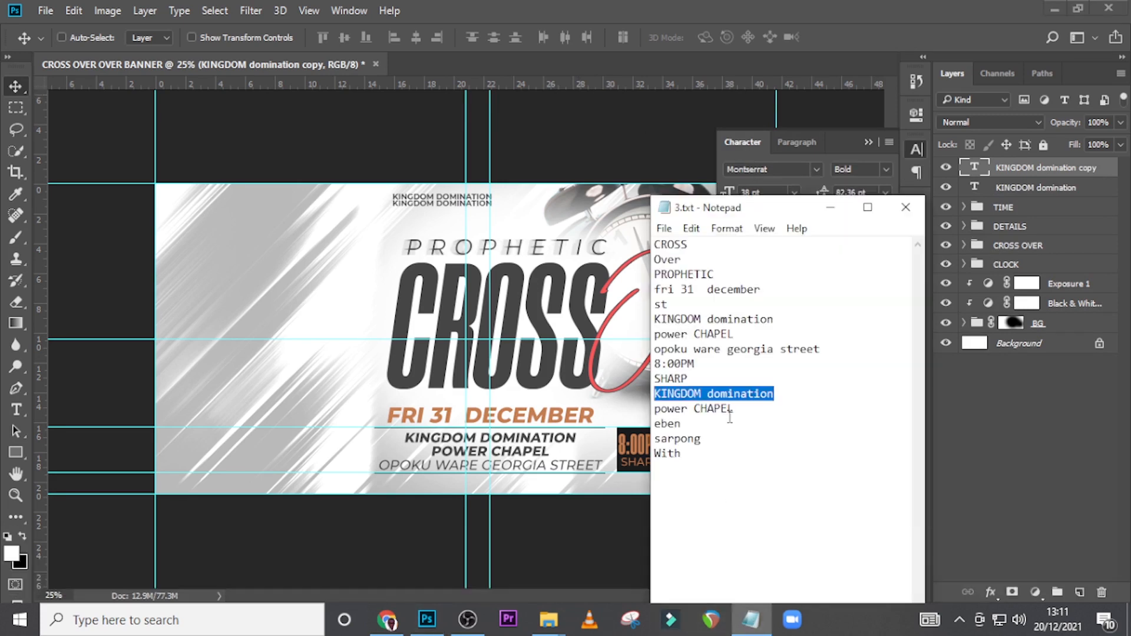
{"action": "left_click_drag", "start_coordinate": [735, 410], "coordinate": [651, 408]}
{"action": "key", "text": "ctrl+c"}
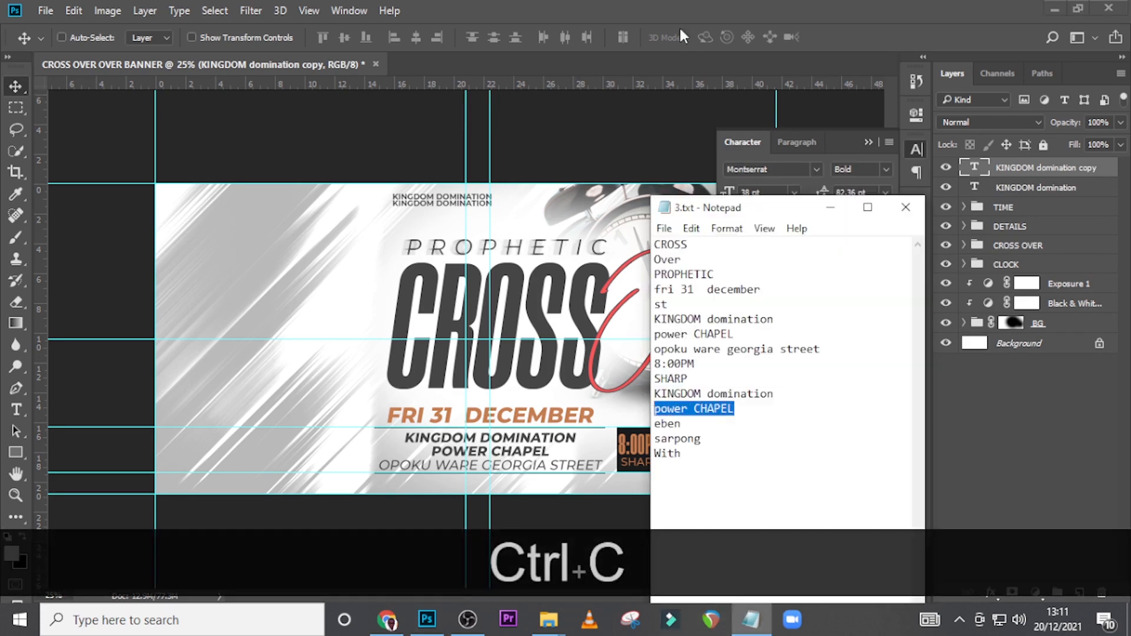
{"action": "left_click", "coordinate": [694, 1]}
{"action": "double_click", "coordinate": [976, 168]}
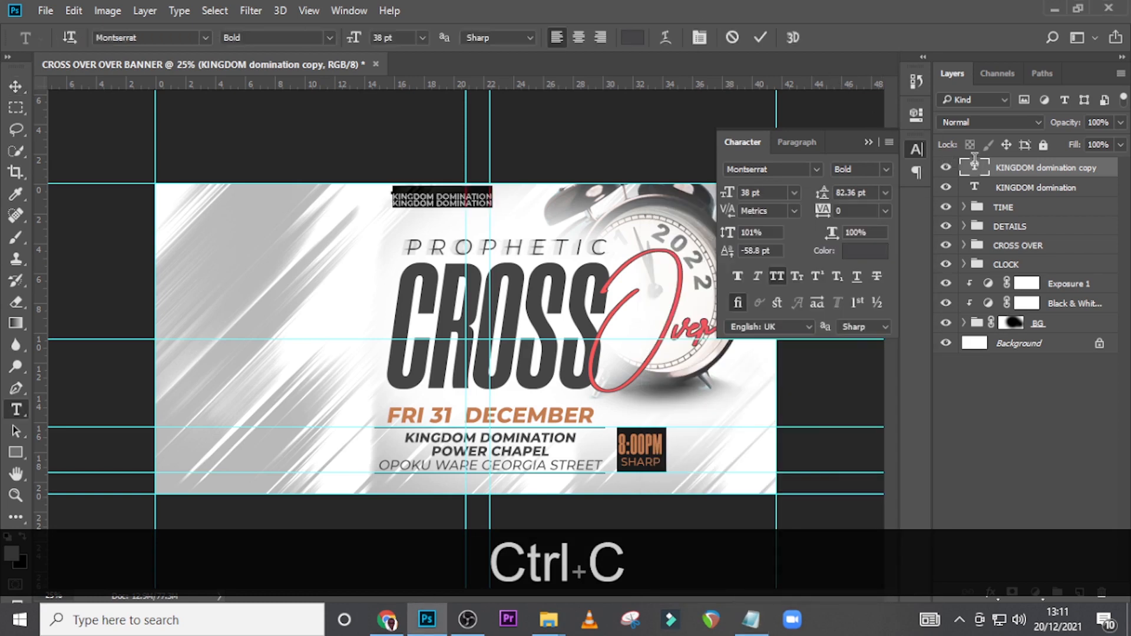
{"action": "key", "text": "ctrl+v"}
{"action": "left_click", "coordinate": [976, 168]}
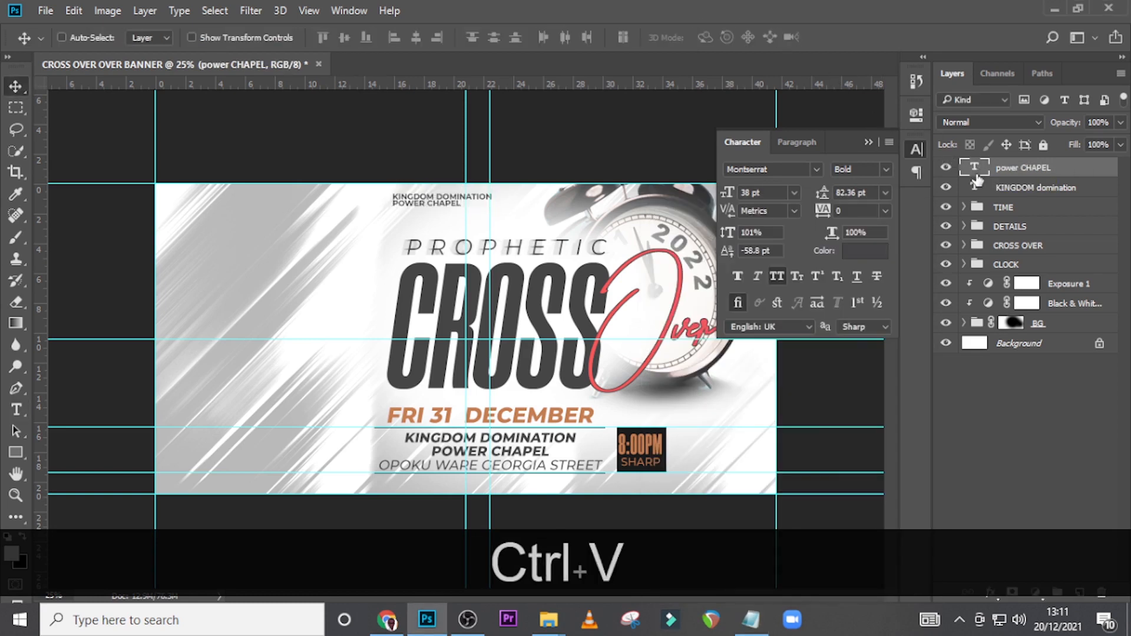
- Nudge the small POWER CHAPEL line slightly down and set its font style to Montserrat Regular
{"action": "key", "text": "Down"}
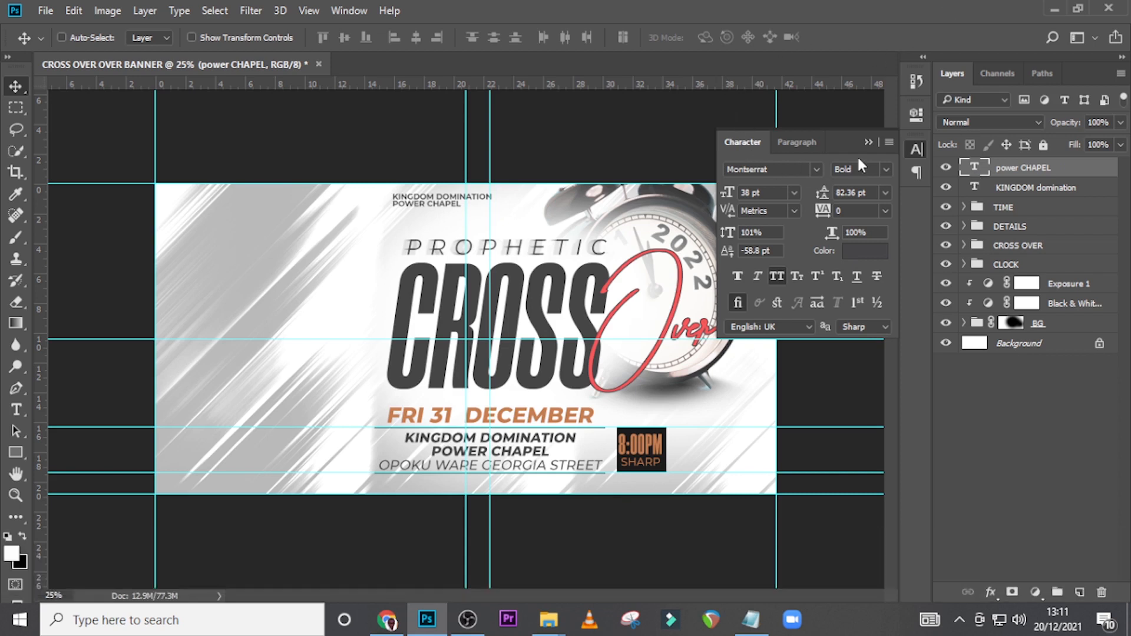
{"action": "left_click", "coordinate": [886, 171]}
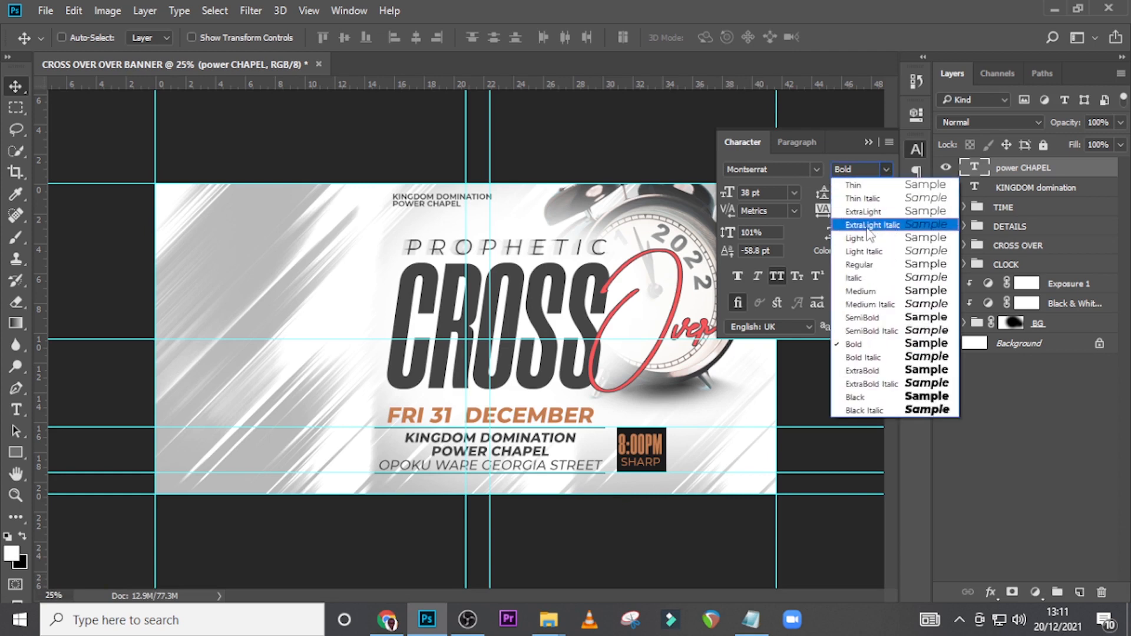
{"action": "left_click", "coordinate": [866, 265]}
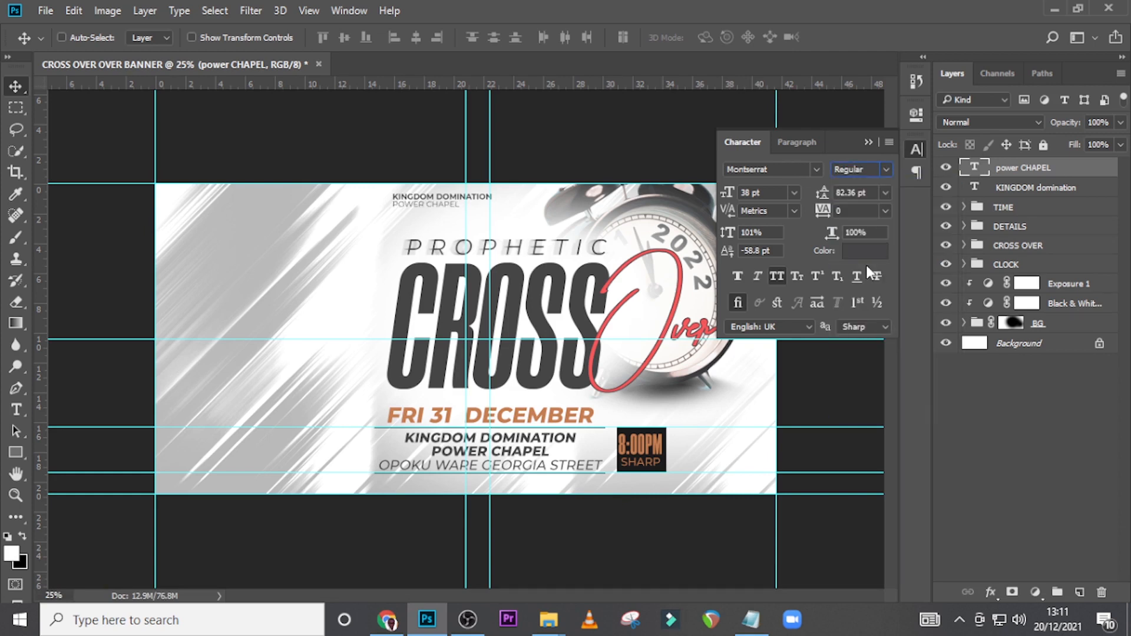
- Draw a thin vertical rectangle about 3 × 74 px just left of the two small church name lines
{"action": "key", "text": "ctrl+equal"}
{"action": "key", "text": "ctrl+equal"}
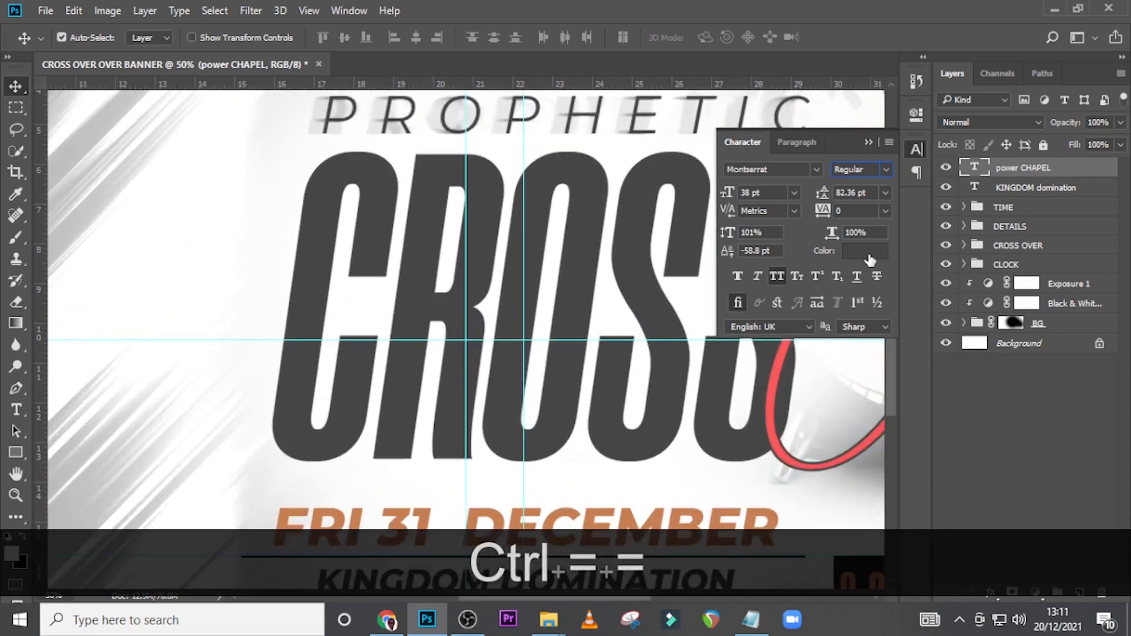
{"action": "key", "text": "ctrl+equal"}
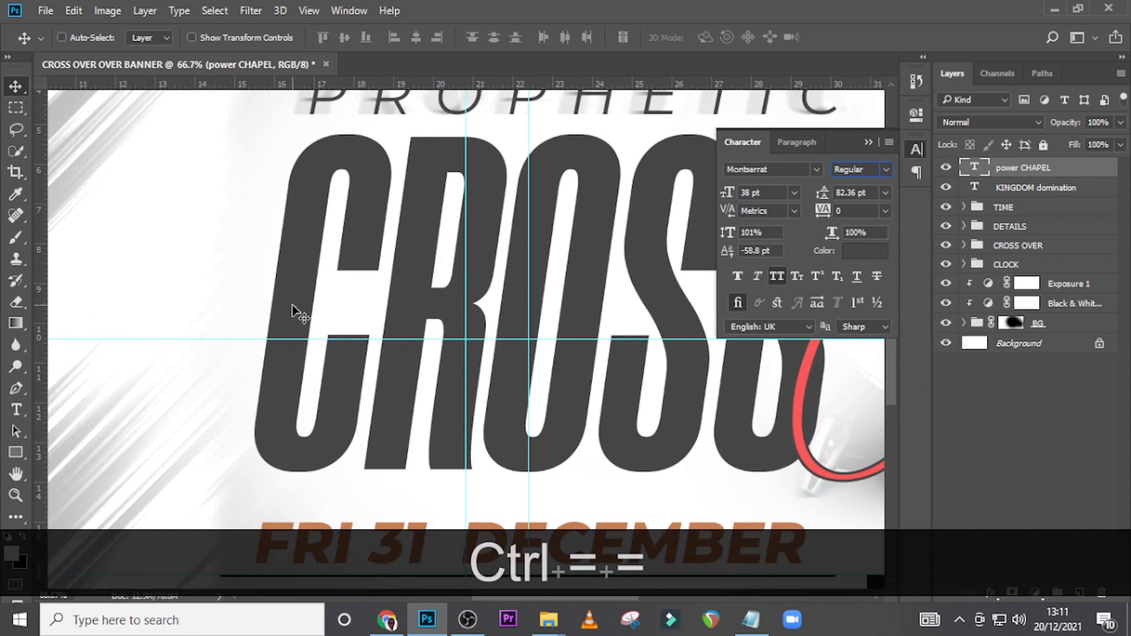
{"action": "left_click", "coordinate": [867, 141]}
{"action": "scroll", "coordinate": [479, 230], "scroll_direction": "up", "scroll_amount": 5}
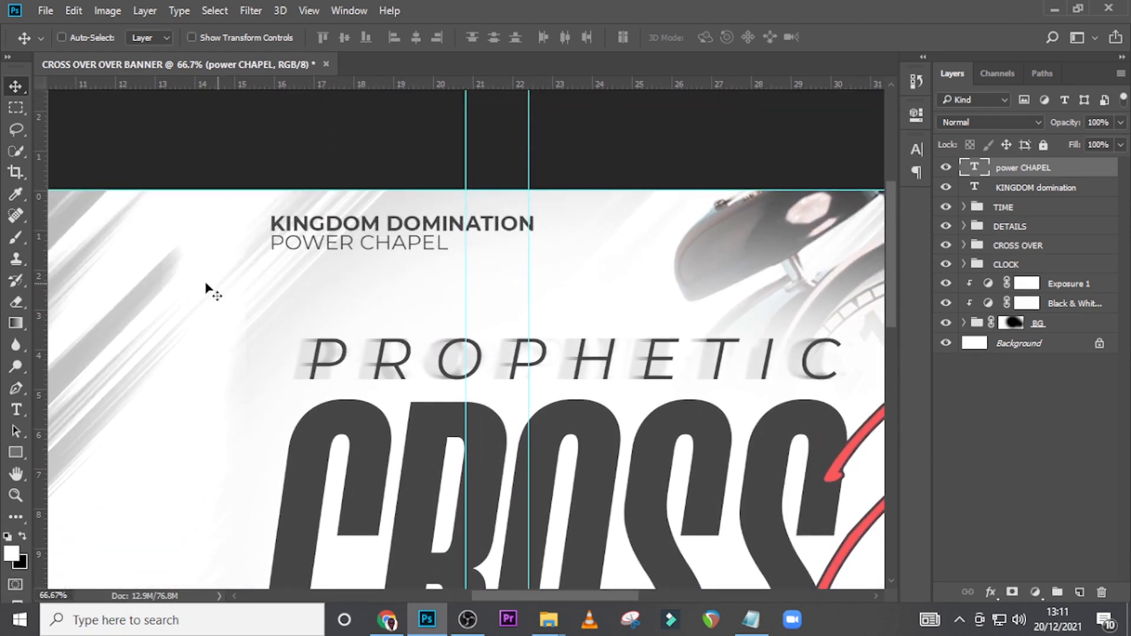
{"action": "left_click", "coordinate": [15, 451]}
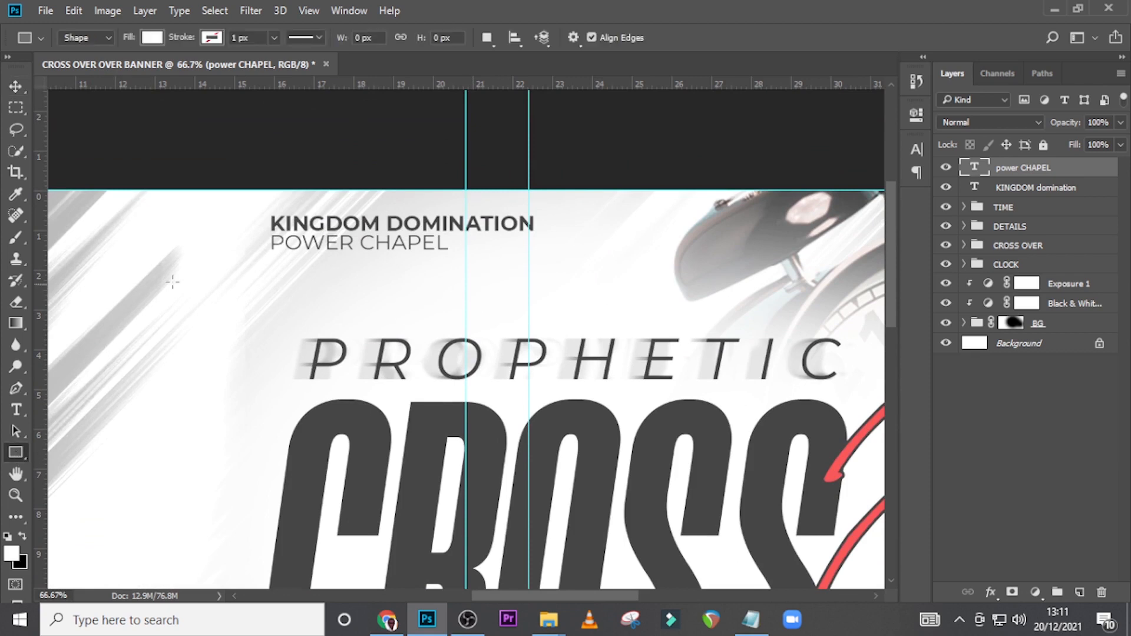
{"action": "left_click_drag", "start_coordinate": [258, 213], "coordinate": [260, 257]}
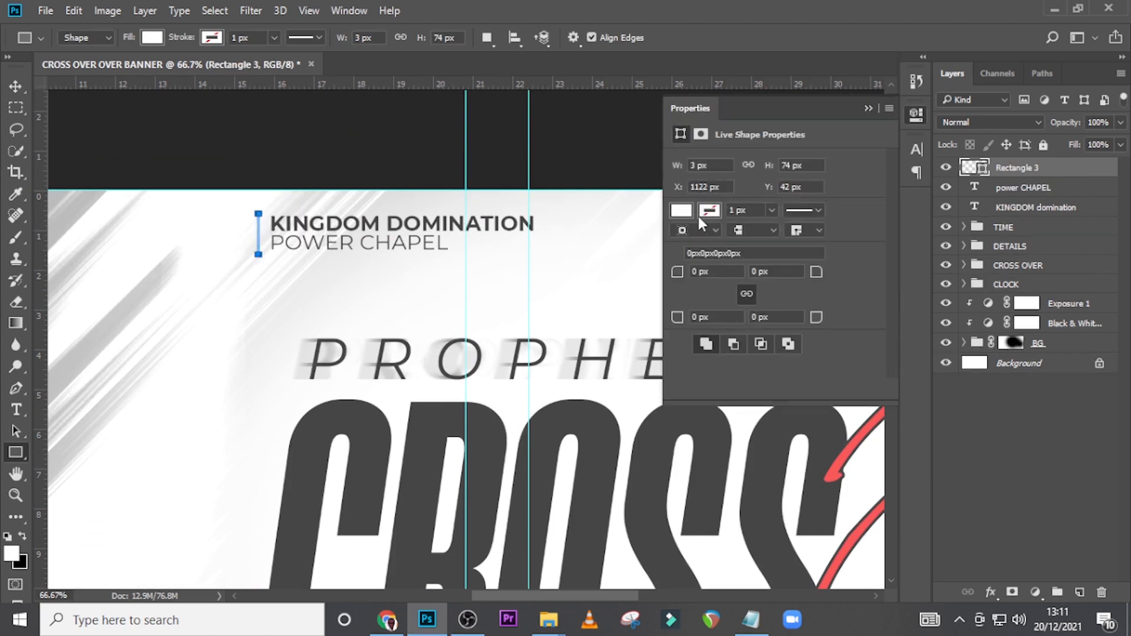
- Fill the vertical bar with the dark grey #454446 sampled from the CROSS lettering
{"action": "left_click", "coordinate": [681, 213]}
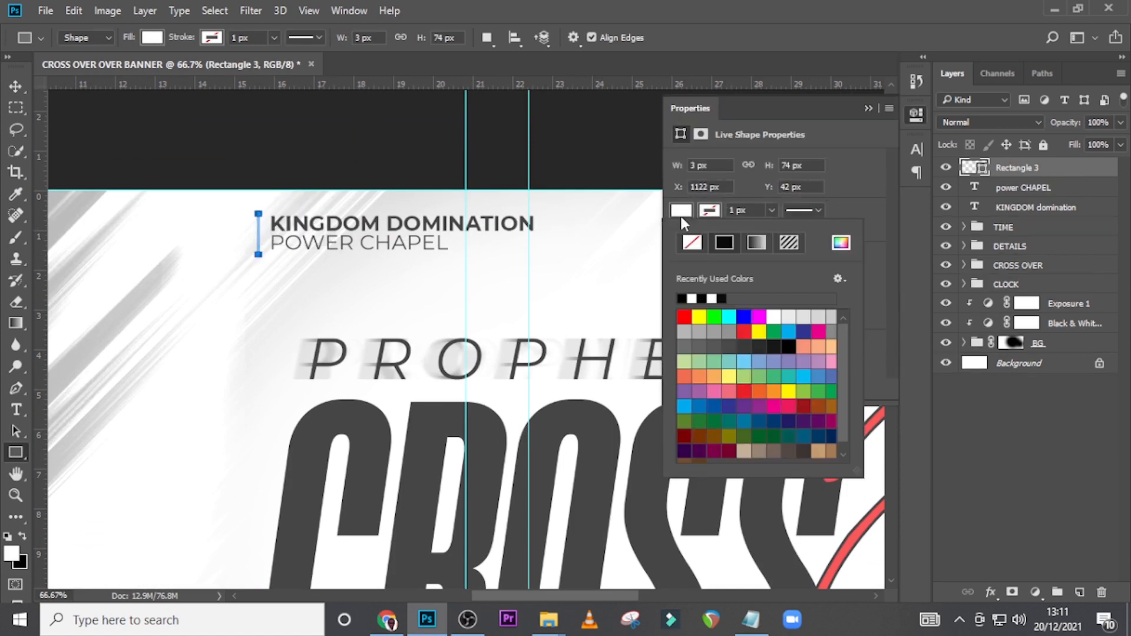
{"action": "left_click", "coordinate": [839, 244]}
{"action": "left_click", "coordinate": [422, 415]}
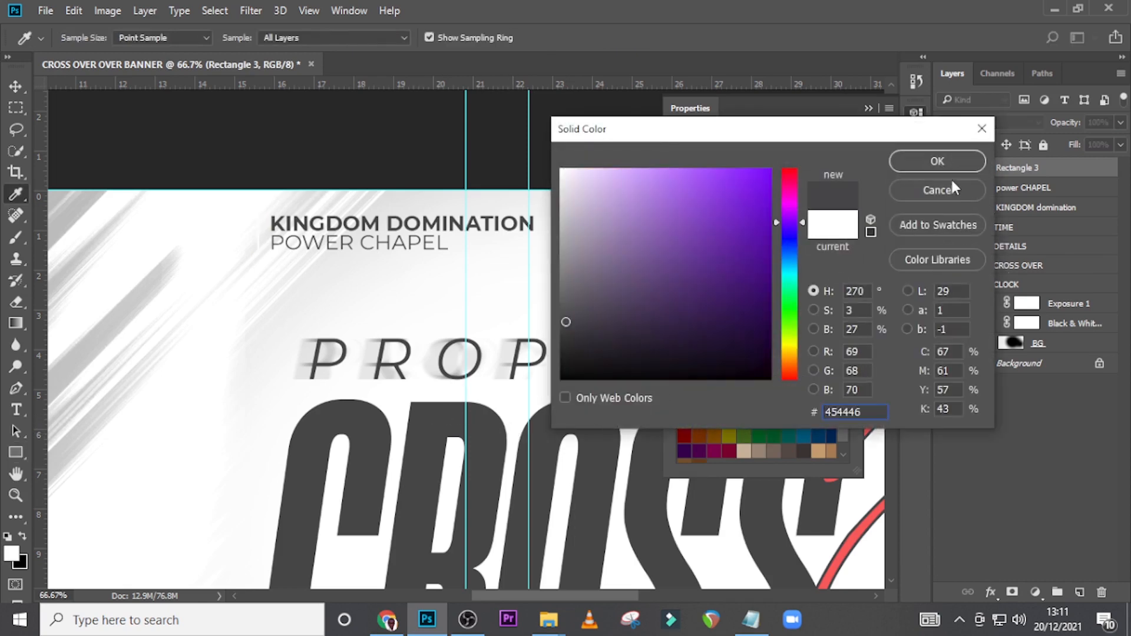
{"action": "left_click", "coordinate": [922, 161]}
{"action": "left_click", "coordinate": [1006, 178]}
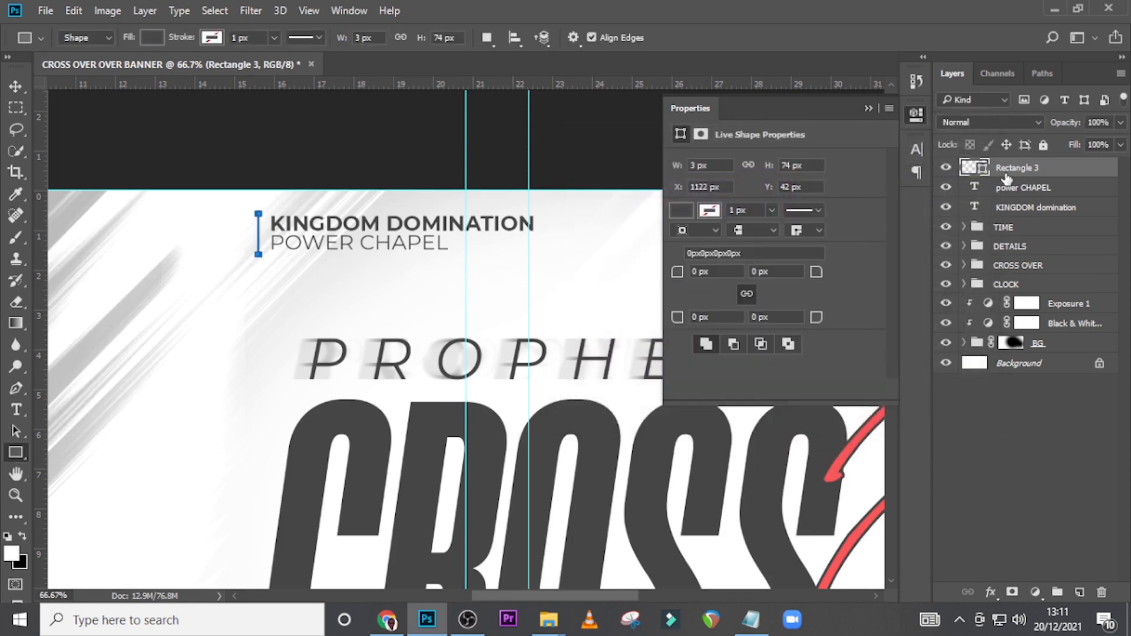
- Move the vertical bar closer to the small church name, to X 1136 px and Y 40 px
{"action": "key", "text": "v"}
{"action": "key", "text": "shift+Right"}
{"action": "key", "text": "shift+Right"}
{"action": "key", "text": "shift+Right"}
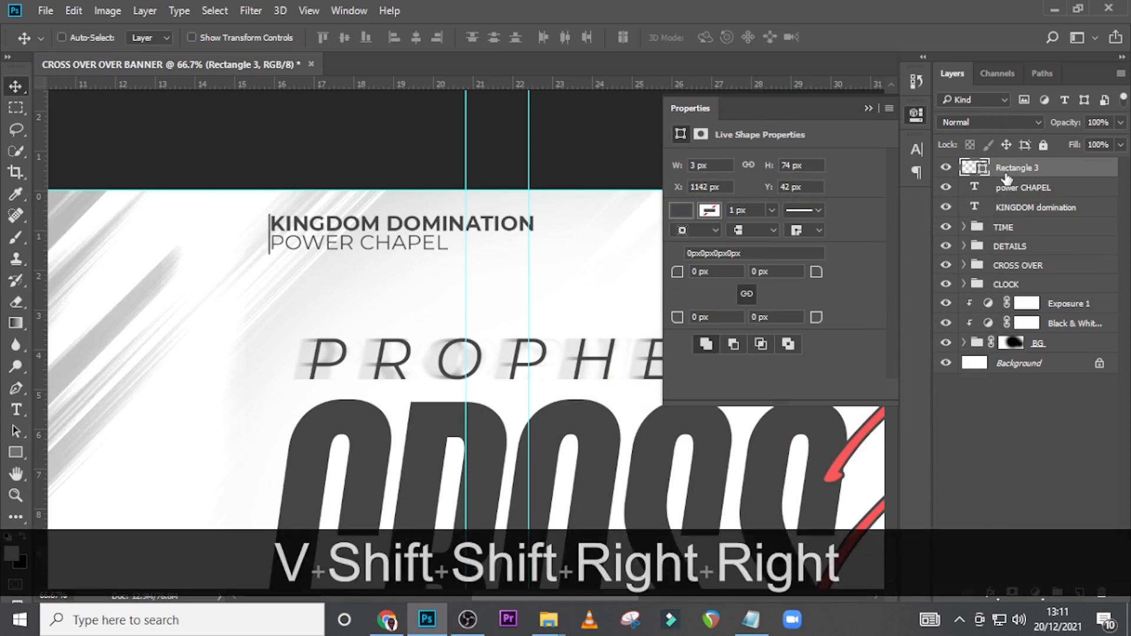
{"action": "key", "text": "shift+Left"}
{"action": "key", "text": "Left"}
{"action": "key", "text": "Left"}
{"action": "key", "text": "Left"}
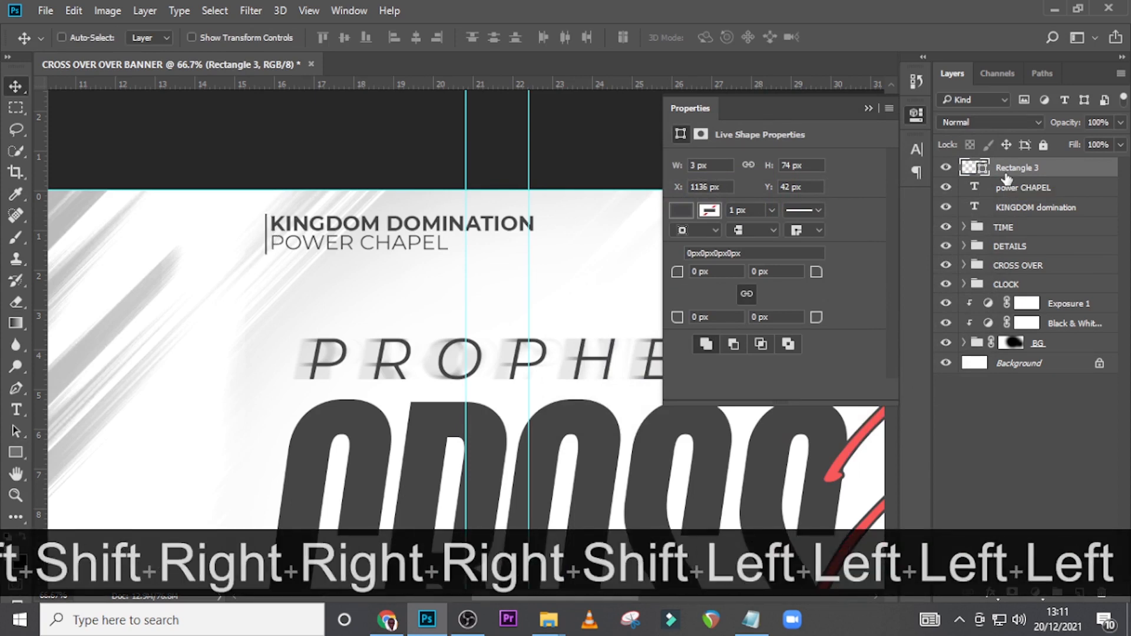
{"action": "key", "text": "Up"}
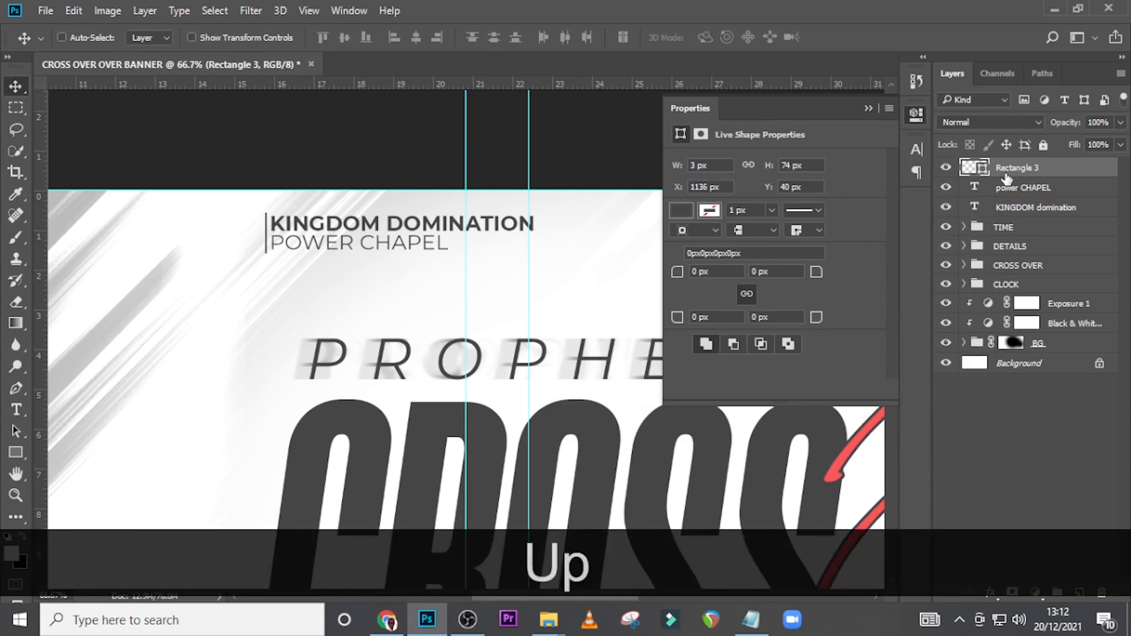
- Place white logo.png from the DONE folder, scaled down to about 0.78 × 1.25 in, with a dark grey Color Overlay
{"action": "left_click", "coordinate": [548, 619]}
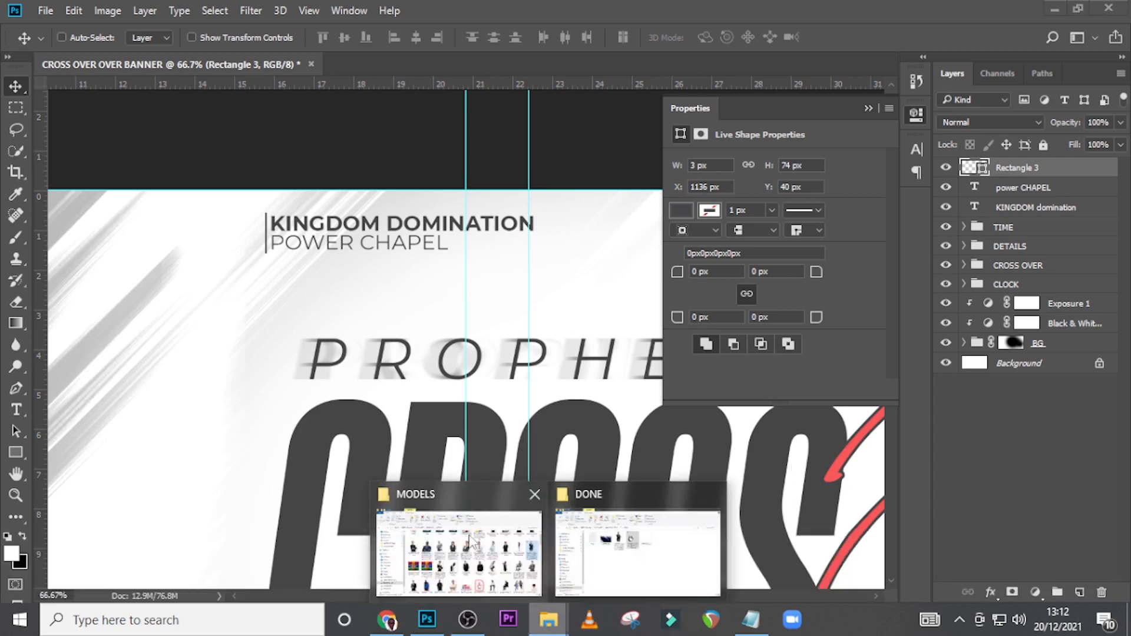
{"action": "left_click", "coordinate": [637, 550]}
{"action": "left_click_drag", "start_coordinate": [618, 207], "coordinate": [354, 454]}
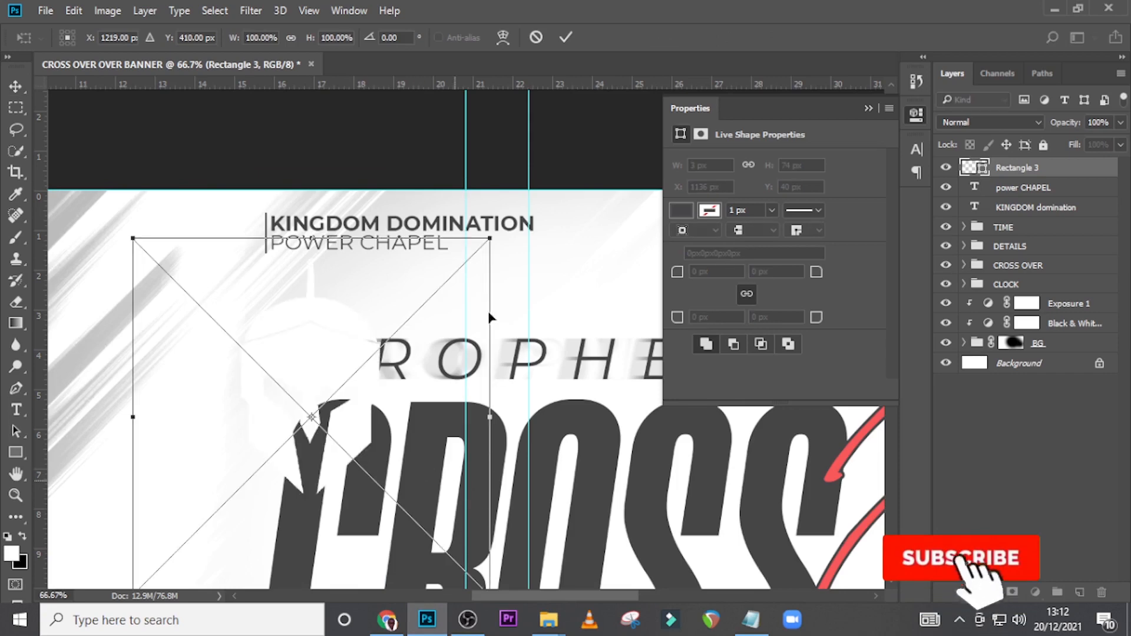
{"action": "left_click_drag", "start_coordinate": [489, 239], "coordinate": [345, 368]}
{"action": "key", "text": "Return"}
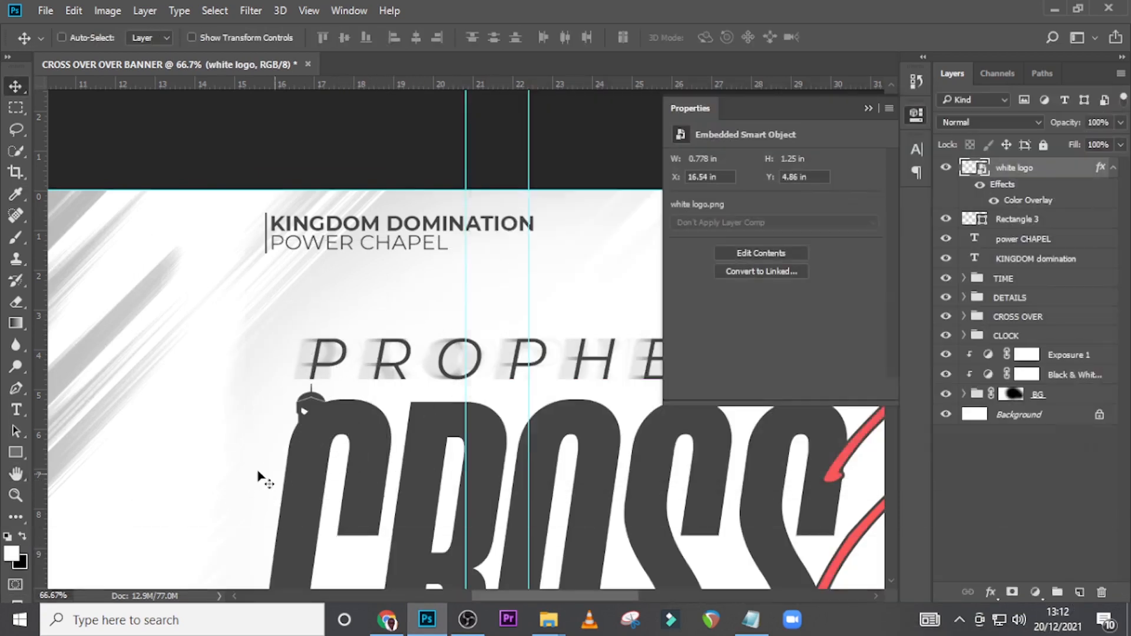
- Position the helmet logo just left of the vertical bar, at X 14.9 in and Y 0.38 in
{"action": "key", "text": "Left"}
{"action": "key", "text": "Left"}
{"action": "key", "text": "Right"}
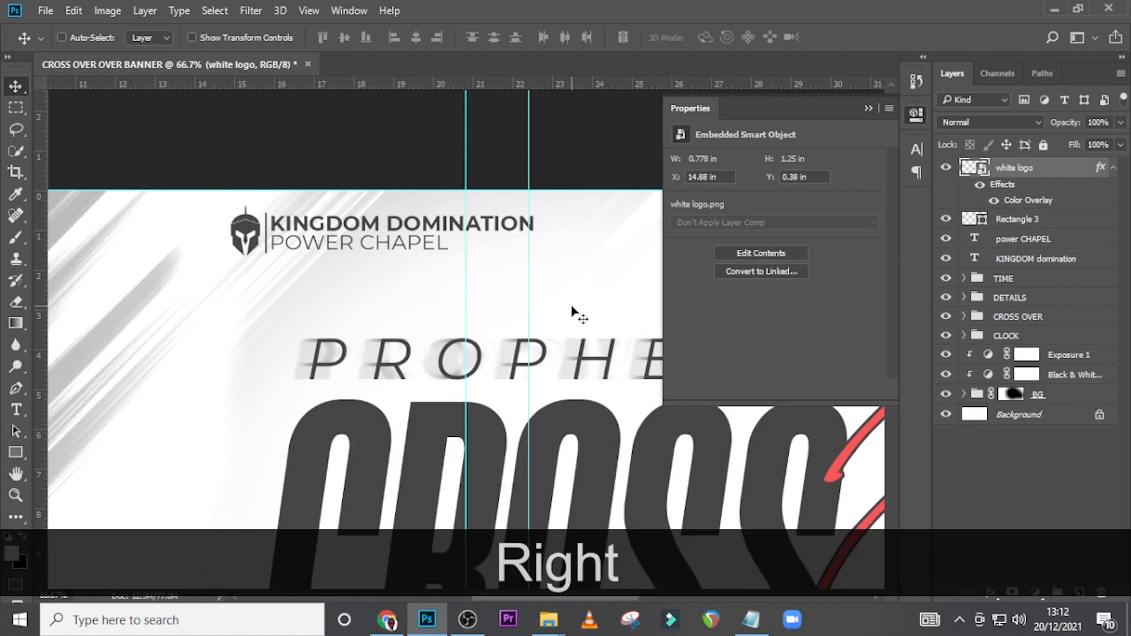
{"action": "key", "text": "ctrl+equal"}
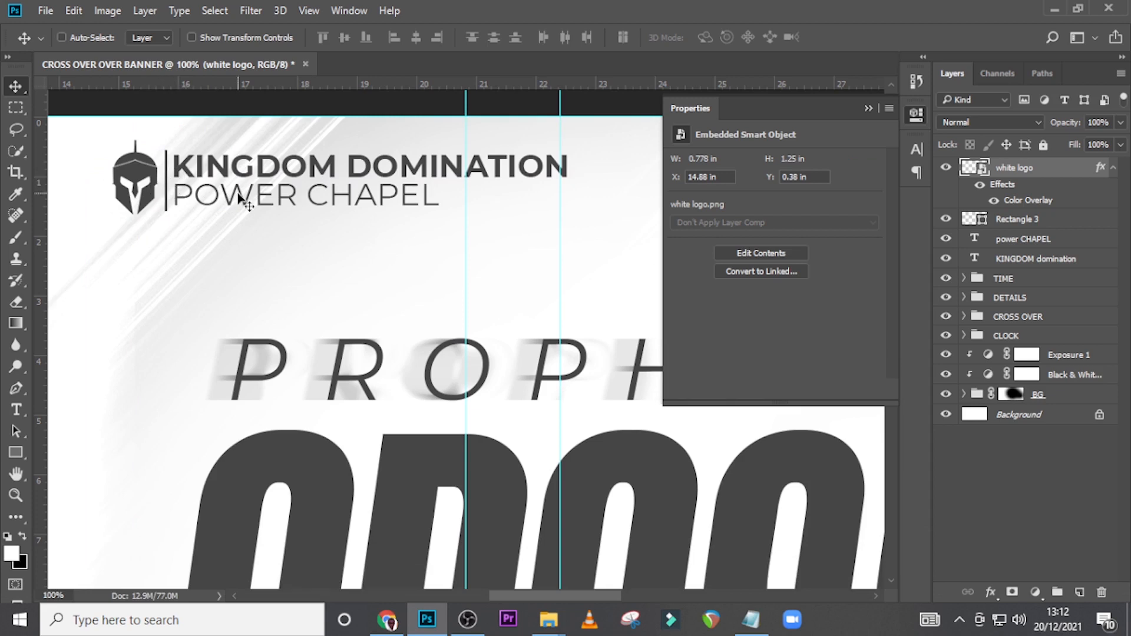
{"action": "key", "text": "Right"}
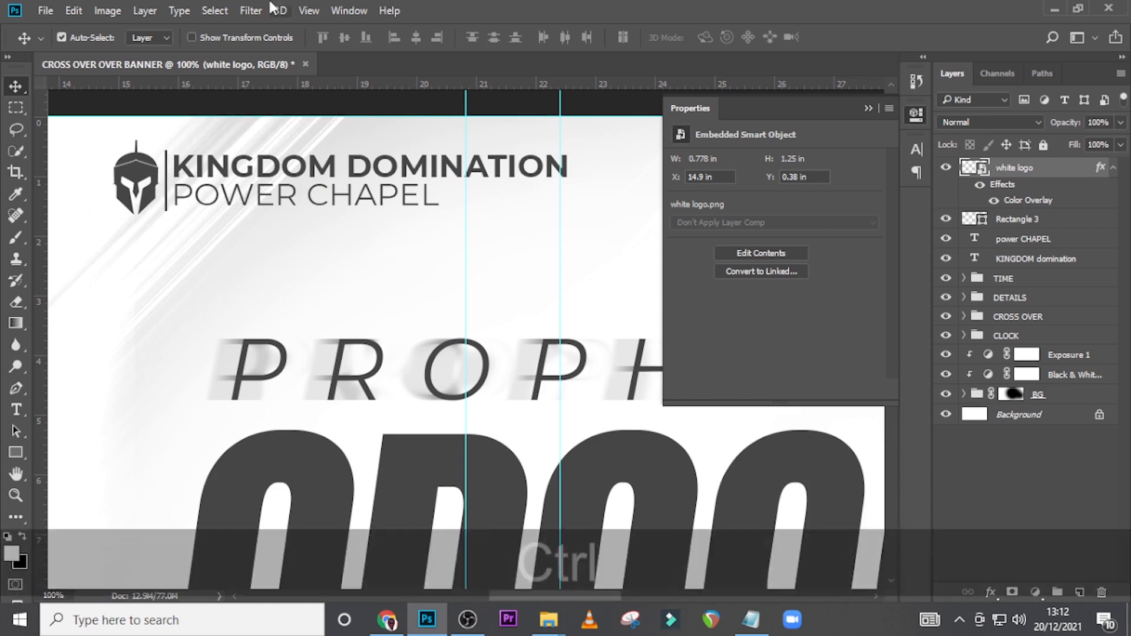
- Group the helmet logo, vertical bar and two small church name lines as LOGO, and hide the guides
{"action": "key", "text": "ctrl+0"}
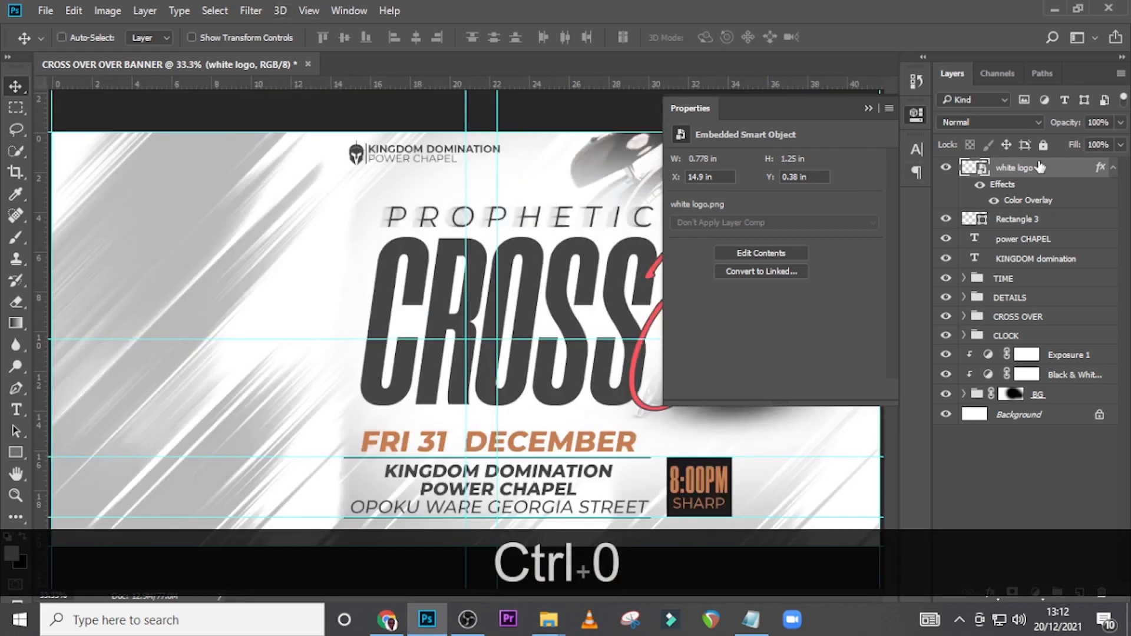
{"action": "left_click", "coordinate": [1114, 168]}
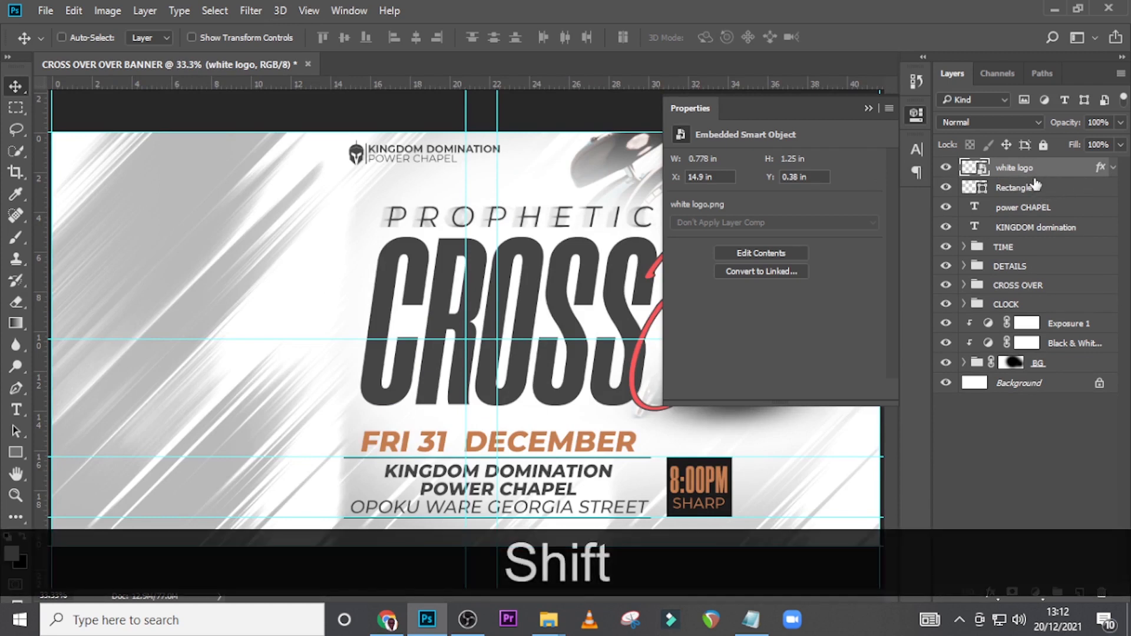
{"action": "left_click", "coordinate": [1035, 187], "text": "shift"}
{"action": "left_click", "coordinate": [1027, 208], "text": "shift"}
{"action": "left_click", "coordinate": [1030, 226], "text": "shift"}
{"action": "key", "text": "ctrl+shift+h"}
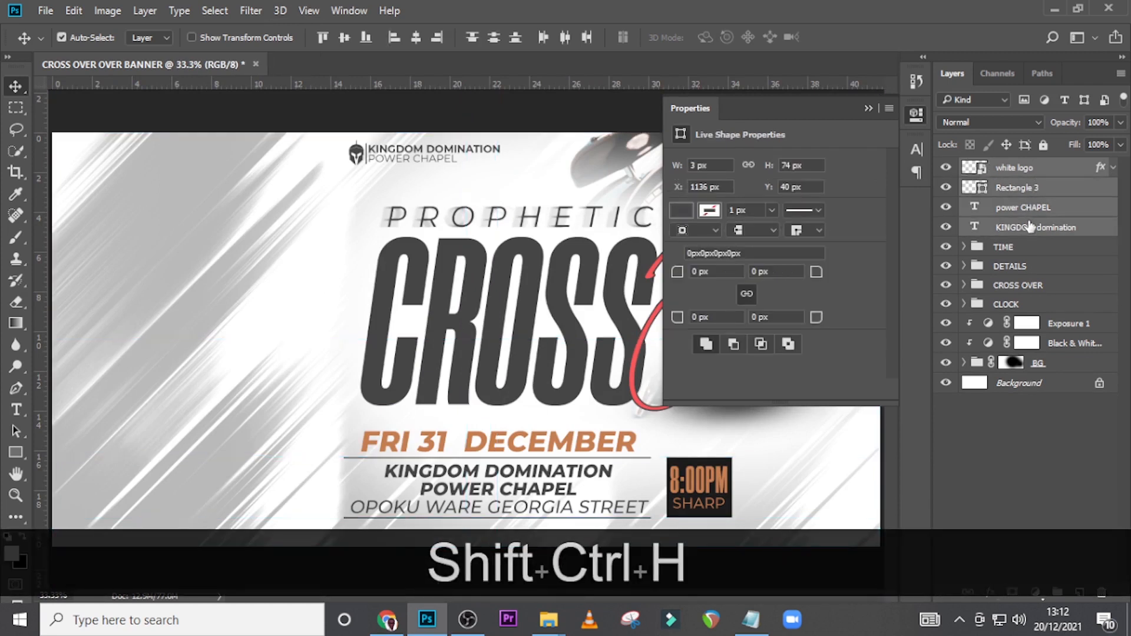
{"action": "key", "text": "ctrl+g"}
{"action": "double_click", "coordinate": [1008, 168]}
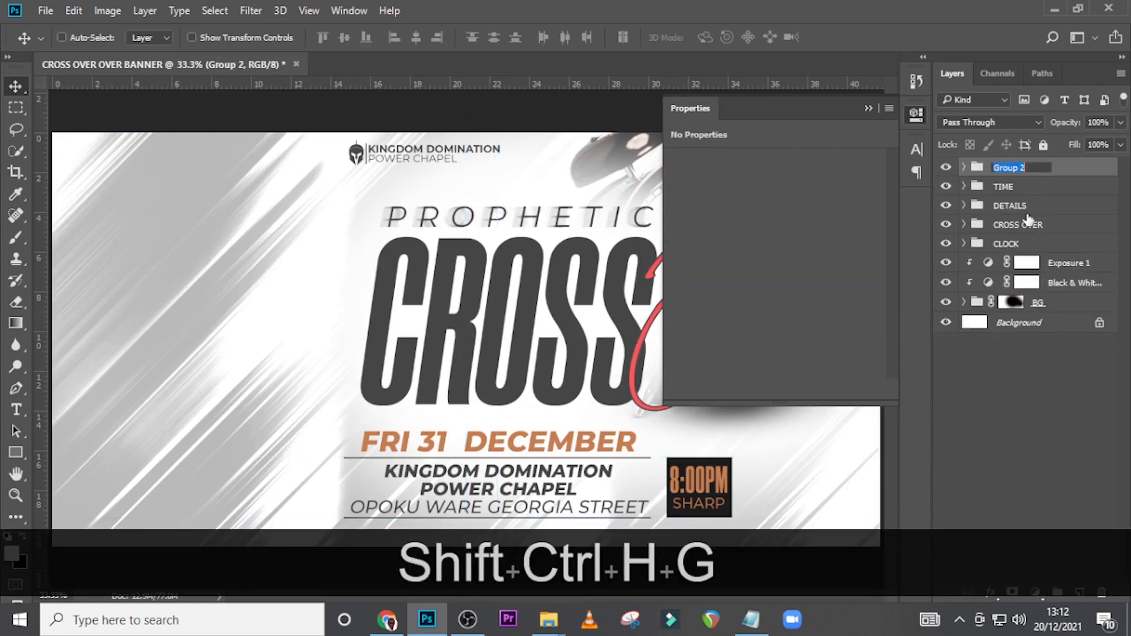
{"action": "key", "text": "Caps_Lock"}
{"action": "key", "text": "Caps_Lock"}
{"action": "type", "text": "LOGO"}
{"action": "key", "text": "Return"}
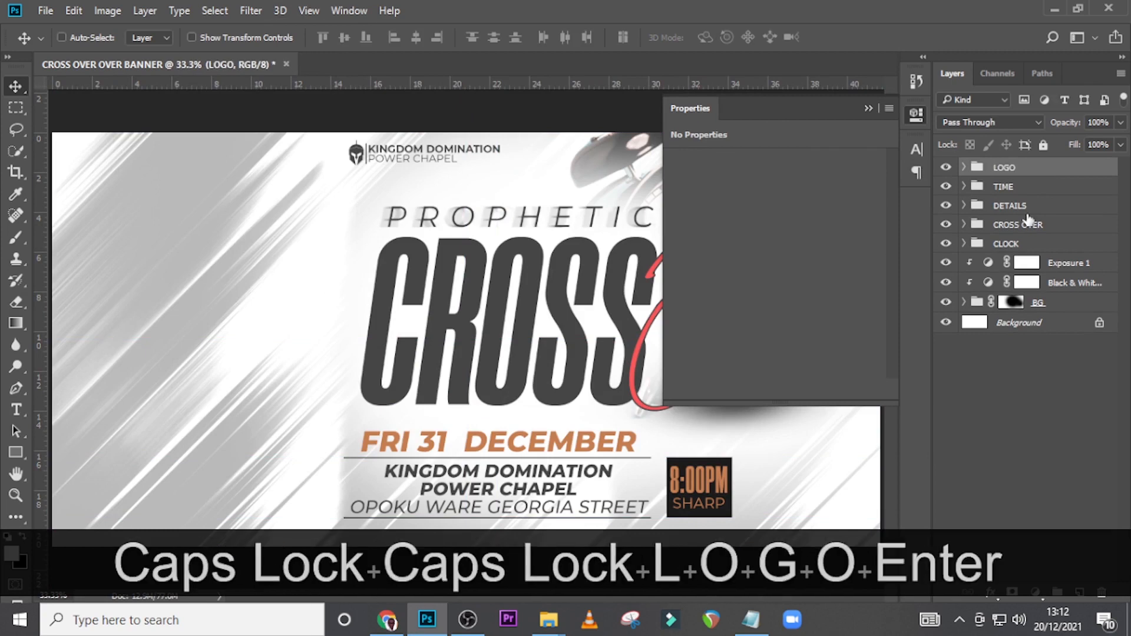
- Move the LOGO group down and slightly left, into the space between the banner's top edge and PROPHETIC
{"action": "key", "text": "ctrl+minus"}
{"action": "key", "text": "ctrl+minus"}
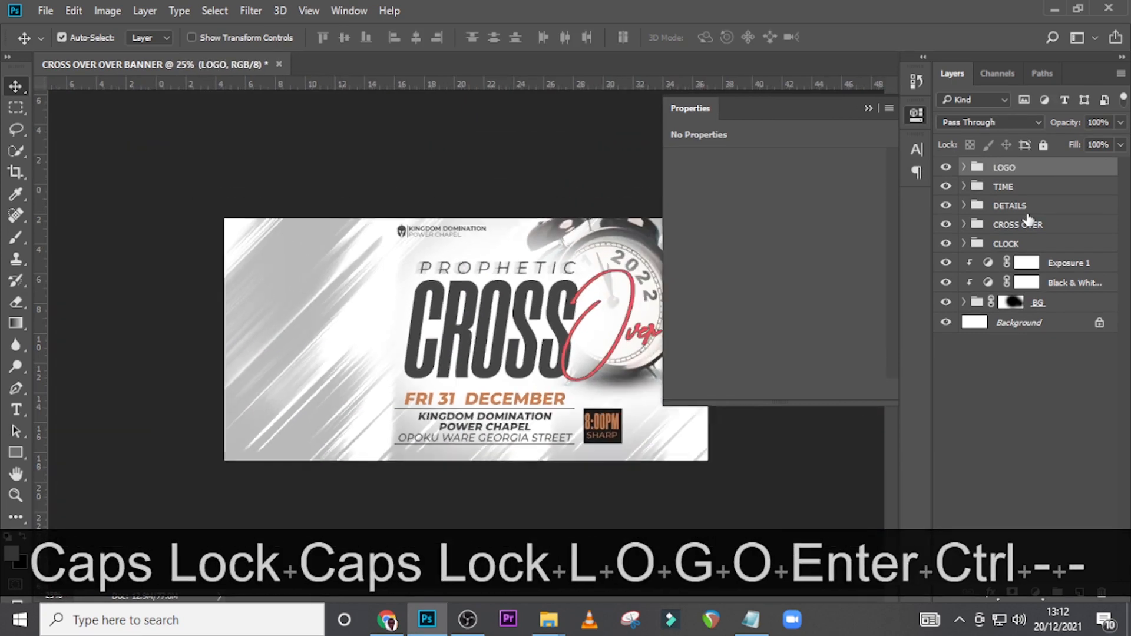
{"action": "left_click", "coordinate": [869, 108]}
{"action": "key", "text": "v"}
{"action": "key", "text": "shift+Down"}
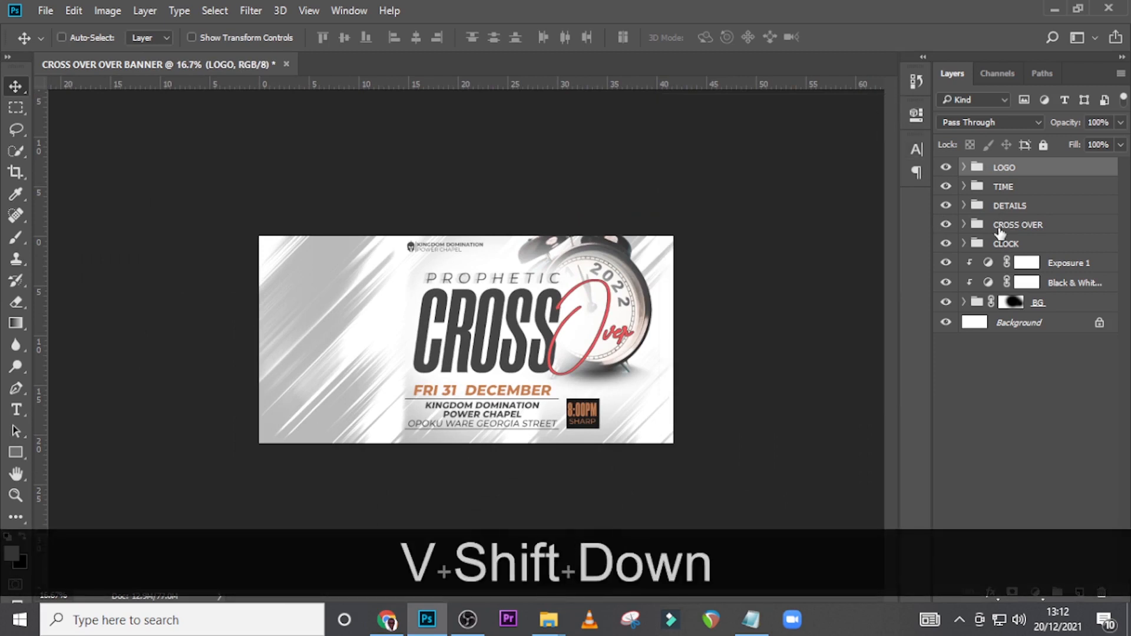
{"action": "key", "text": "shift+Down"}
{"action": "key", "text": "shift+Down"}
{"action": "key", "text": "shift+Left"}
{"action": "key", "text": "shift+Left"}
{"action": "key", "text": "shift+Left"}
{"action": "key", "text": "shift+Left"}
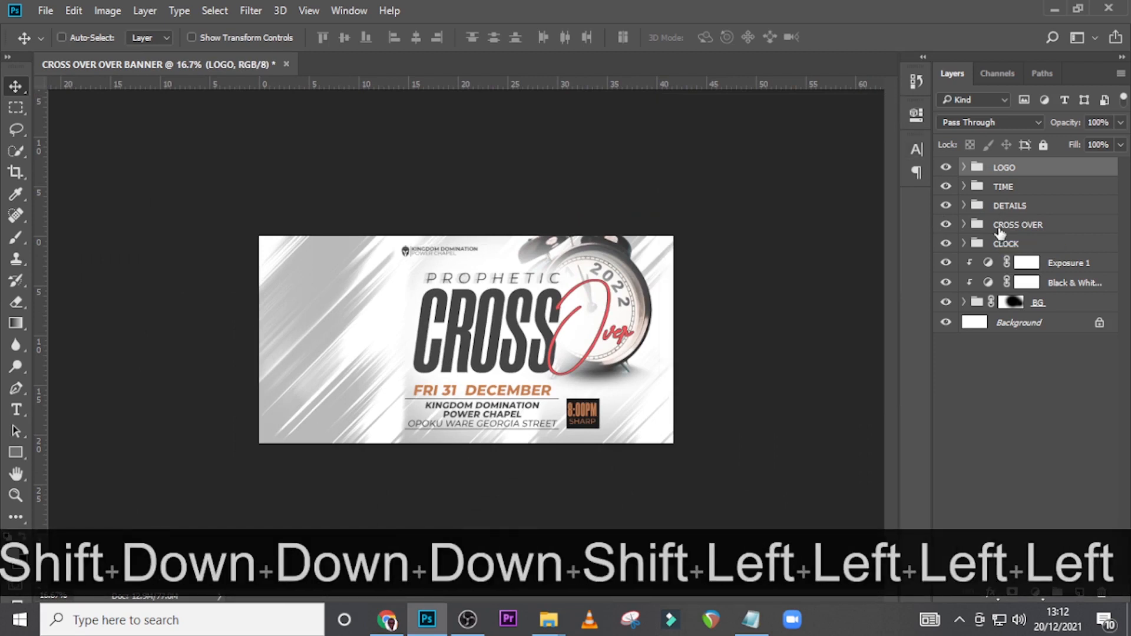
{"action": "key", "text": "shift+Down"}
{"action": "key", "text": "shift+Down"}
{"action": "key", "text": "shift+Down"}
{"action": "key", "text": "shift+Down"}
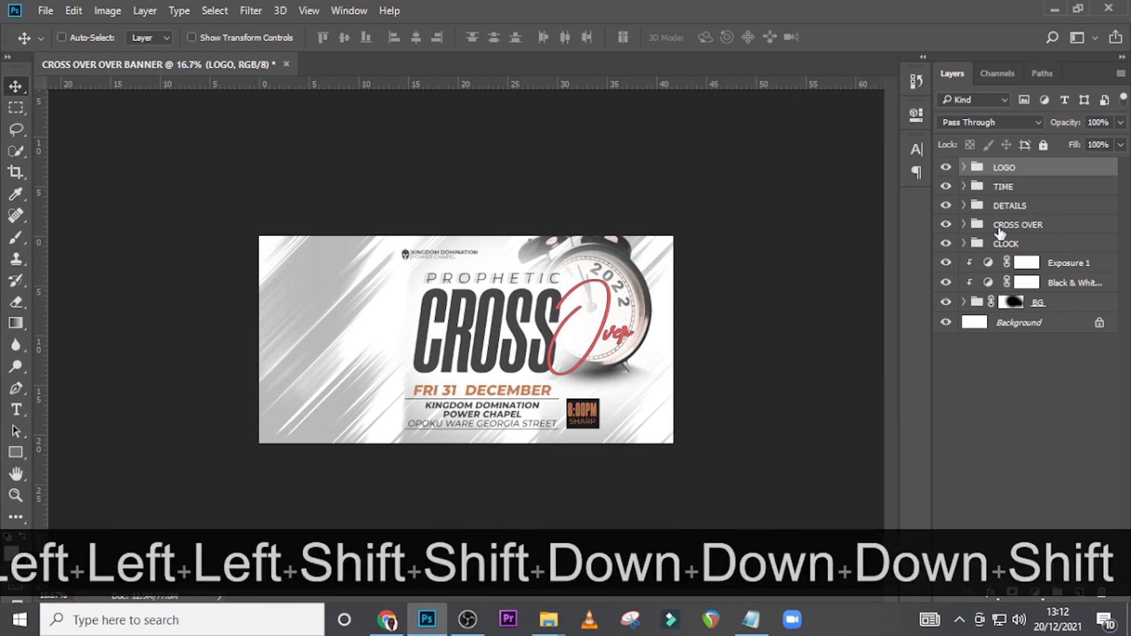
{"action": "key", "text": "shift+Down"}
{"action": "key", "text": "shift+Down"}
{"action": "key", "text": "shift+Down"}
{"action": "key", "text": "shift+Up"}
{"action": "key", "text": "shift+Up"}
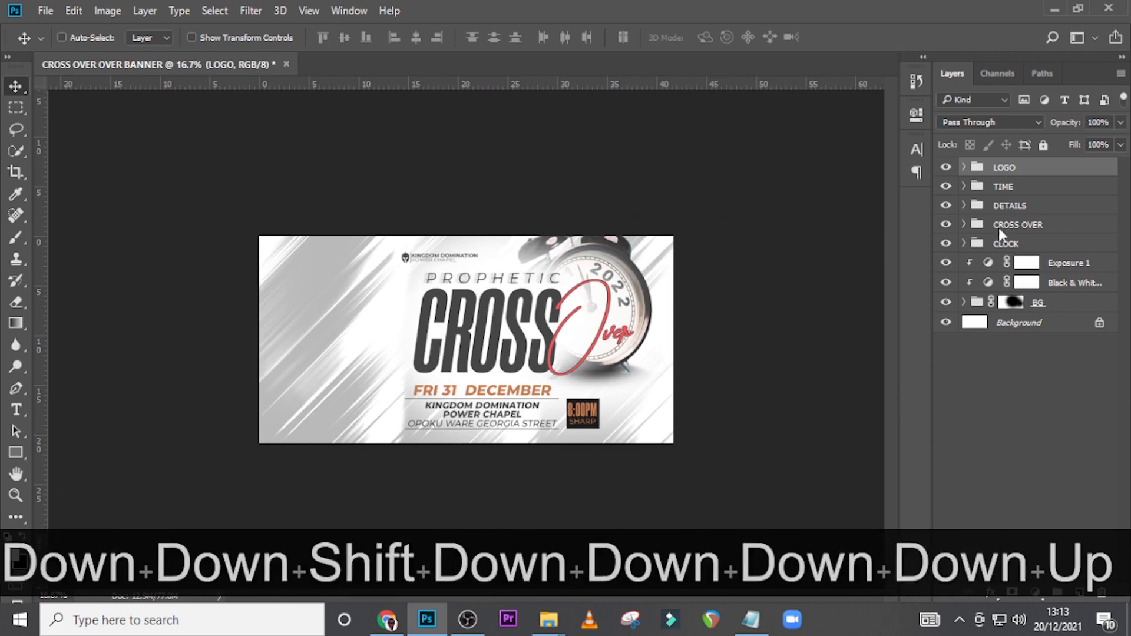
{"action": "key", "text": "shift+Up"}
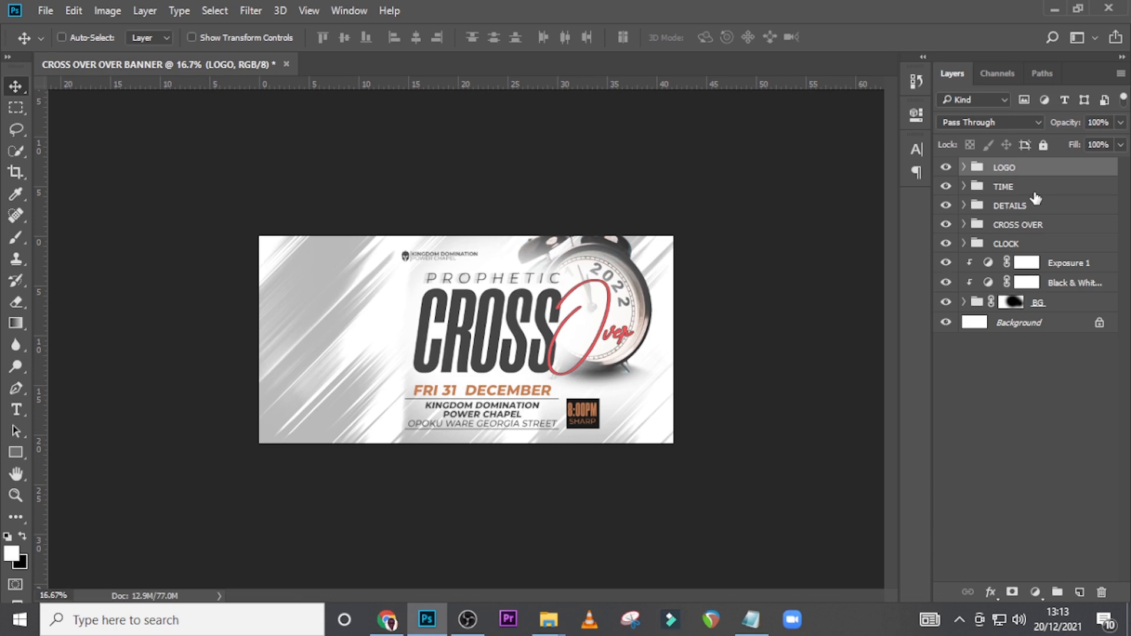
- Add a Solid Color fill layer in blue #1A71D5 above the LOGO group
{"action": "left_click", "coordinate": [1035, 588]}
{"action": "left_click", "coordinate": [632, 228]}
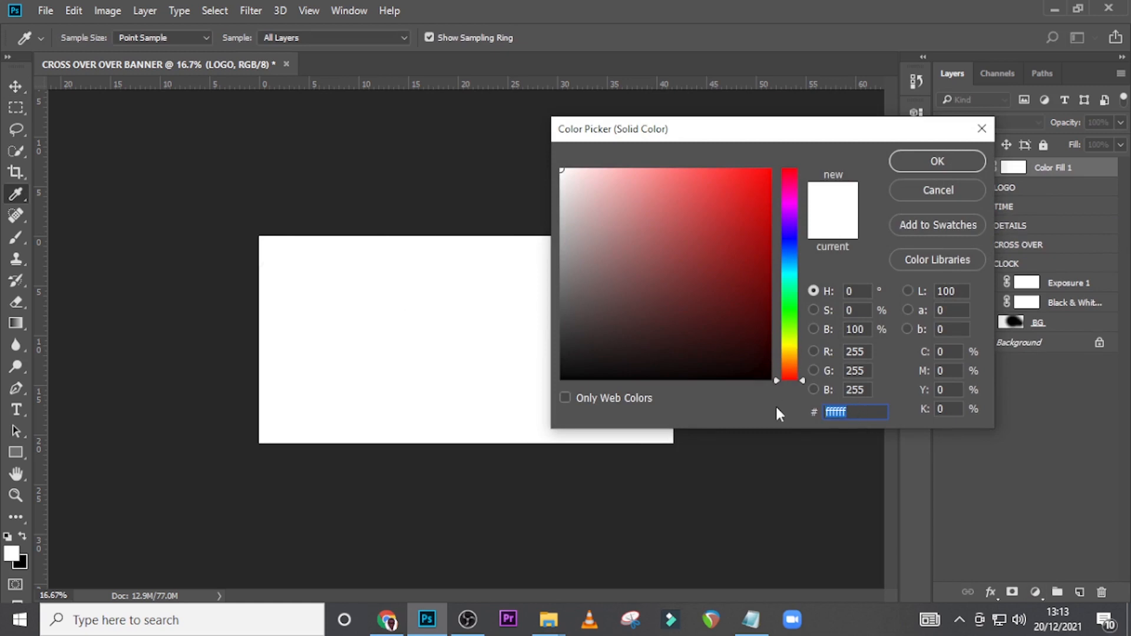
{"action": "type", "text": "1"}
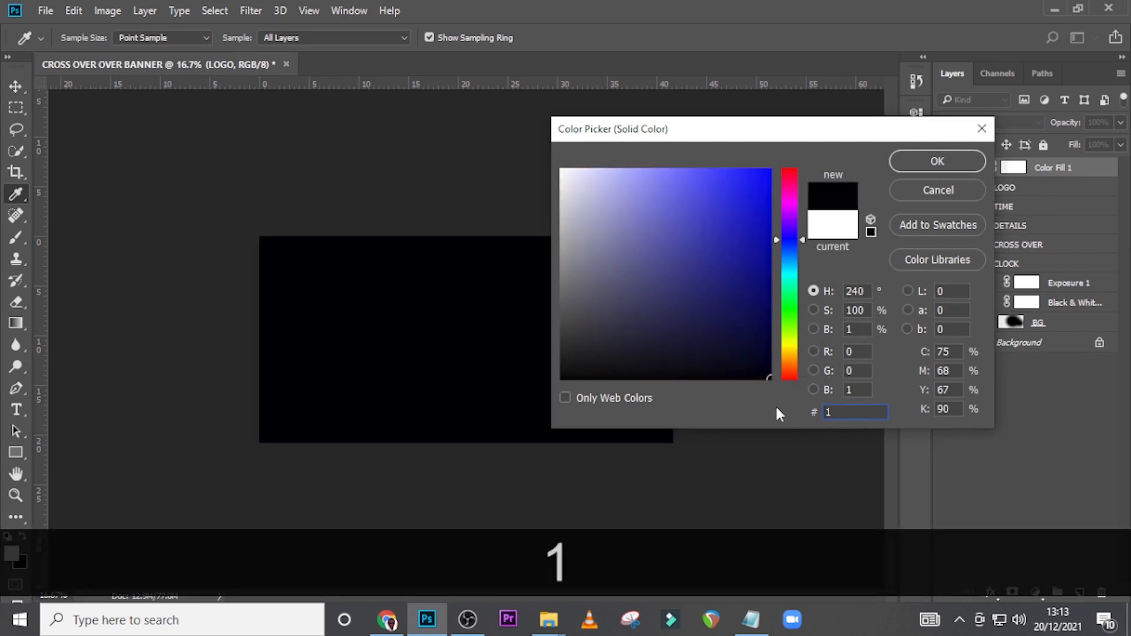
{"action": "type", "text": "A71"}
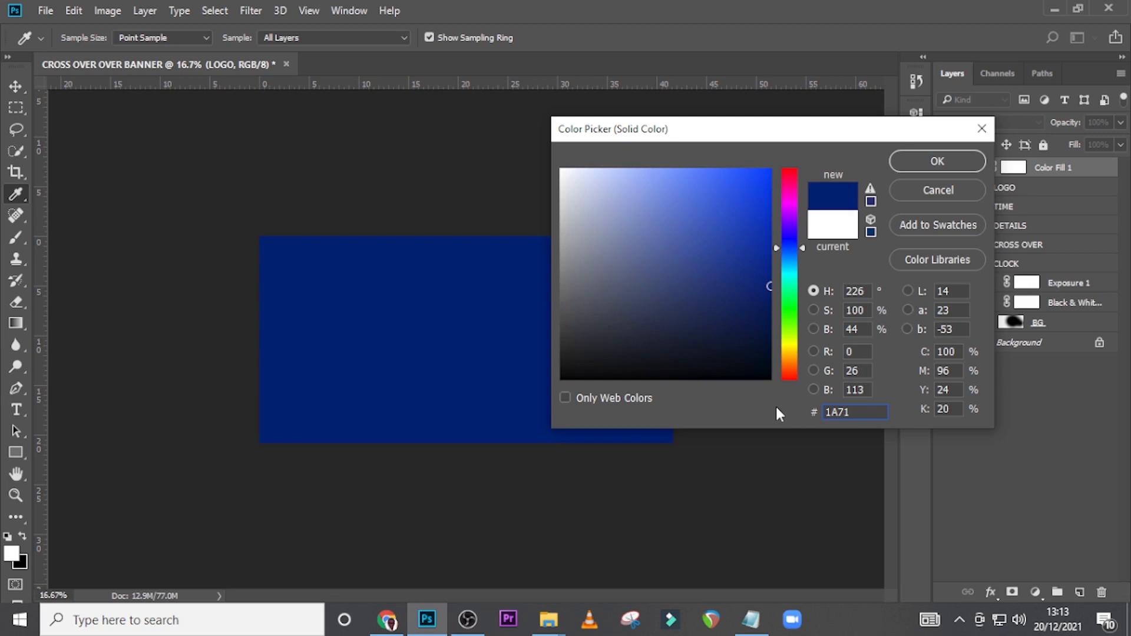
{"action": "type", "text": "D5"}
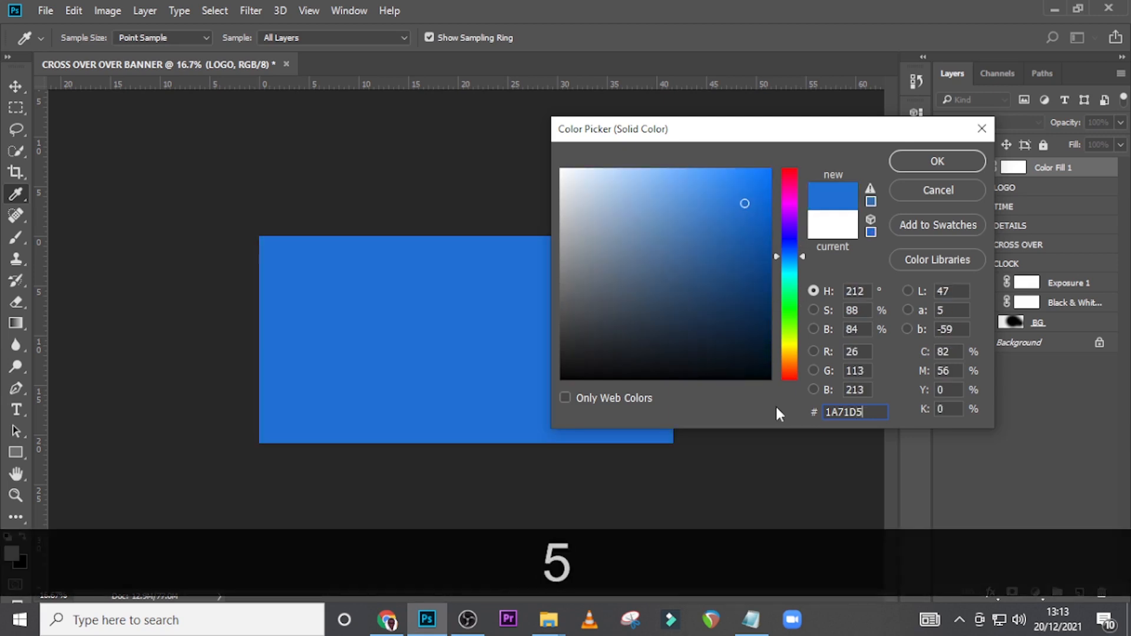
{"action": "left_click", "coordinate": [937, 161]}
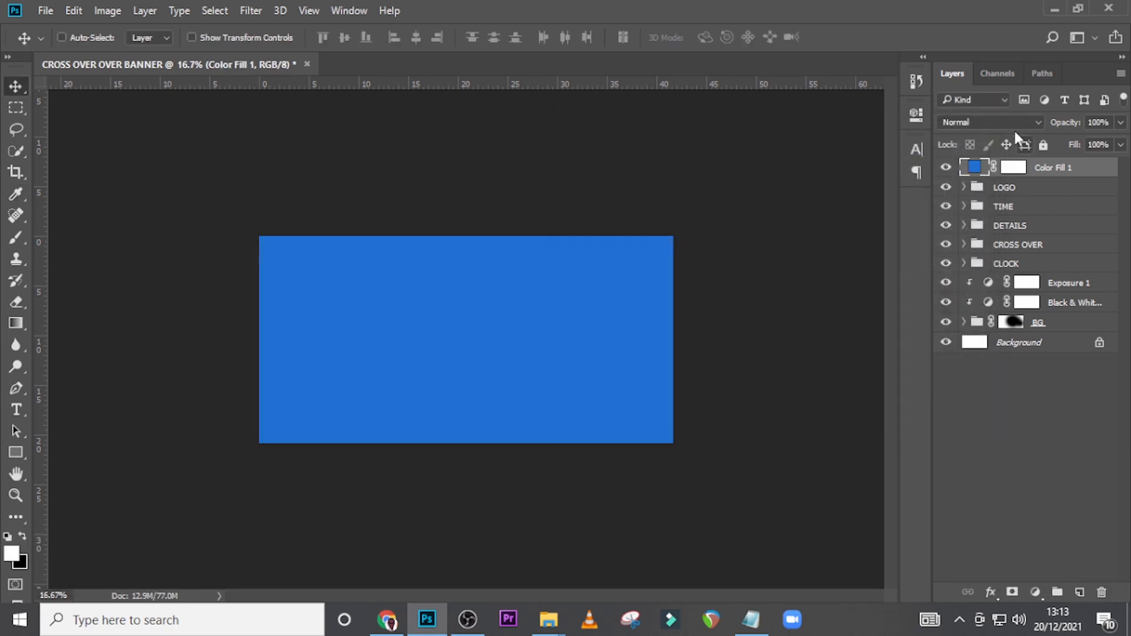
- Set the blue fill layer's blend mode to Soft Light and its opacity to 24%
{"action": "left_click", "coordinate": [987, 125]}
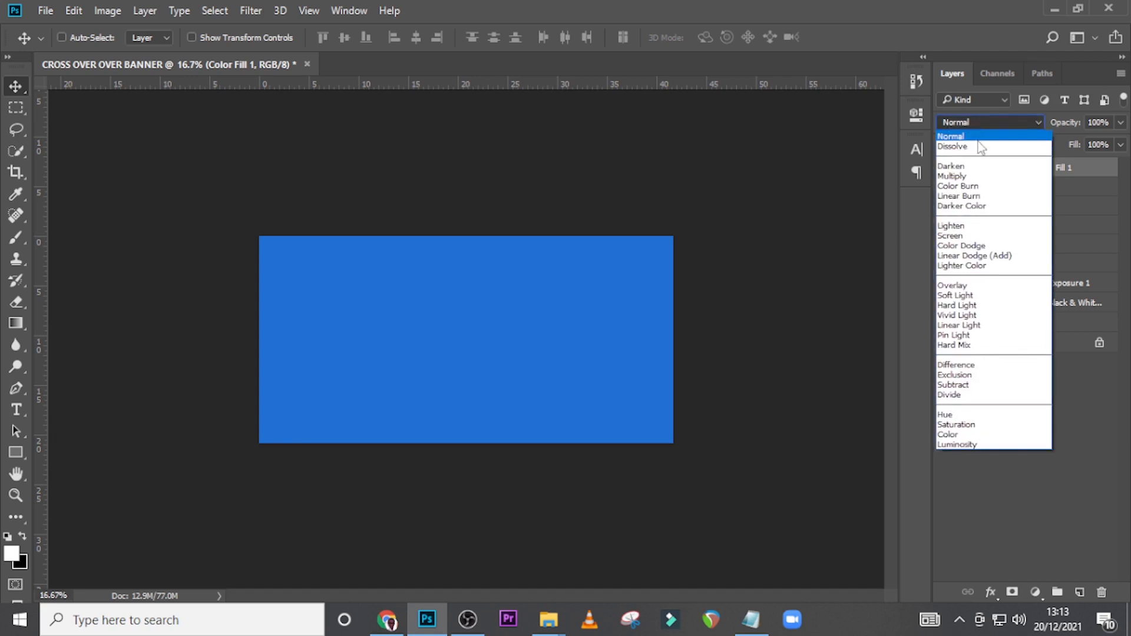
{"action": "left_click", "coordinate": [954, 296]}
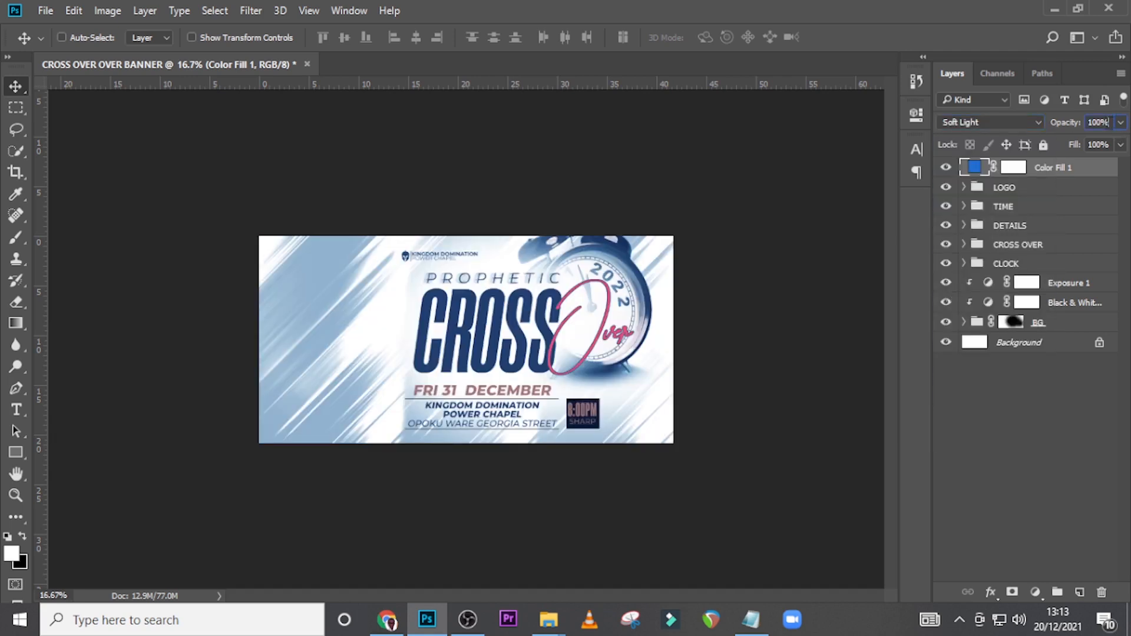
{"action": "left_click", "coordinate": [1106, 123]}
{"action": "type", "text": "24"}
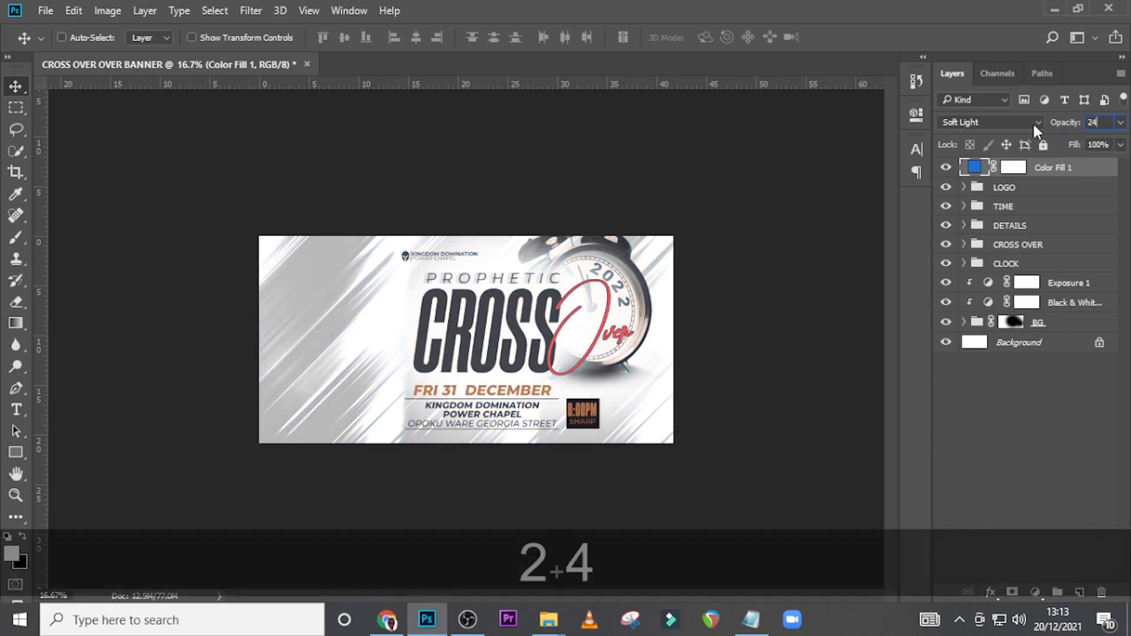
{"action": "key", "text": "Return"}
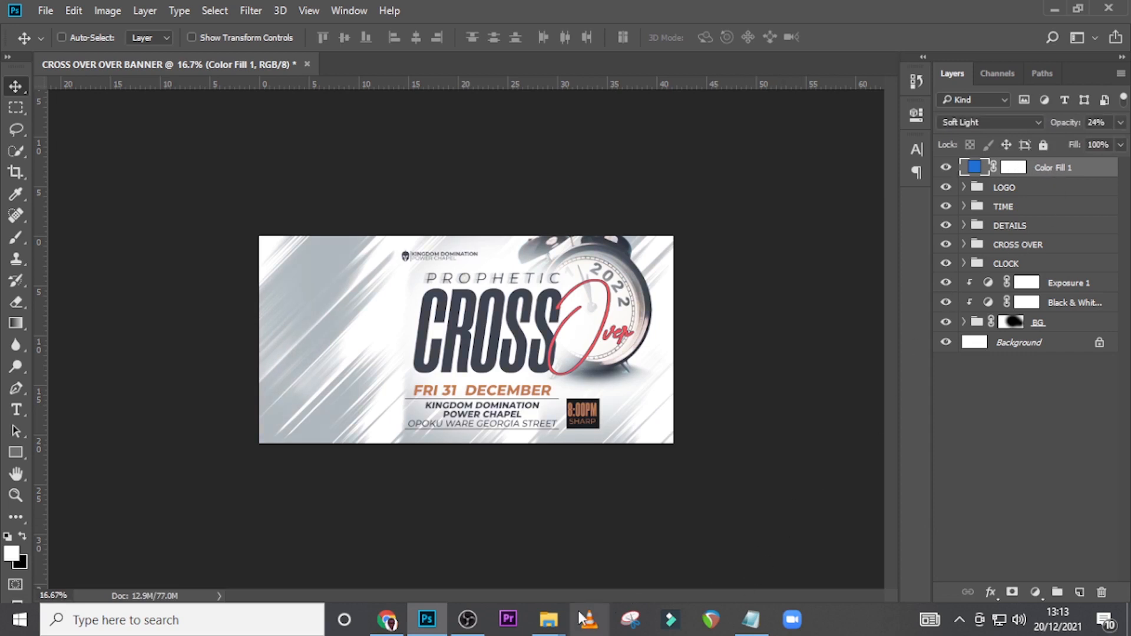
- Place the suited man cut-out from the DONE folder left of the text, scaled to about 216%, with its frame's top at the banner's top edge
{"action": "mouse_move", "coordinate": [548, 620]}
{"action": "left_click", "coordinate": [637, 554]}
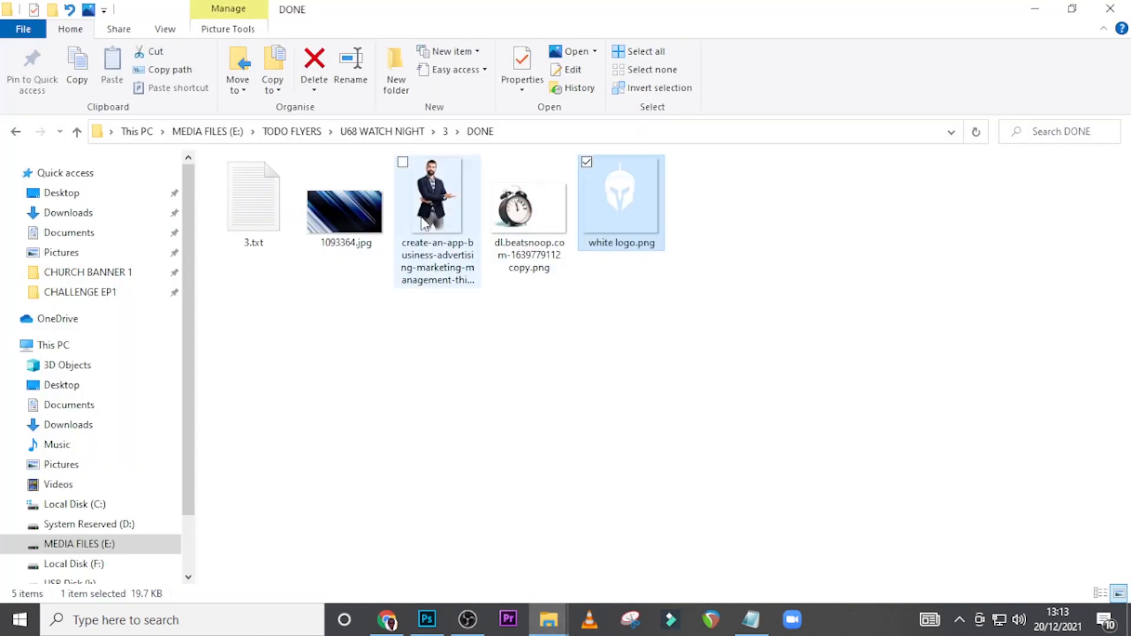
{"action": "left_click_drag", "start_coordinate": [436, 200], "coordinate": [354, 388]}
{"action": "left_click_drag", "start_coordinate": [367, 445], "coordinate": [355, 366]}
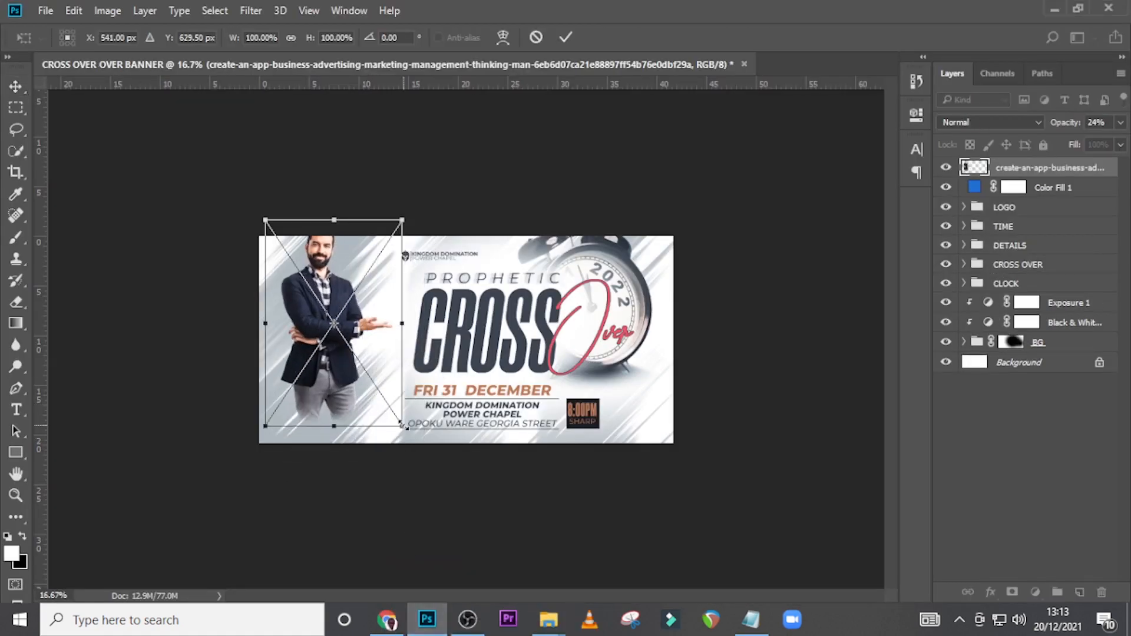
{"action": "left_click_drag", "start_coordinate": [403, 425], "coordinate": [524, 617]}
{"action": "left_click_drag", "start_coordinate": [507, 377], "coordinate": [467, 395]}
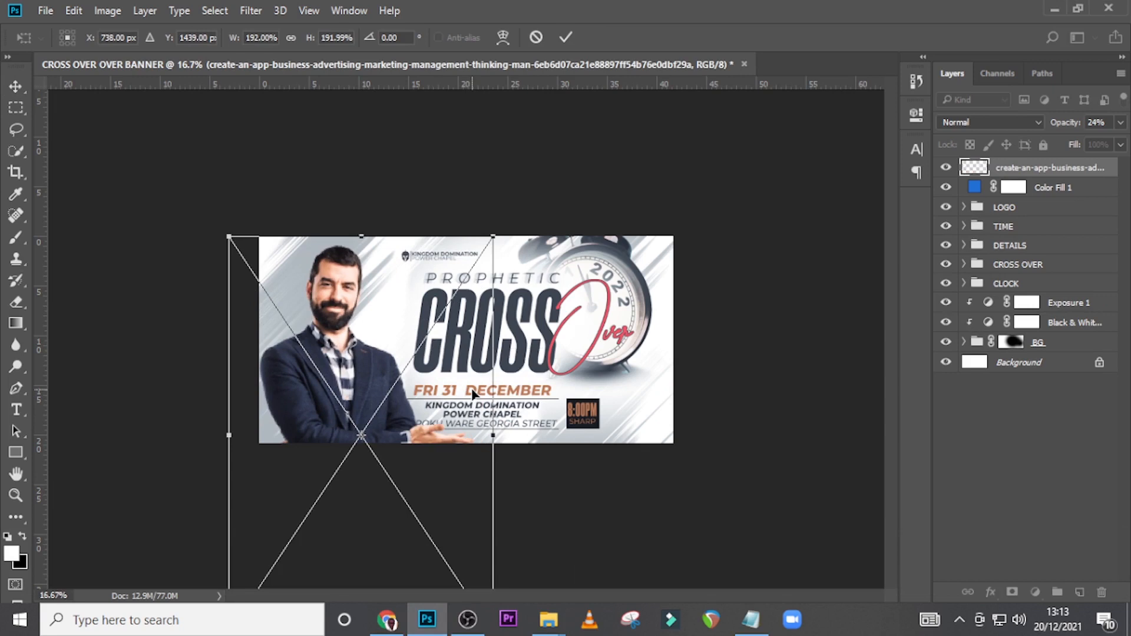
{"action": "left_click_drag", "start_coordinate": [497, 237], "coordinate": [511, 215]}
{"action": "left_click_drag", "start_coordinate": [450, 293], "coordinate": [445, 316]}
{"action": "left_click_drag", "start_coordinate": [501, 234], "coordinate": [512, 206]}
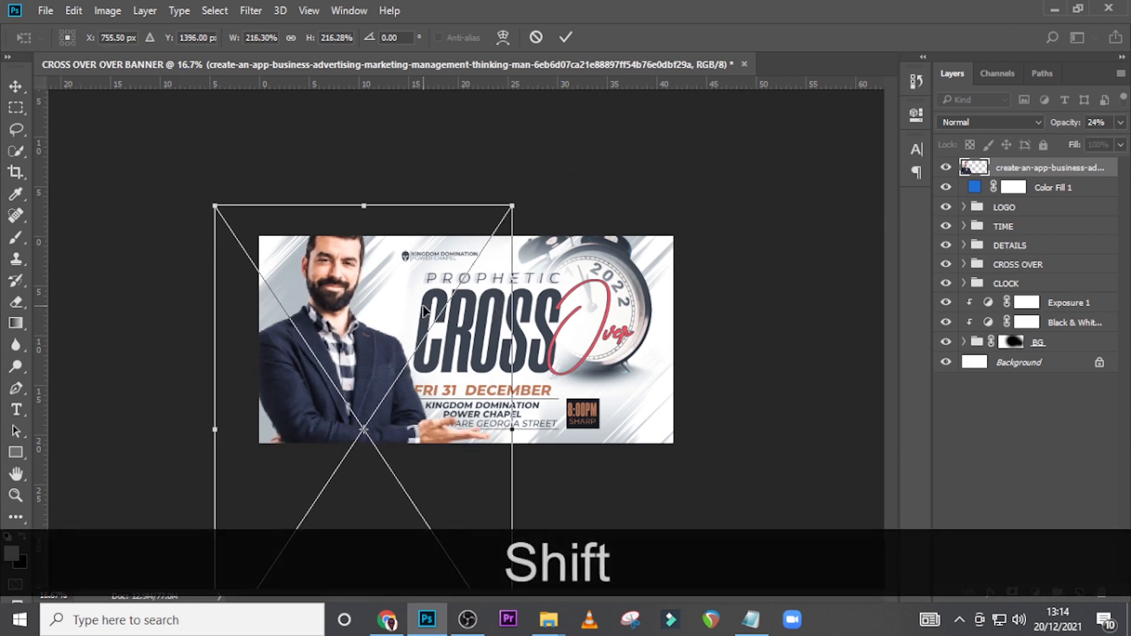
{"action": "left_click_drag", "start_coordinate": [424, 311], "coordinate": [420, 340]}
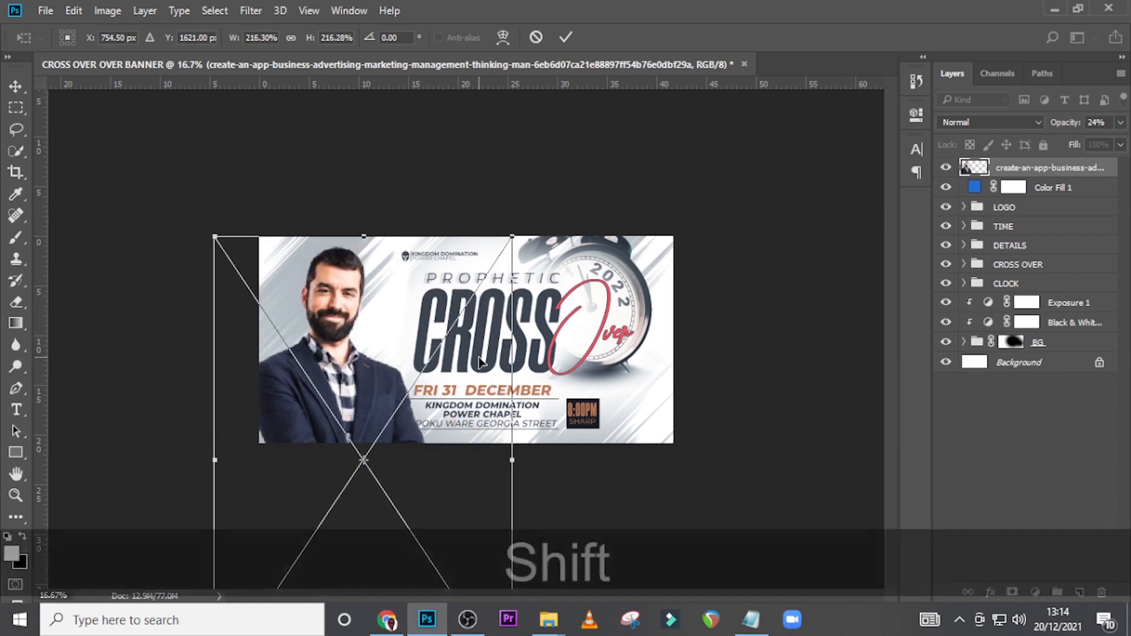
- Fine-tune the man's horizontal position to about X 742.5 px and commit the placement
{"action": "key", "text": "shift+Right"}
{"action": "key", "text": "shift+Left"}
{"action": "key", "text": "shift+Left"}
{"action": "key", "text": "shift+Left"}
{"action": "key", "text": "shift+Left"}
{"action": "key", "text": "shift+Left"}
{"action": "key", "text": "shift+Left"}
{"action": "key", "text": "shift+Left"}
{"action": "key", "text": "shift+Left"}
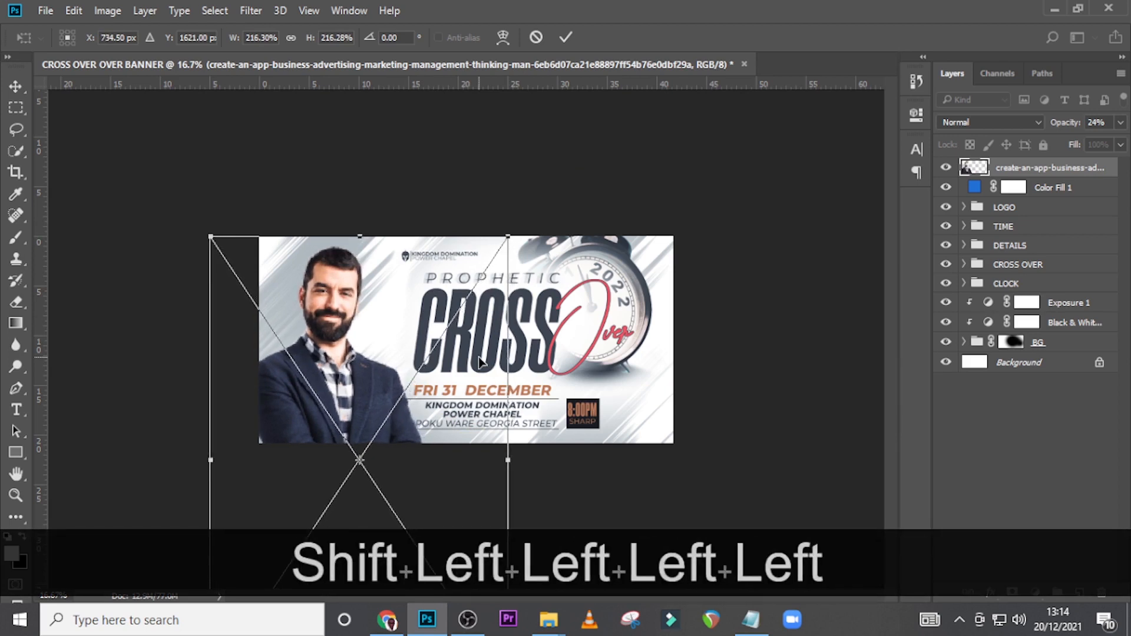
{"action": "key", "text": "shift+Left"}
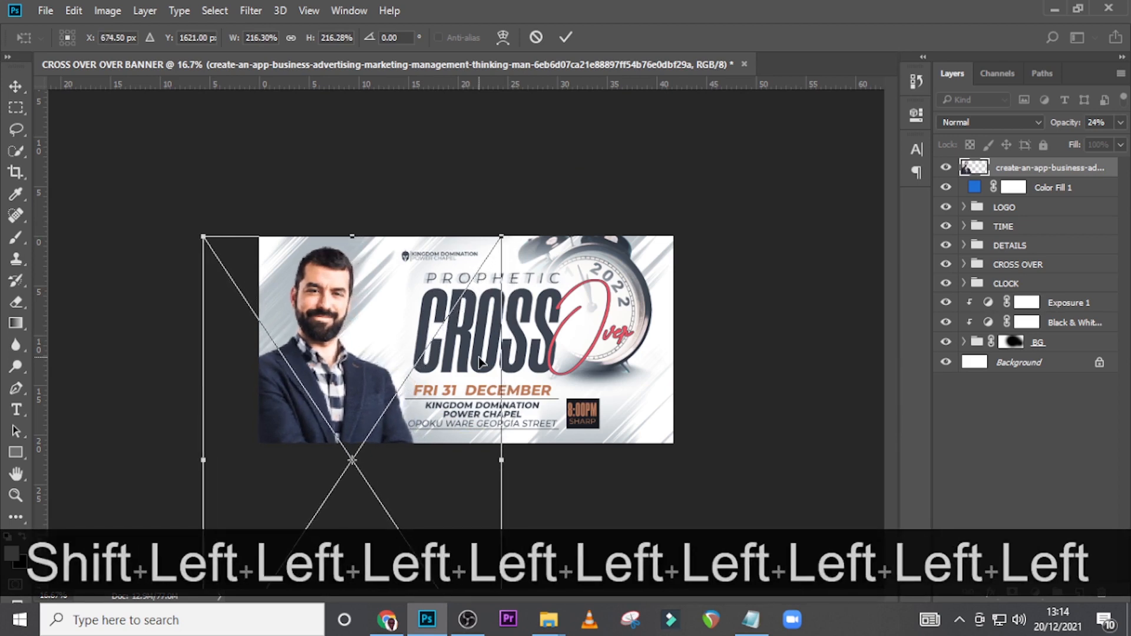
{"action": "key", "text": "shift"}
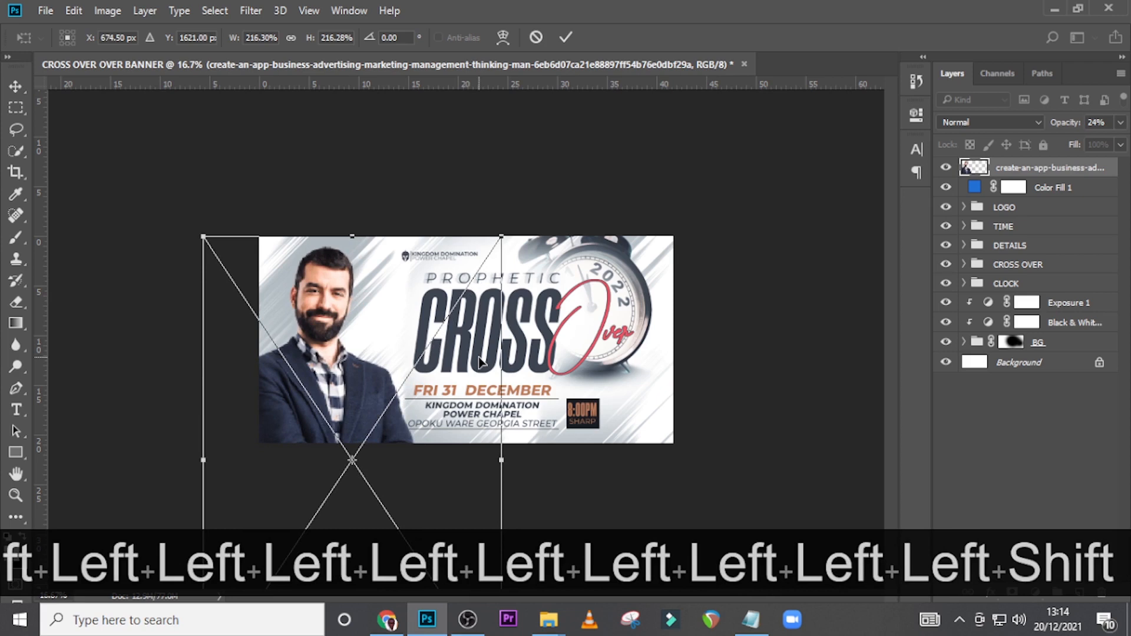
{"action": "key", "text": "shift+Right"}
{"action": "key", "text": "shift+Right"}
{"action": "key", "text": "shift+Right"}
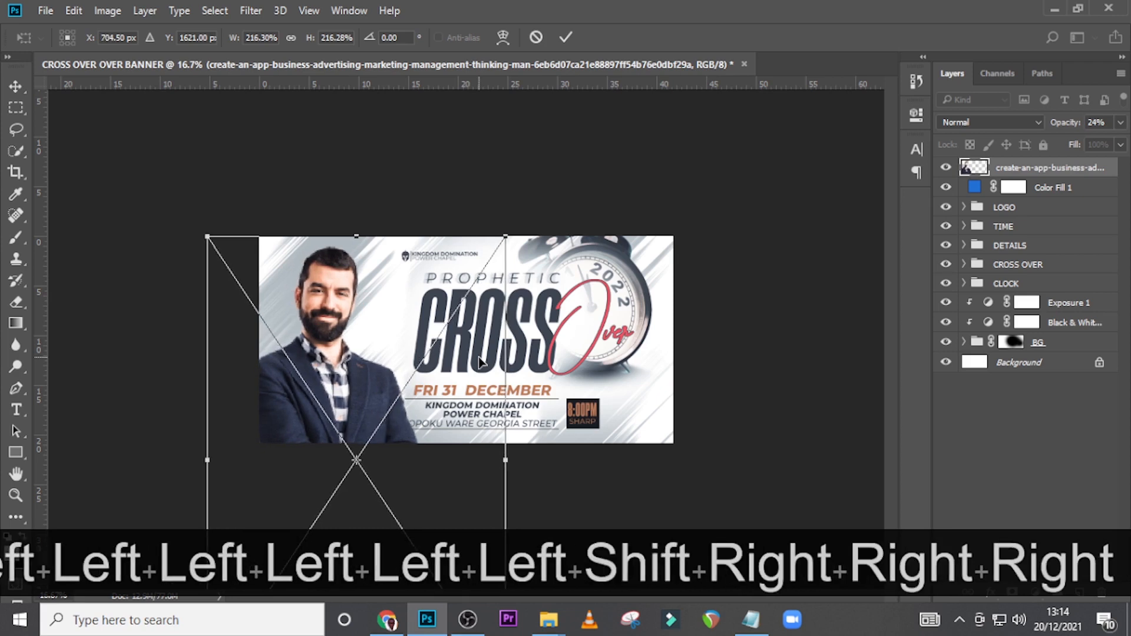
{"action": "key", "text": "shift+Right"}
{"action": "key", "text": "shift+Right"}
{"action": "key", "text": "shift+Right"}
{"action": "key", "text": "shift+Right"}
{"action": "key", "text": "shift+Right"}
{"action": "key", "text": "shift+Right"}
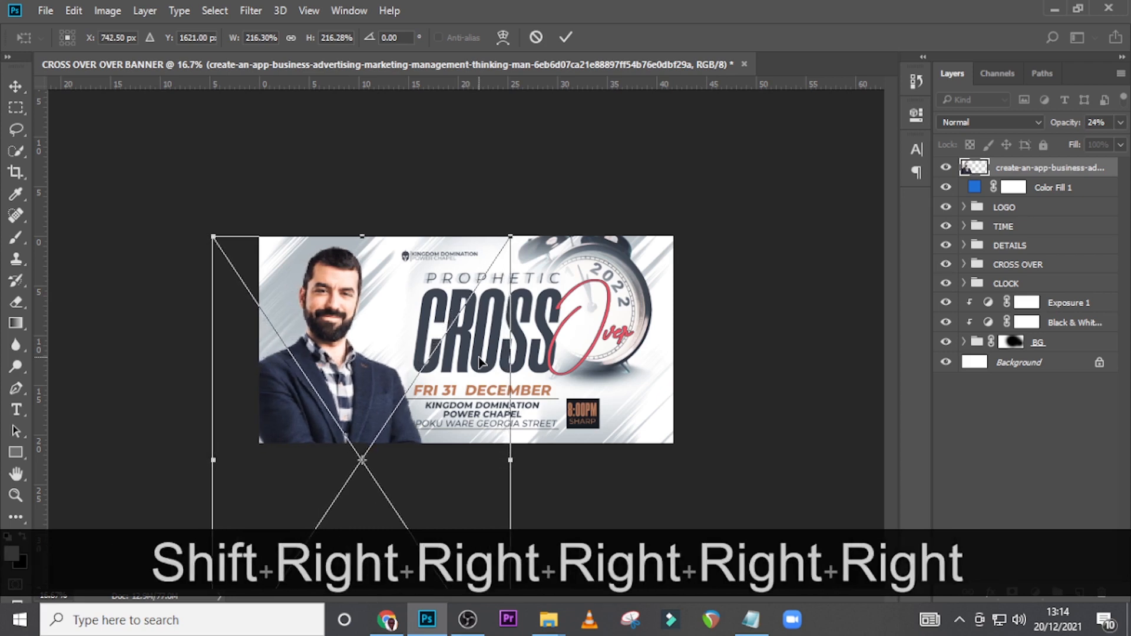
{"action": "key", "text": "Return"}
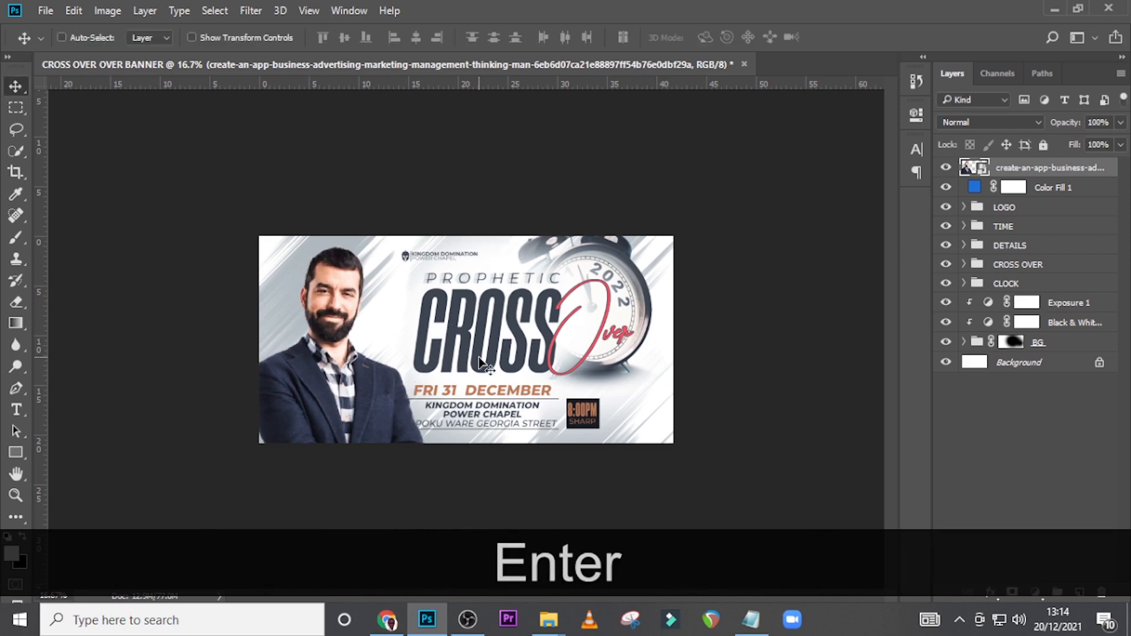
- Shift the TIME and DETAILS groups together to the right so the street address clears the man's sleeve
{"action": "key", "text": "ctrl+minus"}
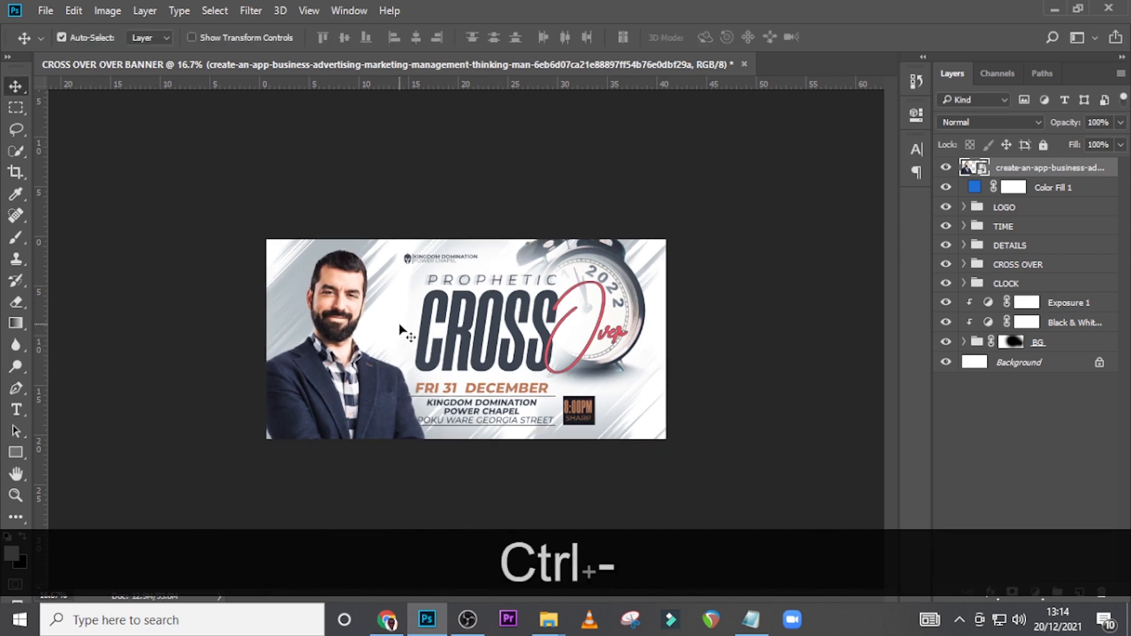
{"action": "key", "text": "ctrl+equal"}
{"action": "key", "text": "ctrl+equal"}
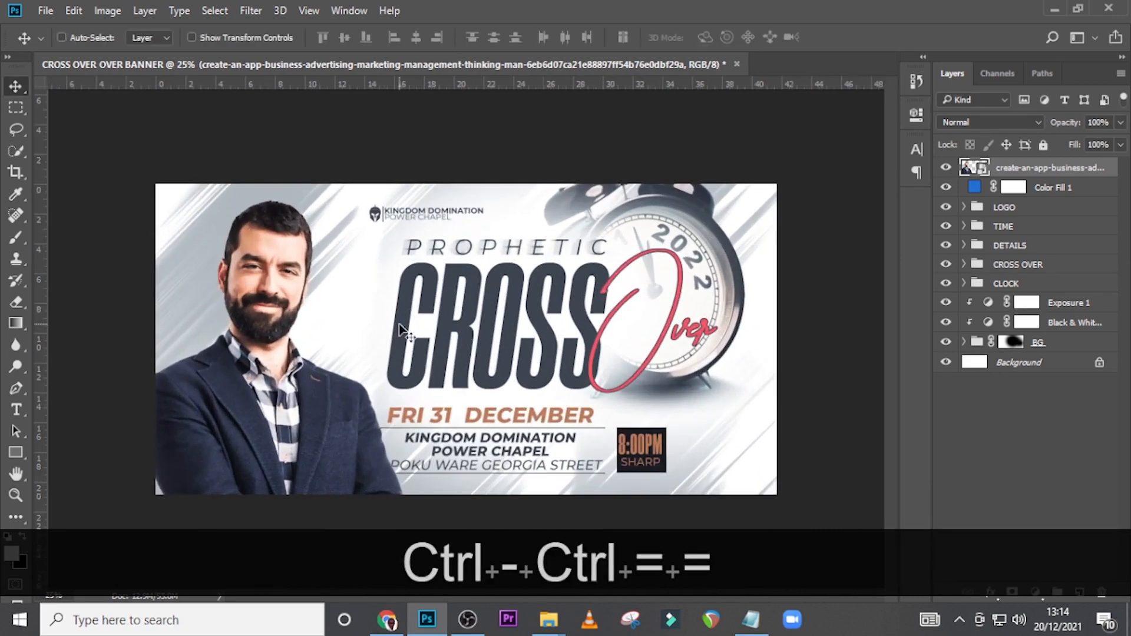
{"action": "left_click", "coordinate": [1020, 251]}
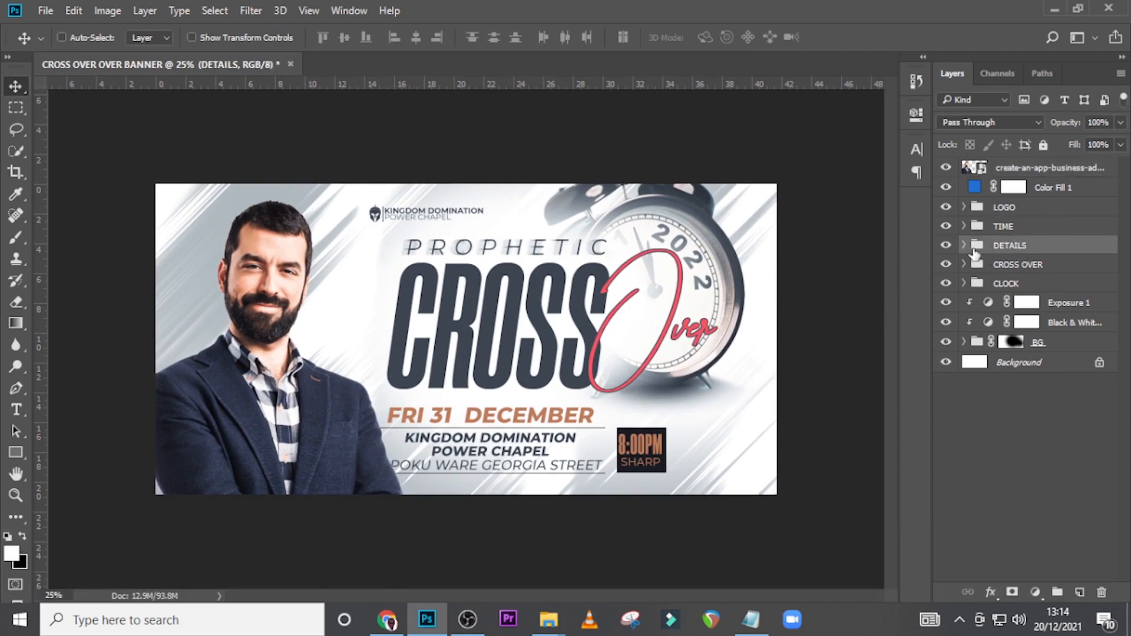
{"action": "left_click", "coordinate": [1001, 227], "text": "ctrl"}
{"action": "key", "text": "v"}
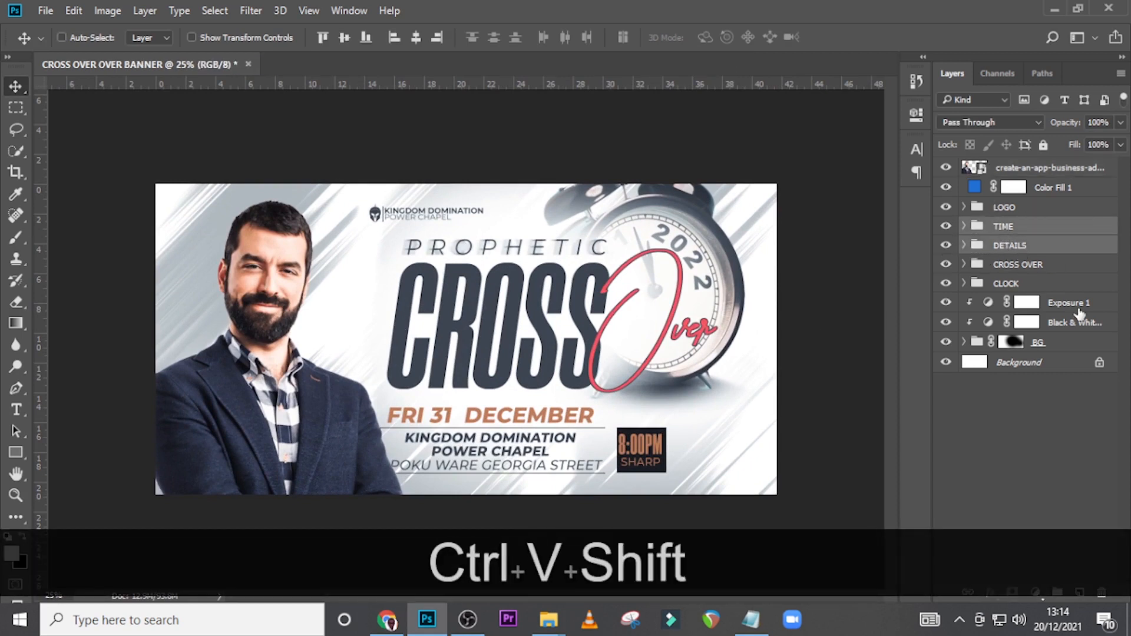
{"action": "key", "text": "shift+Right"}
{"action": "key", "text": "shift+Right"}
{"action": "key", "text": "shift+Right"}
{"action": "key", "text": "shift+Right"}
{"action": "key", "text": "shift+Right"}
{"action": "key", "text": "shift+Right"}
{"action": "key", "text": "shift+Right"}
{"action": "key", "text": "shift+Right"}
{"action": "key", "text": "shift+Right"}
{"action": "key", "text": "shift+Right"}
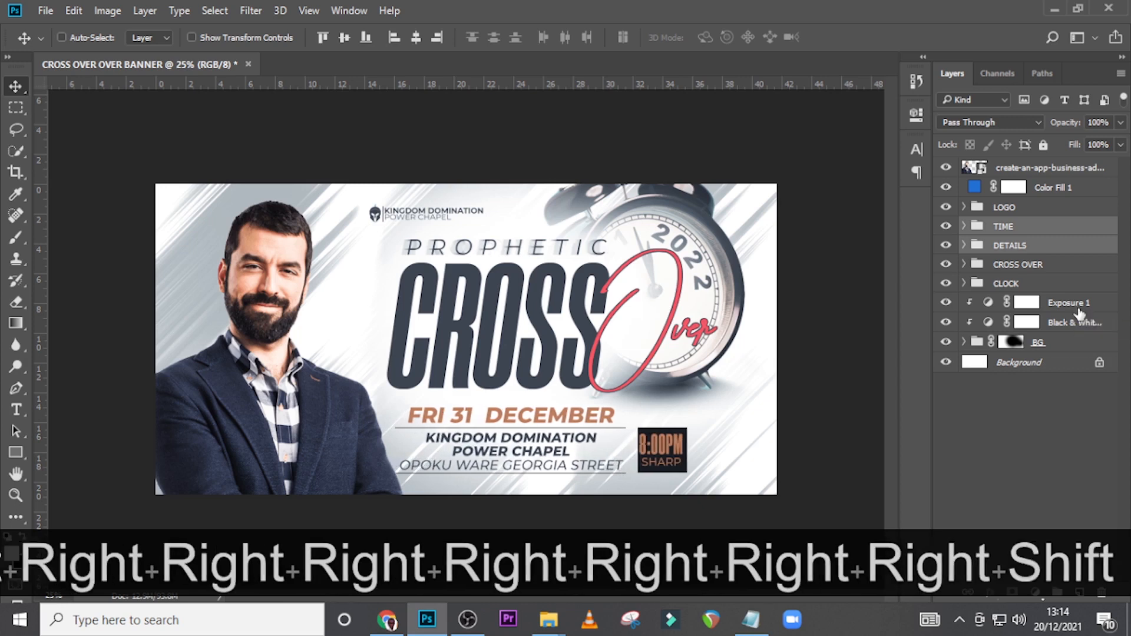
{"action": "key", "text": "shift+Left"}
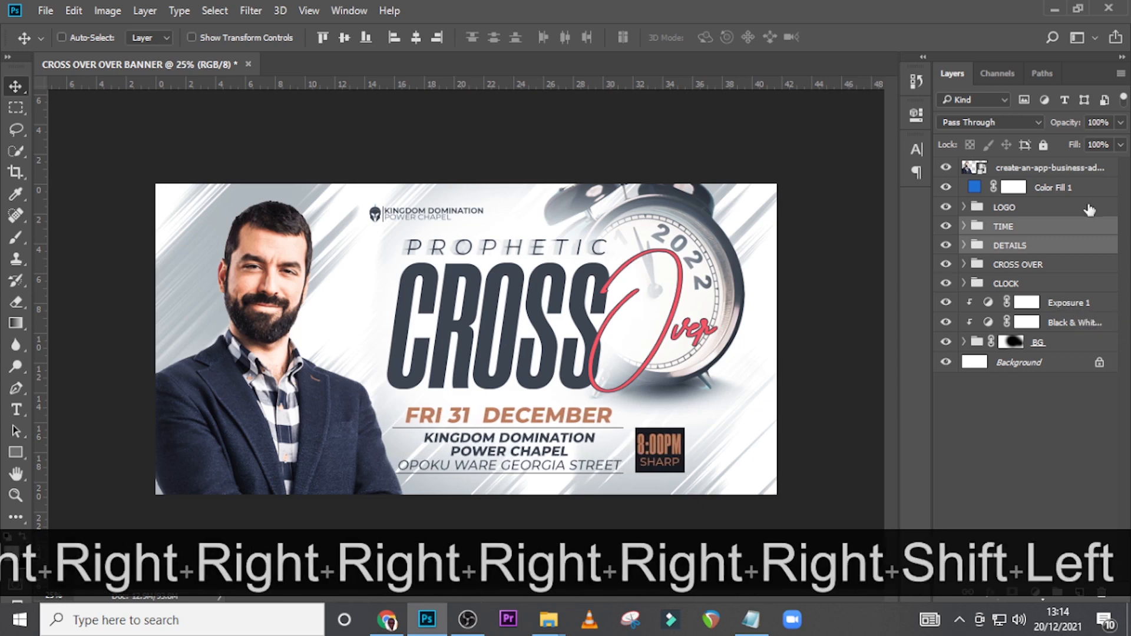
- Group the man's image layer and name the group MODEL
{"action": "left_click", "coordinate": [1047, 172]}
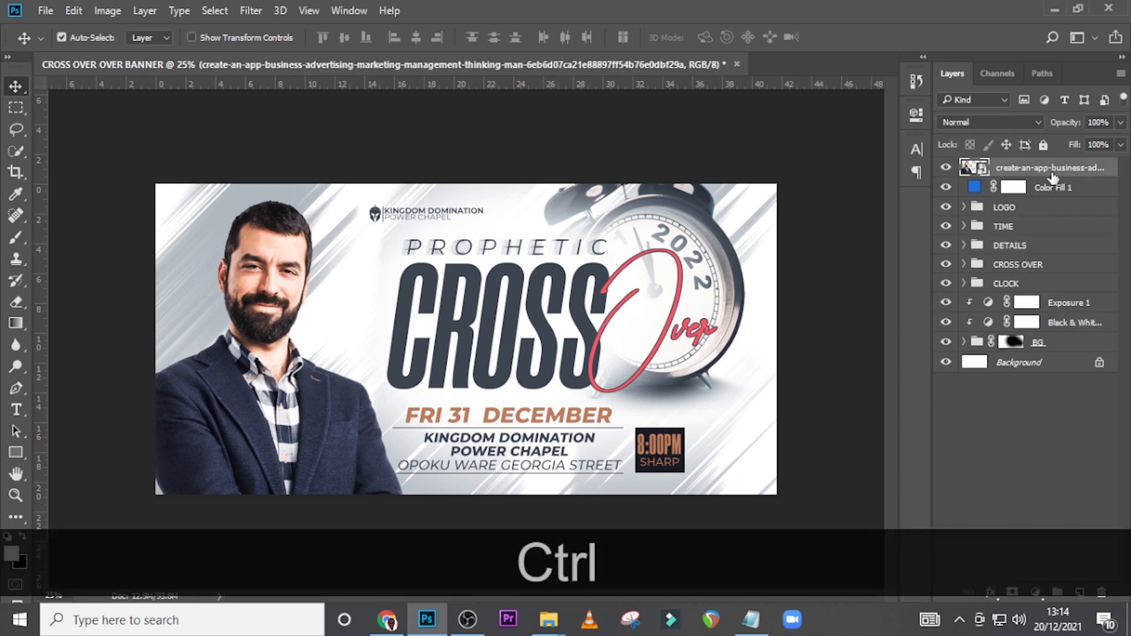
{"action": "key", "text": "ctrl+g"}
{"action": "double_click", "coordinate": [1009, 167]}
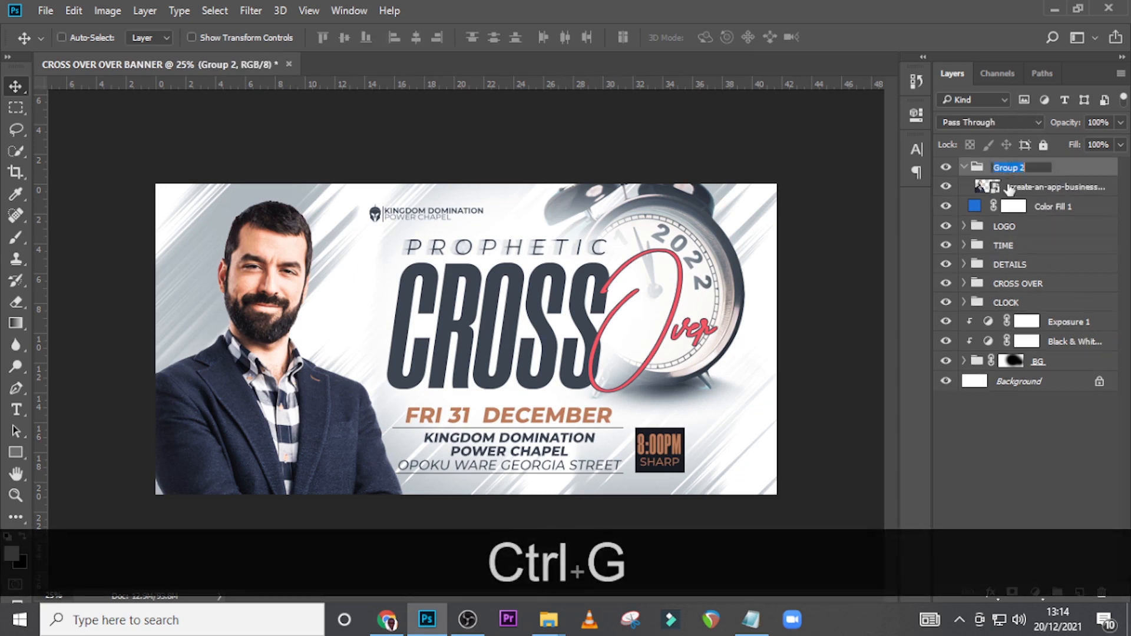
{"action": "type", "text": "MODEL"}
{"action": "key", "text": "Return"}
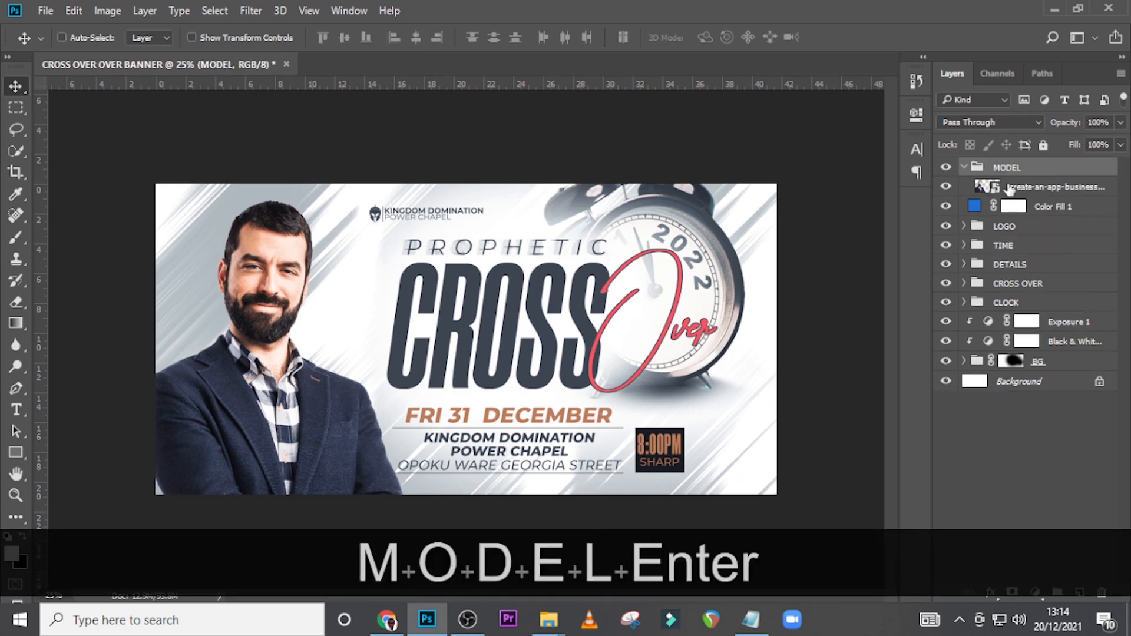
- Add a layer mask to the MODEL group and fade the bottom of the man's jacket with a soft black brush of size 900
{"action": "left_click", "coordinate": [1012, 592]}
{"action": "key", "text": "b"}
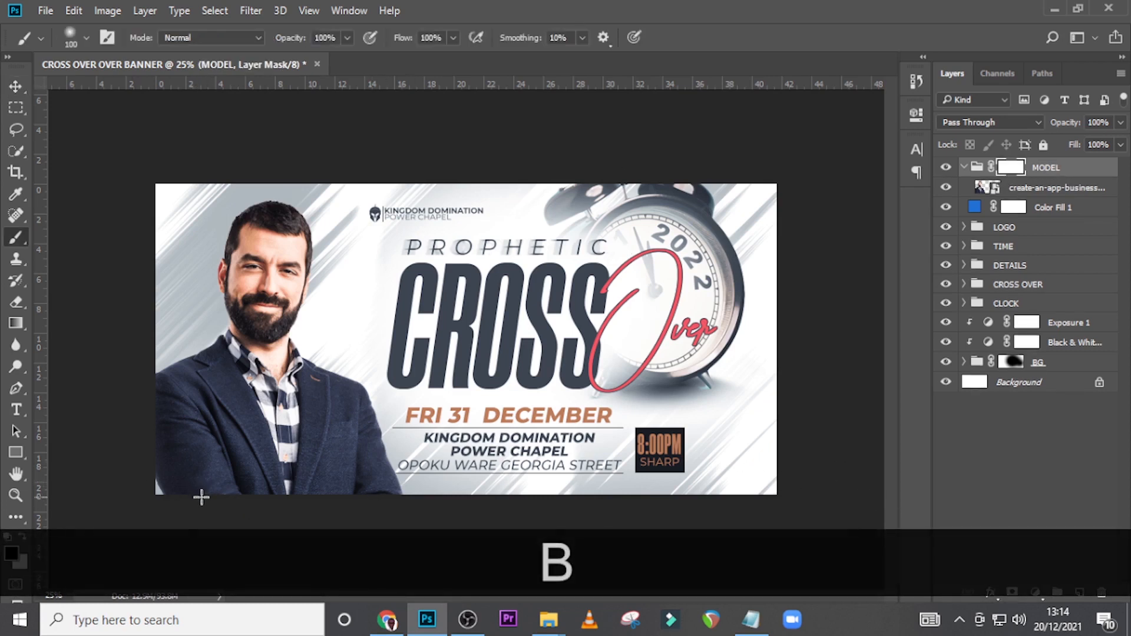
{"action": "key", "text": "Caps_Lock"}
{"action": "key", "text": "bracketright"}
{"action": "key", "text": "bracketright"}
{"action": "key", "text": "bracketright"}
{"action": "key", "text": "bracketright"}
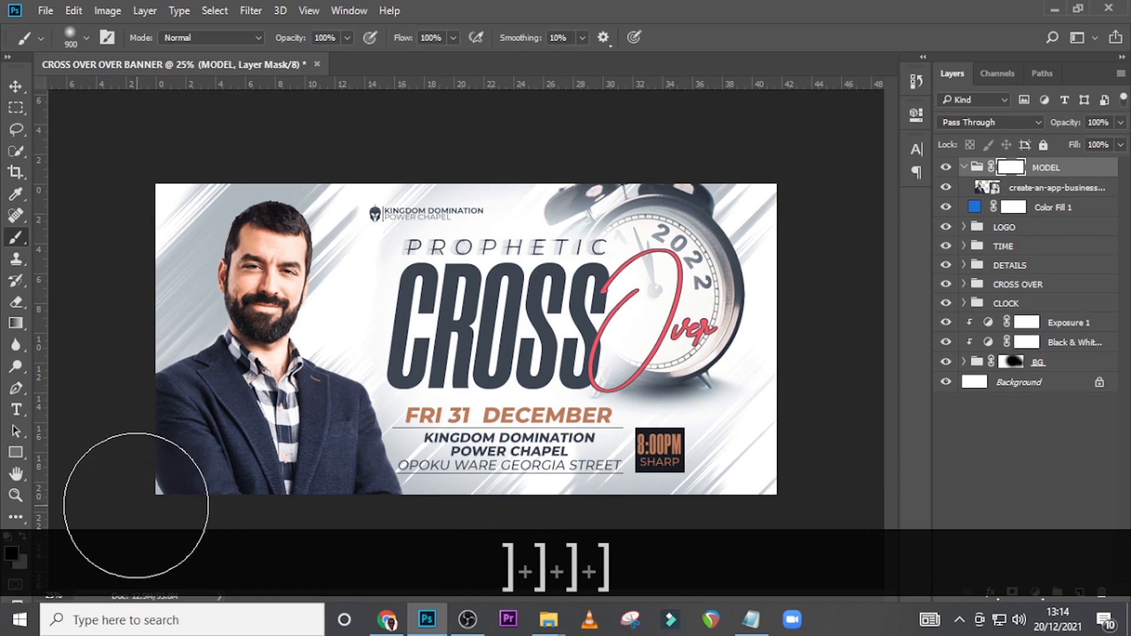
{"action": "mouse_move", "coordinate": [369, 541]}
{"action": "left_mouse_down"}
{"action": "mouse_move", "coordinate": [348, 535]}
{"action": "mouse_move", "coordinate": [233, 575]}
{"action": "mouse_move", "coordinate": [180, 572]}
{"action": "left_mouse_up"}
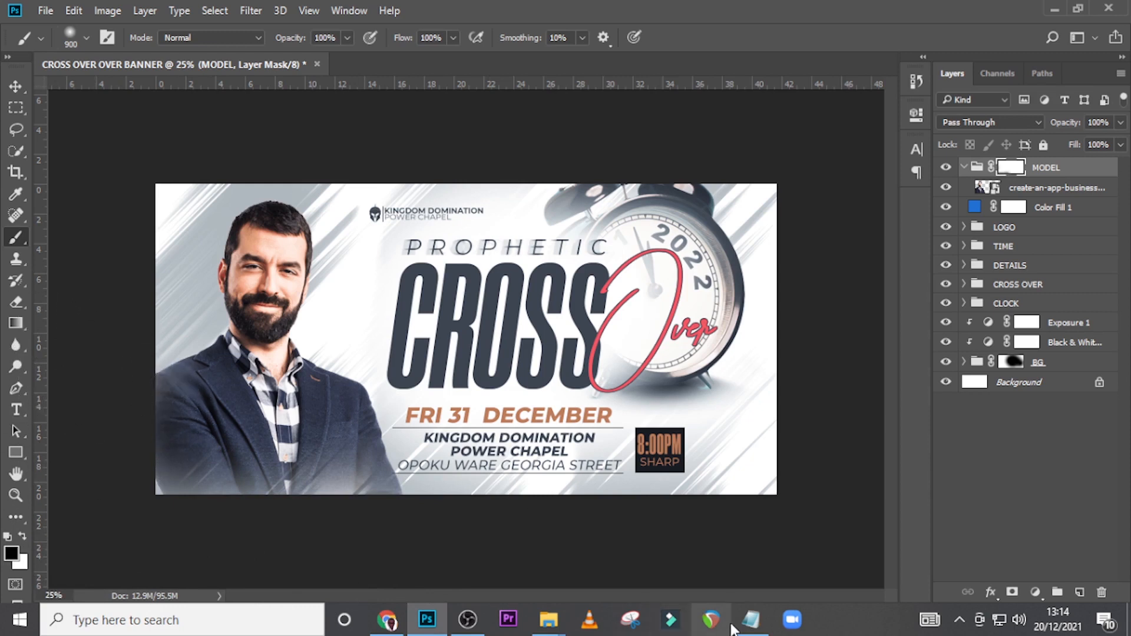
{"action": "key", "text": "ctrl+z"}
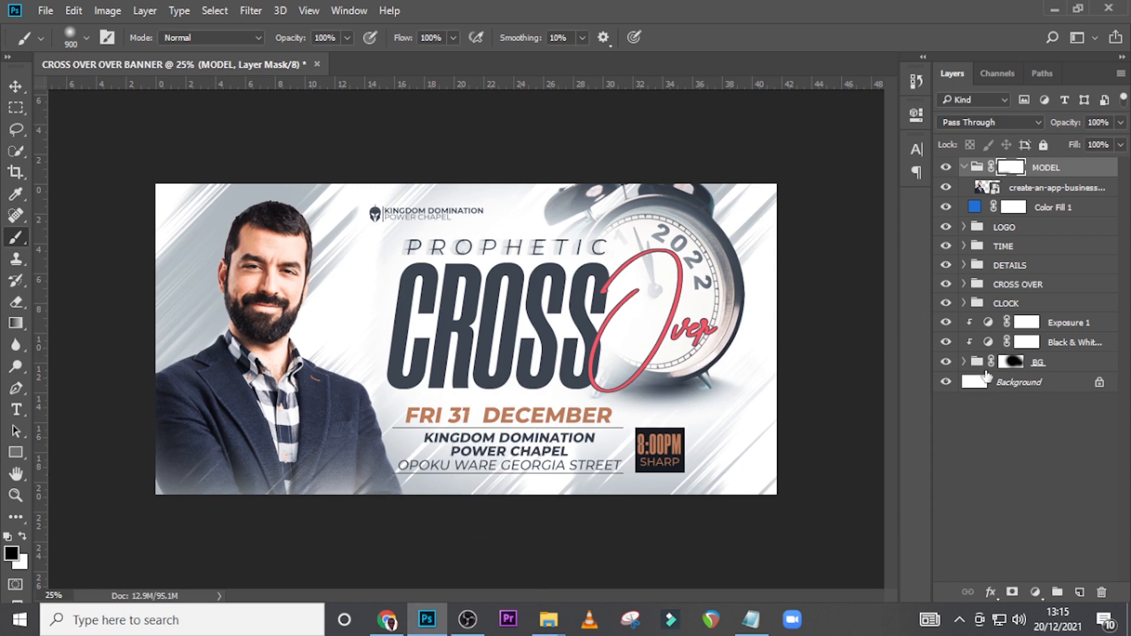
- Collapse the MODEL group and start a new text layer above it, between the man's beard and the CROSS heading
{"action": "left_click", "coordinate": [1012, 362]}
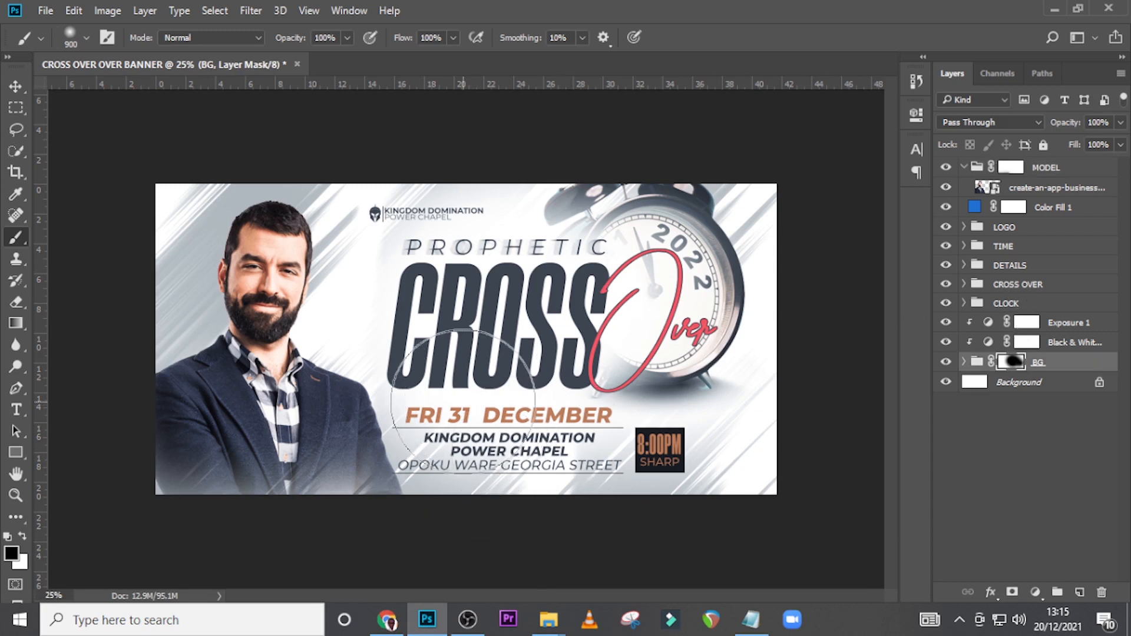
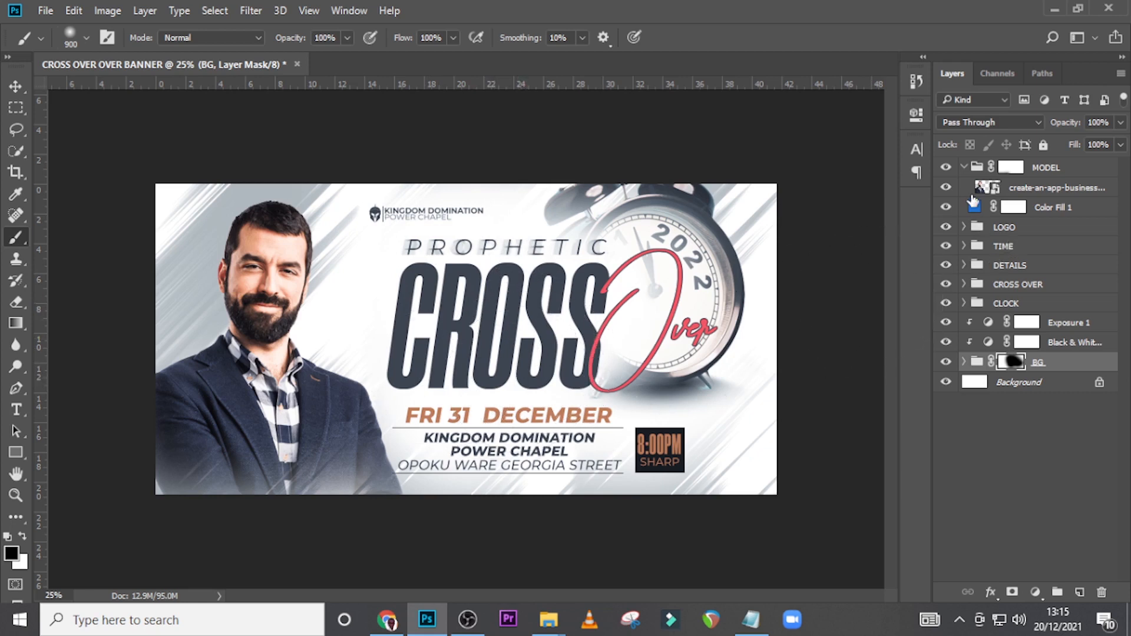
{"action": "left_click", "coordinate": [964, 168]}
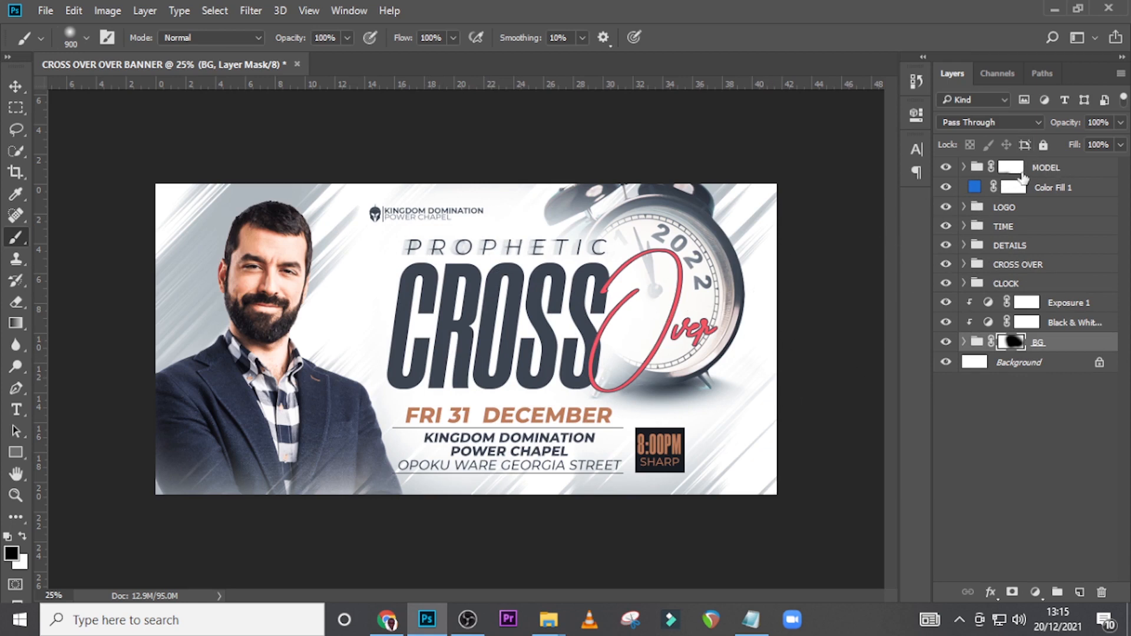
{"action": "left_click", "coordinate": [1046, 169]}
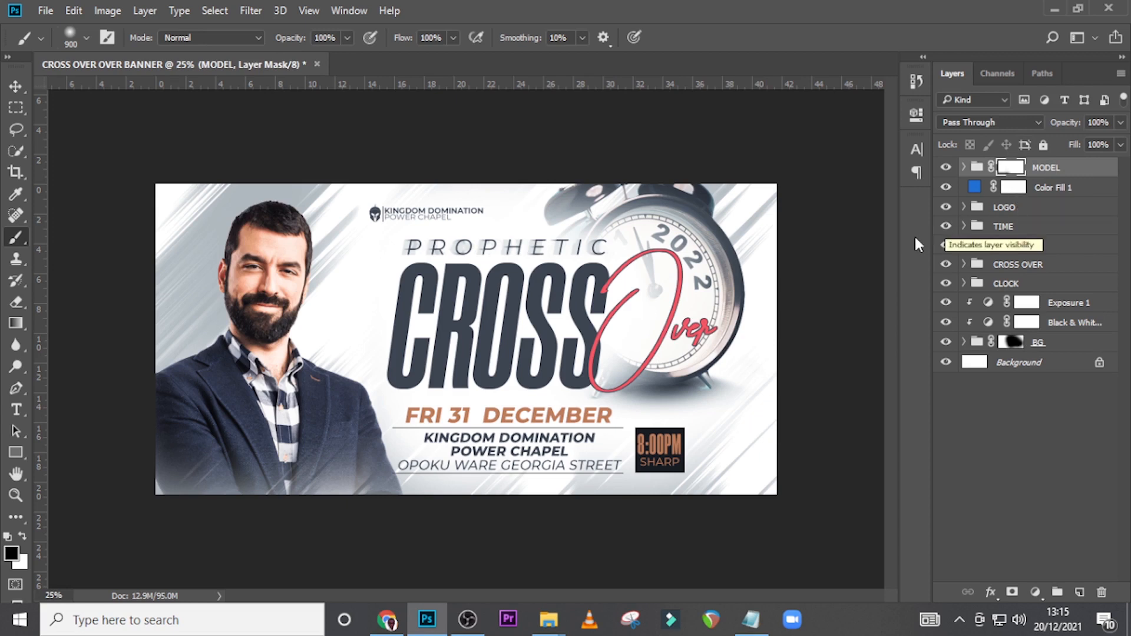
{"action": "key", "text": "t"}
{"action": "left_click", "coordinate": [322, 321]}
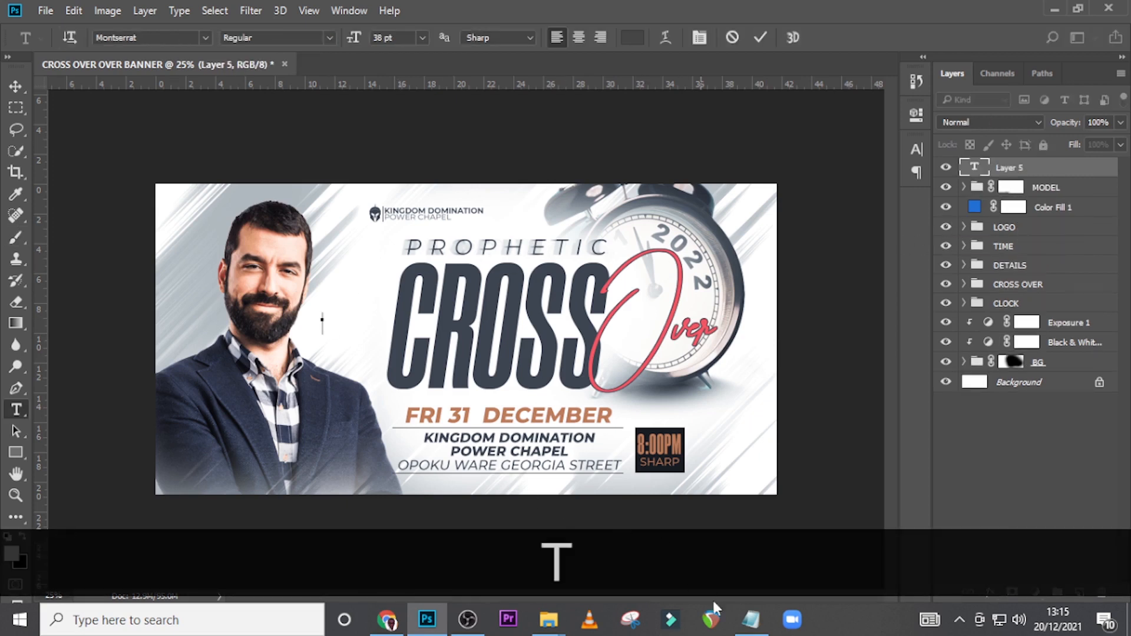
- Copy the speaker's first name from 3.txt in Notepad and paste it into the new text layer in Photoshop
{"action": "left_click", "coordinate": [751, 620]}
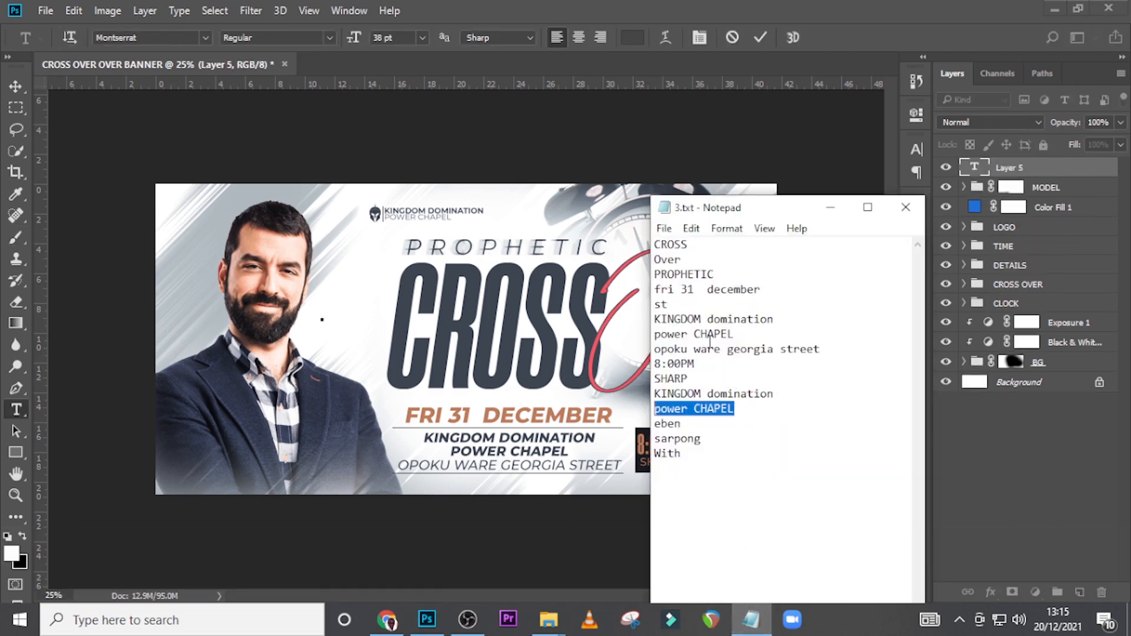
{"action": "left_click_drag", "start_coordinate": [689, 429], "coordinate": [637, 420]}
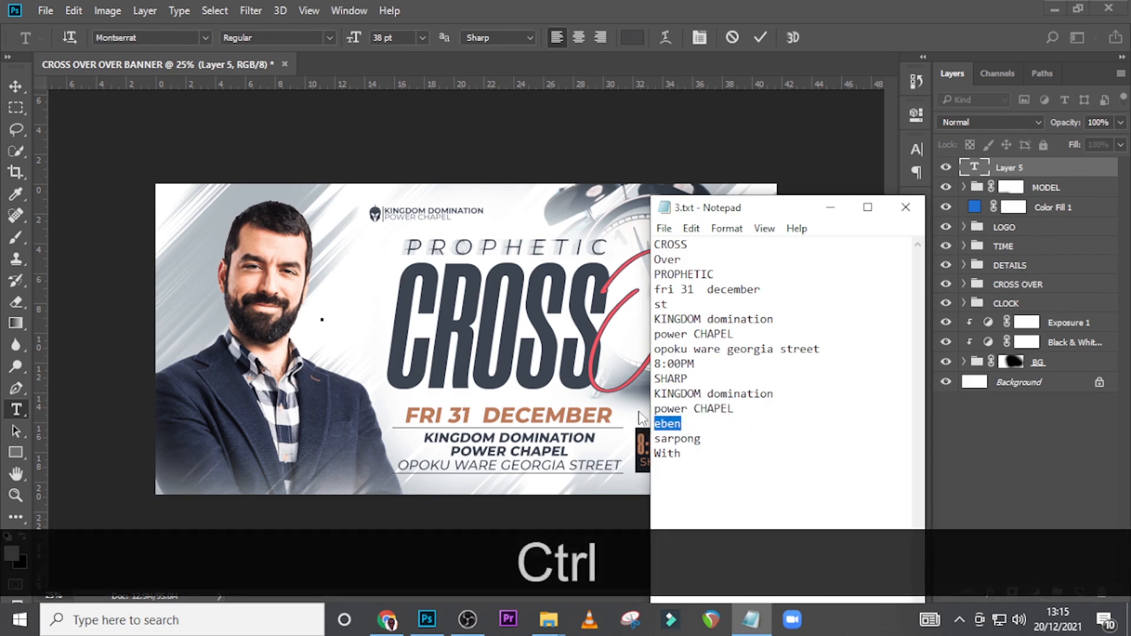
{"action": "key", "text": "ctrl+c"}
{"action": "left_click", "coordinate": [633, 5]}
{"action": "key", "text": "ctrl+t"}
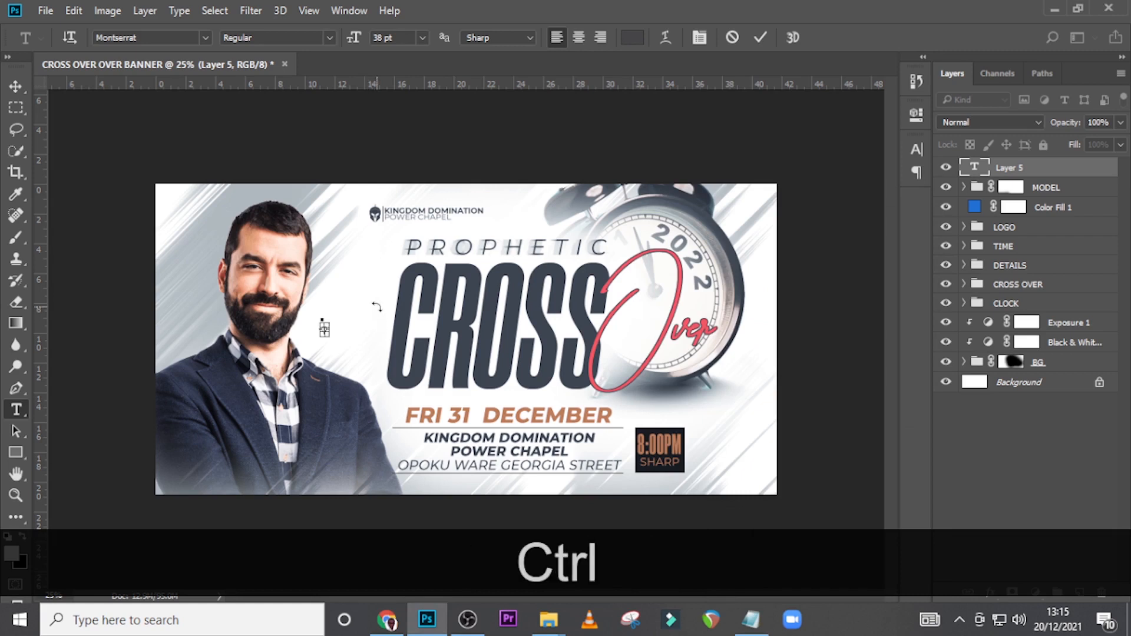
{"action": "key", "text": "ctrl+v"}
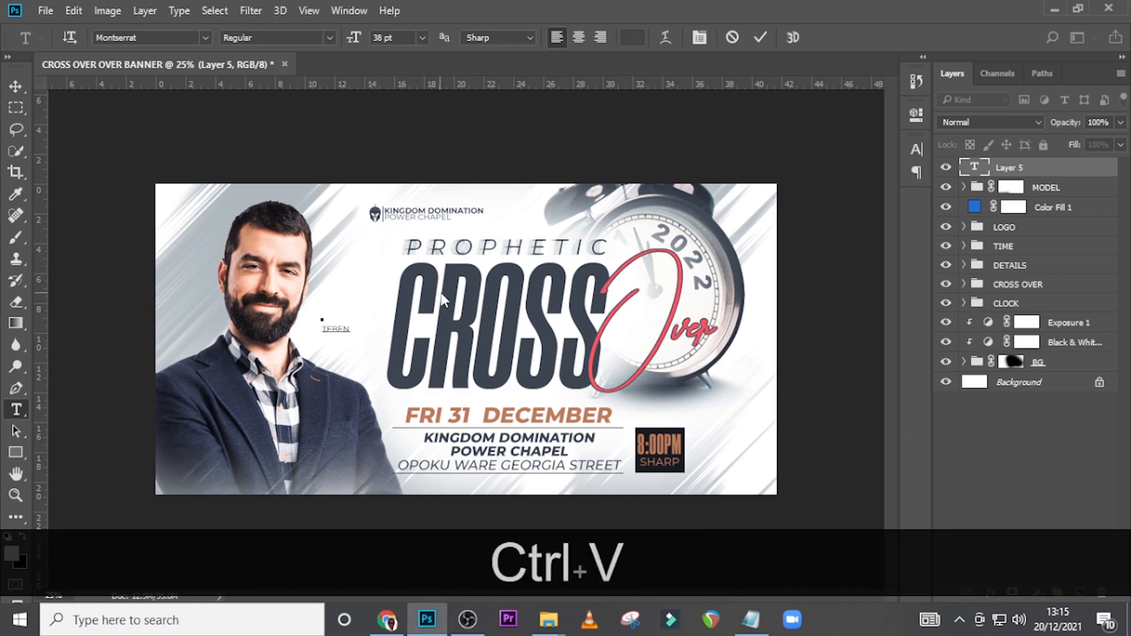
{"action": "double_click", "coordinate": [966, 171]}
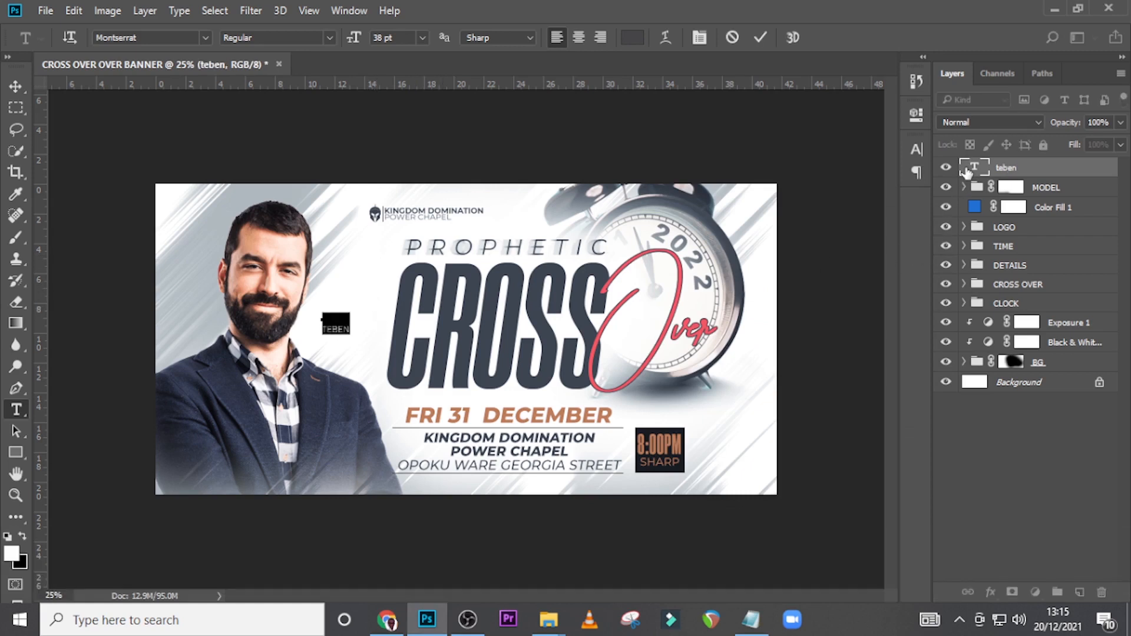
{"action": "key", "text": "Left"}
{"action": "key", "text": "Up"}
{"action": "key", "text": "Up"}
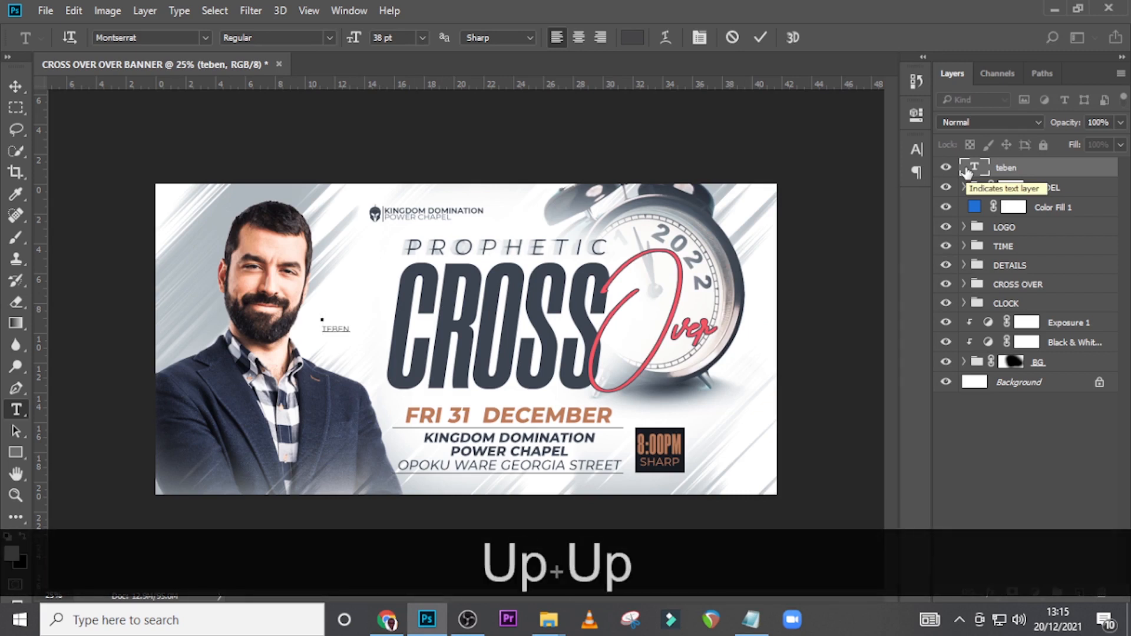
{"action": "left_click", "coordinate": [989, 165]}
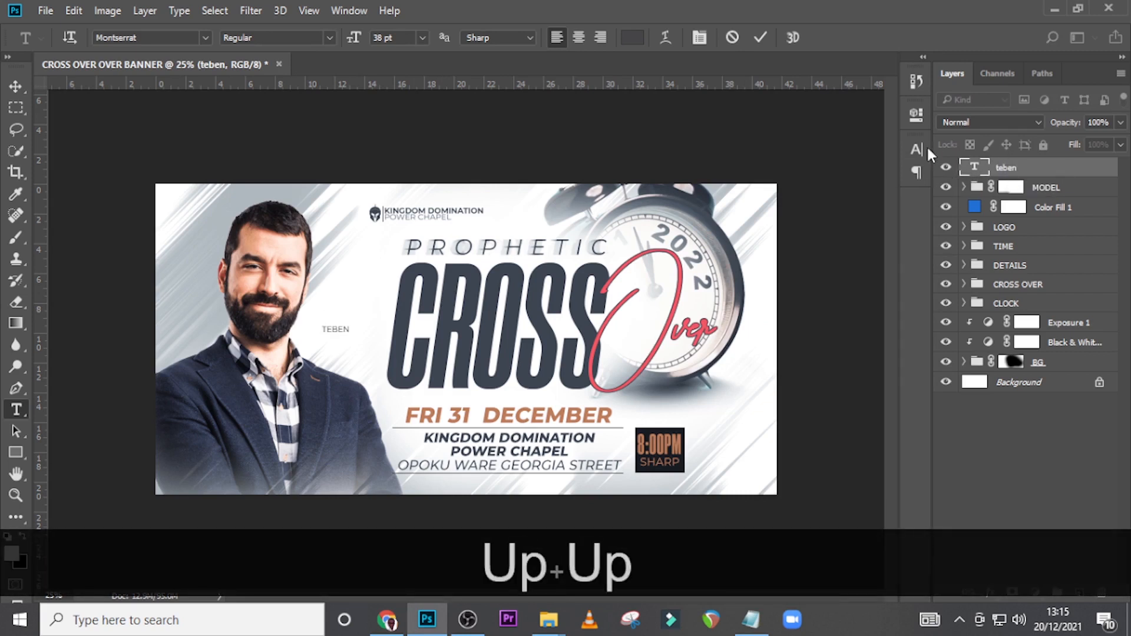
- Set the font of the speaker's first-name text to MADE SAONARA 2 Regular
{"action": "left_click", "coordinate": [914, 147]}
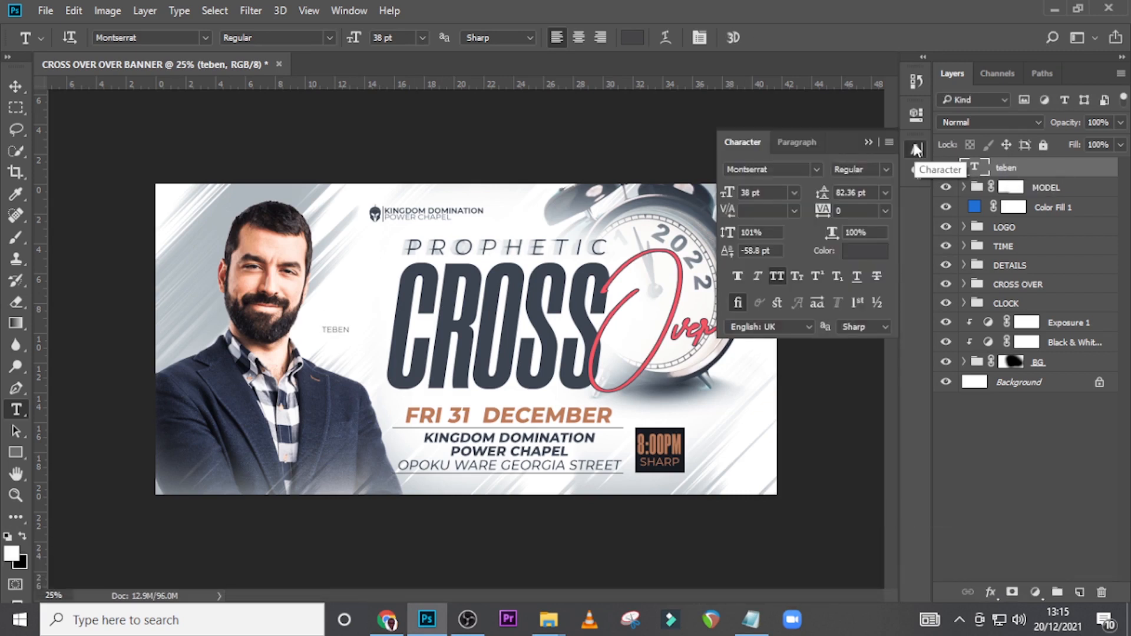
{"action": "left_click", "coordinate": [800, 170]}
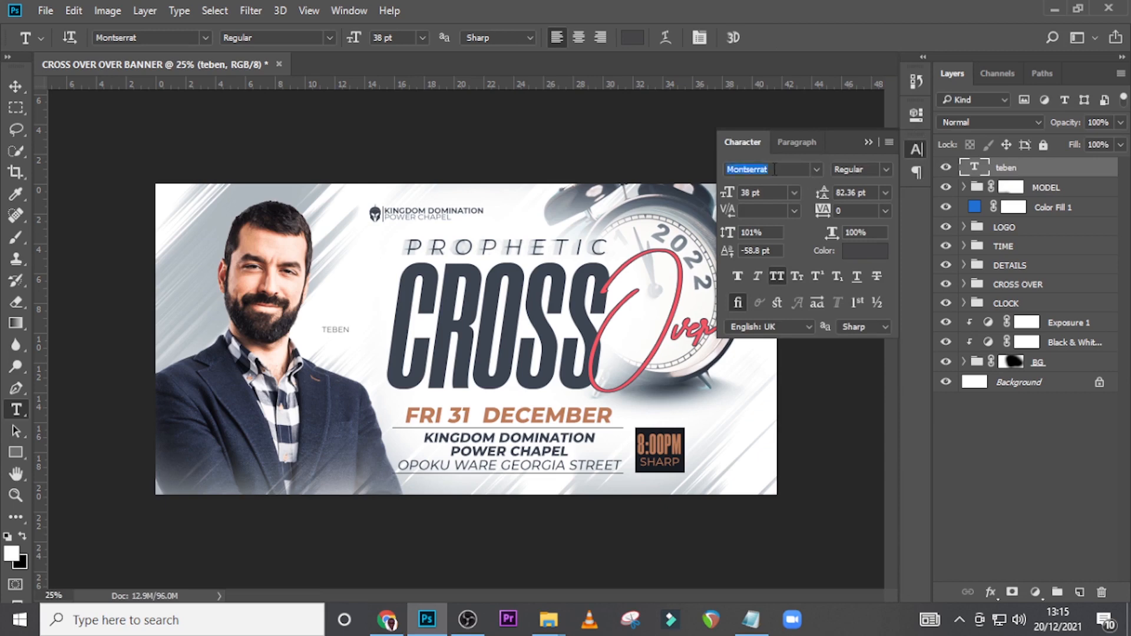
{"action": "type", "text": "sa"}
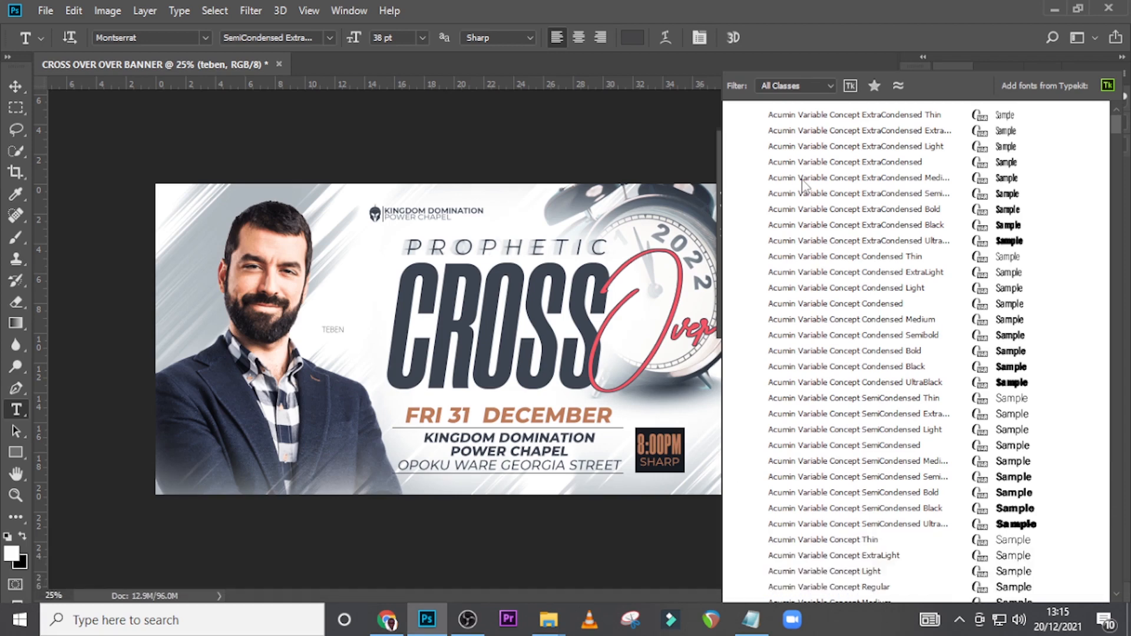
{"action": "type", "text": "n"}
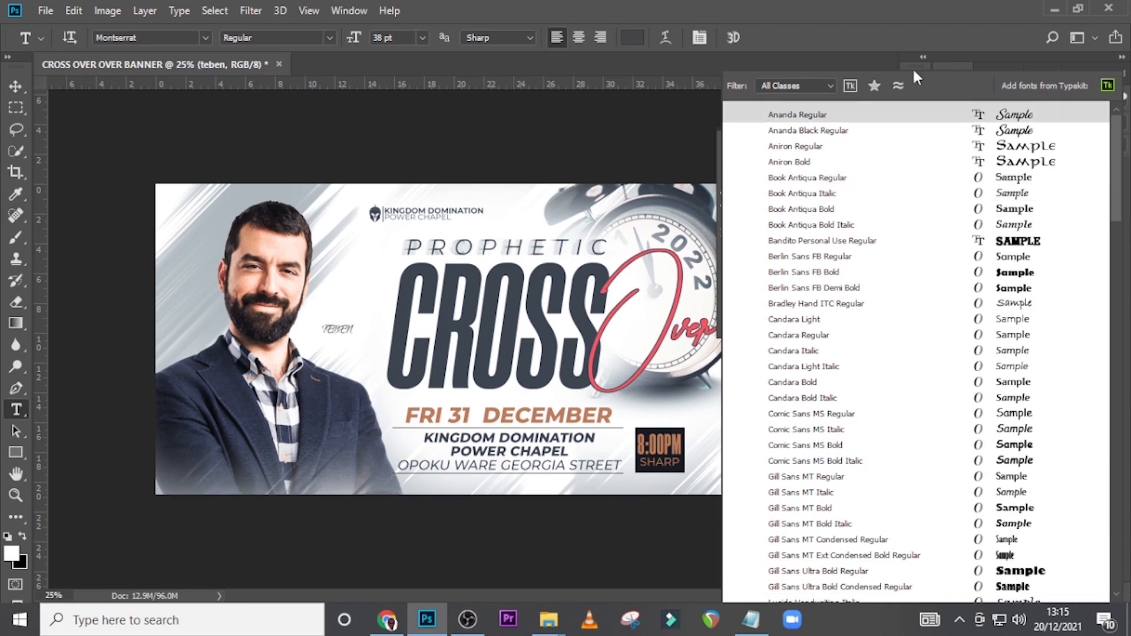
{"action": "key", "text": "Escape"}
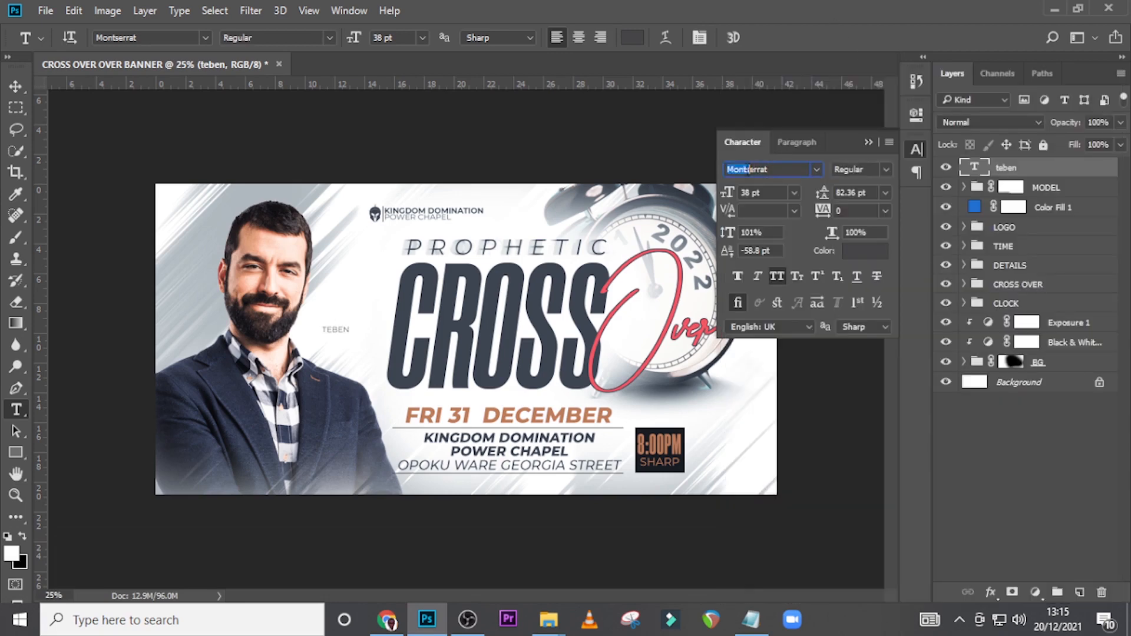
{"action": "type", "text": "sao"}
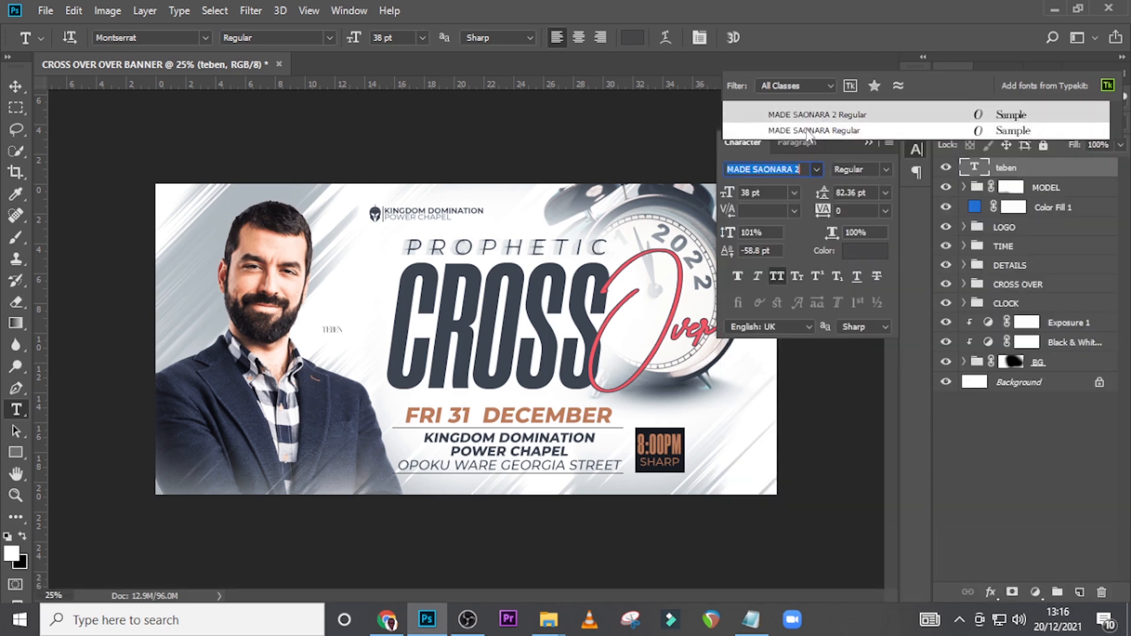
{"action": "left_click", "coordinate": [813, 116]}
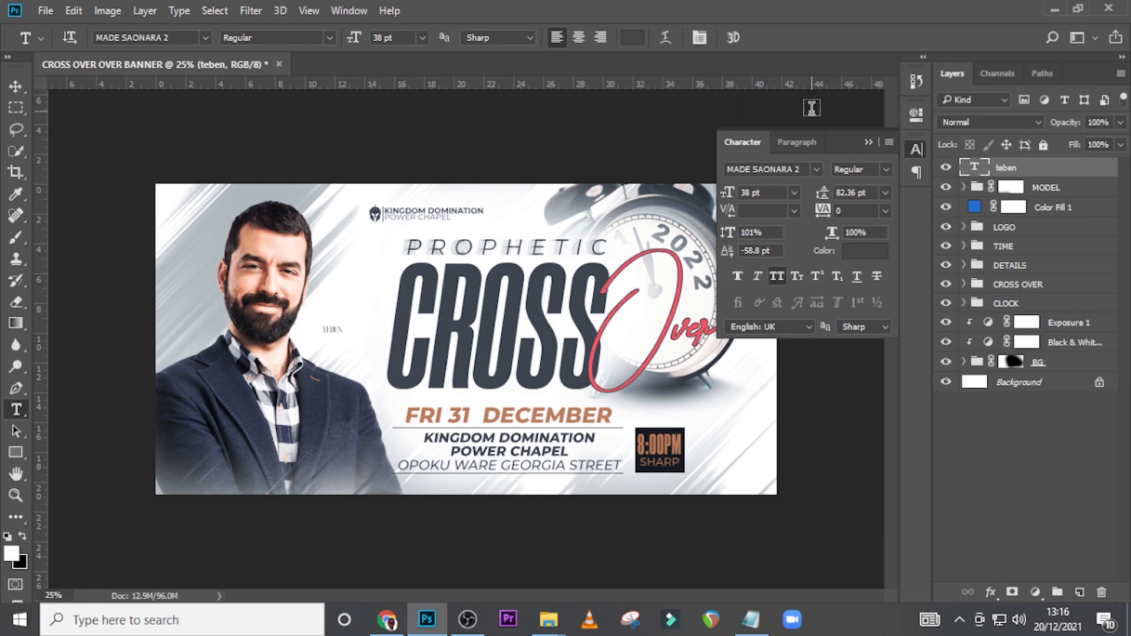
- Replace the mistyped first-name text beside the man's face with a clean copy of the first name from 3.txt in Notepad
{"action": "key", "text": "ctrl+equal"}
{"action": "key", "text": "ctrl+equal"}
{"action": "key", "text": "ctrl+equal"}
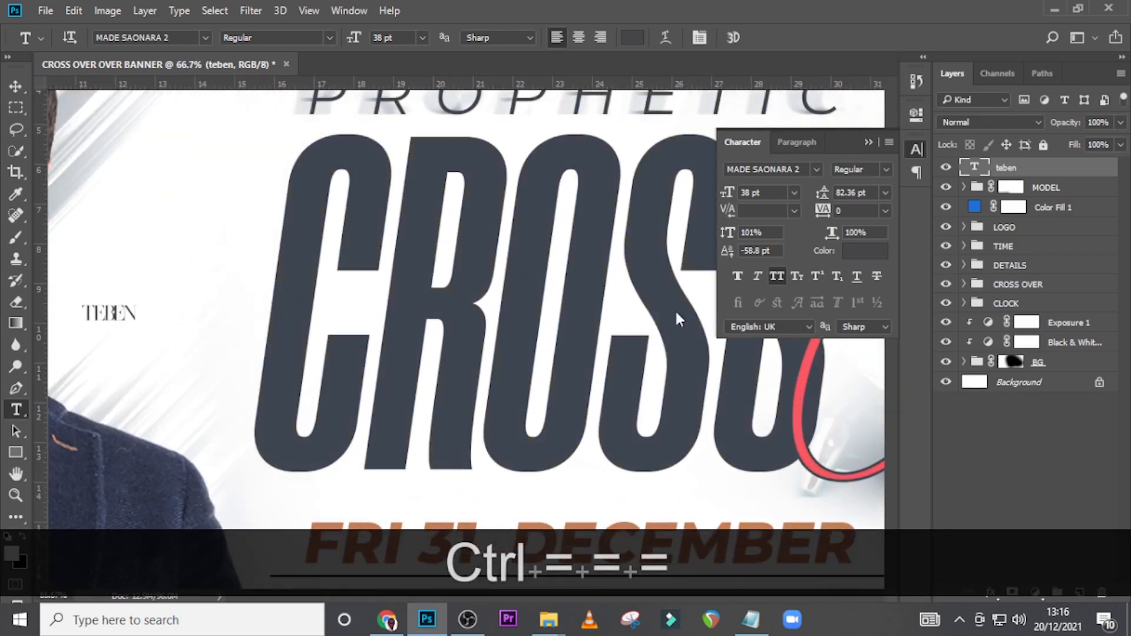
{"action": "left_click_drag", "start_coordinate": [563, 596], "coordinate": [501, 596]}
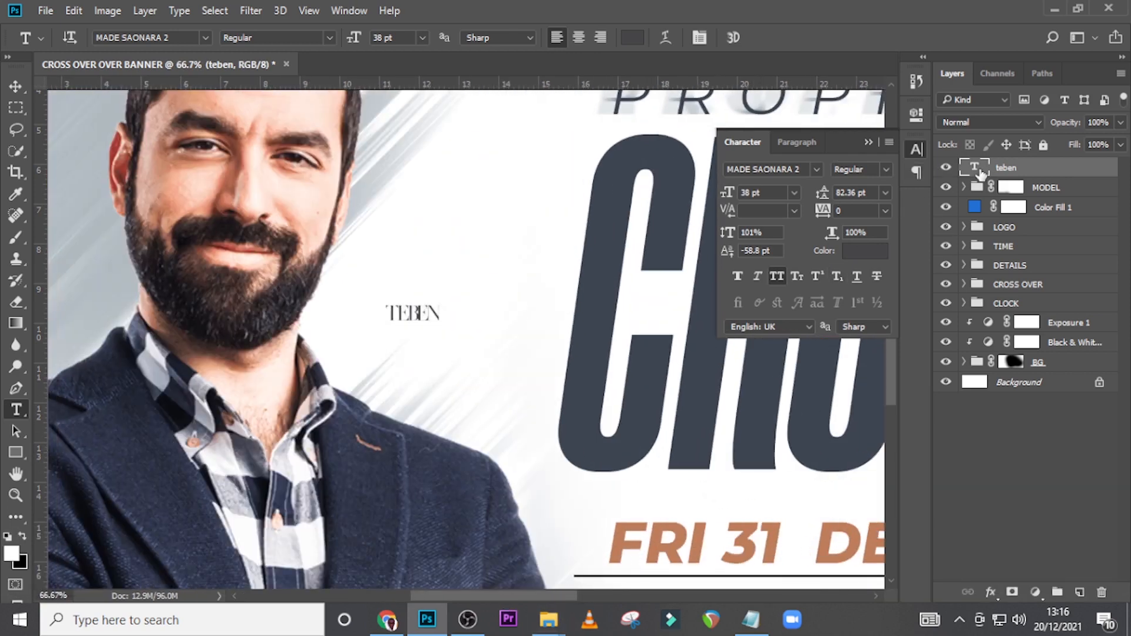
{"action": "left_click", "coordinate": [386, 288]}
{"action": "left_click", "coordinate": [751, 619]}
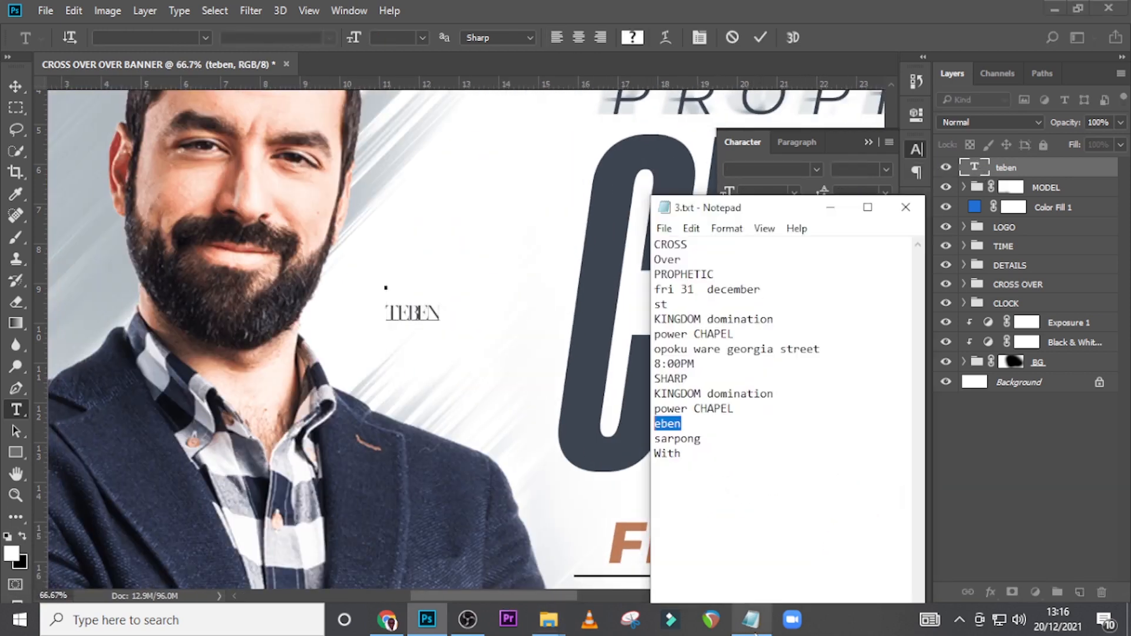
{"action": "key", "text": "ctrl+c"}
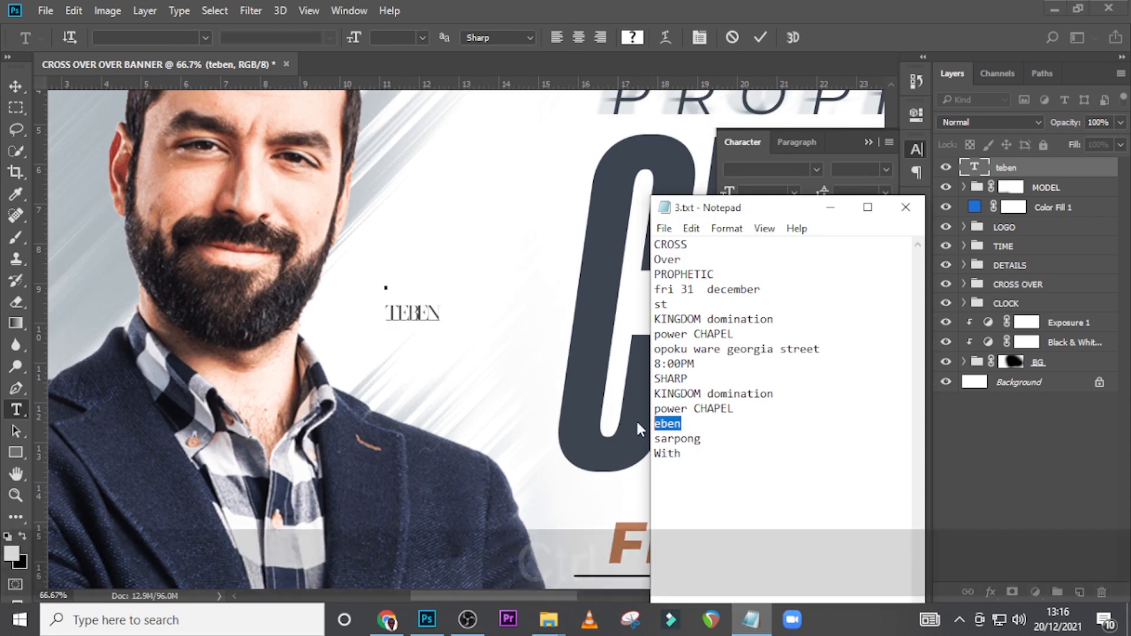
{"action": "left_click", "coordinate": [995, 196]}
{"action": "double_click", "coordinate": [977, 171]}
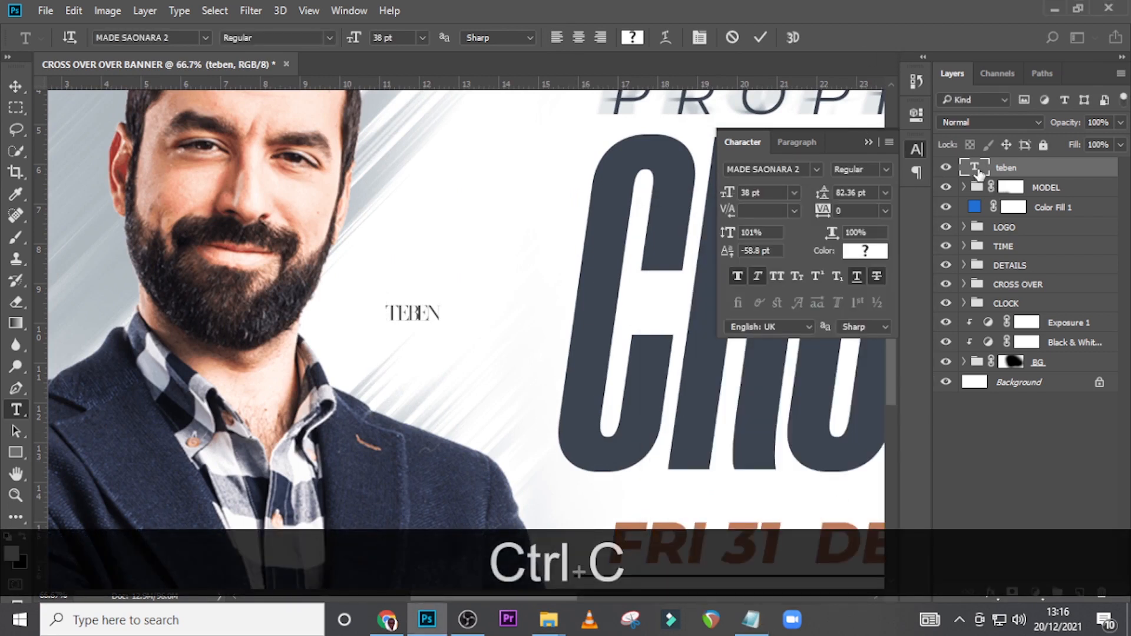
{"action": "key", "text": "ctrl+v"}
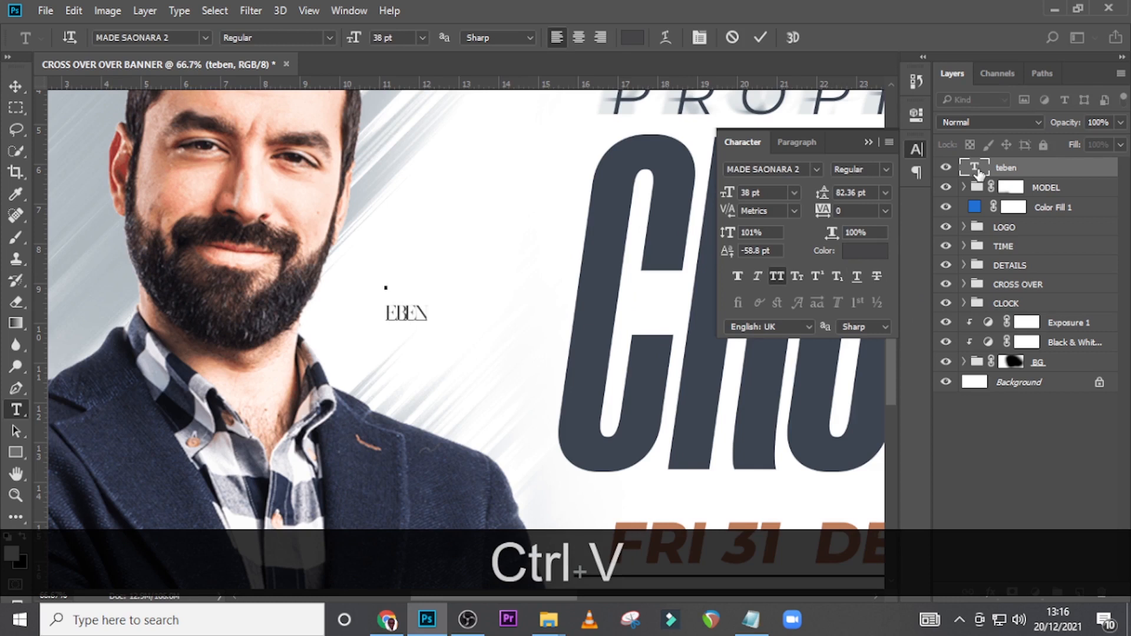
{"action": "left_click", "coordinate": [977, 172]}
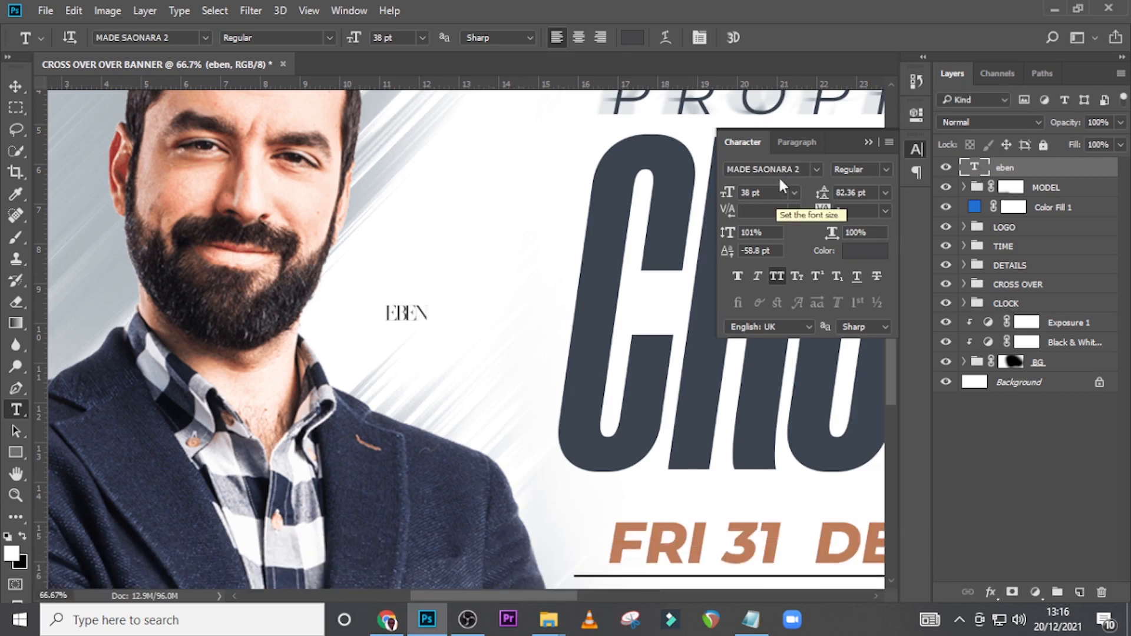
- Set the first-name text to a font size of 58 pt and a tracking of 54
{"action": "left_click", "coordinate": [766, 192]}
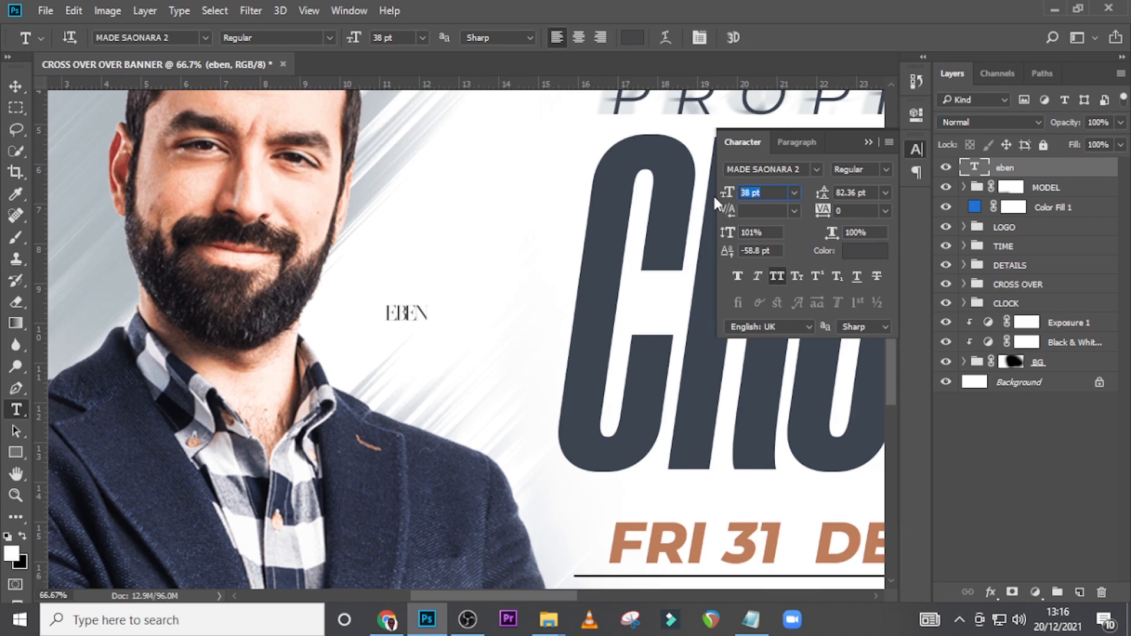
{"action": "type", "text": "58"}
{"action": "key", "text": "Return"}
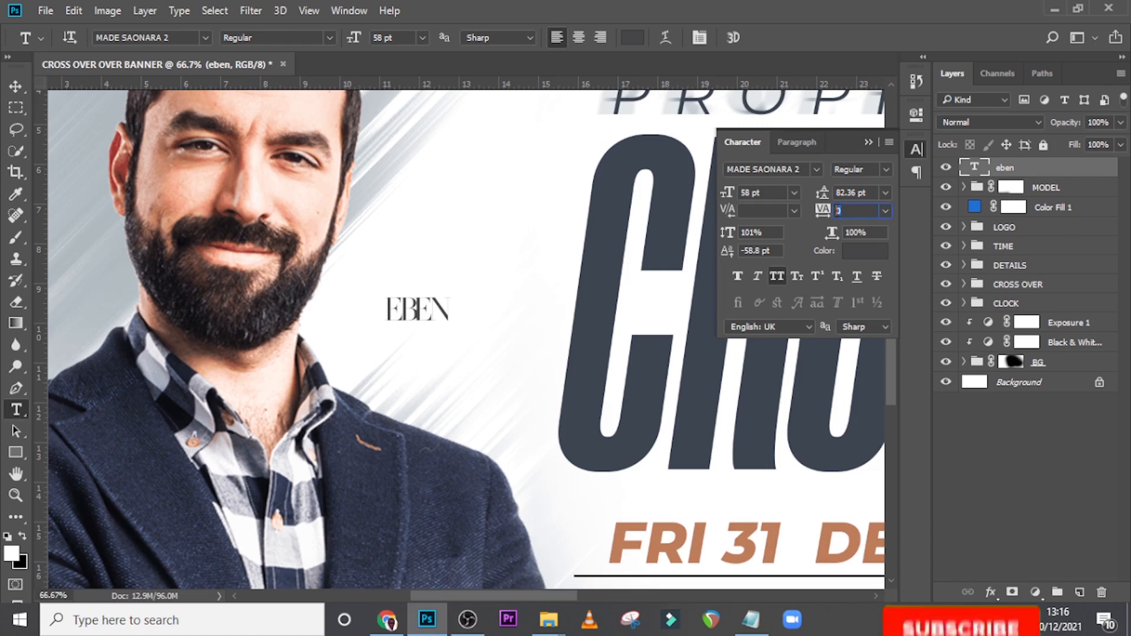
{"action": "left_click", "coordinate": [812, 209]}
{"action": "type", "text": "54"}
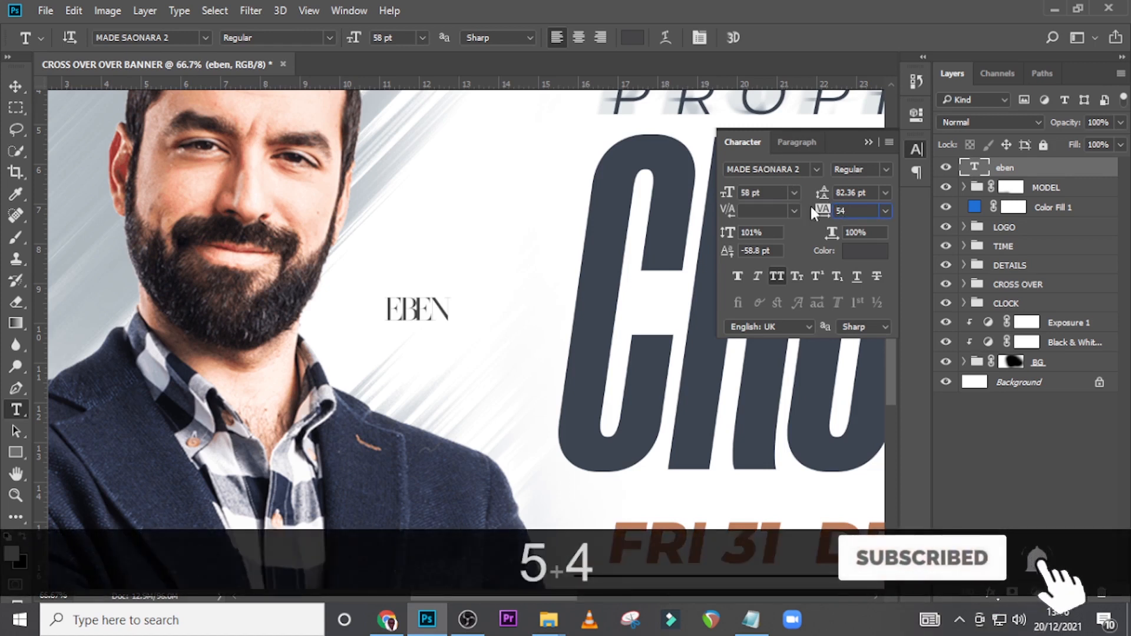
{"action": "key", "text": "Return"}
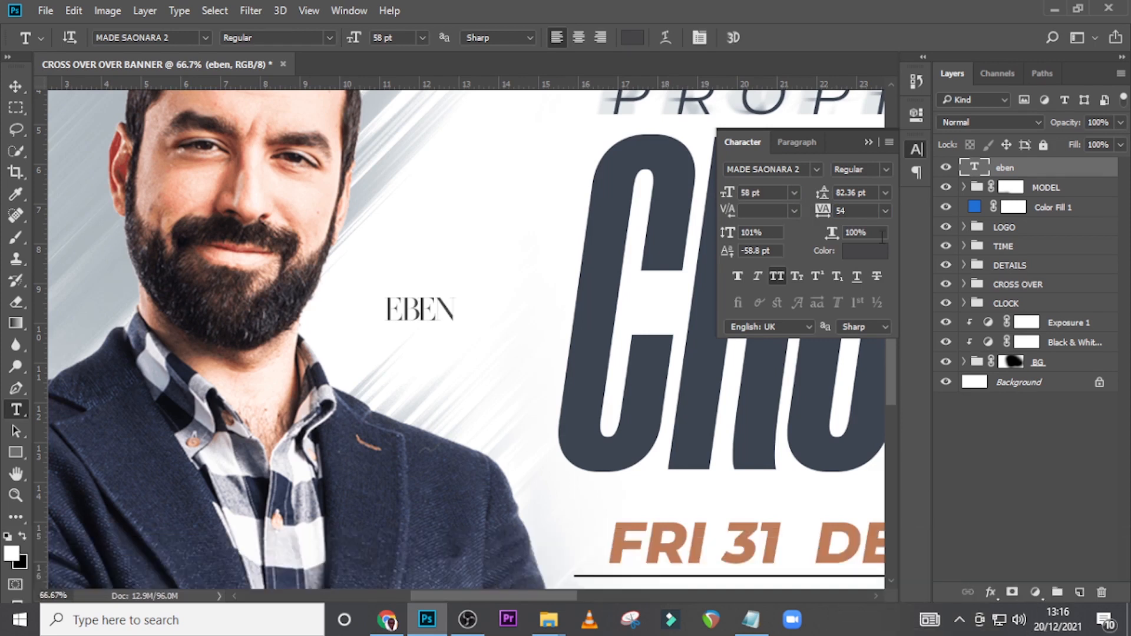
- Add a second line below the first name containing the speaker's surname, copied from 3.txt in Notepad
{"action": "double_click", "coordinate": [974, 169]}
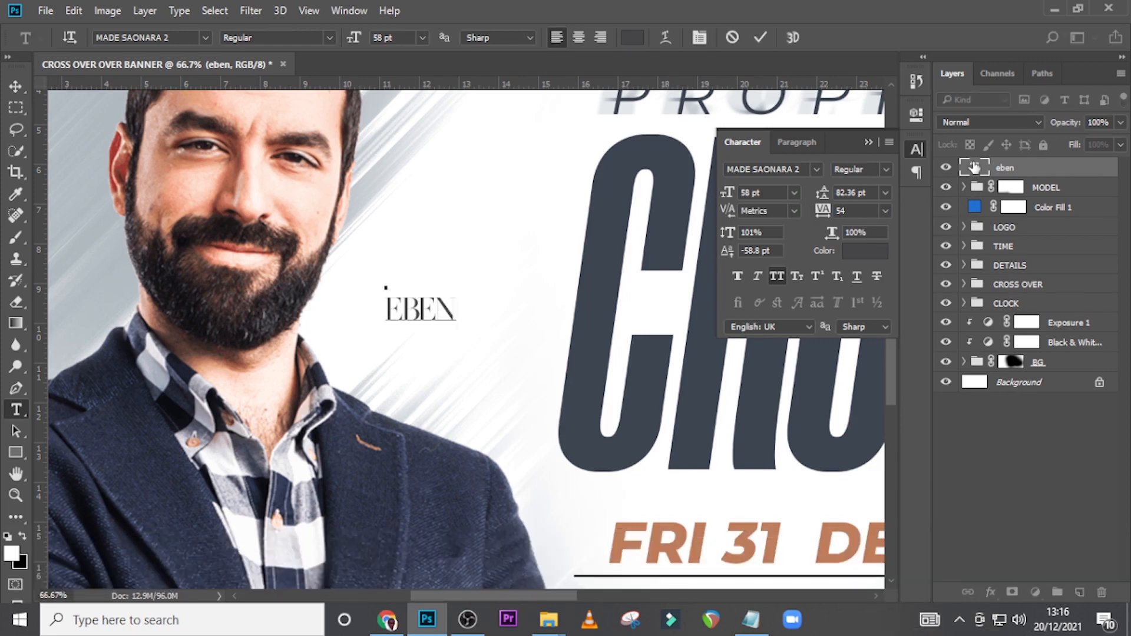
{"action": "key", "text": "Right"}
{"action": "key", "text": "Return"}
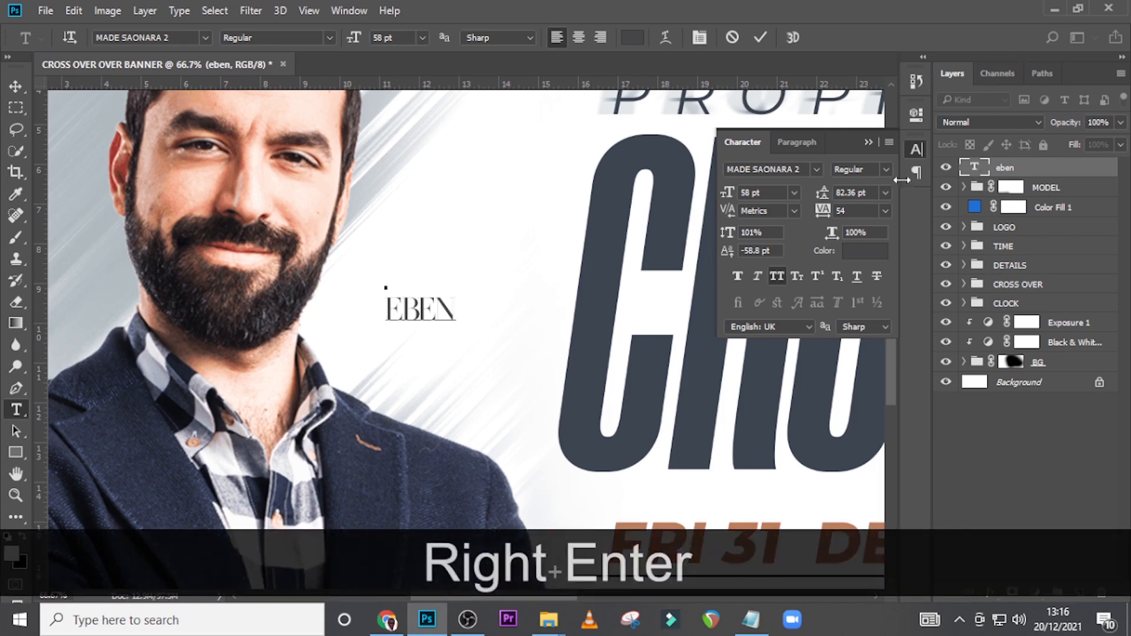
{"action": "left_click", "coordinate": [747, 626]}
{"action": "left_click_drag", "start_coordinate": [709, 436], "coordinate": [654, 439]}
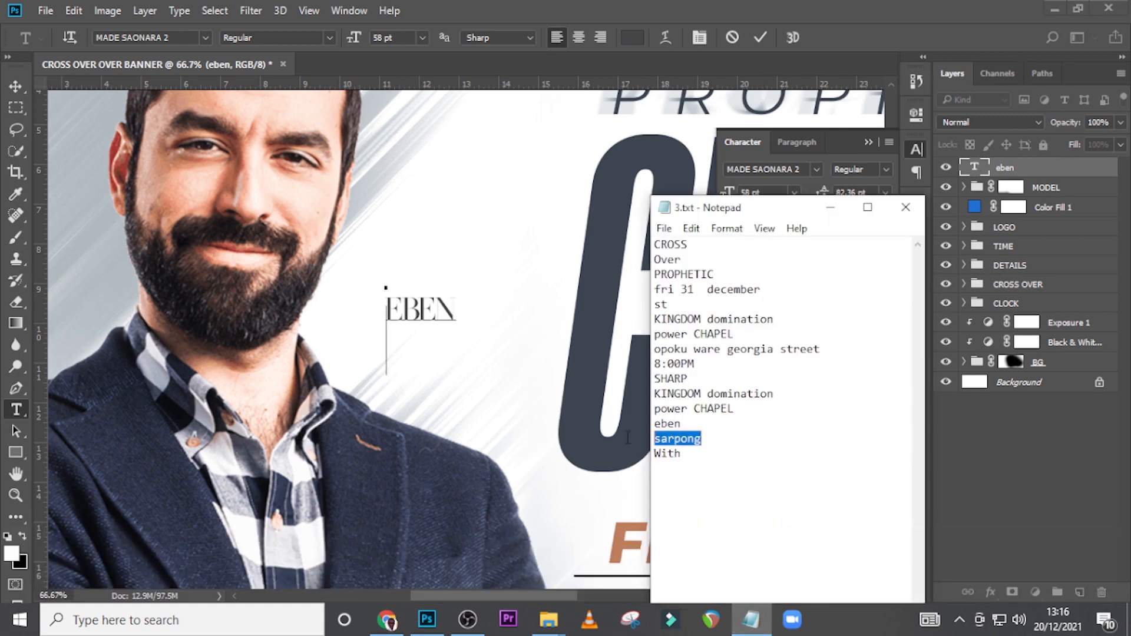
{"action": "key", "text": "ctrl+c"}
{"action": "left_click", "coordinate": [567, 8]}
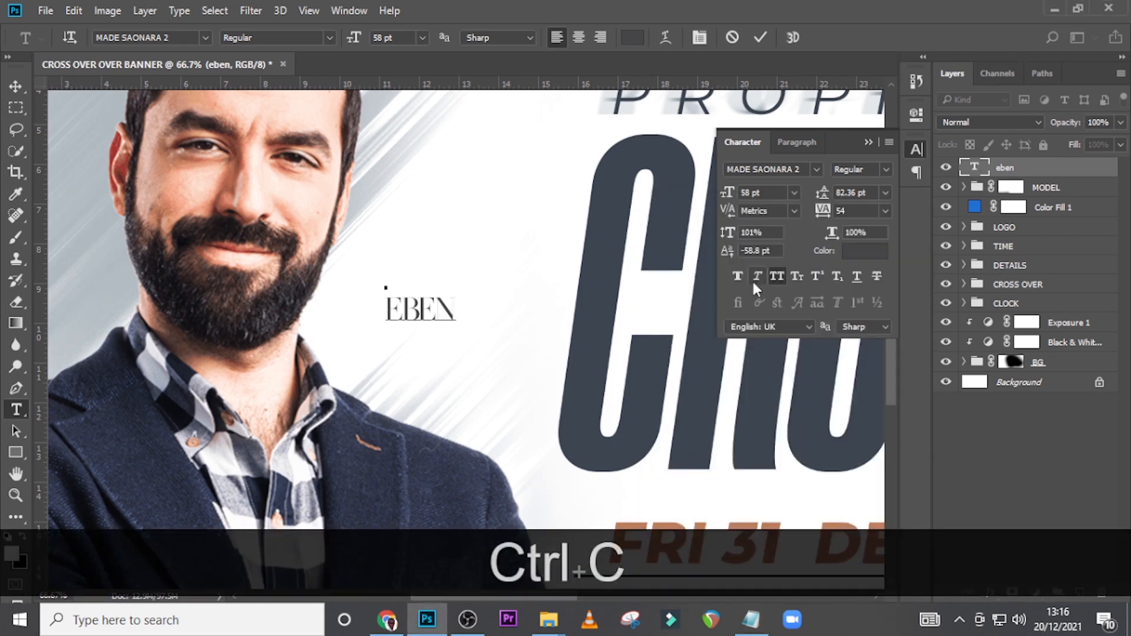
{"action": "key", "text": "ctrl+v"}
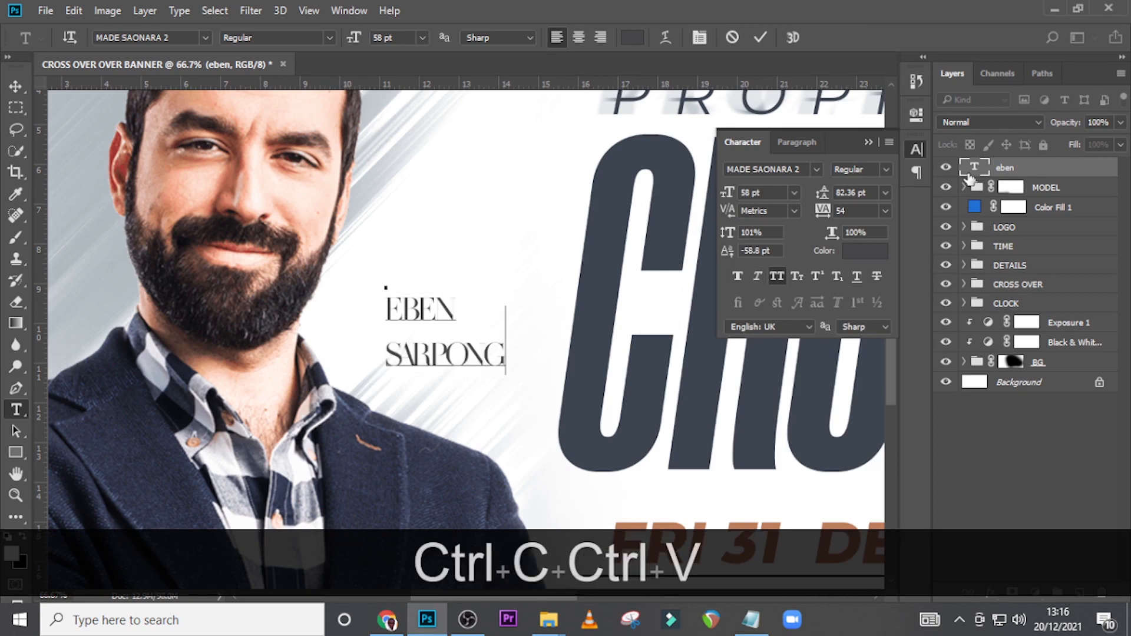
- Commit the two-line speaker name text and set its leading to 54 pt
{"action": "left_click", "coordinate": [969, 177]}
{"action": "left_click", "coordinate": [871, 193]}
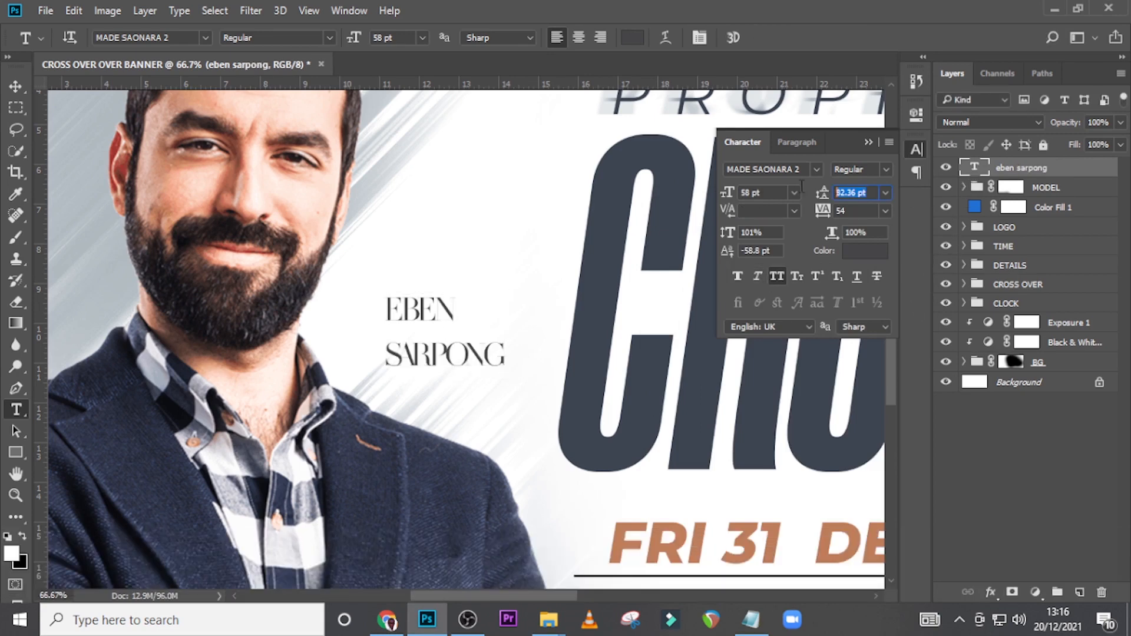
{"action": "type", "text": "54"}
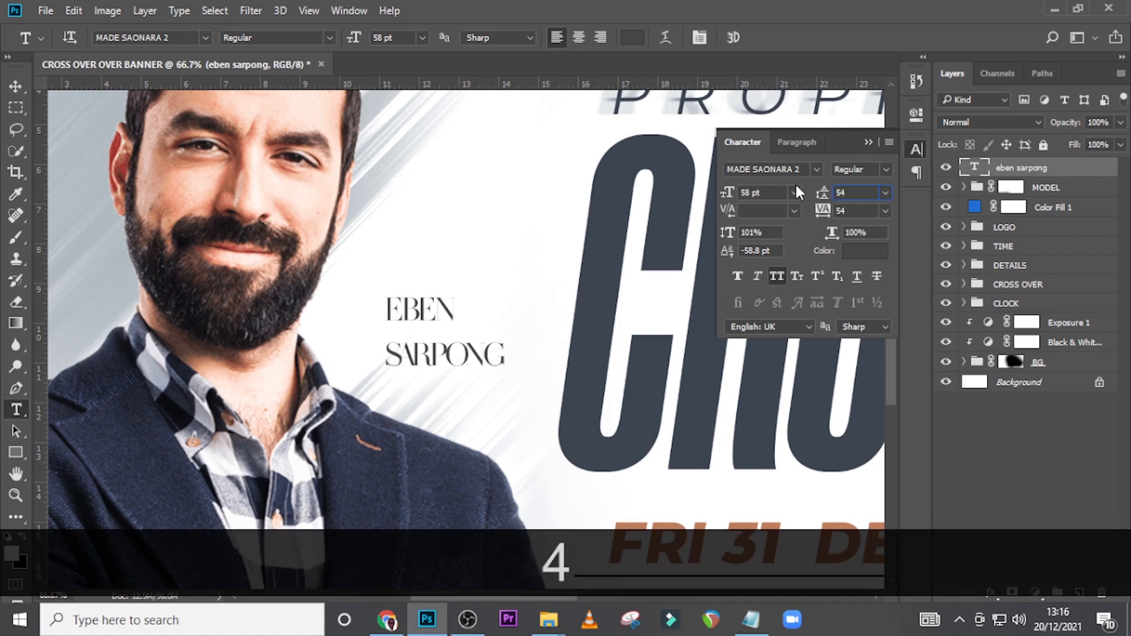
{"action": "key", "text": "Return"}
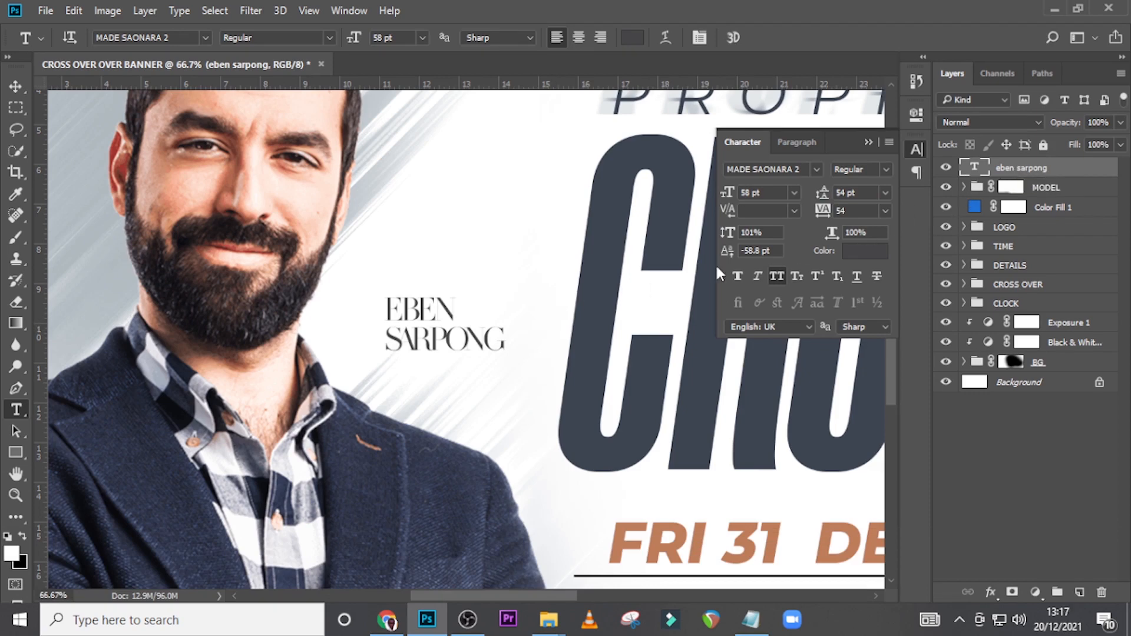
- Add a separate text layer above the speaker's name reading "With", copied from 3.txt in Notepad
{"action": "key", "text": "t"}
{"action": "left_click", "coordinate": [398, 260]}
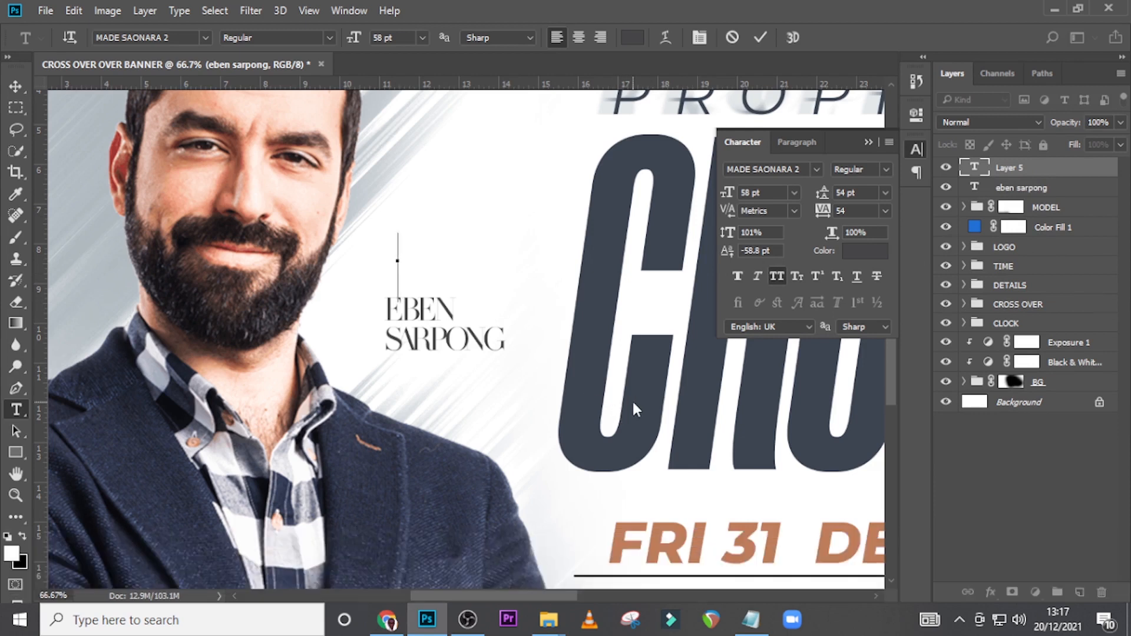
{"action": "left_click", "coordinate": [751, 619]}
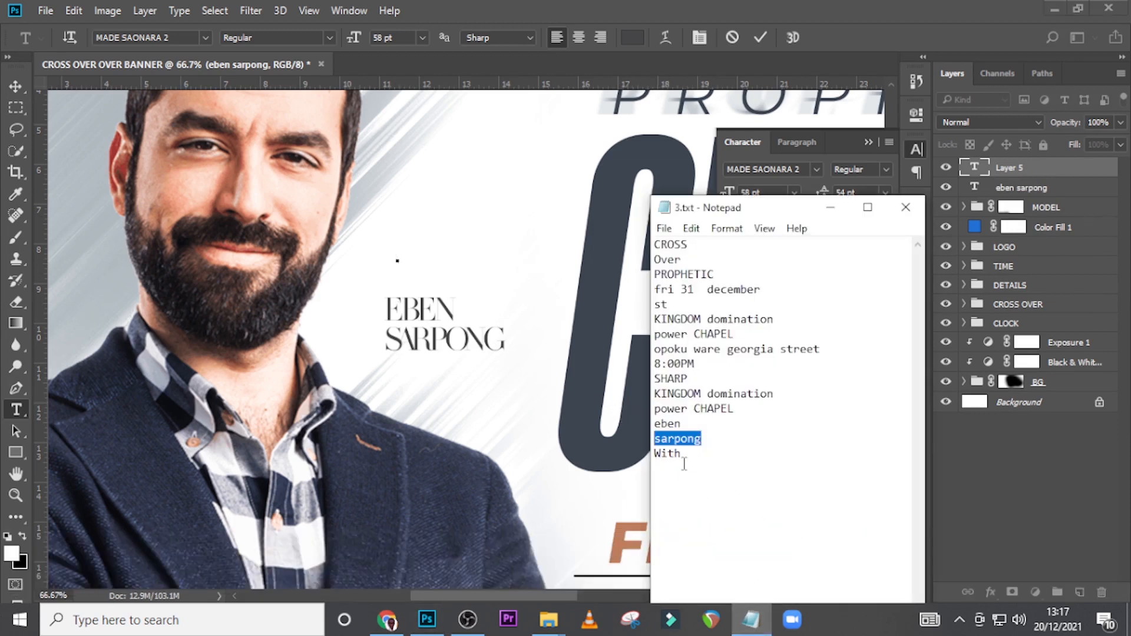
{"action": "left_click_drag", "start_coordinate": [683, 463], "coordinate": [620, 452]}
{"action": "key", "text": "ctrl+c"}
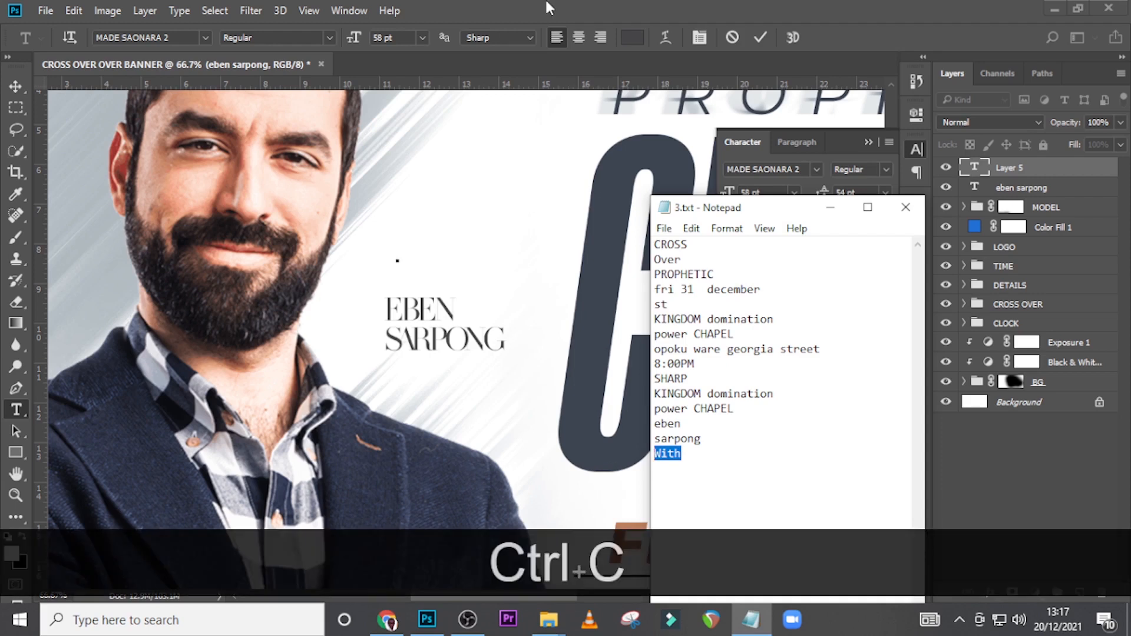
{"action": "left_click", "coordinate": [398, 276]}
{"action": "key", "text": "ctrl+v"}
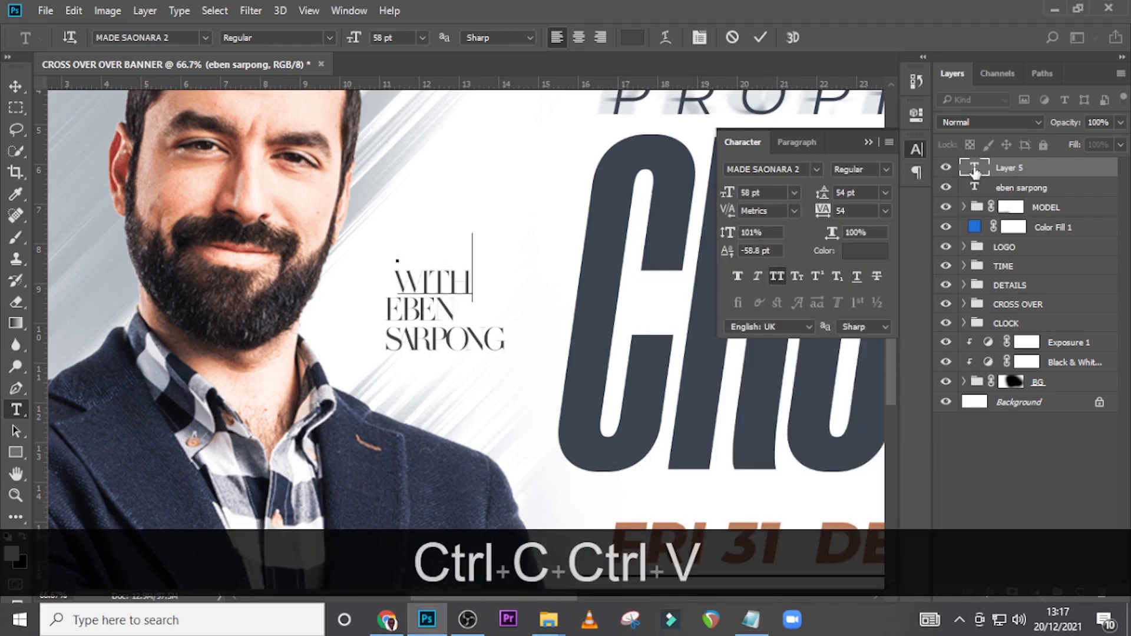
{"action": "left_click", "coordinate": [974, 168]}
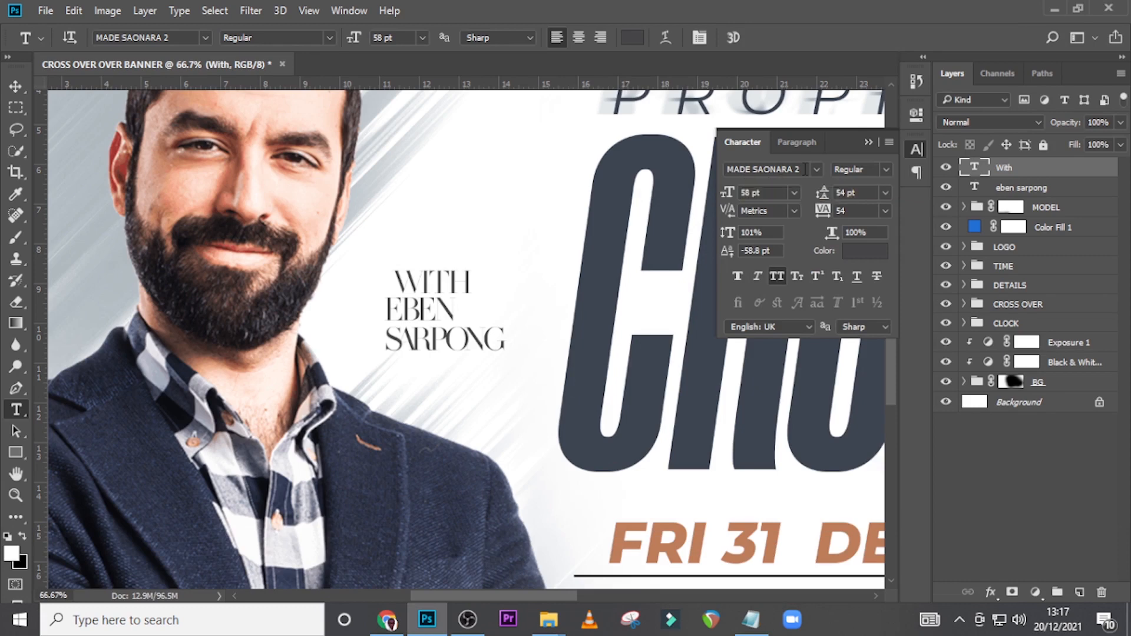
- Set the "With" text to Vivaldi Italic at 54 pt and turn off its All Caps style
{"action": "left_click", "coordinate": [766, 169]}
{"action": "type", "text": "viva"}
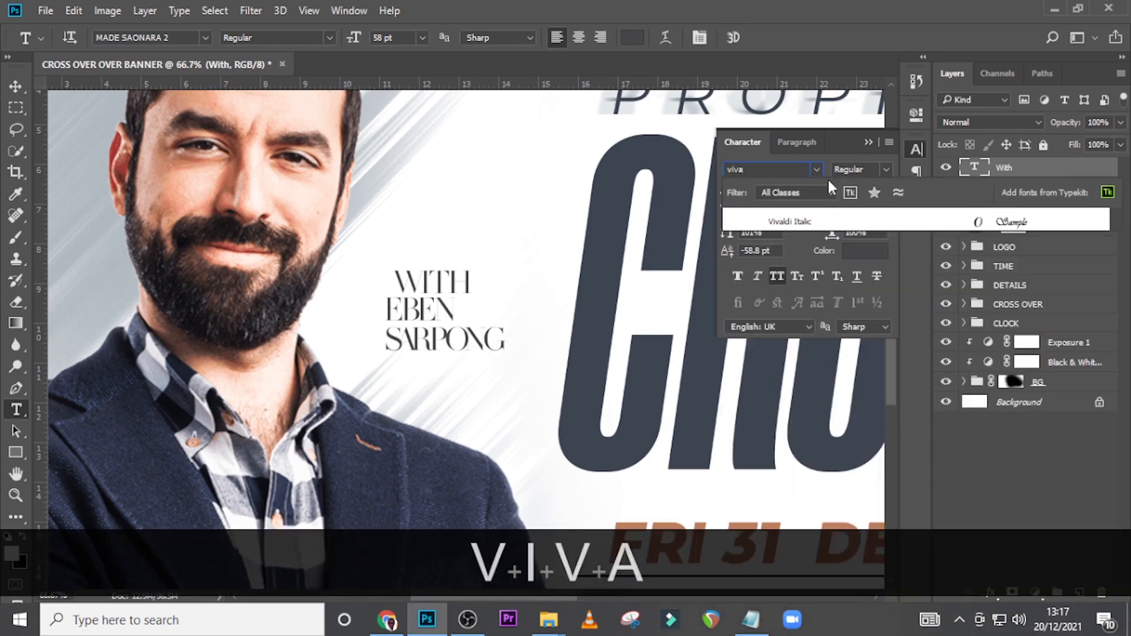
{"action": "left_click", "coordinate": [796, 222]}
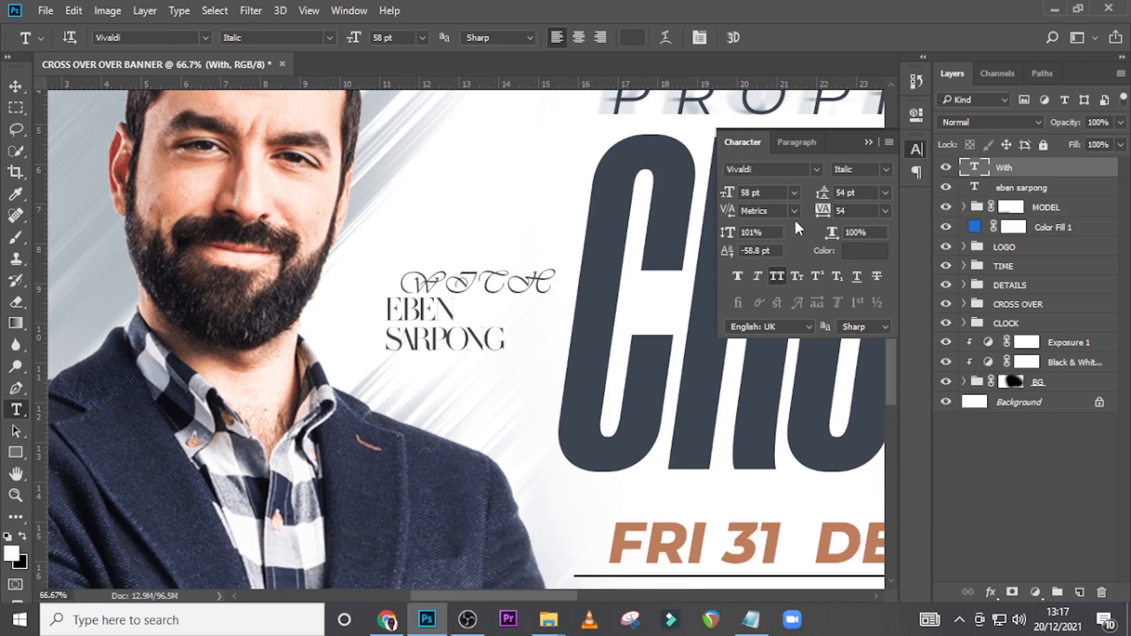
{"action": "left_click", "coordinate": [774, 277]}
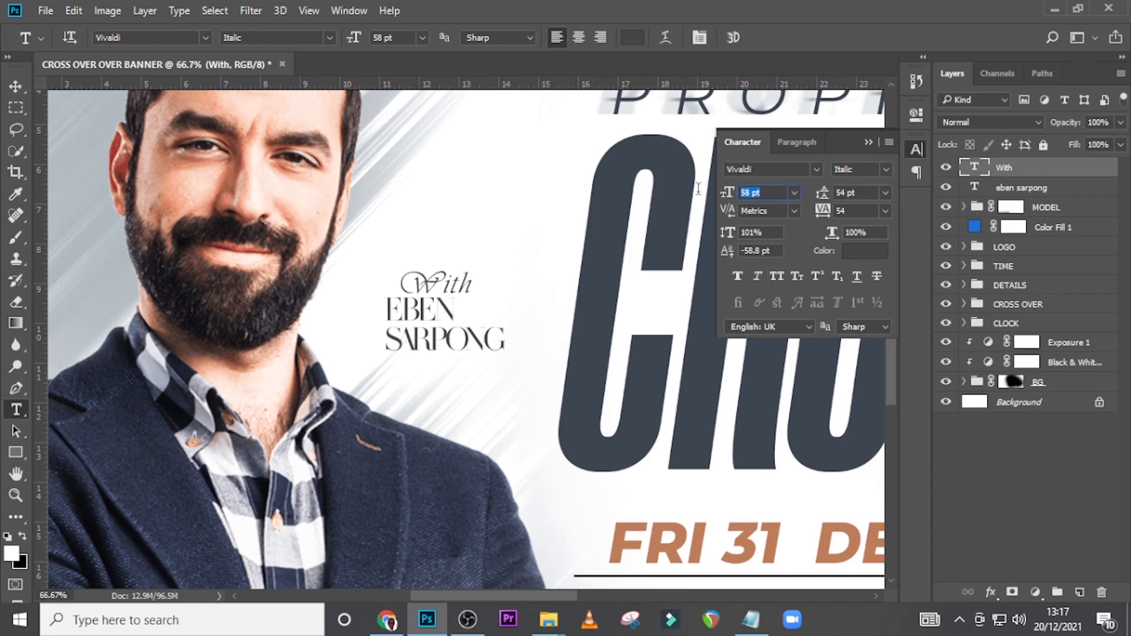
{"action": "type", "text": "54"}
{"action": "key", "text": "Return"}
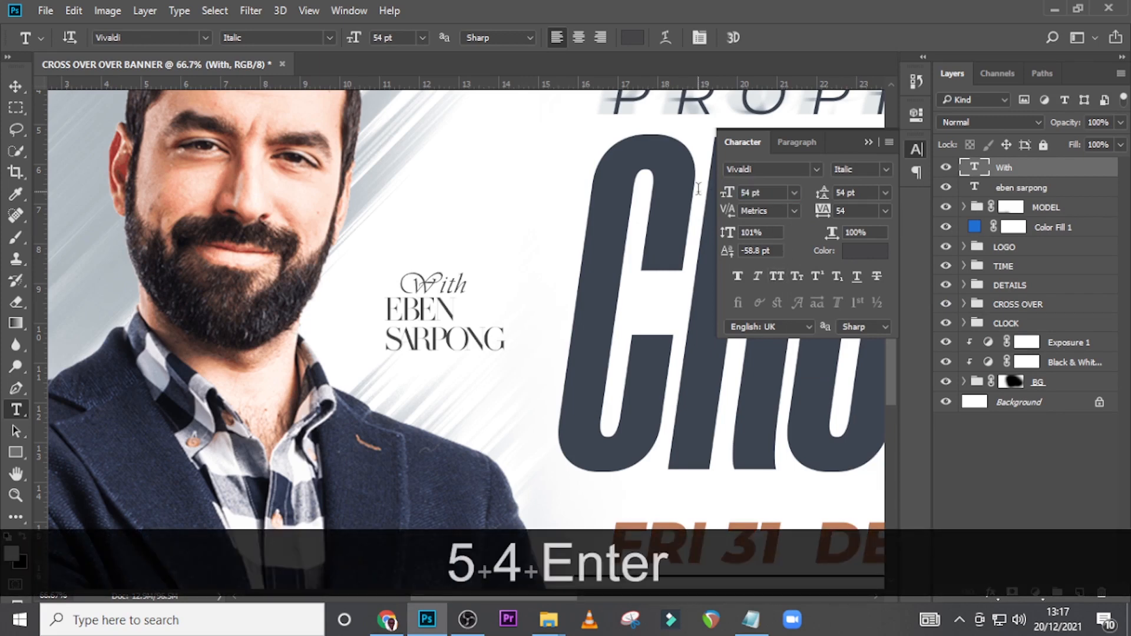
- Nudge the "With" text left so it starts slightly before the speaker's name
{"action": "key", "text": "v"}
{"action": "key", "text": "shift+Left"}
{"action": "key", "text": "shift+Left"}
{"action": "key", "text": "shift+Left"}
{"action": "key", "text": "shift+Left"}
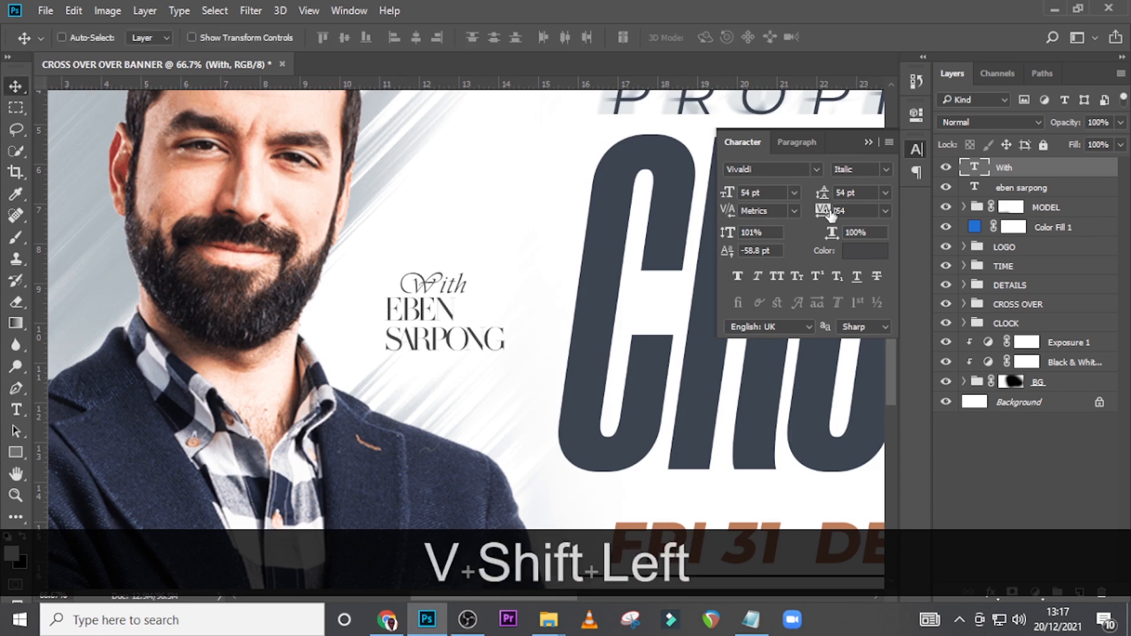
{"action": "key", "text": "shift+Left"}
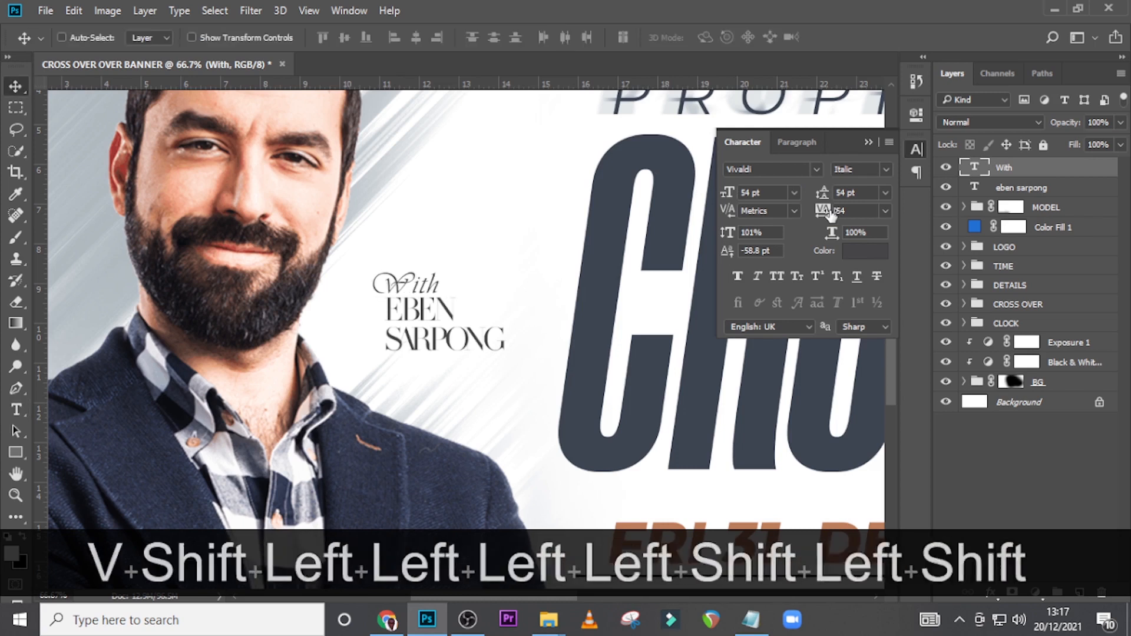
{"action": "key", "text": "shift+Left"}
{"action": "key", "text": "shift+Right"}
{"action": "key", "text": "Down"}
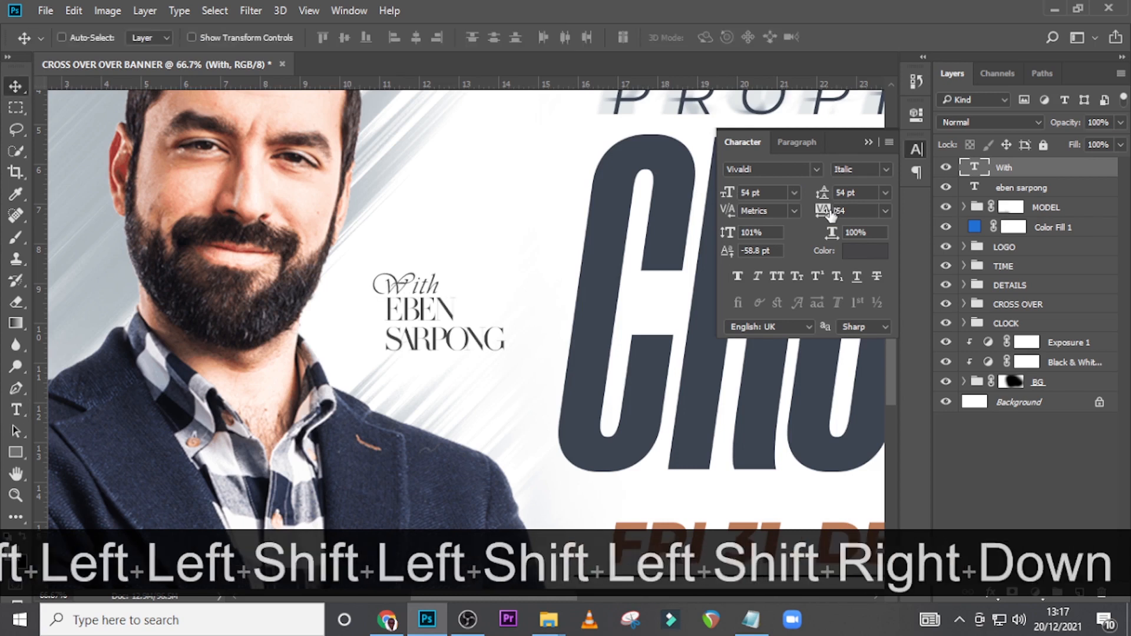
{"action": "key", "text": "Up"}
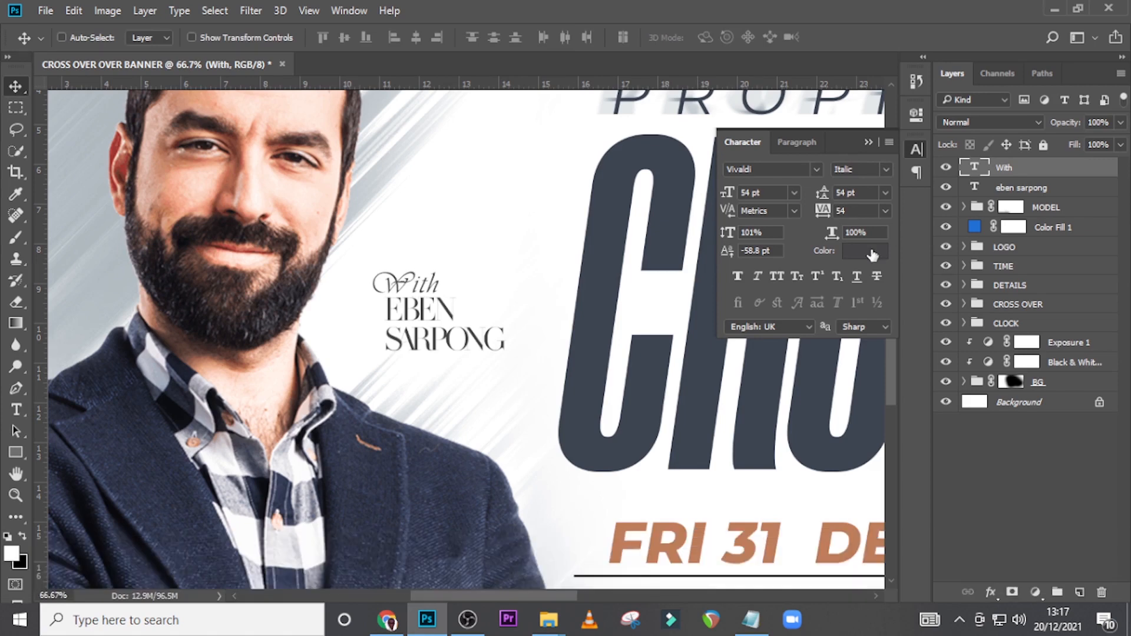
- Color the "With" text orange-brown bf7e5a, sampled from the FRI 31 DECEMBER line
{"action": "left_click", "coordinate": [872, 254]}
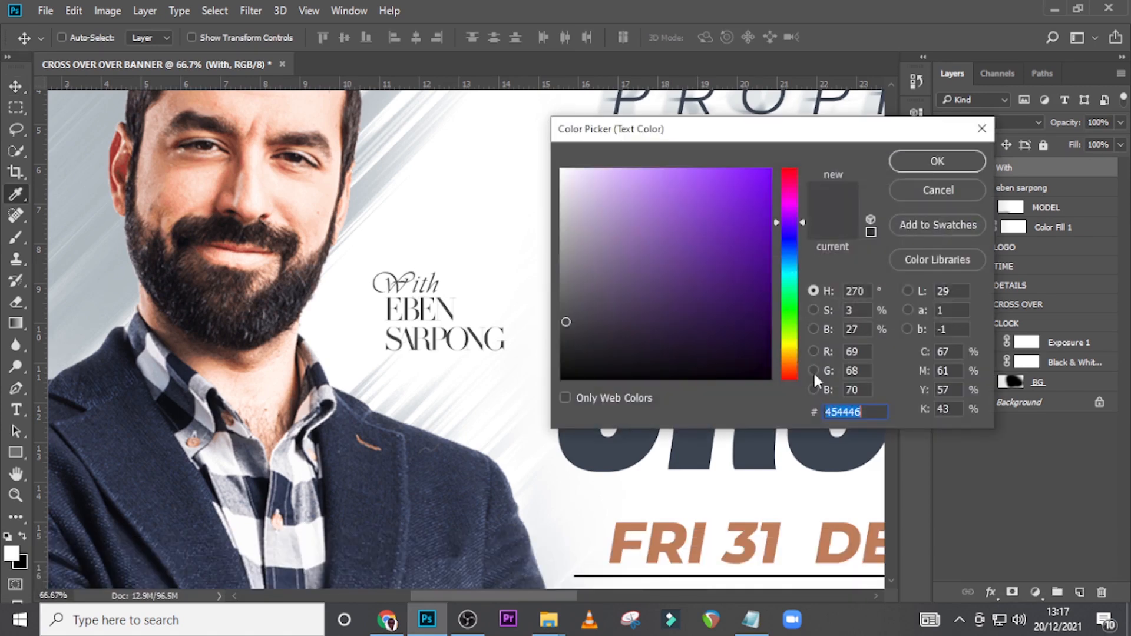
{"action": "left_click", "coordinate": [662, 535]}
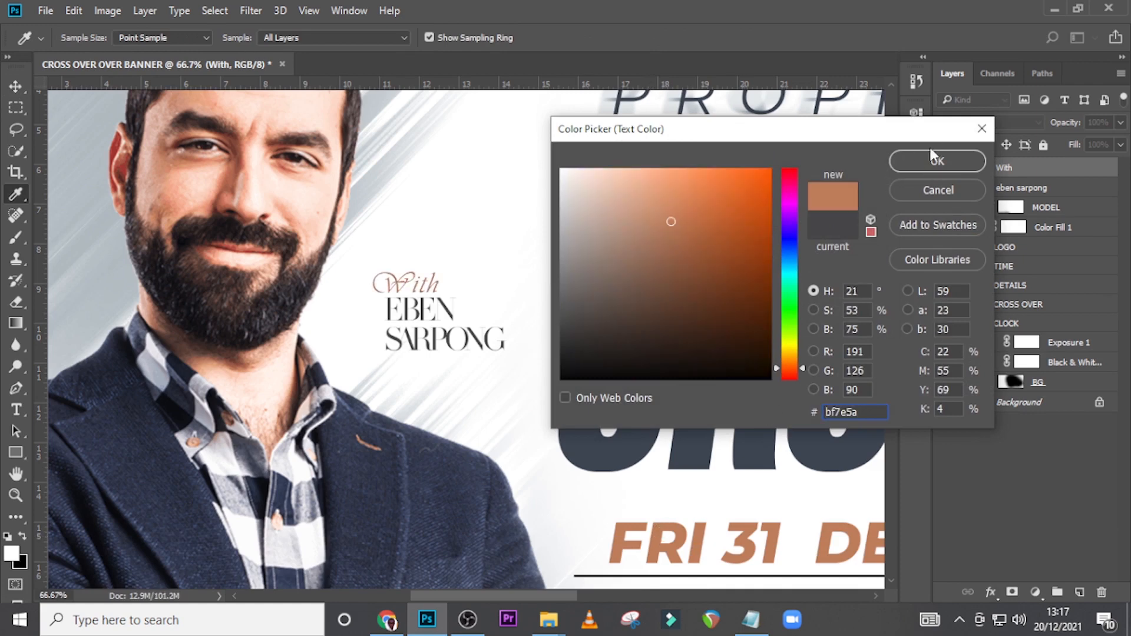
{"action": "left_click", "coordinate": [926, 162]}
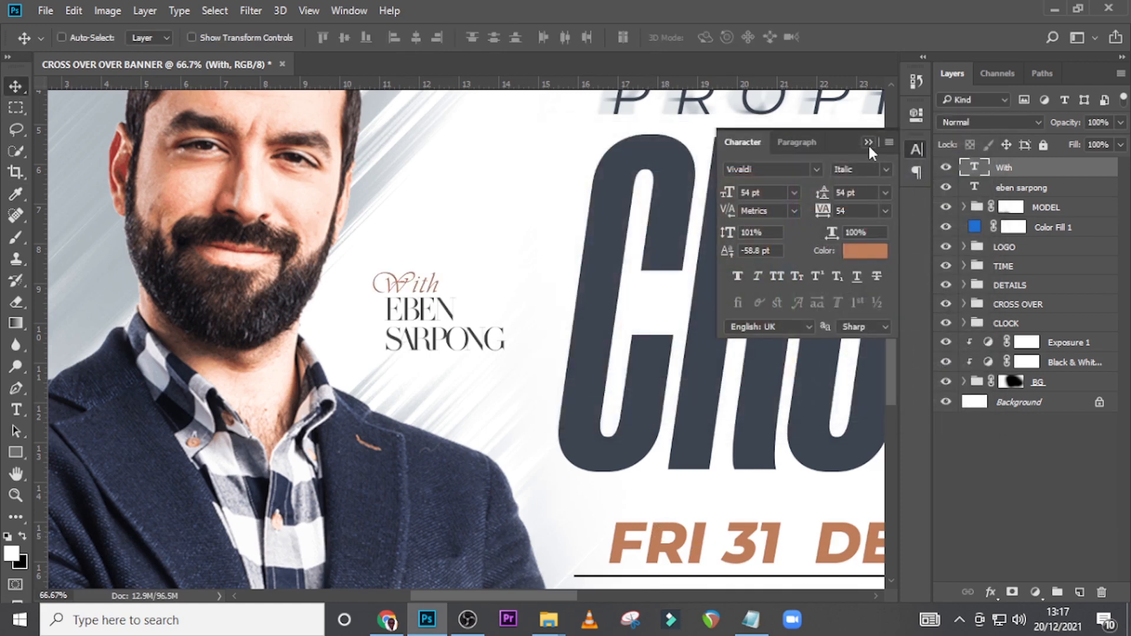
{"action": "left_click", "coordinate": [868, 143]}
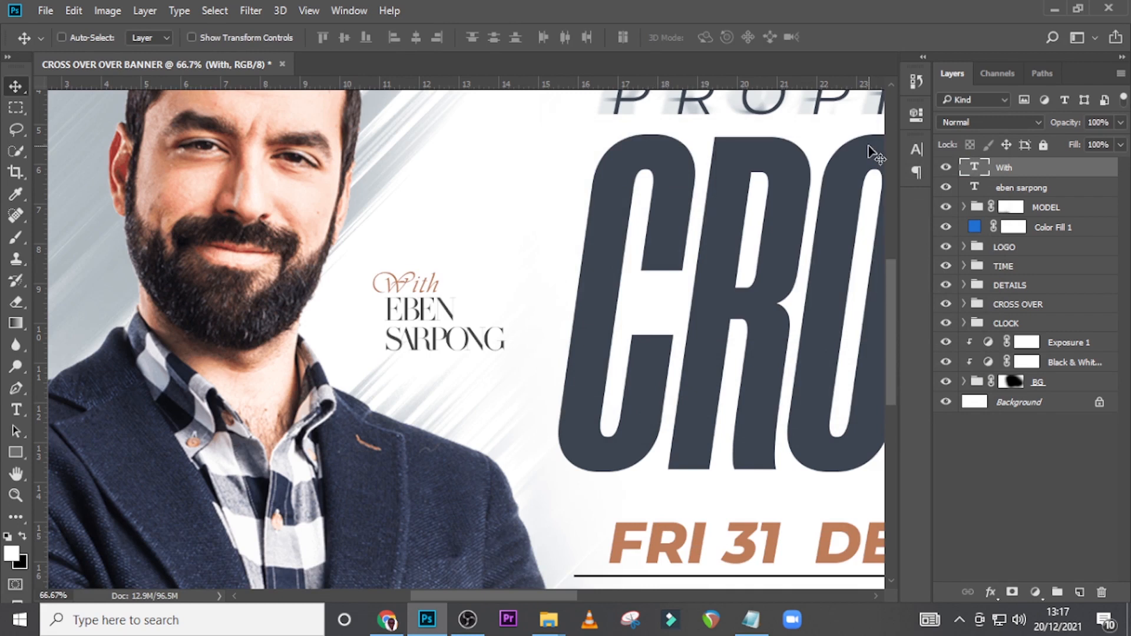
- Apply Faux Italic to the speaker's two-line name text
{"action": "left_click", "coordinate": [1021, 188]}
{"action": "left_click", "coordinate": [917, 148]}
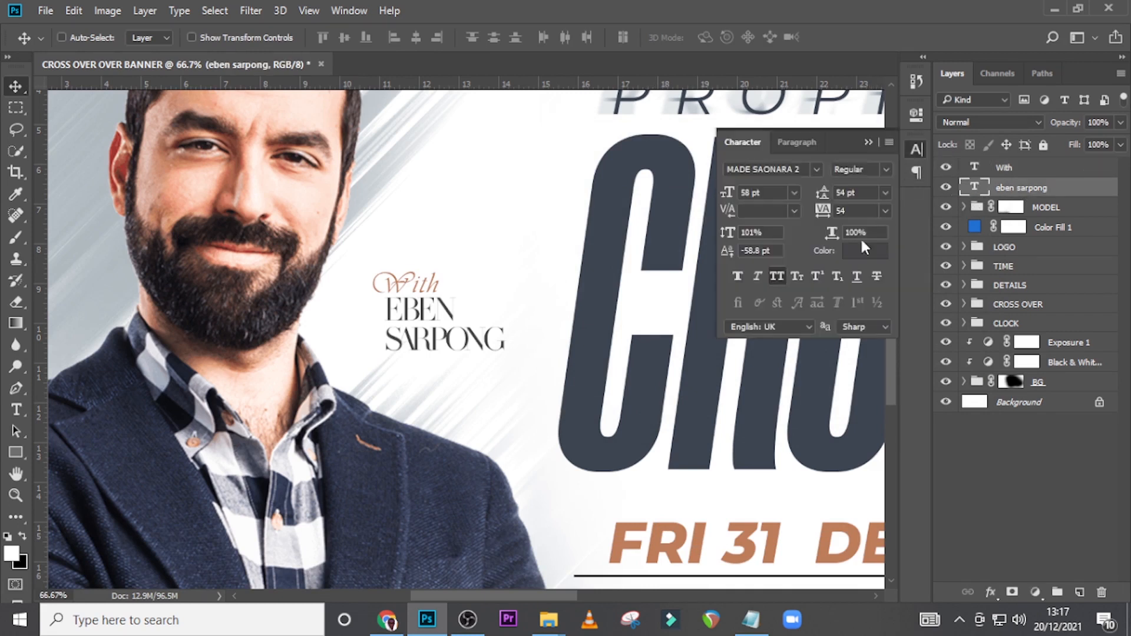
{"action": "left_click", "coordinate": [757, 277]}
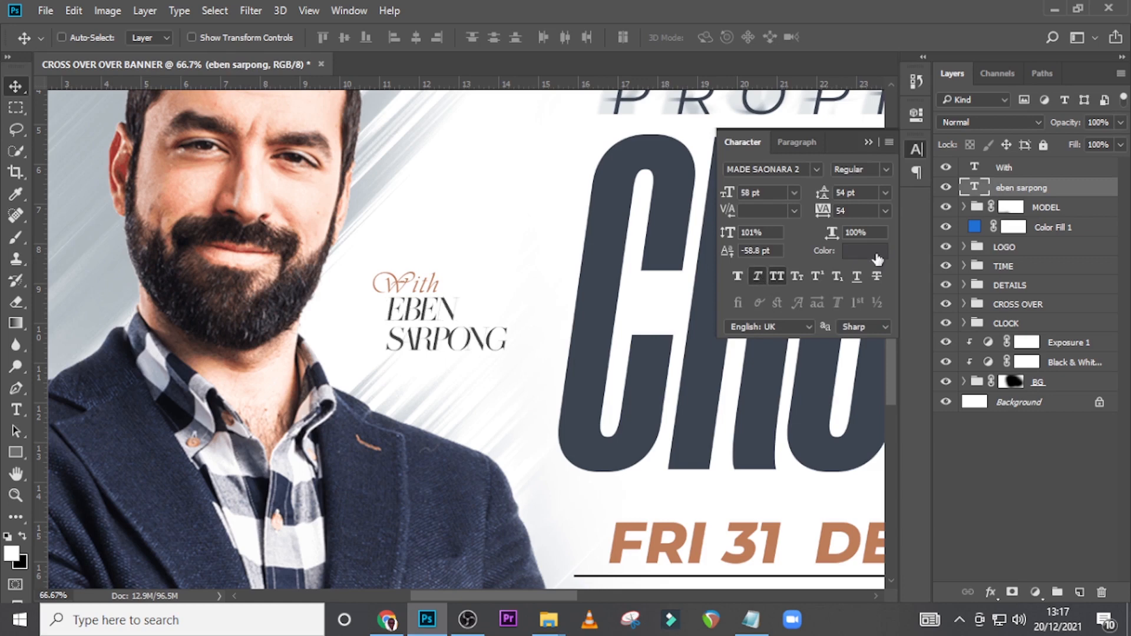
- Nudge the "With" text slightly right above the slanted speaker name
{"action": "left_click", "coordinate": [1025, 171]}
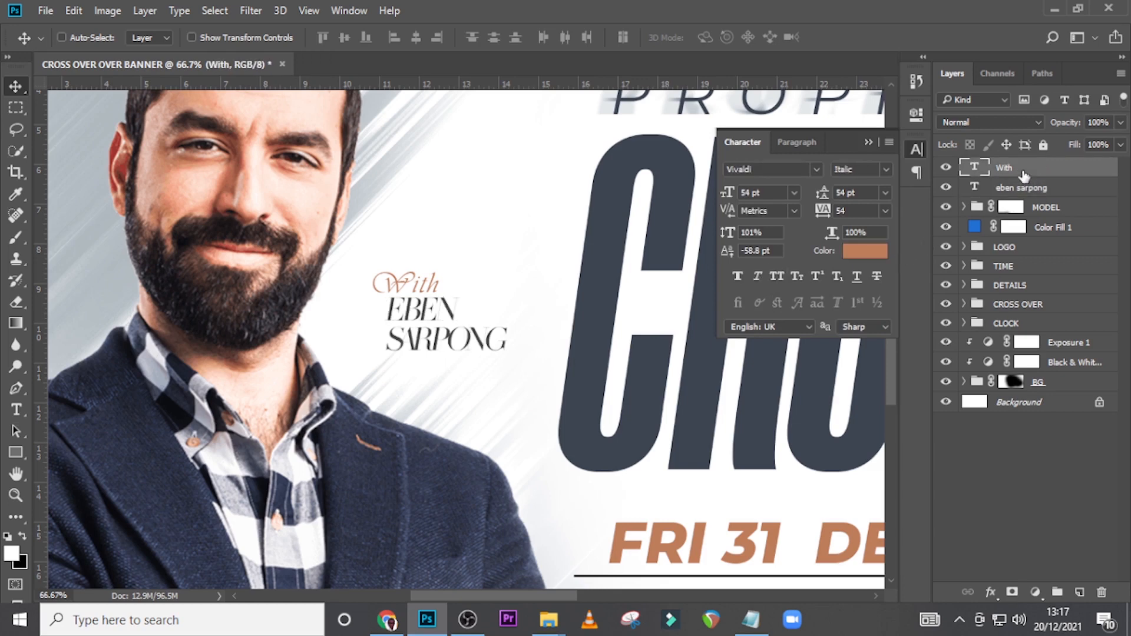
{"action": "key", "text": "Right"}
{"action": "key", "text": "Right"}
{"action": "key", "text": "Right"}
{"action": "key", "text": "Right"}
{"action": "key", "text": "Right"}
{"action": "key", "text": "Right"}
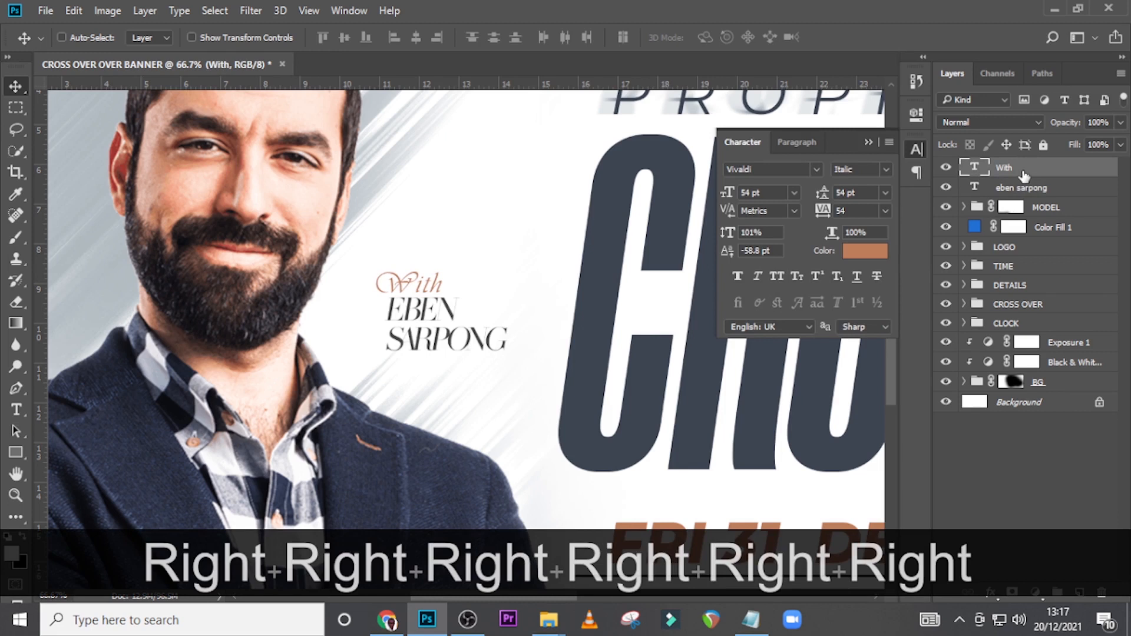
{"action": "key", "text": "Right"}
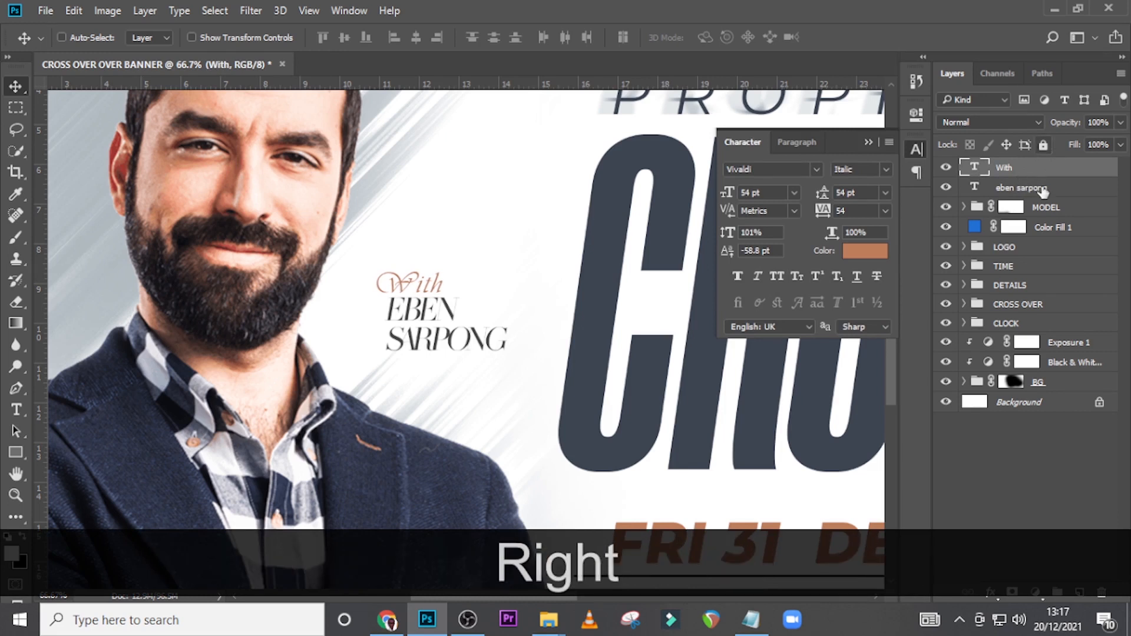
- Group the speaker's name text layer and rename the group NAME
{"action": "left_click", "coordinate": [1041, 188]}
{"action": "key", "text": "super"}
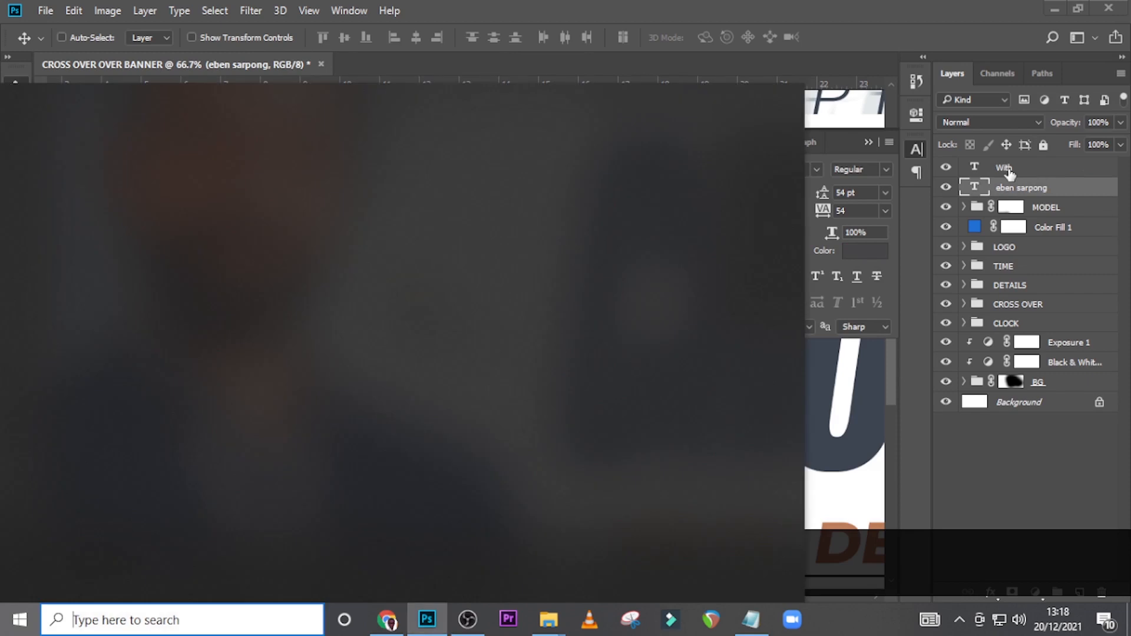
{"action": "key", "text": "ctrl+g"}
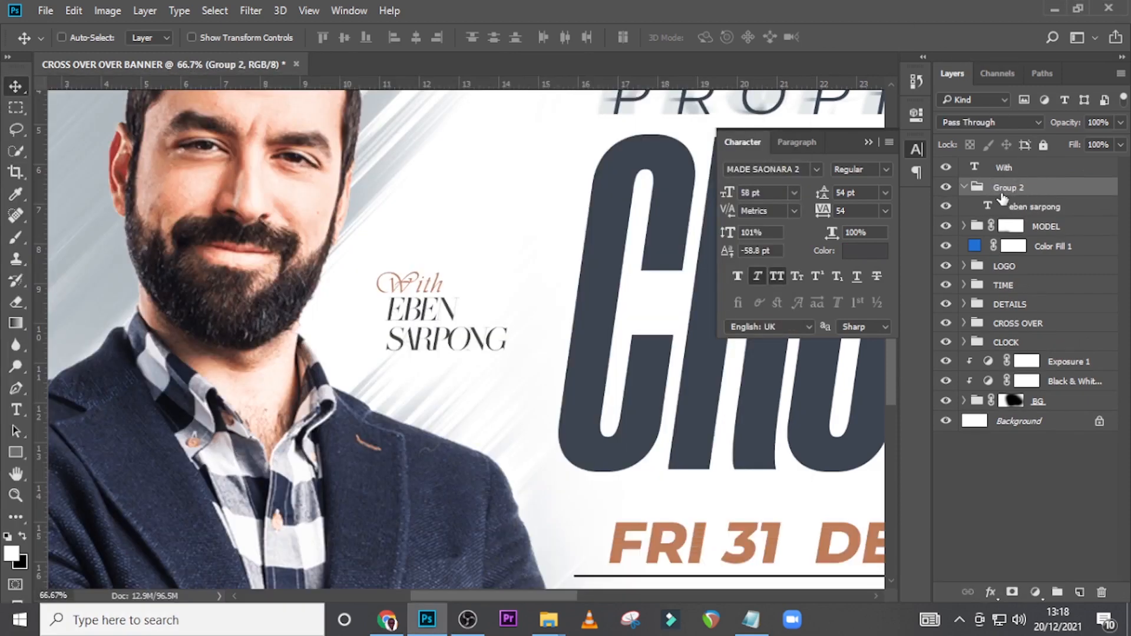
{"action": "double_click", "coordinate": [1009, 188]}
{"action": "key", "text": "Caps_Lock"}
{"action": "type", "text": "NAME"}
{"action": "key", "text": "Return"}
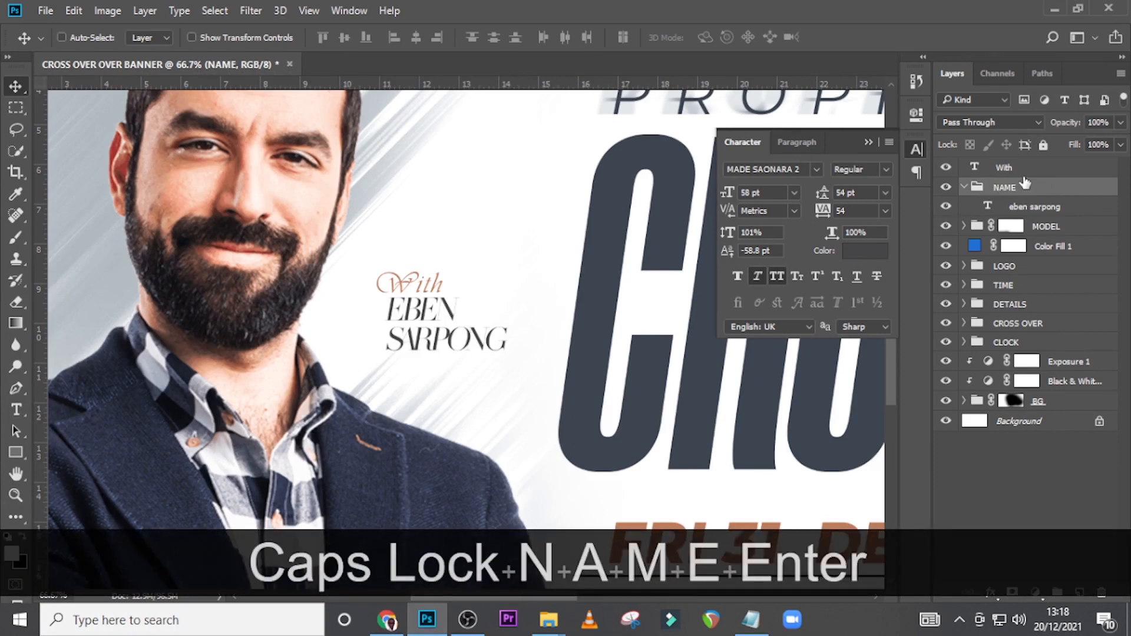
- Move the "With" layer into the NAME group, collapse the group, and toggle its visibility off and on to check it
{"action": "left_click_drag", "start_coordinate": [1016, 168], "coordinate": [1011, 198]}
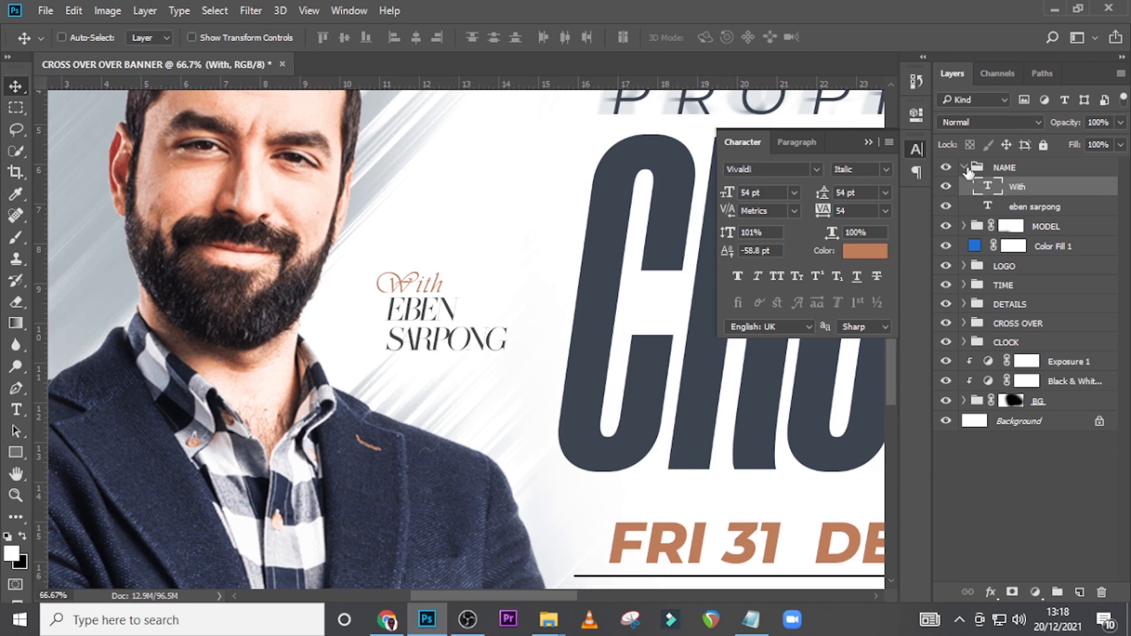
{"action": "left_click", "coordinate": [966, 168]}
{"action": "left_click", "coordinate": [945, 167]}
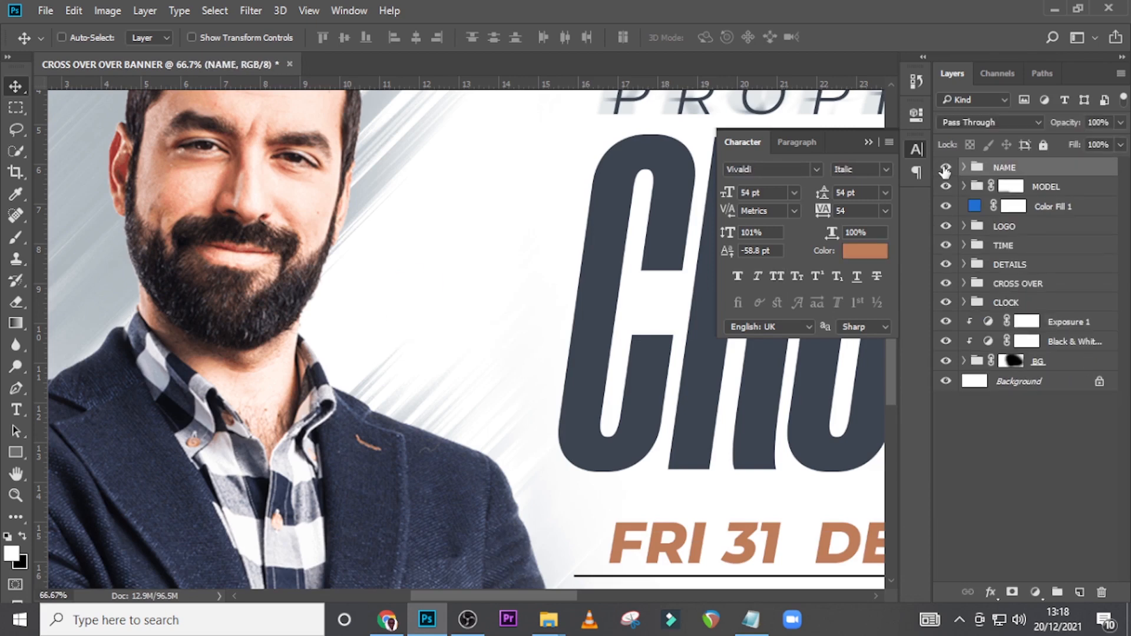
{"action": "left_click", "coordinate": [945, 169]}
- Move the NAME group slightly left and up, closer to the man's beard and shoulder
{"action": "key", "text": "ctrl+minus"}
{"action": "key", "text": "ctrl+minus"}
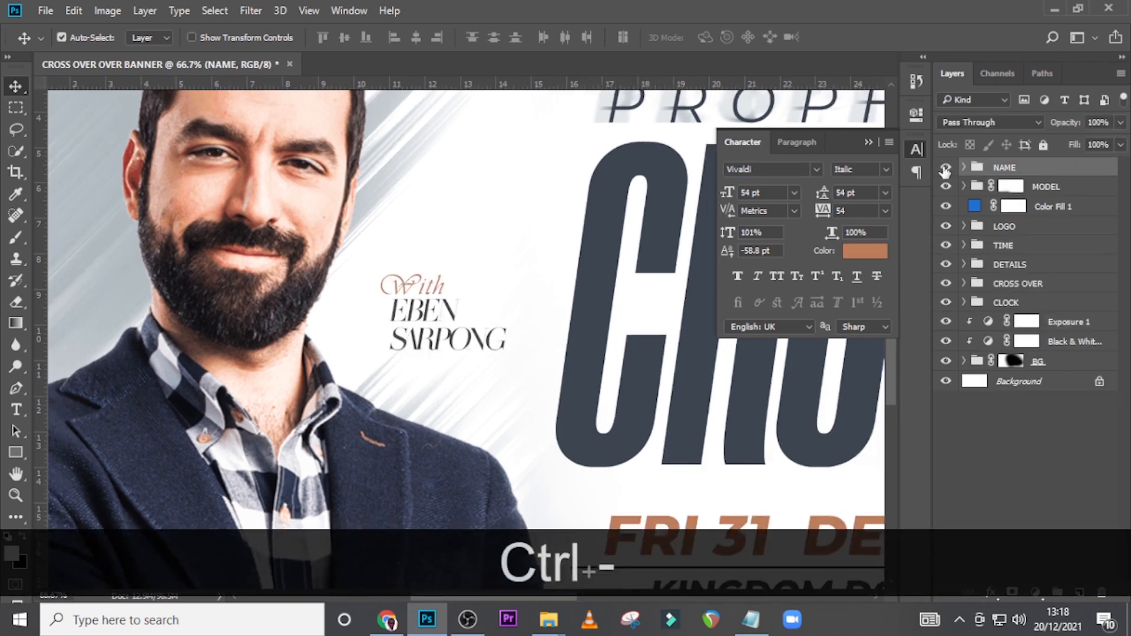
{"action": "key", "text": "ctrl+minus"}
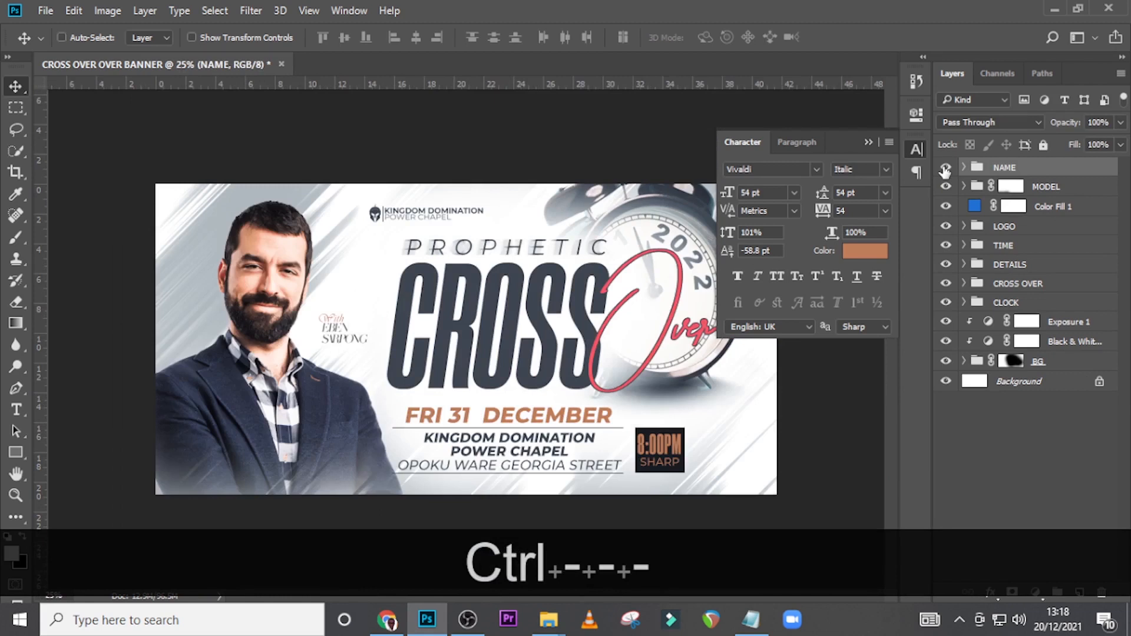
{"action": "key", "text": "v"}
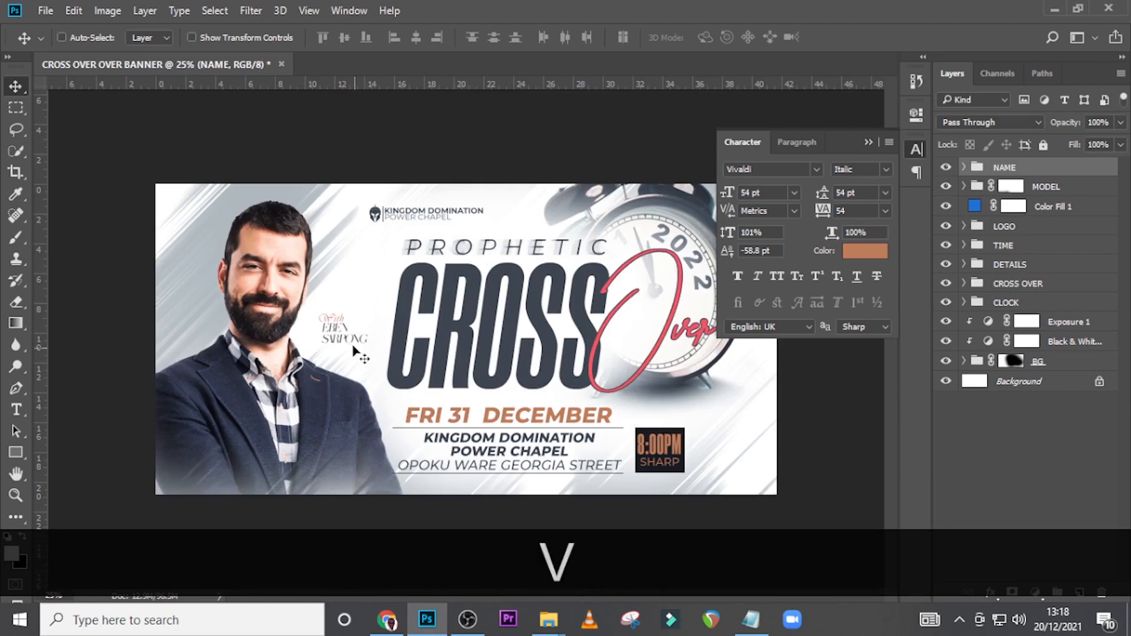
{"action": "left_click_drag", "start_coordinate": [348, 340], "coordinate": [335, 334]}
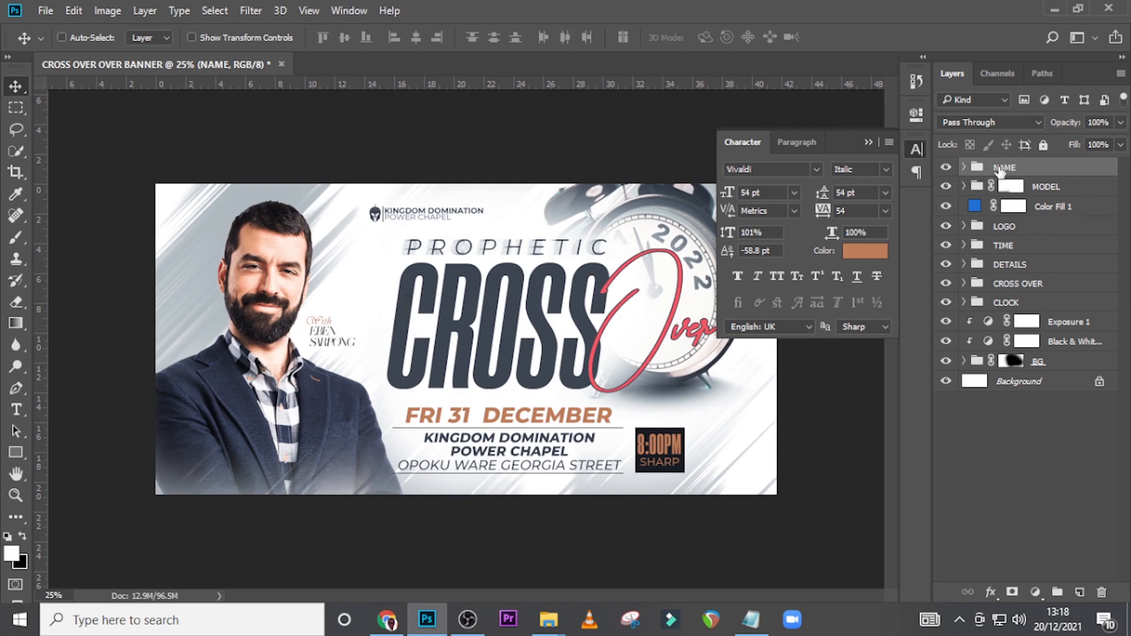
- Add a Gradient Map adjustment layer above the NAME group and set its gradient's start colour stop to black, 000000
{"action": "left_click", "coordinate": [1035, 592]}
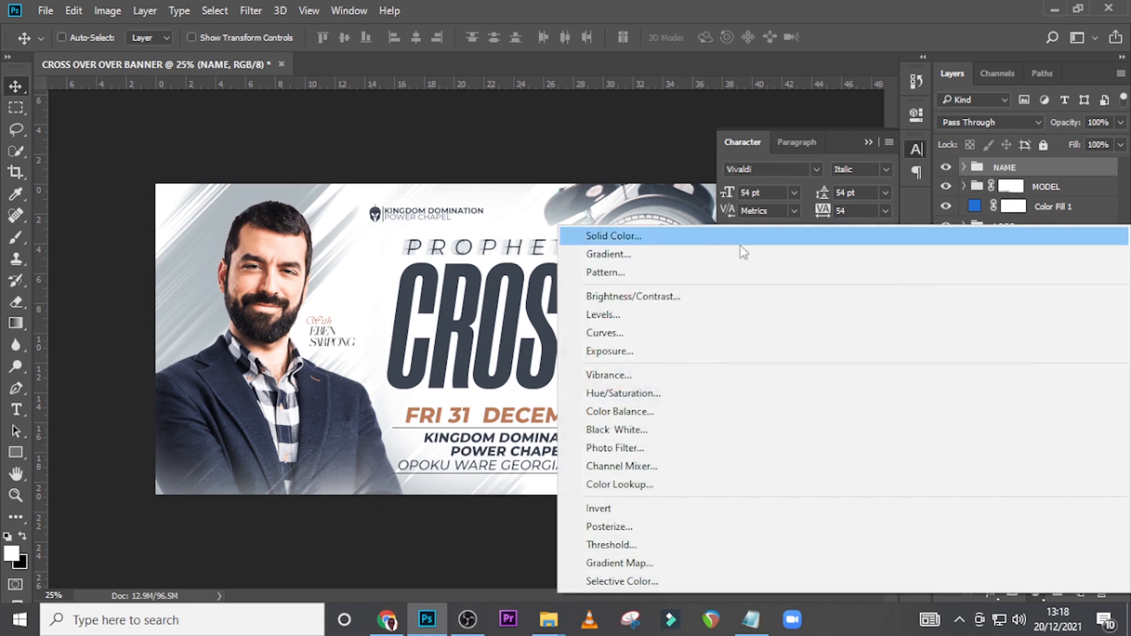
{"action": "left_click", "coordinate": [626, 562]}
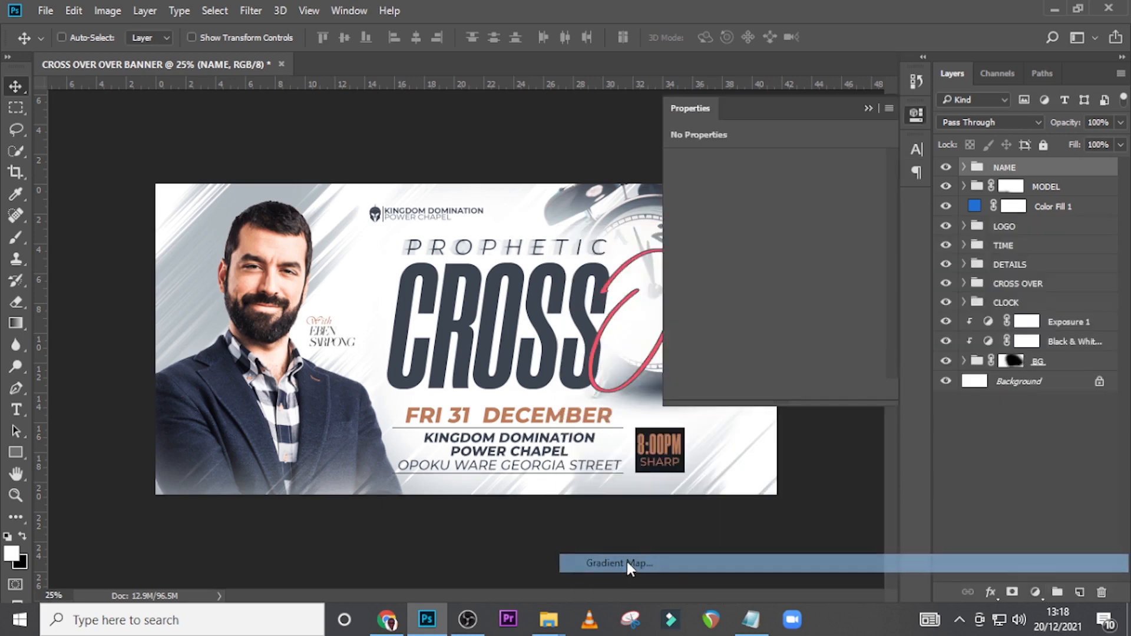
{"action": "left_click", "coordinate": [724, 171]}
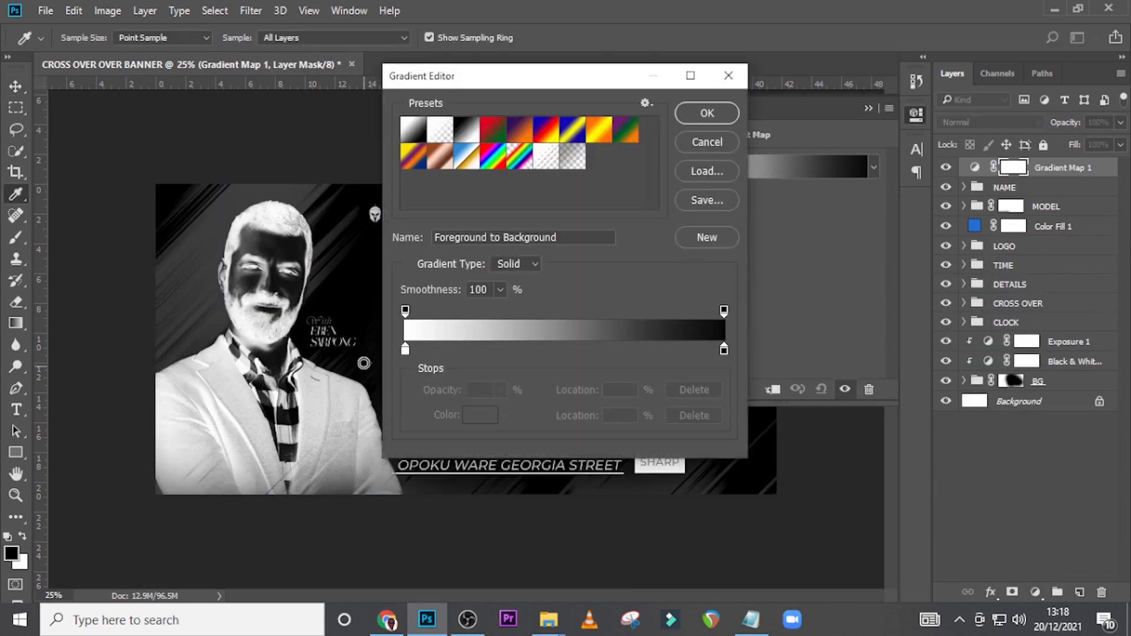
{"action": "double_click", "coordinate": [405, 350]}
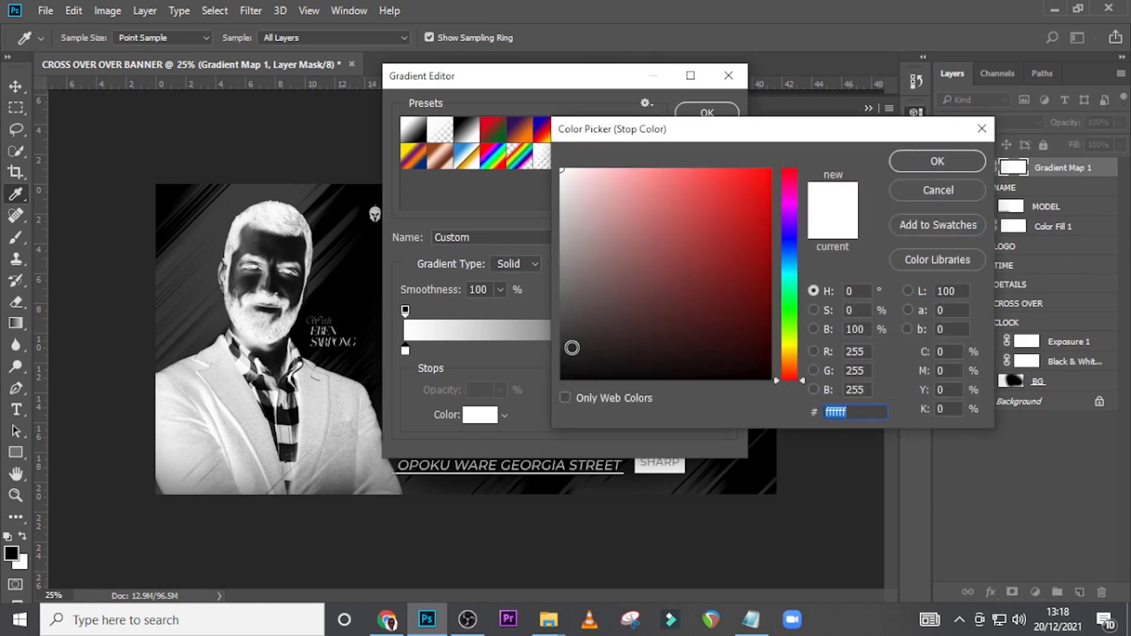
{"action": "type", "text": "000000"}
{"action": "left_click", "coordinate": [938, 161]}
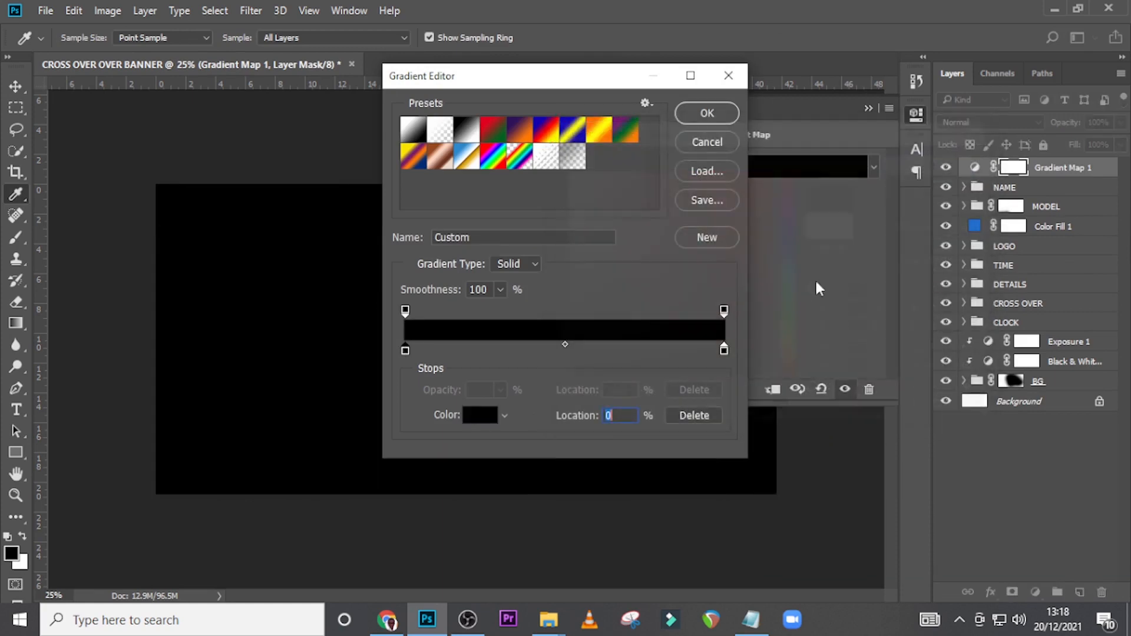
- Set the gradient map's end colour stop to pale yellow FEEA99 and accept the gradient
{"action": "double_click", "coordinate": [724, 349]}
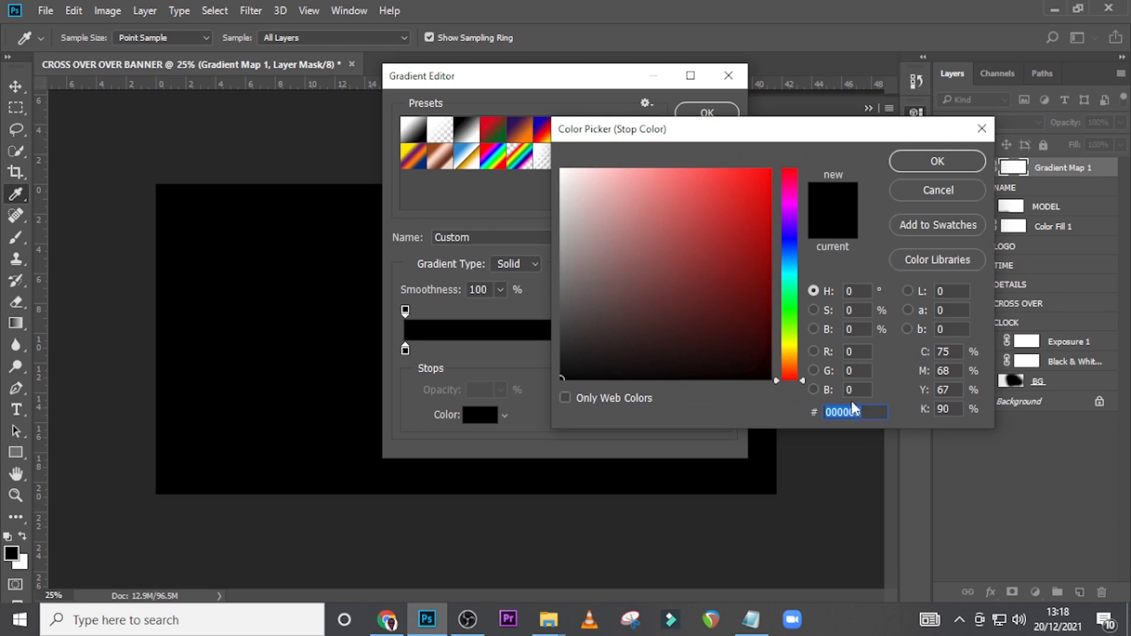
{"action": "type", "text": "F"}
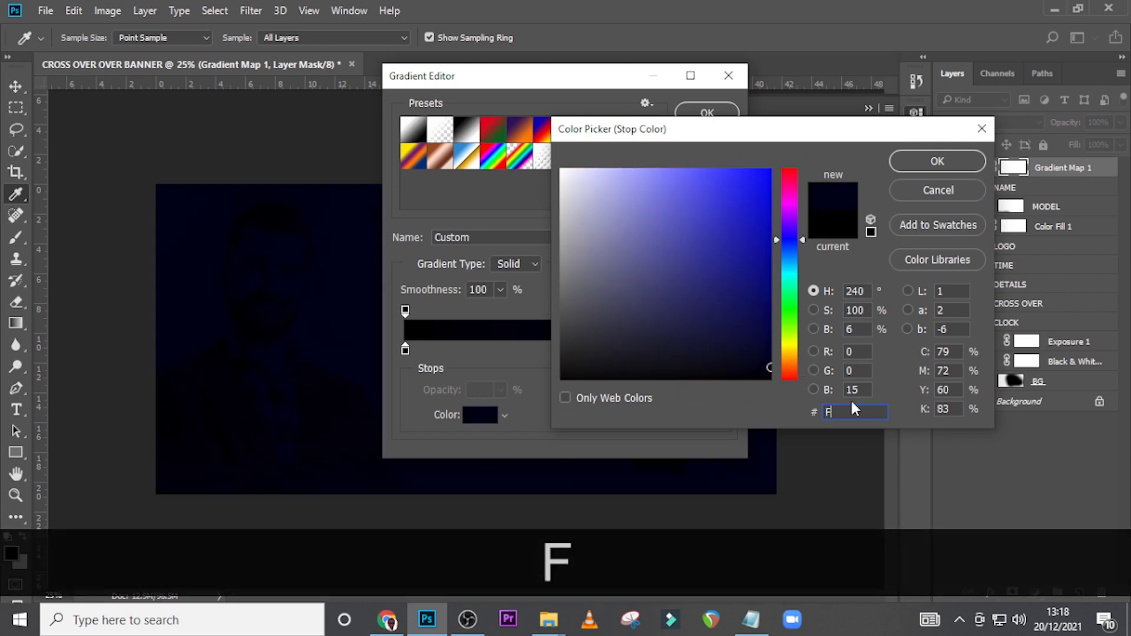
{"action": "type", "text": "EEA"}
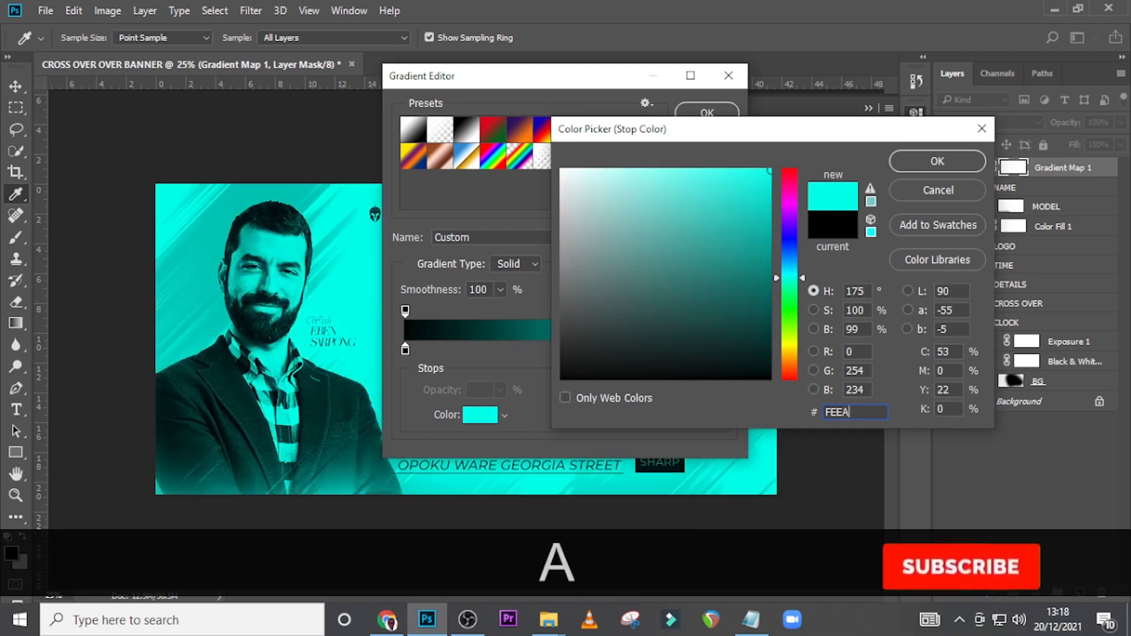
{"action": "type", "text": "99"}
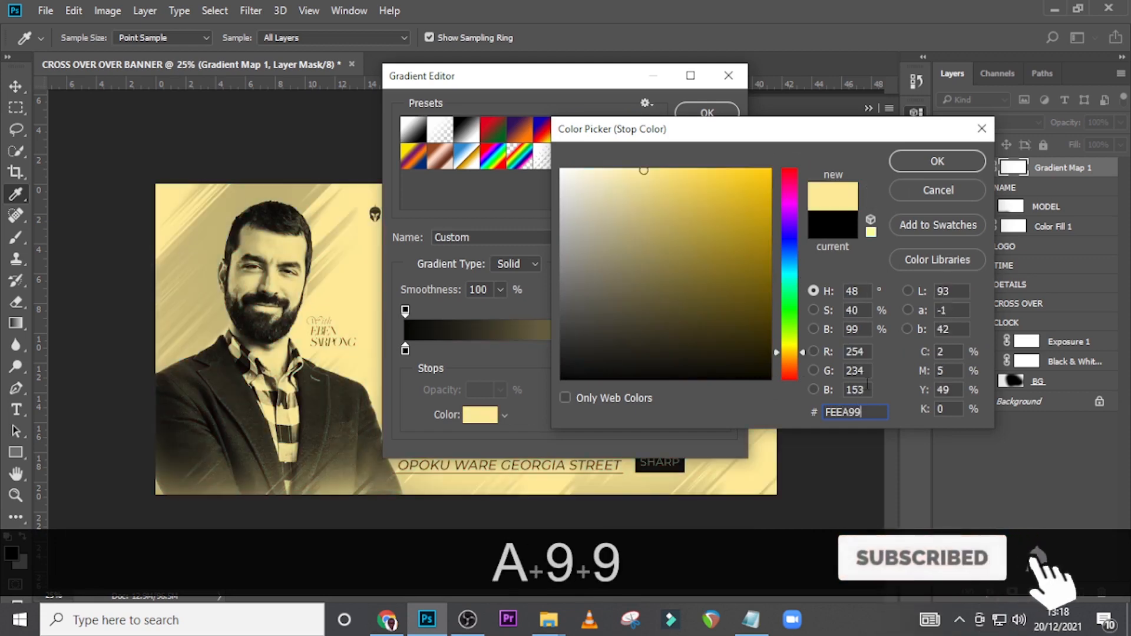
{"action": "left_click", "coordinate": [930, 167]}
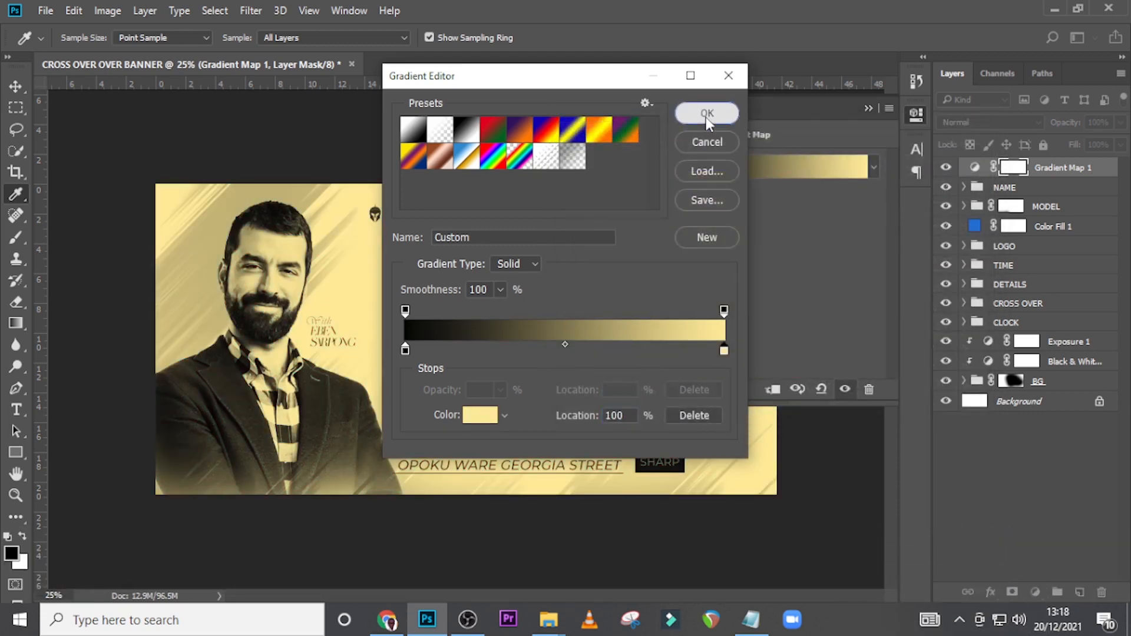
{"action": "left_click", "coordinate": [710, 112]}
- Blend the gradient map layer in Overlay mode at 45% opacity and collapse its properties
{"action": "left_click", "coordinate": [963, 120]}
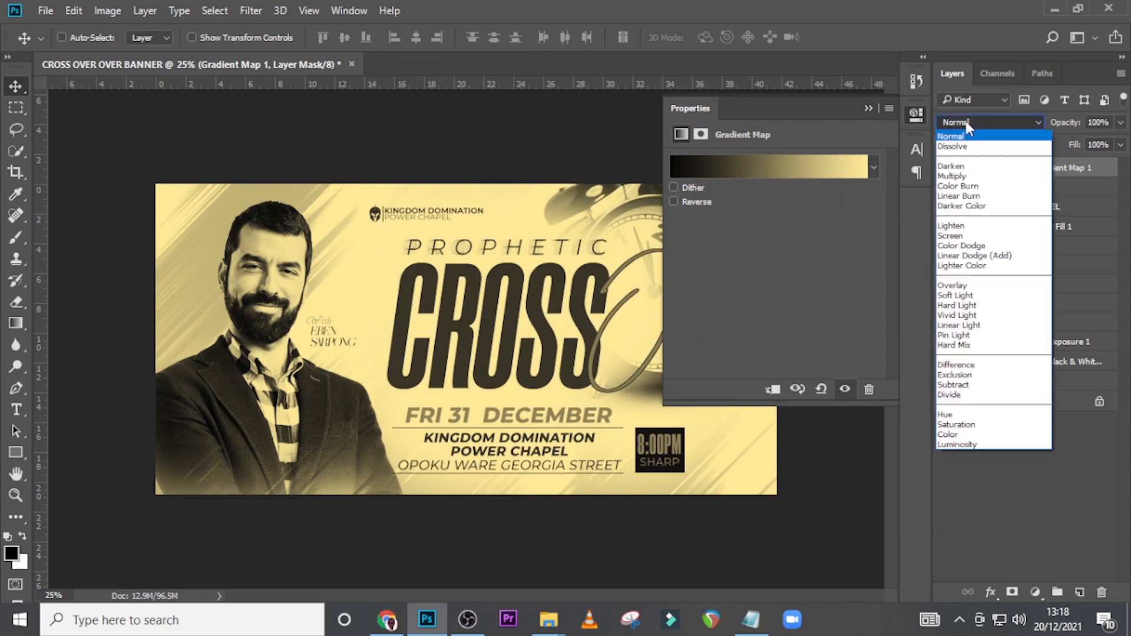
{"action": "left_click", "coordinate": [954, 285]}
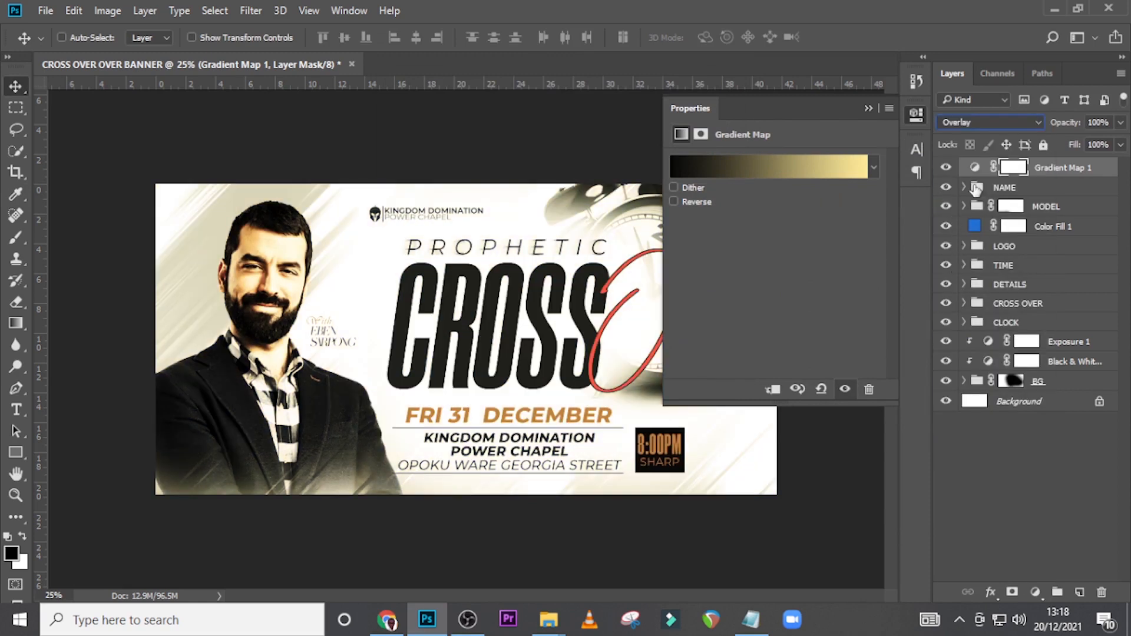
{"action": "left_click", "coordinate": [1110, 123]}
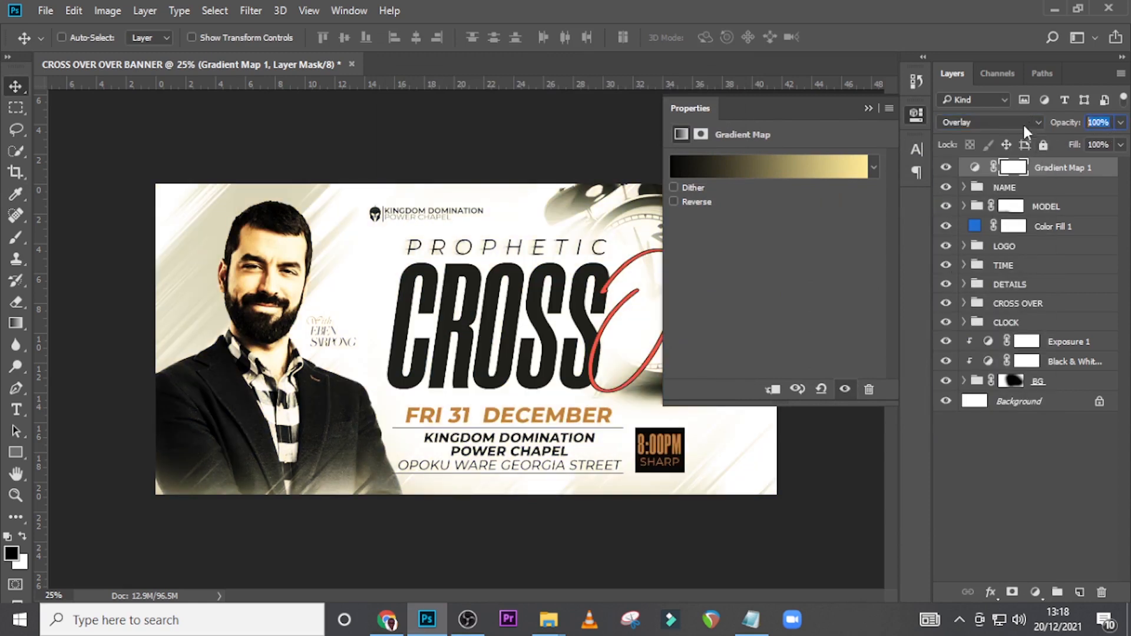
{"action": "type", "text": "45"}
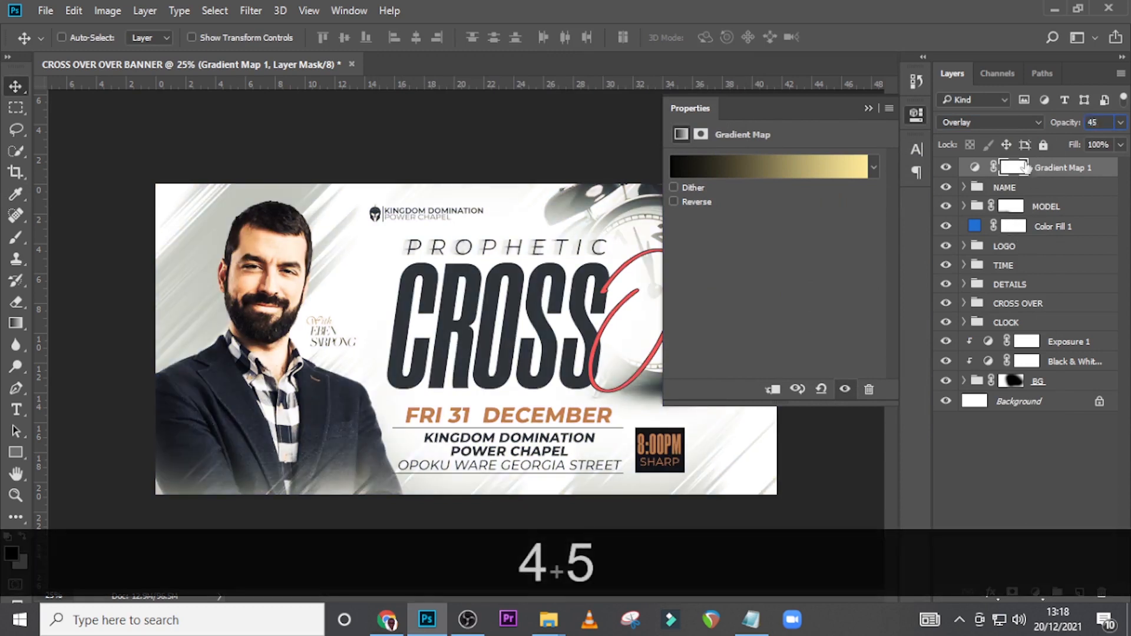
{"action": "key", "text": "Return"}
{"action": "left_click", "coordinate": [868, 107]}
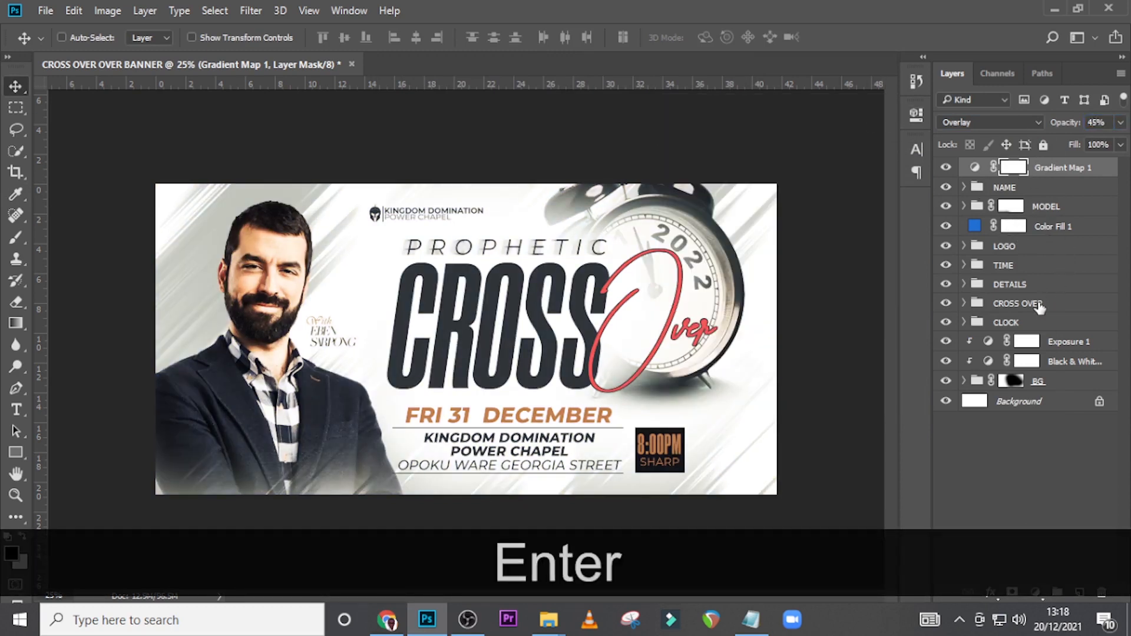